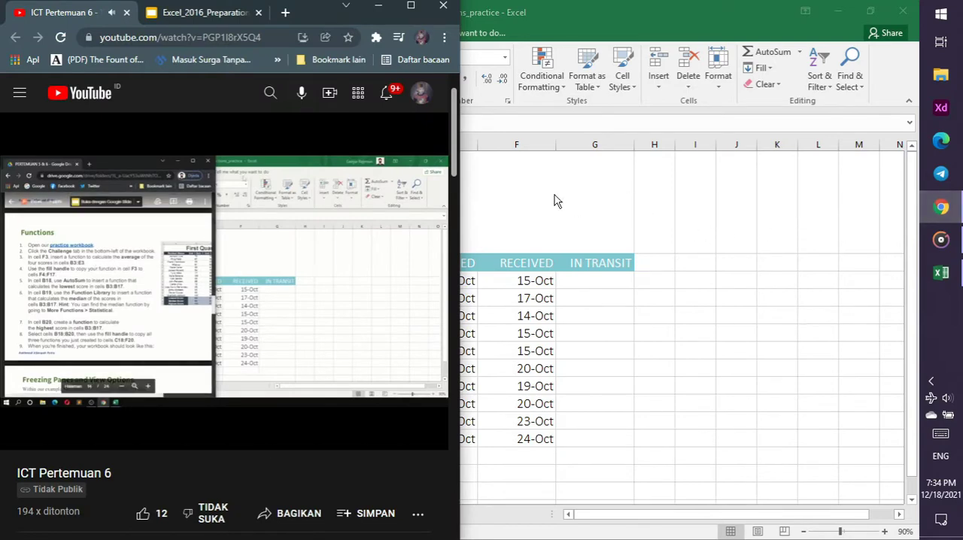
Switch to the excel2016_functions_practice workbook in Excel, open the Challenge sheet and select cell F3
{"action": "key", "text": "alt+Tab"}
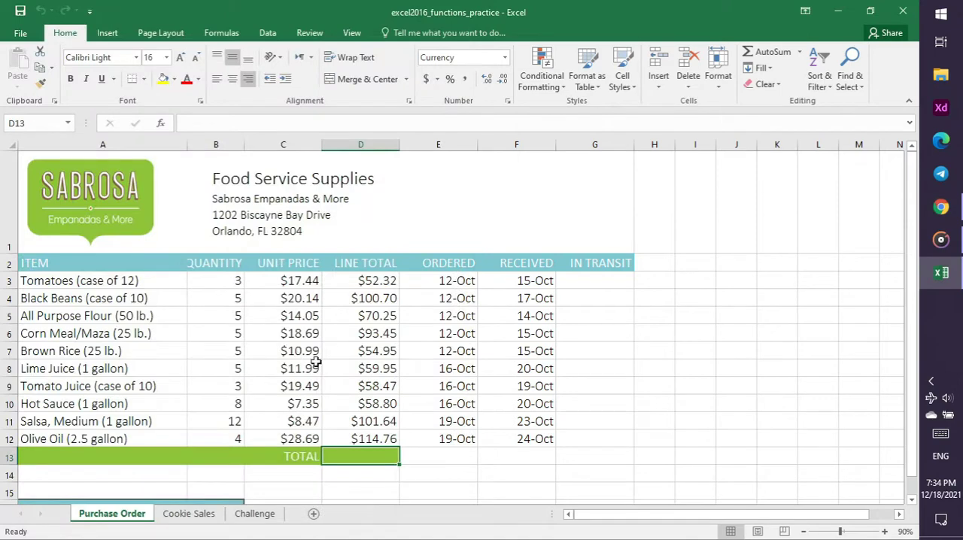
{"action": "left_click", "coordinate": [259, 514]}
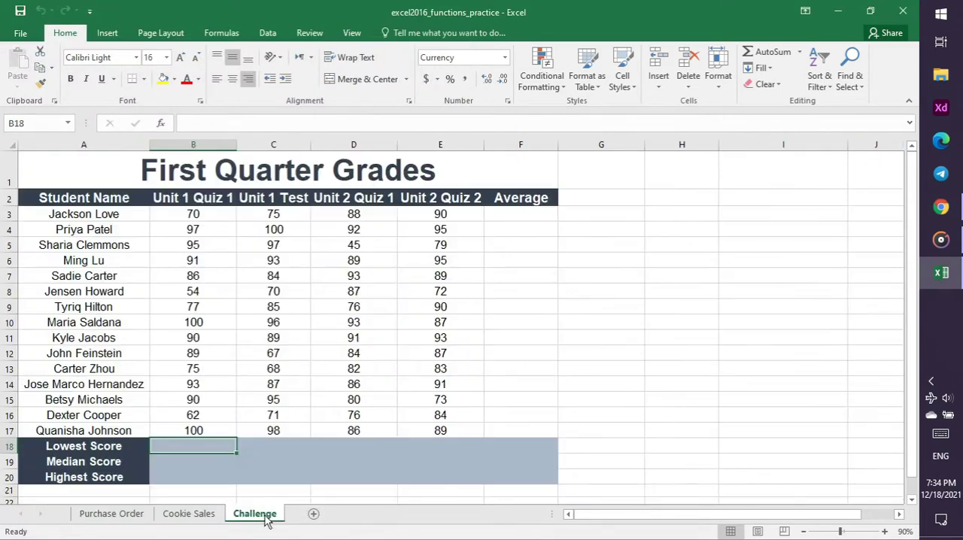
{"action": "left_click", "coordinate": [954, 211]}
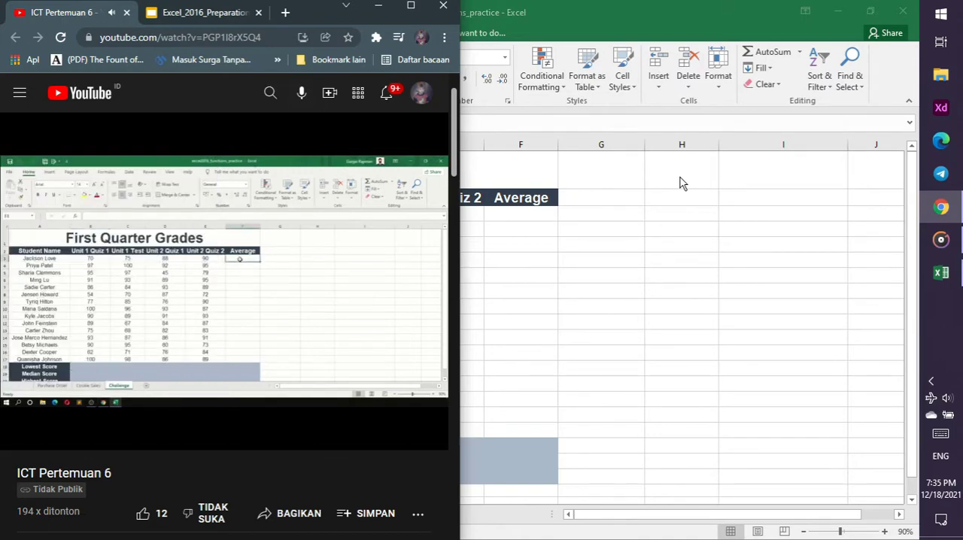
{"action": "left_click", "coordinate": [517, 215]}
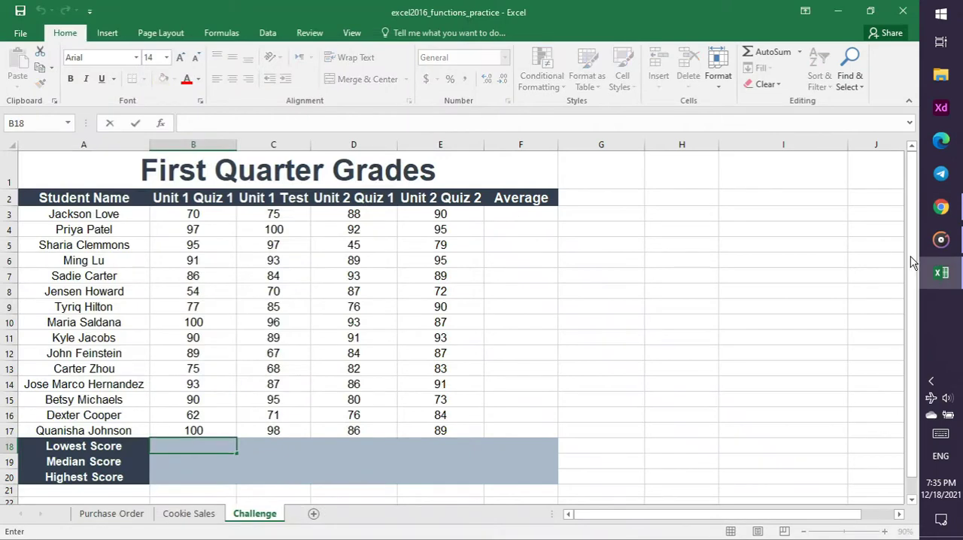
{"action": "left_click", "coordinate": [518, 216]}
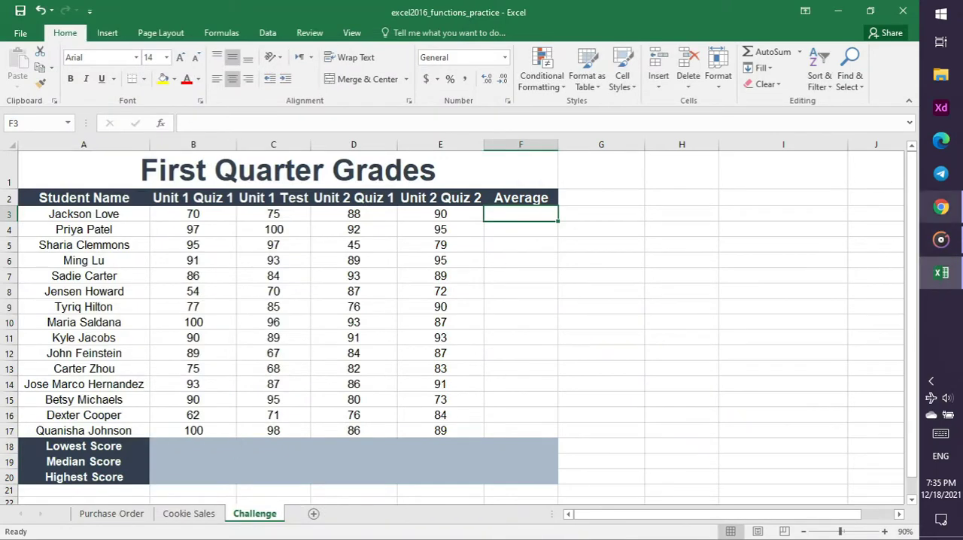
Check the tutorial video in Chrome and start an AVERAGE function in cell F3 of the Challenge sheet
{"action": "left_click", "coordinate": [956, 219]}
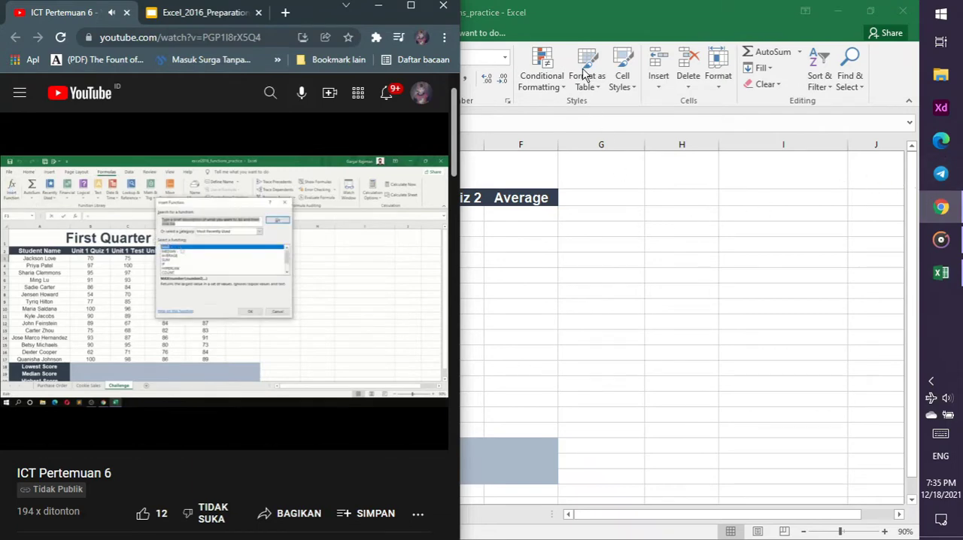
{"action": "left_click", "coordinate": [406, 248]}
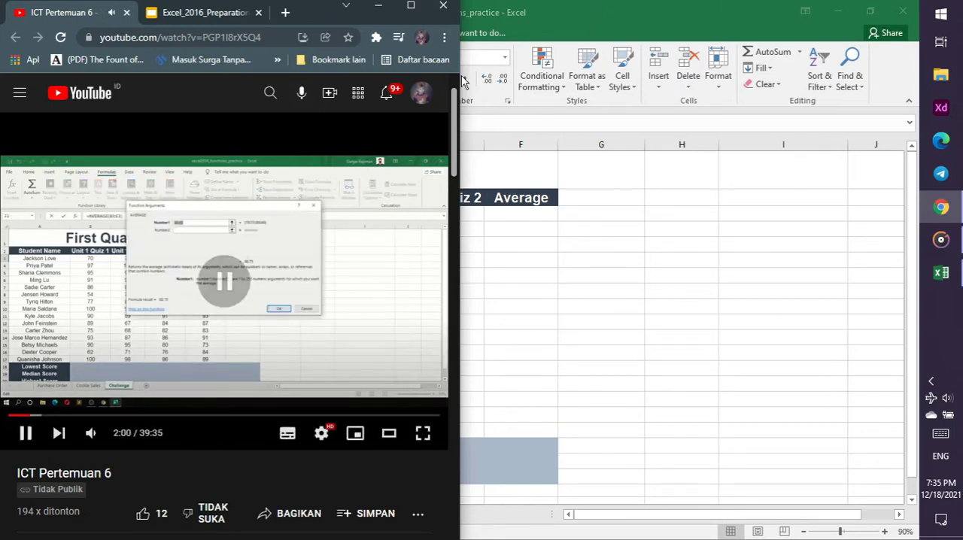
{"action": "left_click", "coordinate": [521, 214]}
{"action": "left_click", "coordinate": [226, 33]}
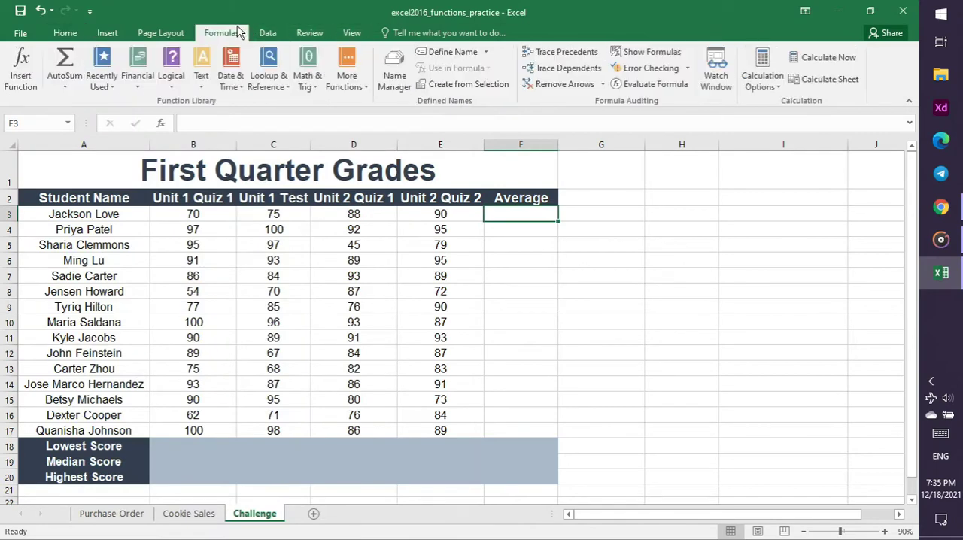
{"action": "left_click", "coordinate": [27, 79]}
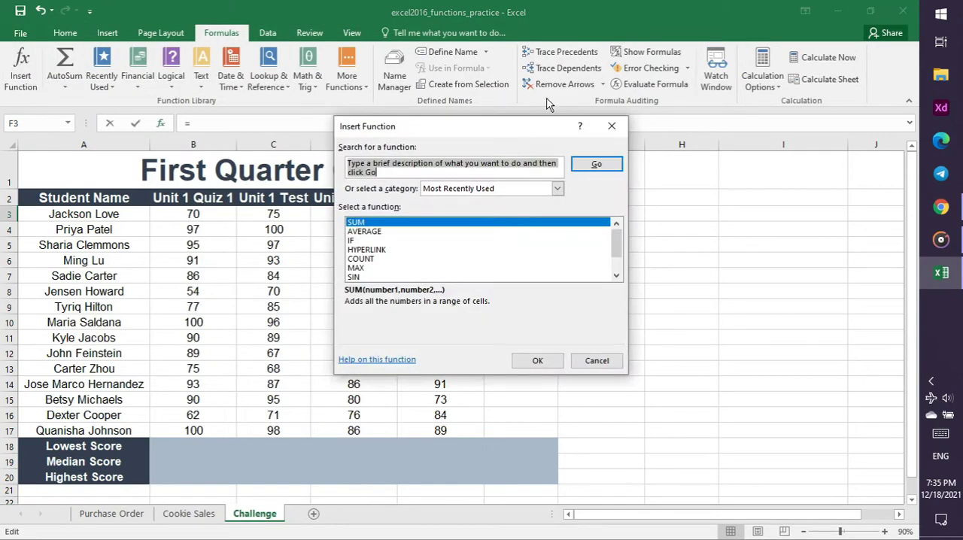
{"action": "left_click", "coordinate": [558, 189]}
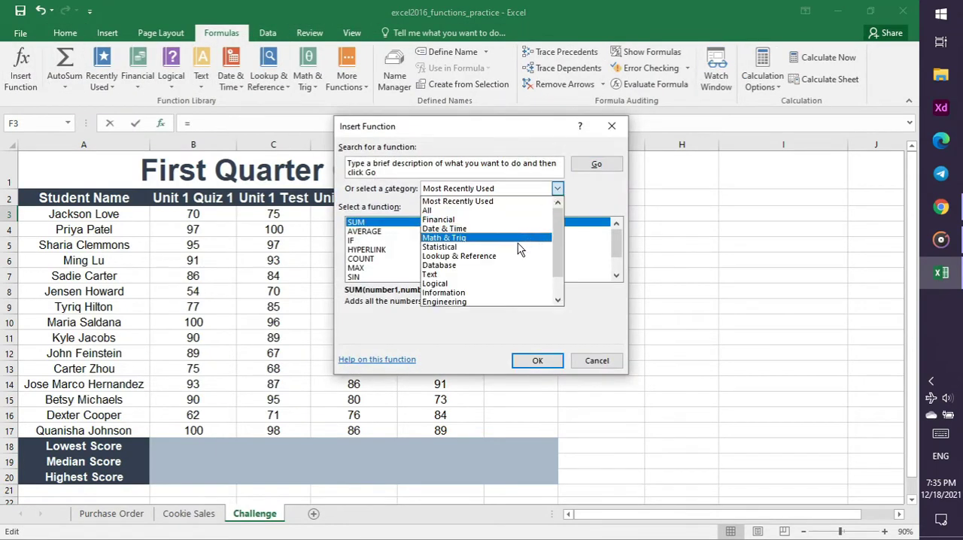
{"action": "scroll", "coordinate": [514, 249], "scroll_direction": "down", "scroll_amount": 2}
{"action": "scroll", "coordinate": [514, 250], "scroll_direction": "up", "scroll_amount": 2}
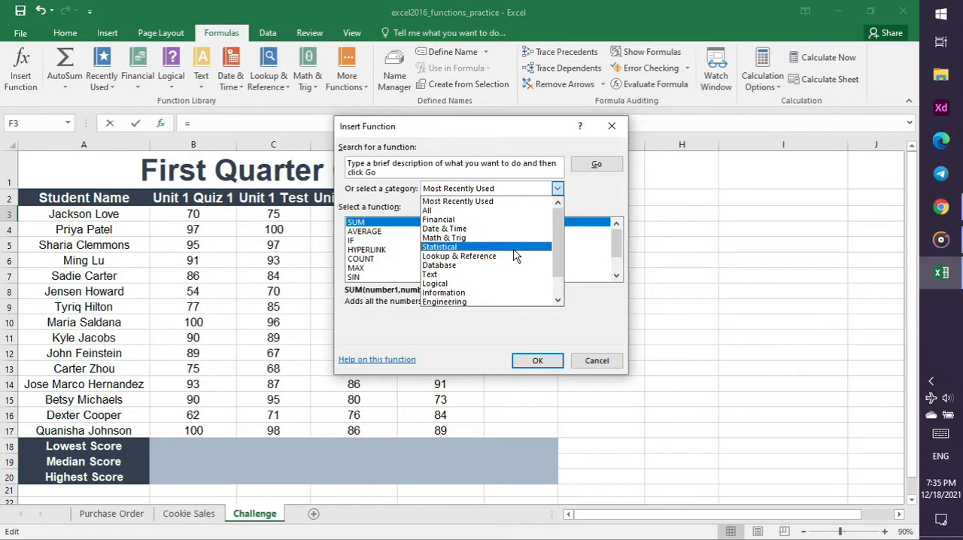
{"action": "left_click", "coordinate": [560, 170]}
{"action": "left_click", "coordinate": [473, 232]}
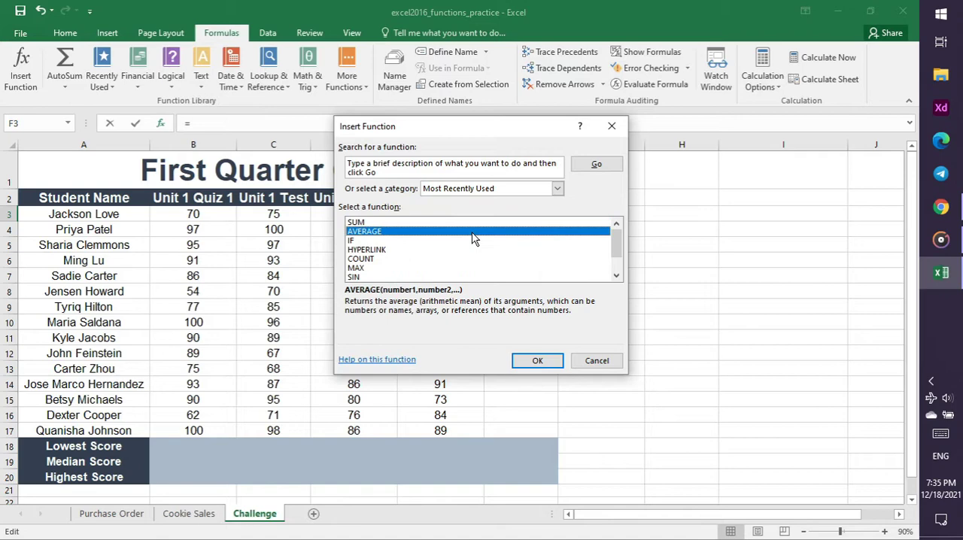
{"action": "left_click", "coordinate": [550, 361]}
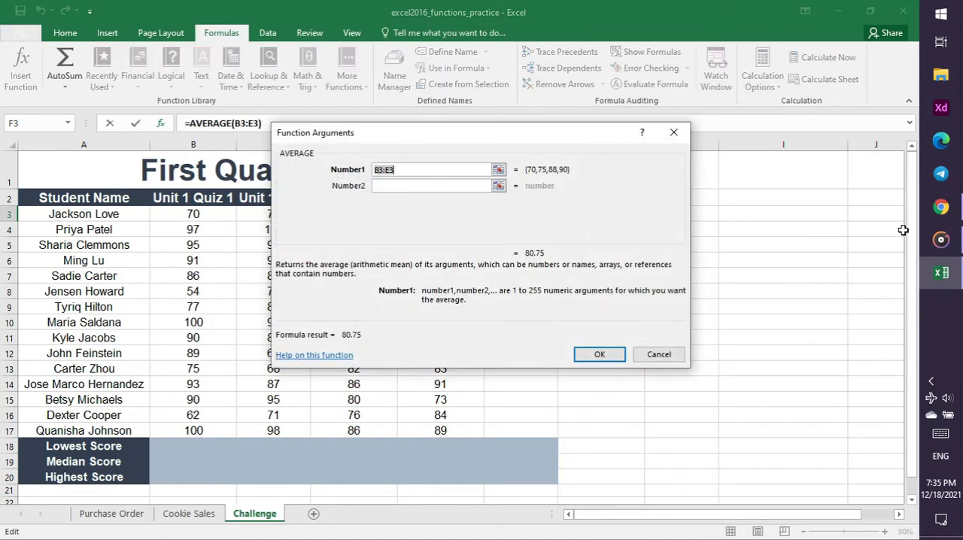
Consult the tutorial video and the Functions slide in Chrome, and accept B3:E3 as the AVERAGE argument for cell F3
{"action": "left_click", "coordinate": [940, 207]}
{"action": "left_click", "coordinate": [316, 279]}
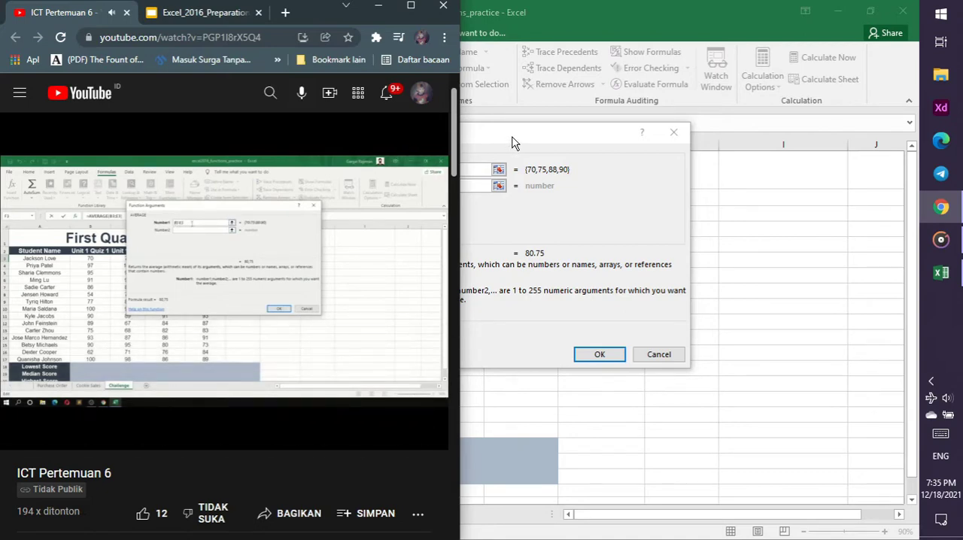
{"action": "left_click", "coordinate": [198, 13]}
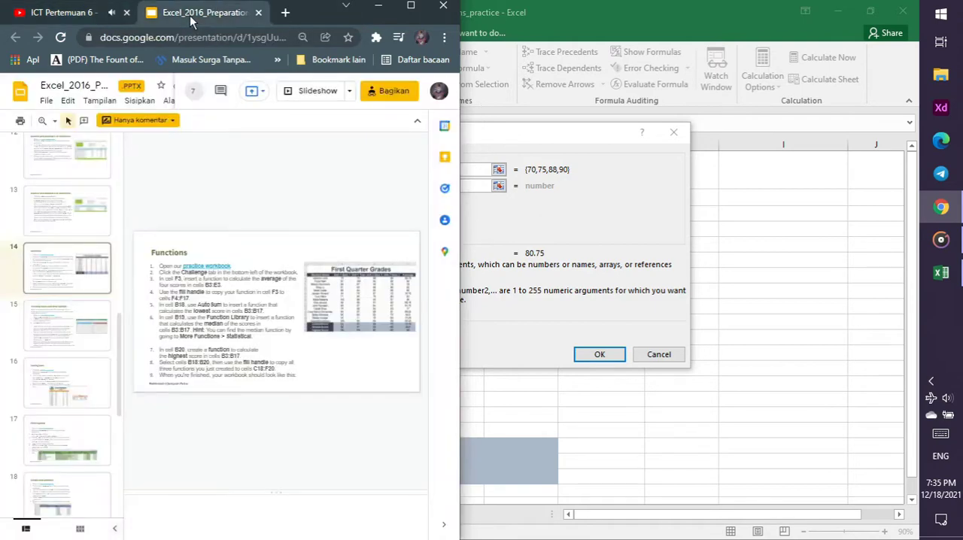
{"action": "left_click", "coordinate": [67, 12]}
{"action": "left_click", "coordinate": [521, 204]}
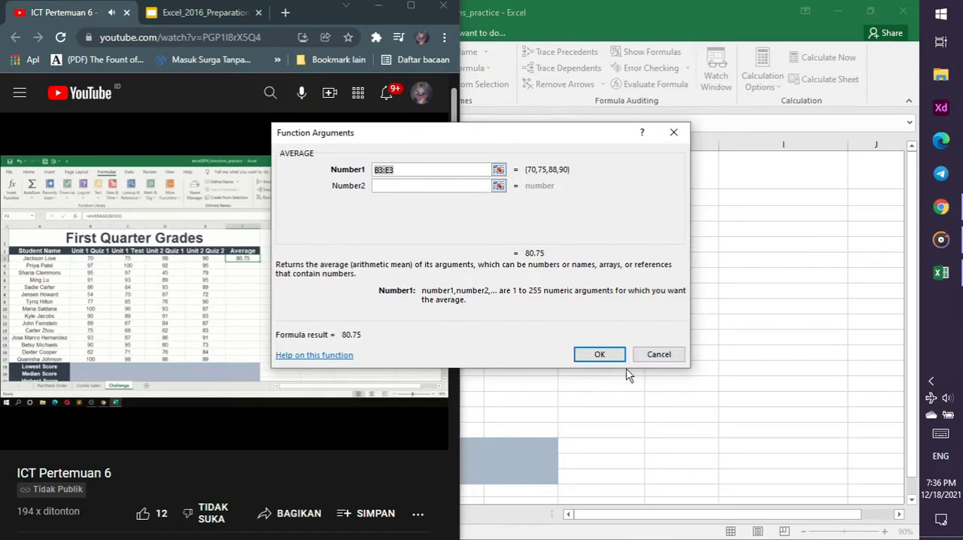
{"action": "left_click", "coordinate": [602, 356]}
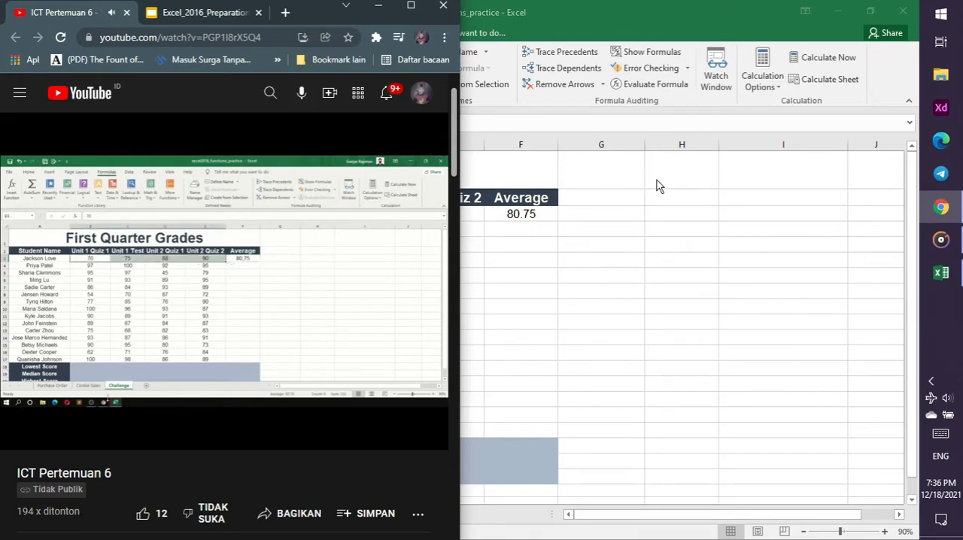
Review the Functions slide and video in Chrome, and copy the AVERAGE function from F3 down to F4:F17 with the fill handle
{"action": "left_click", "coordinate": [194, 12]}
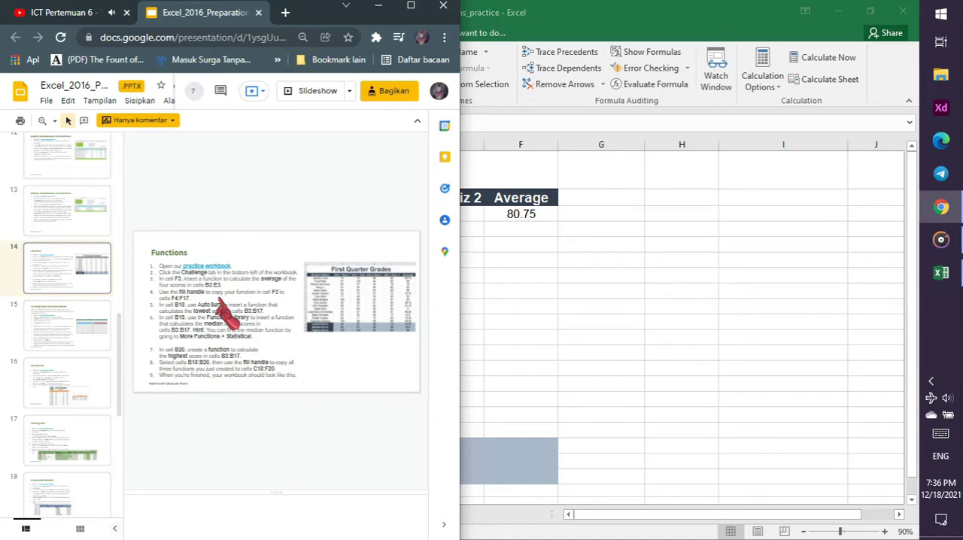
{"action": "left_click", "coordinate": [78, 6]}
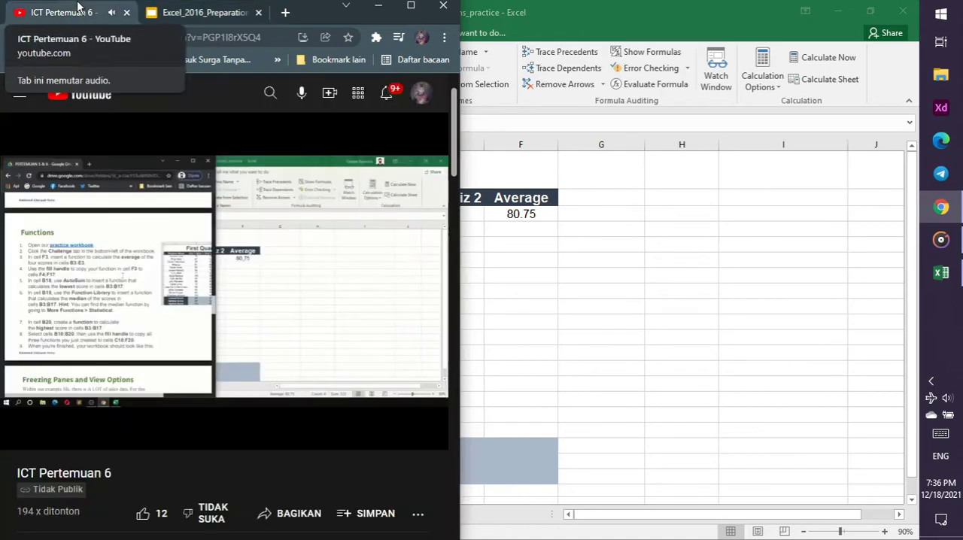
{"action": "left_click", "coordinate": [539, 220]}
{"action": "left_click", "coordinate": [942, 209]}
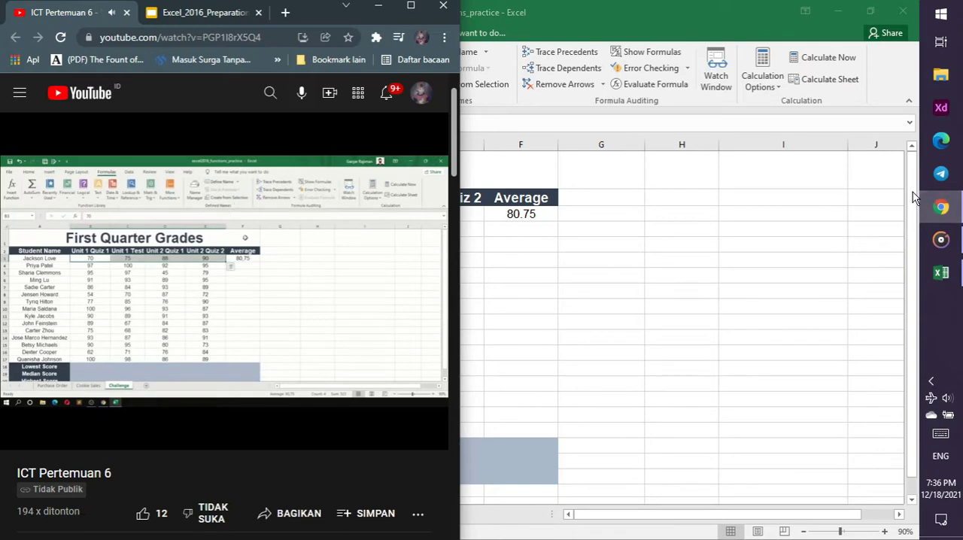
{"action": "left_click", "coordinate": [542, 214]}
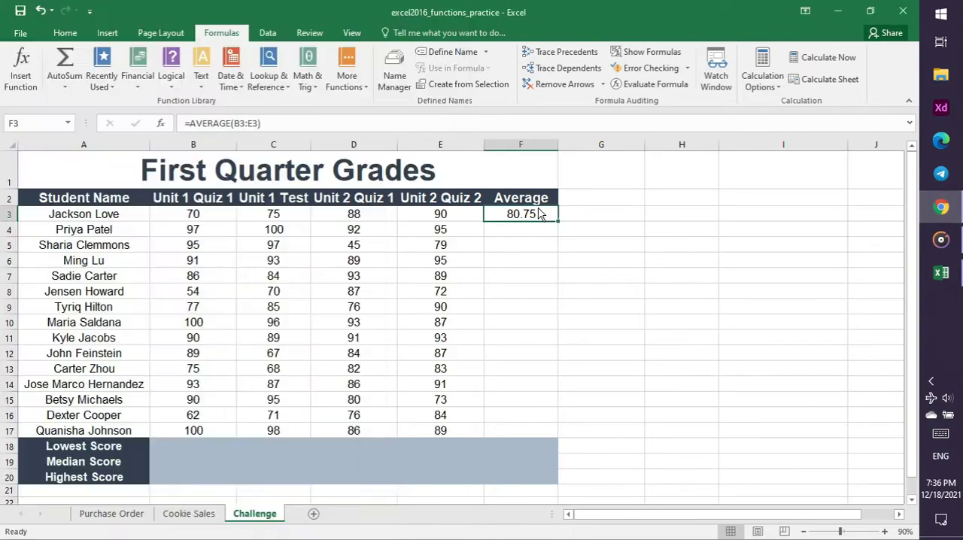
{"action": "left_click_drag", "start_coordinate": [557, 219], "coordinate": [547, 437]}
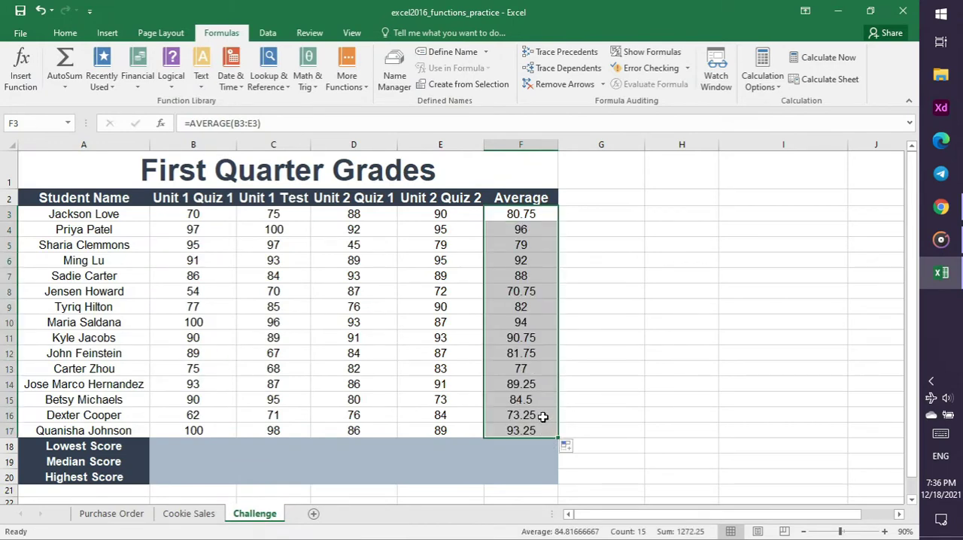
Check the tutorial video in Chrome and insert an AutoSum formula for B3:B17 in the Lowest Score cell B18
{"action": "left_click", "coordinate": [941, 208]}
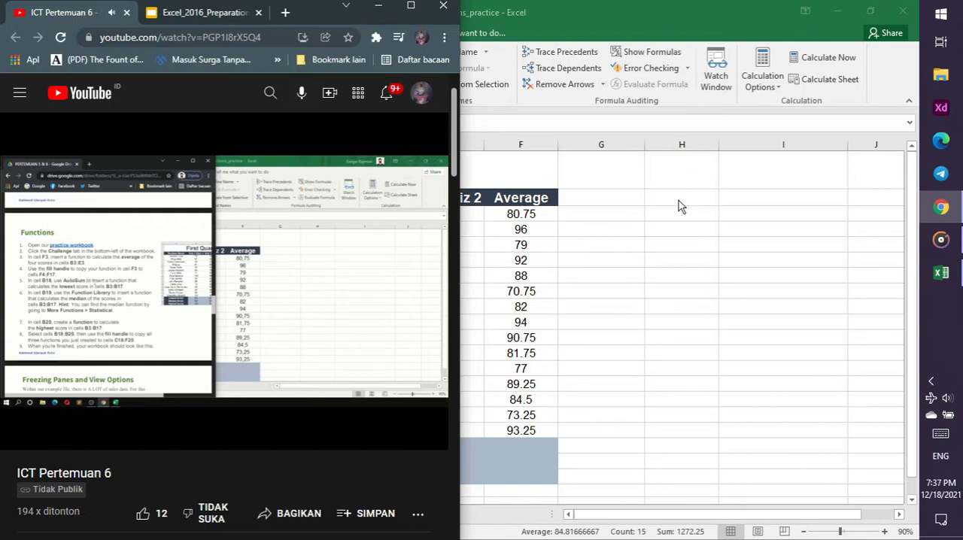
{"action": "key", "text": "alt+Tab"}
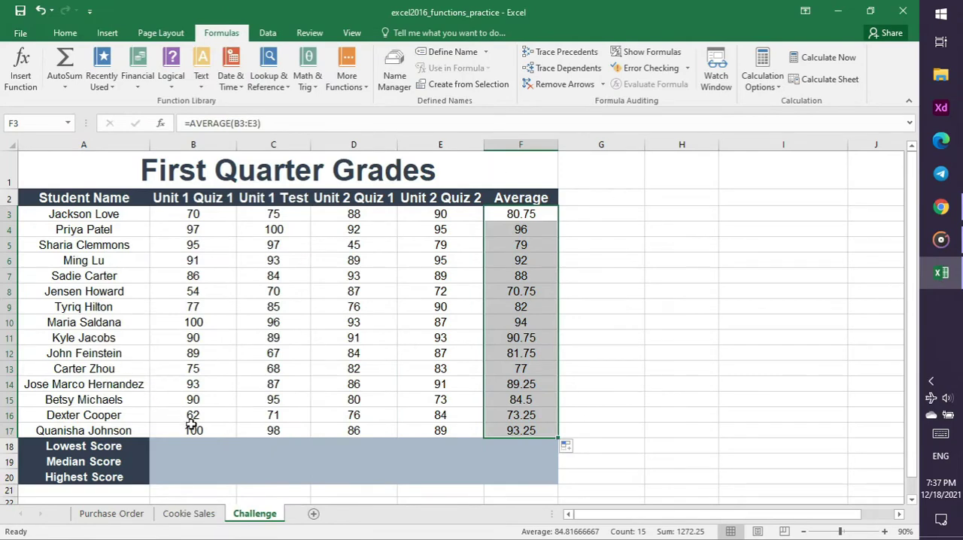
{"action": "left_click", "coordinate": [176, 444]}
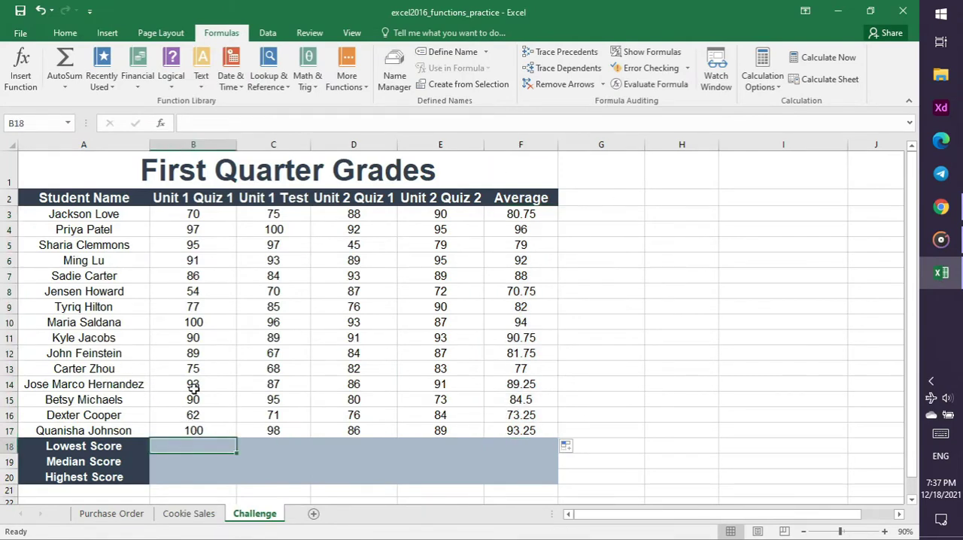
{"action": "left_click", "coordinate": [942, 213]}
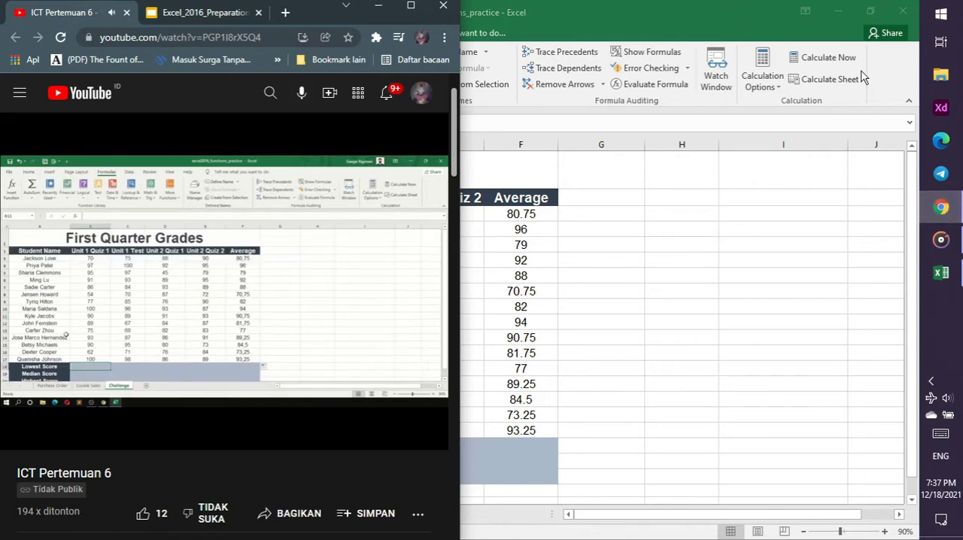
{"action": "left_click", "coordinate": [598, 7]}
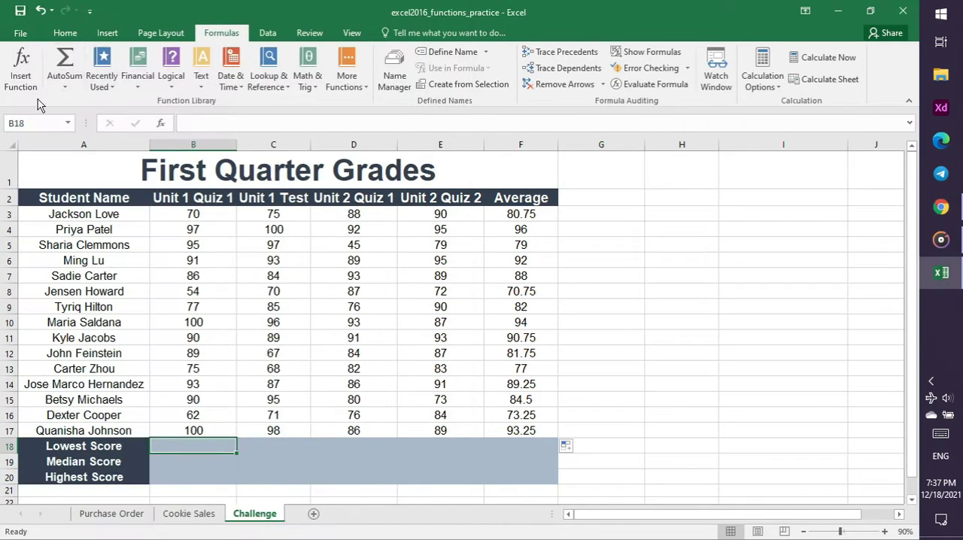
{"action": "left_click", "coordinate": [67, 81]}
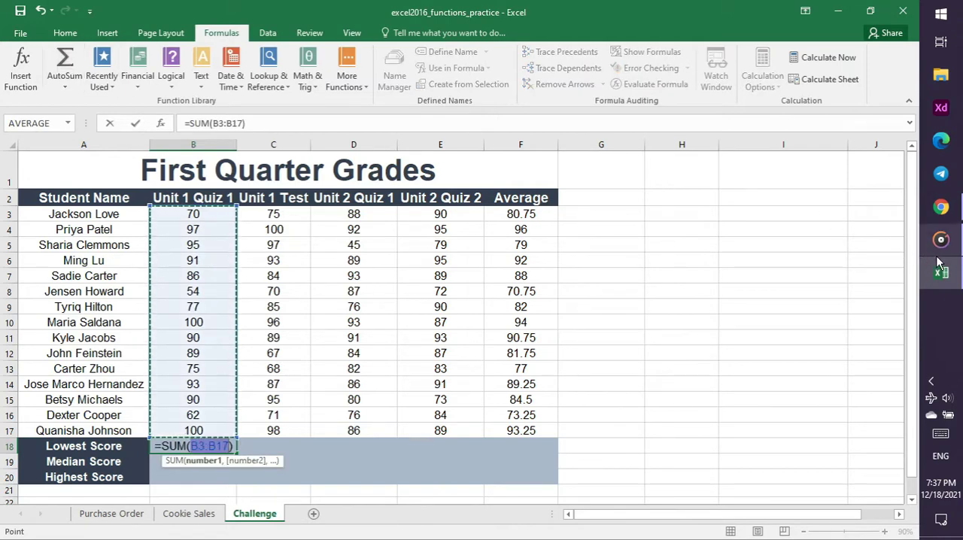
Clear the range argument from the SUM function in cell B18 and check the tutorial video in Chrome
{"action": "key", "text": "Delete"}
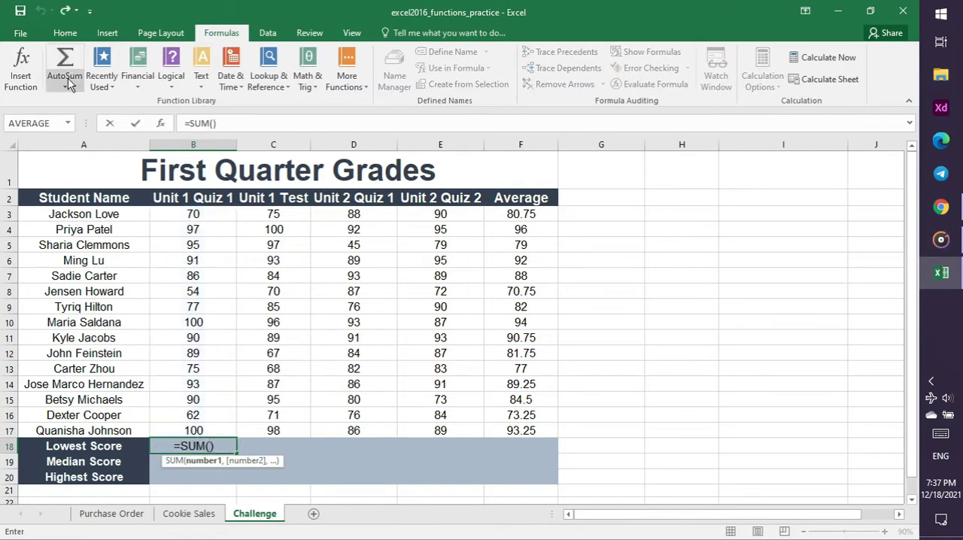
{"action": "key", "text": "ctrl+z"}
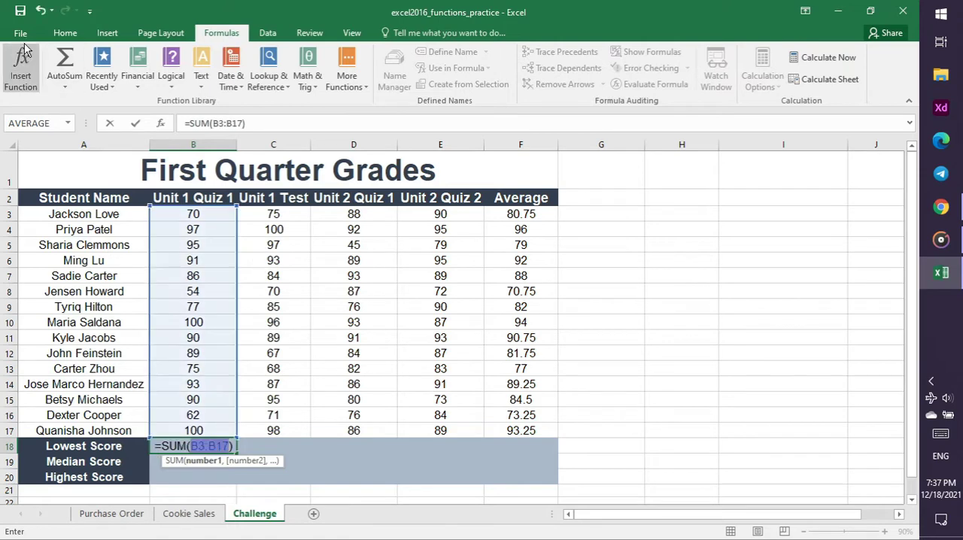
{"action": "left_click", "coordinate": [40, 12]}
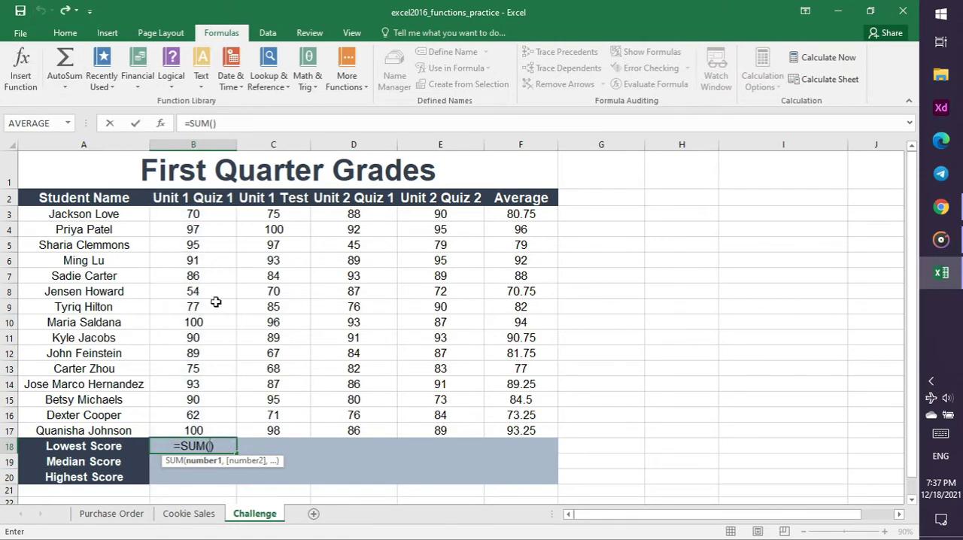
{"action": "left_click", "coordinate": [941, 213]}
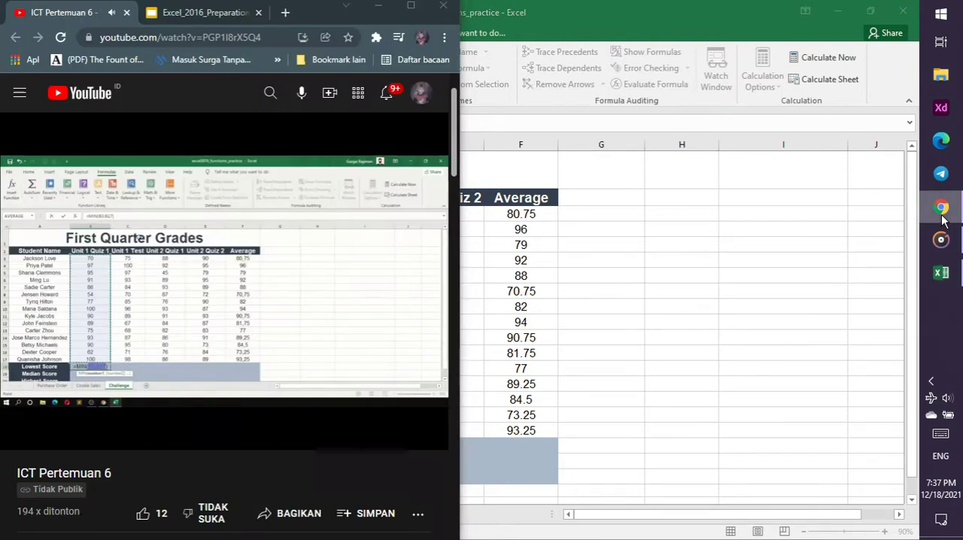
{"action": "left_click", "coordinate": [941, 216]}
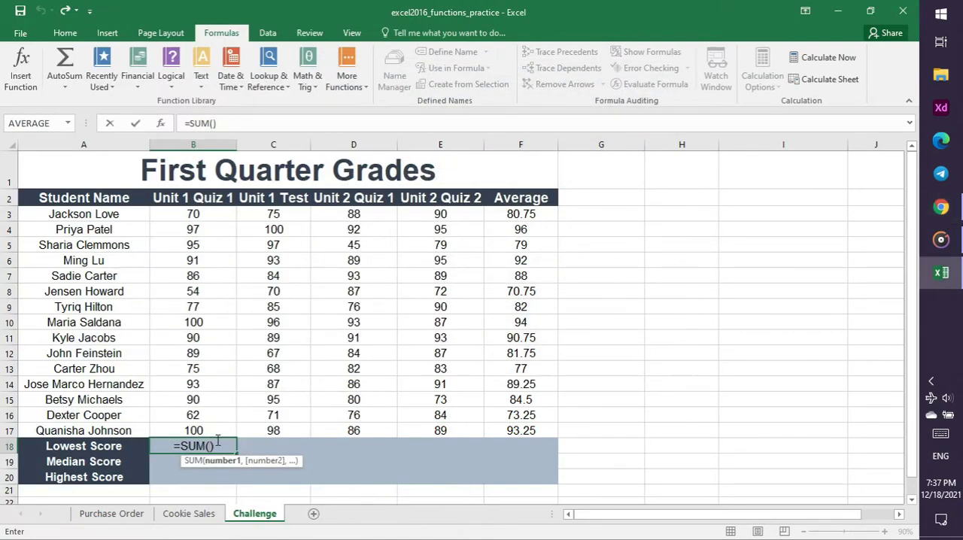
Enter B3:B17 as the SUM argument in the Lowest Score cell B18 and commit the formula
{"action": "type", "text": "B3"}
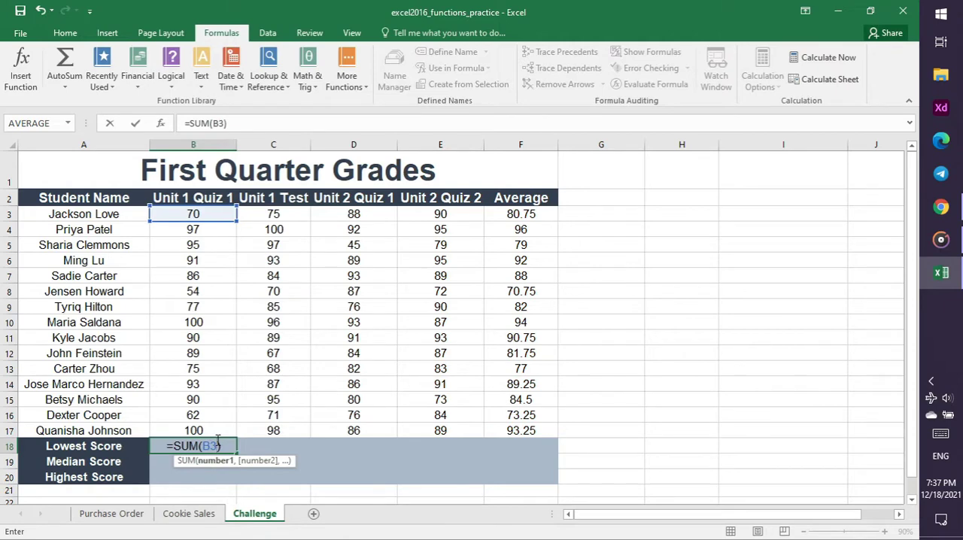
{"action": "type", "text": ":"}
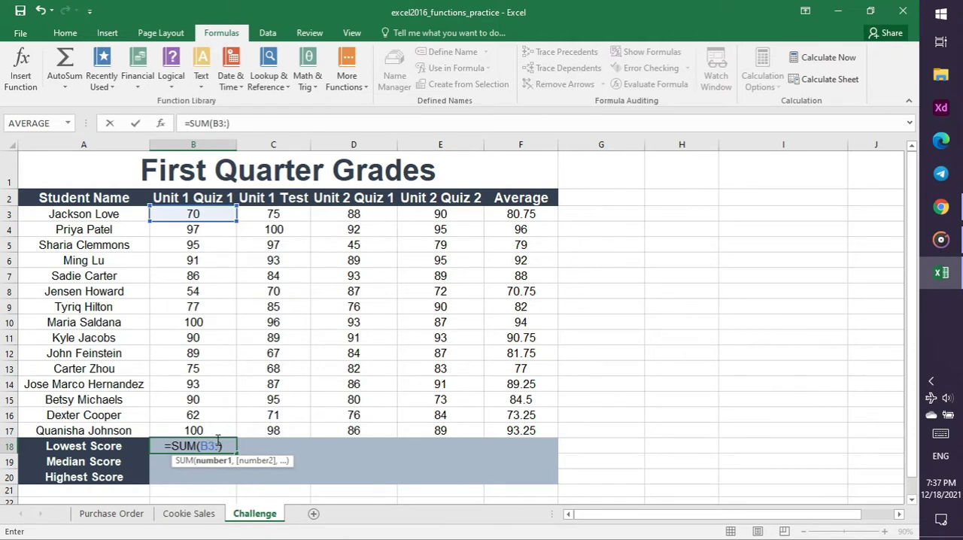
{"action": "type", "text": "B"}
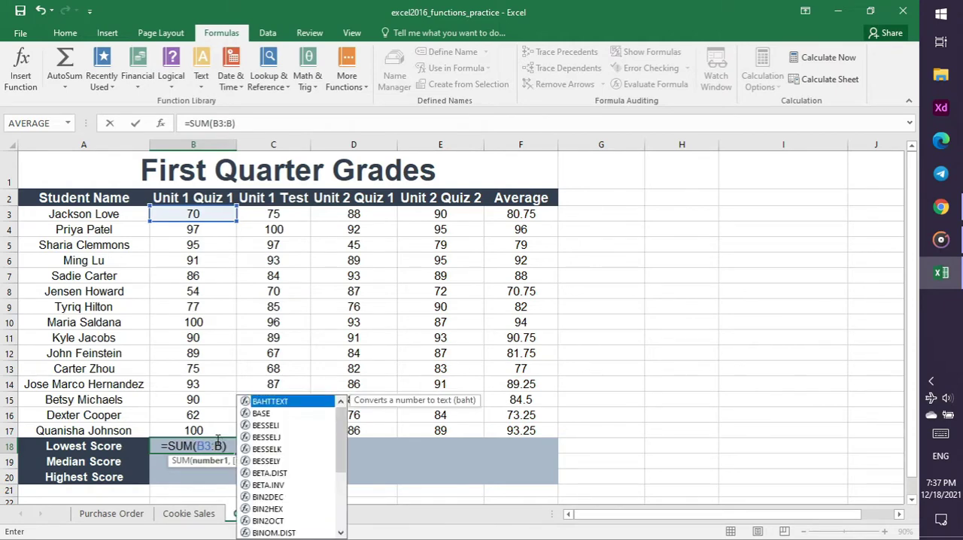
{"action": "type", "text": "17"}
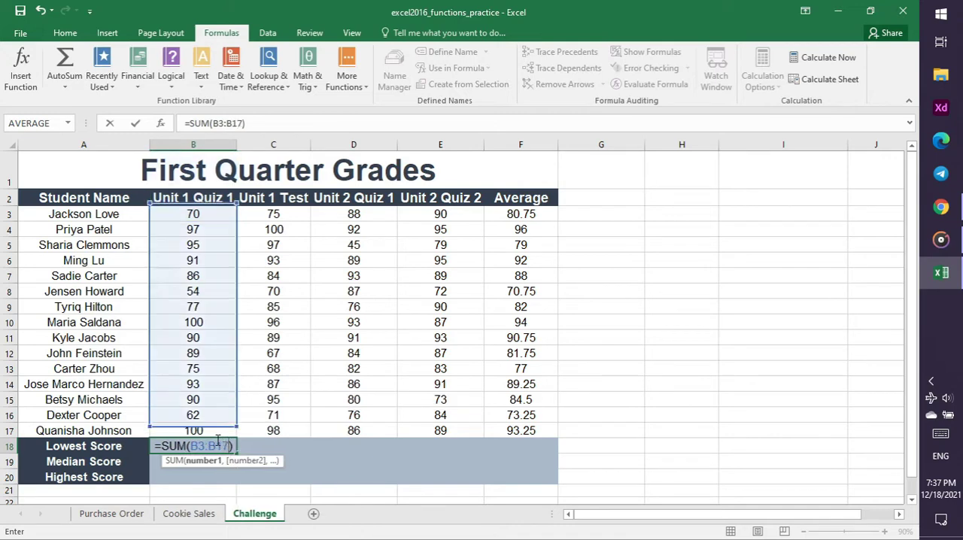
{"action": "key", "text": "Return"}
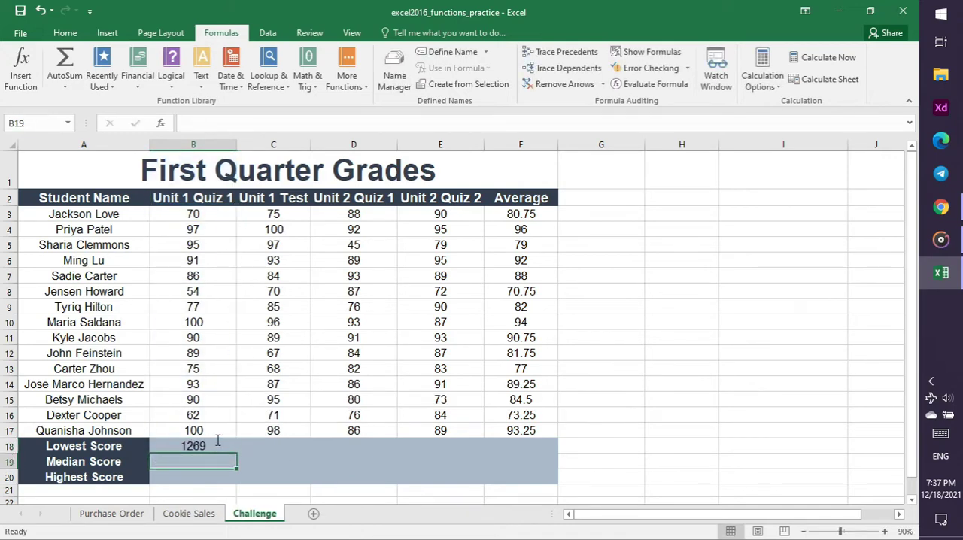
Rewind the tutorial video in Chrome to the Lowest Score part, and clear the SUM formula from cell B18 in Excel
{"action": "left_click", "coordinate": [941, 207]}
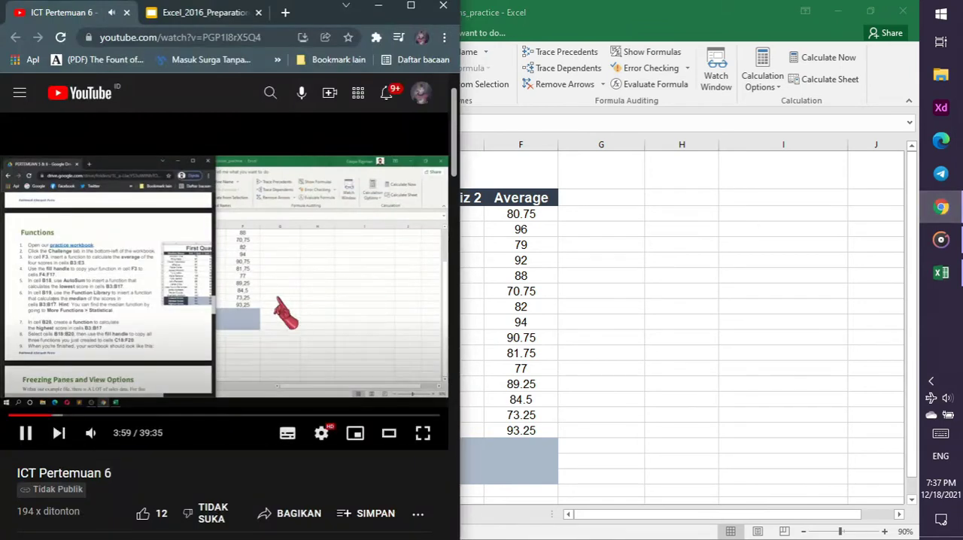
{"action": "key", "text": "Left"}
{"action": "key", "text": "Left"}
{"action": "key", "text": "Left"}
{"action": "key", "text": "Left"}
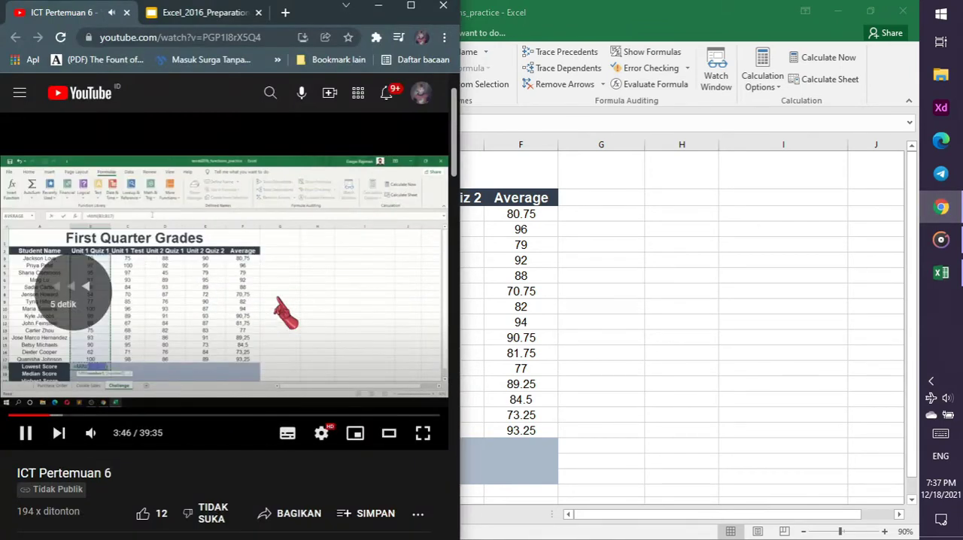
{"action": "key", "text": "Left"}
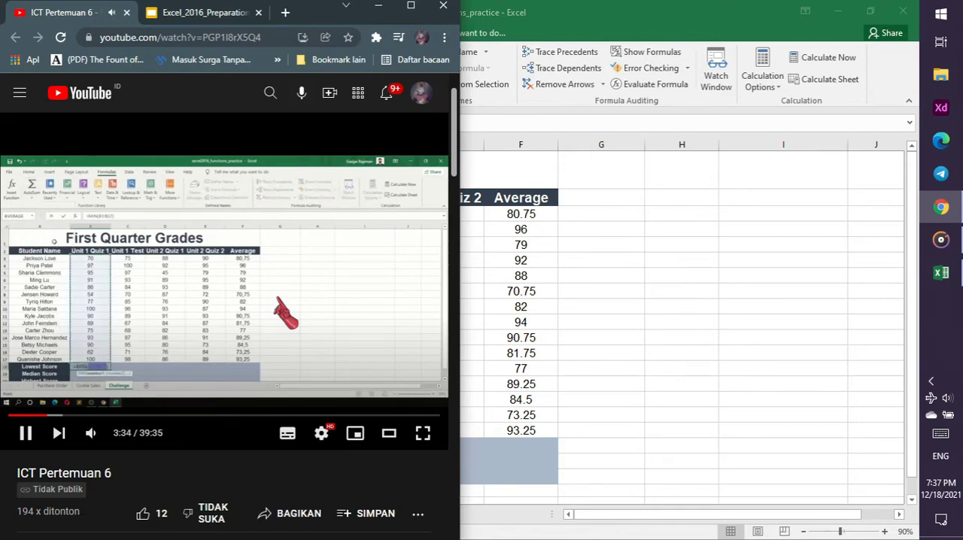
{"action": "left_click", "coordinate": [940, 272]}
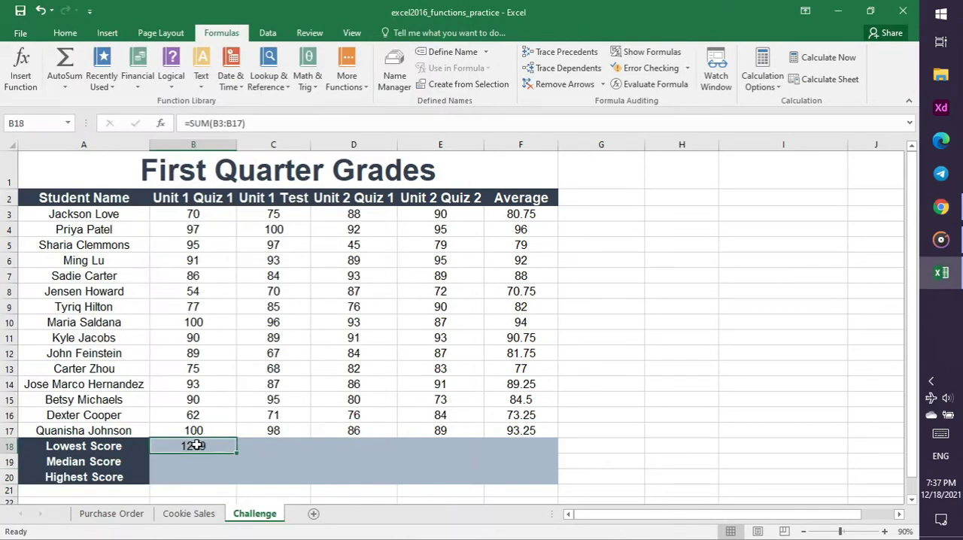
{"action": "key", "text": "BackSpace"}
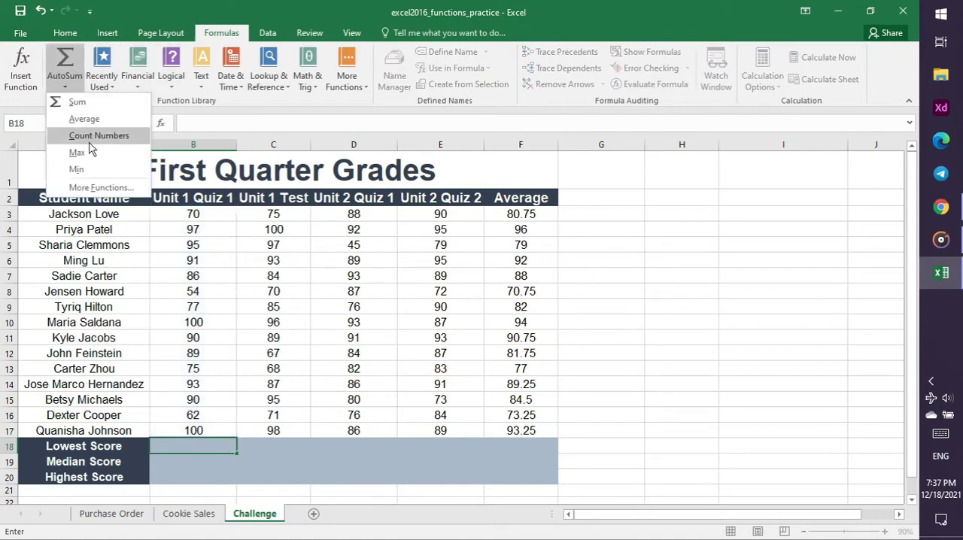
{"action": "key", "text": "Escape"}
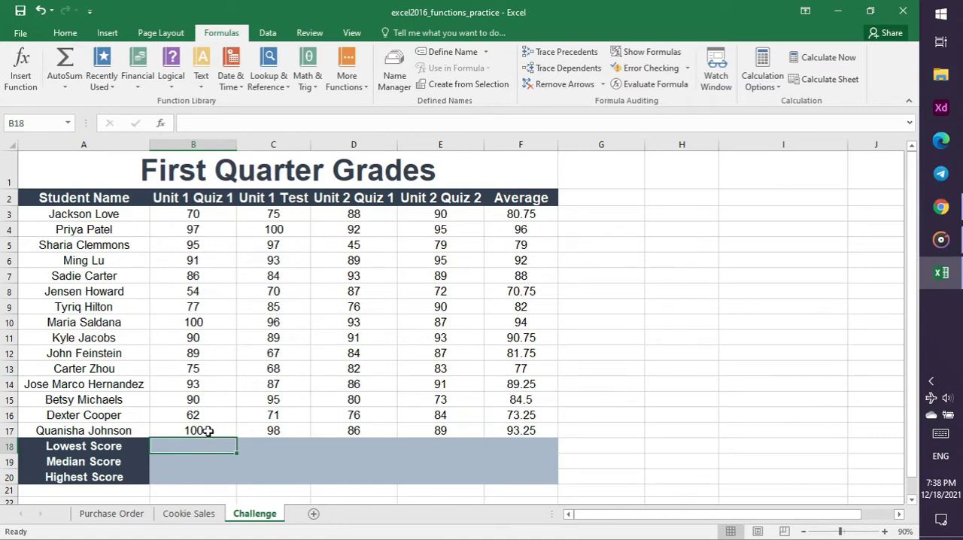
{"action": "type", "text": "B"}
{"action": "key", "text": "Escape"}
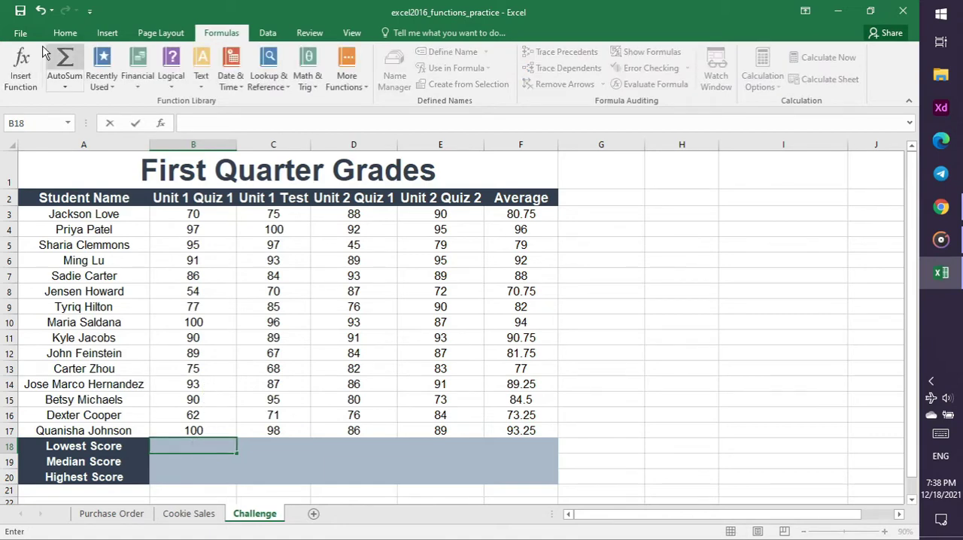
{"action": "left_click", "coordinate": [75, 89]}
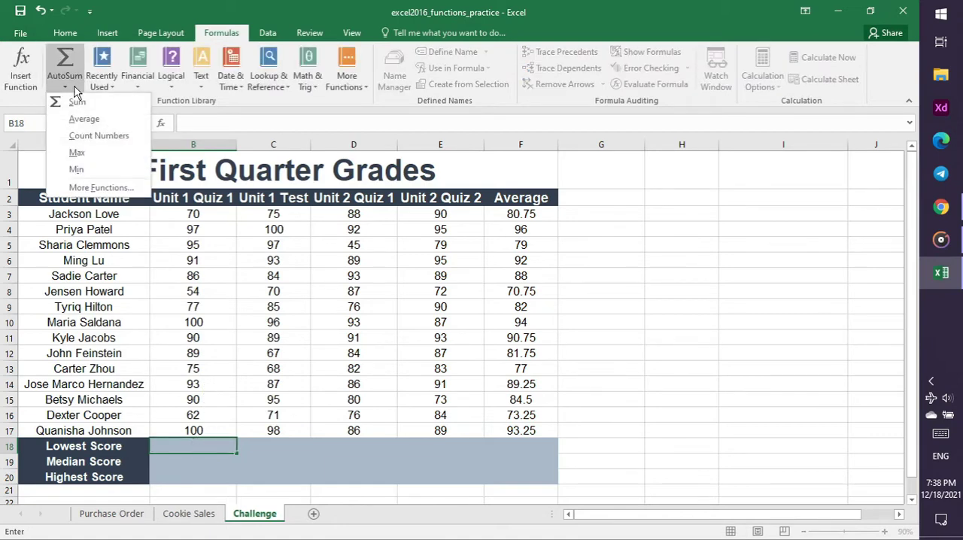
{"action": "left_click", "coordinate": [339, 447]}
{"action": "left_click", "coordinate": [314, 452]}
{"action": "left_click", "coordinate": [202, 446]}
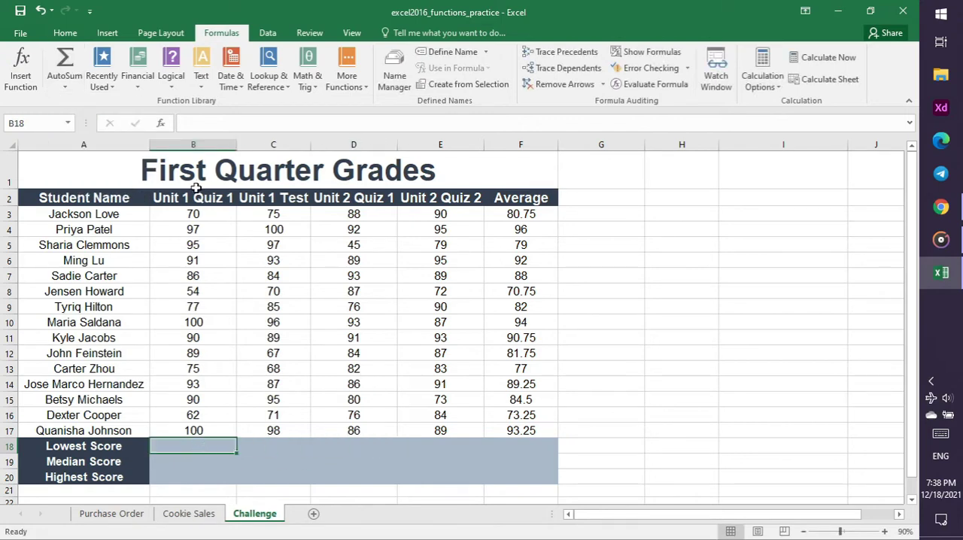
Insert the AutoSum Min function for B3:B17 in the Lowest Score cell B18
{"action": "left_click", "coordinate": [71, 85]}
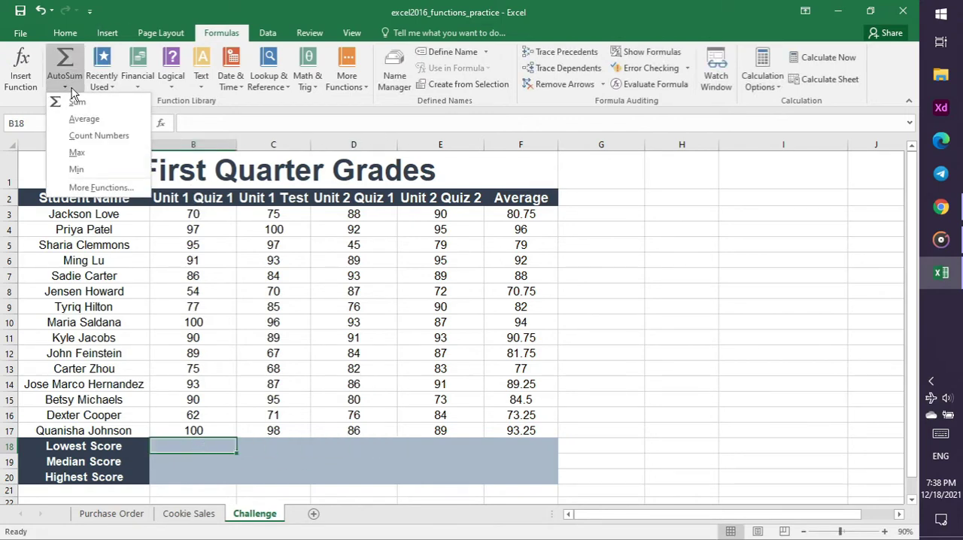
{"action": "left_click", "coordinate": [83, 169]}
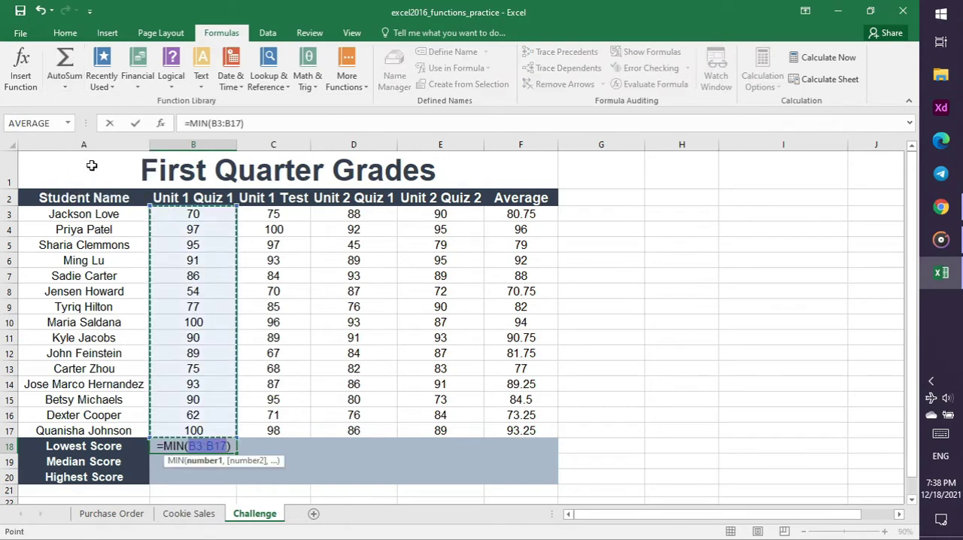
{"action": "key", "text": "Return"}
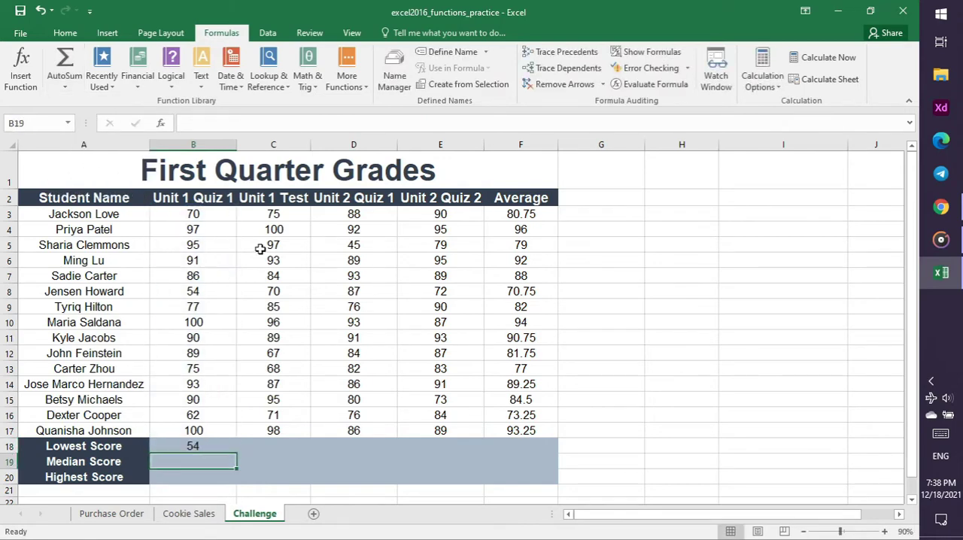
Advance the tutorial video in Chrome to the median part and read the instructions on the Functions slide
{"action": "left_click", "coordinate": [941, 207]}
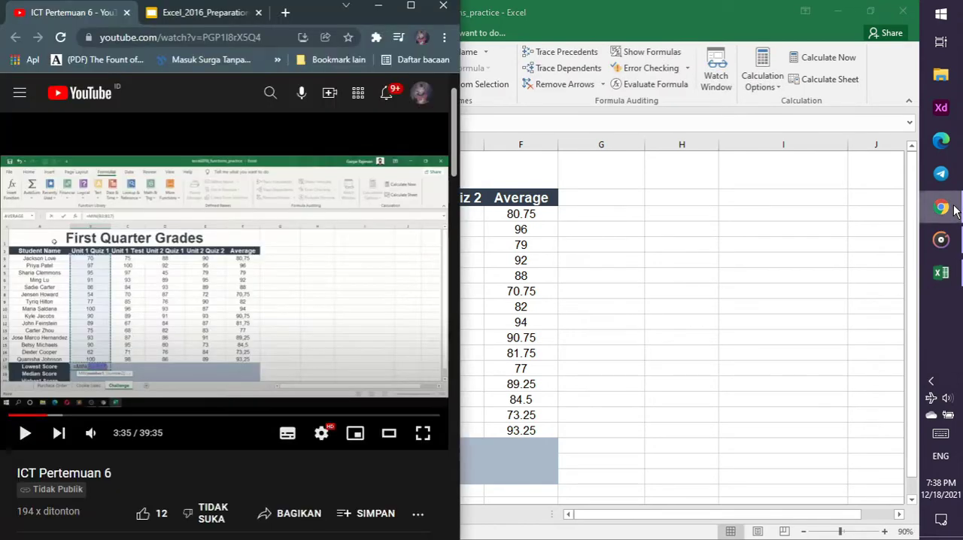
{"action": "left_click", "coordinate": [334, 298]}
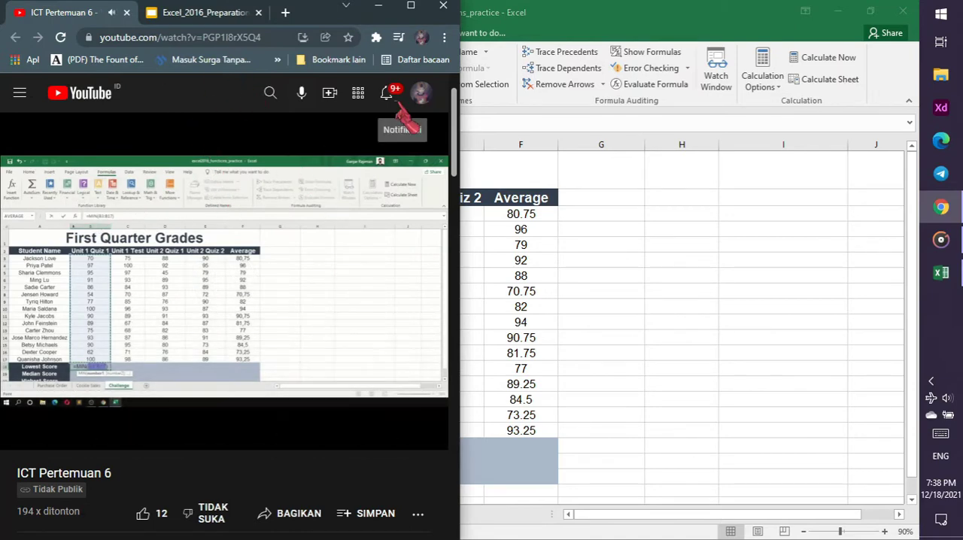
{"action": "key", "text": "Right"}
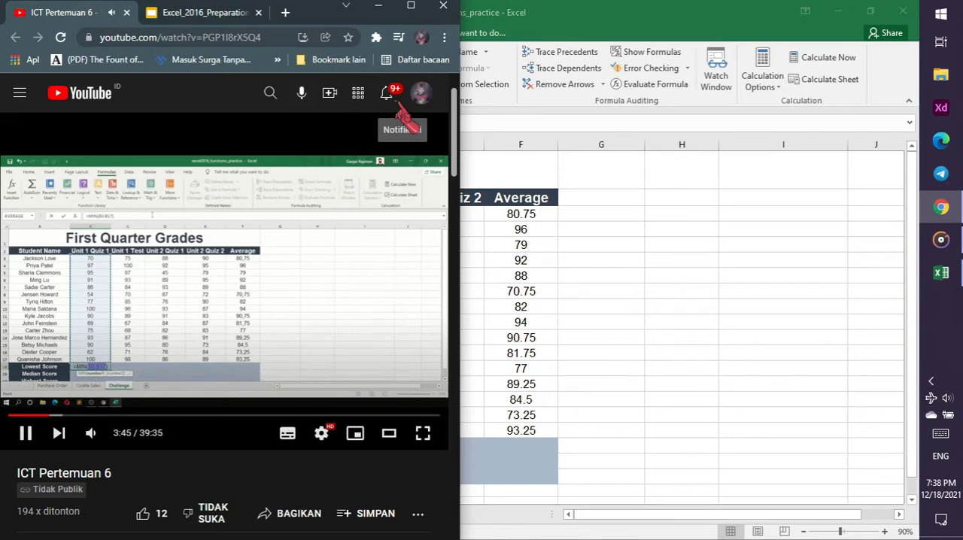
{"action": "key", "text": "Right"}
{"action": "key", "text": "Right"}
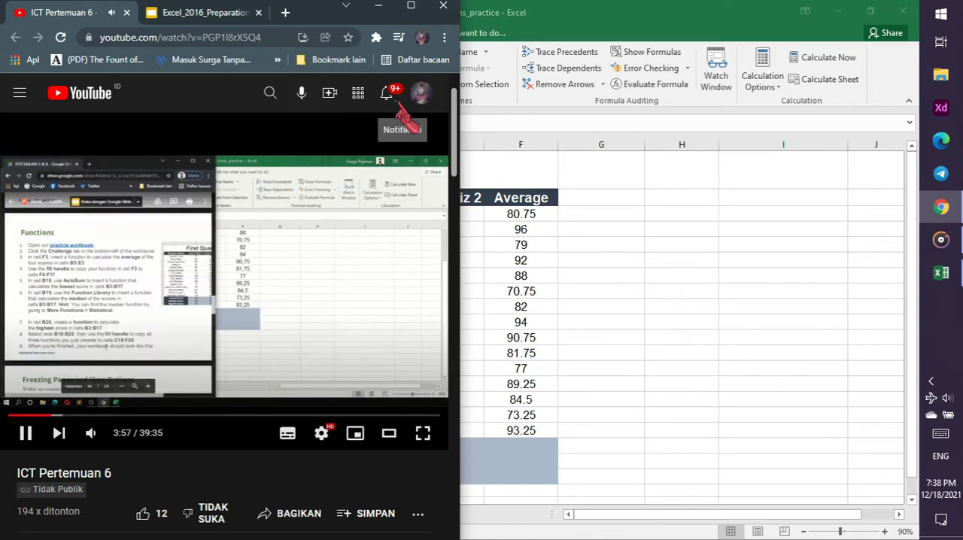
{"action": "left_click", "coordinate": [201, 11]}
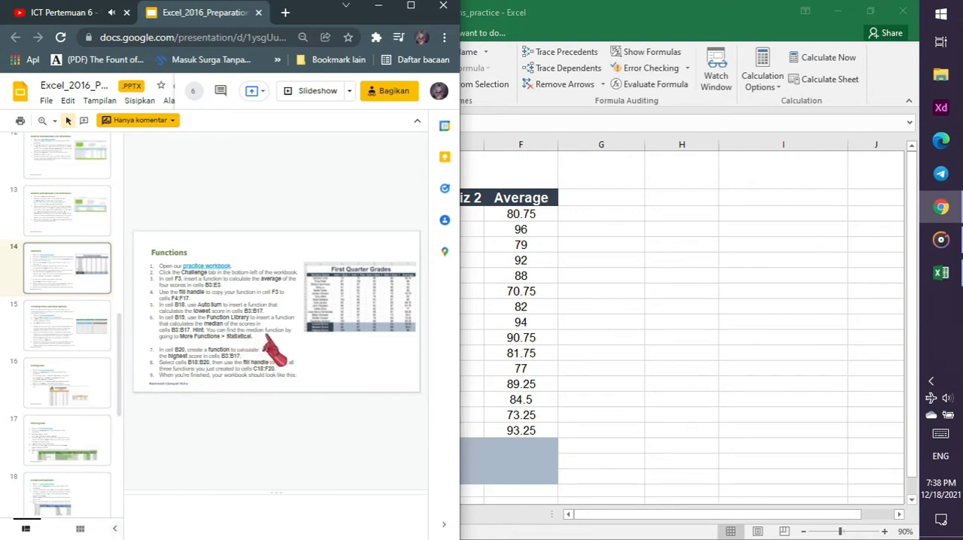
{"action": "left_click", "coordinate": [491, 453]}
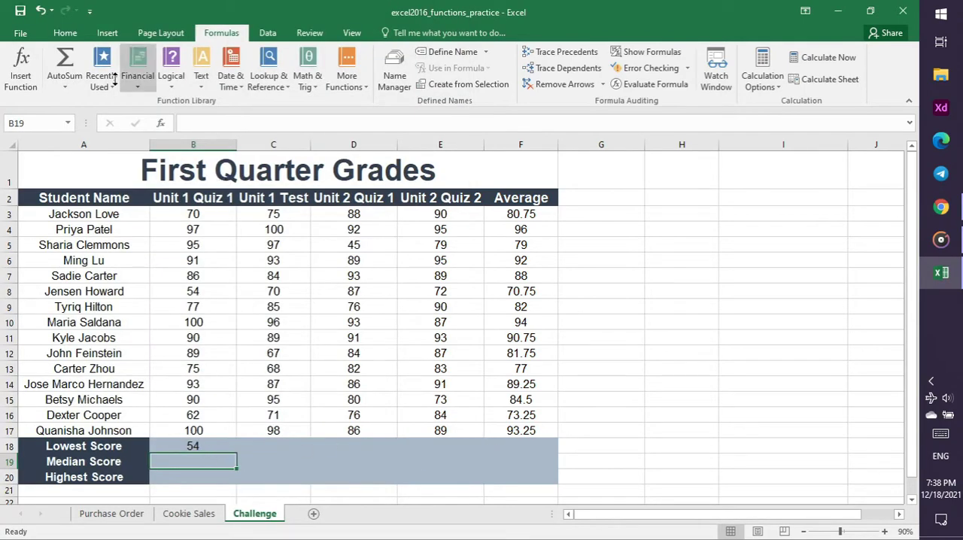
{"action": "left_click", "coordinate": [64, 83]}
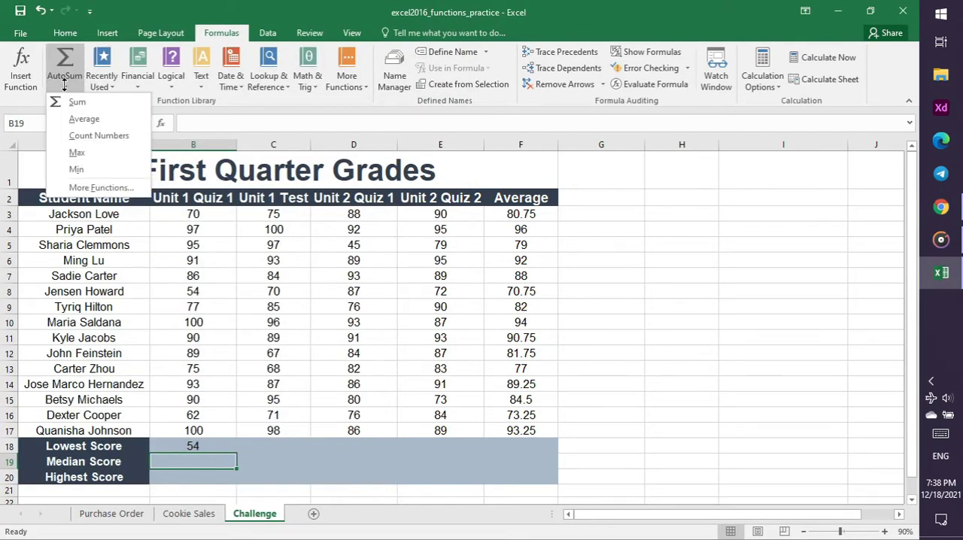
{"action": "left_click", "coordinate": [64, 83]}
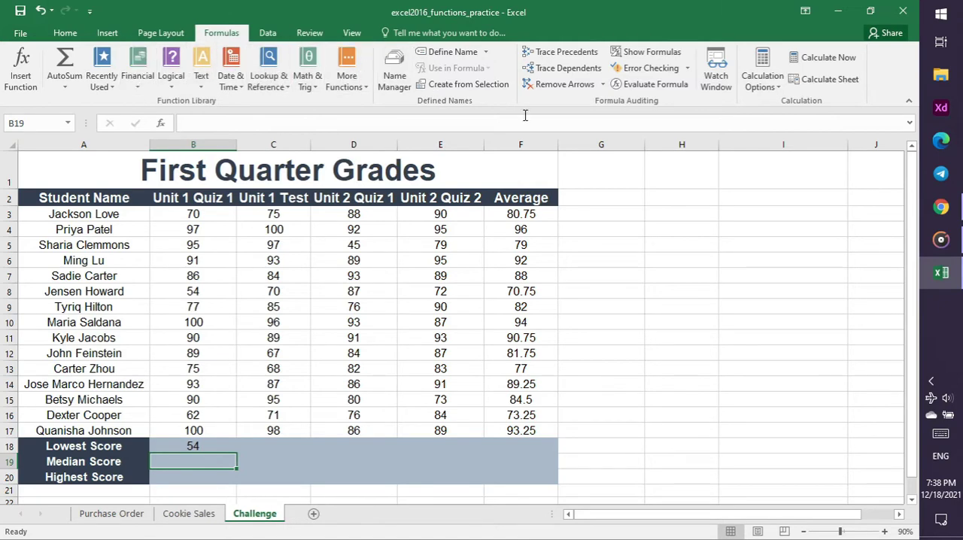
Switch to the tutorial video in Chrome and watch how the median for cell B19 is inserted
{"action": "left_click", "coordinate": [952, 210]}
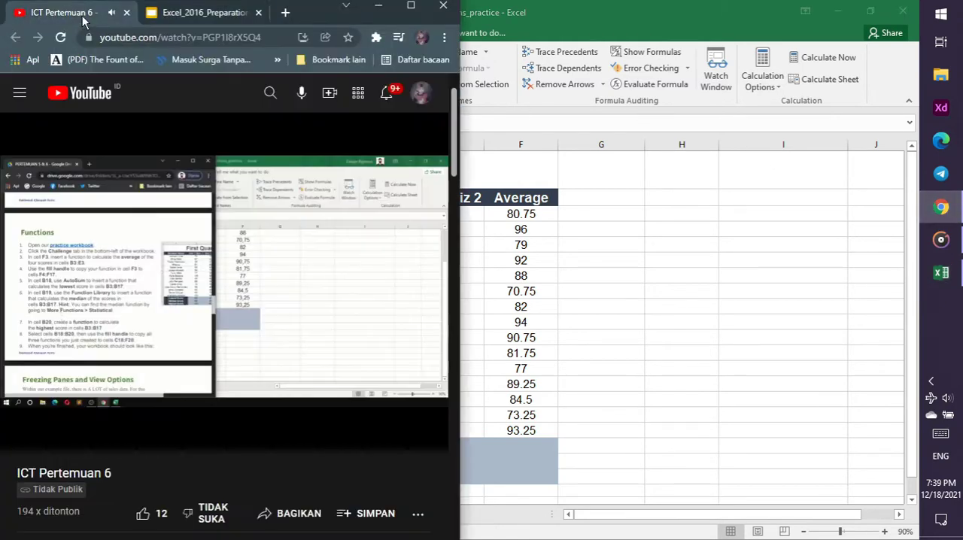
{"action": "left_click", "coordinate": [82, 16]}
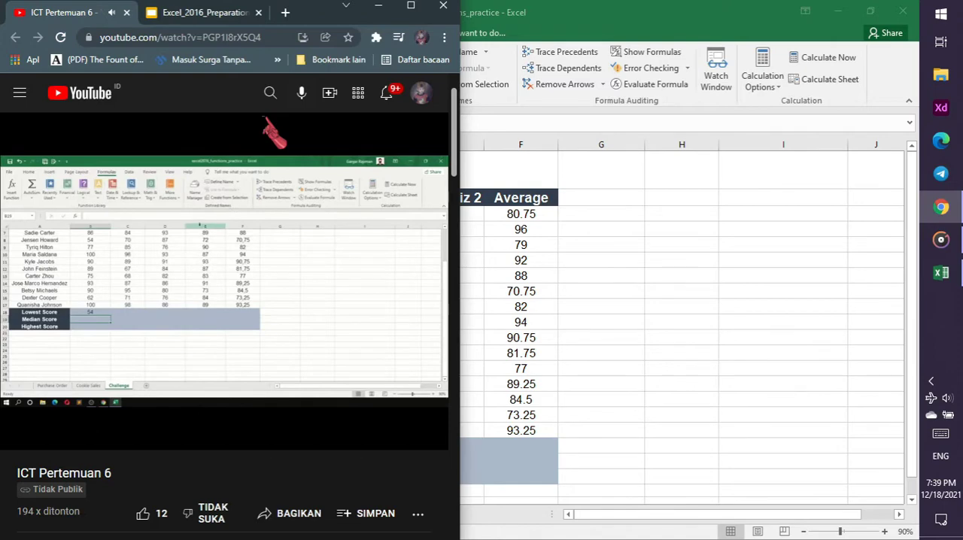
{"action": "mouse_move", "coordinate": [264, 119]}
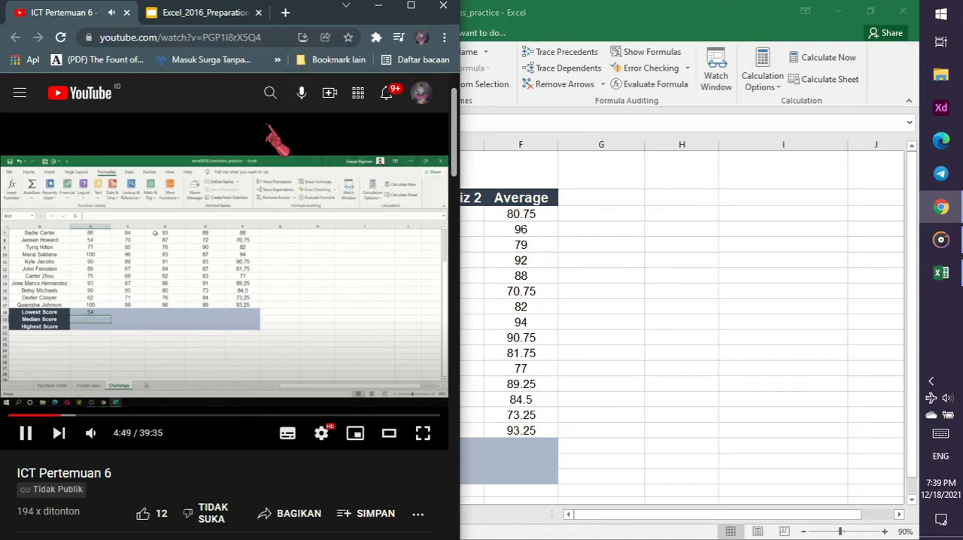
Back in Excel, insert the statistical MEDIAN function into the Median Score cell B19
{"action": "left_click", "coordinate": [486, 111]}
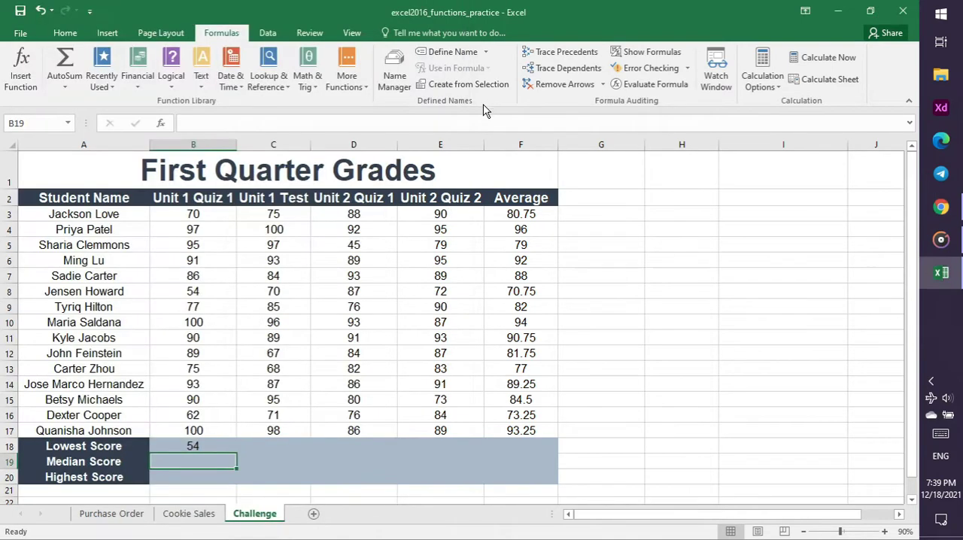
{"action": "left_click", "coordinate": [348, 80]}
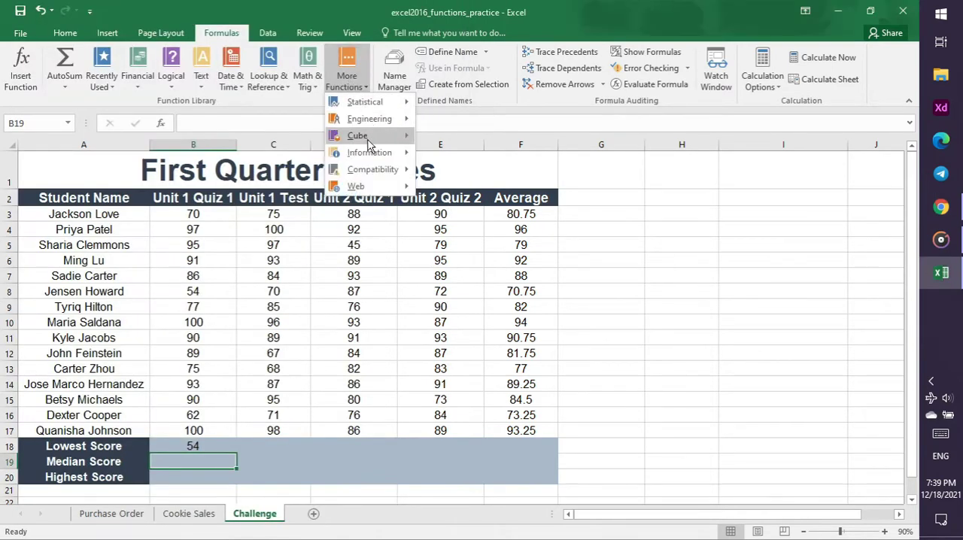
{"action": "mouse_move", "coordinate": [364, 101]}
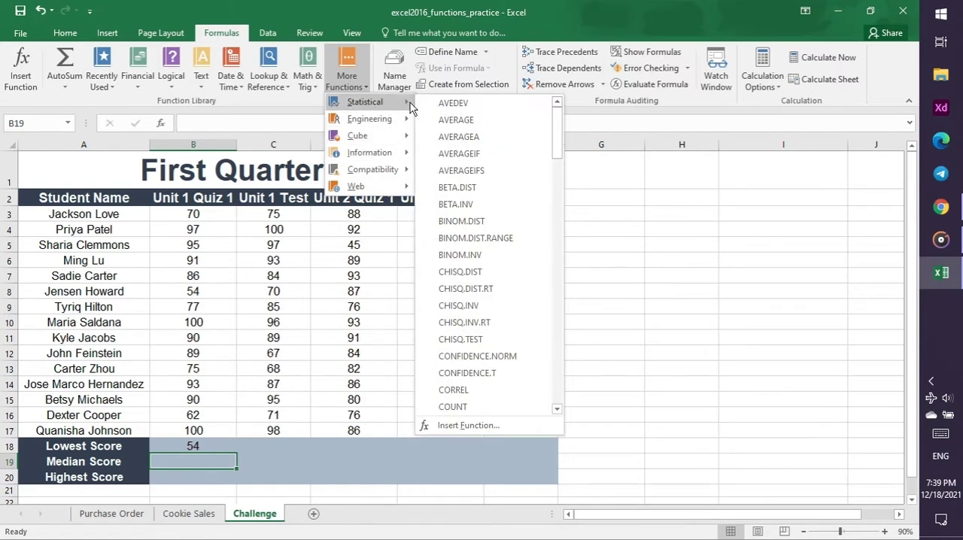
{"action": "scroll", "coordinate": [456, 138], "scroll_direction": "down", "scroll_amount": 2}
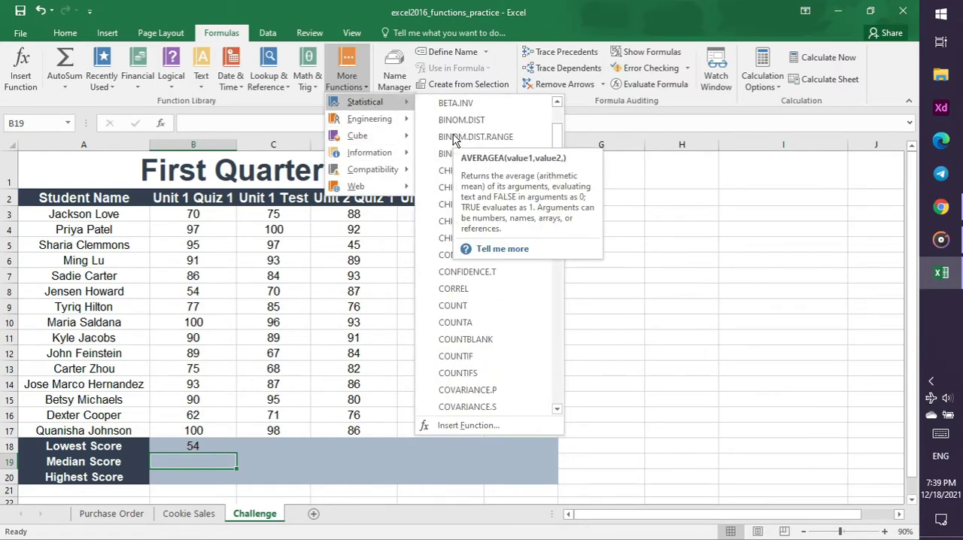
{"action": "scroll", "coordinate": [497, 135], "scroll_direction": "up", "scroll_amount": 2}
{"action": "scroll", "coordinate": [505, 113], "scroll_direction": "down", "scroll_amount": 8}
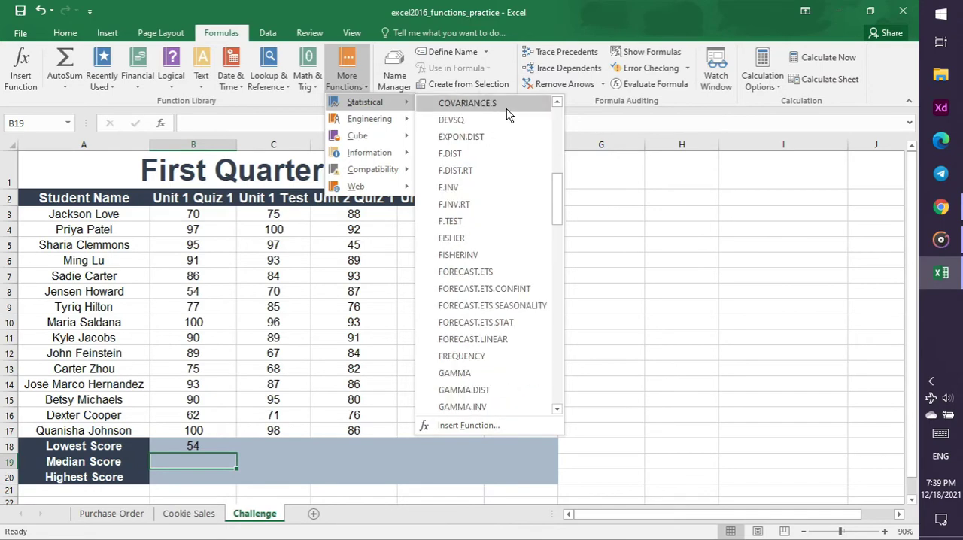
{"action": "scroll", "coordinate": [512, 154], "scroll_direction": "up", "scroll_amount": 2}
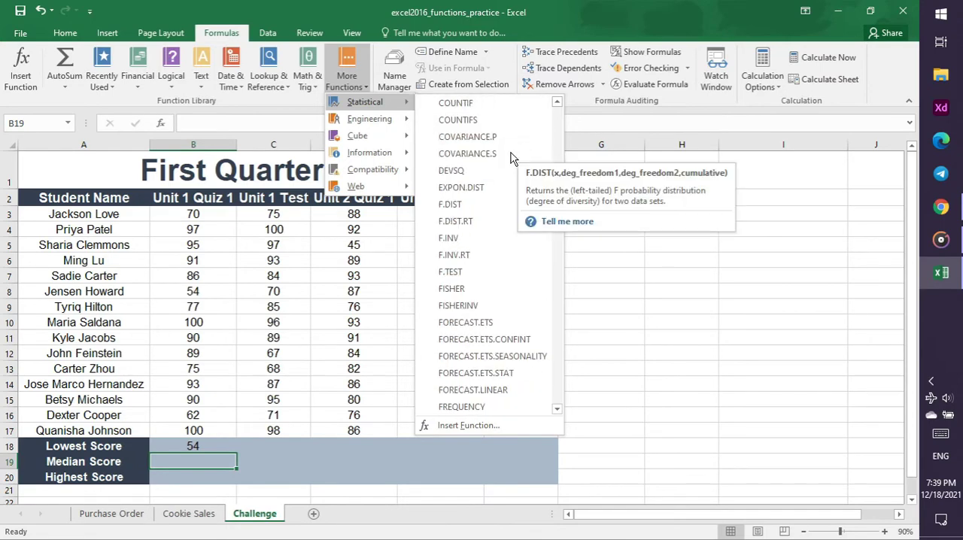
{"action": "scroll", "coordinate": [506, 160], "scroll_direction": "up", "scroll_amount": 2}
{"action": "scroll", "coordinate": [502, 162], "scroll_direction": "down", "scroll_amount": 10}
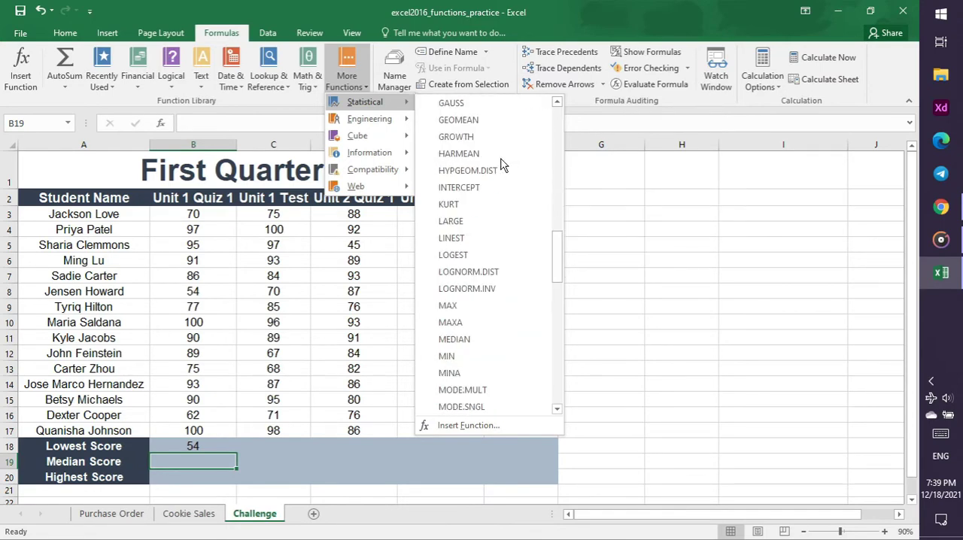
{"action": "left_click", "coordinate": [497, 339]}
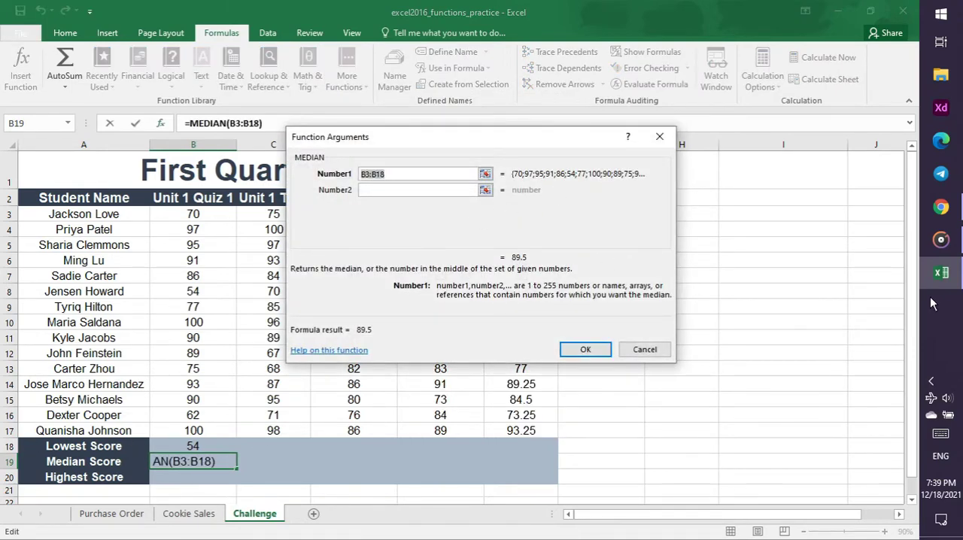
Check the Functions slide and tutorial video in Chrome, and complete the MEDIAN function in Excel with B3:B17 as Number1
{"action": "left_click", "coordinate": [951, 218]}
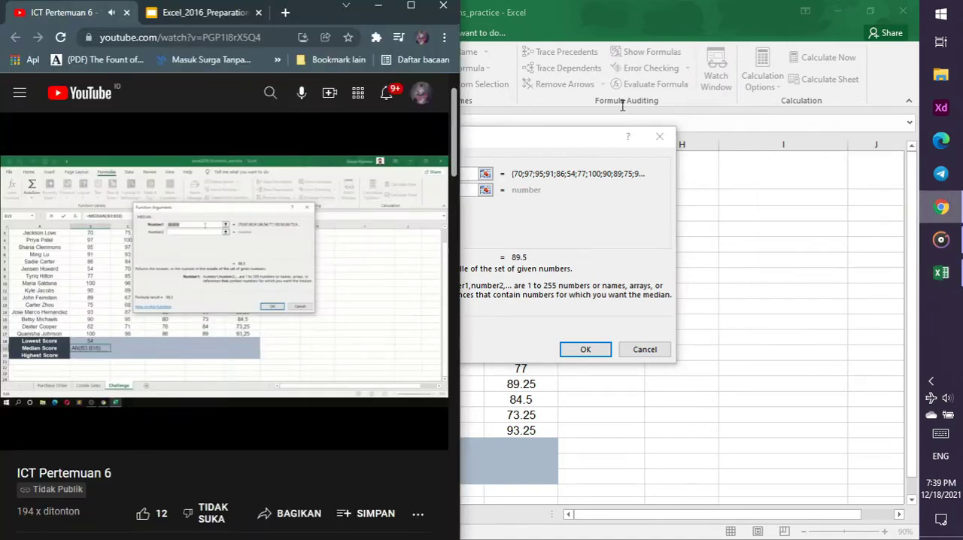
{"action": "left_click", "coordinate": [201, 13]}
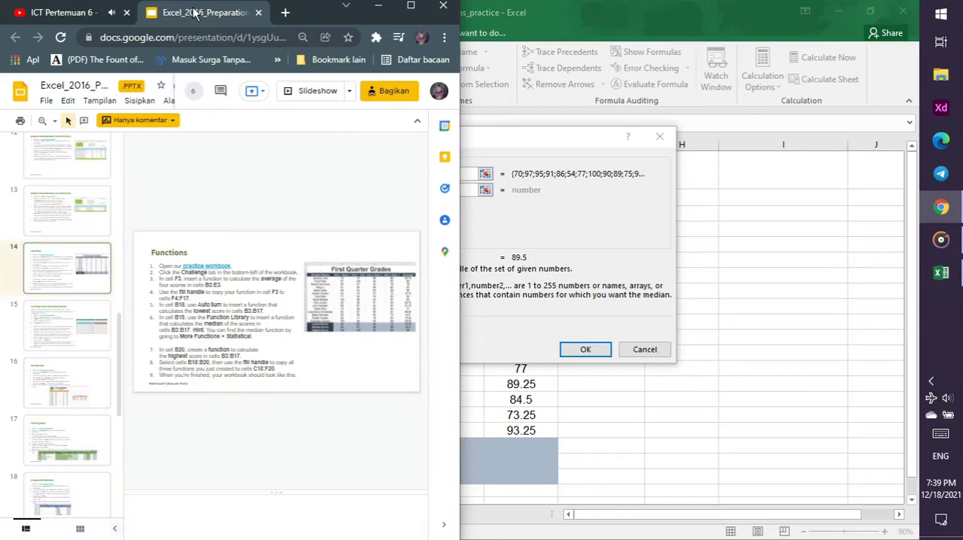
{"action": "left_click", "coordinate": [75, 13]}
{"action": "left_click", "coordinate": [469, 210]}
{"action": "left_click", "coordinate": [403, 176]}
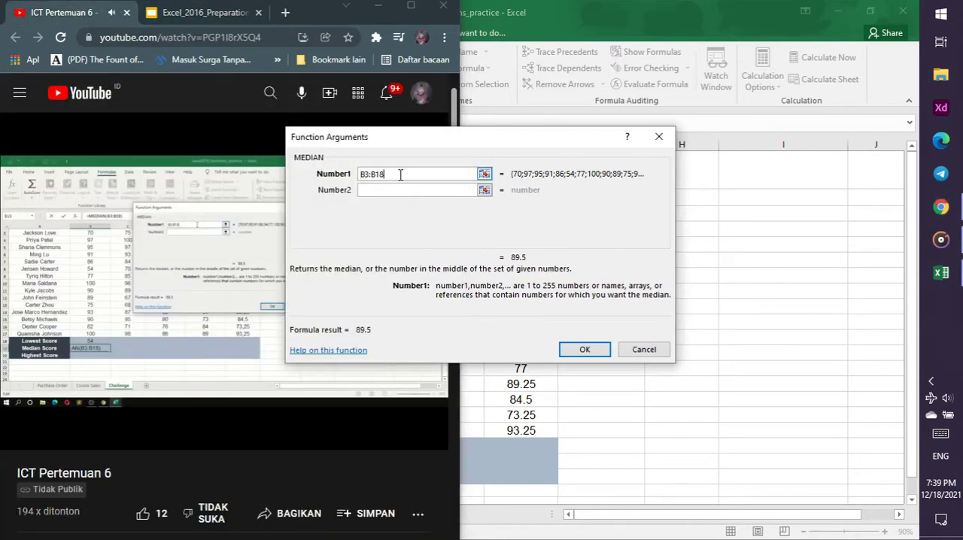
{"action": "key", "text": "BackSpace"}
{"action": "type", "text": "7"}
{"action": "left_click", "coordinate": [585, 350]}
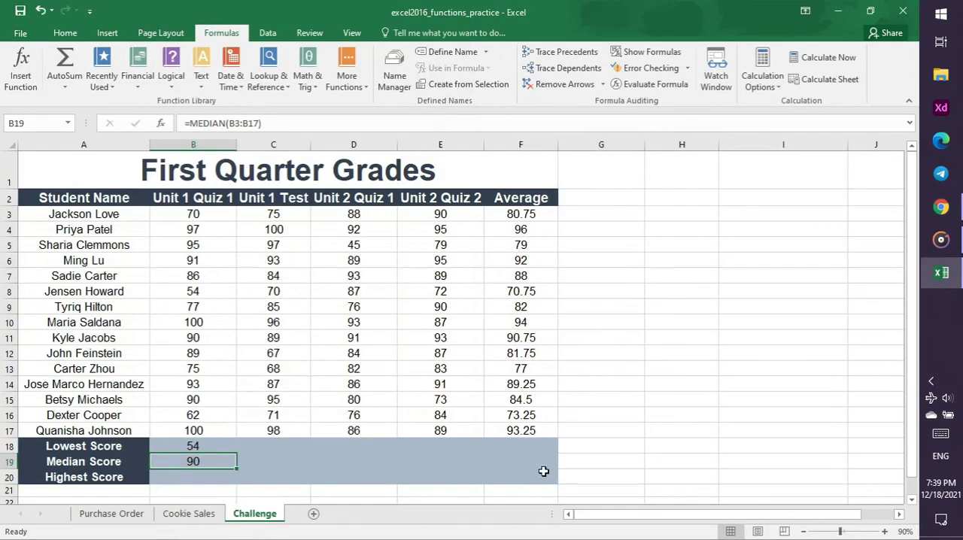
Select the Highest Score cell B20, read its instruction on the Functions slide in Chrome, and return to Excel
{"action": "left_click", "coordinate": [230, 477]}
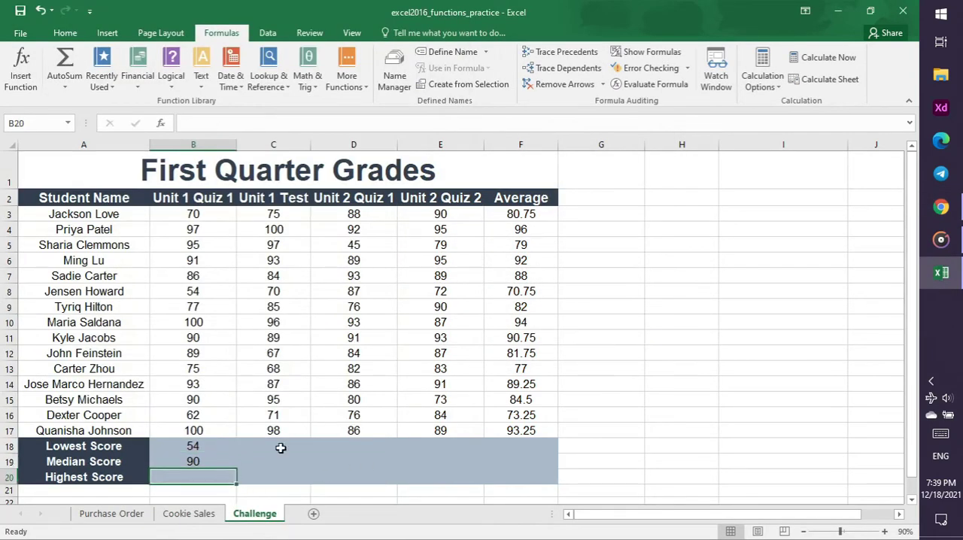
{"action": "left_click", "coordinate": [941, 207]}
{"action": "left_click", "coordinate": [218, 12]}
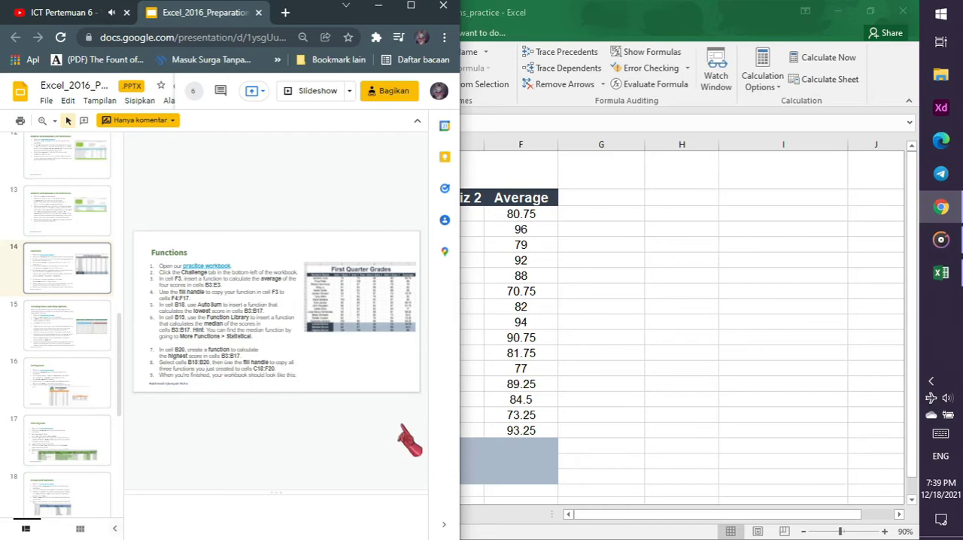
{"action": "left_click", "coordinate": [491, 472]}
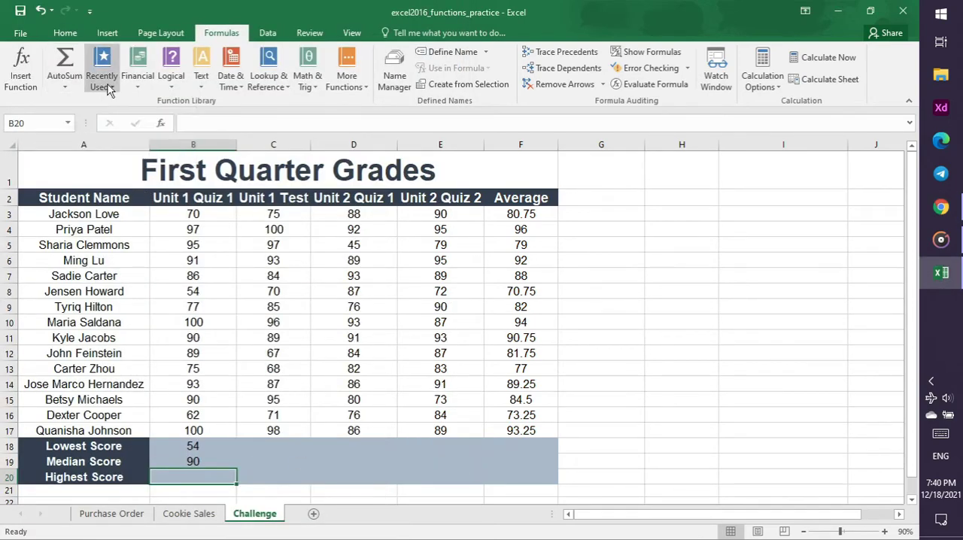
{"action": "left_click", "coordinate": [64, 84]}
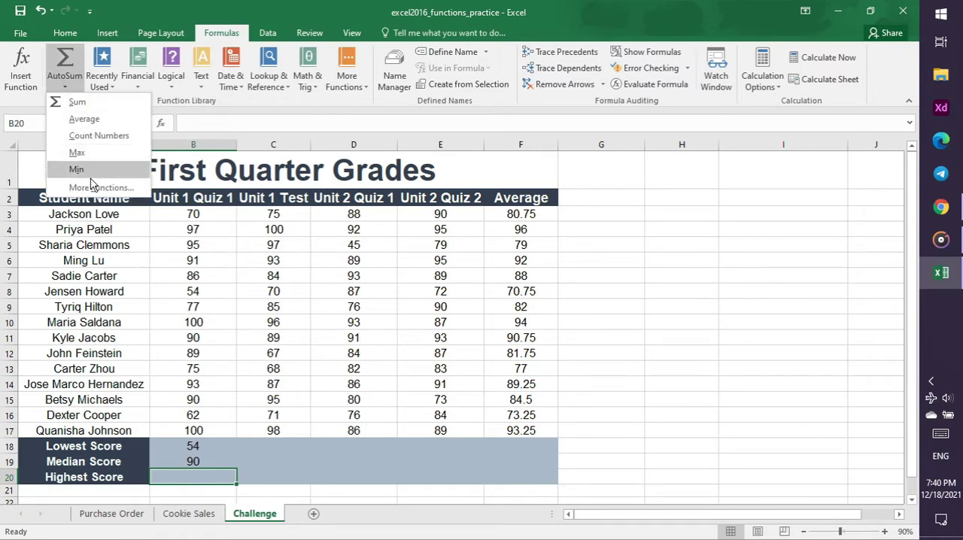
{"action": "left_click", "coordinate": [278, 107]}
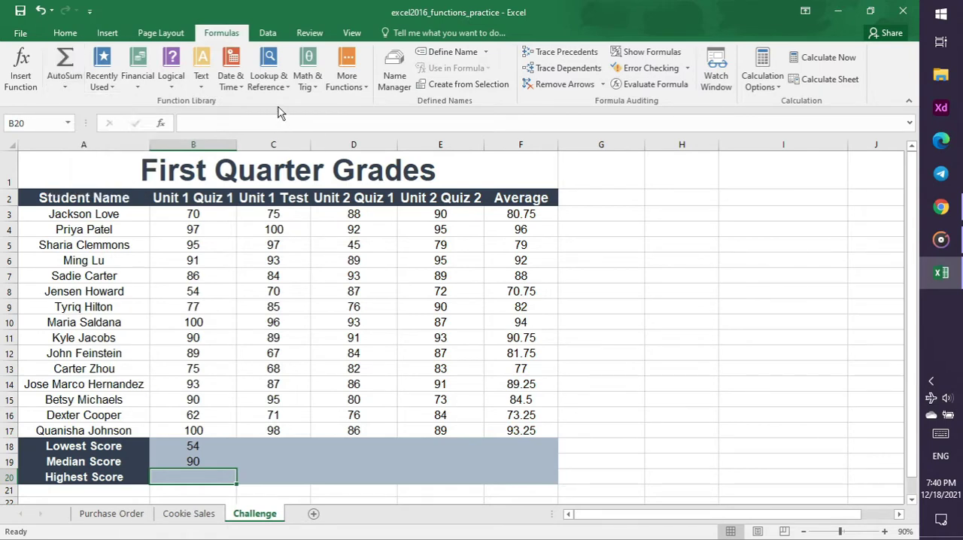
{"action": "left_click", "coordinate": [941, 208]}
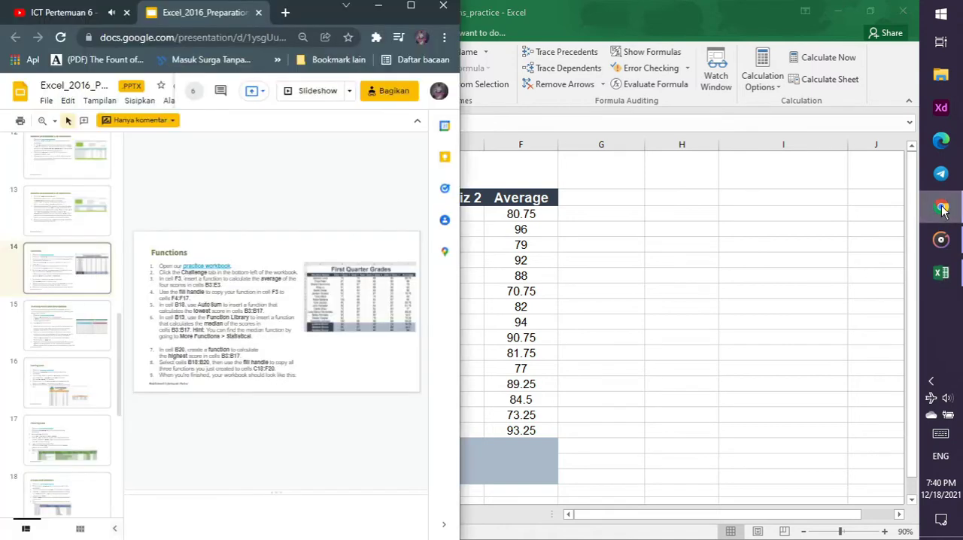
{"action": "left_click", "coordinate": [941, 208]}
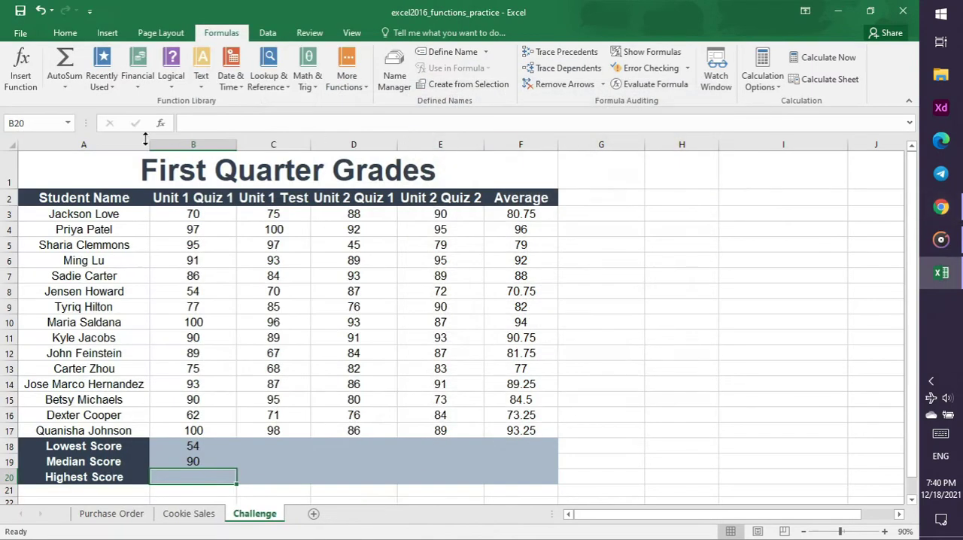
{"action": "right_click", "coordinate": [28, 92]}
{"action": "left_click", "coordinate": [15, 110]}
Open Insert Function for the Highest Score cell B20 and select MAX from the Statistical category
{"action": "left_click", "coordinate": [21, 75]}
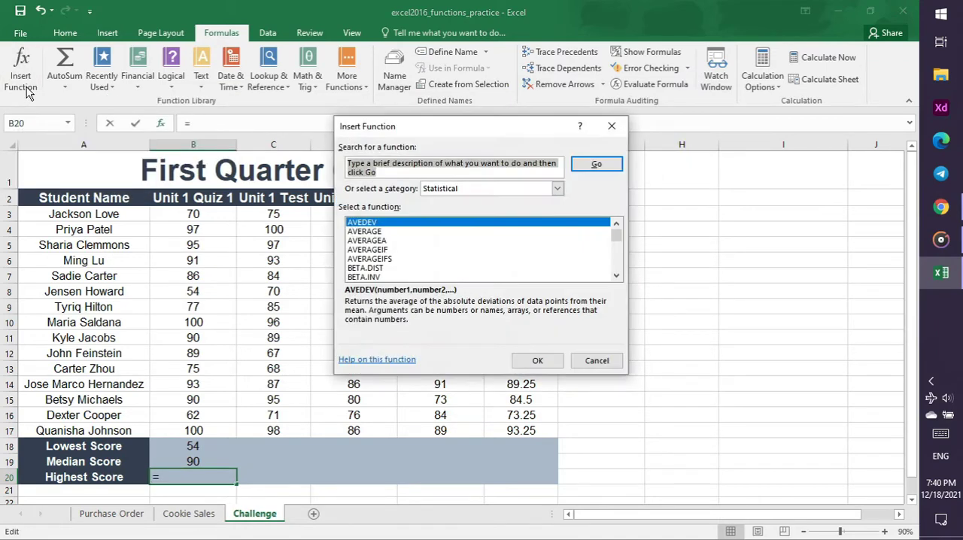
{"action": "scroll", "coordinate": [408, 238], "scroll_direction": "down", "scroll_amount": 9}
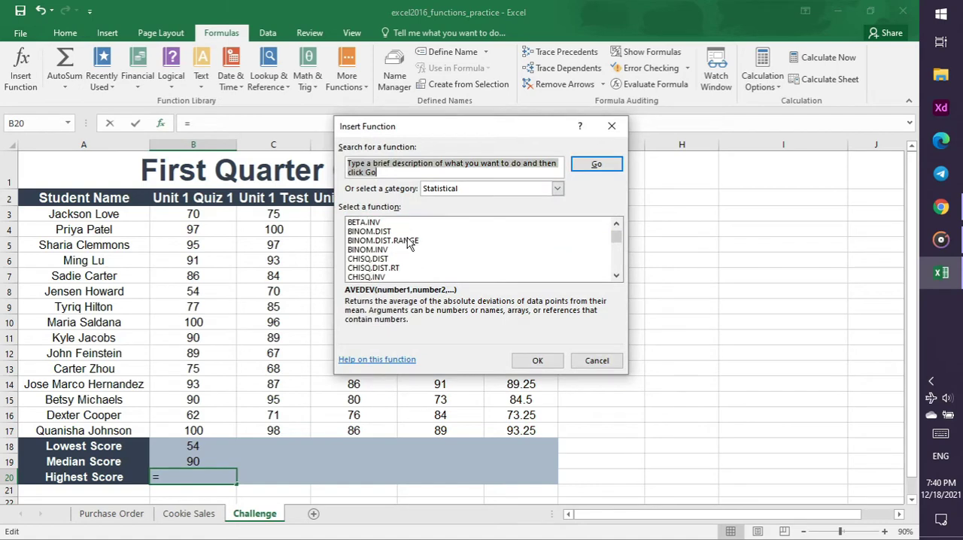
{"action": "scroll", "coordinate": [407, 238], "scroll_direction": "down", "scroll_amount": 8}
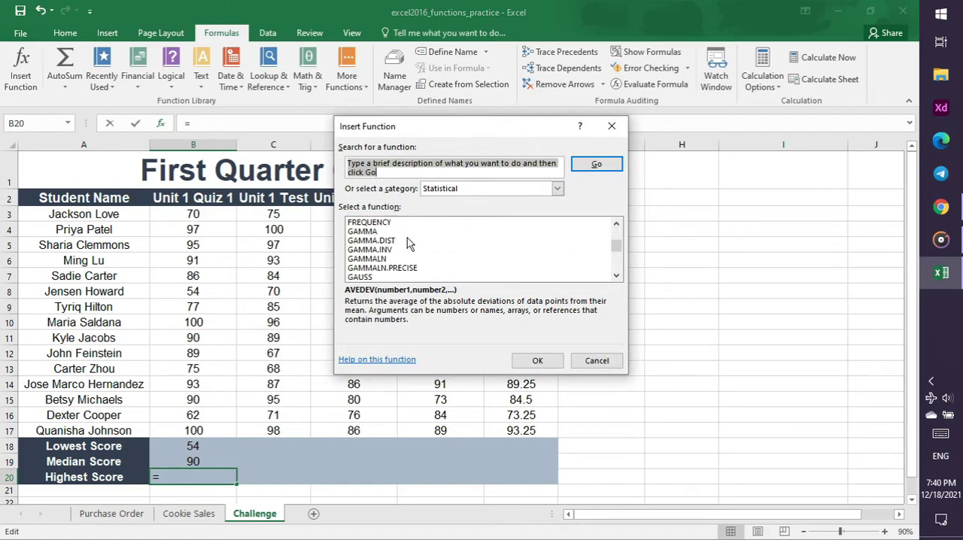
{"action": "scroll", "coordinate": [408, 243], "scroll_direction": "up", "scroll_amount": 2}
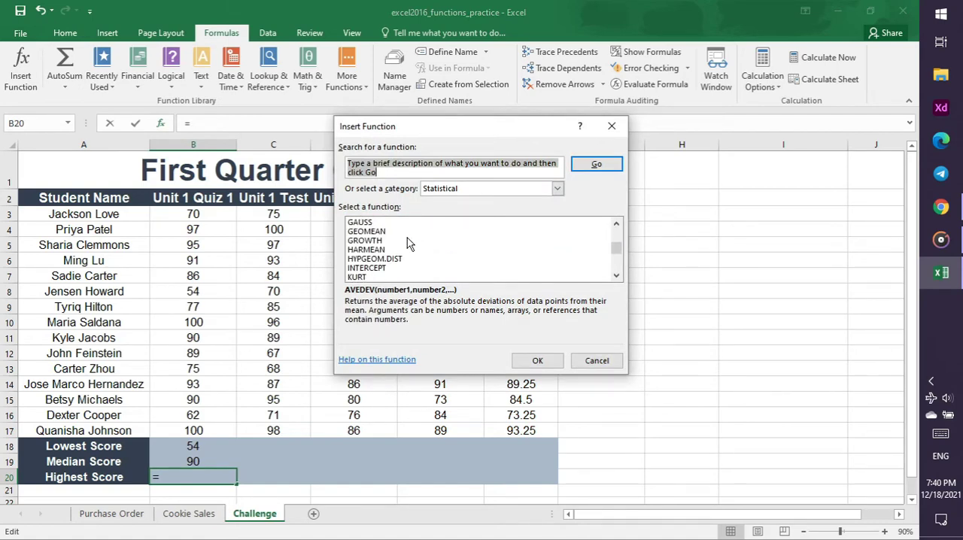
{"action": "scroll", "coordinate": [392, 258], "scroll_direction": "down", "scroll_amount": 3}
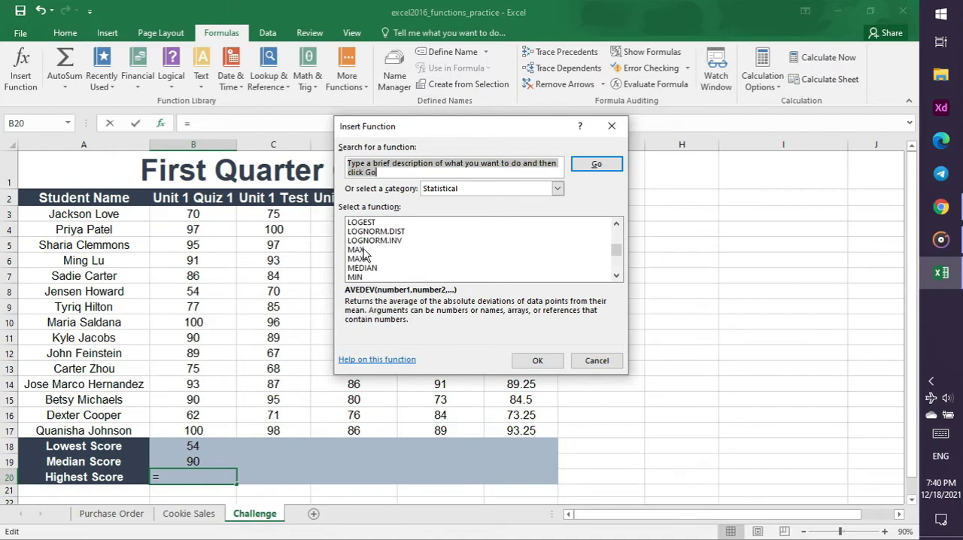
{"action": "left_click", "coordinate": [358, 250]}
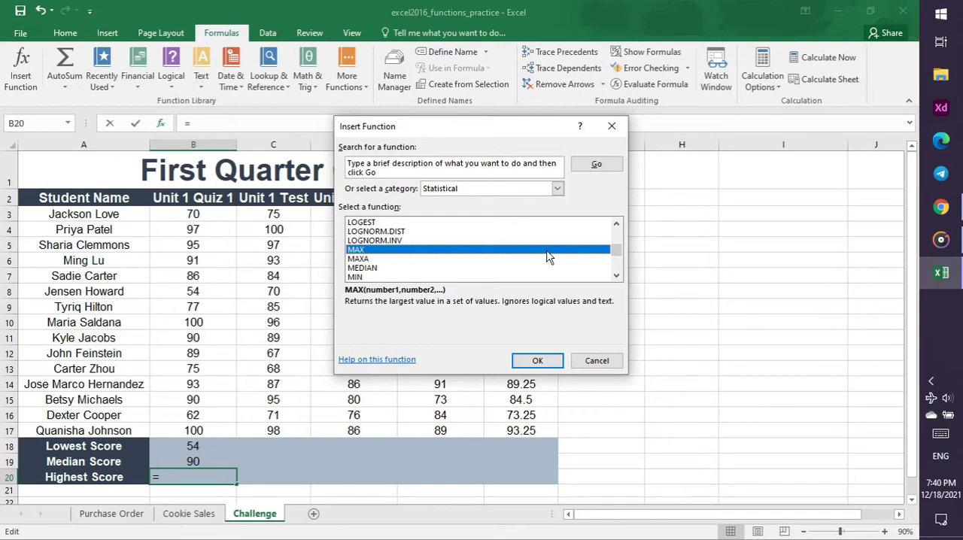
Check the tutorial video in Chrome, return to Excel, and complete the MAX function in B20 with B3:B17 as Number1
{"action": "left_click", "coordinate": [941, 207]}
{"action": "left_click", "coordinate": [42, 15]}
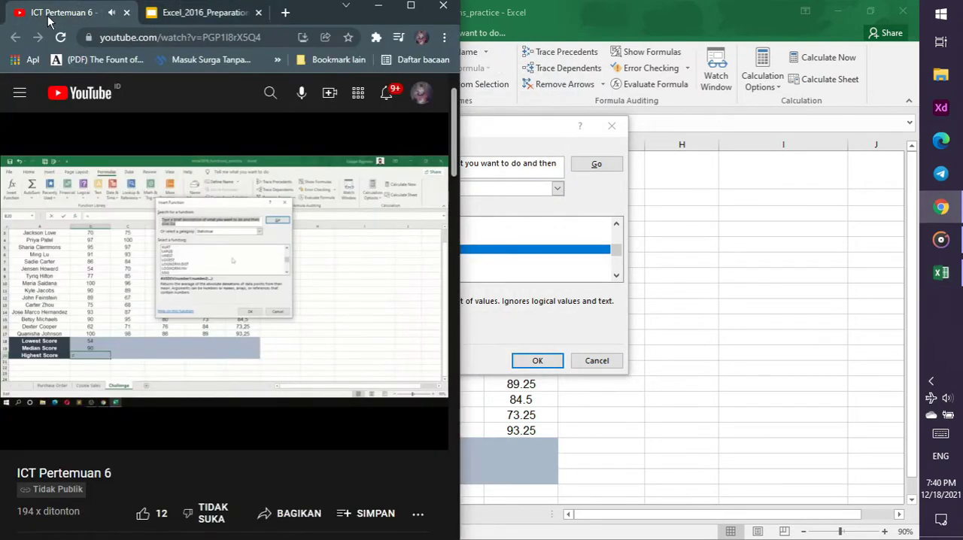
{"action": "left_click", "coordinate": [484, 131]}
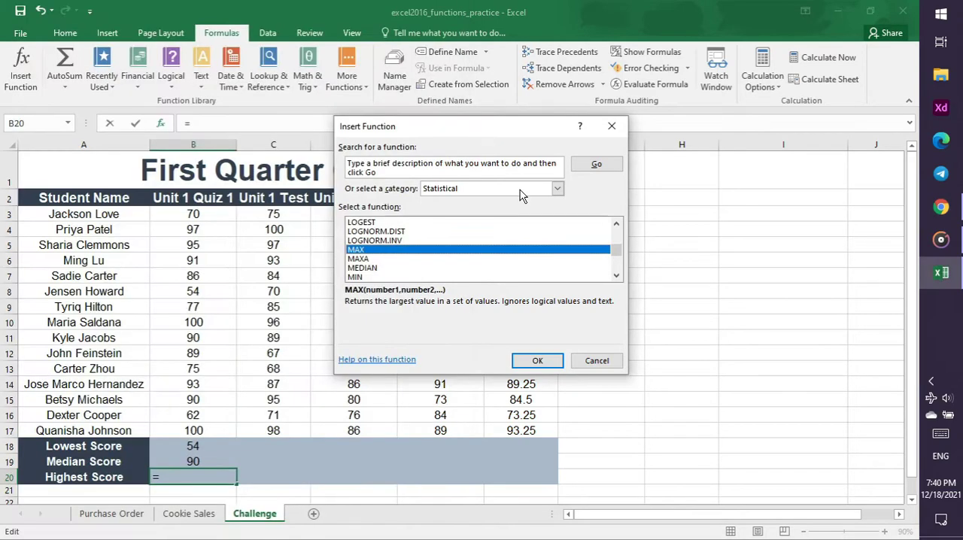
{"action": "left_click", "coordinate": [542, 362]}
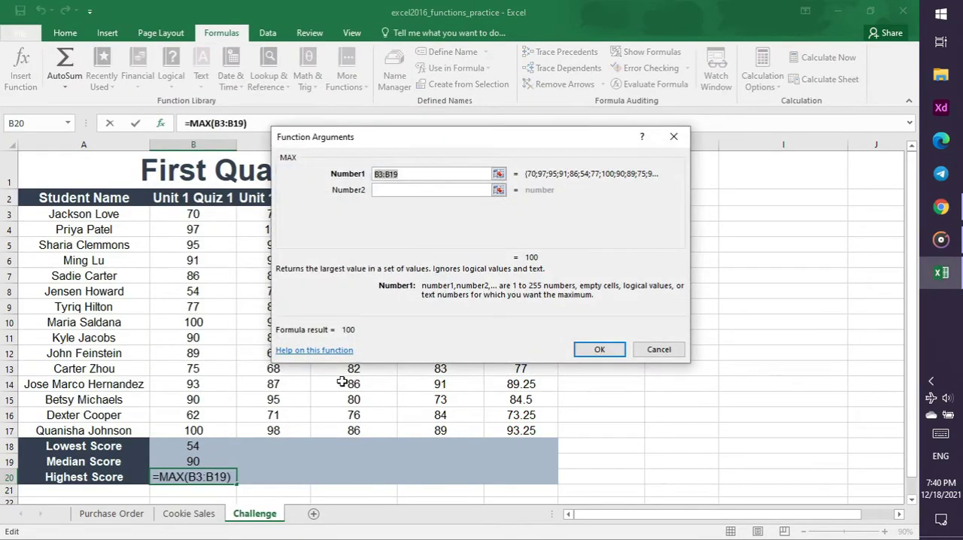
{"action": "left_click", "coordinate": [404, 175]}
{"action": "key", "text": "BackSpace"}
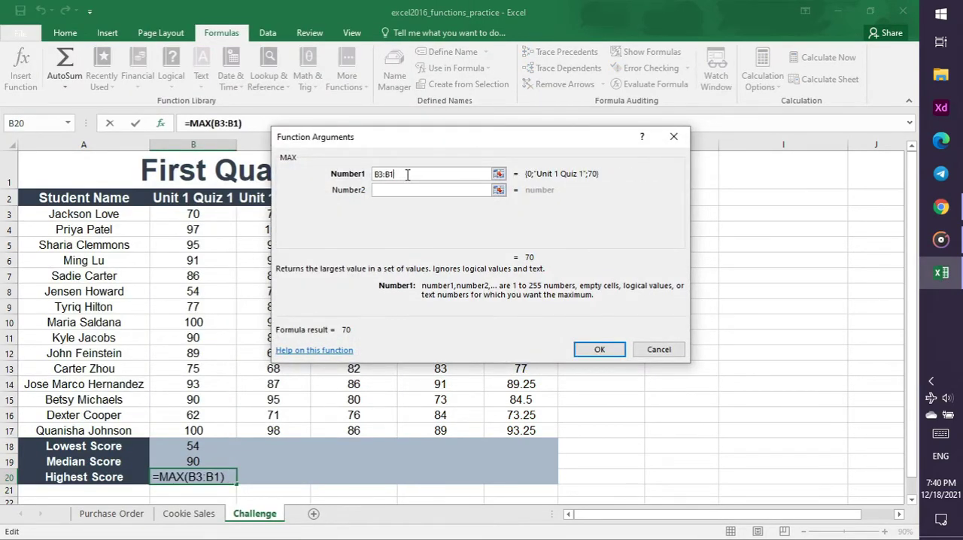
{"action": "type", "text": "7"}
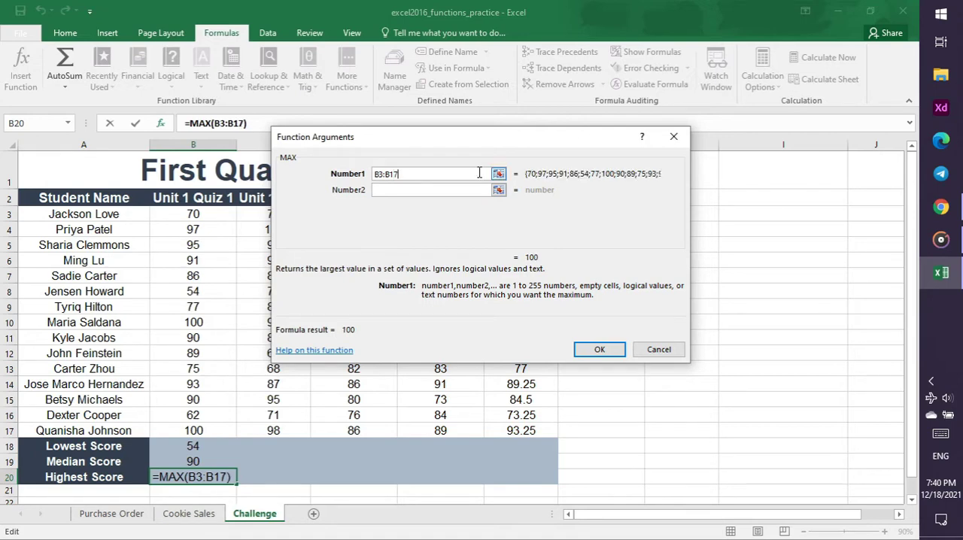
{"action": "left_click", "coordinate": [600, 350]}
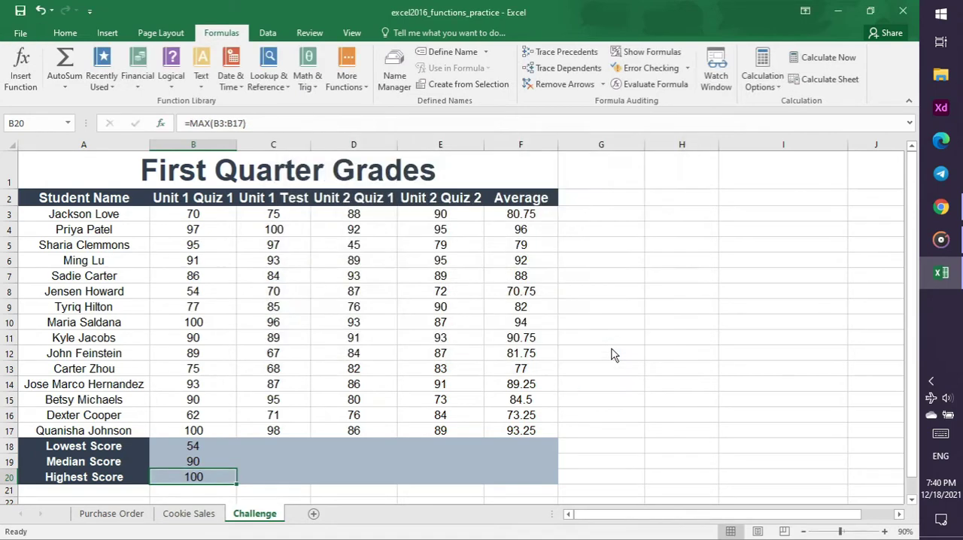
Check the tutorial video and the Functions slide in Chrome for the instruction on copying B18:B20, and return to Excel
{"action": "left_click", "coordinate": [941, 207]}
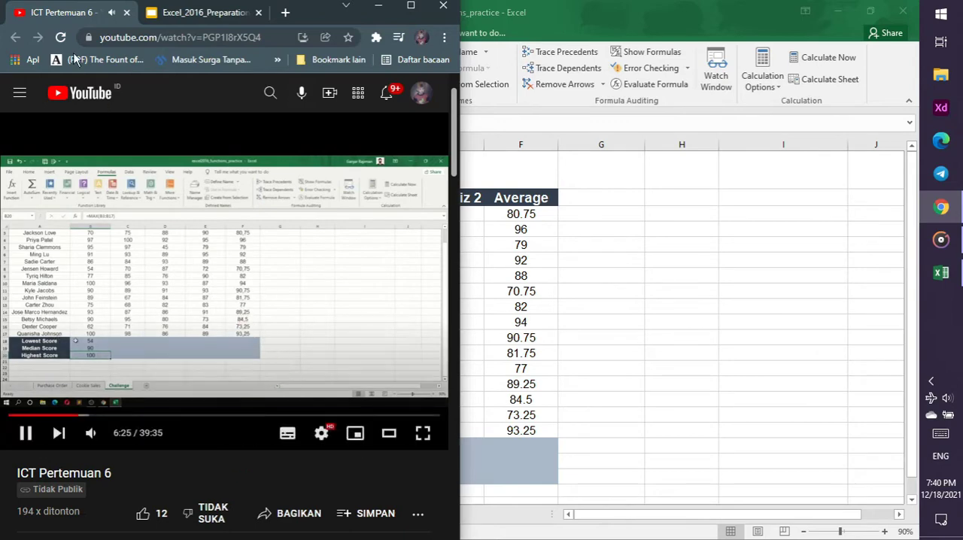
{"action": "left_click", "coordinate": [188, 10]}
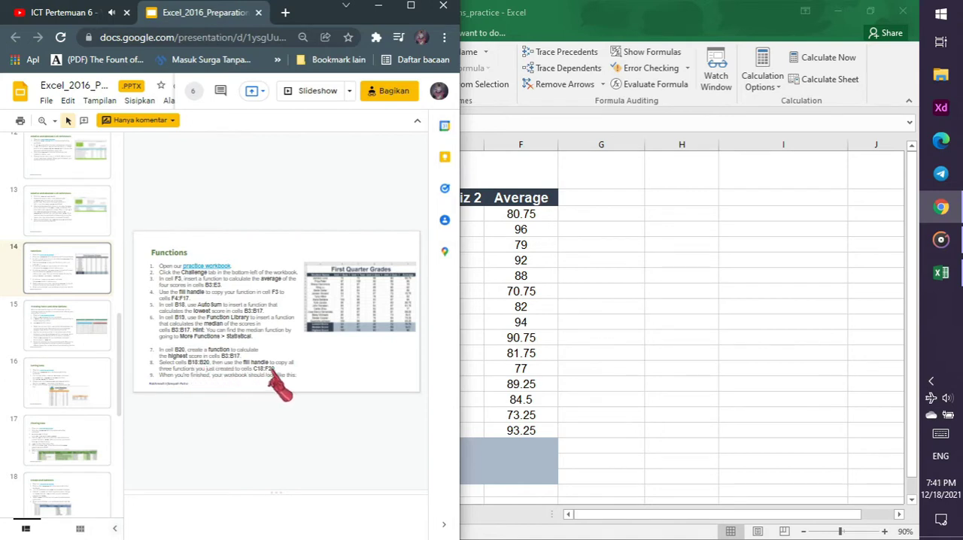
{"action": "key", "text": "alt+Tab"}
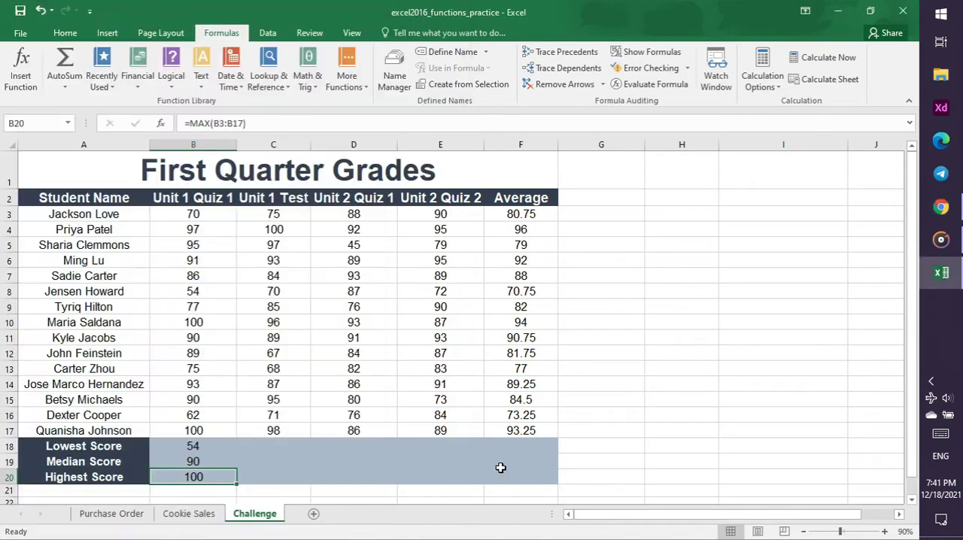
{"action": "left_click", "coordinate": [263, 448]}
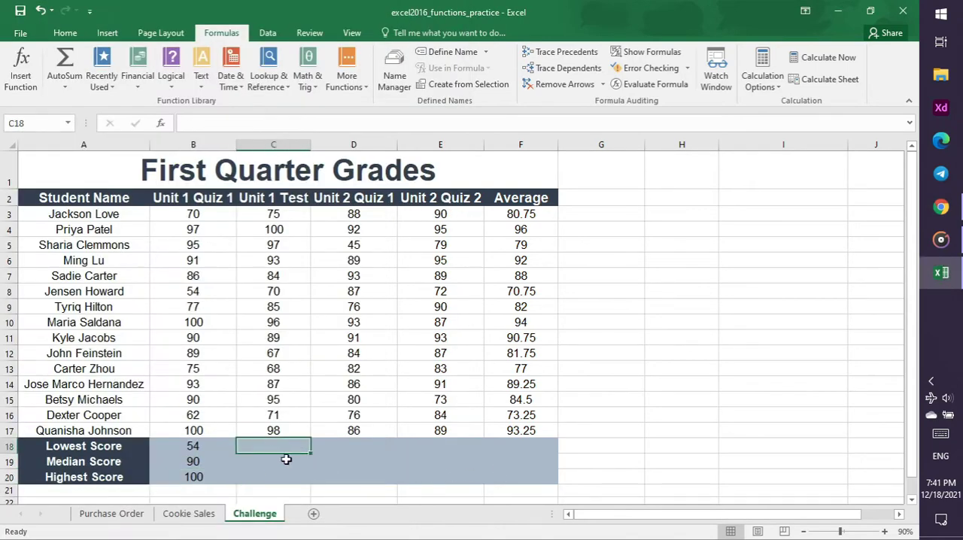
{"action": "left_click", "coordinate": [220, 449]}
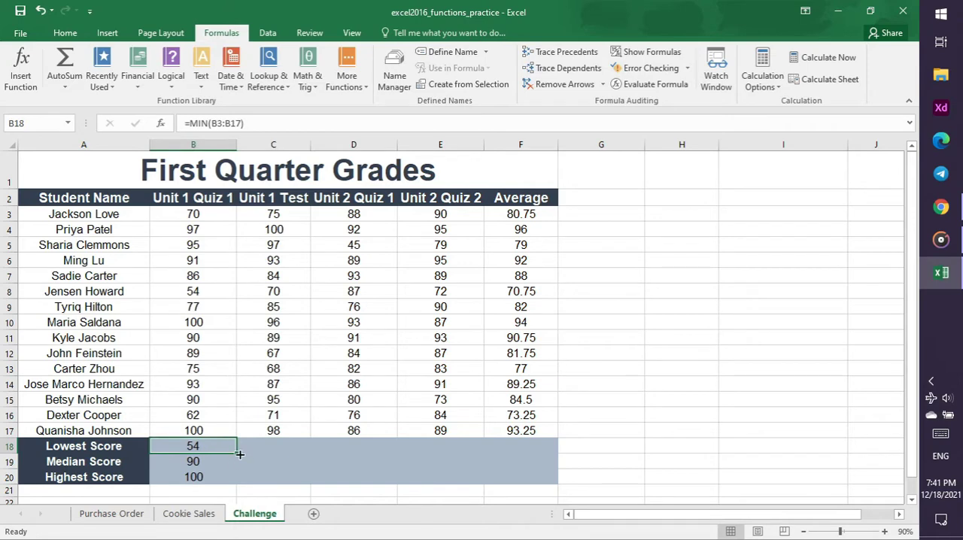
{"action": "left_click_drag", "start_coordinate": [234, 453], "coordinate": [540, 444]}
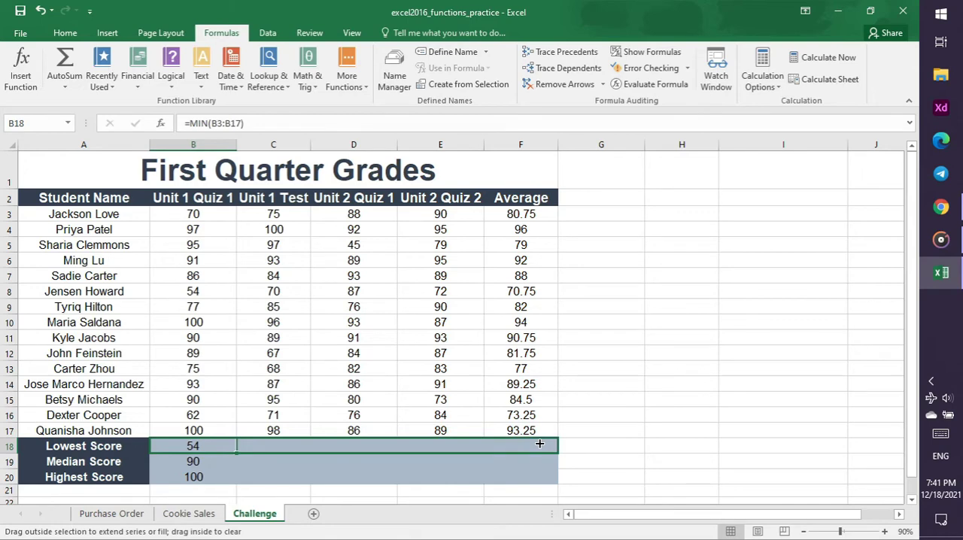
{"action": "left_click_drag", "start_coordinate": [540, 444], "coordinate": [238, 444]}
{"action": "mouse_move", "coordinate": [252, 447]}
{"action": "left_mouse_down"}
{"action": "mouse_move", "coordinate": [293, 445]}
{"action": "mouse_move", "coordinate": [219, 444]}
{"action": "mouse_move", "coordinate": [238, 442]}
{"action": "left_mouse_up"}
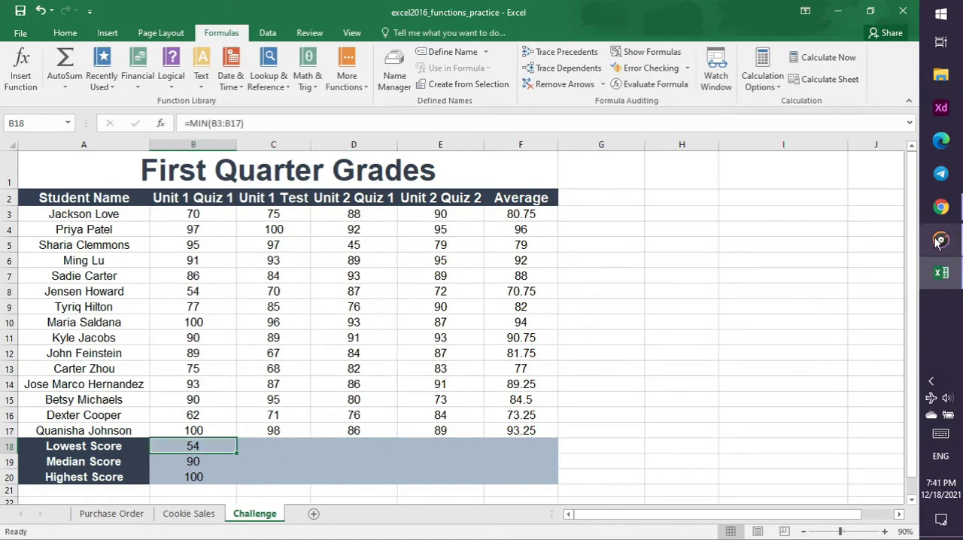
Recheck the fill handle instruction on the Functions slide and in the tutorial video in Chrome, and return to Excel
{"action": "left_click", "coordinate": [941, 206]}
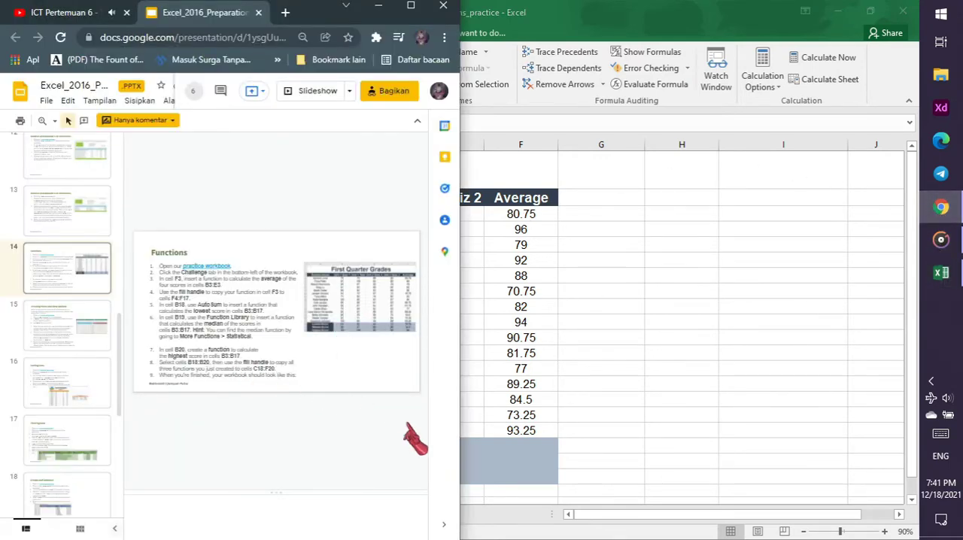
{"action": "key", "text": "alt+Tab"}
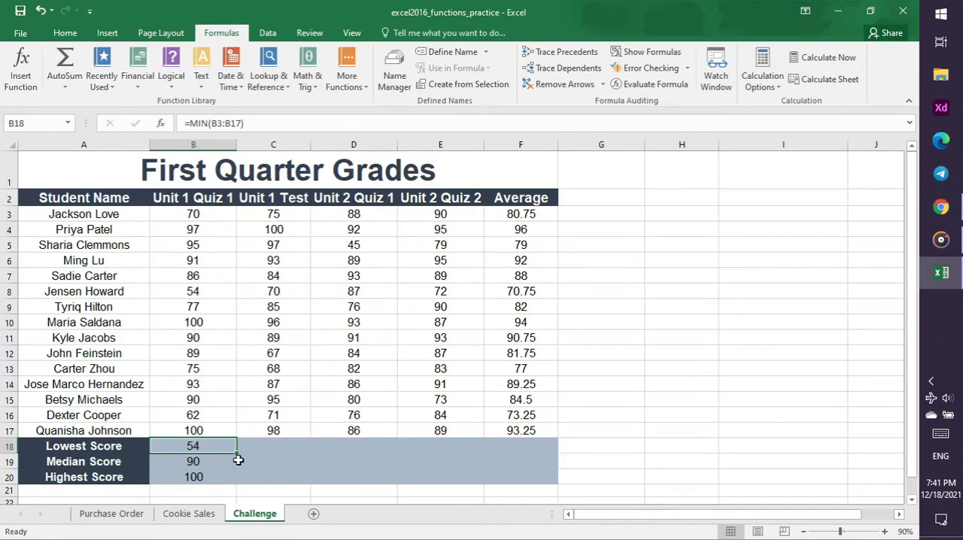
{"action": "left_click", "coordinate": [940, 207]}
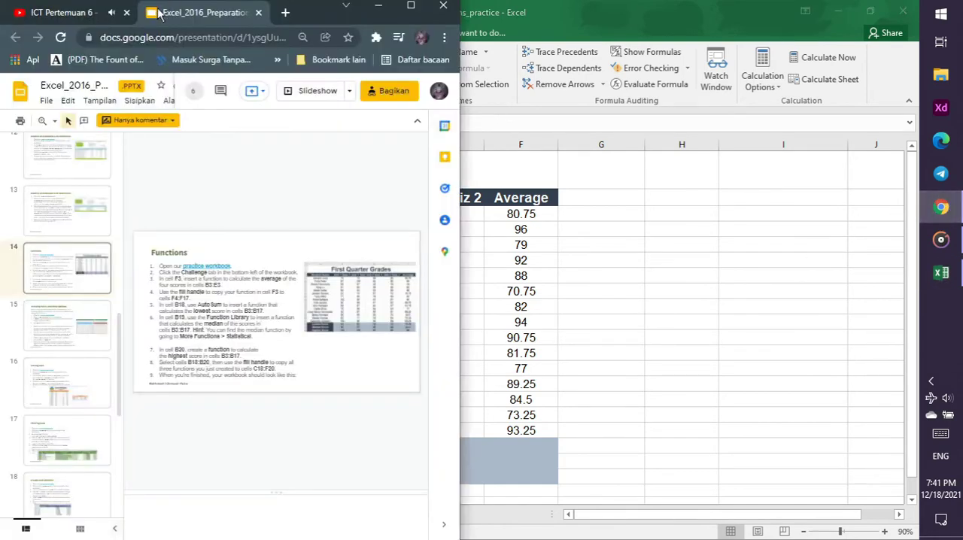
{"action": "left_click", "coordinate": [73, 22]}
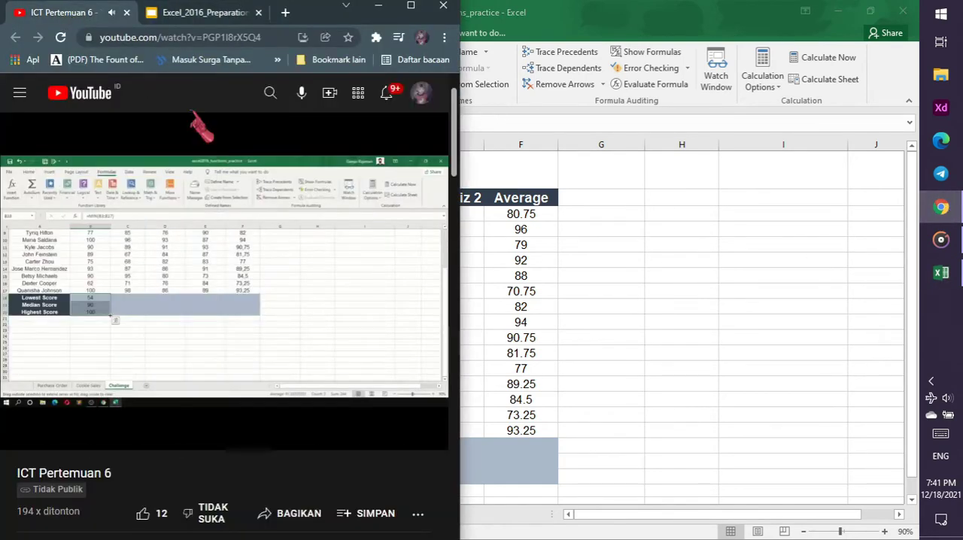
{"action": "key", "text": "alt+Tab"}
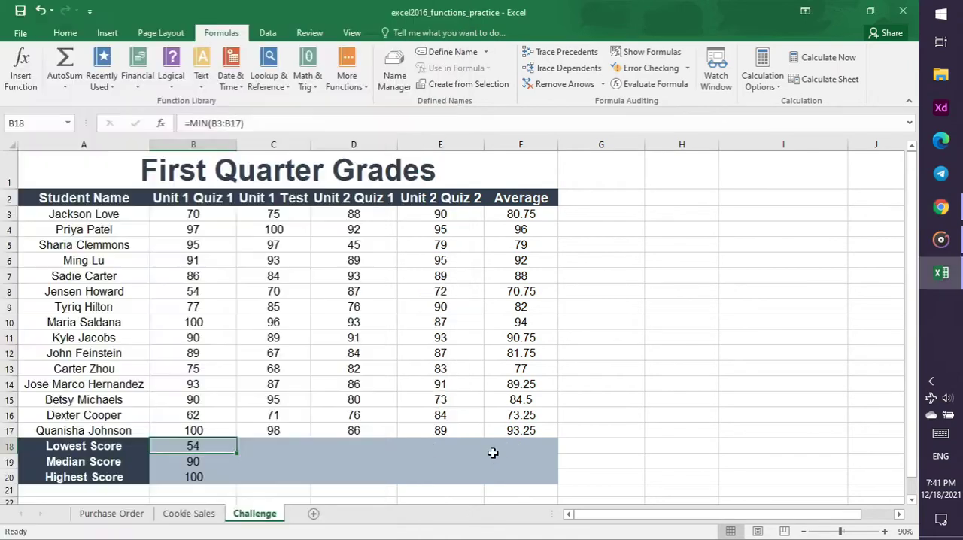
Select the three score functions in B18:B20 and copy them across to C18:F20 with the fill handle
{"action": "left_click", "coordinate": [219, 462]}
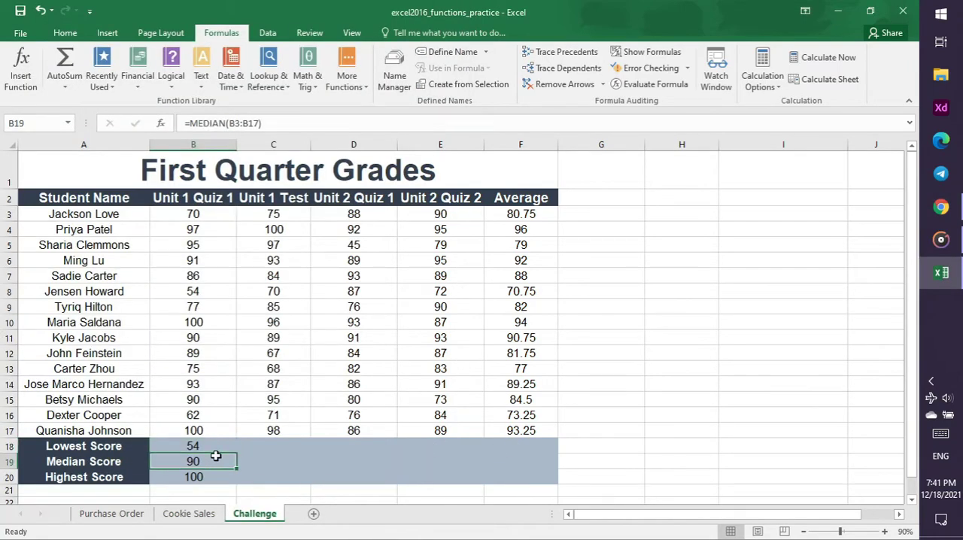
{"action": "left_click", "coordinate": [213, 445]}
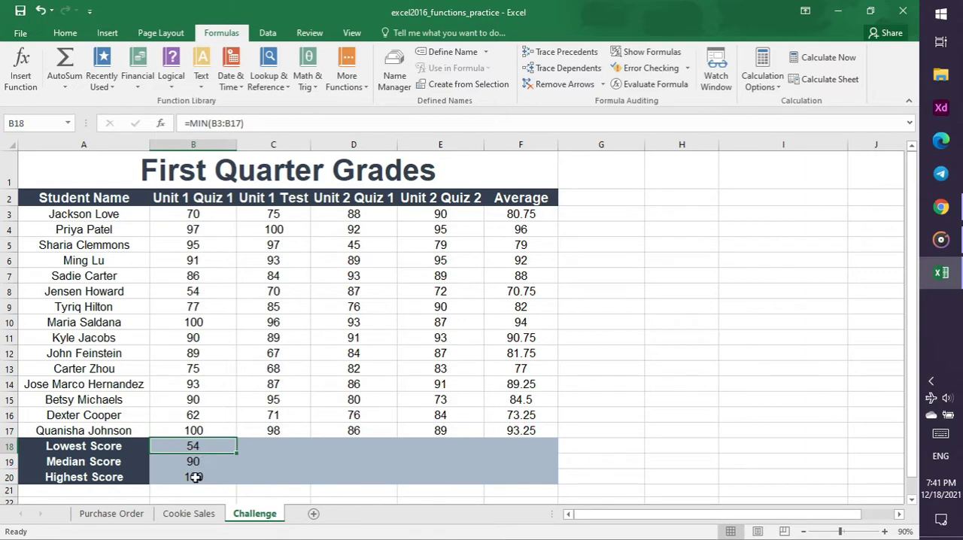
{"action": "left_click", "coordinate": [195, 477], "text": "shift"}
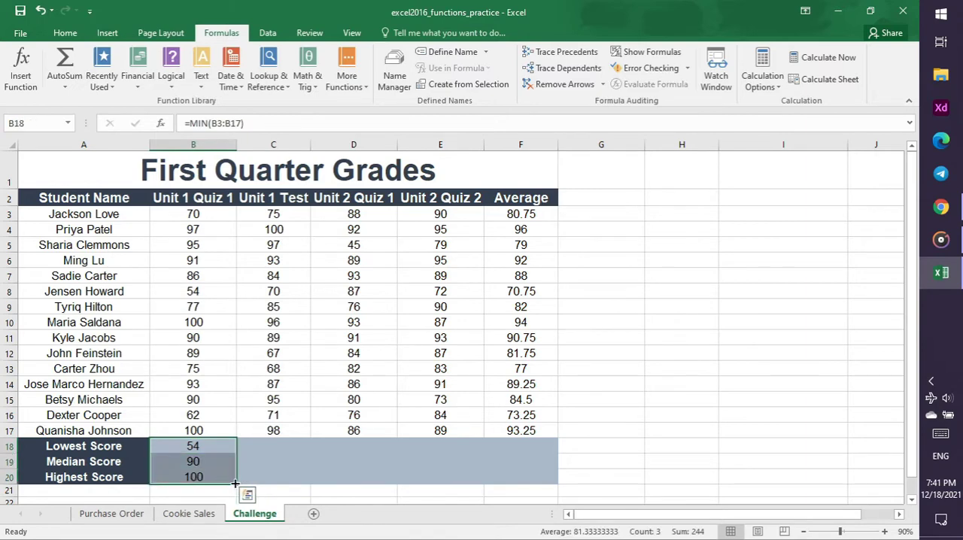
{"action": "left_click_drag", "start_coordinate": [234, 484], "coordinate": [549, 468]}
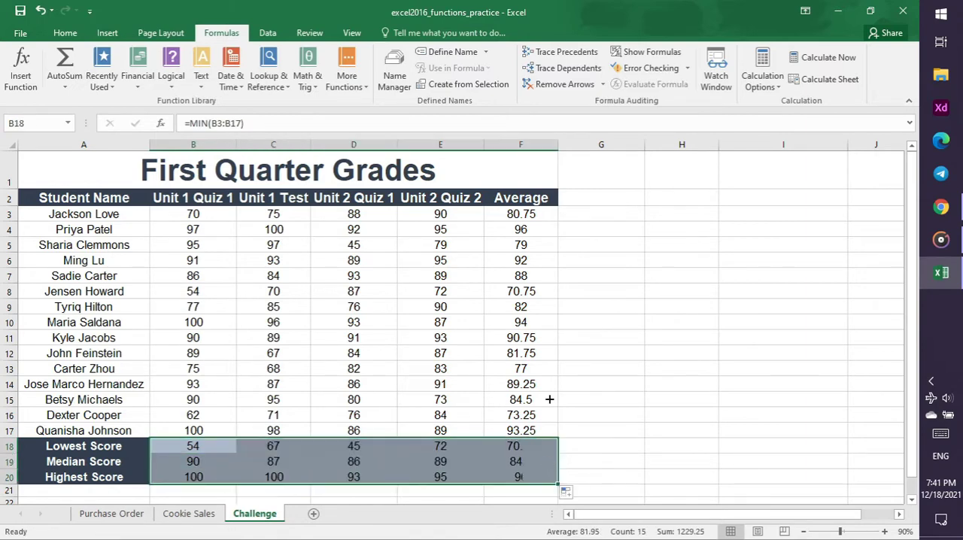
{"action": "left_click", "coordinate": [711, 399]}
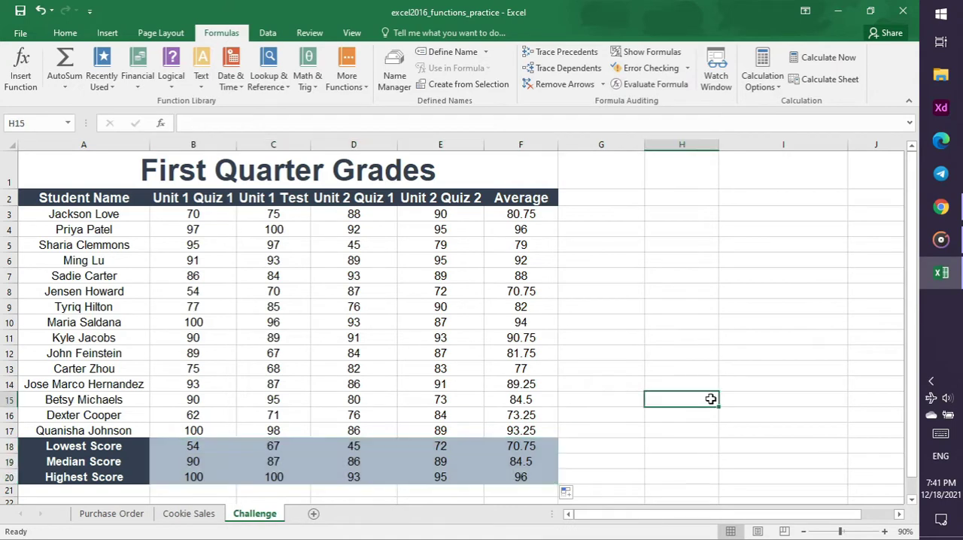
{"action": "left_click", "coordinate": [605, 212]}
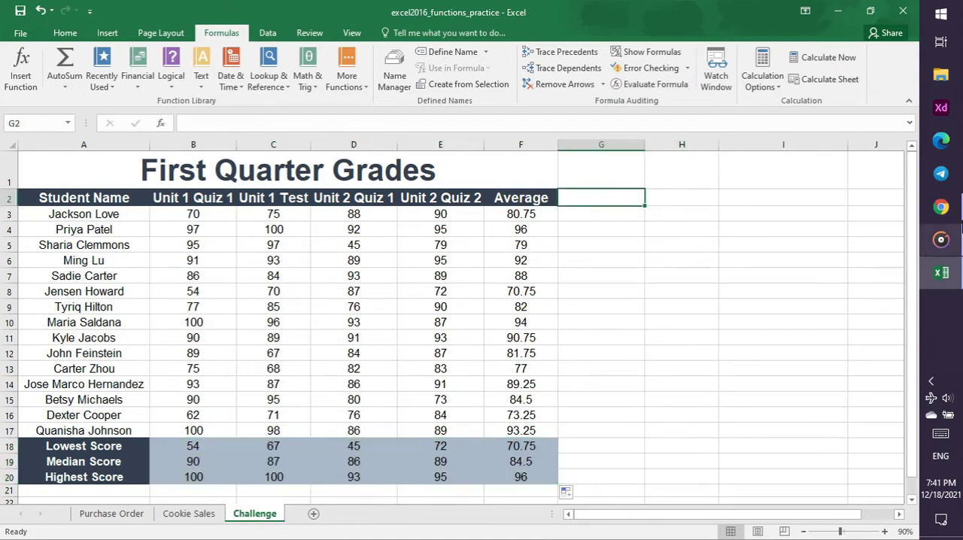
Check the tutorial video in Chrome, return to Excel, and close the functions practice workbook with its changes saved
{"action": "left_click", "coordinate": [940, 208]}
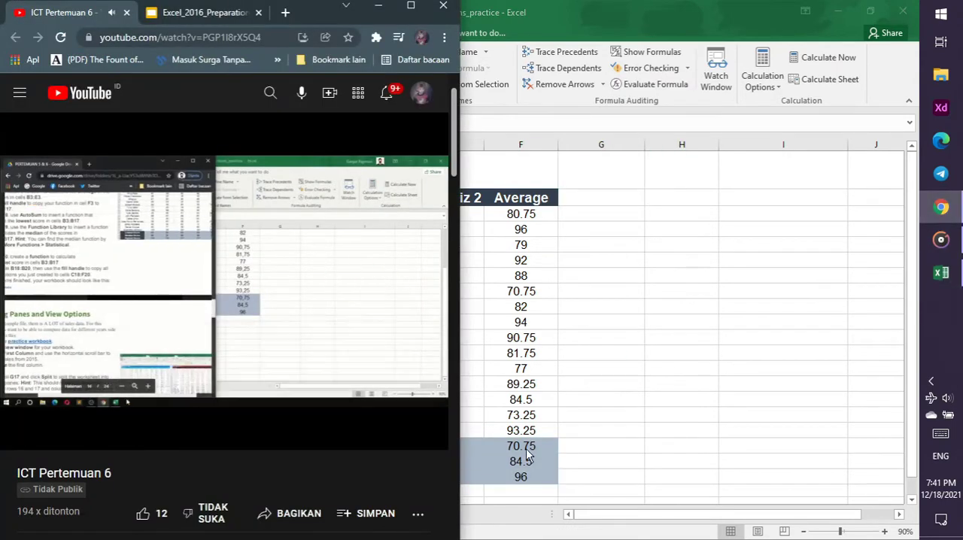
{"action": "left_click", "coordinate": [692, 351]}
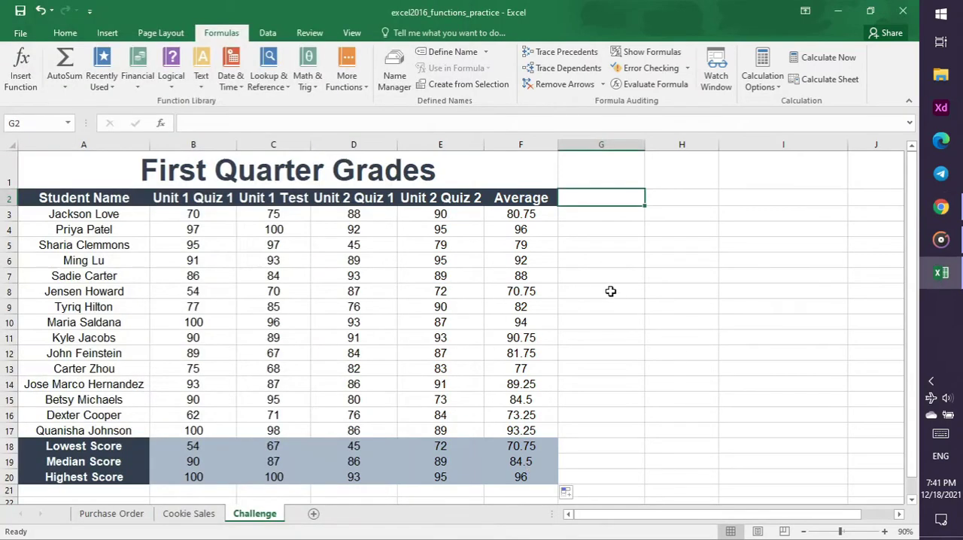
{"action": "scroll", "coordinate": [589, 290], "scroll_direction": "down", "scroll_amount": 1}
{"action": "scroll", "coordinate": [594, 304], "scroll_direction": "up", "scroll_amount": 1}
{"action": "left_click", "coordinate": [903, 11]}
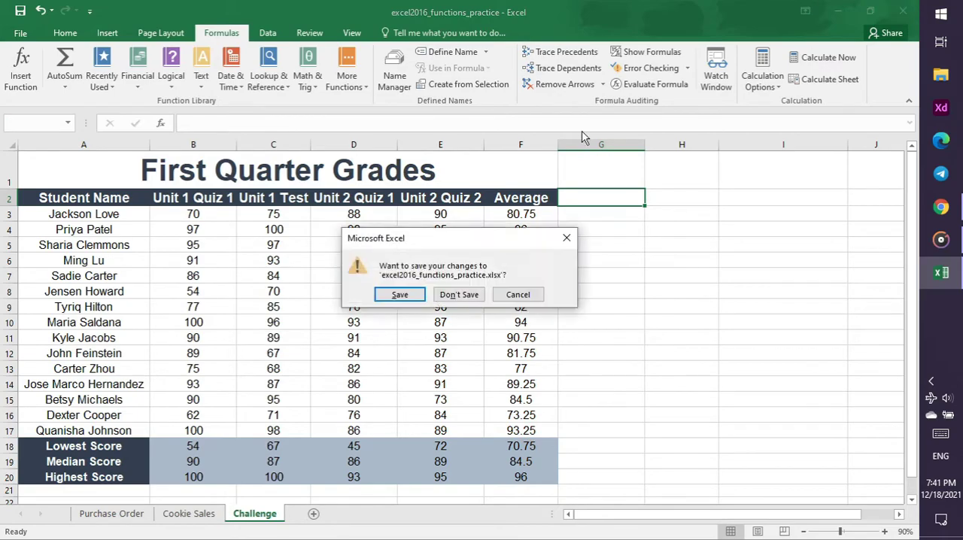
{"action": "left_click", "coordinate": [400, 297]}
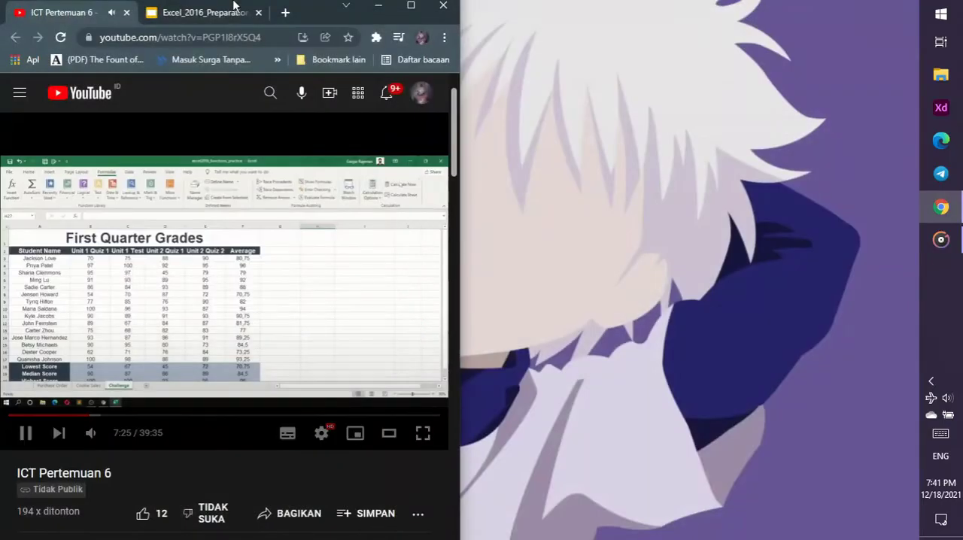
Open slide 15, Freezing Panes and View Options, in Chrome, download its practice workbook, and close the redirect page
{"action": "left_click", "coordinate": [204, 13]}
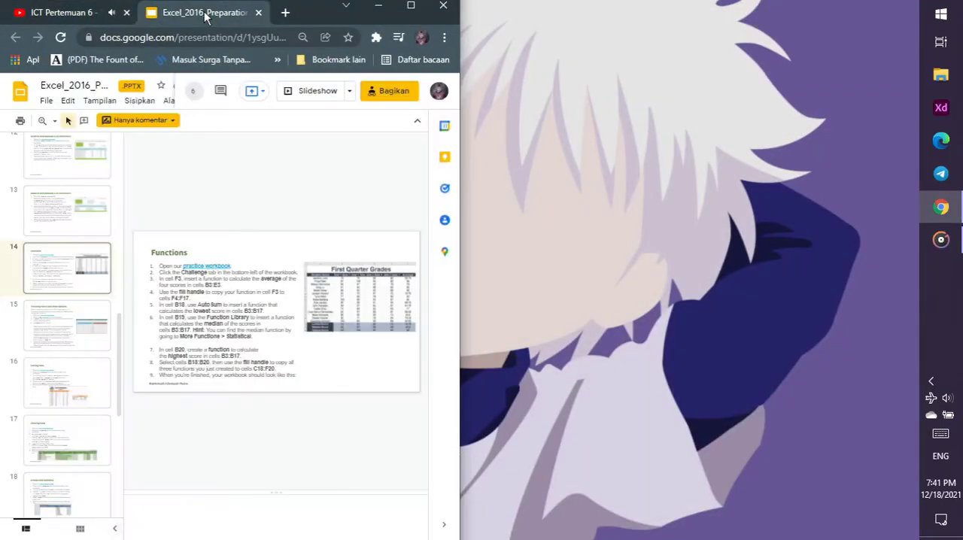
{"action": "left_click", "coordinate": [65, 332]}
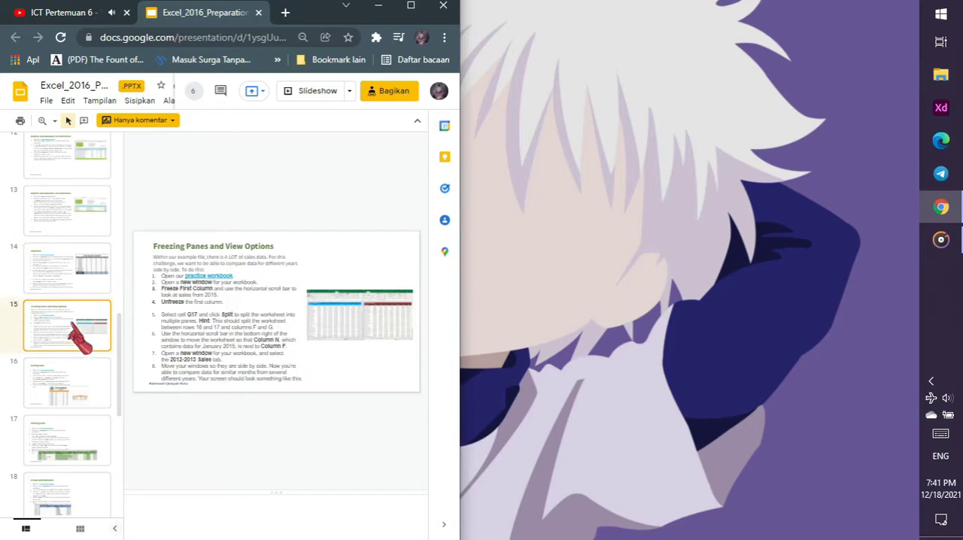
{"action": "left_click", "coordinate": [210, 277]}
{"action": "left_click", "coordinate": [225, 290]}
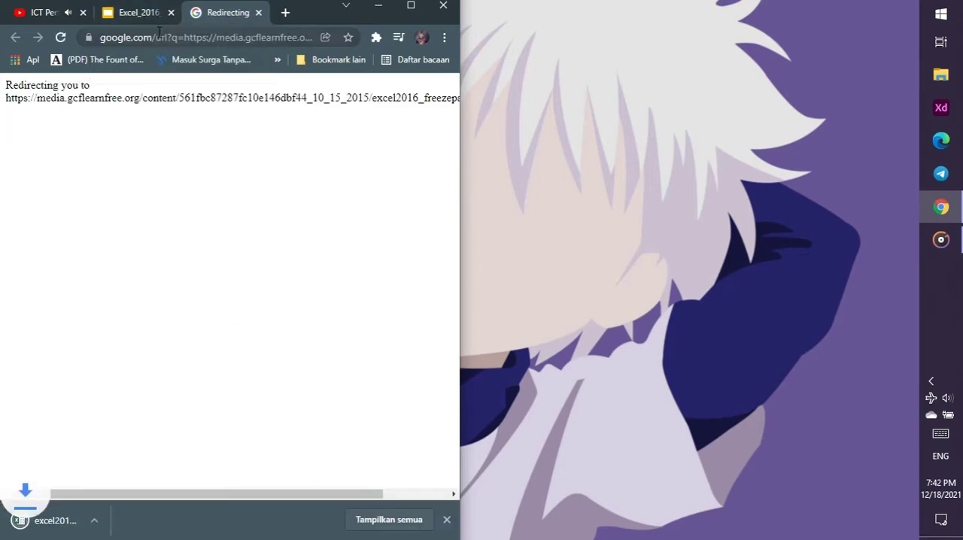
{"action": "left_click", "coordinate": [259, 13]}
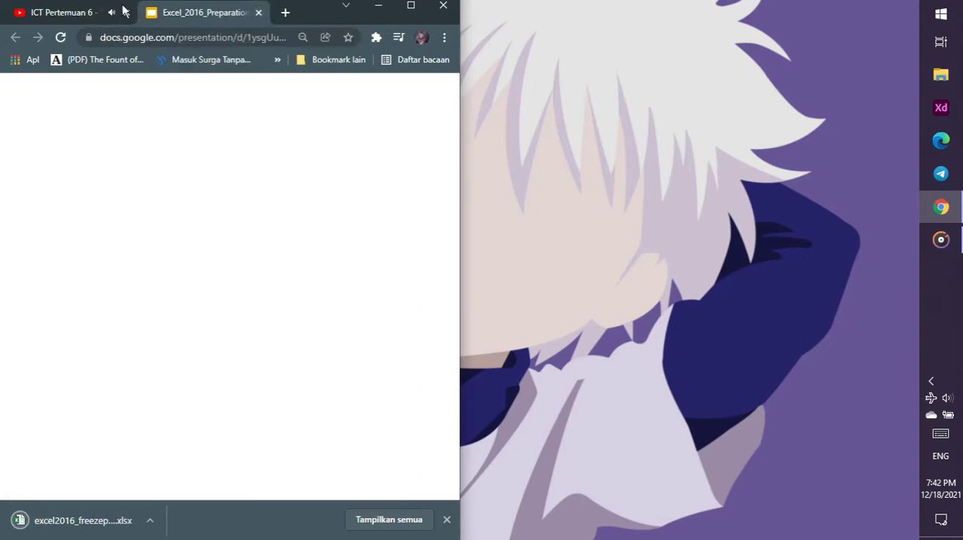
Open the downloaded excel2016_freezepanes_practice workbook in Excel, enable editing, and return to the Freezing Panes slide in Chrome
{"action": "left_click", "coordinate": [83, 521]}
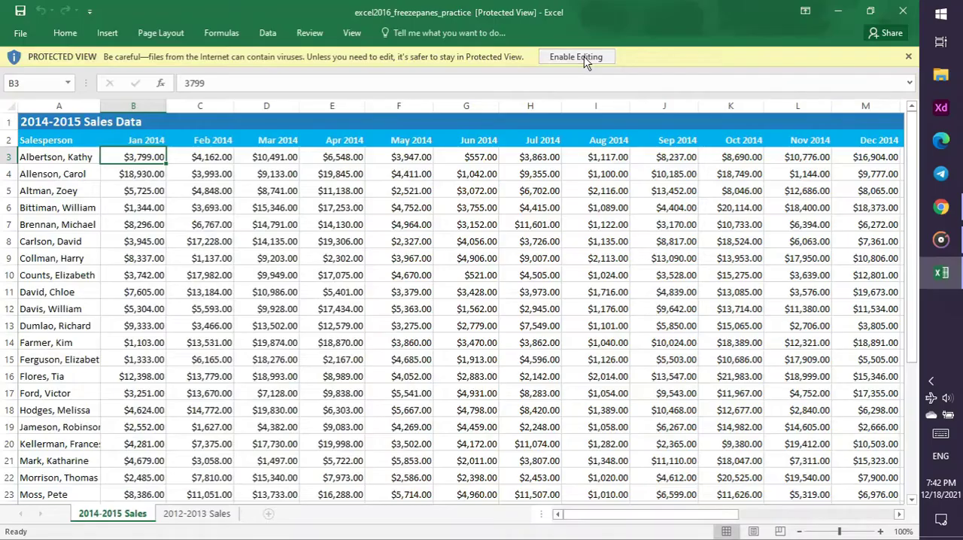
{"action": "left_click", "coordinate": [575, 57]}
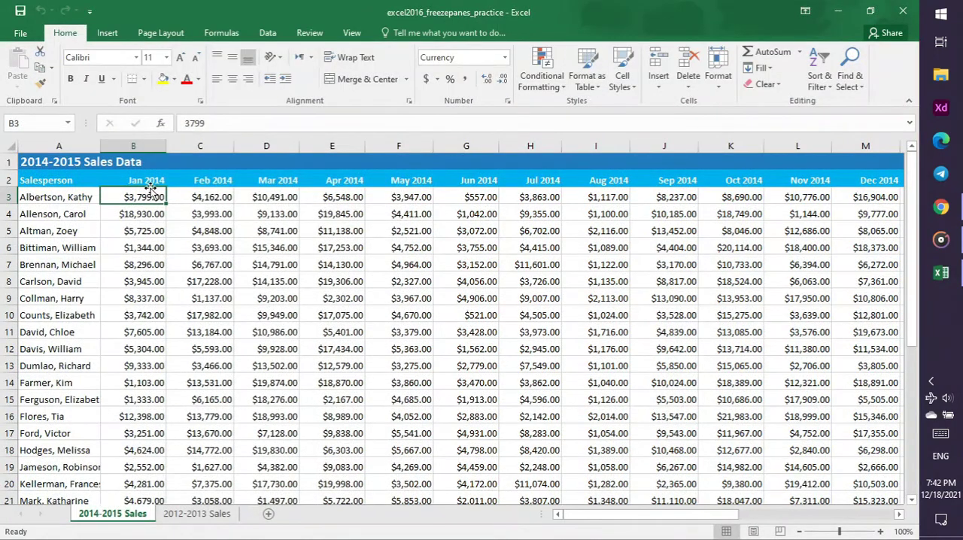
{"action": "left_click", "coordinate": [941, 207]}
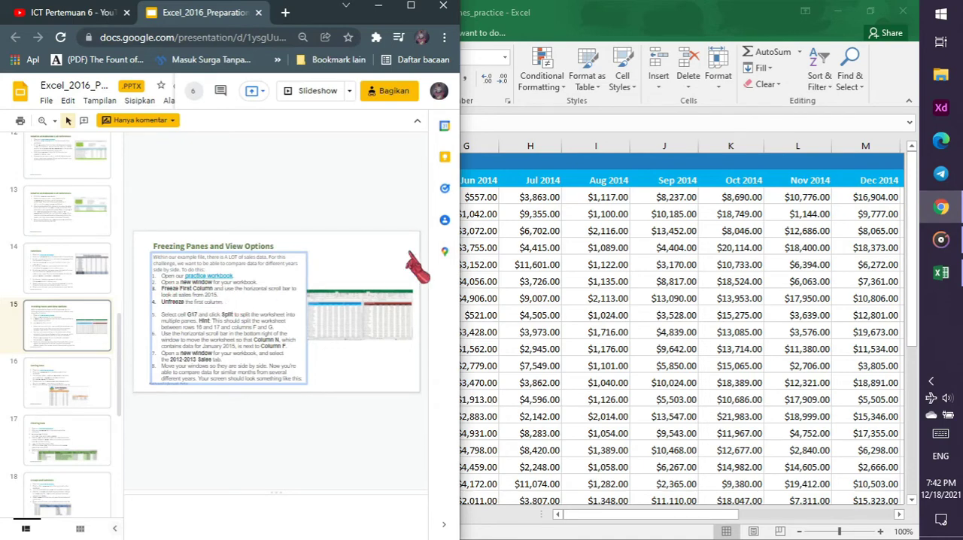
Look over the practice workbook in Excel, switch back to Chrome, and open the tutorial video
{"action": "left_click", "coordinate": [502, 132]}
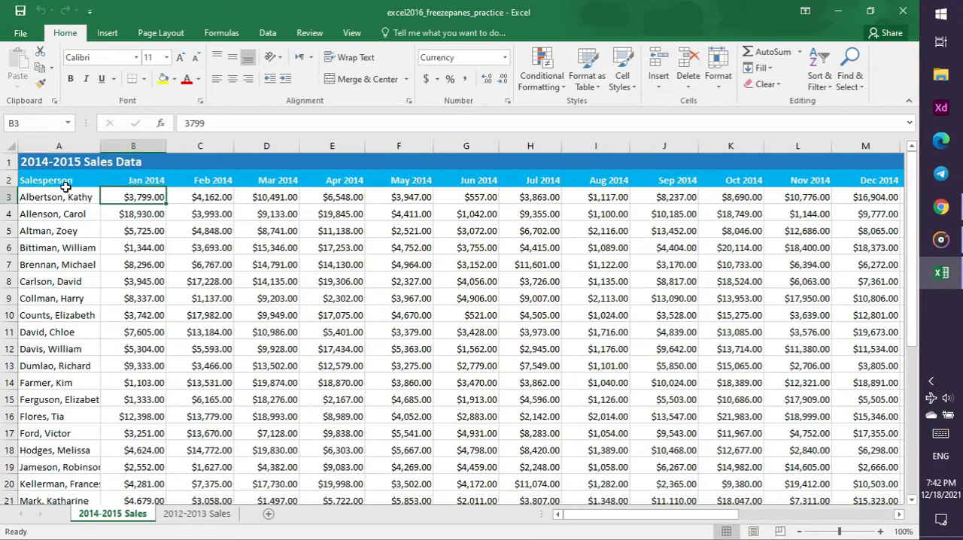
{"action": "left_click", "coordinate": [941, 206]}
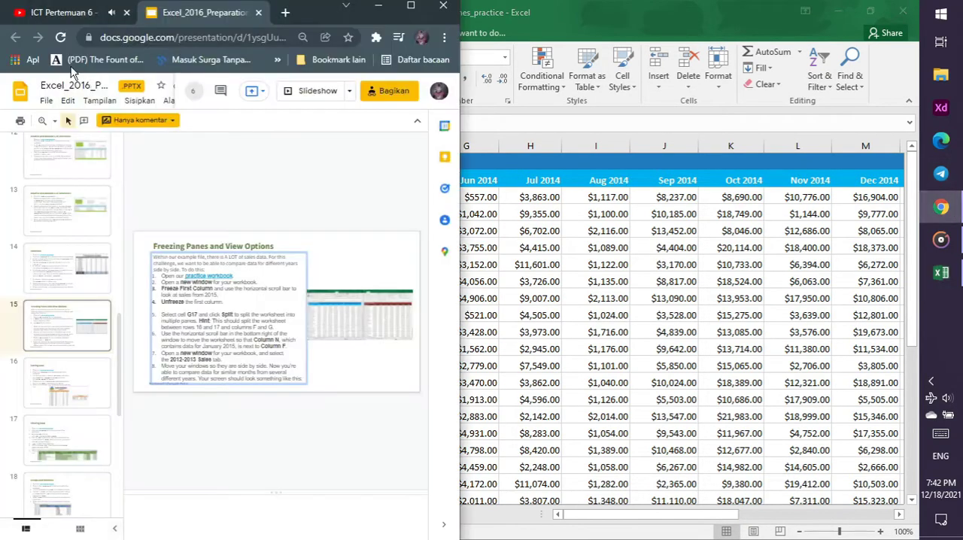
{"action": "left_click", "coordinate": [63, 14]}
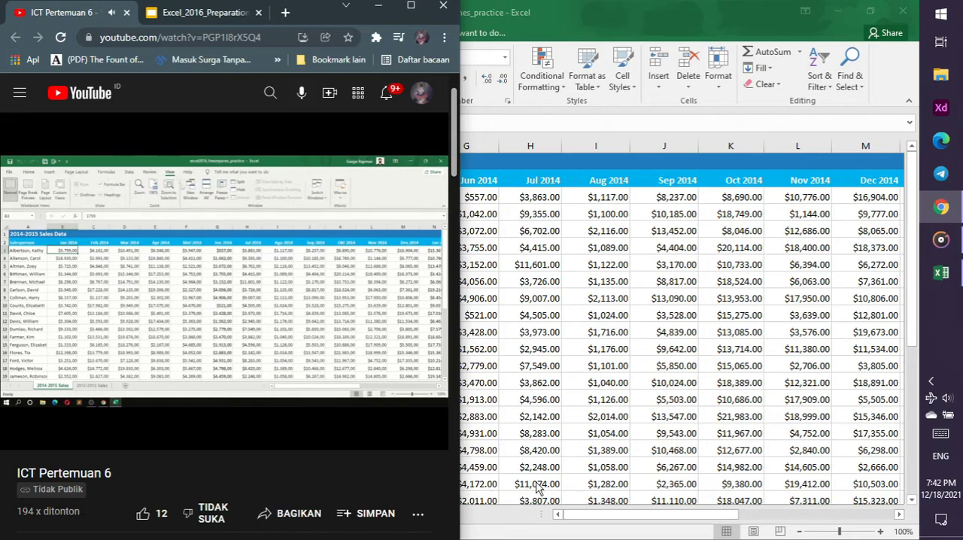
Switch to Excel, open a new window of the freezepanes practice workbook, and return to the workbook's first window
{"action": "left_click", "coordinate": [540, 22]}
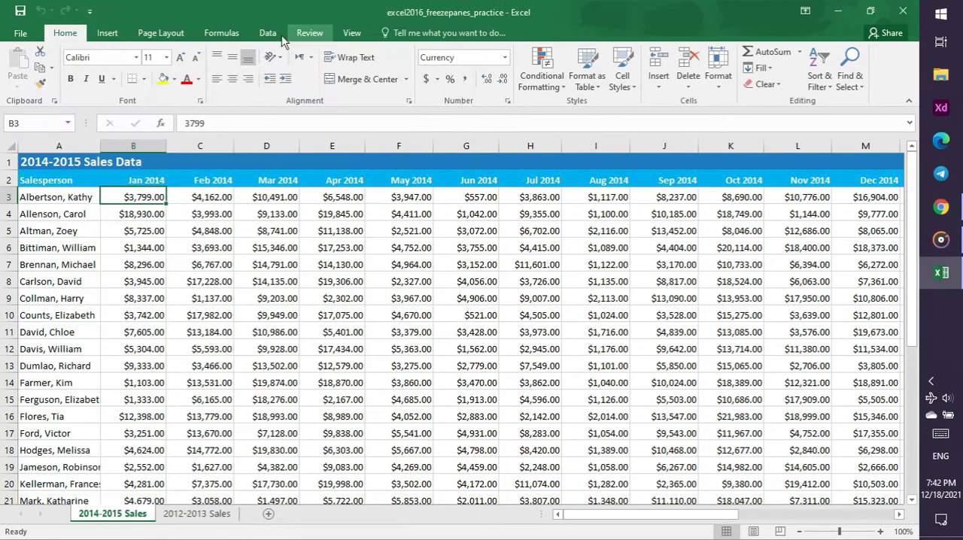
{"action": "left_click", "coordinate": [354, 34]}
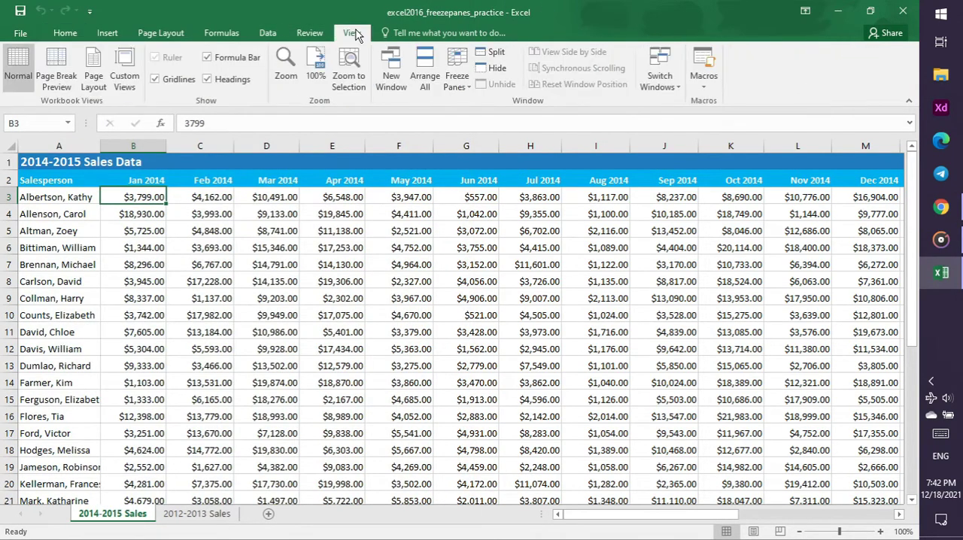
{"action": "left_click", "coordinate": [392, 79]}
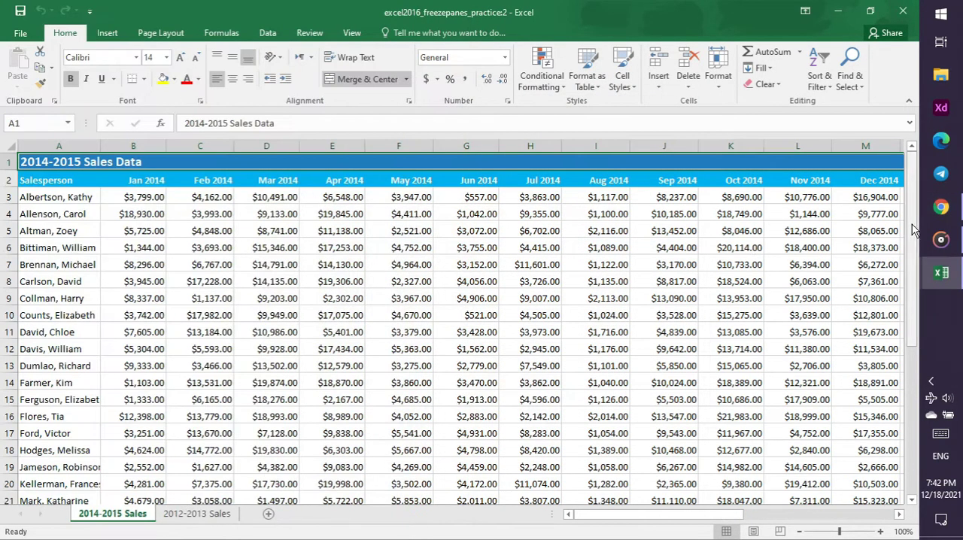
{"action": "mouse_move", "coordinate": [943, 274]}
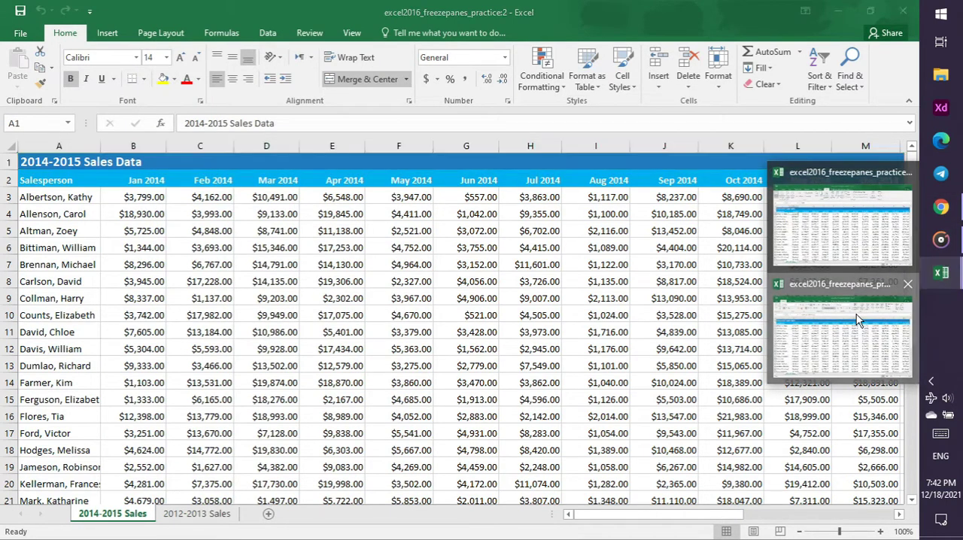
{"action": "left_click", "coordinate": [856, 238]}
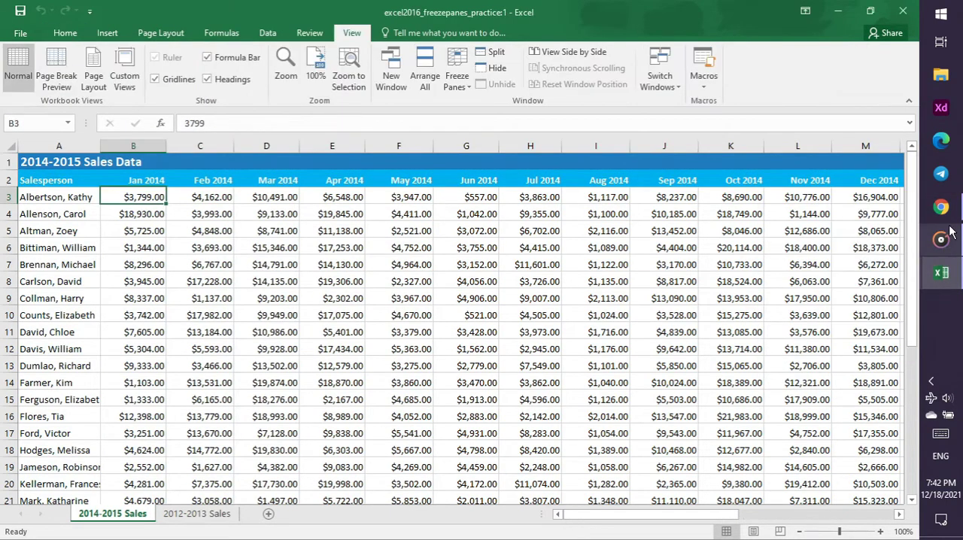
Watch the part of the tutorial video in Chrome about freezing the first column, and pause it
{"action": "mouse_move", "coordinate": [949, 213]}
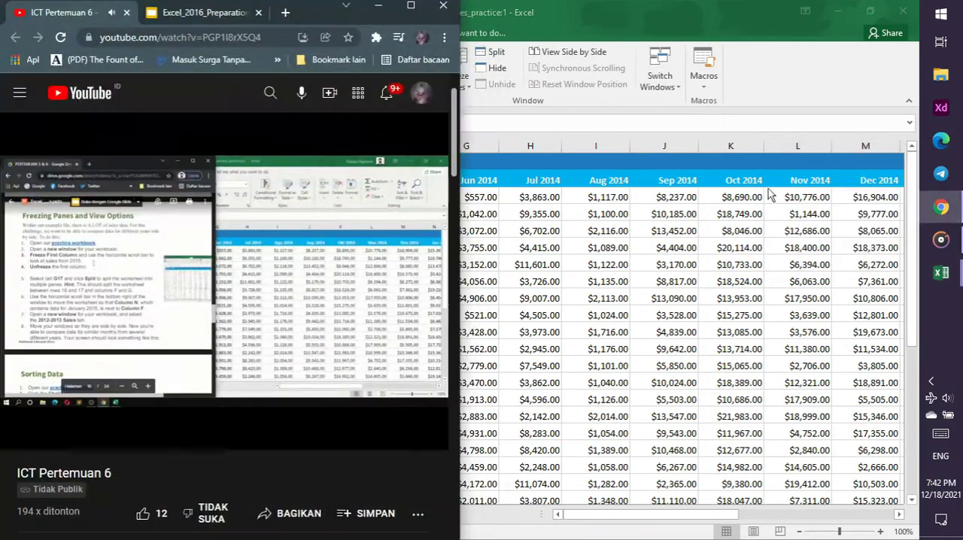
{"action": "left_click", "coordinate": [885, 213]}
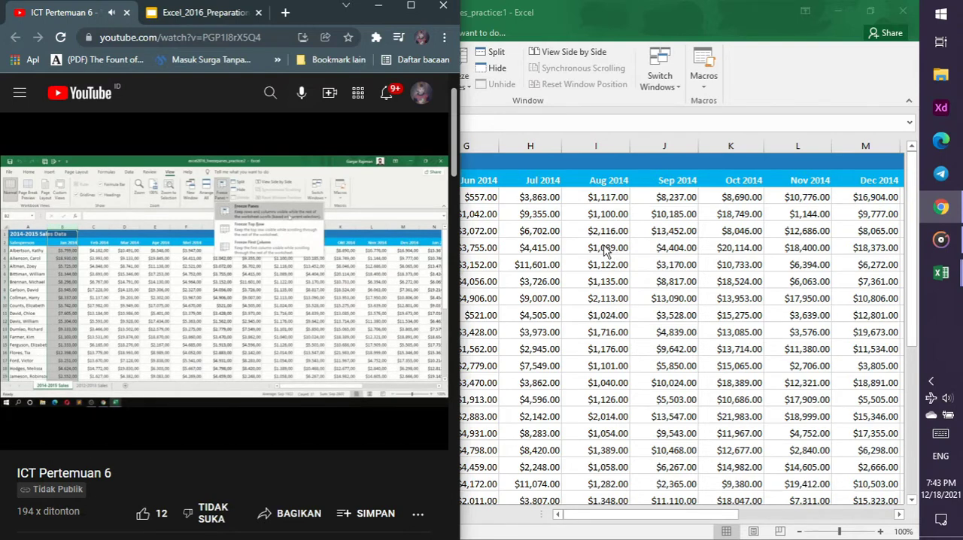
{"action": "left_click", "coordinate": [371, 233]}
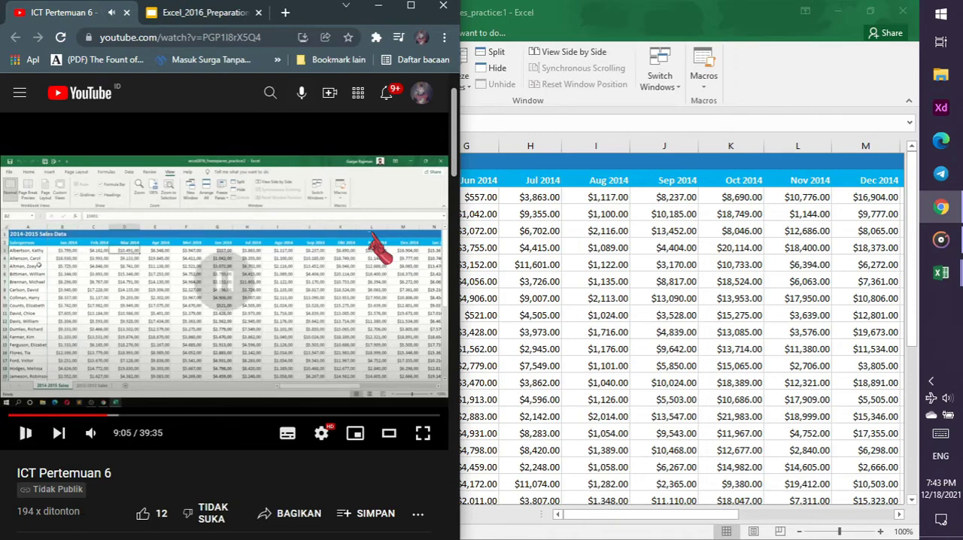
In Excel, select column B and apply Freeze Panes so that column A stays fixed
{"action": "left_click", "coordinate": [579, 9]}
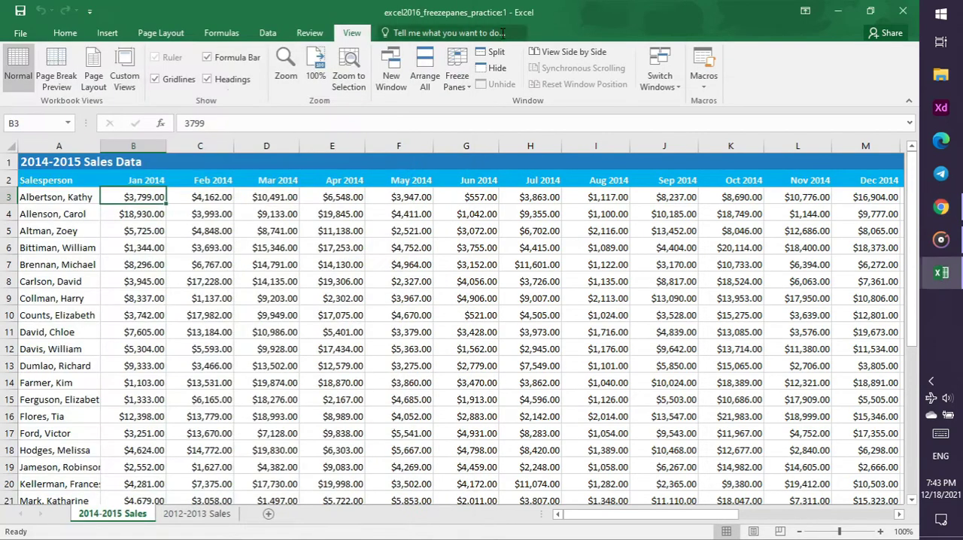
{"action": "left_click", "coordinate": [133, 145]}
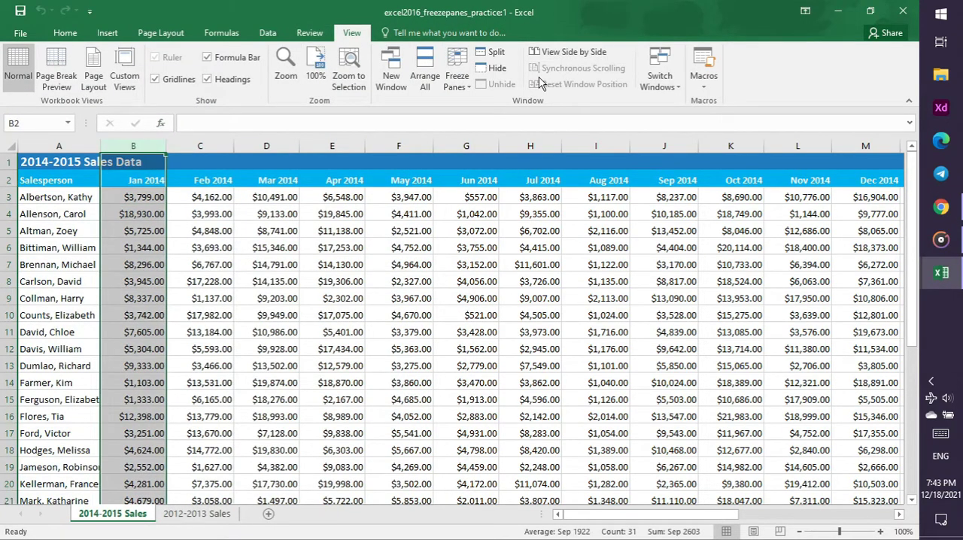
{"action": "left_click", "coordinate": [453, 84]}
{"action": "left_click", "coordinate": [486, 108]}
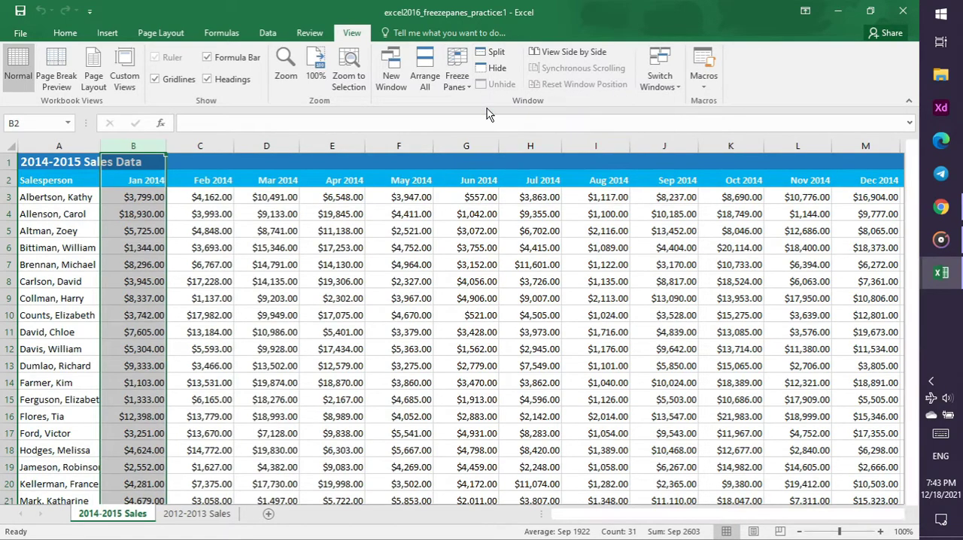
Check the tutorial video in Chrome, scroll horizontally through the frozen sales sheet in Excel, and select cell B2
{"action": "left_click", "coordinate": [953, 211]}
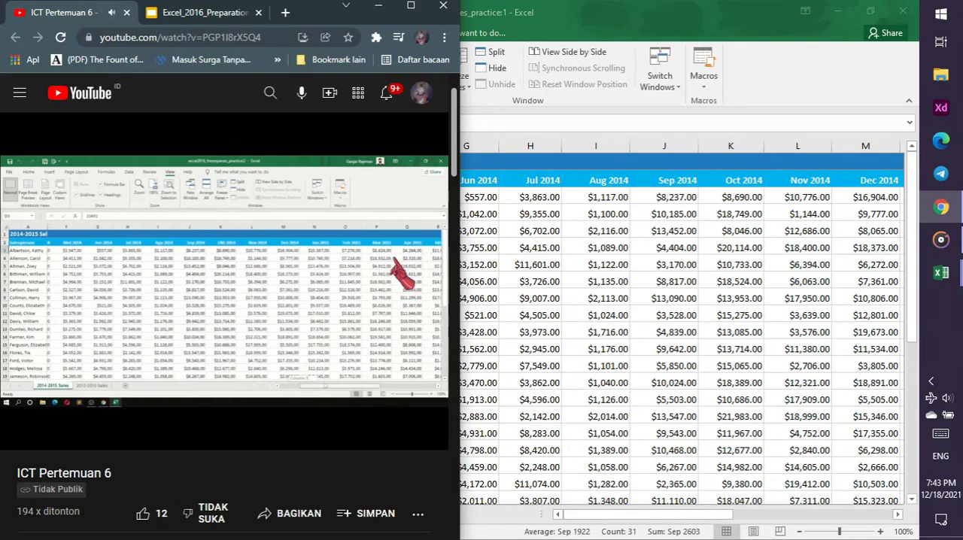
{"action": "left_click", "coordinate": [594, 520]}
{"action": "left_click_drag", "start_coordinate": [592, 514], "coordinate": [553, 520]}
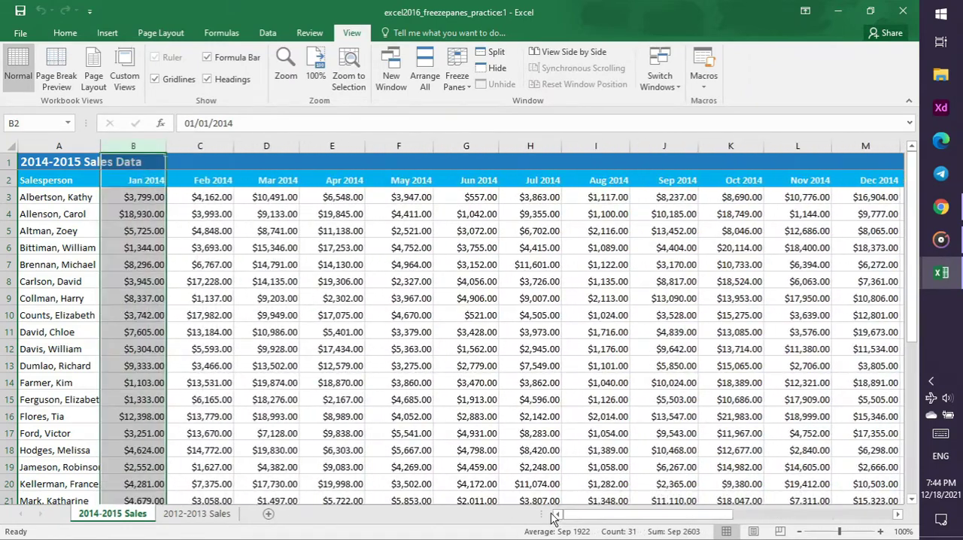
{"action": "left_click", "coordinate": [151, 181]}
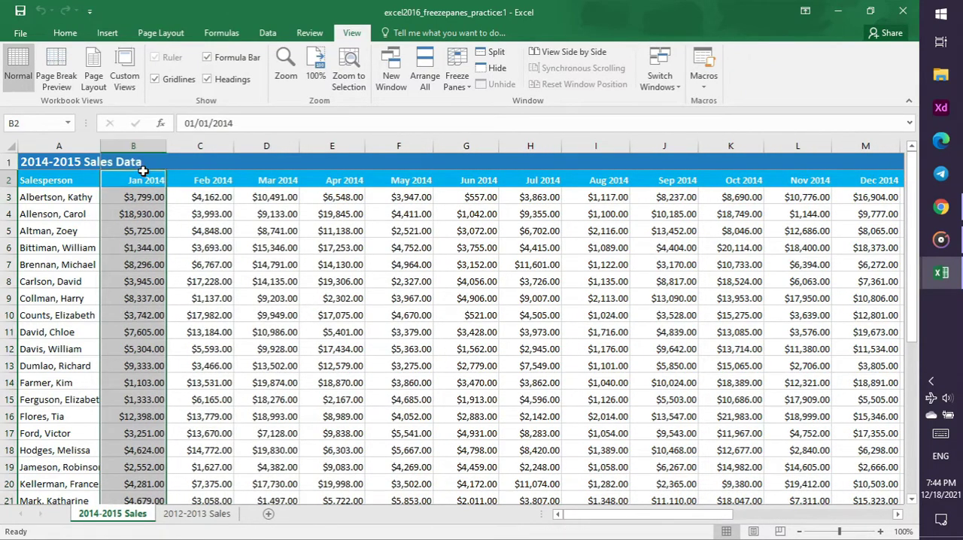
Check the tutorial video in Chrome, return to Excel, and unfreeze the panes with column B selected
{"action": "left_click", "coordinate": [941, 206]}
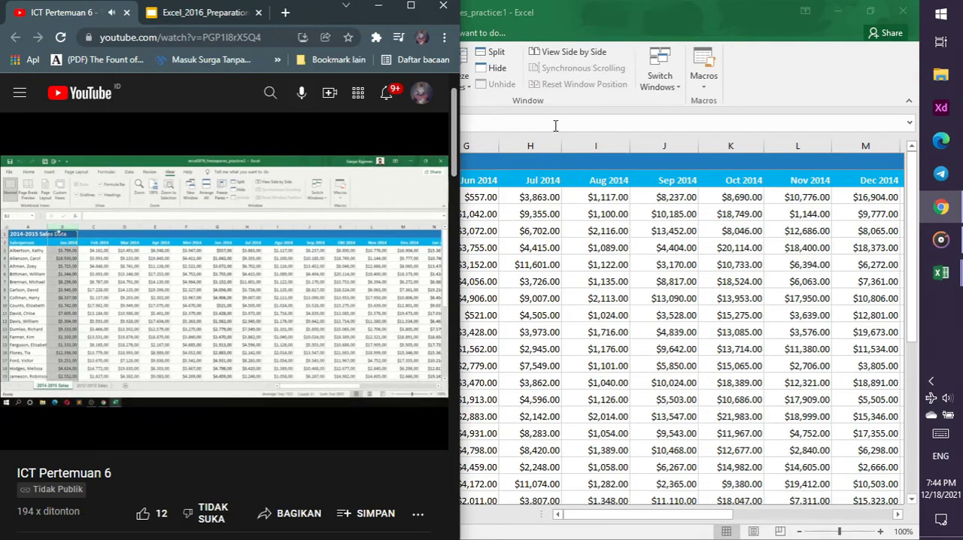
{"action": "left_click", "coordinate": [674, 12]}
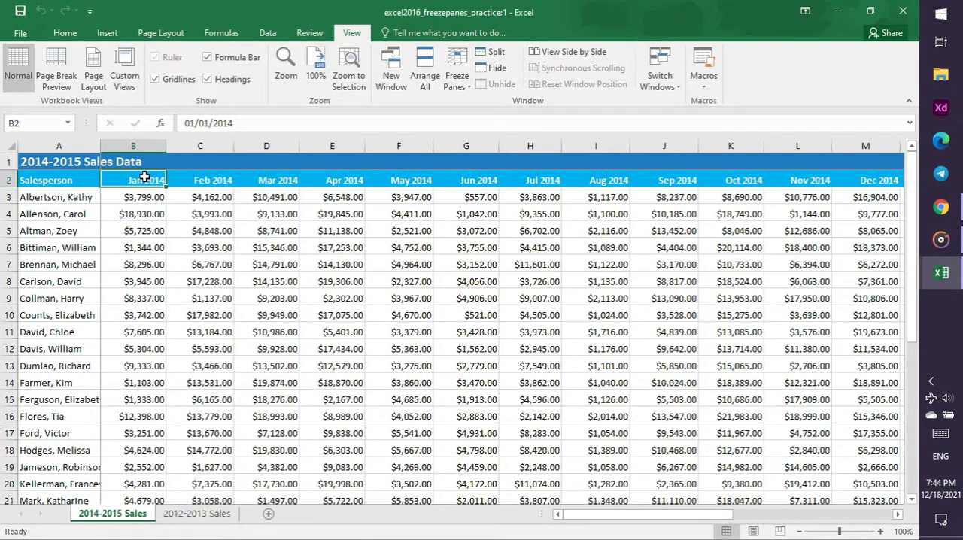
{"action": "left_click", "coordinate": [133, 146]}
{"action": "left_click", "coordinate": [457, 82]}
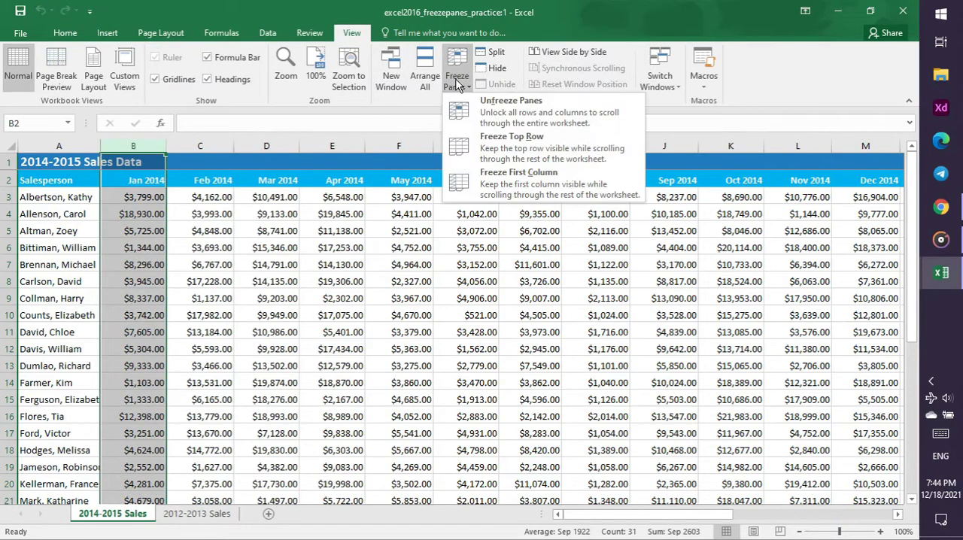
{"action": "left_click", "coordinate": [529, 121]}
Check the tutorial video in Chrome, return to Excel, and split the worksheet into panes at cell G17
{"action": "left_click", "coordinate": [940, 207]}
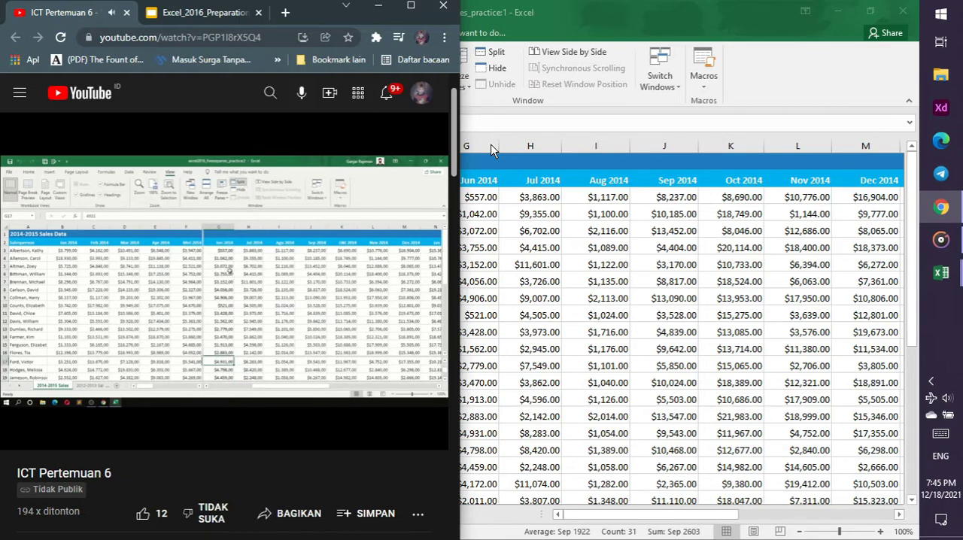
{"action": "left_click", "coordinate": [767, 49]}
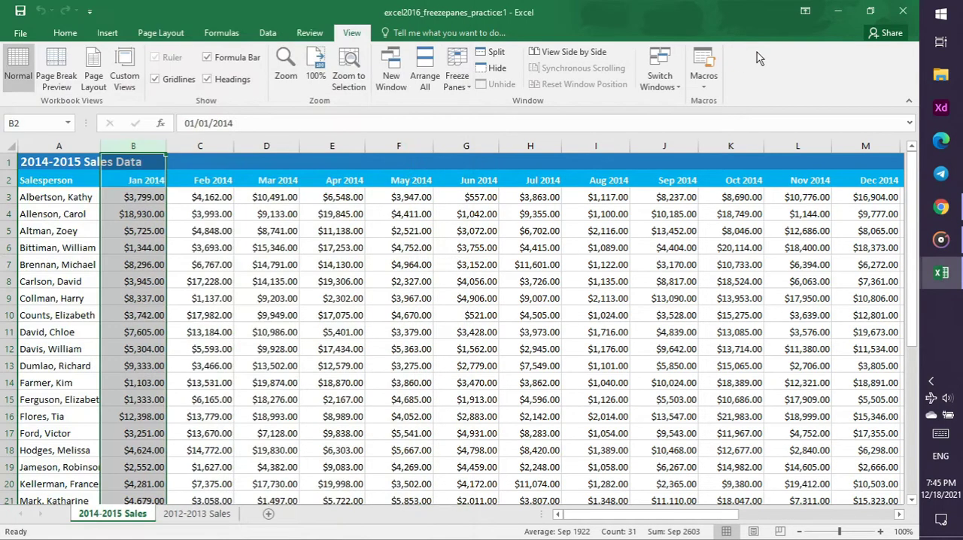
{"action": "left_click", "coordinate": [47, 436]}
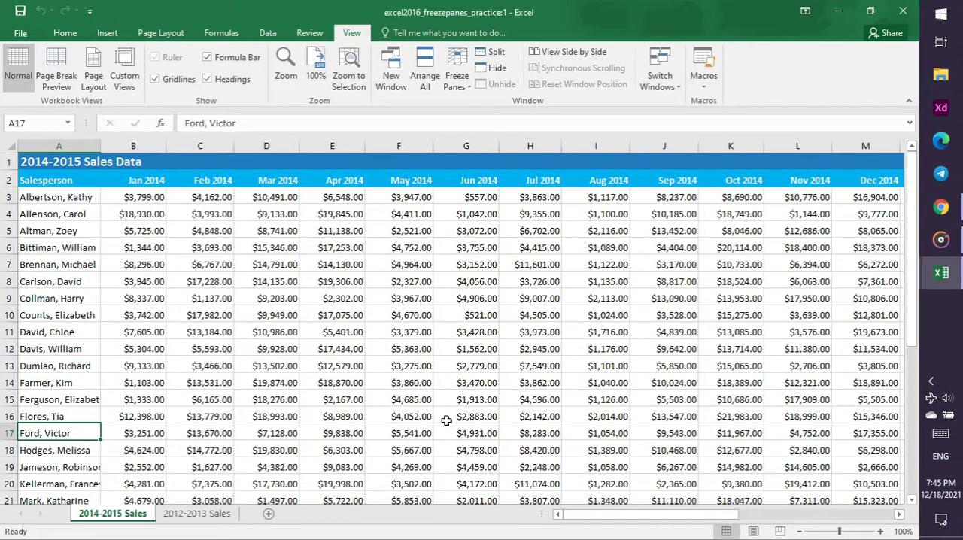
{"action": "left_click", "coordinate": [461, 416]}
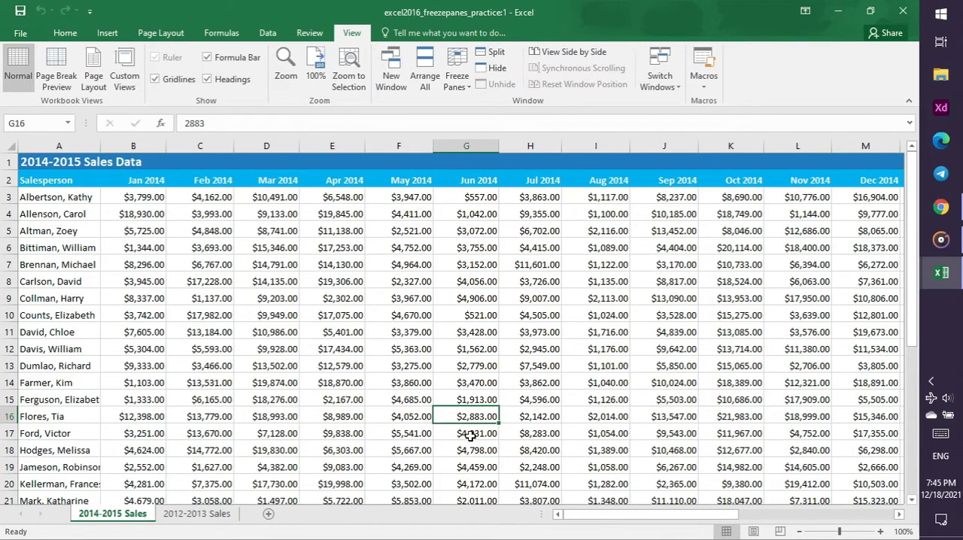
{"action": "left_click", "coordinate": [470, 435]}
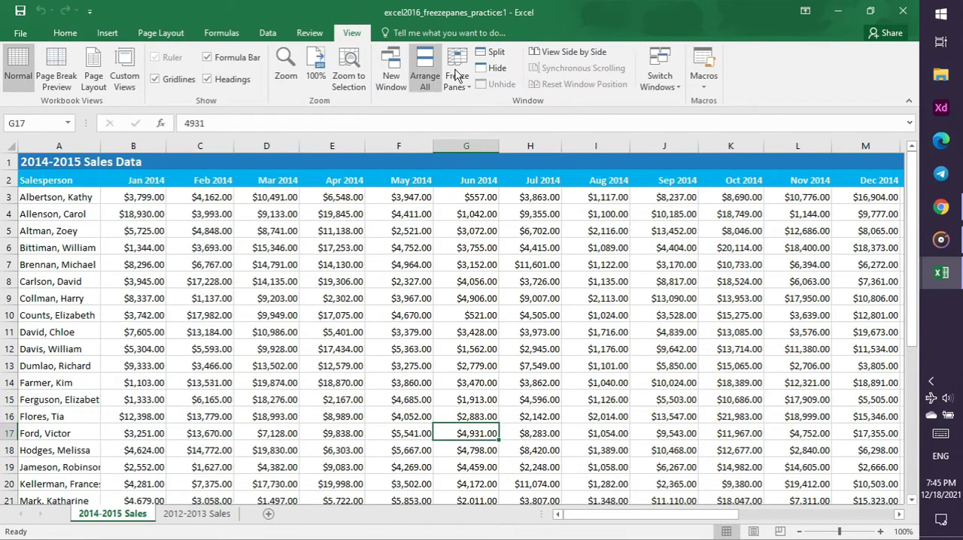
{"action": "left_click", "coordinate": [488, 54]}
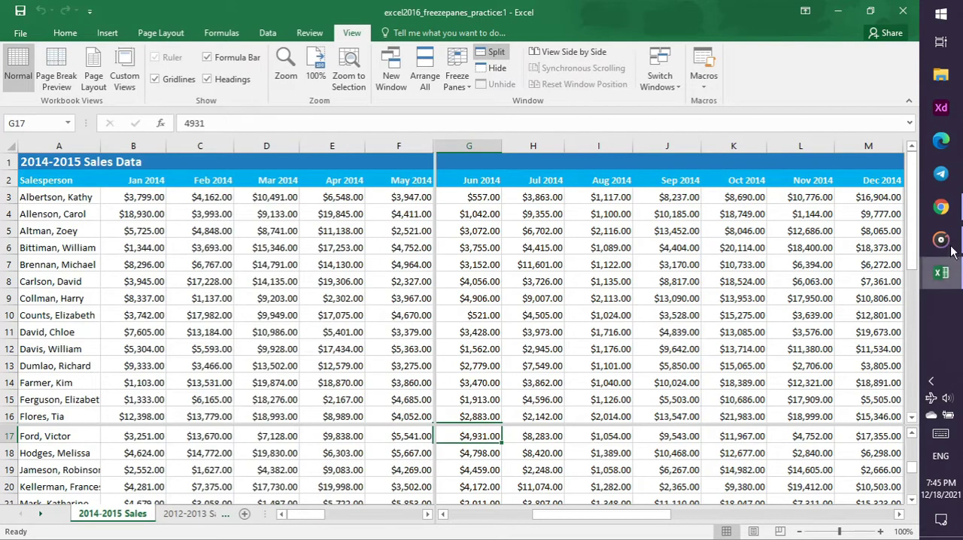
Check the tutorial video in Chrome for how to scroll the split worksheet, and return to Excel
{"action": "left_click", "coordinate": [941, 207]}
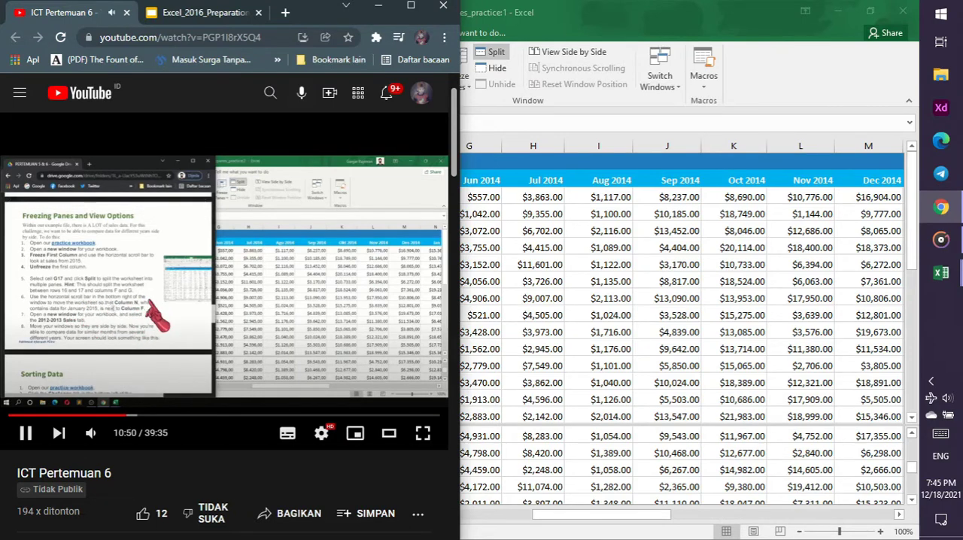
{"action": "left_click", "coordinate": [914, 199]}
{"action": "left_click_drag", "start_coordinate": [915, 207], "coordinate": [890, 203]}
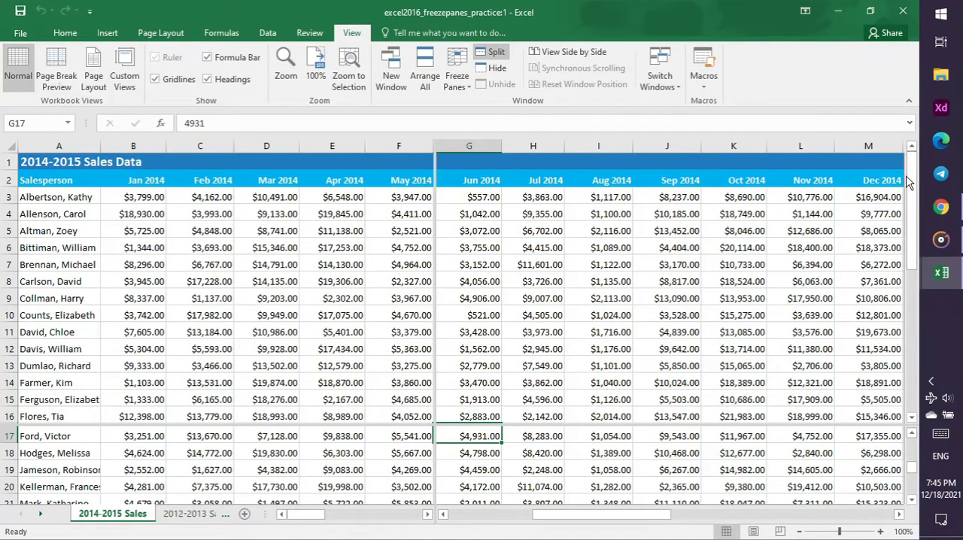
{"action": "left_click", "coordinate": [941, 207]}
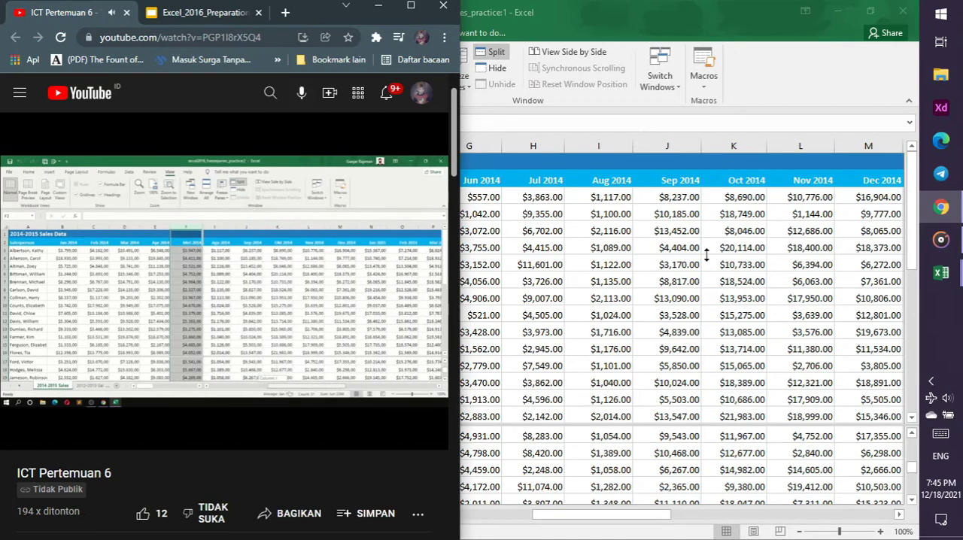
{"action": "left_click", "coordinate": [557, 138]}
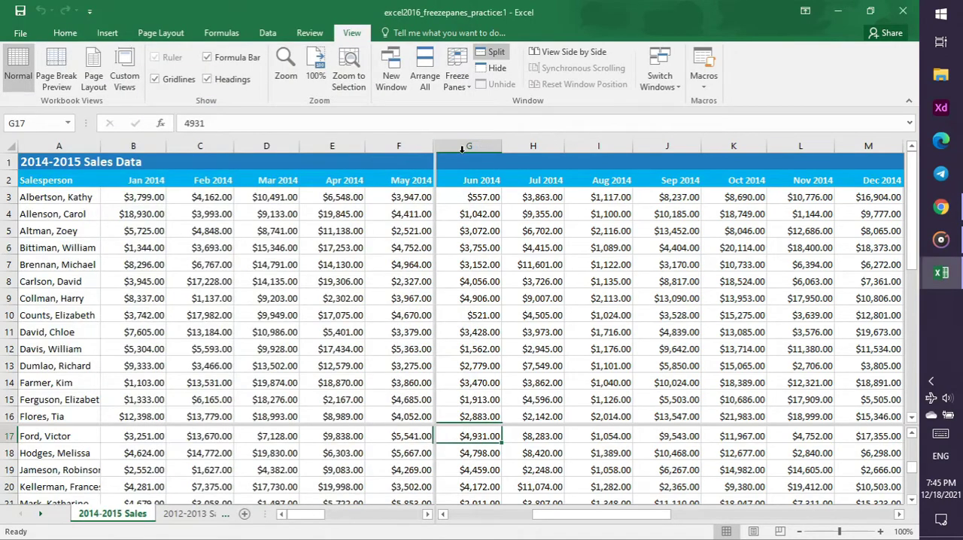
Scroll the split worksheet's second pane so column N sits next to column F, checking the tutorial video in Chrome along the way
{"action": "left_click", "coordinate": [400, 145]}
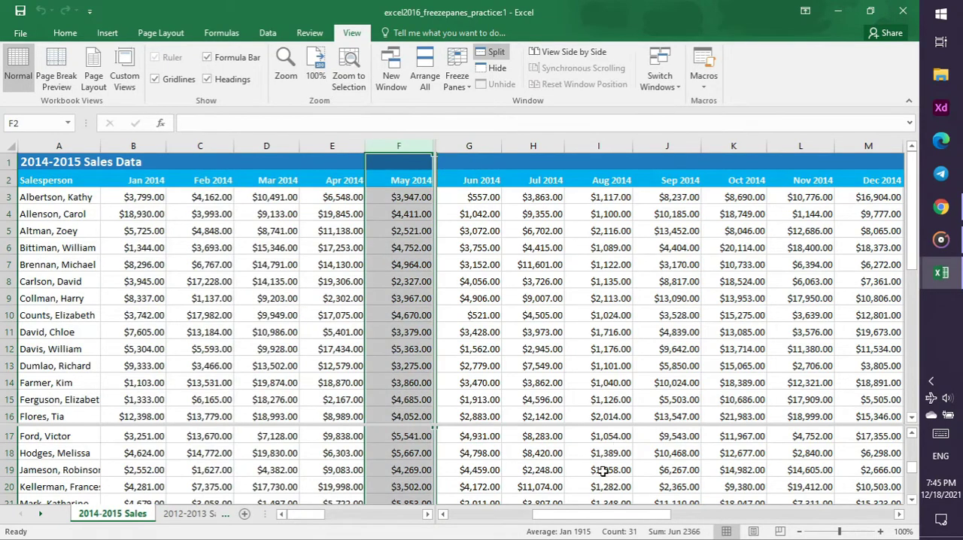
{"action": "left_click_drag", "start_coordinate": [588, 515], "coordinate": [667, 515]}
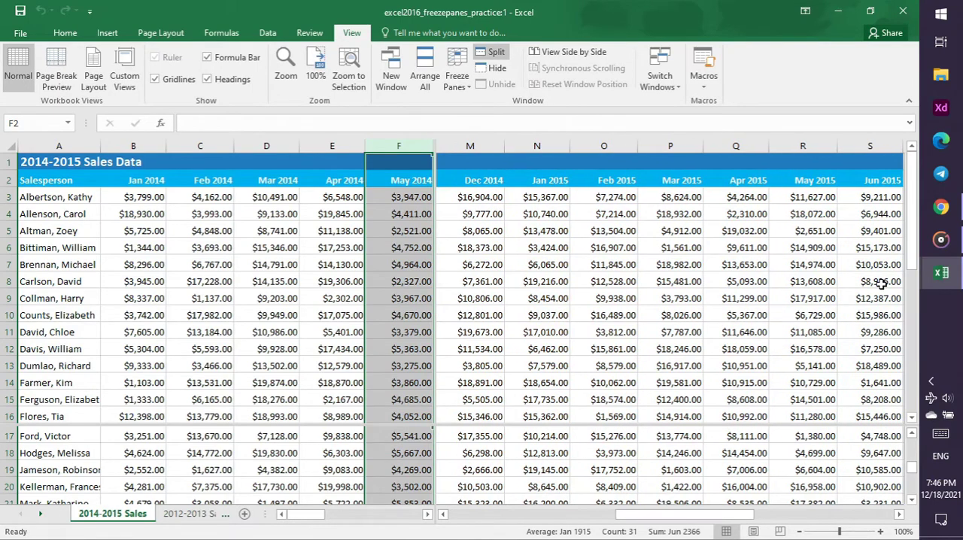
{"action": "left_click", "coordinate": [941, 207]}
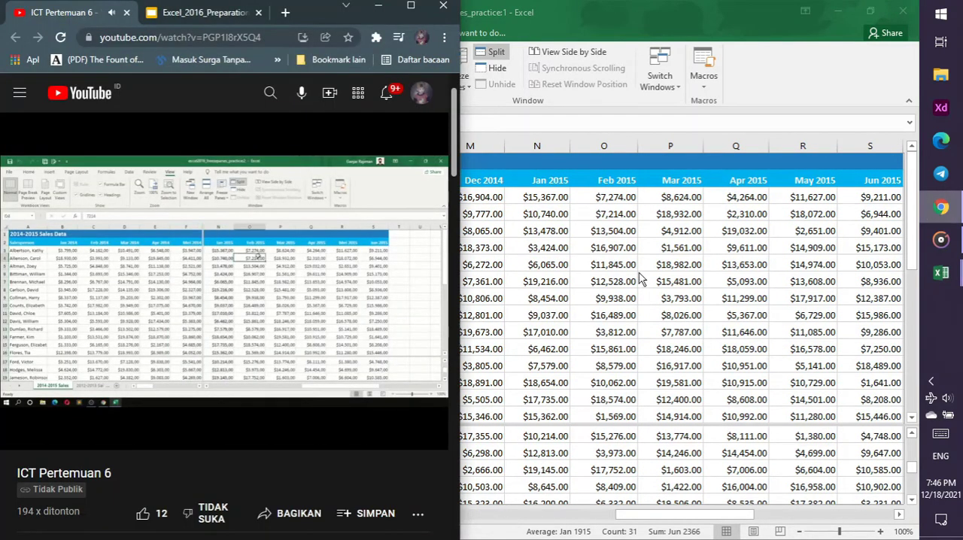
{"action": "left_click", "coordinate": [321, 339]}
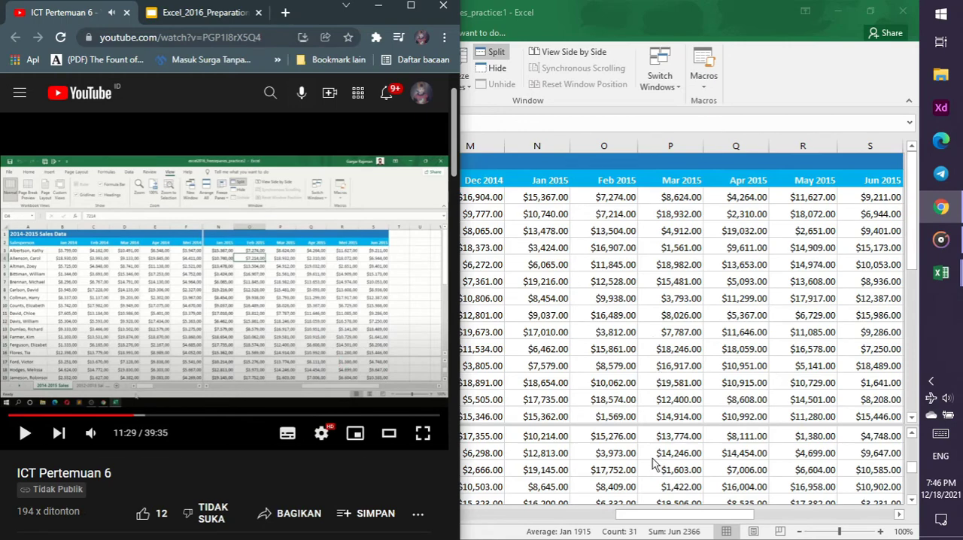
{"action": "left_click", "coordinate": [630, 513]}
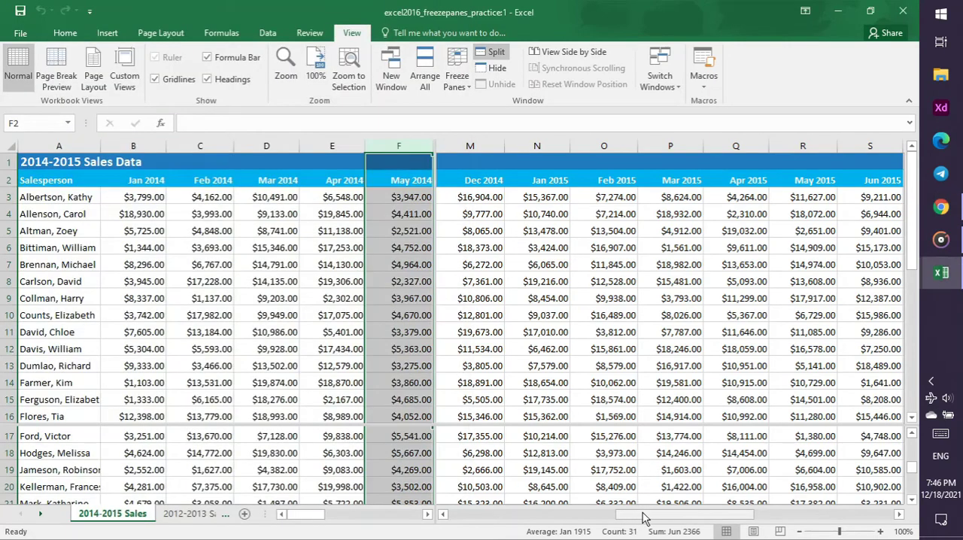
{"action": "left_click_drag", "start_coordinate": [643, 518], "coordinate": [655, 519]}
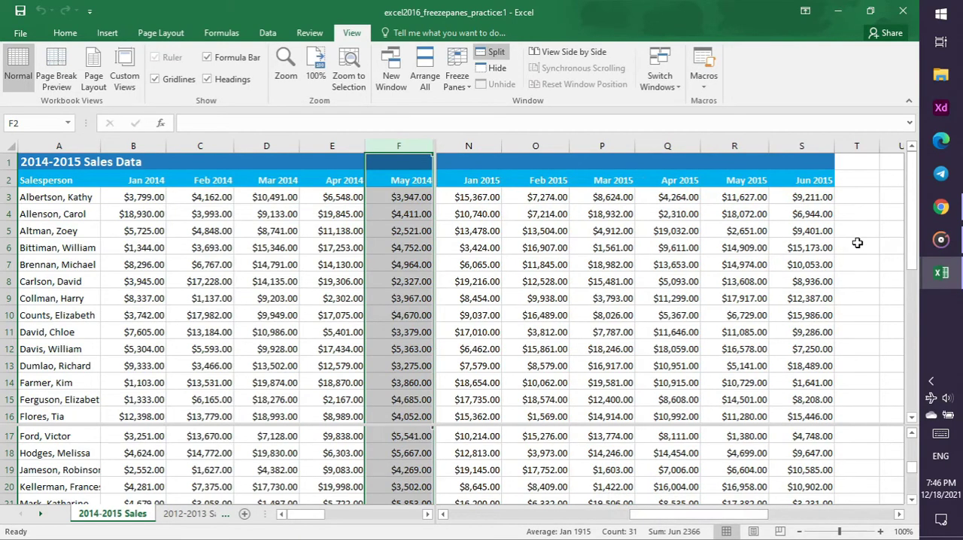
Check the tutorial video in Chrome, return to the first Excel workbook window, and switch it to the 2012-2013 Sales sheet
{"action": "left_click", "coordinate": [939, 214]}
{"action": "left_click", "coordinate": [302, 321]}
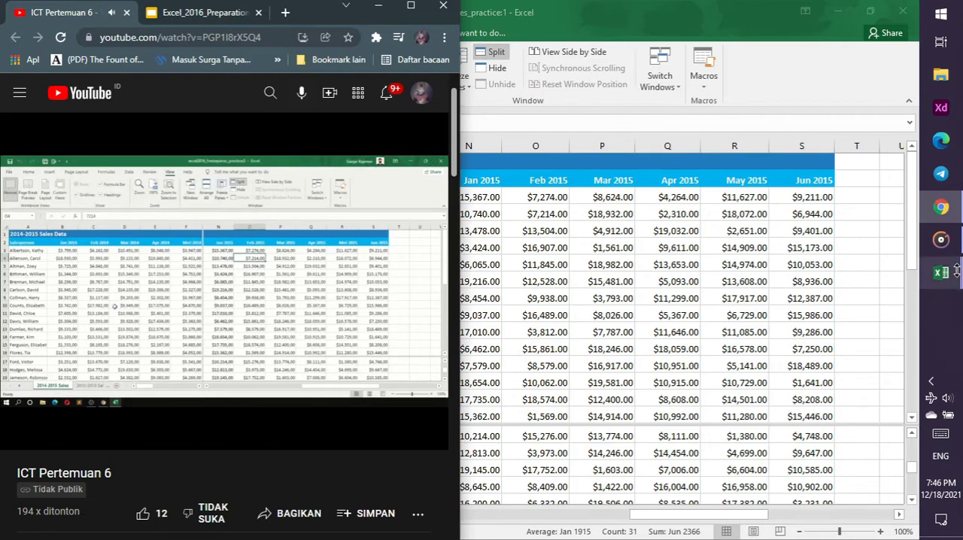
{"action": "mouse_move", "coordinate": [956, 271]}
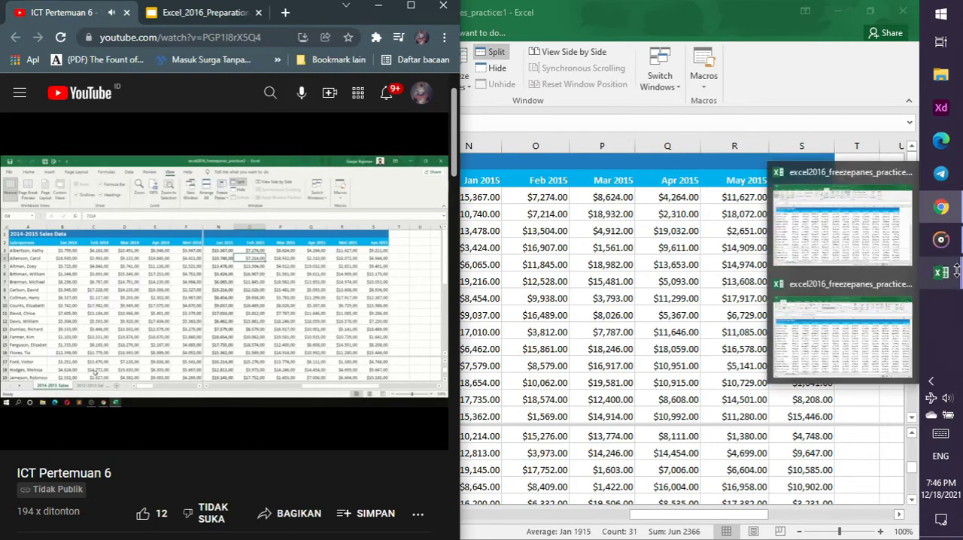
{"action": "left_click", "coordinate": [804, 84]}
{"action": "left_click", "coordinate": [197, 514]}
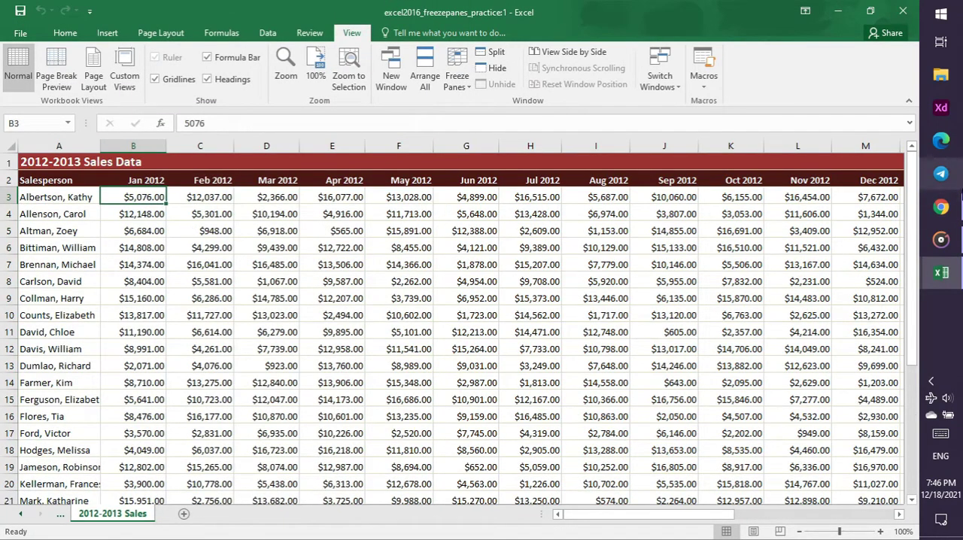
Check the tutorial video in Chrome, return to Excel, and arrange the workbook windows side by side with the Vertical option
{"action": "left_click", "coordinate": [949, 210]}
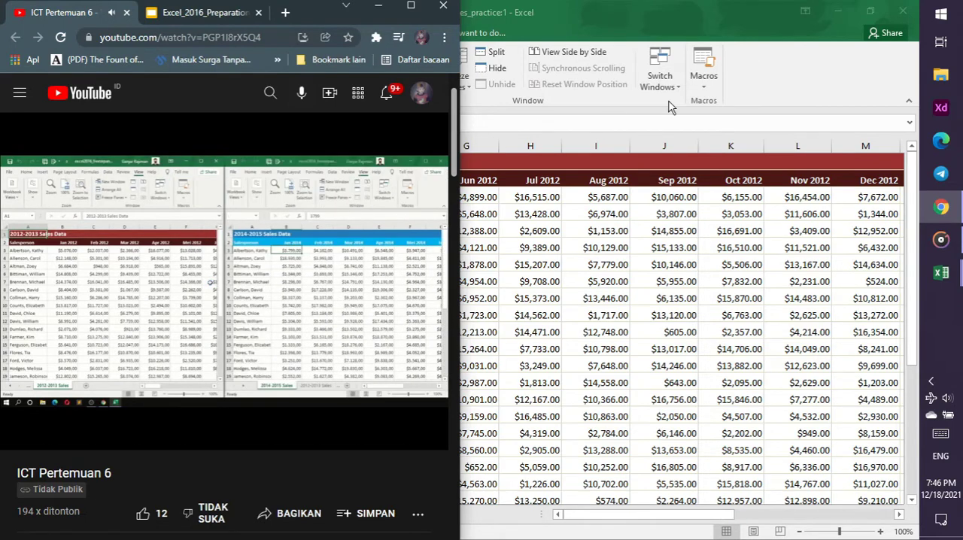
{"action": "left_click", "coordinate": [772, 87]}
{"action": "left_click", "coordinate": [424, 76]}
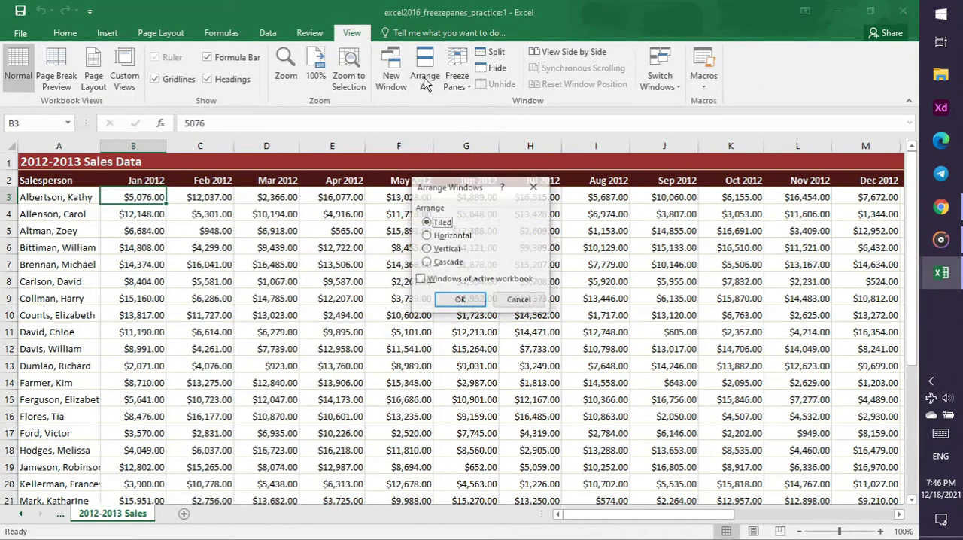
{"action": "left_click", "coordinate": [451, 249]}
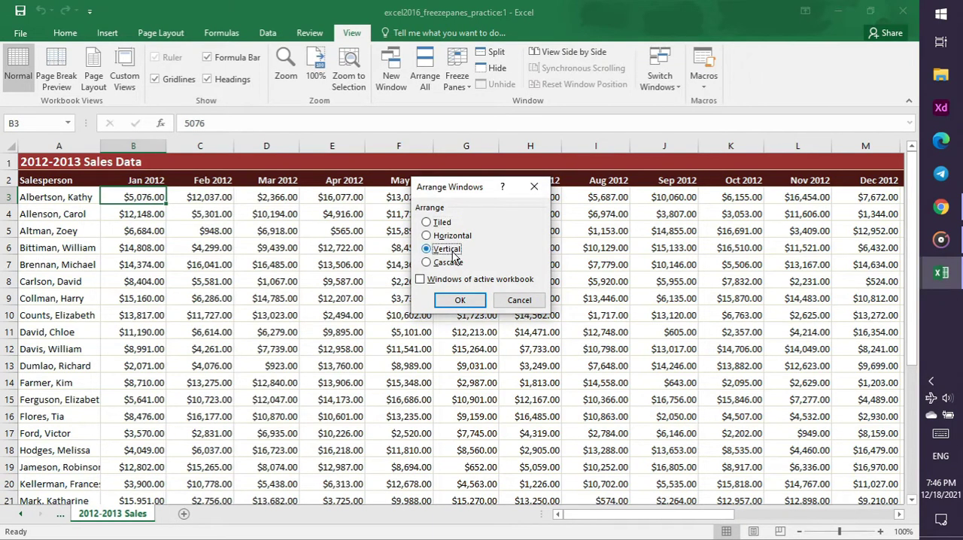
{"action": "left_click", "coordinate": [466, 300]}
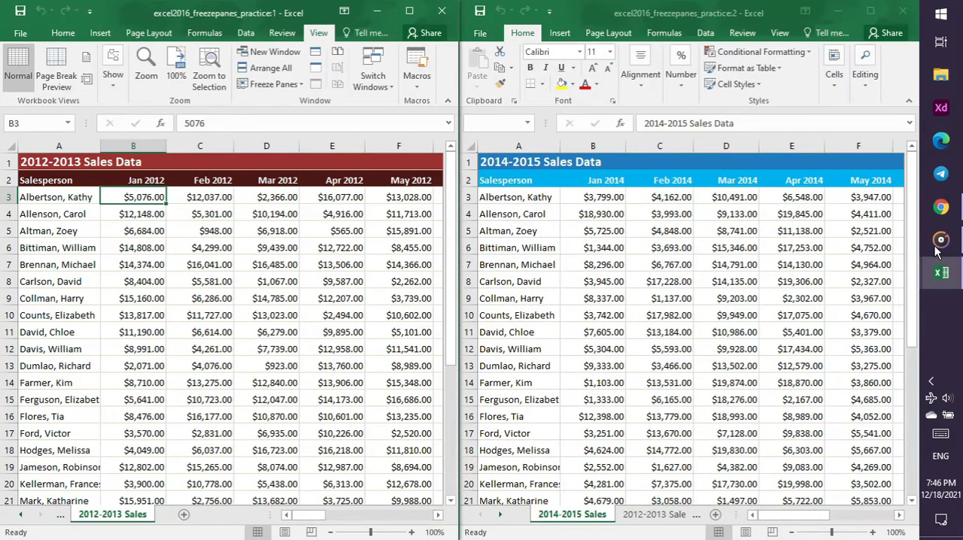
Check the tutorial video in Chrome, and close both Excel windows of the freeze panes practice workbook
{"action": "left_click", "coordinate": [942, 208]}
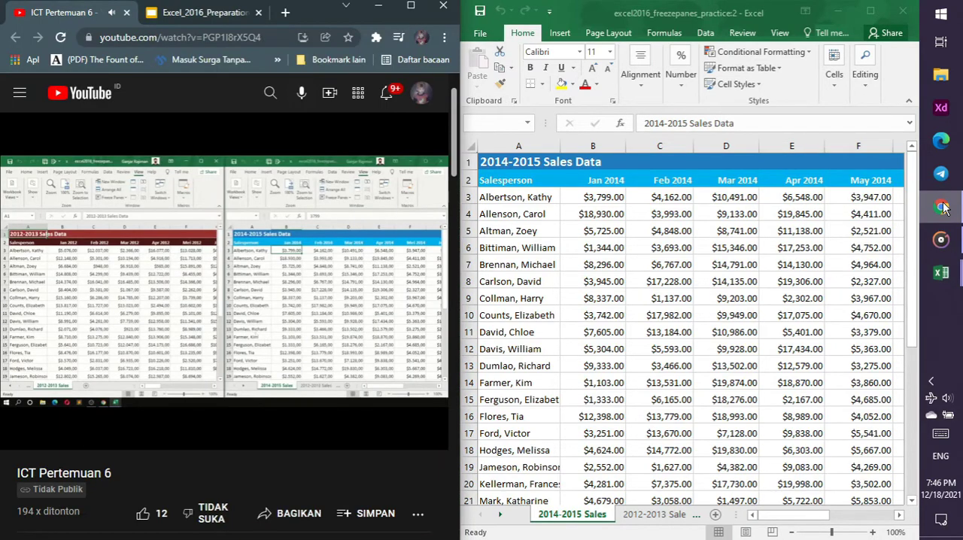
{"action": "left_click", "coordinate": [943, 208]}
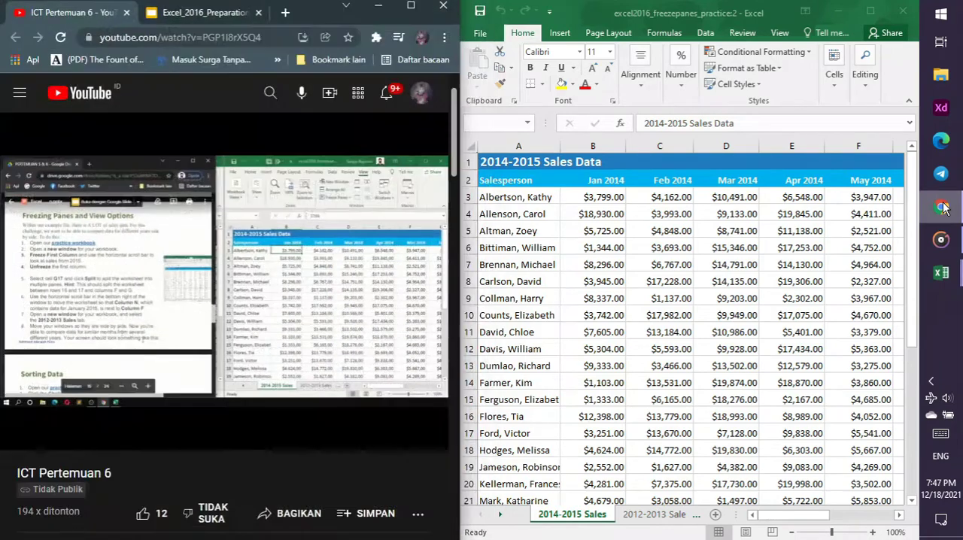
{"action": "left_click", "coordinate": [942, 207]}
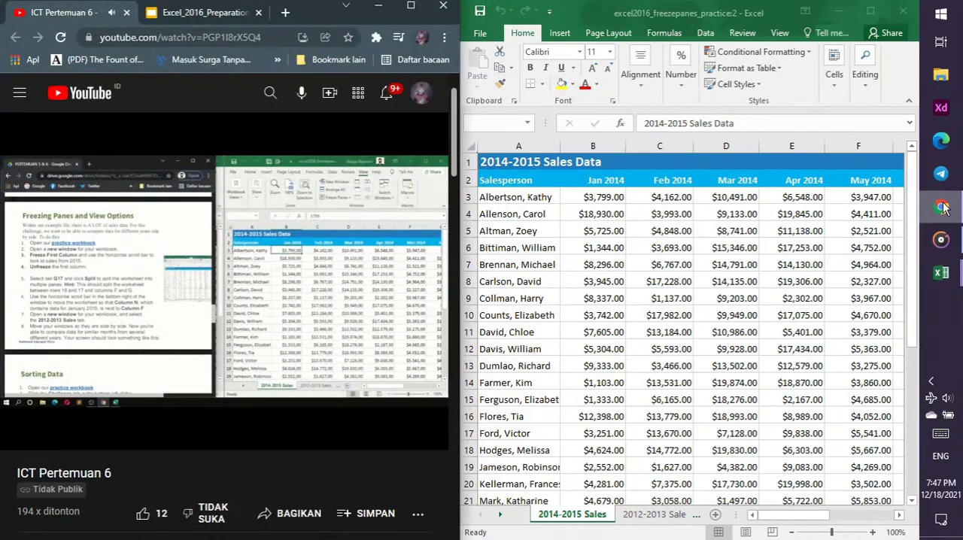
{"action": "left_click", "coordinate": [942, 207]}
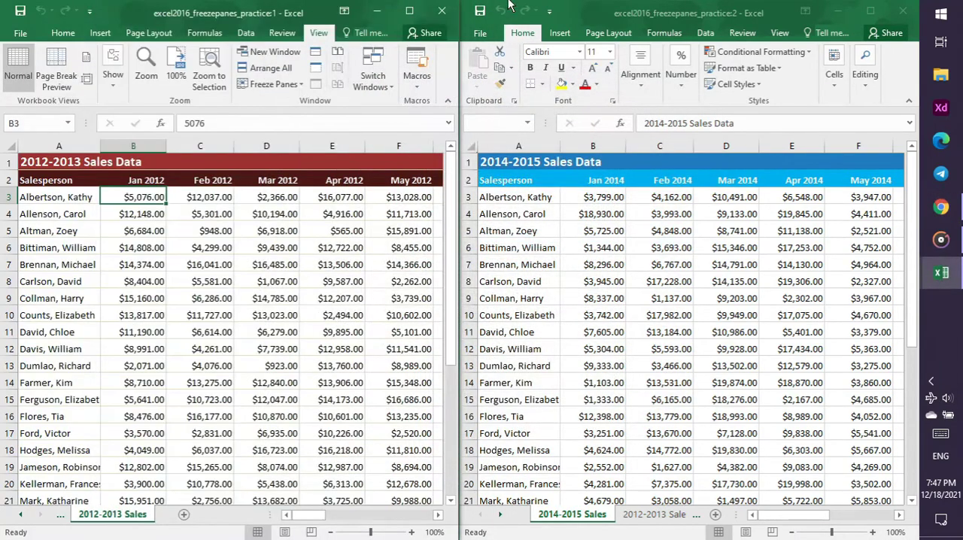
{"action": "left_click", "coordinate": [446, 12]}
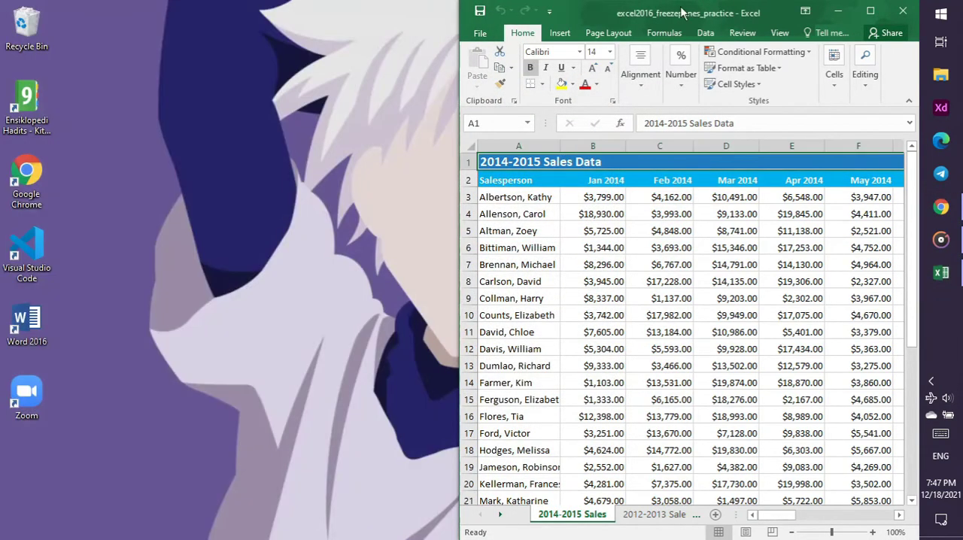
{"action": "left_click", "coordinate": [904, 10]}
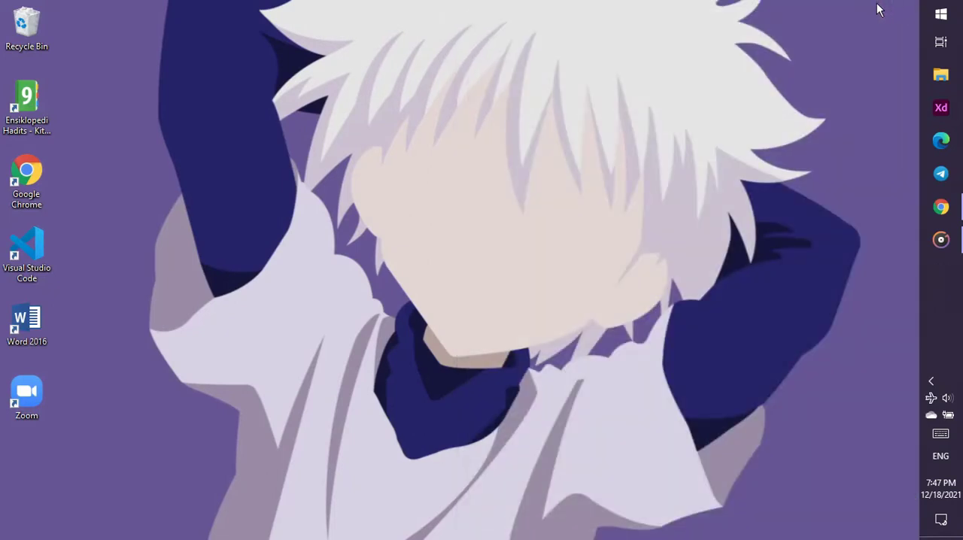
Switch to the slides in Chrome, show the Sorting Data slide, and download its practice workbook, closing the leftover download page
{"action": "left_click", "coordinate": [942, 208]}
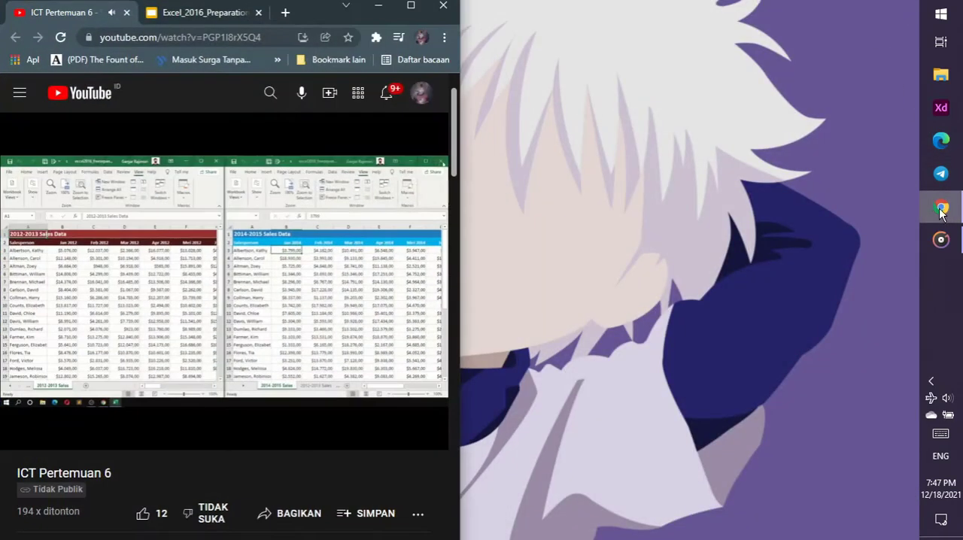
{"action": "left_click", "coordinate": [213, 21]}
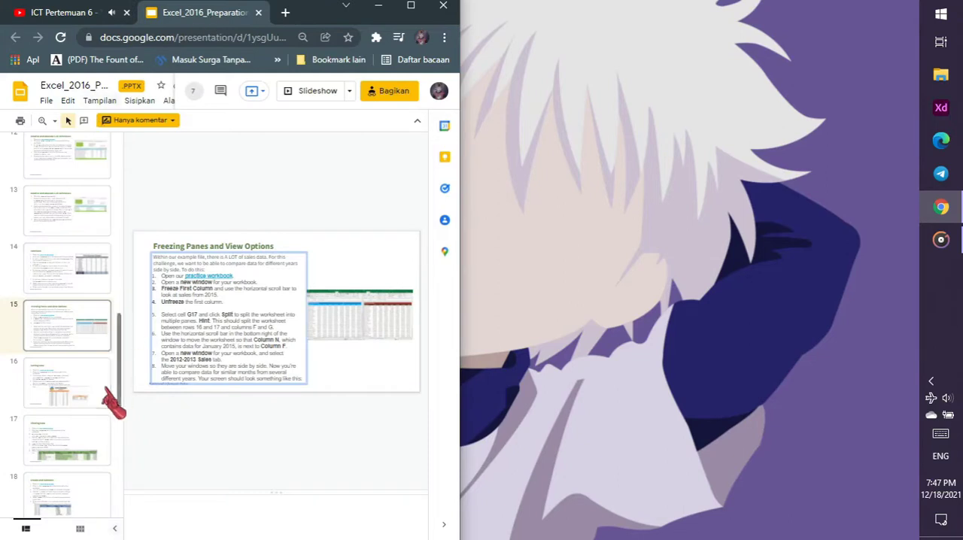
{"action": "left_click", "coordinate": [80, 399]}
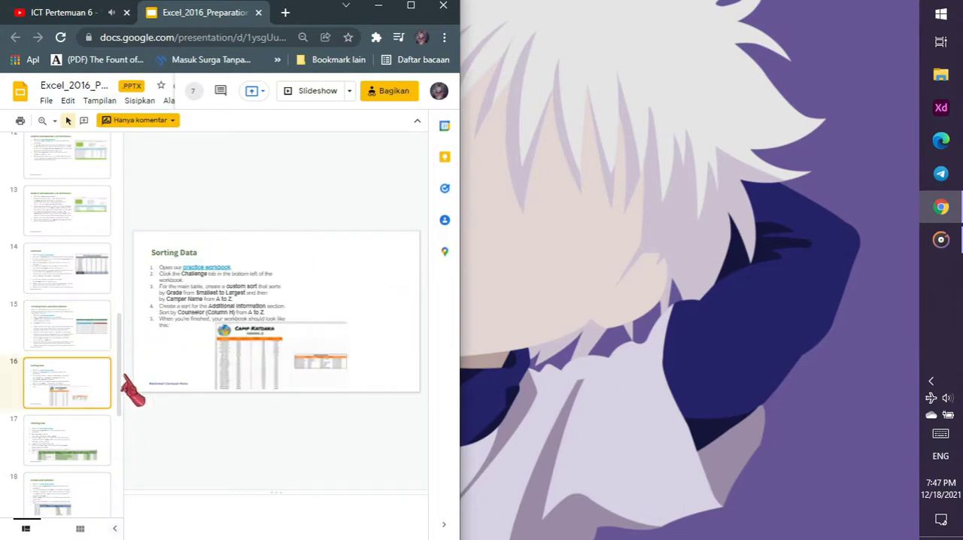
{"action": "left_click", "coordinate": [222, 270]}
{"action": "left_click", "coordinate": [271, 283]}
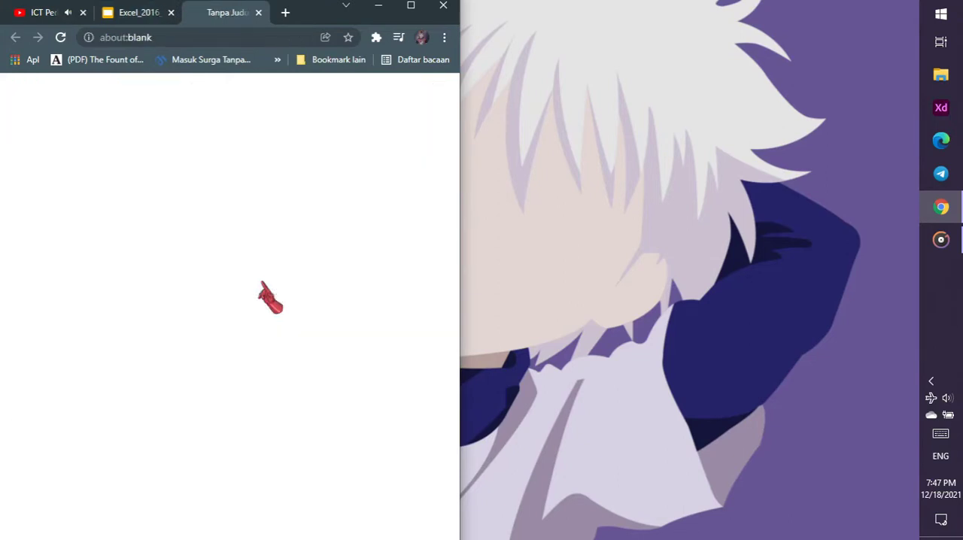
{"action": "left_click", "coordinate": [140, 9]}
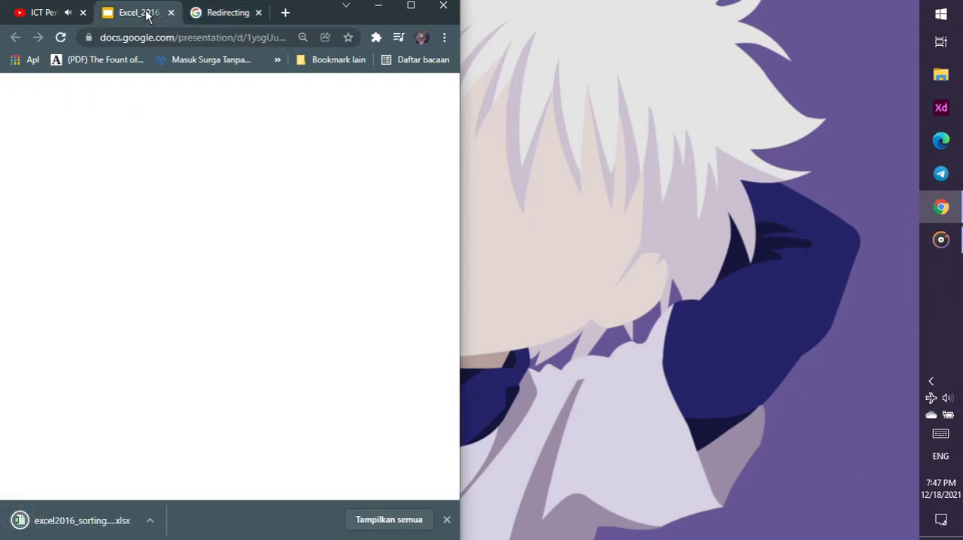
{"action": "left_click", "coordinate": [258, 13]}
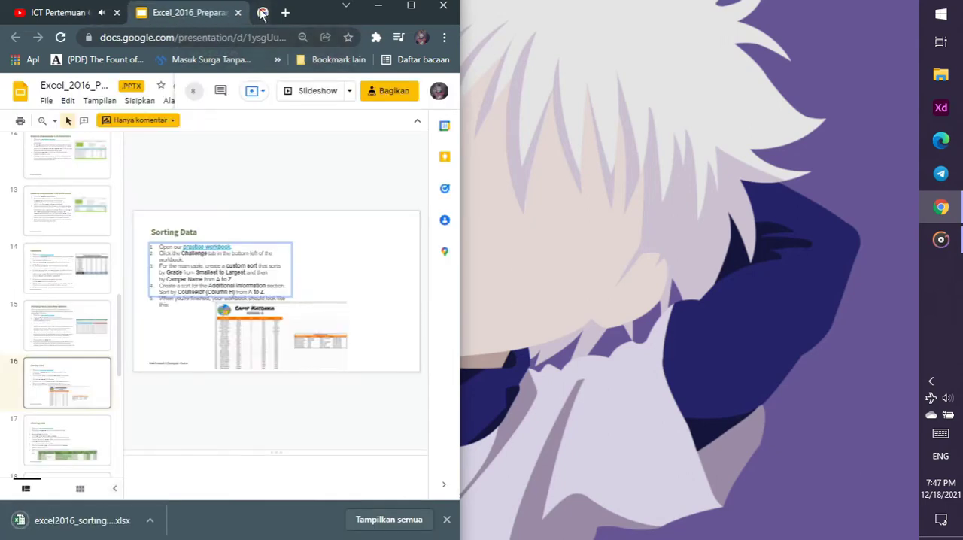
Return to the tutorial video, open the downloaded sorting practice workbook in Excel, enable editing, and maximize its window
{"action": "scroll", "coordinate": [322, 197], "scroll_direction": "down", "scroll_amount": 1}
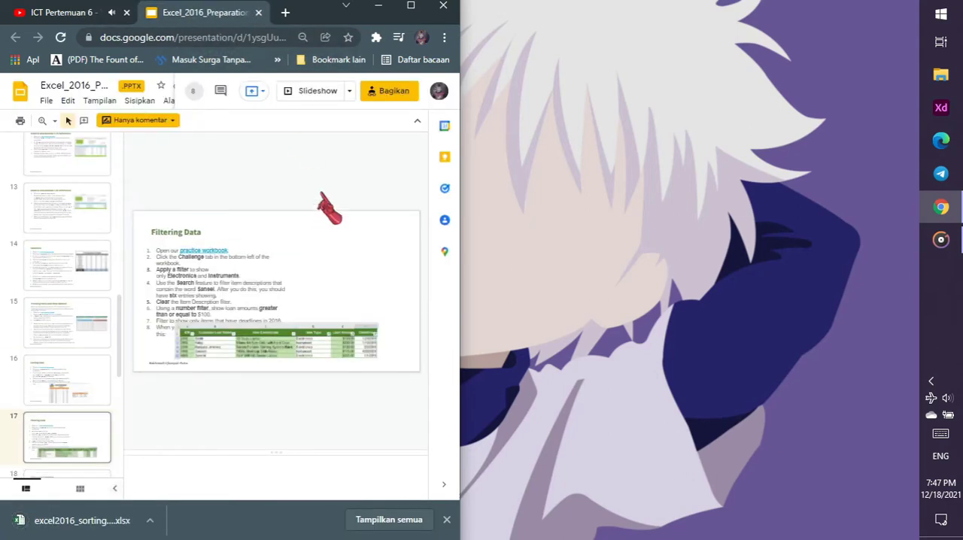
{"action": "scroll", "coordinate": [324, 197], "scroll_direction": "up", "scroll_amount": 1}
{"action": "left_click", "coordinate": [74, 14]}
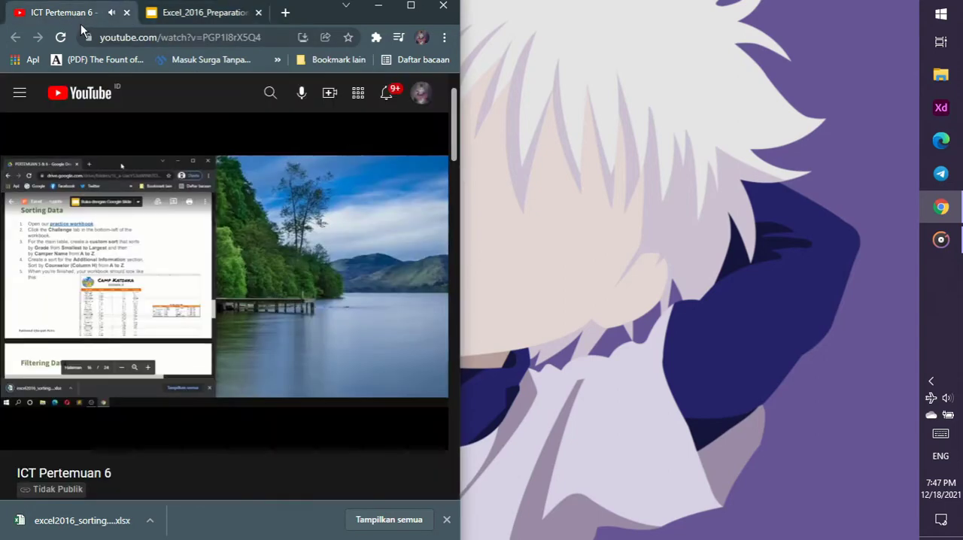
{"action": "left_click", "coordinate": [85, 527]}
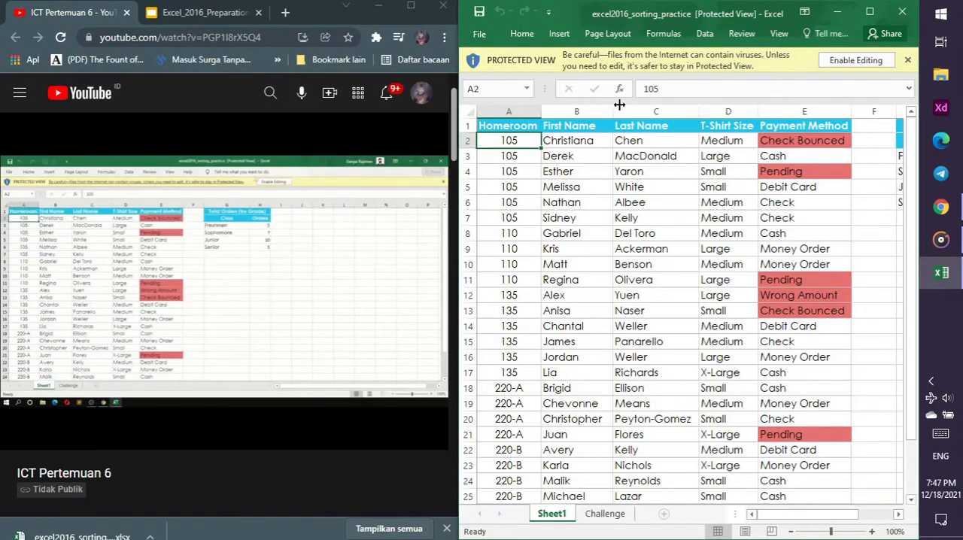
{"action": "left_click", "coordinate": [862, 61]}
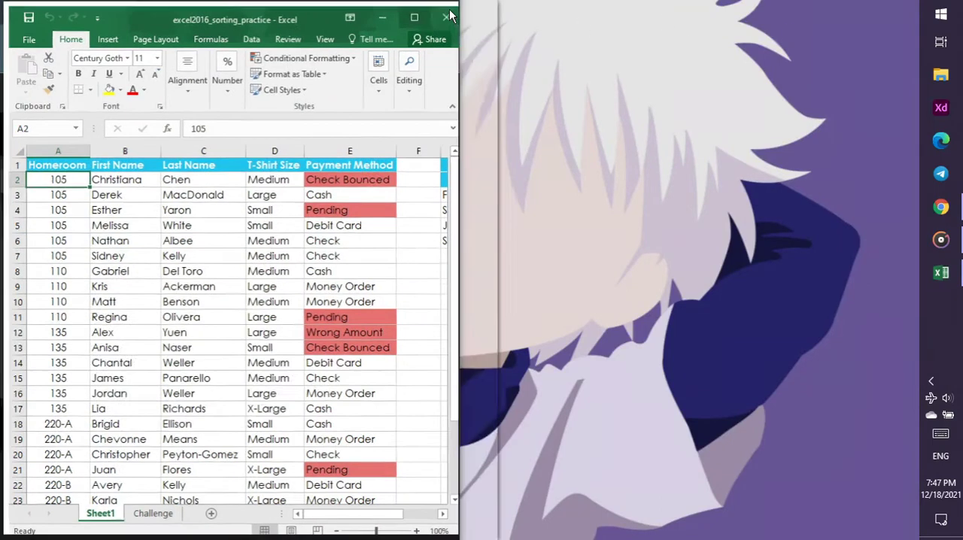
{"action": "left_click", "coordinate": [414, 16]}
Check the tutorial video in Chrome, return to Excel, and look through the Challenge sheet of the sorting workbook
{"action": "left_click", "coordinate": [941, 207]}
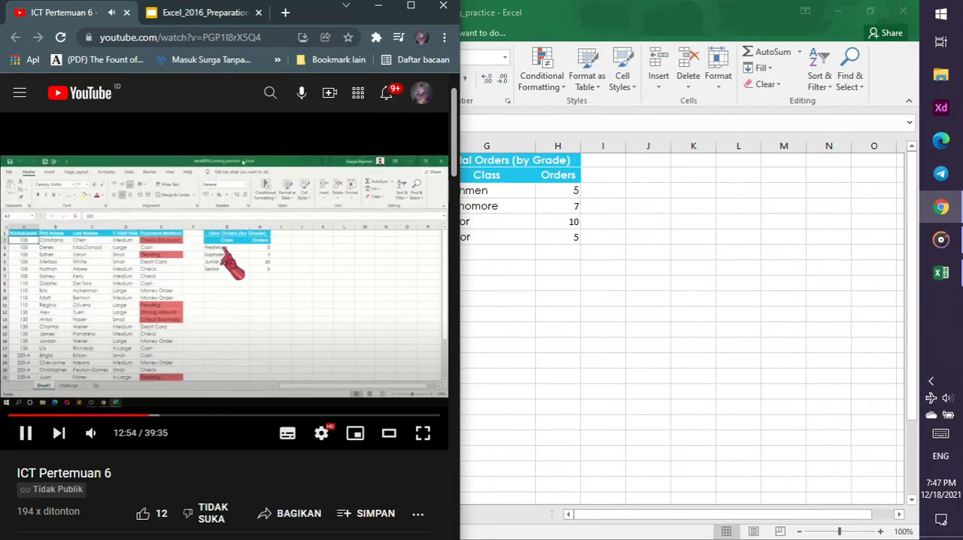
{"action": "left_click", "coordinate": [653, 345]}
{"action": "left_click", "coordinate": [146, 514]}
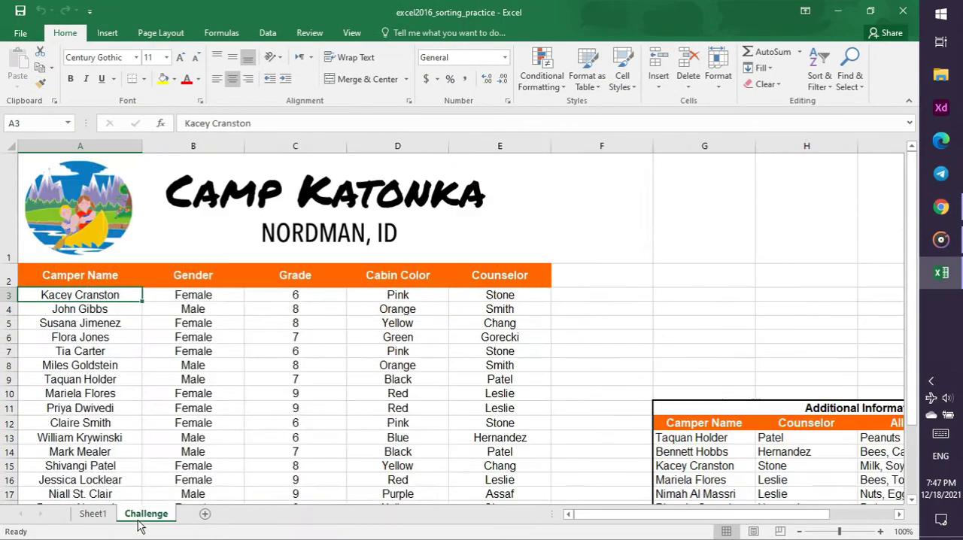
{"action": "scroll", "coordinate": [338, 354], "scroll_direction": "down", "scroll_amount": 1}
{"action": "scroll", "coordinate": [338, 354], "scroll_direction": "down", "scroll_amount": 1}
{"action": "scroll", "coordinate": [339, 354], "scroll_direction": "up", "scroll_amount": 2}
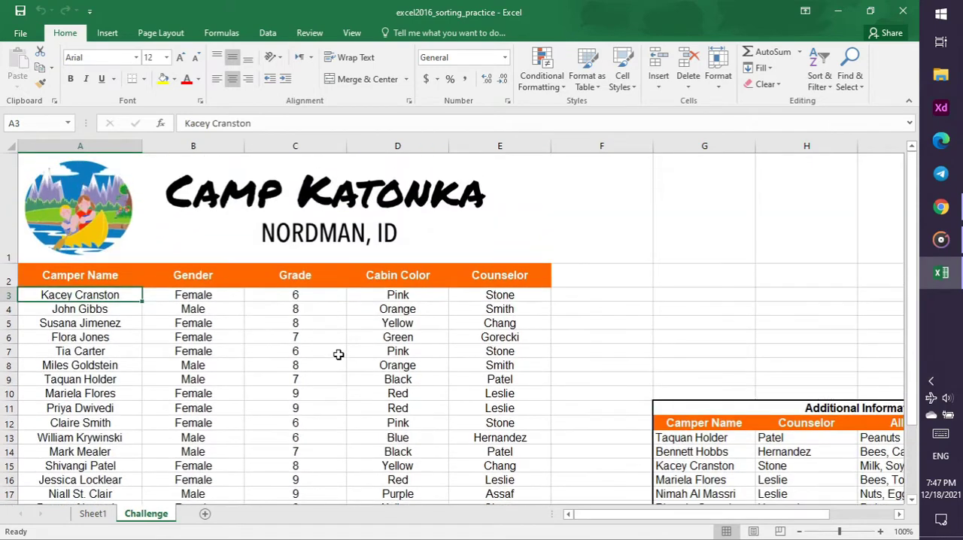
Pause the tutorial video in Chrome at the custom sort settings for the Grade column, and return to Excel
{"action": "left_click", "coordinate": [941, 207]}
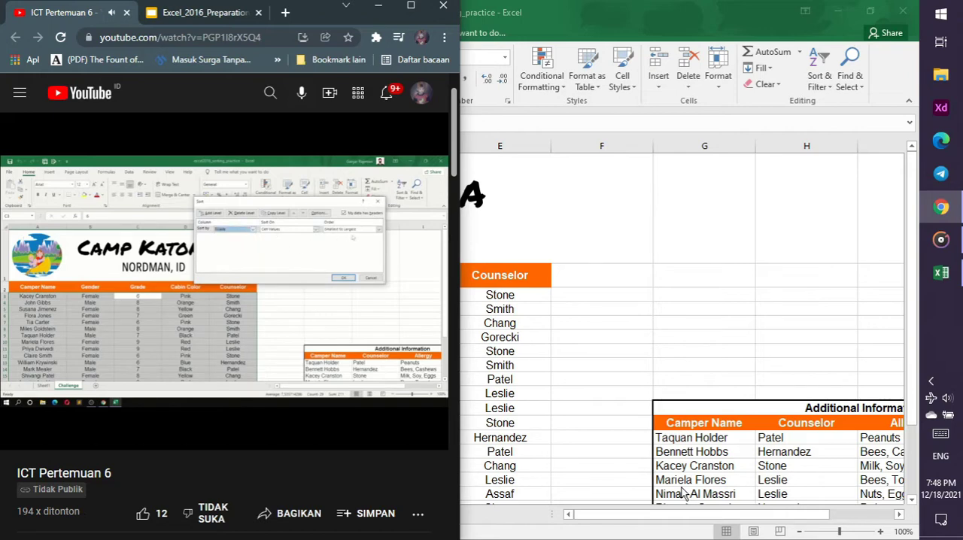
{"action": "left_click", "coordinate": [384, 327]}
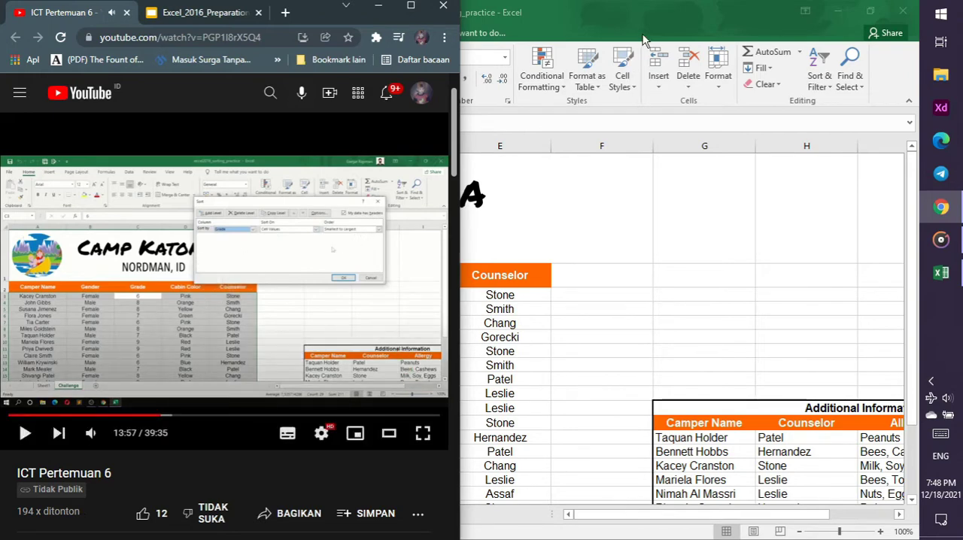
{"action": "left_click", "coordinate": [644, 26]}
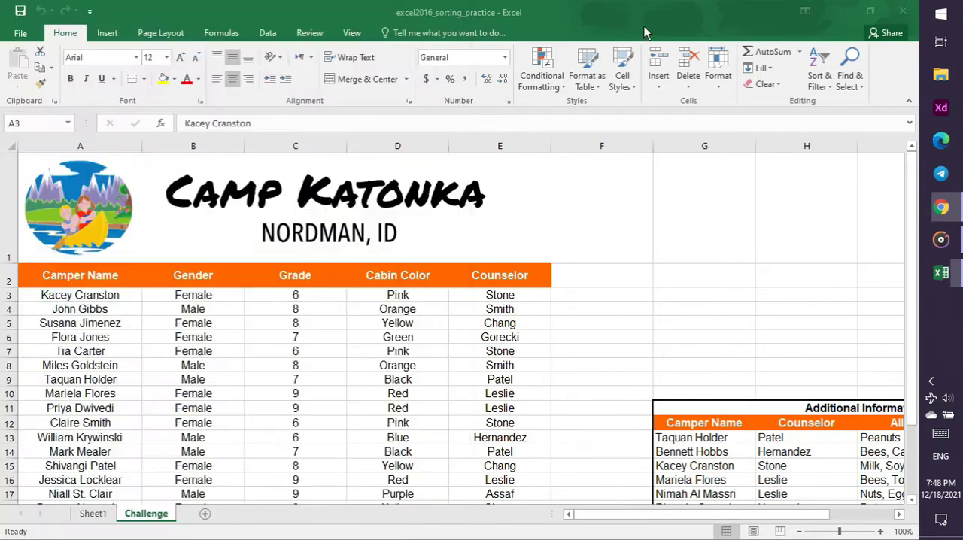
Start a custom sort from the Grade column, expand the selection to the whole camper table, and set it to sort by Grade
{"action": "left_click", "coordinate": [317, 146]}
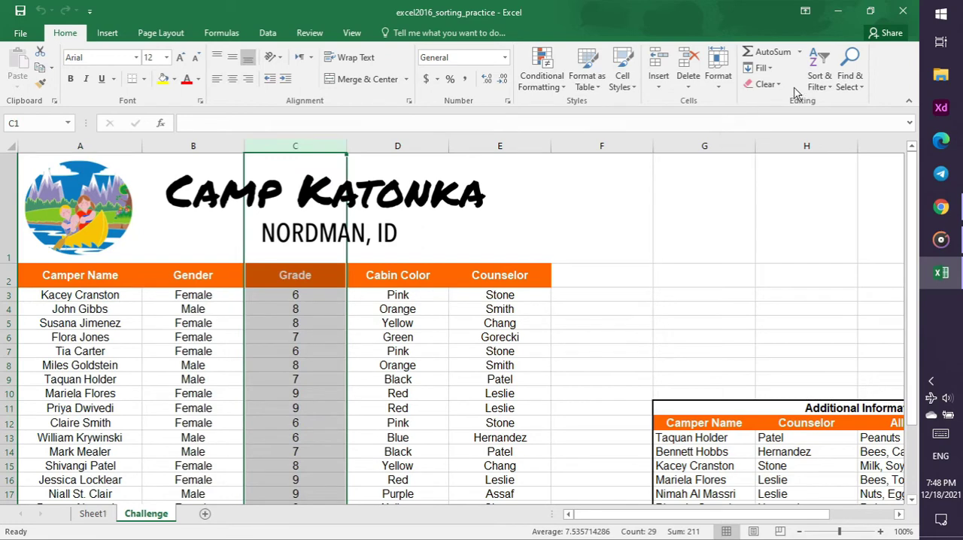
{"action": "left_click", "coordinate": [819, 78]}
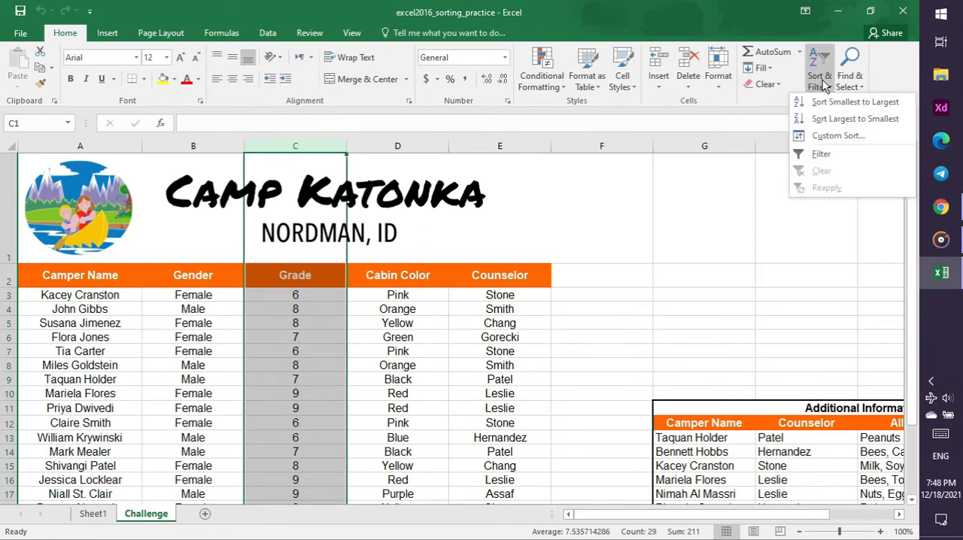
{"action": "left_click", "coordinate": [830, 138]}
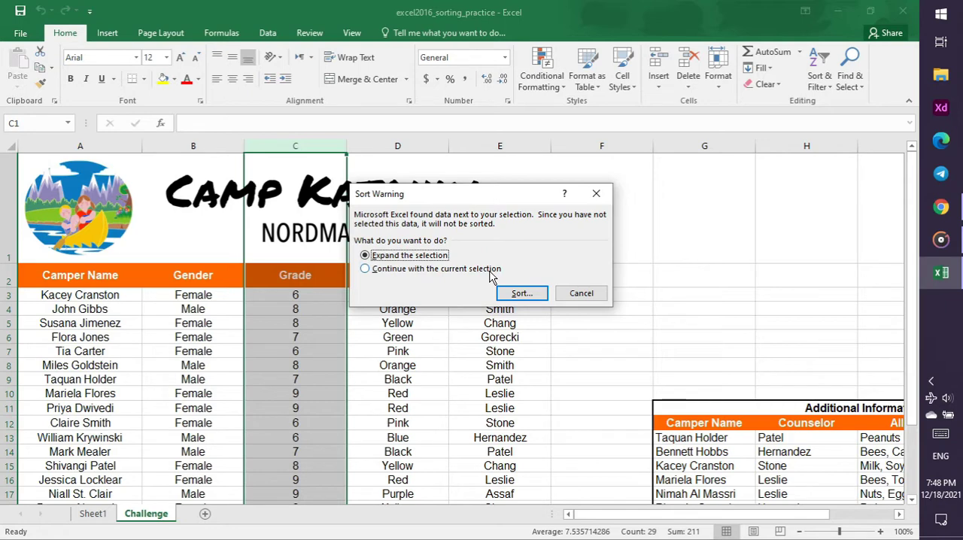
{"action": "left_click", "coordinate": [521, 294]}
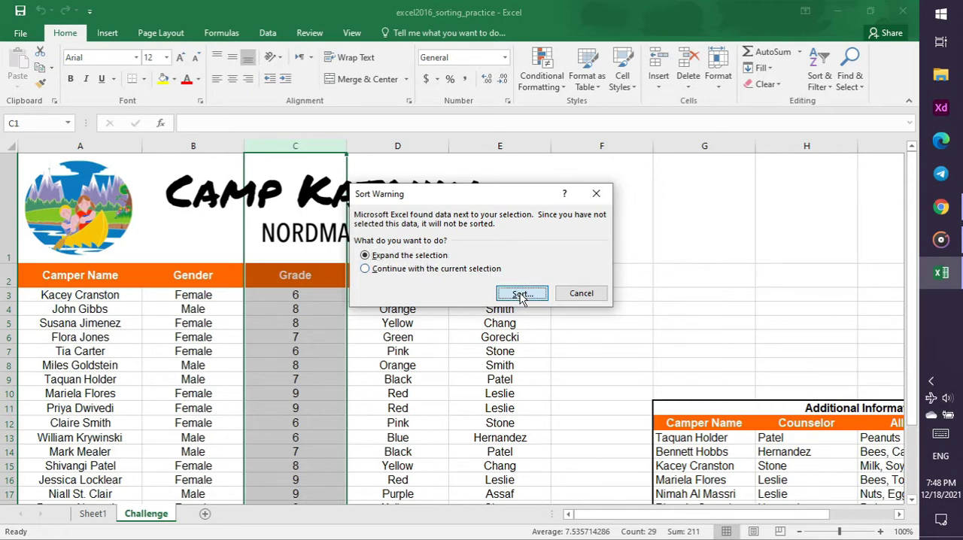
{"action": "left_click", "coordinate": [401, 230]}
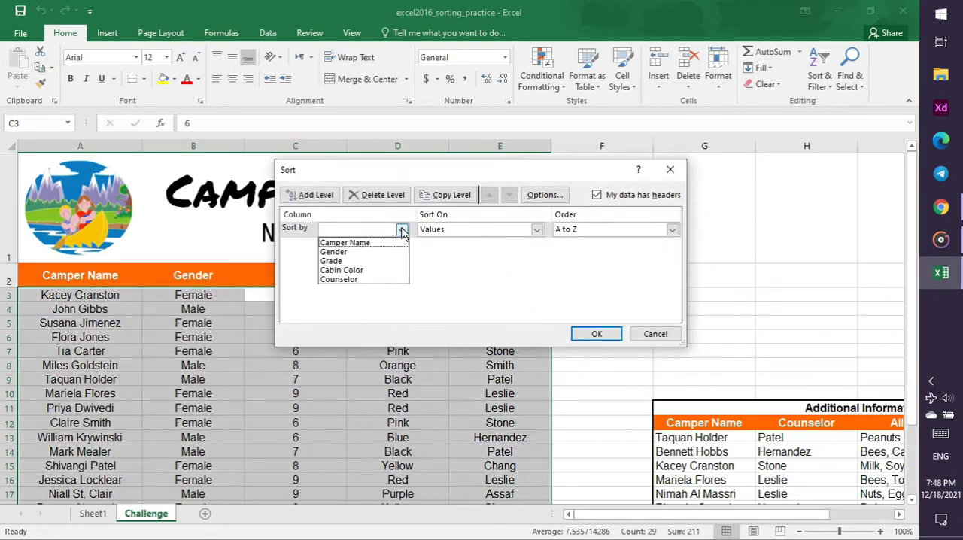
{"action": "left_click", "coordinate": [389, 262]}
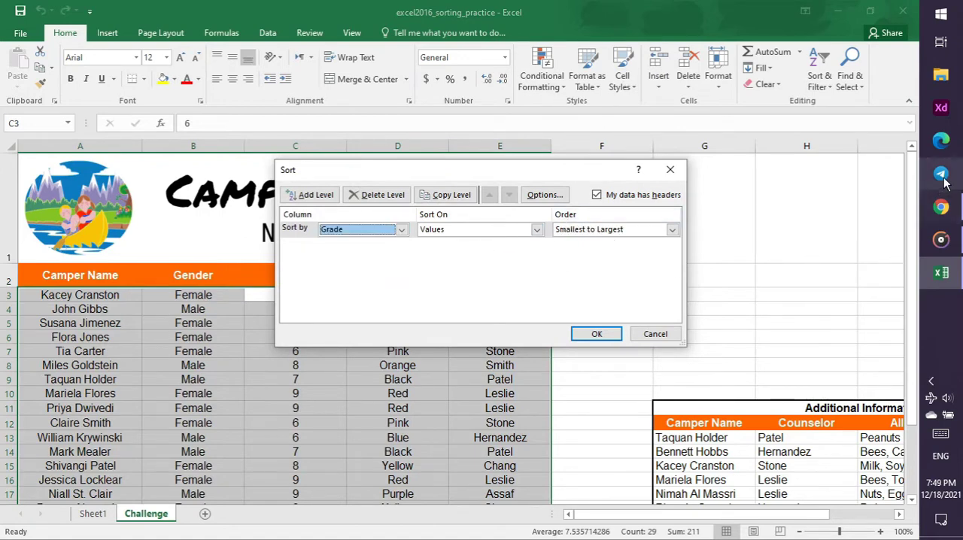
Switch to Chrome, play the tutorial video to see how a second sort level is added, and return to Excel
{"action": "left_click", "coordinate": [950, 210]}
{"action": "left_click", "coordinate": [202, 13]}
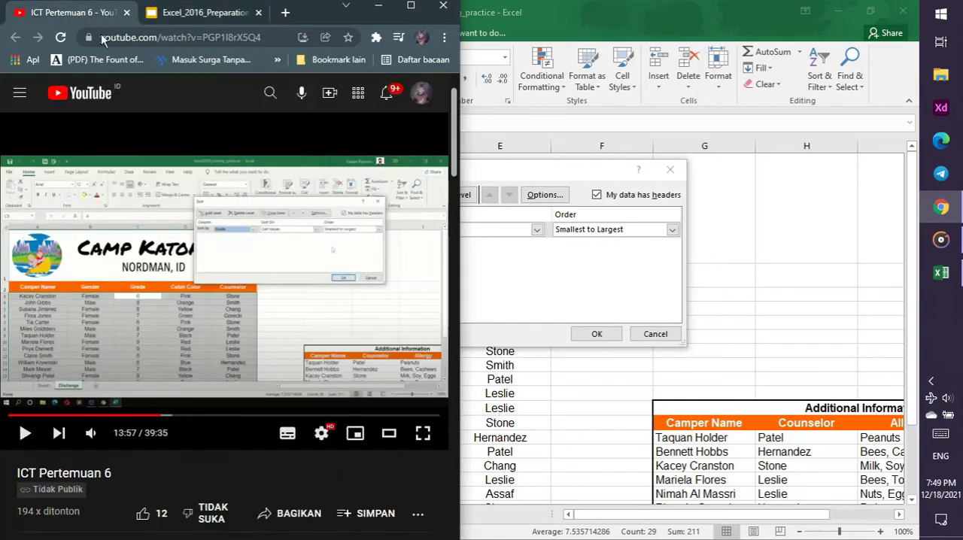
{"action": "left_click", "coordinate": [71, 13]}
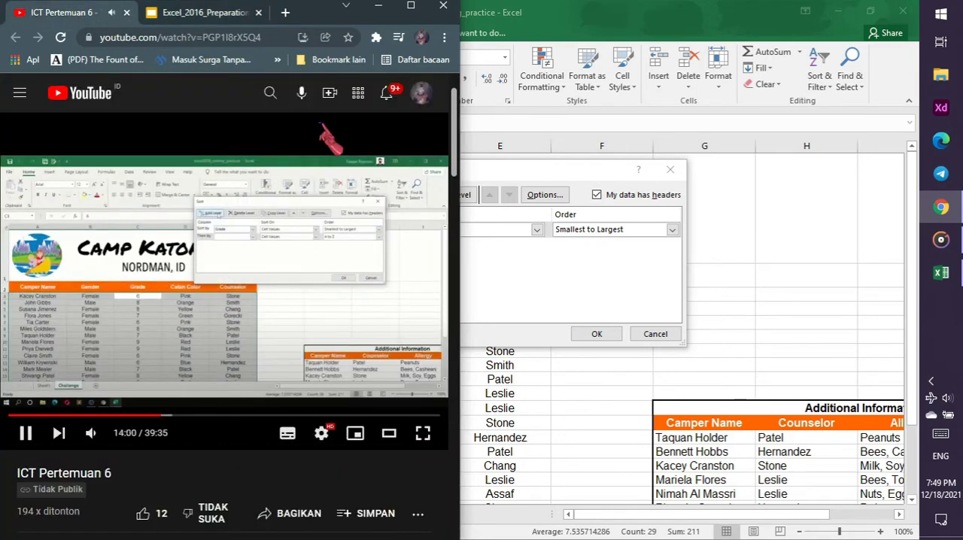
{"action": "left_click", "coordinate": [557, 174]}
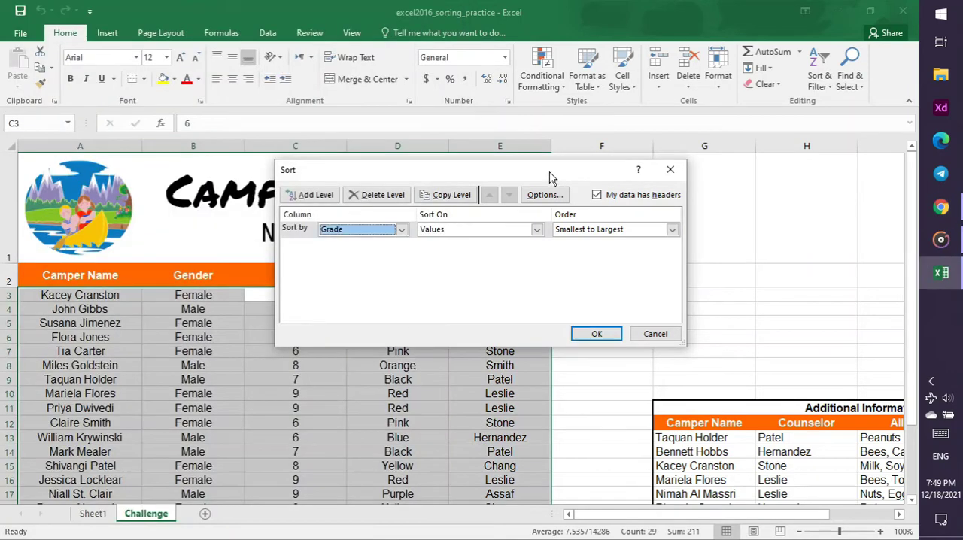
Add a second sort level by Camper Name, A to Z, checking the tutorial video in Chrome, and apply the sort
{"action": "left_click", "coordinate": [319, 195]}
{"action": "left_click", "coordinate": [942, 208]}
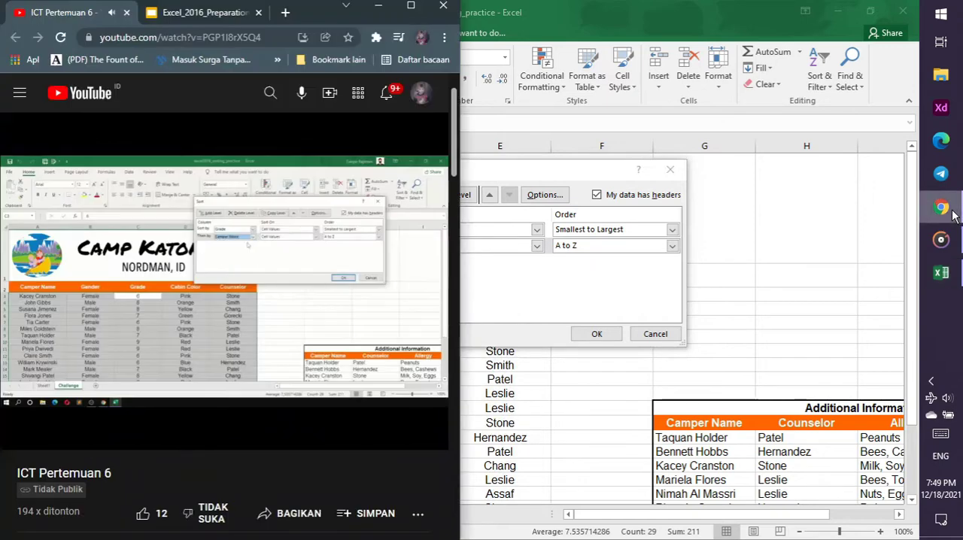
{"action": "left_click", "coordinate": [497, 181]}
{"action": "left_click", "coordinate": [402, 246]}
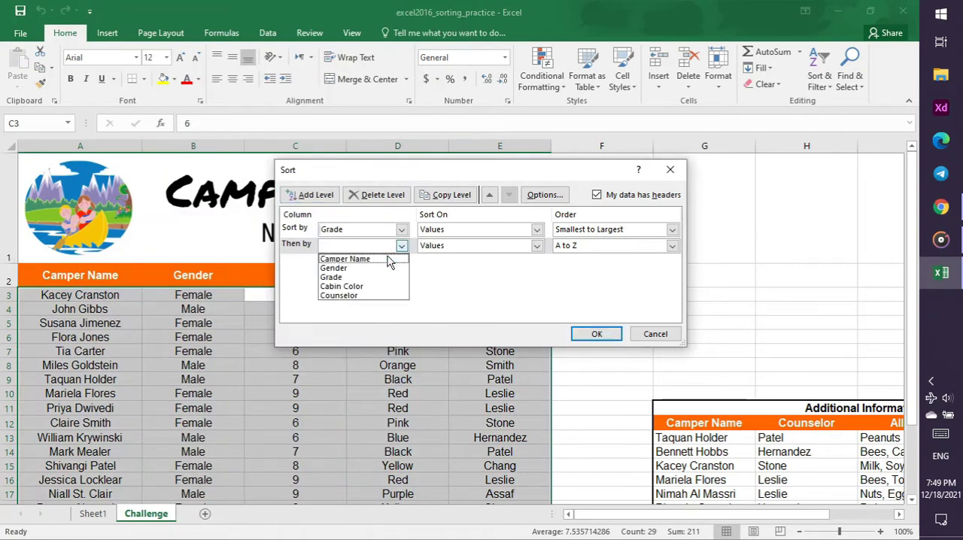
{"action": "left_click", "coordinate": [387, 259]}
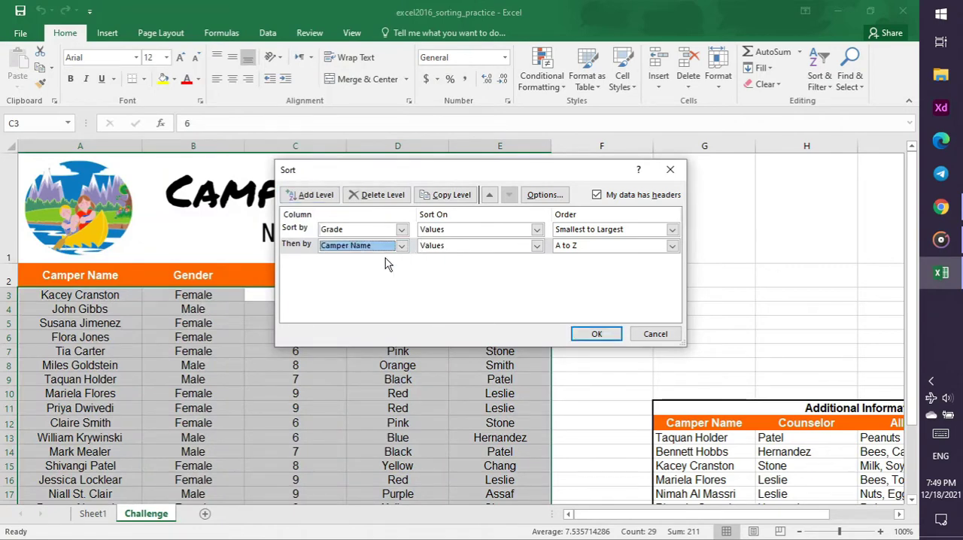
{"action": "left_click", "coordinate": [597, 334]}
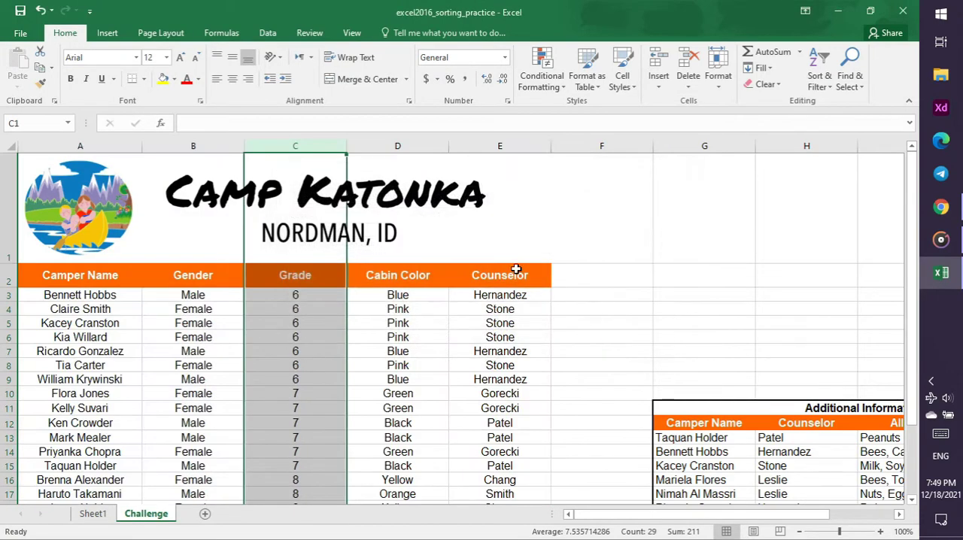
Look through the sorted camper list and follow the tutorial video in Chrome up to sorting the Additional Information table
{"action": "scroll", "coordinate": [514, 269], "scroll_direction": "down", "scroll_amount": 2}
{"action": "scroll", "coordinate": [514, 269], "scroll_direction": "up", "scroll_amount": 3}
{"action": "scroll", "coordinate": [515, 269], "scroll_direction": "down", "scroll_amount": 2}
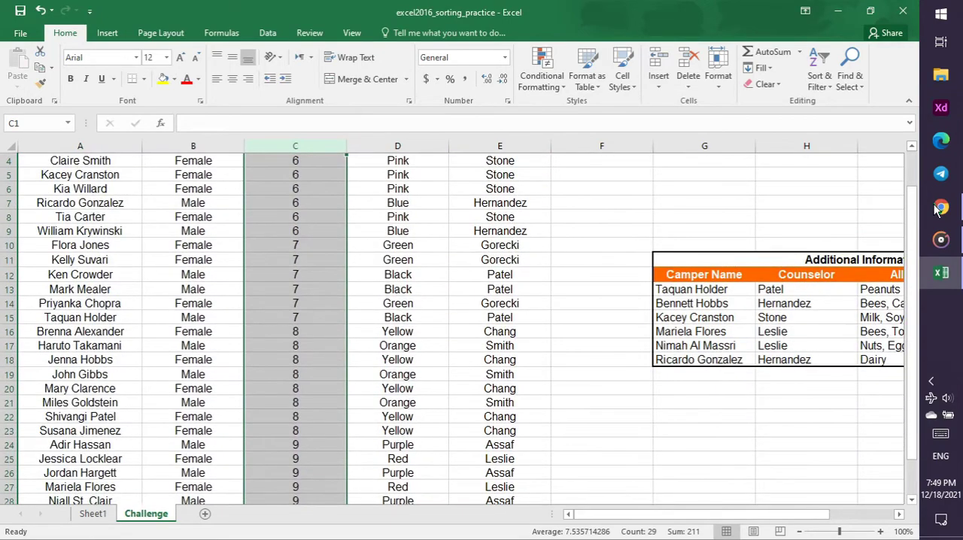
{"action": "left_click", "coordinate": [944, 210]}
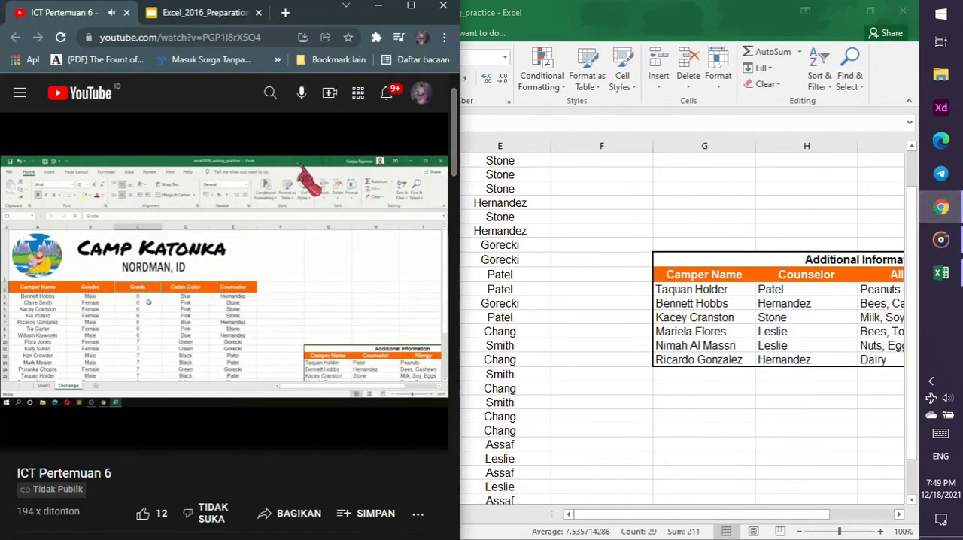
{"action": "left_click", "coordinate": [941, 207]}
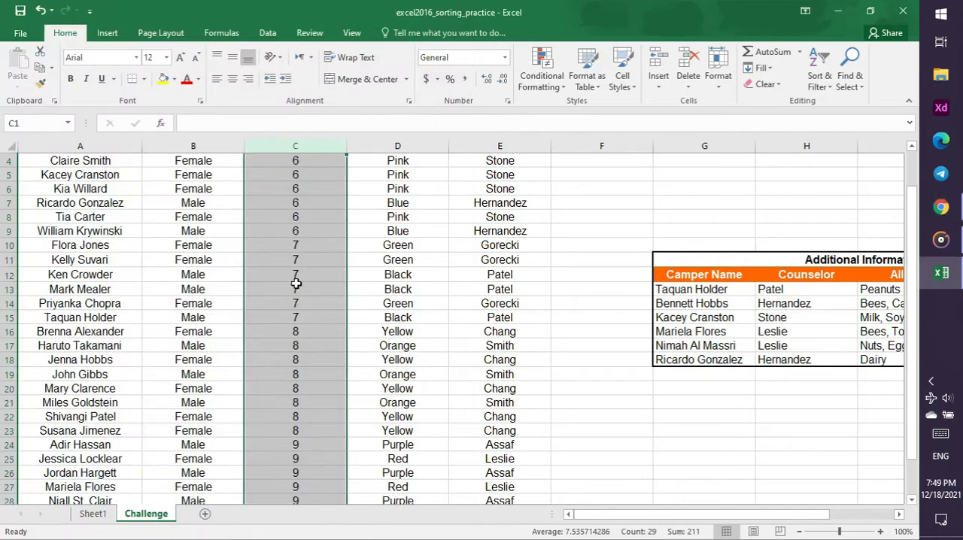
{"action": "scroll", "coordinate": [296, 283], "scroll_direction": "up", "scroll_amount": 2}
{"action": "scroll", "coordinate": [295, 283], "scroll_direction": "down", "scroll_amount": 6}
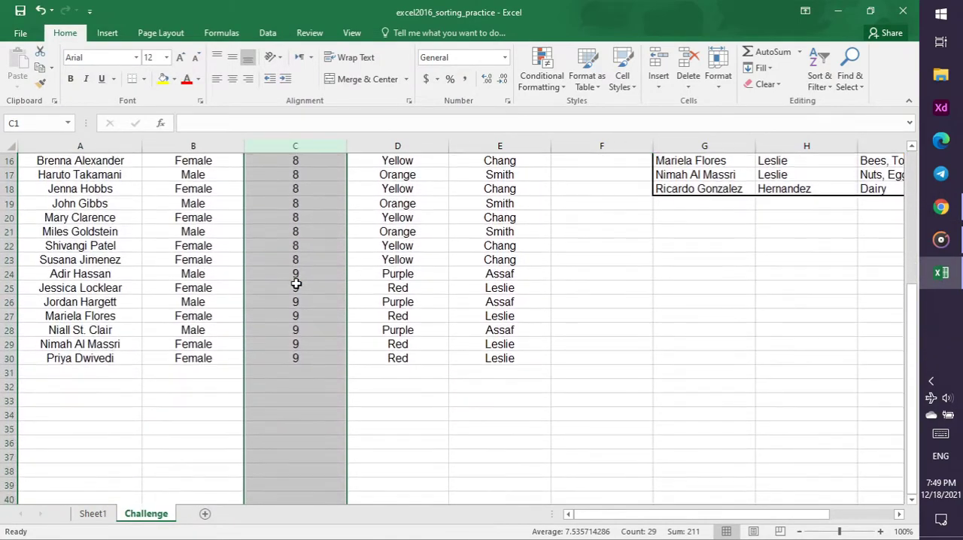
{"action": "scroll", "coordinate": [296, 283], "scroll_direction": "up", "scroll_amount": 6}
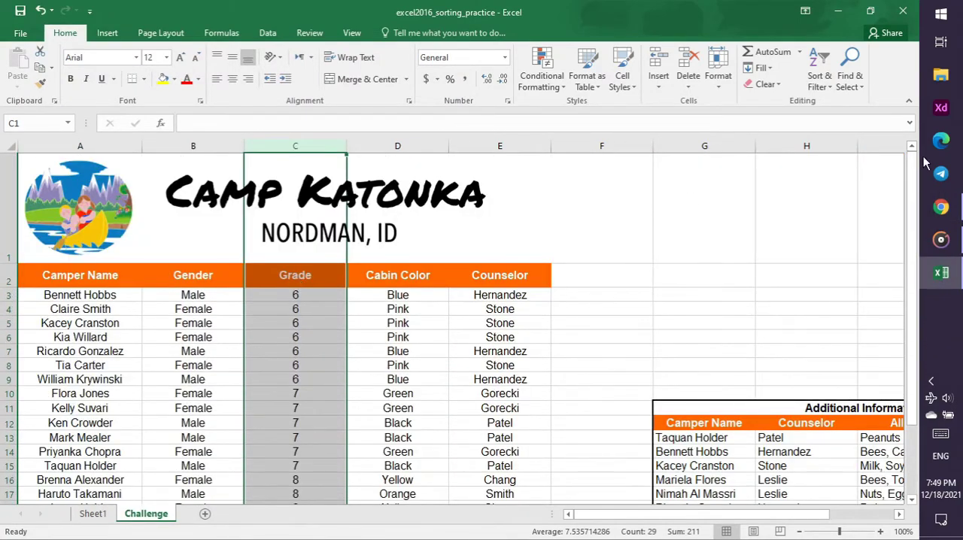
{"action": "left_click", "coordinate": [942, 208]}
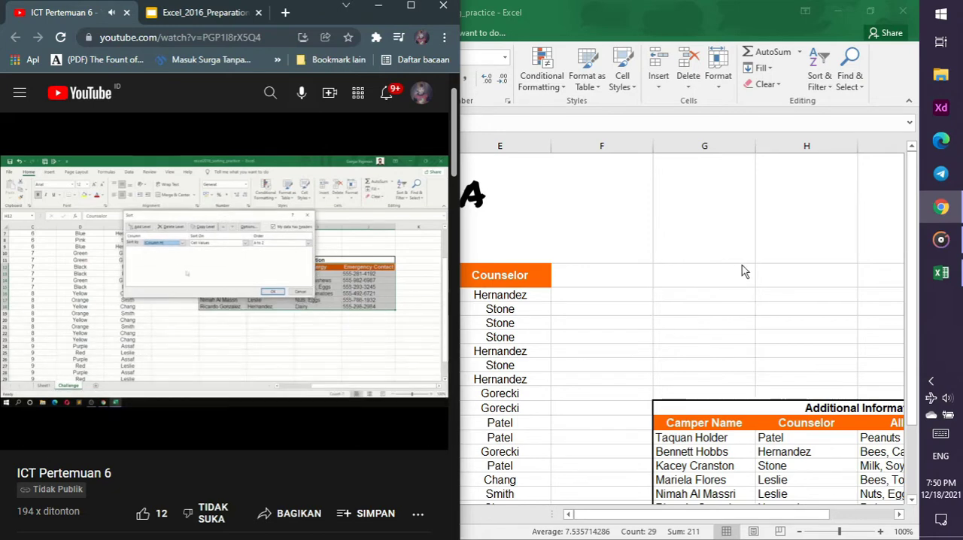
Return to Excel and try to custom sort the Additional Information table by column H values, A to Z
{"action": "left_click", "coordinate": [822, 360]}
{"action": "left_click_drag", "start_coordinate": [771, 515], "coordinate": [834, 516]}
{"action": "left_click", "coordinate": [546, 147]}
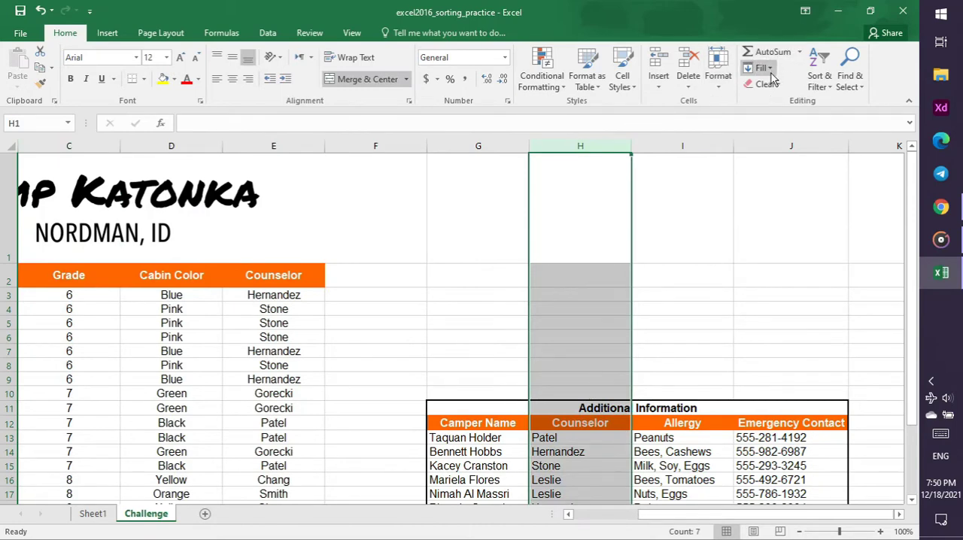
{"action": "left_click", "coordinate": [819, 64]}
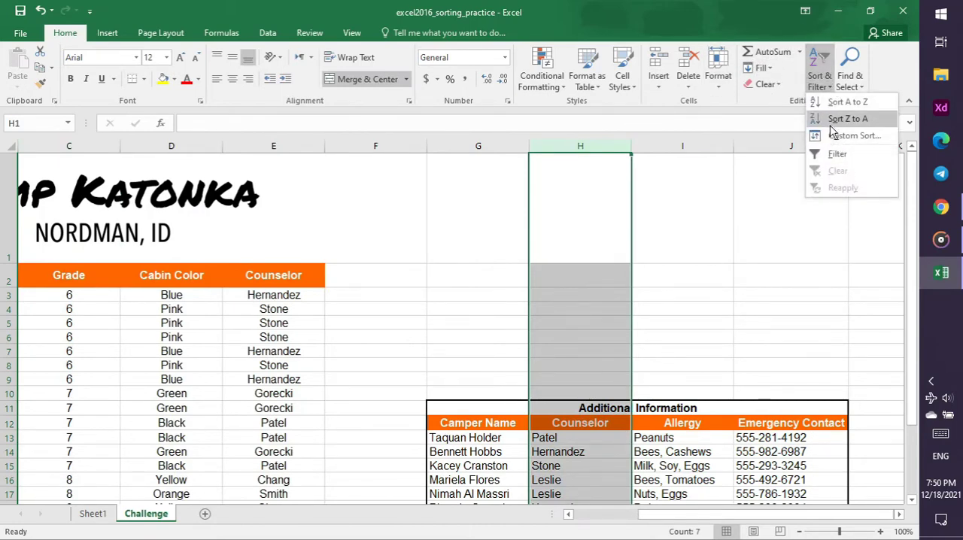
{"action": "left_click", "coordinate": [835, 136]}
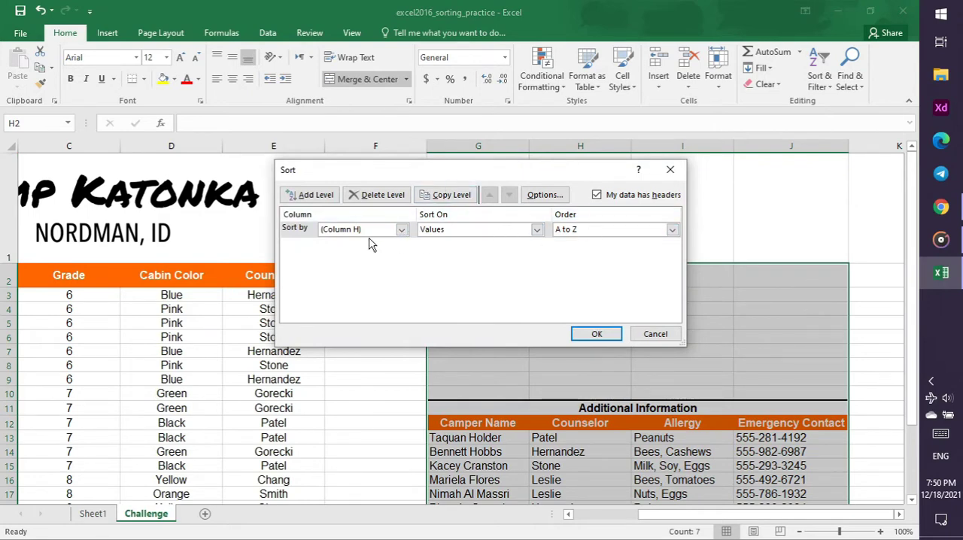
{"action": "left_click", "coordinate": [609, 333]}
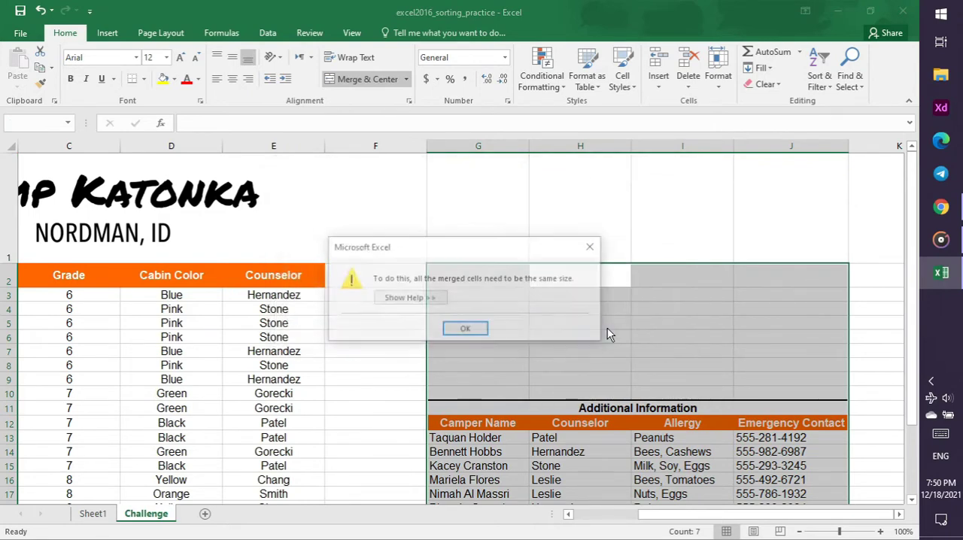
{"action": "left_click", "coordinate": [590, 249]}
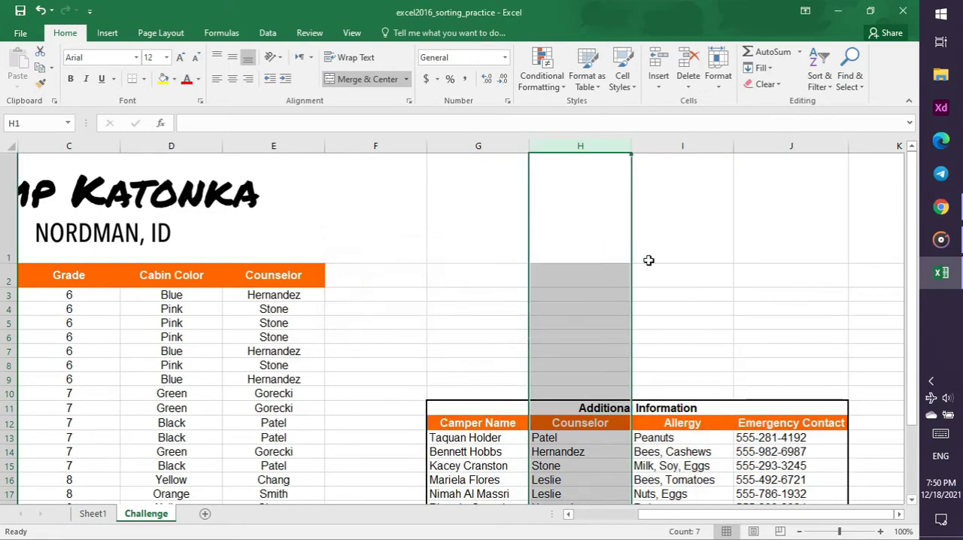
Retry the column H custom sort, checking the choices for what to sort on and which column to sort by
{"action": "left_click", "coordinate": [819, 83]}
{"action": "left_click", "coordinate": [830, 133]}
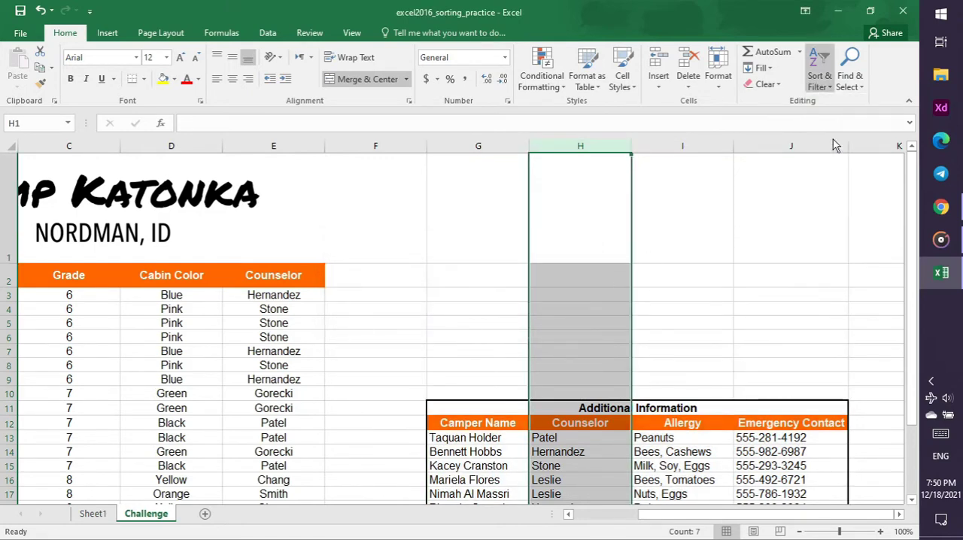
{"action": "left_click", "coordinate": [536, 230]}
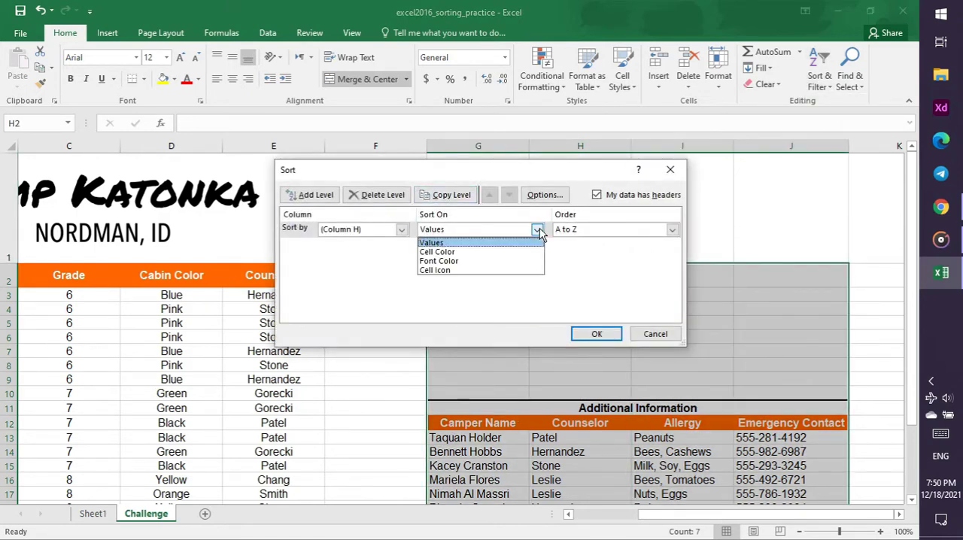
{"action": "left_click", "coordinate": [539, 232]}
{"action": "left_click", "coordinate": [401, 229]}
{"action": "left_click", "coordinate": [398, 244]}
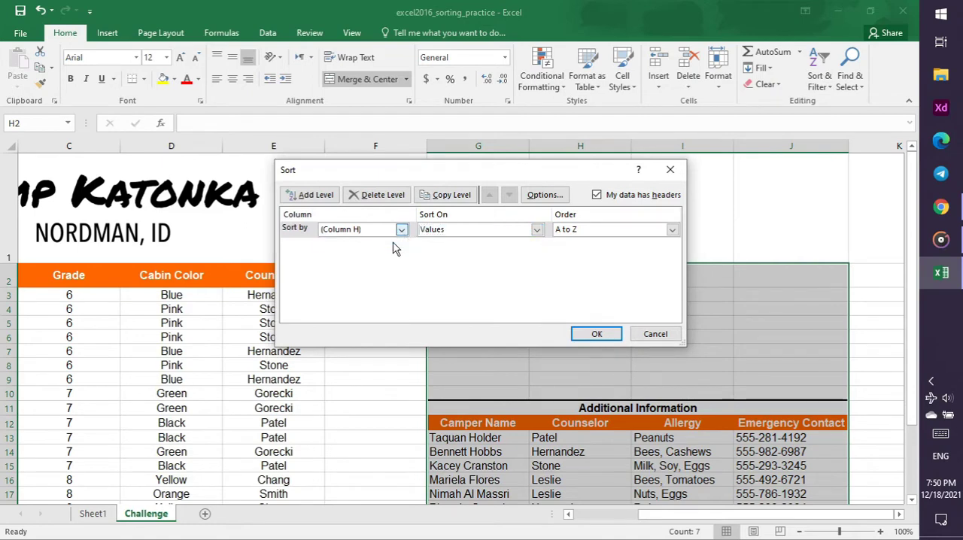
{"action": "left_click", "coordinate": [591, 335]}
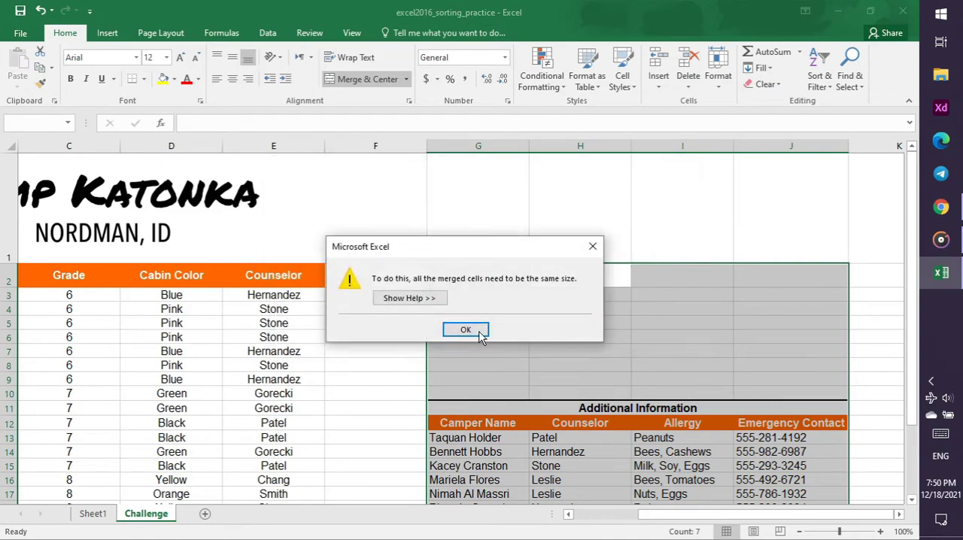
{"action": "left_click", "coordinate": [473, 330]}
Rewind the tutorial video in Chrome to about 15:32 to review the sorted Additional Information table, and return to Excel
{"action": "scroll", "coordinate": [588, 297], "scroll_direction": "down", "scroll_amount": 2}
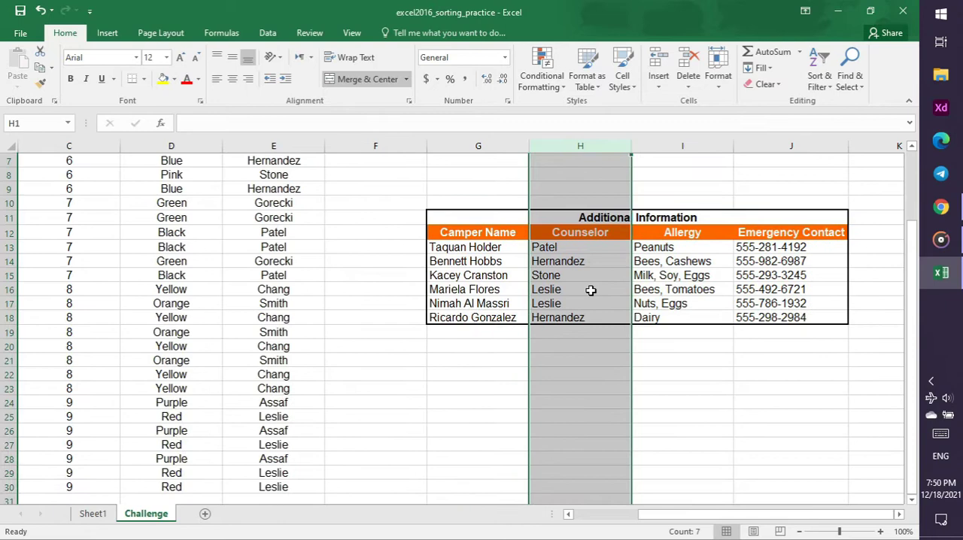
{"action": "left_click", "coordinate": [942, 207]}
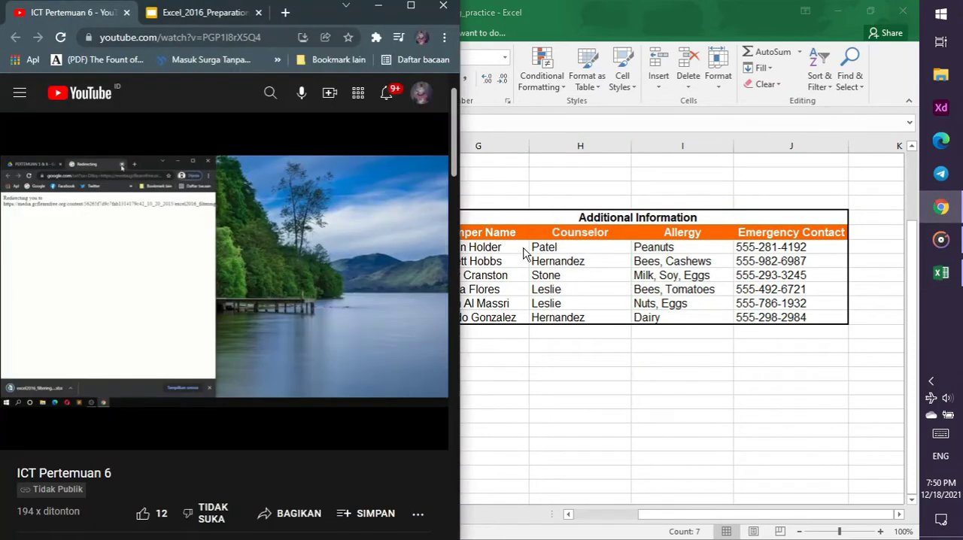
{"action": "left_click", "coordinate": [214, 12]}
{"action": "left_click", "coordinate": [55, 12]}
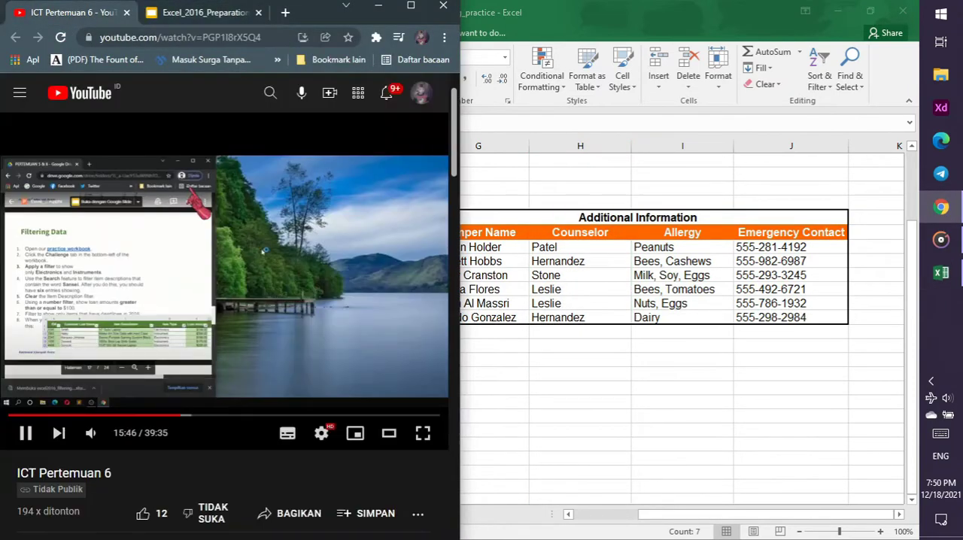
{"action": "key", "text": "Left"}
{"action": "key", "text": "Left"}
{"action": "key", "text": "Left"}
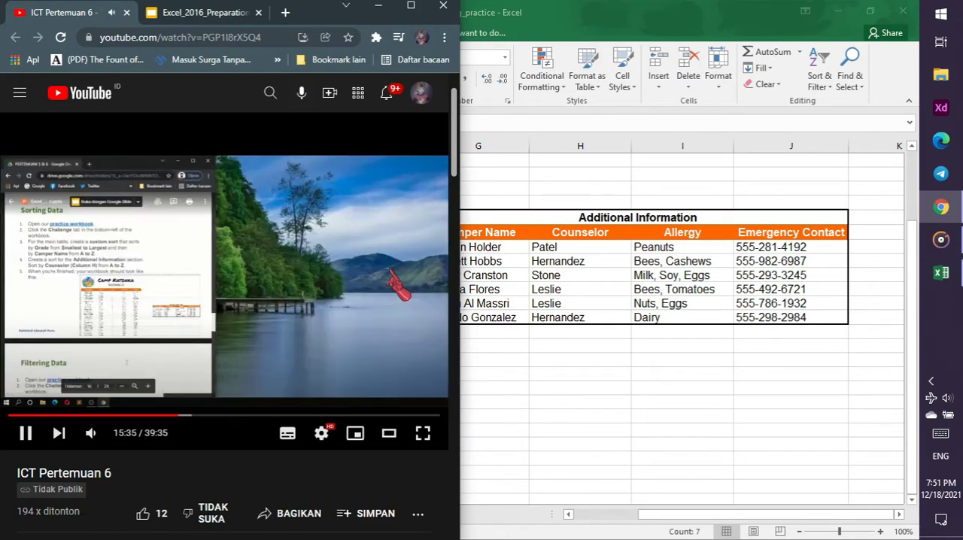
{"action": "key", "text": "Left"}
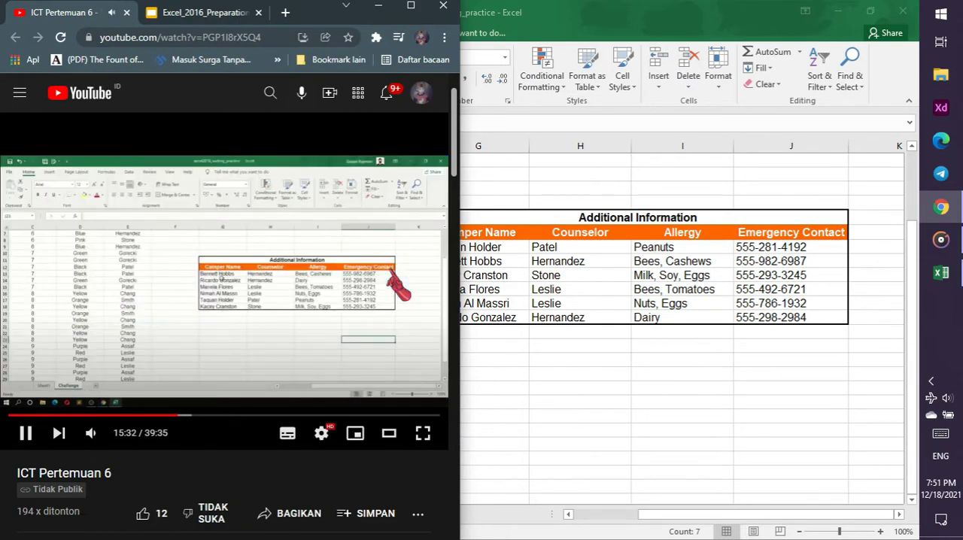
{"action": "left_click", "coordinate": [354, 280]}
{"action": "left_click", "coordinate": [577, 298]}
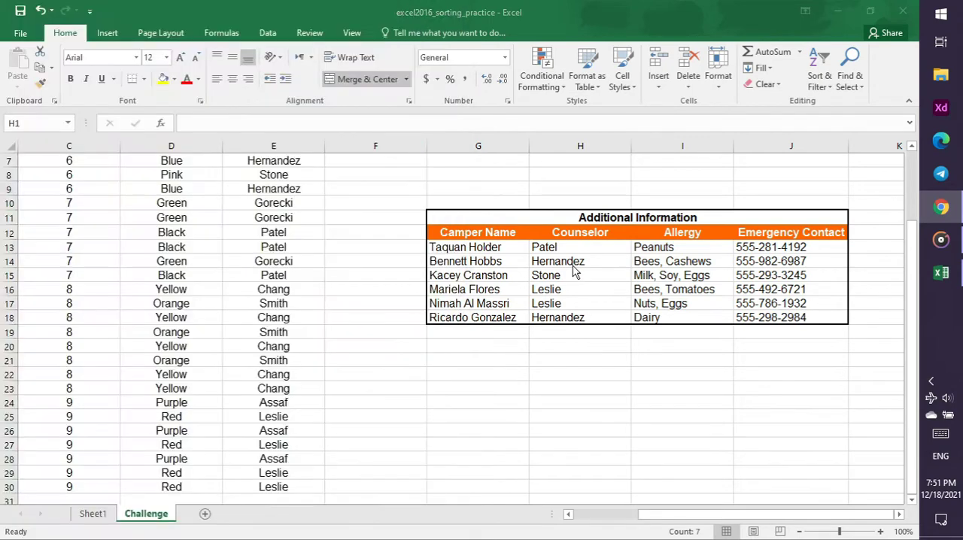
Try again to custom sort the Additional Information table by column H values, A to Z, with the entire column selected
{"action": "left_click", "coordinate": [827, 89]}
{"action": "left_click", "coordinate": [843, 137]}
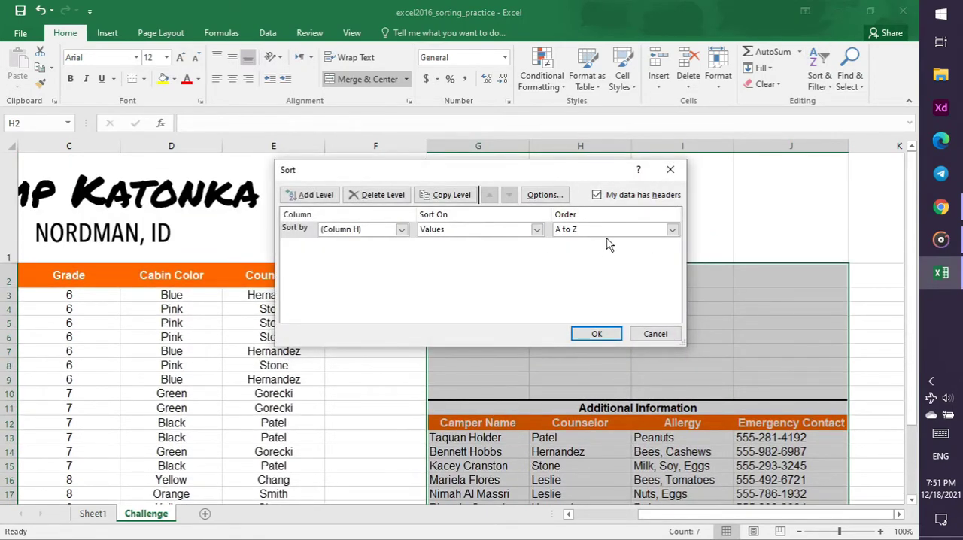
{"action": "left_click", "coordinate": [672, 230]}
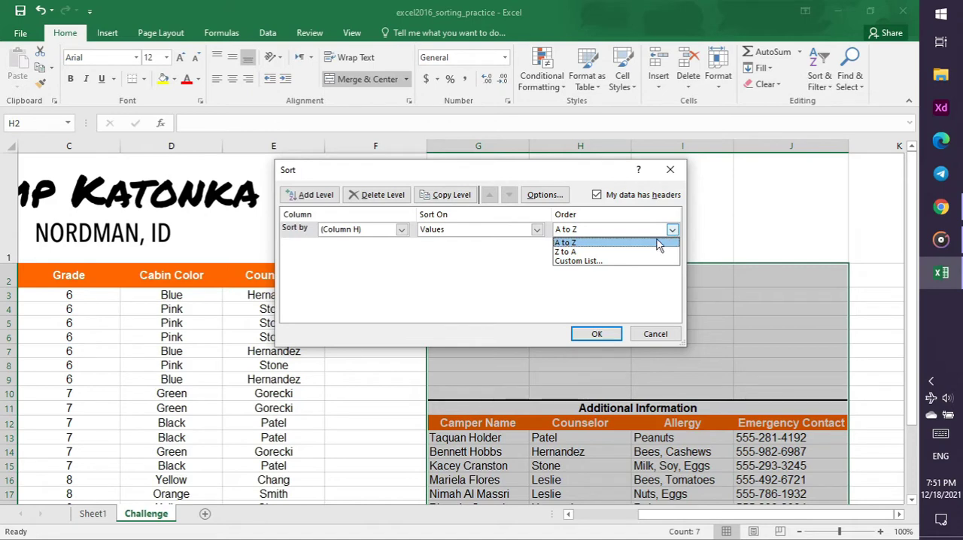
{"action": "left_click", "coordinate": [657, 240]}
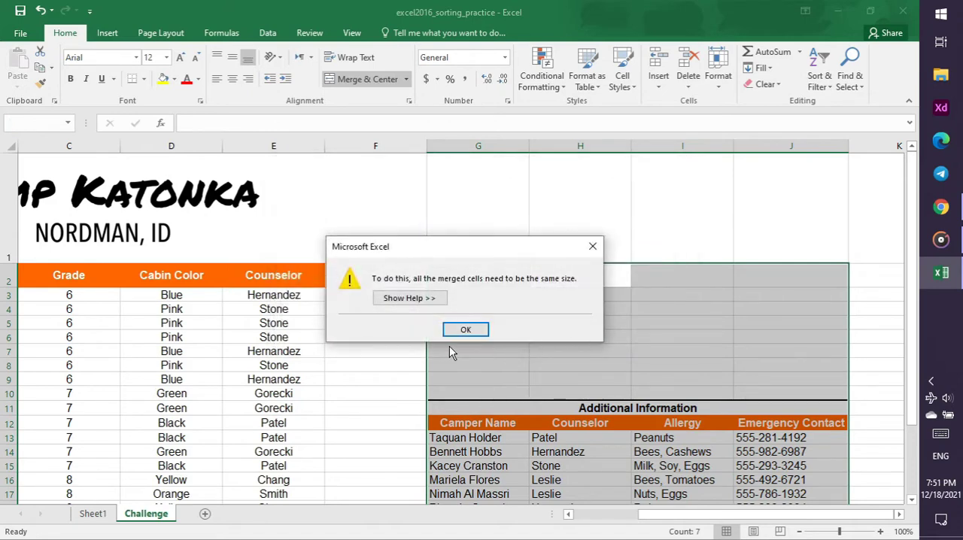
{"action": "left_click", "coordinate": [470, 329]}
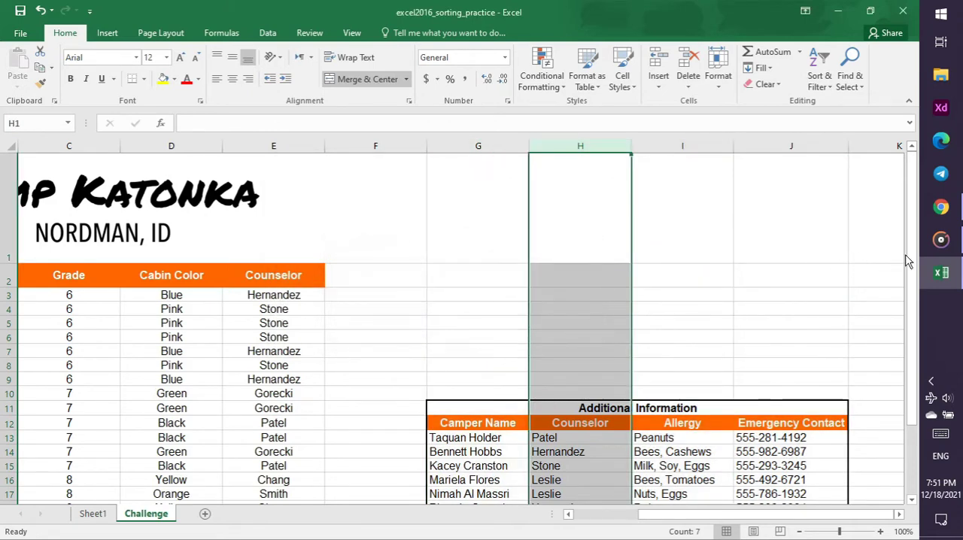
Switch to the tutorial video in Chrome and review how the Additional Information table is selected for sorting
{"action": "left_click", "coordinate": [941, 207]}
{"action": "left_click", "coordinate": [170, 416]}
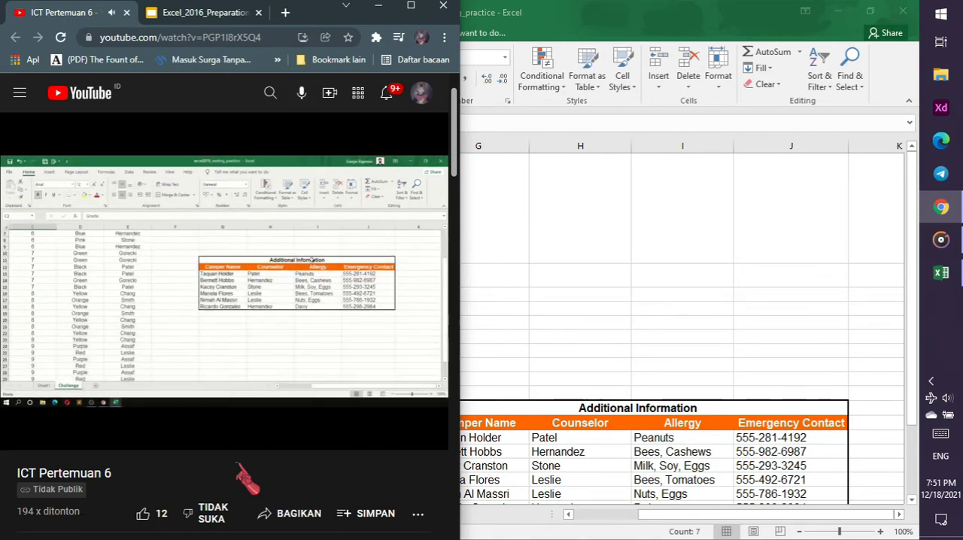
{"action": "key", "text": "Right"}
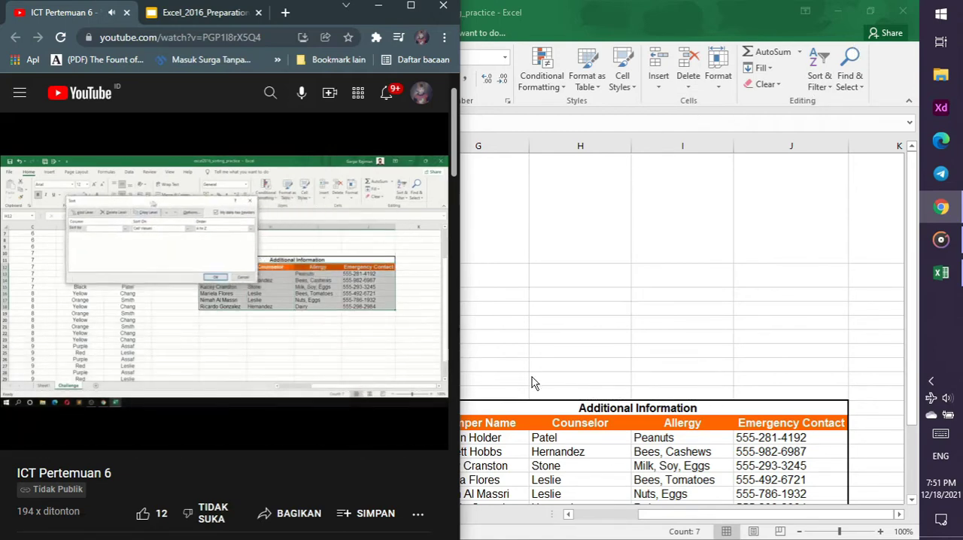
In Excel, custom sort the Additional Information table from its Counselor header cell H12 by column H values, A to Z
{"action": "left_click", "coordinate": [580, 423]}
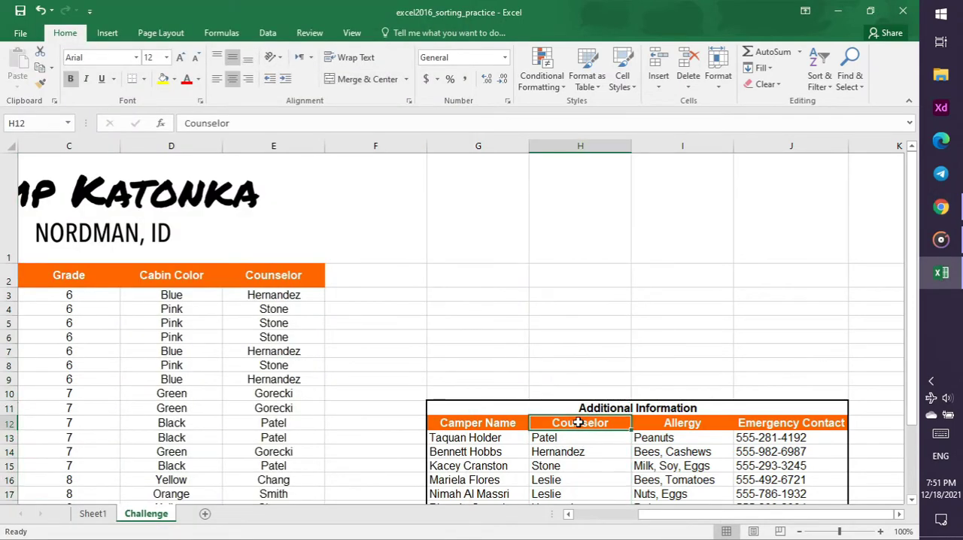
{"action": "left_click", "coordinate": [821, 79]}
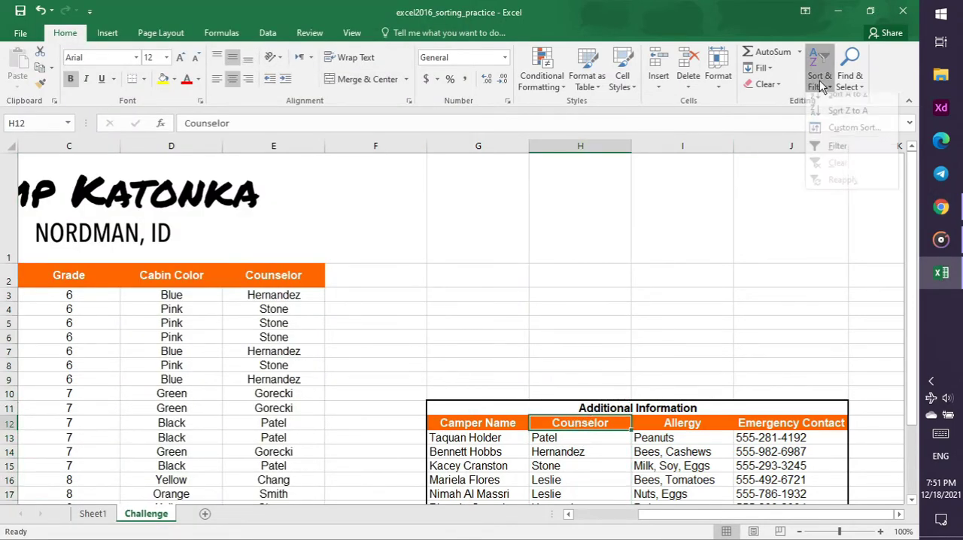
{"action": "left_click", "coordinate": [845, 138]}
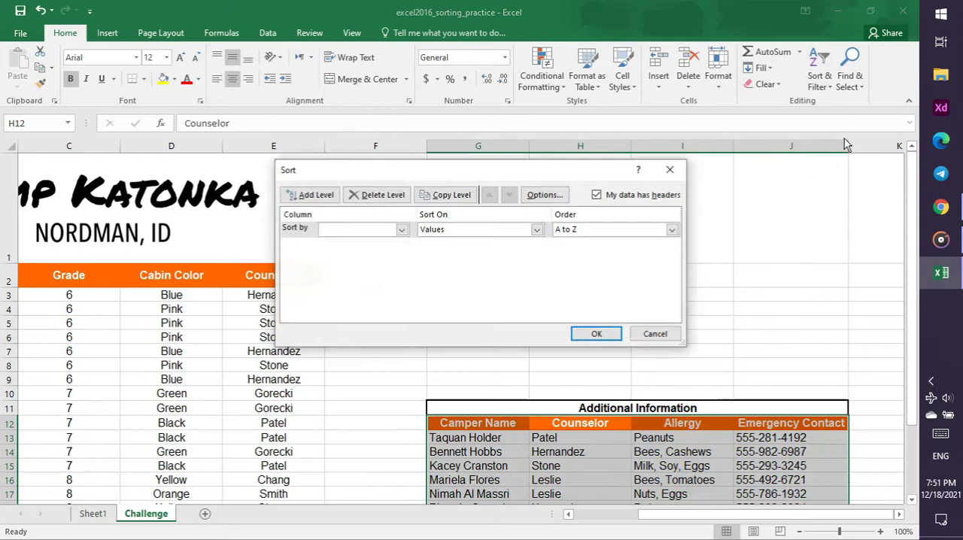
{"action": "left_click", "coordinate": [400, 229]}
{"action": "left_click", "coordinate": [391, 253]}
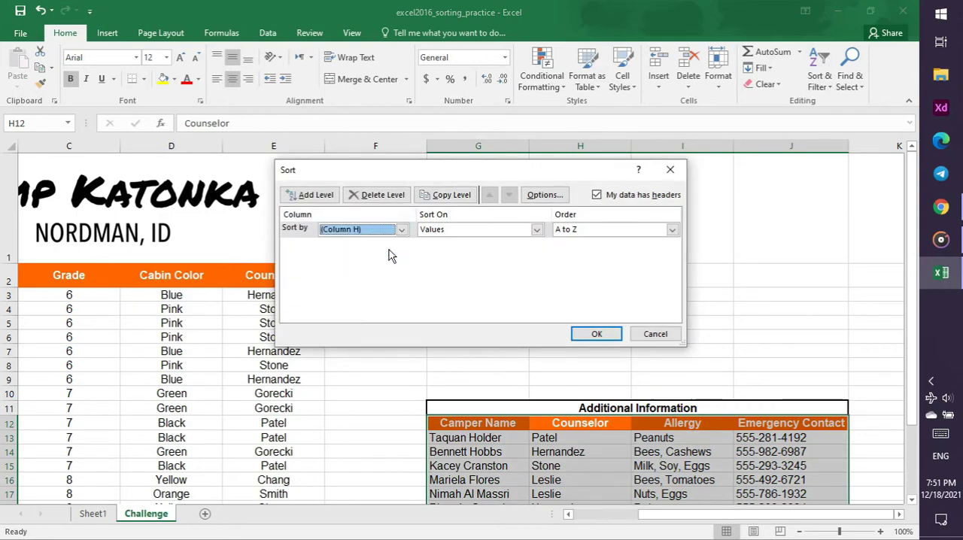
{"action": "left_click", "coordinate": [597, 335]}
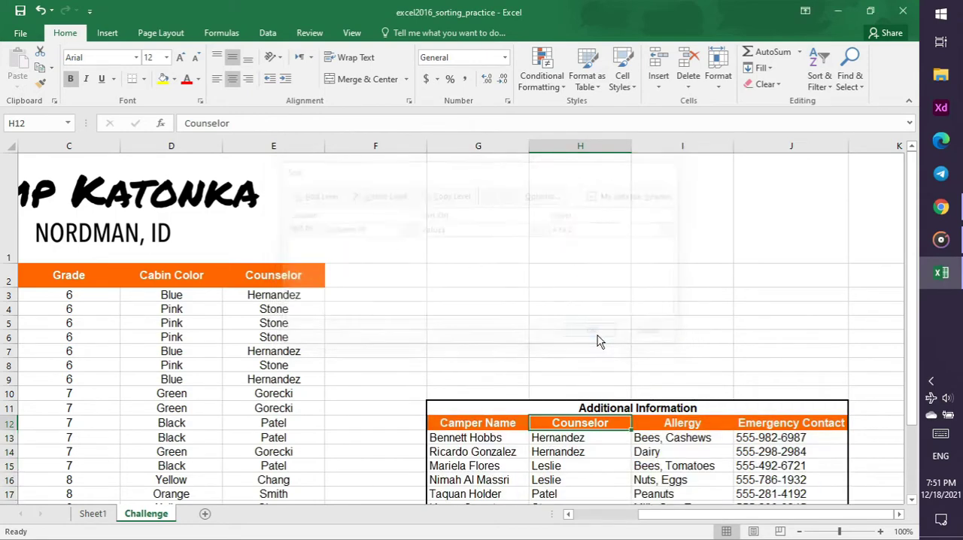
{"action": "scroll", "coordinate": [613, 296], "scroll_direction": "down", "scroll_amount": 1}
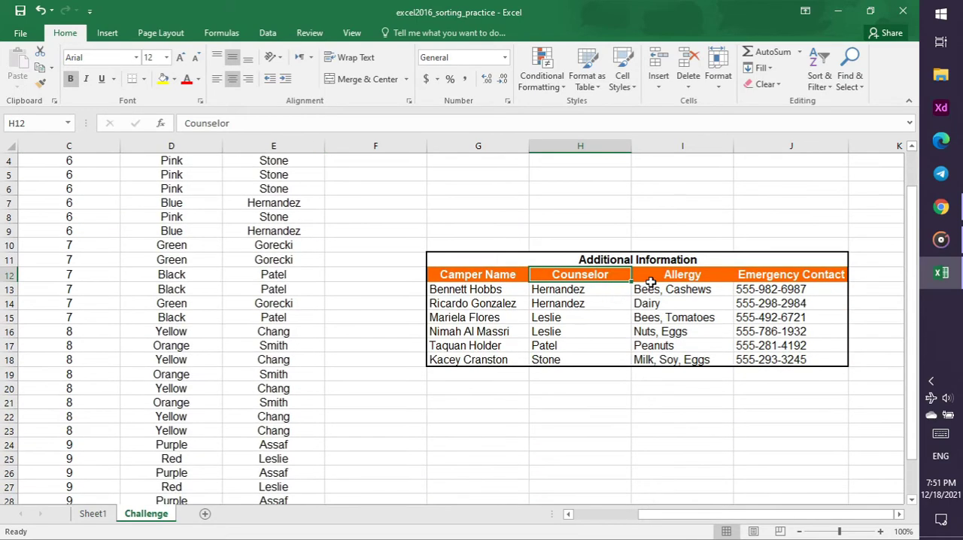
Compare the sorted table with the tutorial video in Chrome, skipping ahead to about 15:29
{"action": "left_click", "coordinate": [941, 207]}
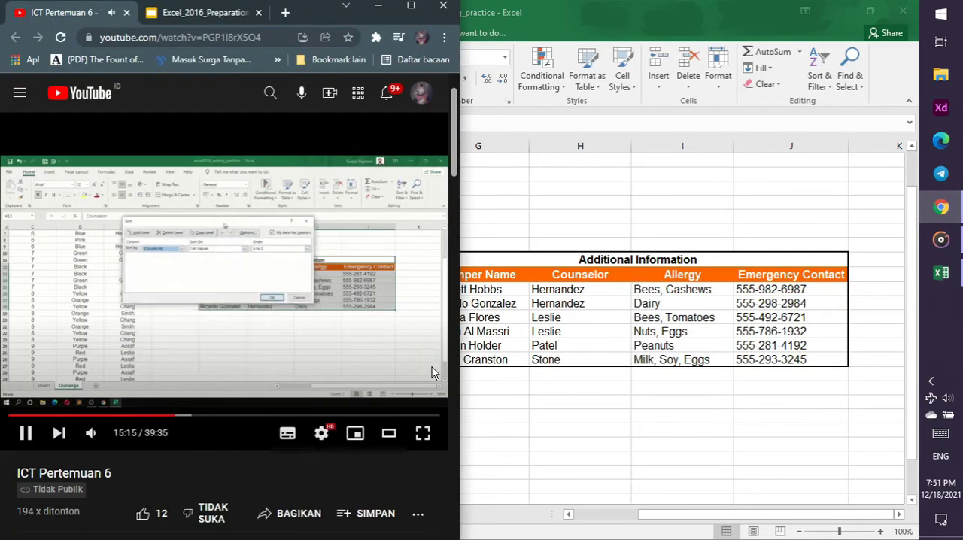
{"action": "key", "text": "Right"}
{"action": "key", "text": "Right"}
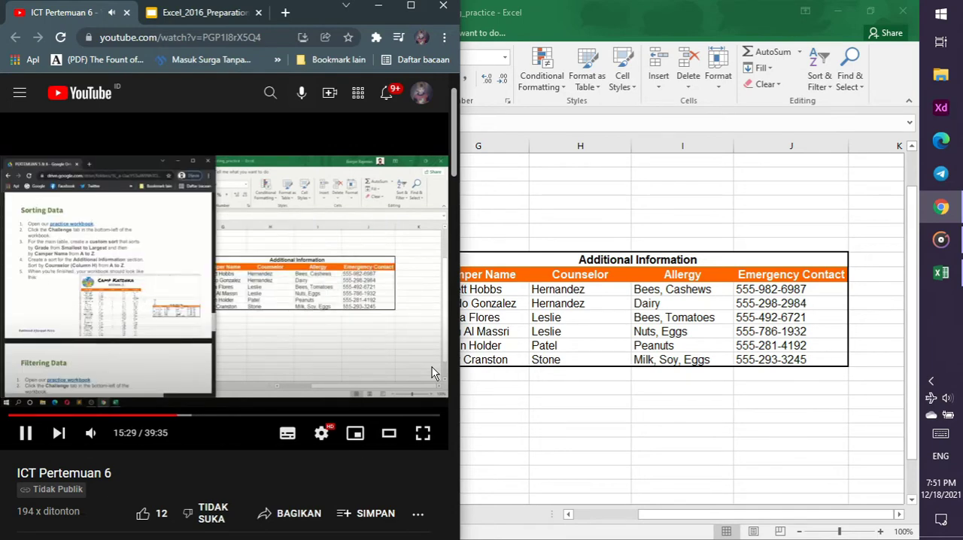
Return to Excel and close the sorting practice workbook, saving its changes
{"action": "left_click", "coordinate": [564, 397]}
{"action": "scroll", "coordinate": [512, 370], "scroll_direction": "up", "scroll_amount": 3}
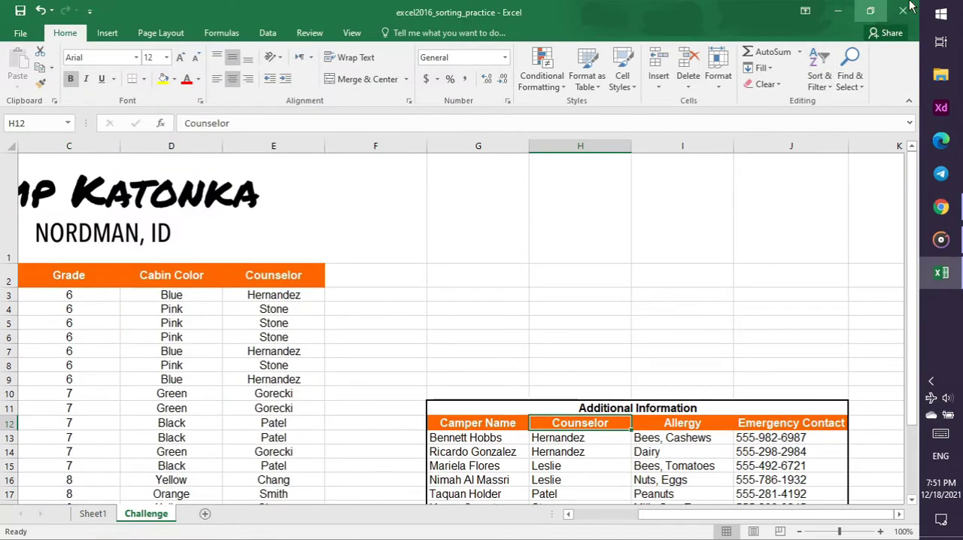
{"action": "left_click", "coordinate": [911, 10]}
{"action": "left_click", "coordinate": [414, 298]}
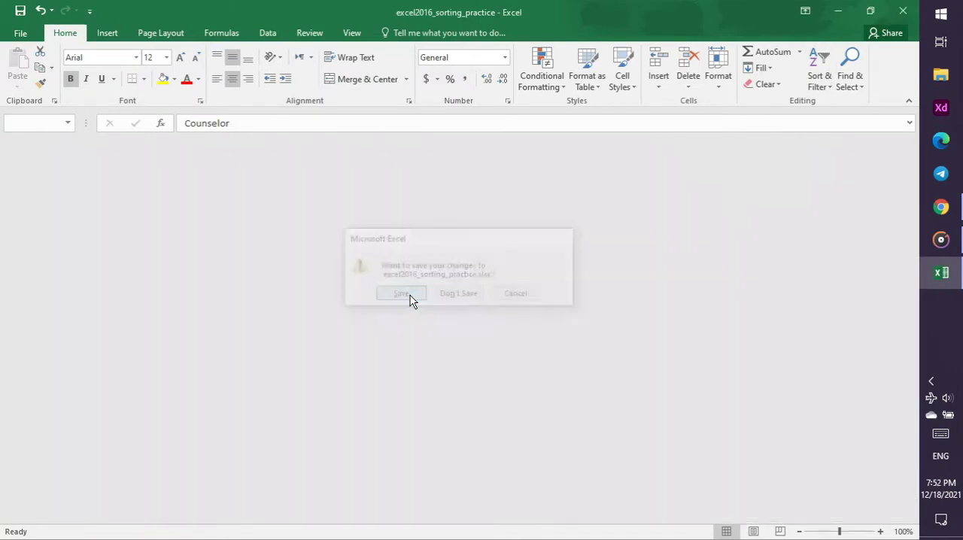
Switch to the Excel_2016_Preparation slides in Chrome and show slide 17, Filtering Data
{"action": "left_click", "coordinate": [197, 13]}
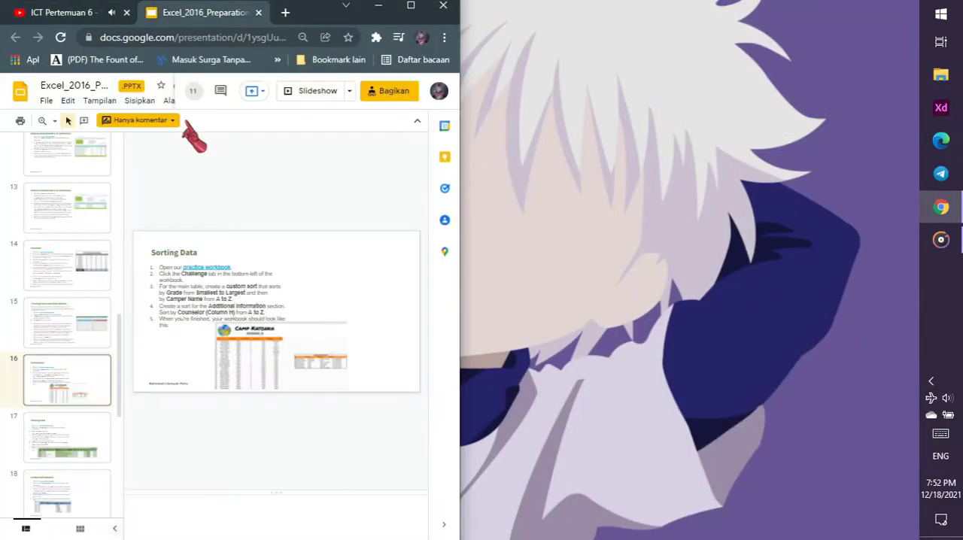
{"action": "scroll", "coordinate": [83, 301], "scroll_direction": "down", "scroll_amount": 1}
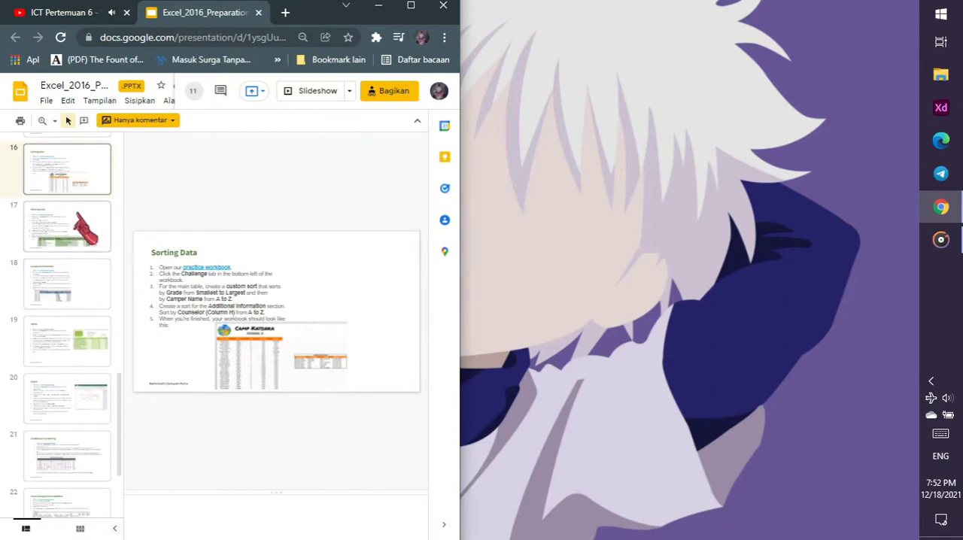
{"action": "left_click", "coordinate": [85, 229]}
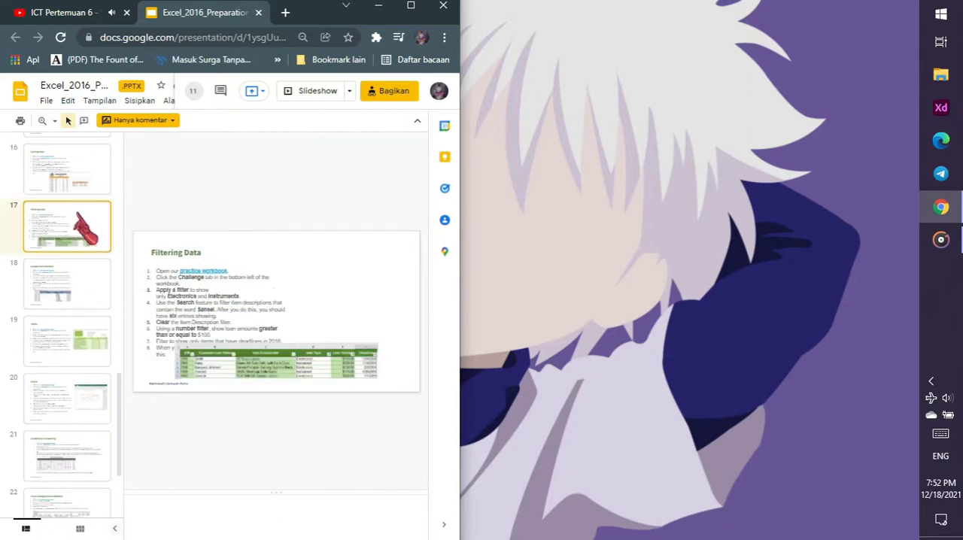
Download the practice workbook linked on the Filtering Data slide, open it in Excel, and enable editing
{"action": "left_click", "coordinate": [217, 271]}
{"action": "left_click", "coordinate": [235, 286]}
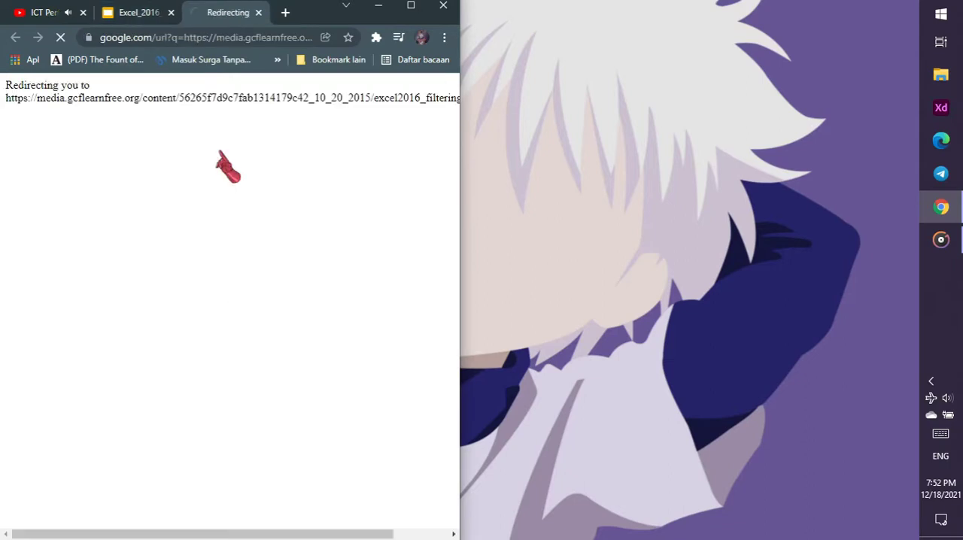
{"action": "left_click", "coordinate": [258, 12]}
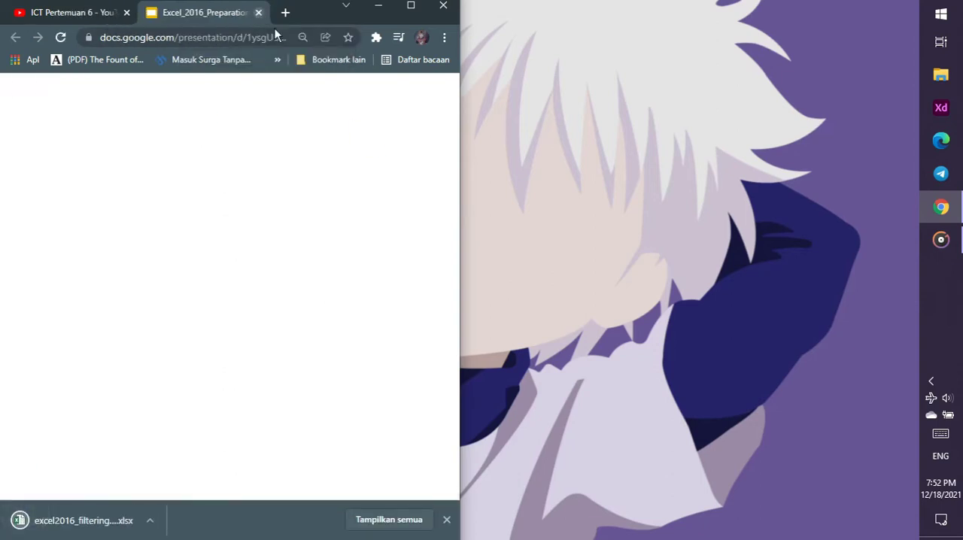
{"action": "left_click", "coordinate": [79, 520]}
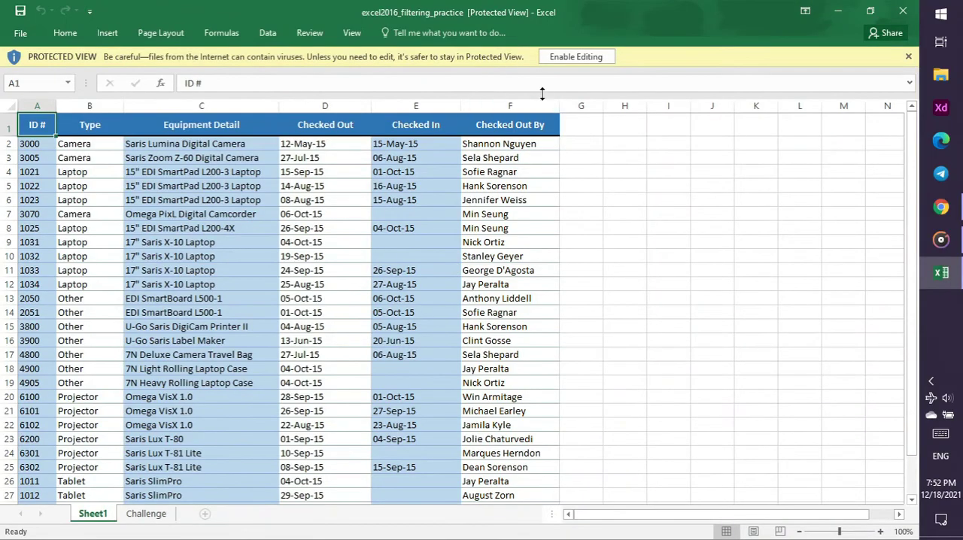
{"action": "left_click", "coordinate": [572, 59]}
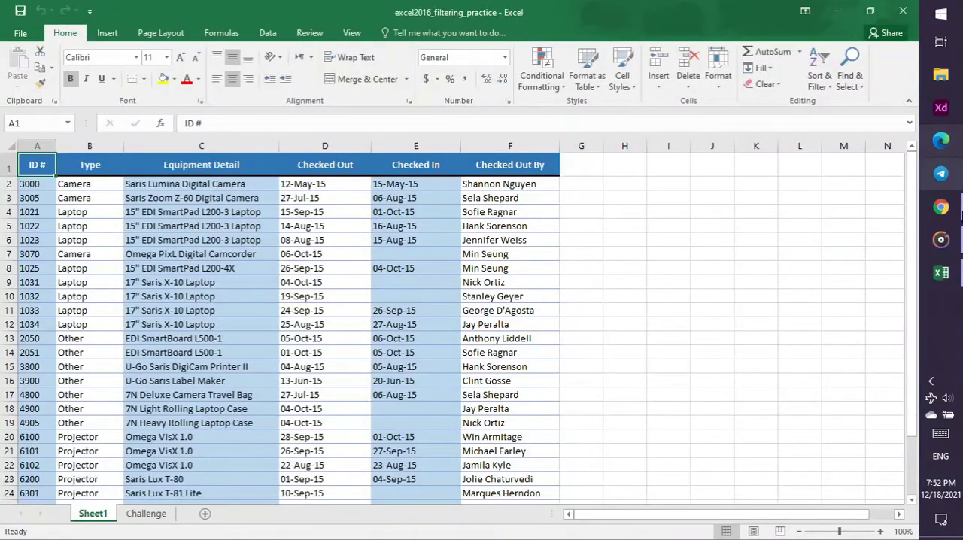
Switch to the tutorial video in Chrome and watch the start of the Filtering Data exercise
{"action": "mouse_move", "coordinate": [941, 207]}
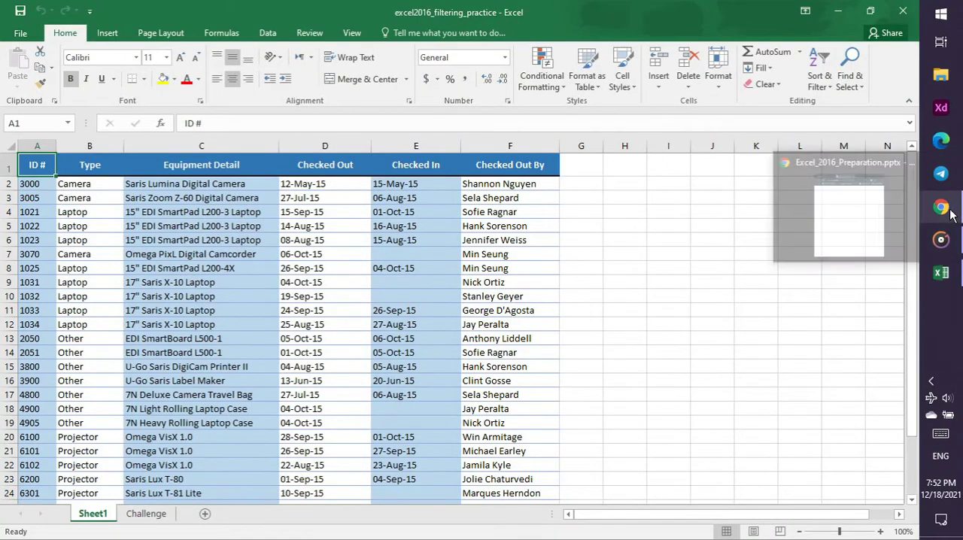
{"action": "left_click", "coordinate": [885, 193]}
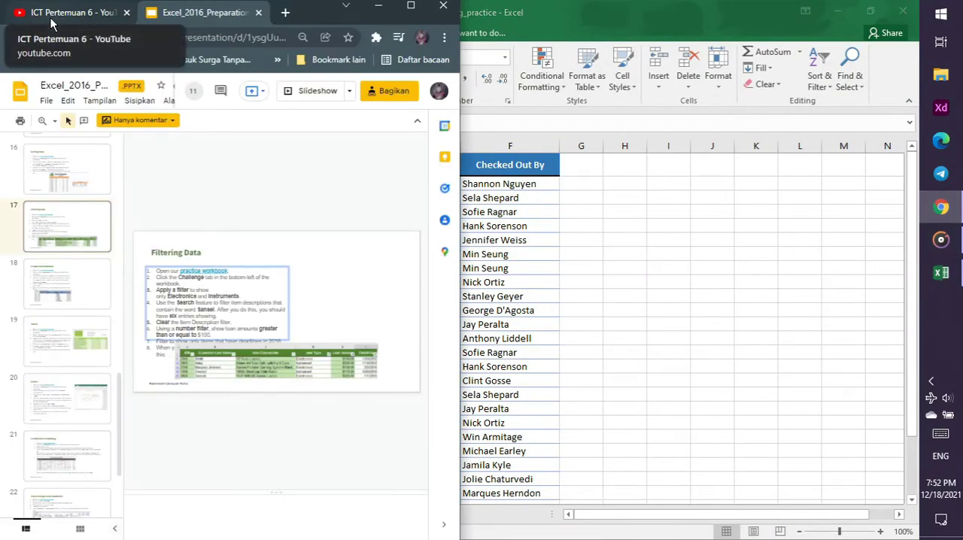
{"action": "left_click", "coordinate": [50, 19]}
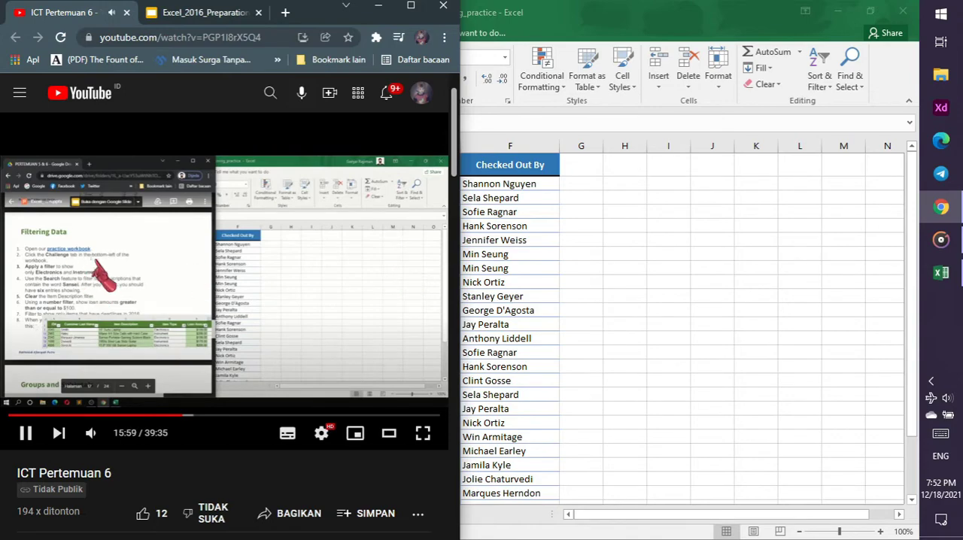
Show the Challenge sheet of the filtering practice workbook in Excel, and return to the tutorial video in Chrome
{"action": "left_click", "coordinate": [577, 300]}
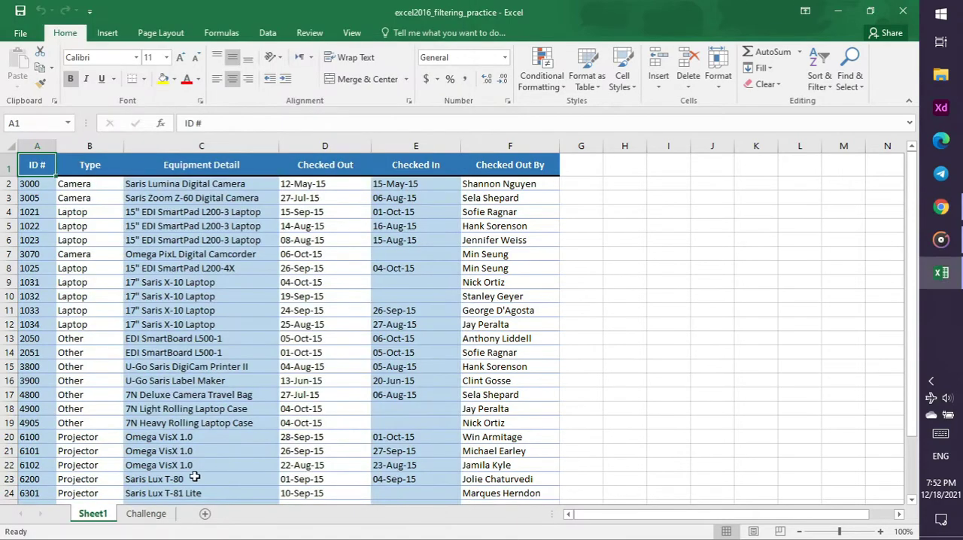
{"action": "left_click", "coordinate": [146, 515]}
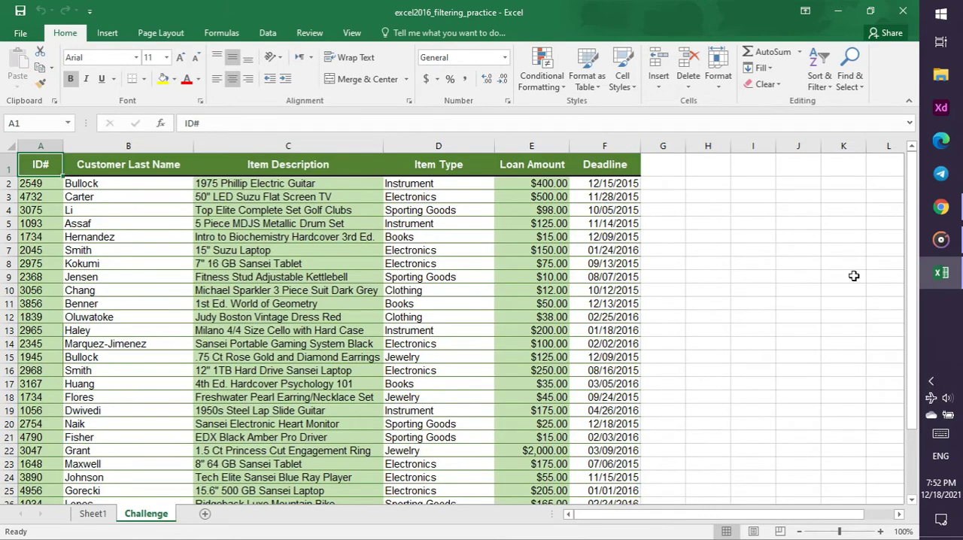
{"action": "left_click", "coordinate": [941, 214]}
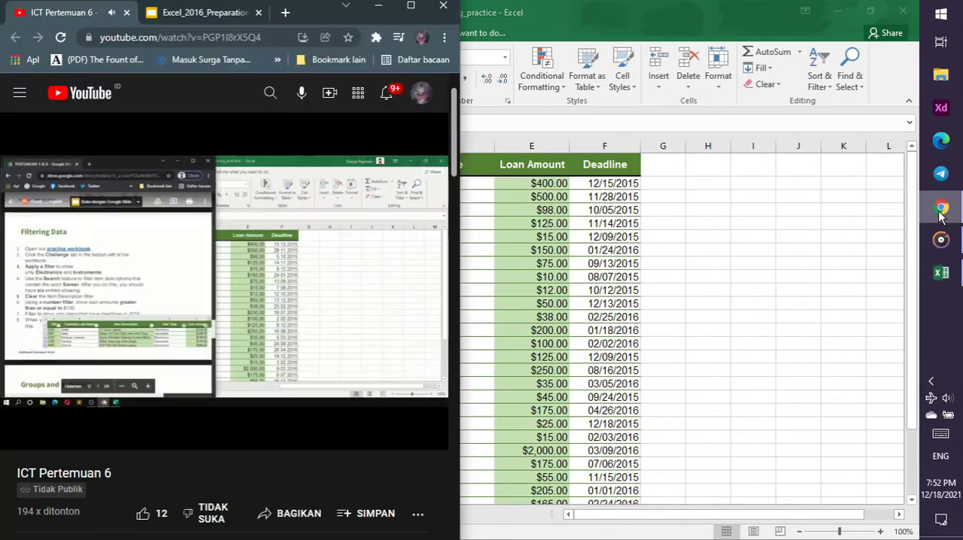
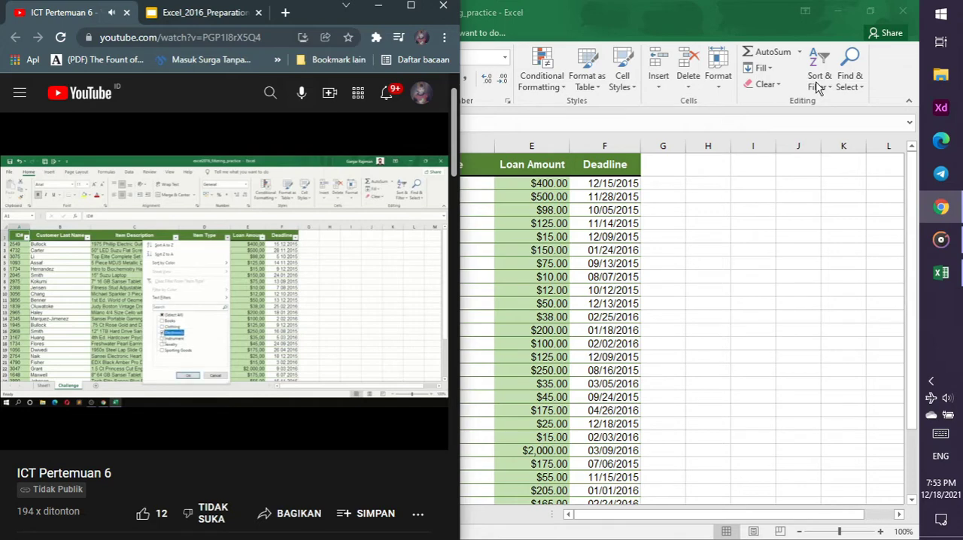
Switch to Excel, add filters to the header row, and filter Item Type to show only Electronics and Instrument
{"action": "left_click", "coordinate": [819, 88]}
{"action": "left_click", "coordinate": [819, 84]}
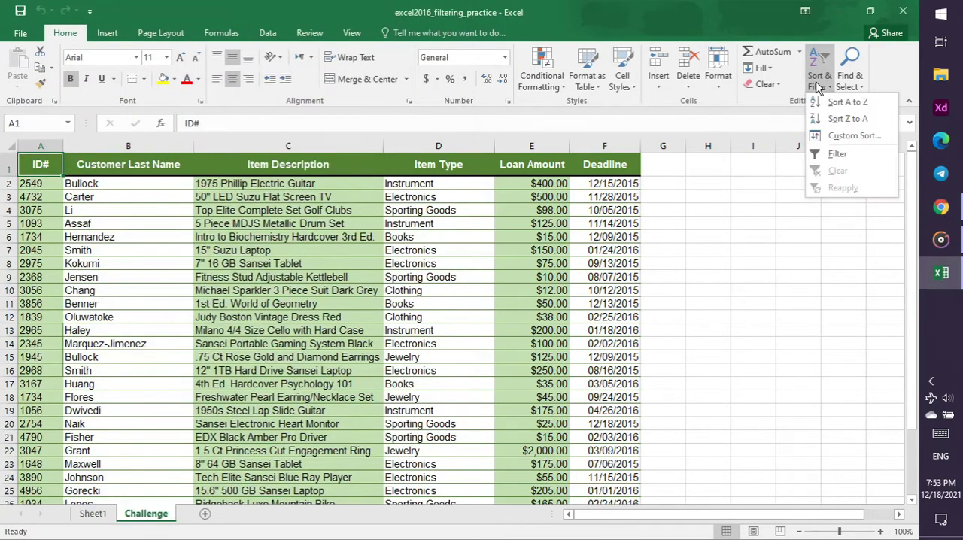
{"action": "left_click", "coordinate": [830, 154]}
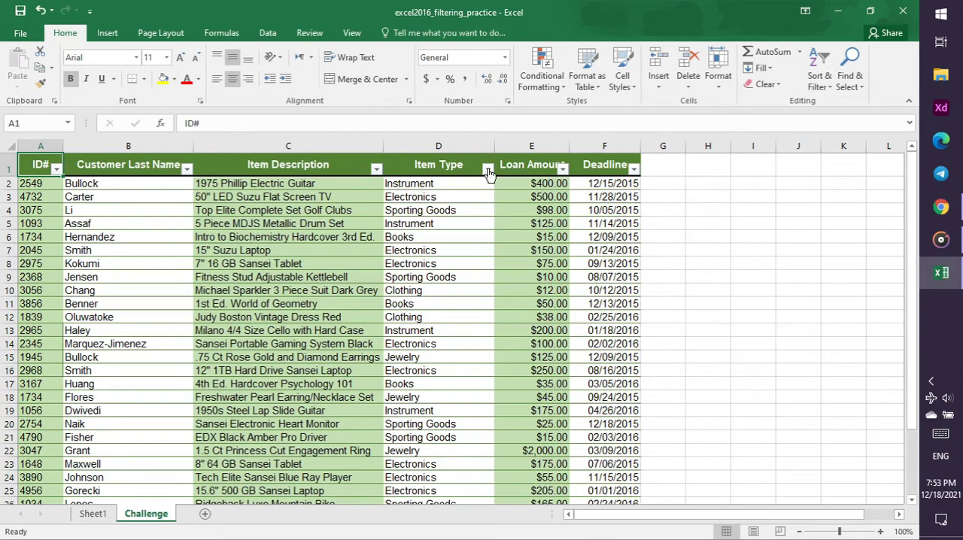
{"action": "left_click", "coordinate": [488, 169]}
{"action": "left_click", "coordinate": [349, 307]}
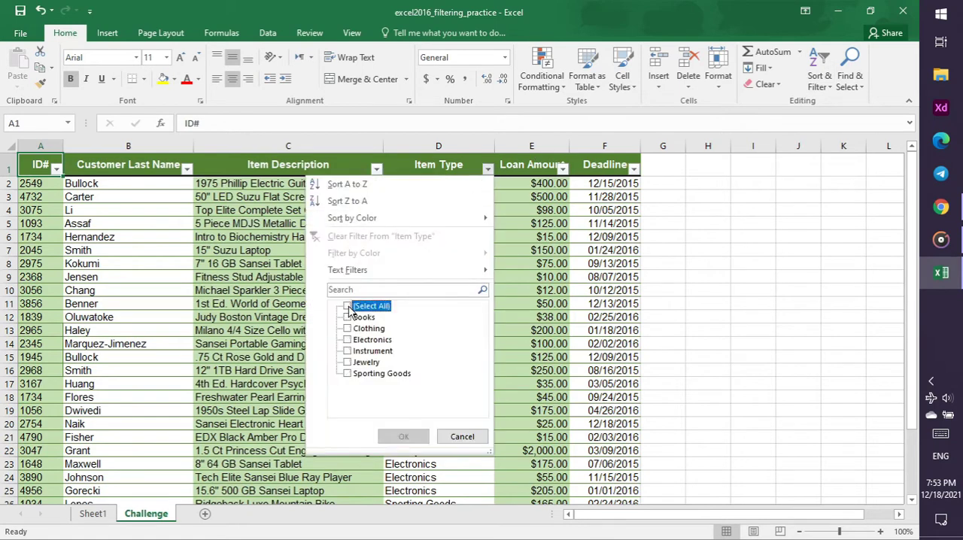
{"action": "left_click", "coordinate": [348, 341]}
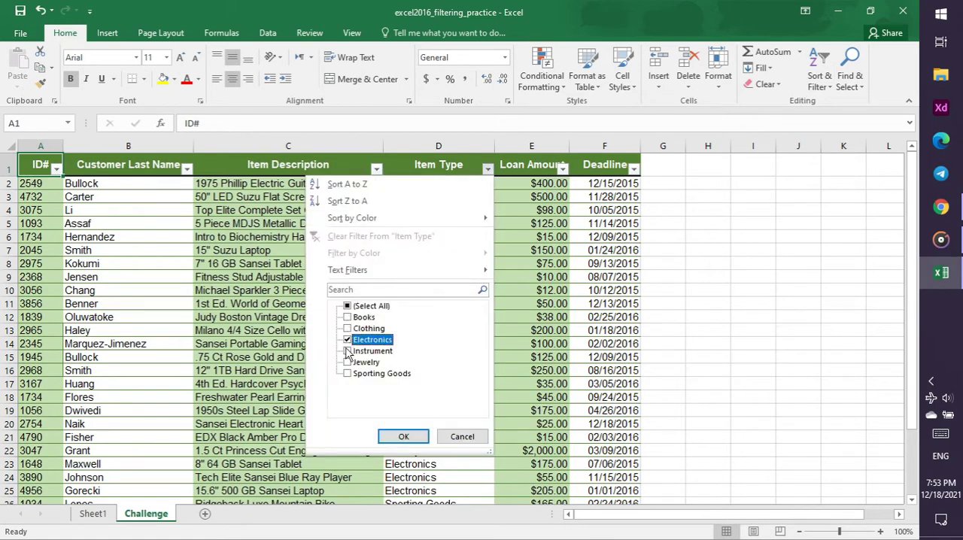
{"action": "left_click", "coordinate": [350, 352]}
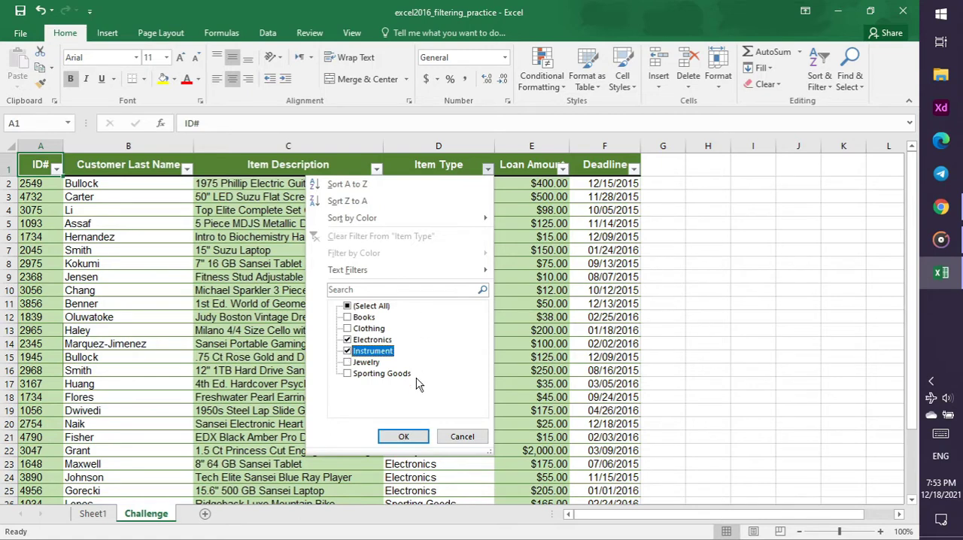
{"action": "left_click", "coordinate": [404, 436]}
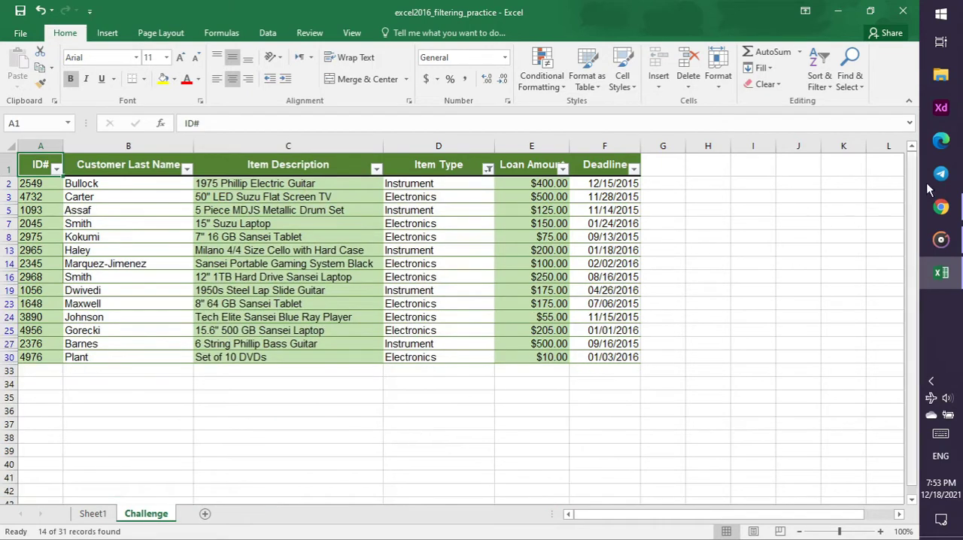
Watch the tutorial video in Chrome, return to Excel, and filter Item Description using the search term "sansei"
{"action": "left_click", "coordinate": [941, 207]}
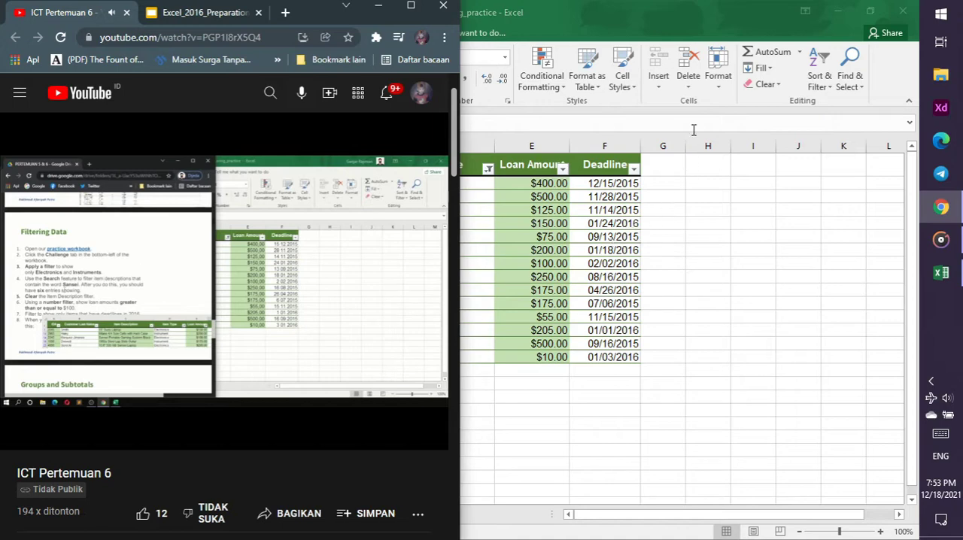
{"action": "left_click", "coordinate": [659, 13]}
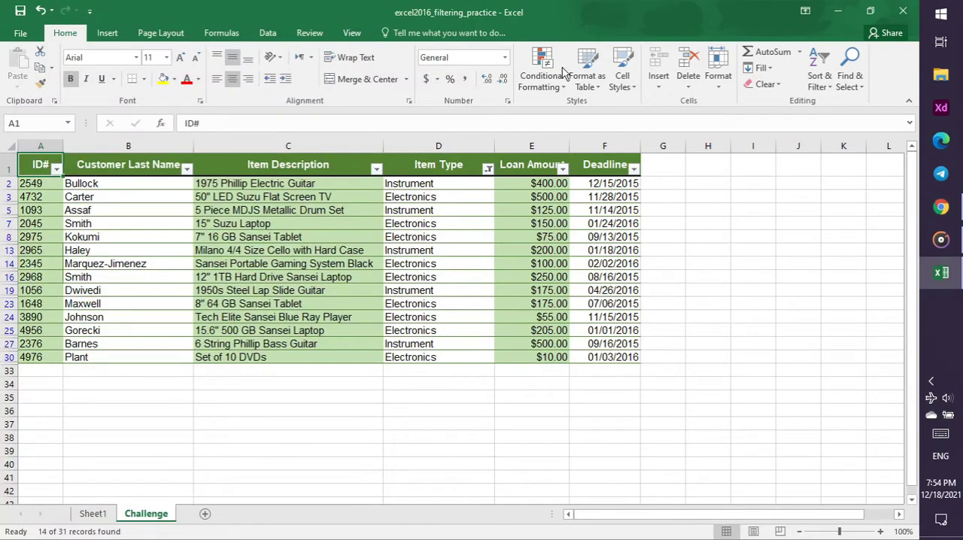
{"action": "left_click", "coordinate": [376, 169]}
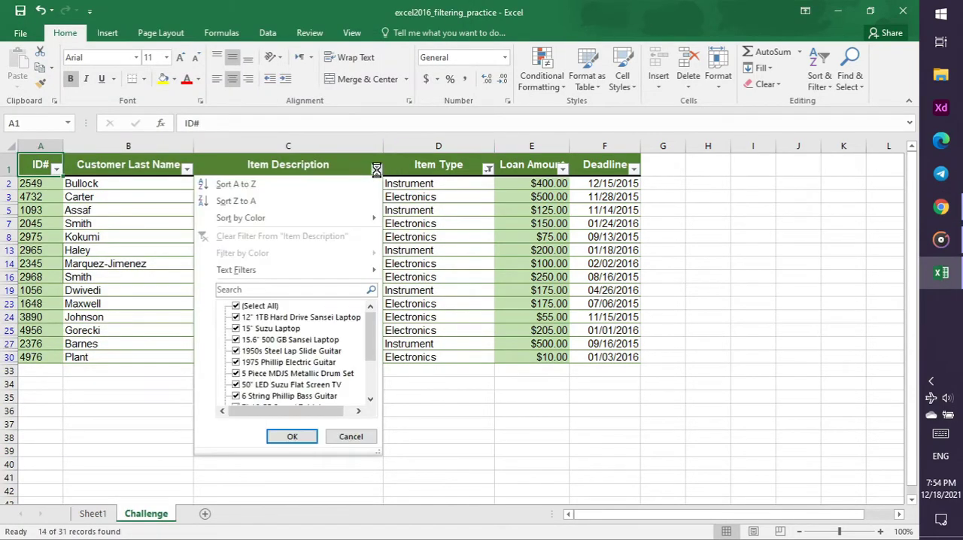
{"action": "left_click", "coordinate": [236, 307]}
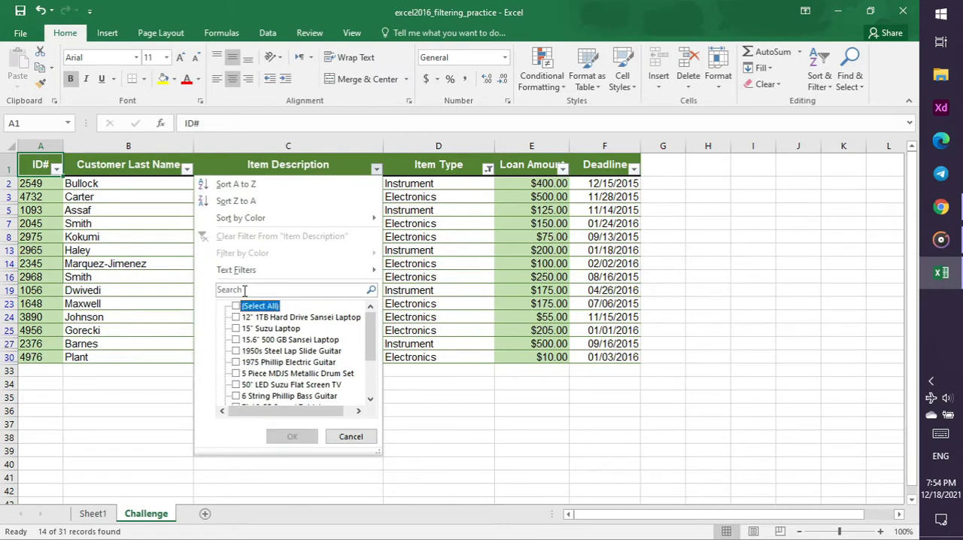
{"action": "left_click", "coordinate": [244, 291]}
{"action": "type", "text": "sansei"}
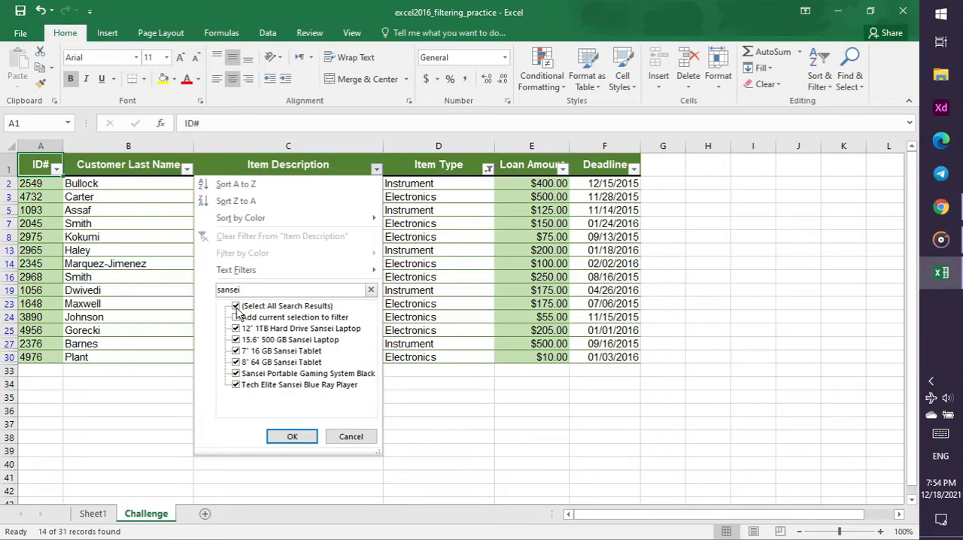
{"action": "left_click", "coordinate": [291, 439]}
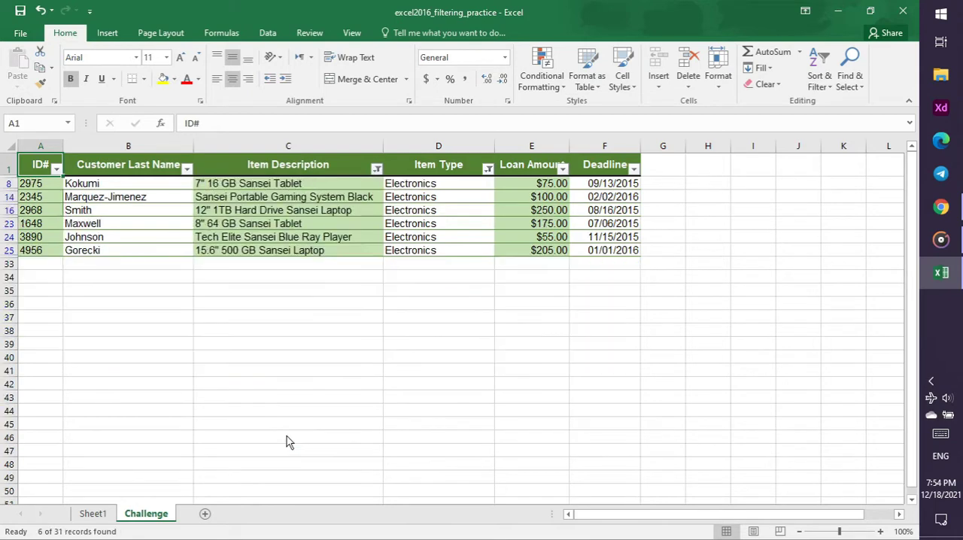
Check the tutorial video in Chrome, return to Excel, and clear the filter from the Item Description column
{"action": "left_click", "coordinate": [941, 207]}
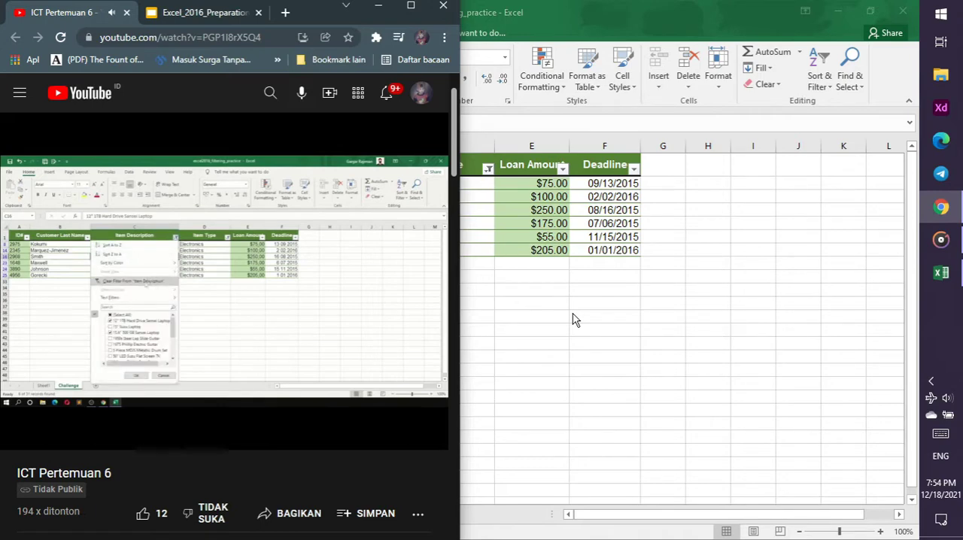
{"action": "key", "text": "alt+Tab"}
{"action": "left_click", "coordinate": [376, 168]}
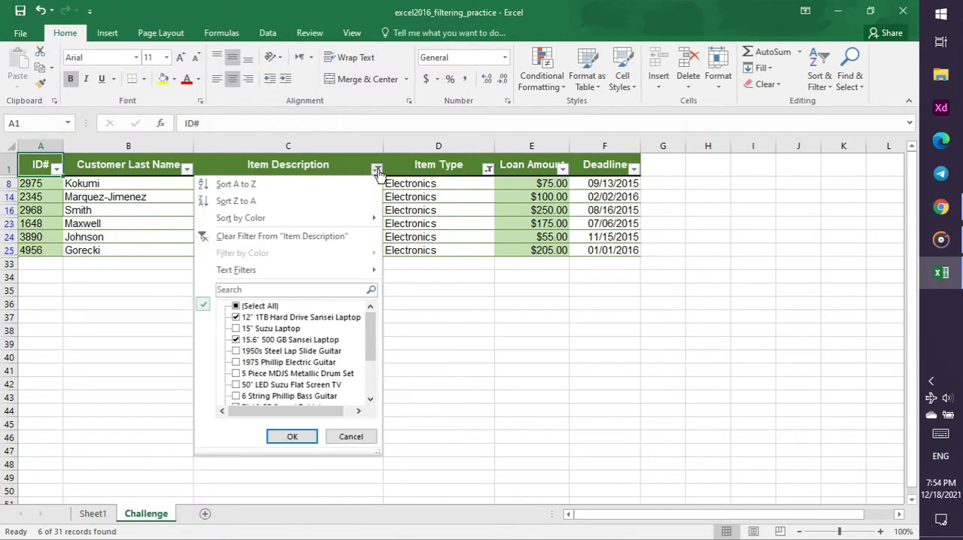
{"action": "left_click", "coordinate": [355, 237]}
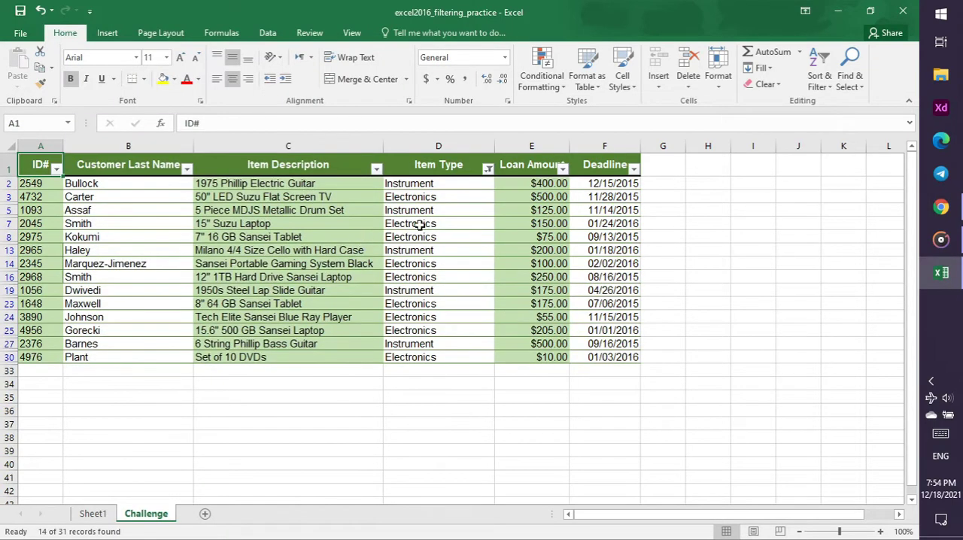
Switch to Chrome and consult the tutorial video and slide 17 for the number filter instruction, returning to the video
{"action": "left_click", "coordinate": [942, 208]}
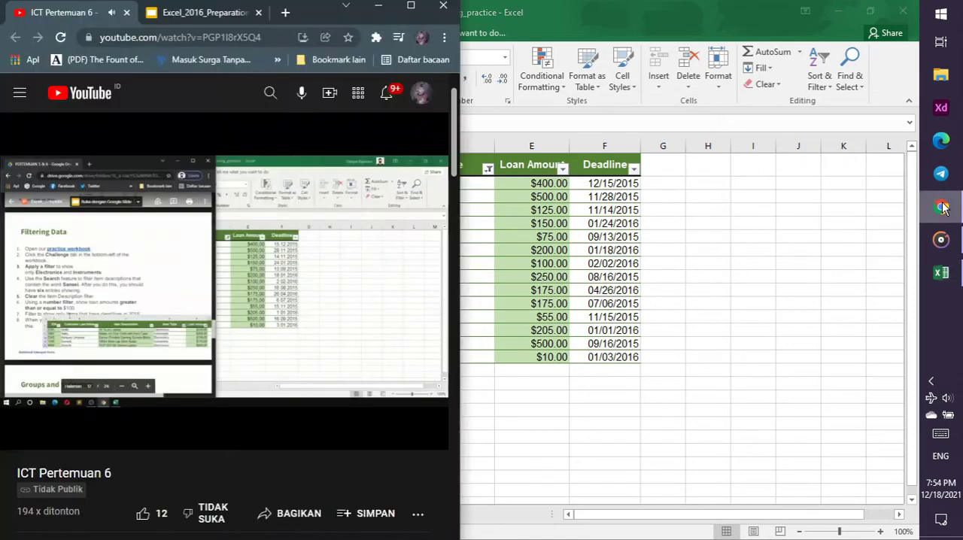
{"action": "left_click", "coordinate": [437, 248]}
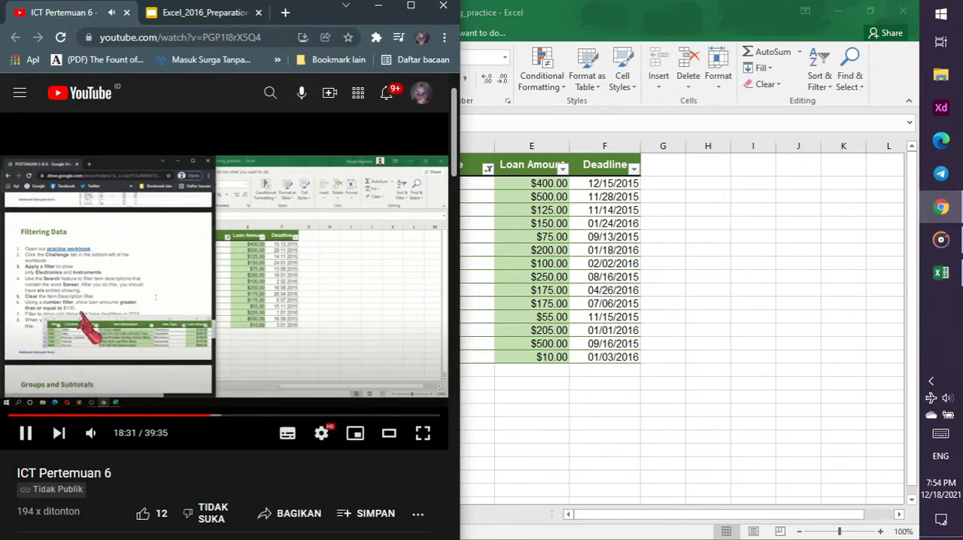
{"action": "left_click", "coordinate": [193, 20]}
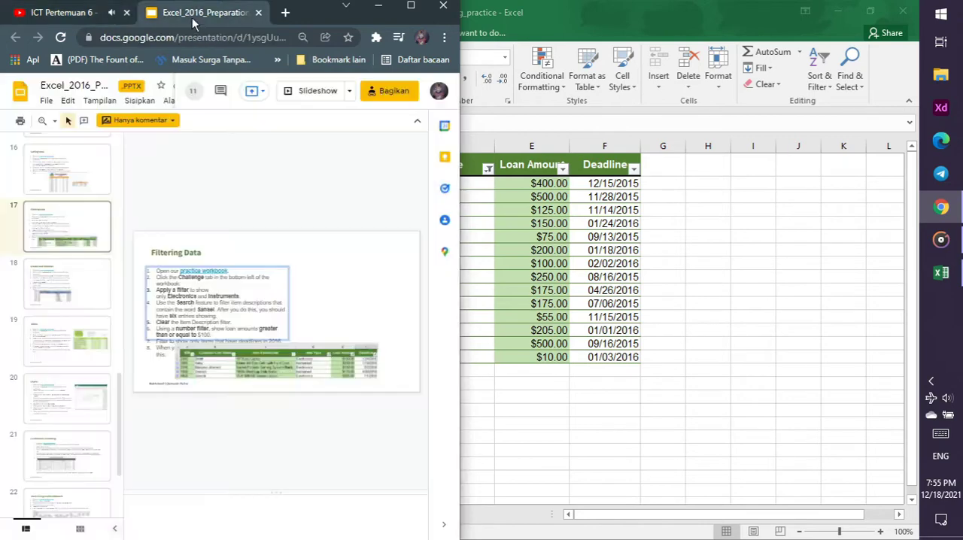
{"action": "left_click", "coordinate": [75, 14]}
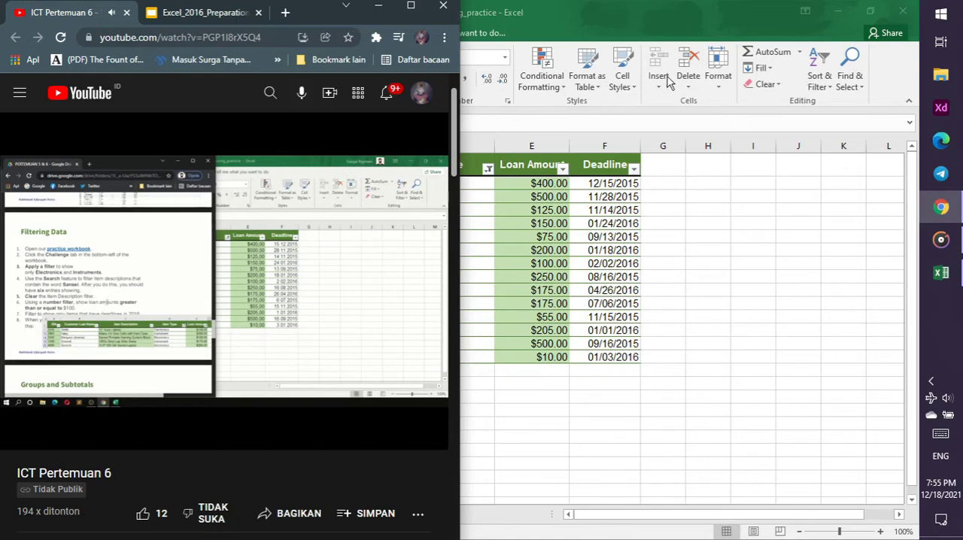
Switch to Excel and apply a number filter showing Loan Amount values greater than or equal to 100
{"action": "left_click", "coordinate": [563, 167]}
{"action": "left_click", "coordinate": [563, 167]}
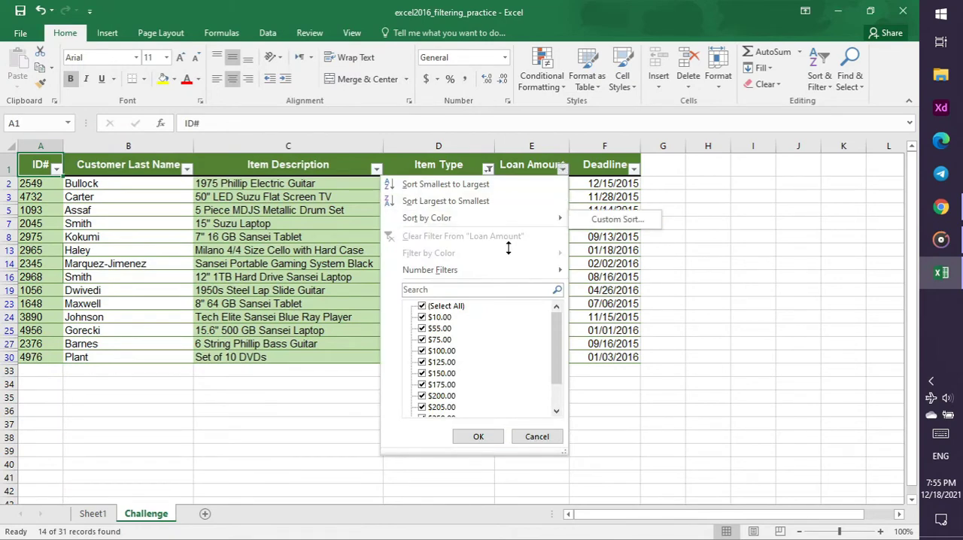
{"action": "mouse_move", "coordinate": [504, 271]}
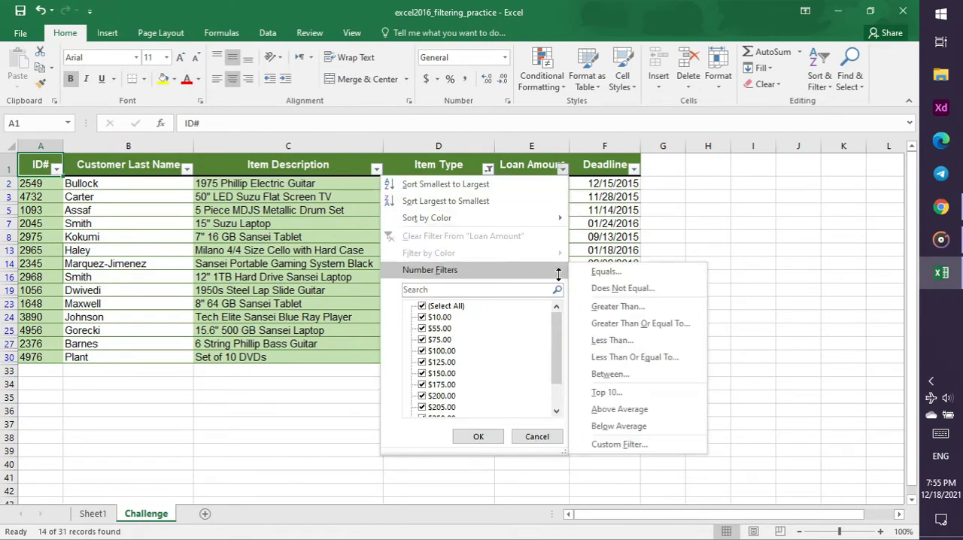
{"action": "left_click", "coordinate": [610, 323]}
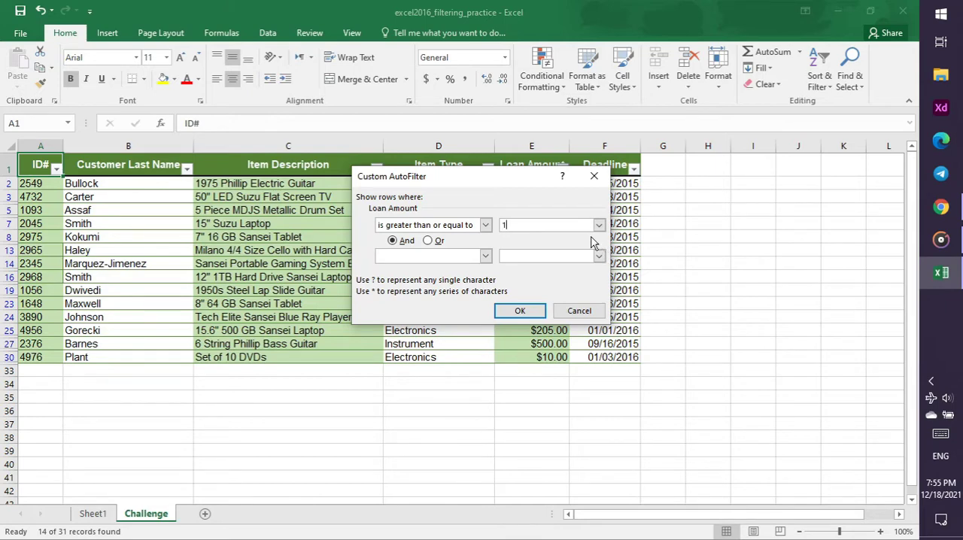
{"action": "left_click", "coordinate": [532, 308]}
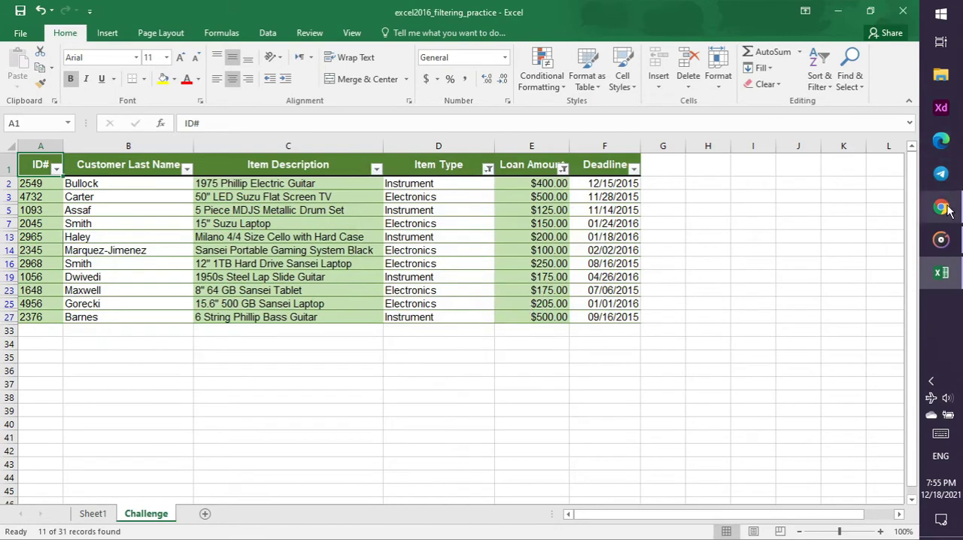
Switch to Chrome and read the deadline filter instruction on the Filtering Data slide, then return to the tutorial video
{"action": "left_click", "coordinate": [941, 208]}
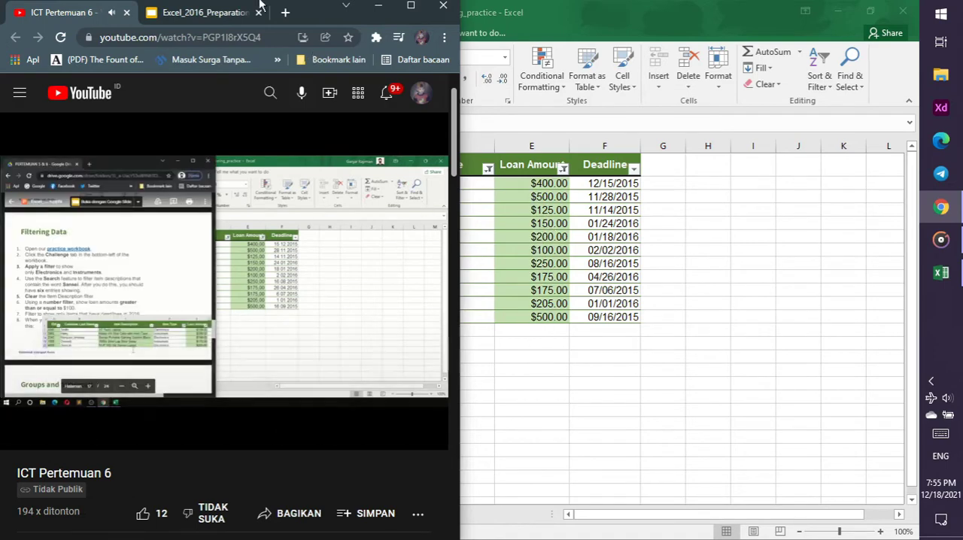
{"action": "left_click", "coordinate": [227, 13]}
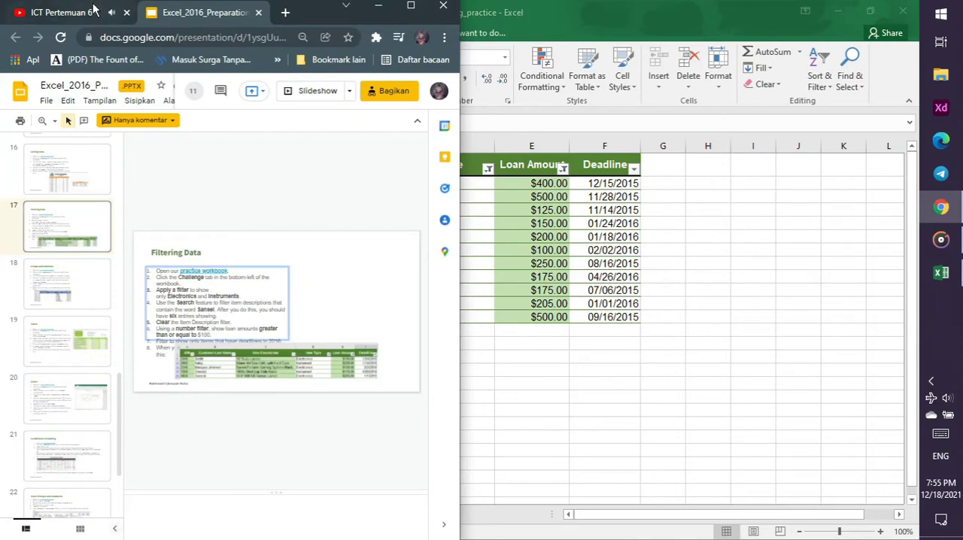
{"action": "left_click", "coordinate": [250, 367]}
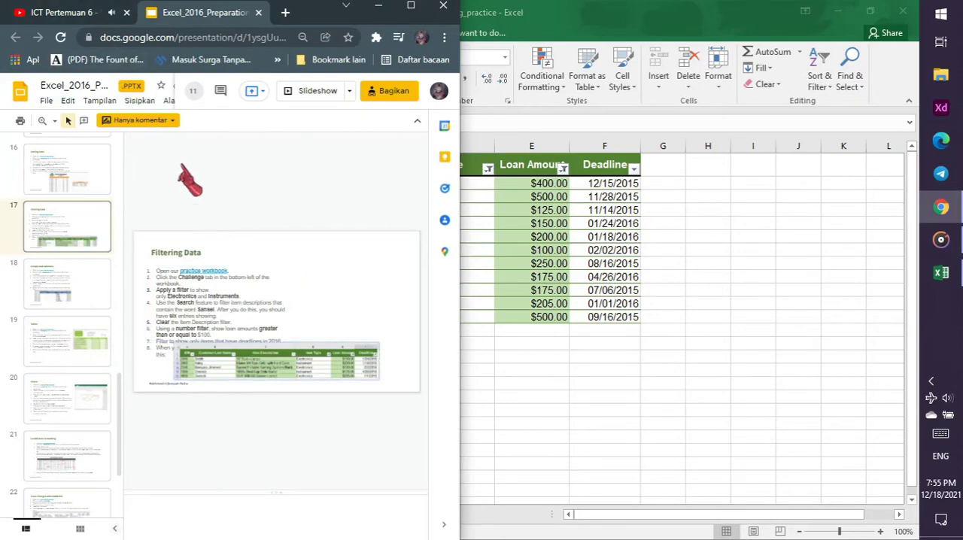
{"action": "left_click", "coordinate": [64, 13]}
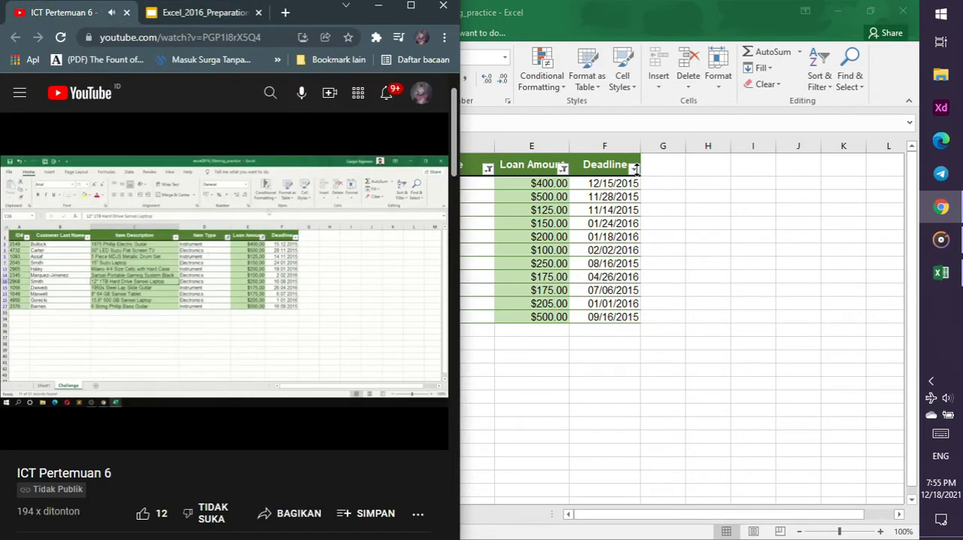
Switch to Excel and filter the Deadline column to show only 2016 dates
{"action": "key", "text": "alt+Tab"}
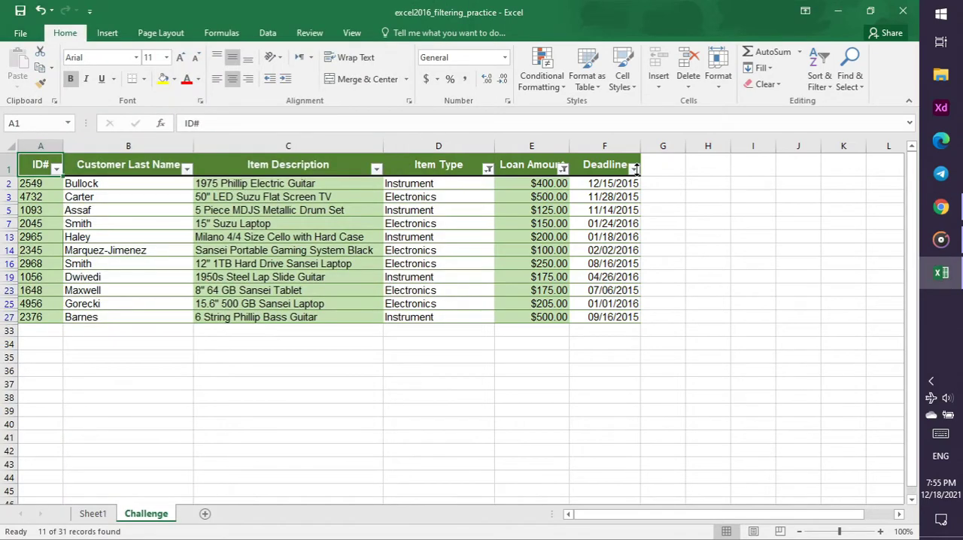
{"action": "left_click", "coordinate": [635, 169]}
{"action": "mouse_move", "coordinate": [581, 220]}
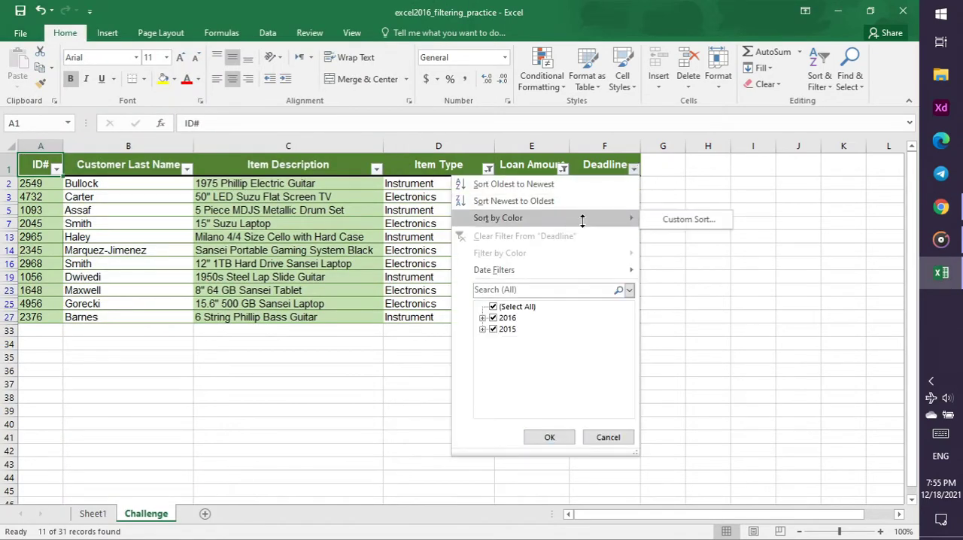
{"action": "left_click", "coordinate": [493, 331]}
{"action": "left_click", "coordinate": [493, 308]}
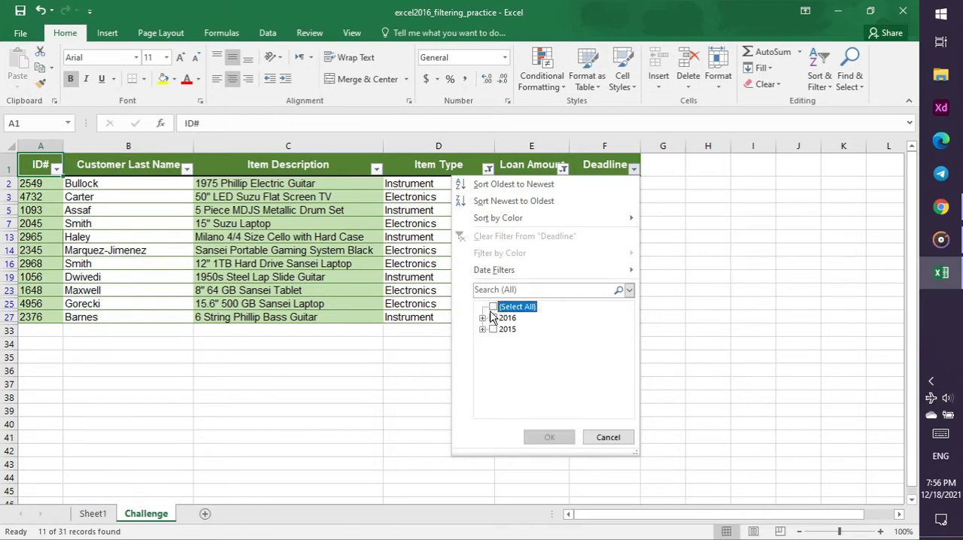
{"action": "left_click", "coordinate": [493, 318]}
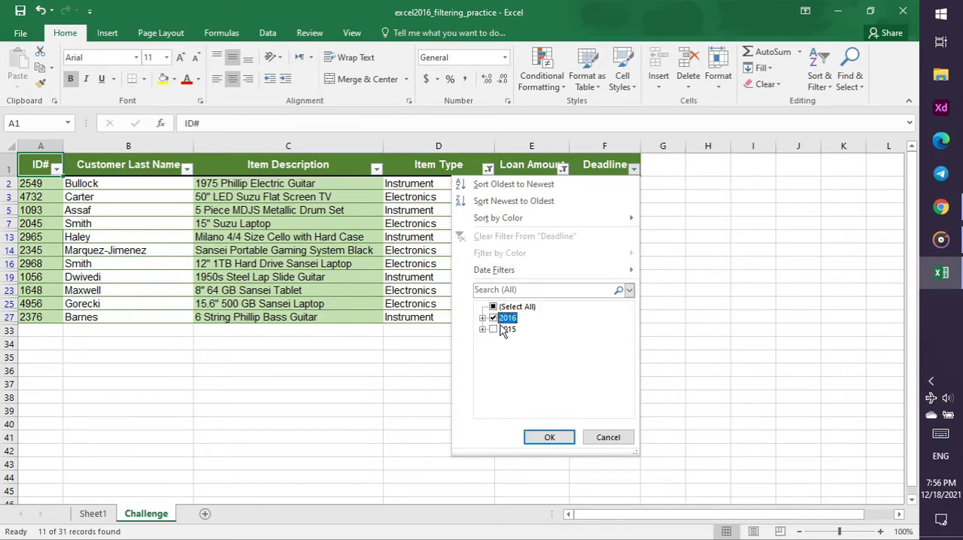
{"action": "left_click", "coordinate": [550, 441]}
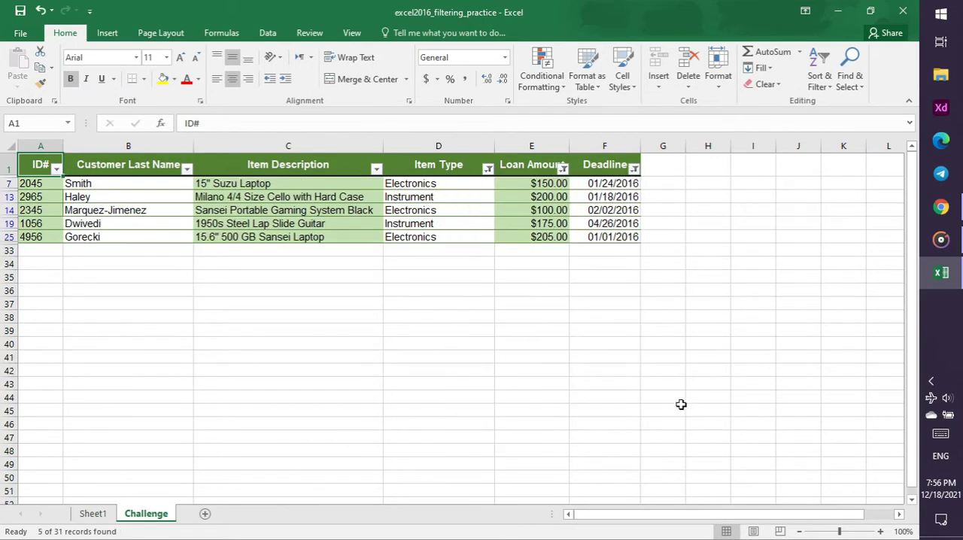
Check the filtered result against the tutorial video in Chrome, then close the filtering practice workbook in Excel, saving its changes
{"action": "left_click", "coordinate": [948, 216]}
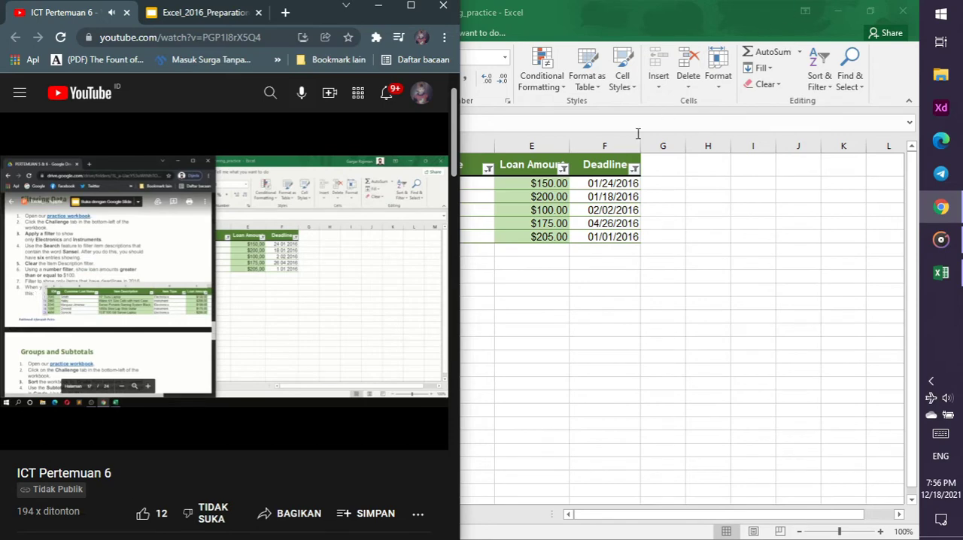
{"action": "left_click", "coordinate": [594, 377]}
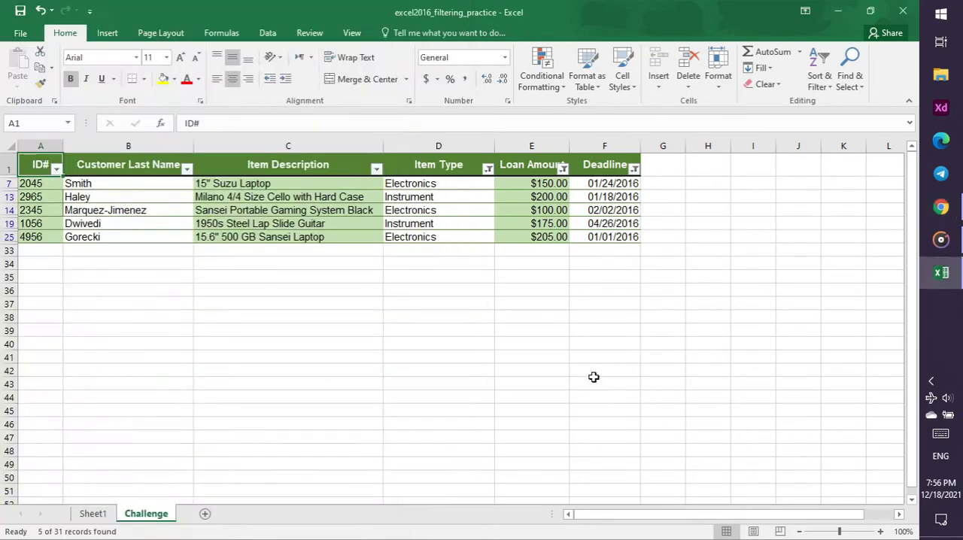
{"action": "left_click", "coordinate": [905, 8]}
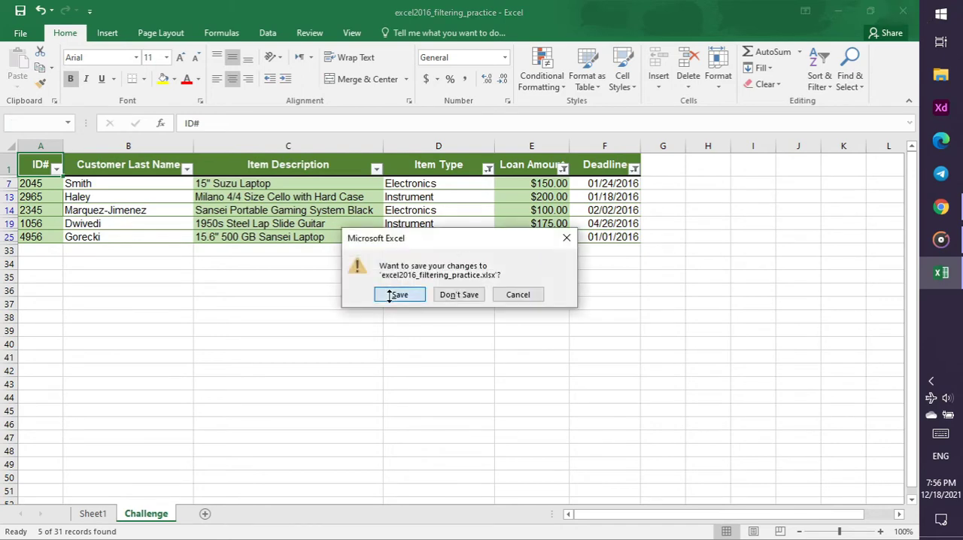
{"action": "left_click", "coordinate": [395, 294]}
From slide 18, Groups and Subtotals, download the practice workbook, open excel2016_subtotals_practice in Excel and enable editing
{"action": "left_click", "coordinate": [226, 13]}
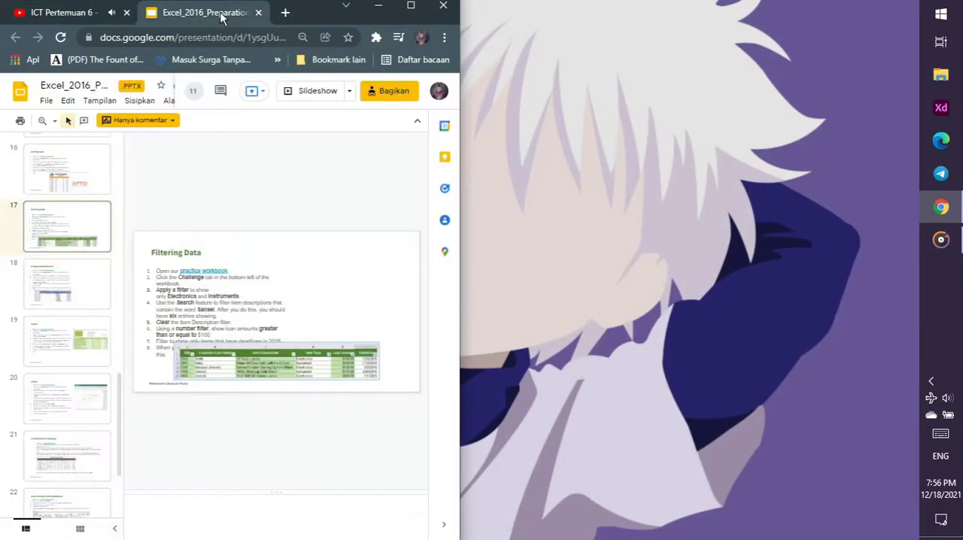
{"action": "left_click", "coordinate": [71, 287]}
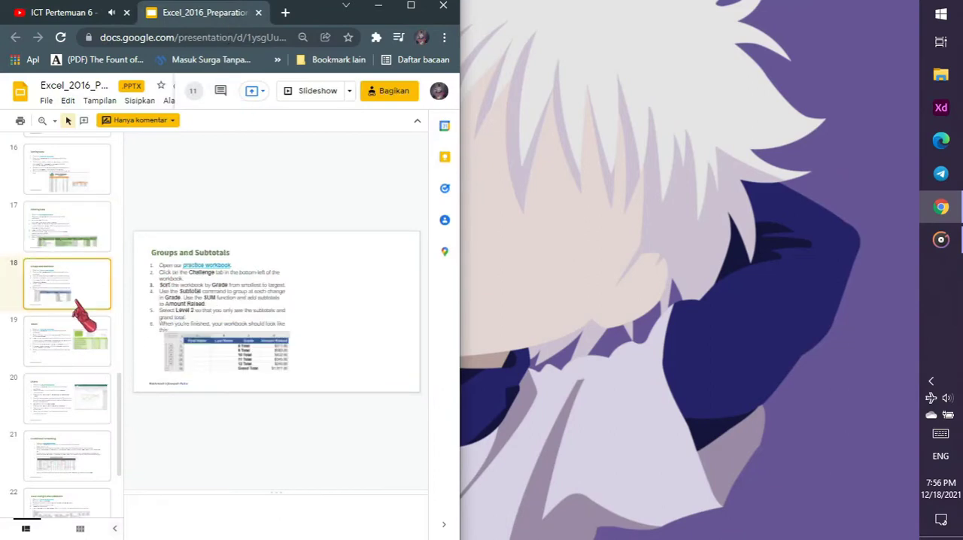
{"action": "left_click", "coordinate": [202, 265]}
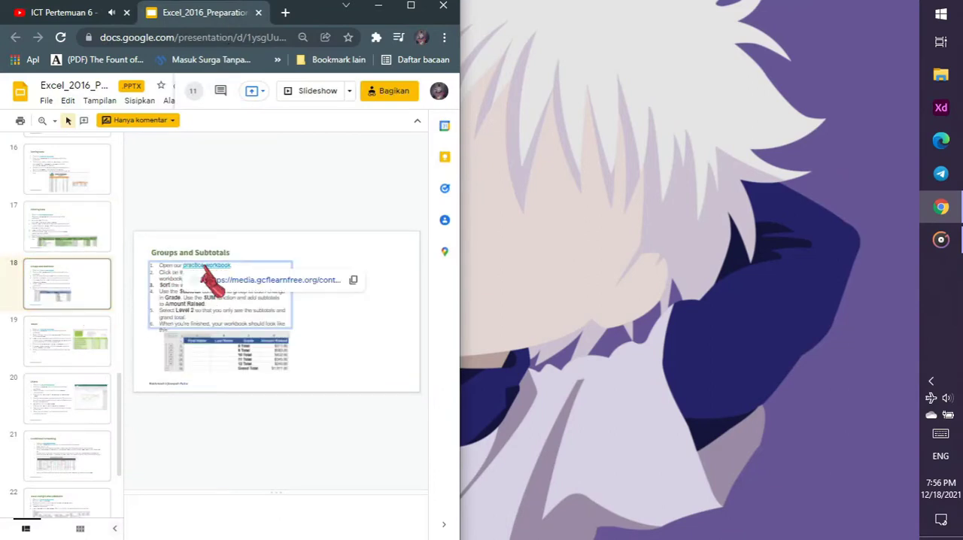
{"action": "left_click", "coordinate": [227, 280]}
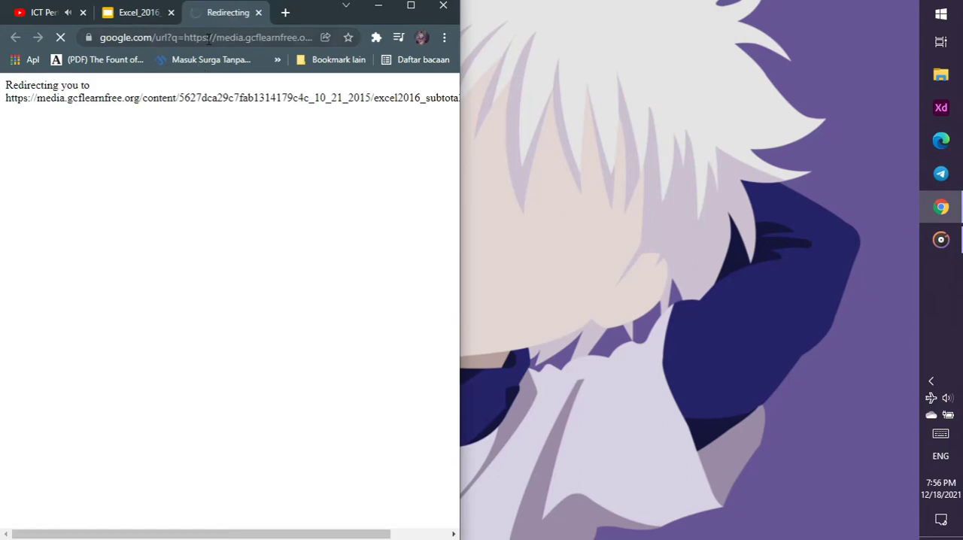
{"action": "left_click", "coordinate": [258, 12]}
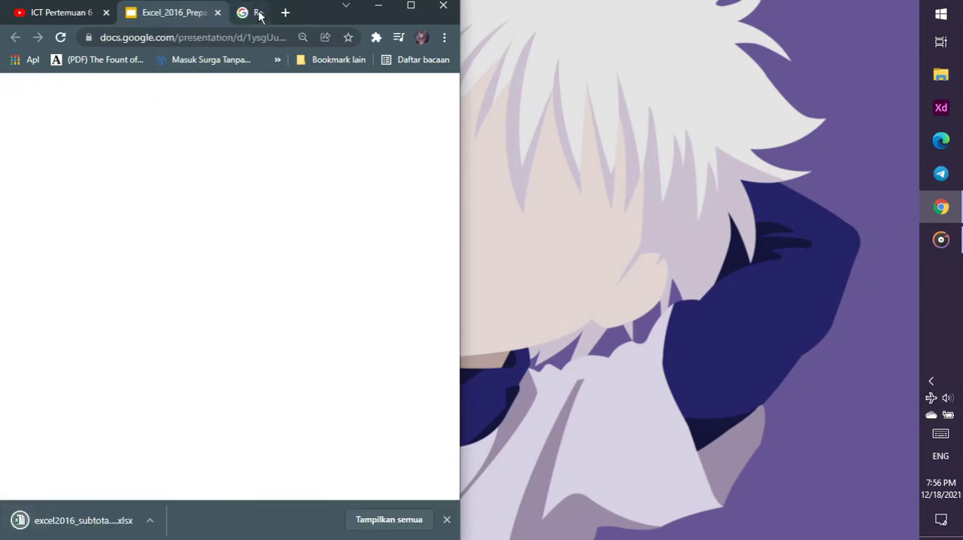
{"action": "left_click", "coordinate": [48, 531]}
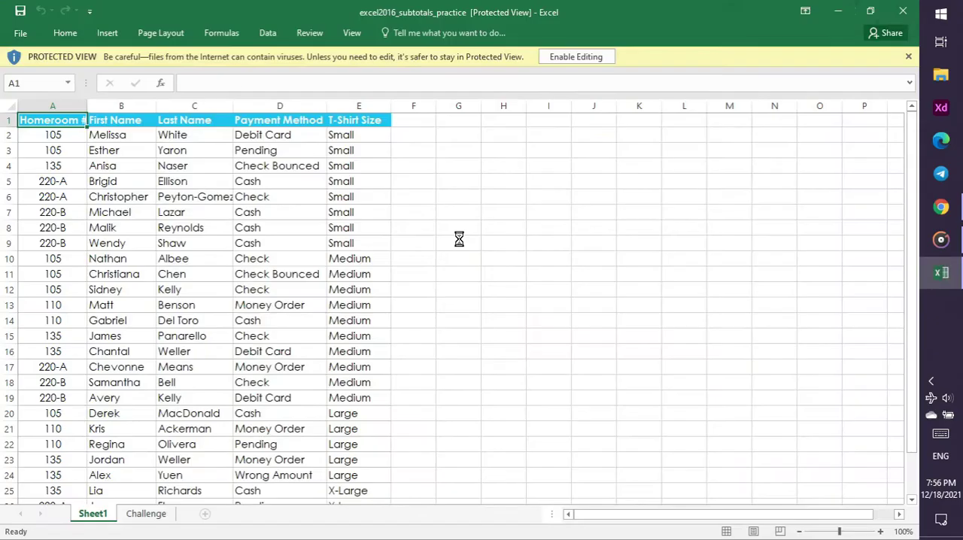
{"action": "left_click", "coordinate": [575, 58]}
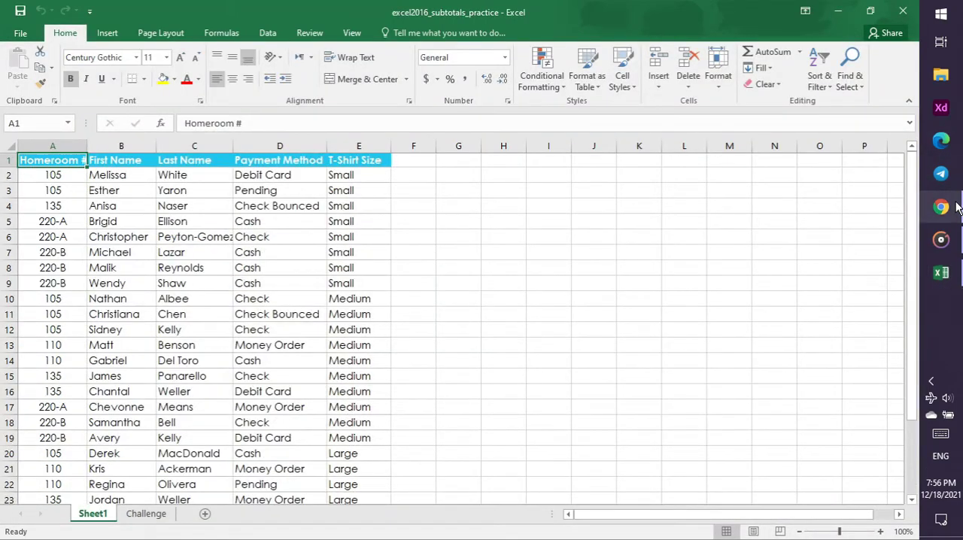
Consult the Groups and Subtotals slide in Chrome, then show the Challenge sheet in the Excel workbook
{"action": "left_click", "coordinate": [956, 206]}
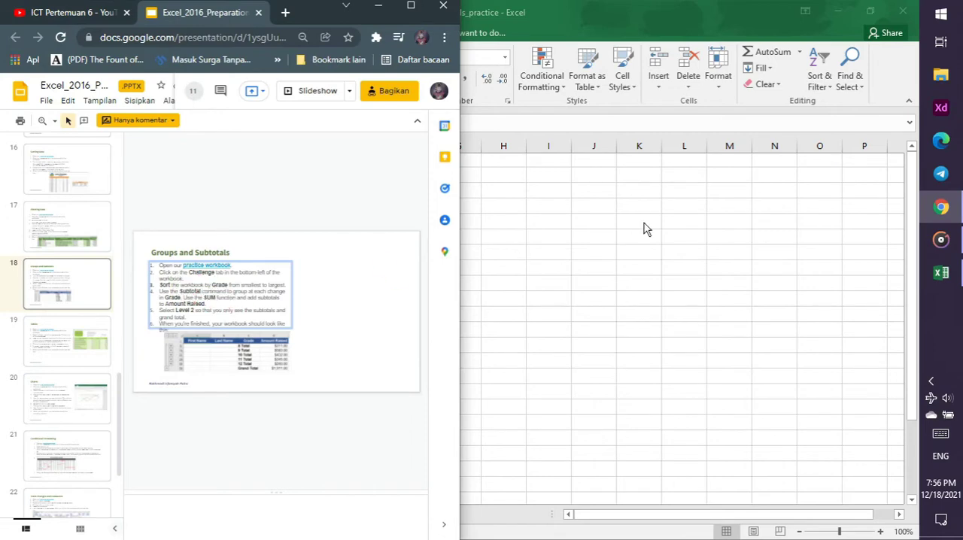
{"action": "key", "text": "alt+Tab"}
{"action": "left_click", "coordinate": [149, 515]}
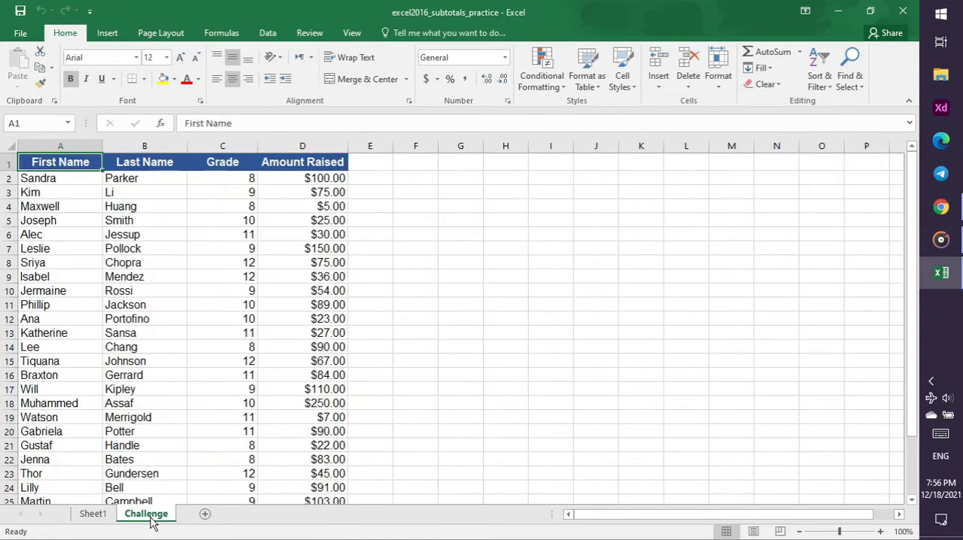
Review the Grade sorting instruction on the slide and in the tutorial video, then select the Grade column in Excel
{"action": "left_click", "coordinate": [943, 201]}
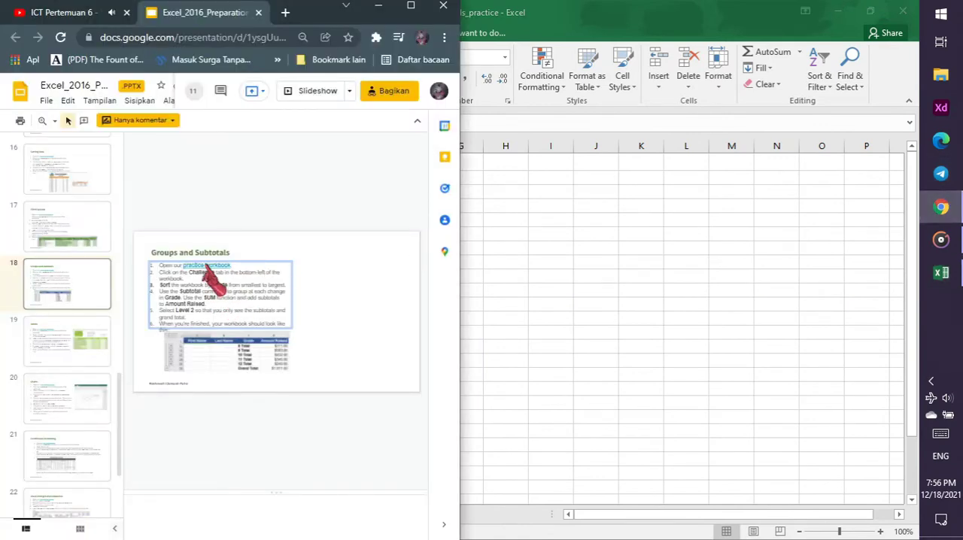
{"action": "left_click", "coordinate": [75, 14]}
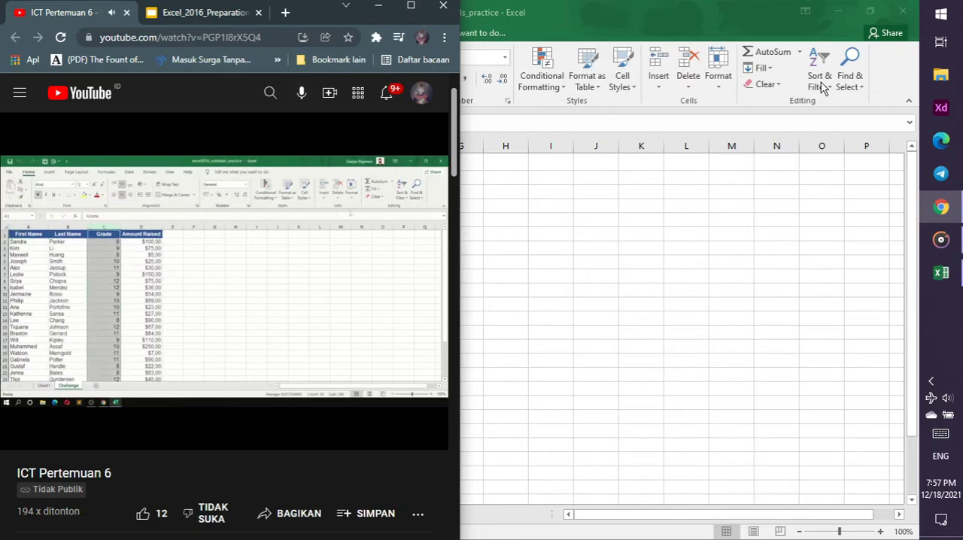
{"action": "left_click", "coordinate": [752, 140]}
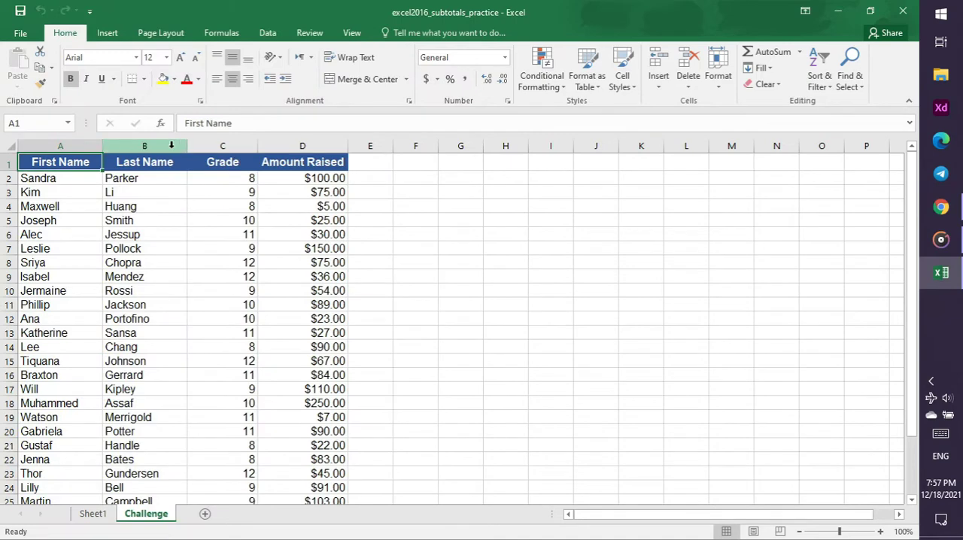
{"action": "left_click", "coordinate": [223, 146]}
{"action": "left_click", "coordinate": [819, 83]}
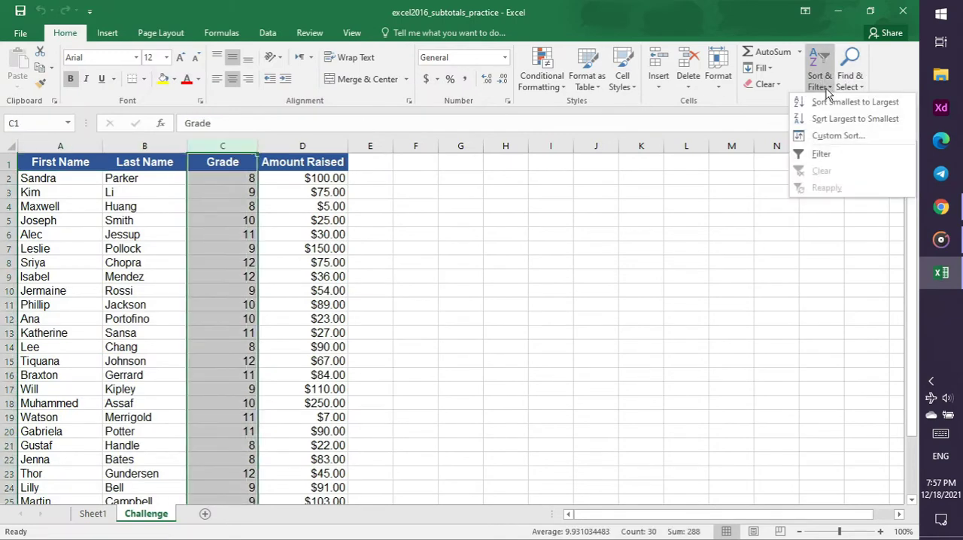
{"action": "left_click", "coordinate": [864, 121]}
{"action": "left_click", "coordinate": [940, 207]}
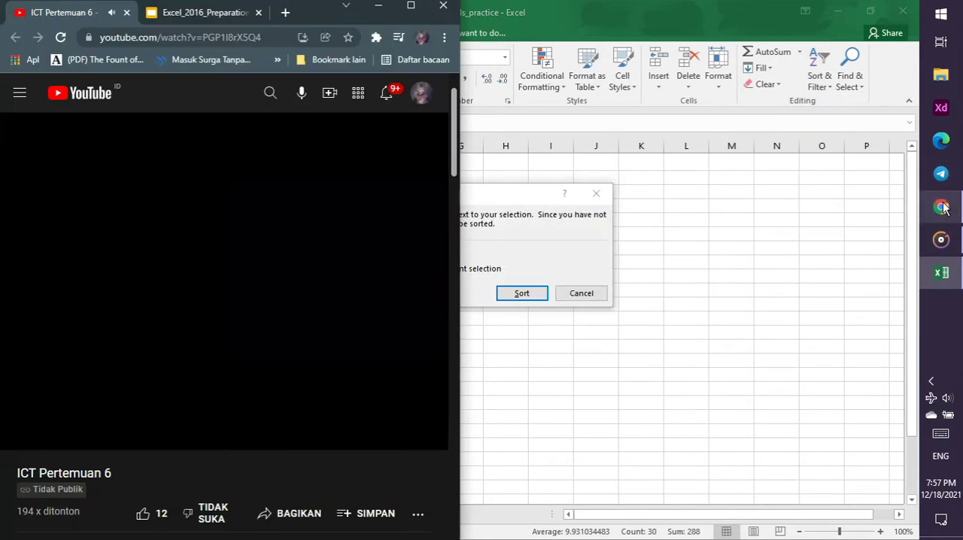
{"action": "left_click", "coordinate": [215, 18]}
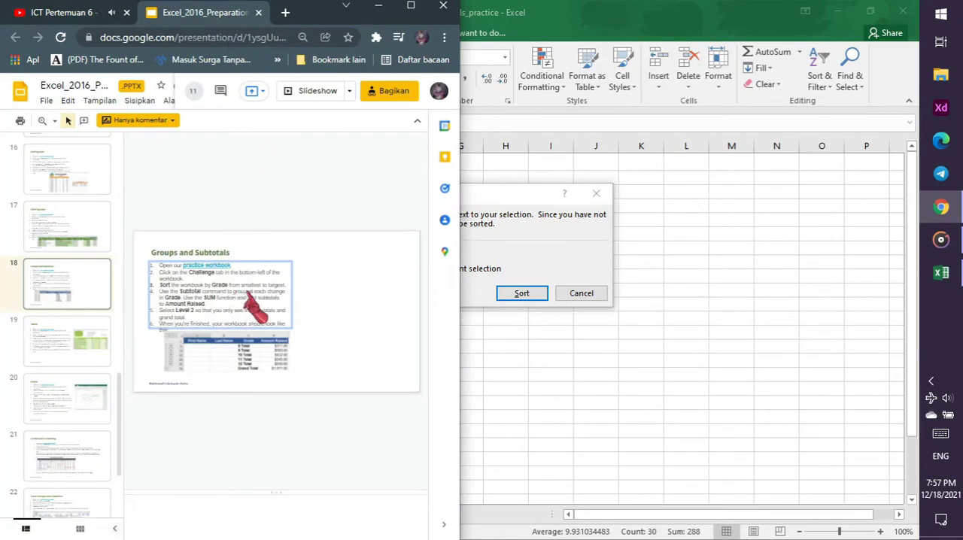
{"action": "left_click", "coordinate": [595, 295]}
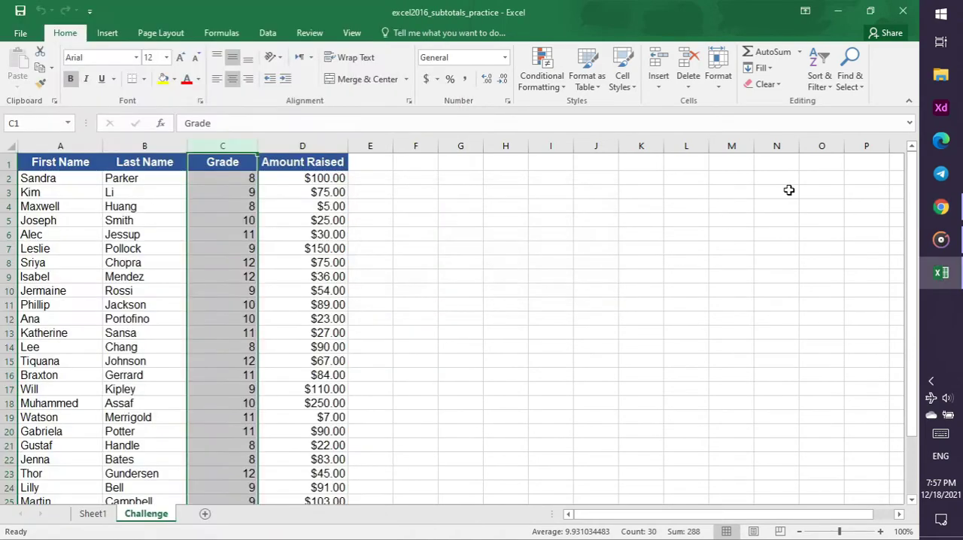
Sort the Challenge data by Grade from smallest to largest, expanding the selection to the neighbouring columns
{"action": "left_click", "coordinate": [818, 82]}
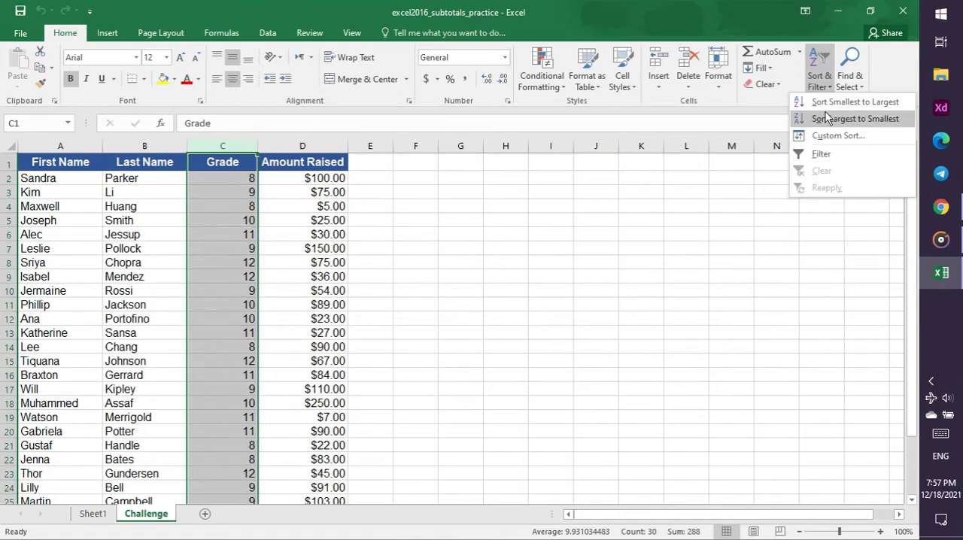
{"action": "left_click", "coordinate": [832, 105]}
{"action": "left_click", "coordinate": [541, 292]}
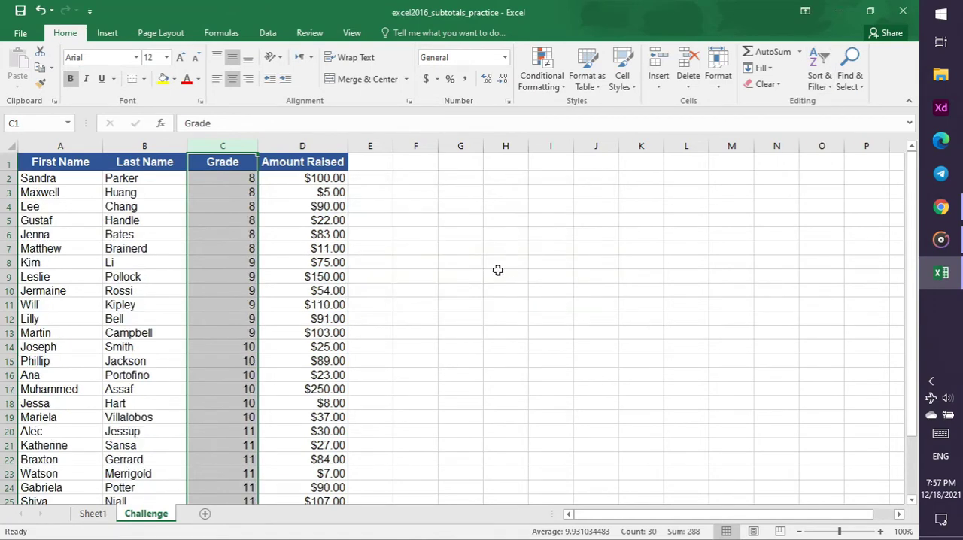
Switch to Chrome and continue the tutorial video to see which columns are selected for the subtotal
{"action": "left_click", "coordinate": [943, 208]}
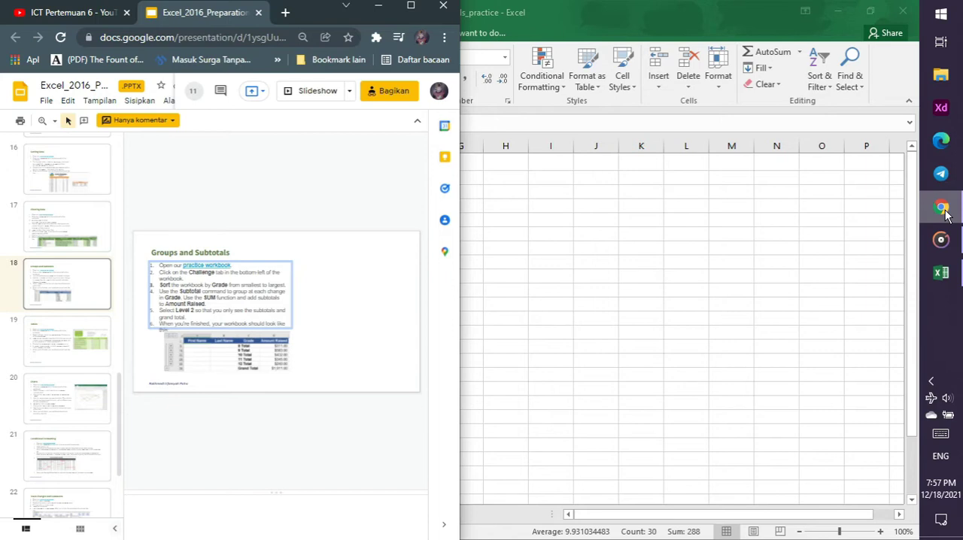
{"action": "left_click", "coordinate": [82, 19]}
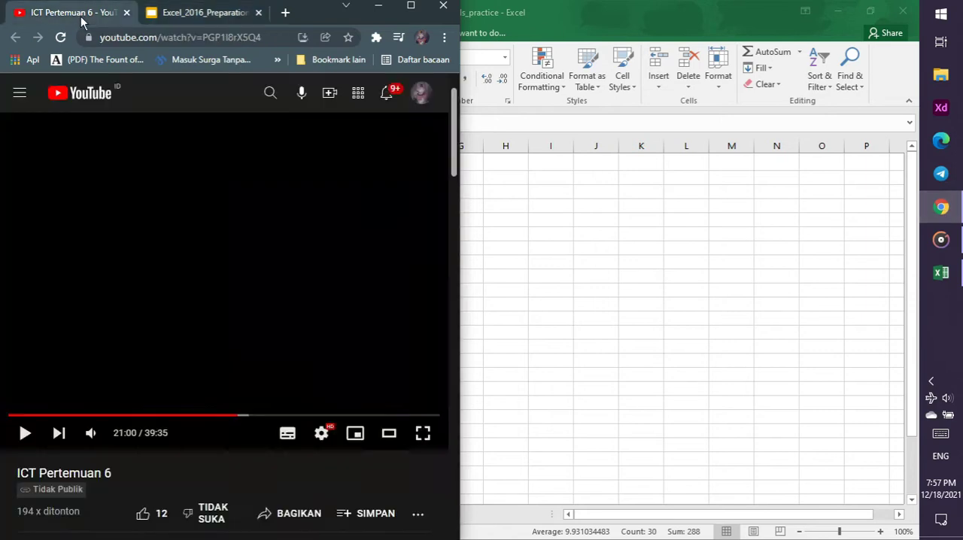
{"action": "left_click", "coordinate": [260, 235]}
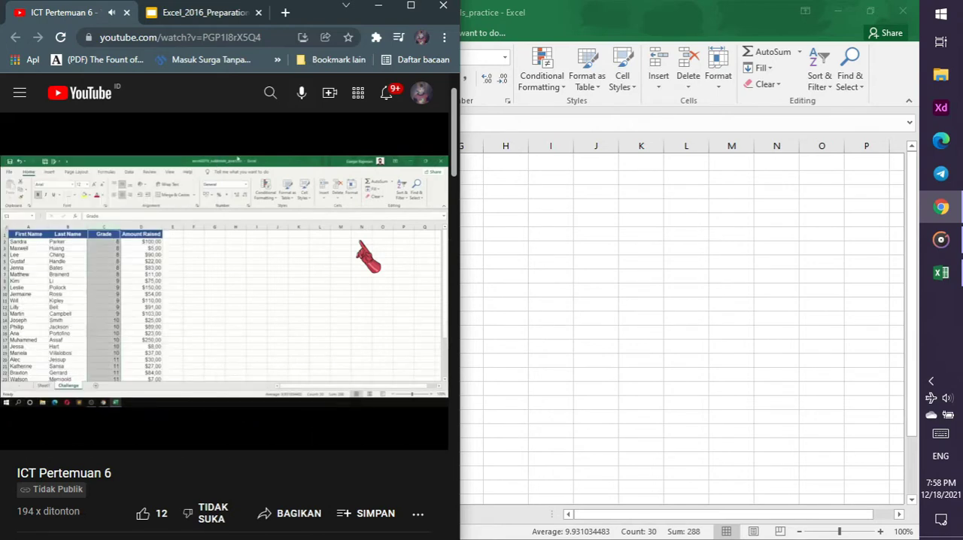
{"action": "left_click", "coordinate": [530, 200]}
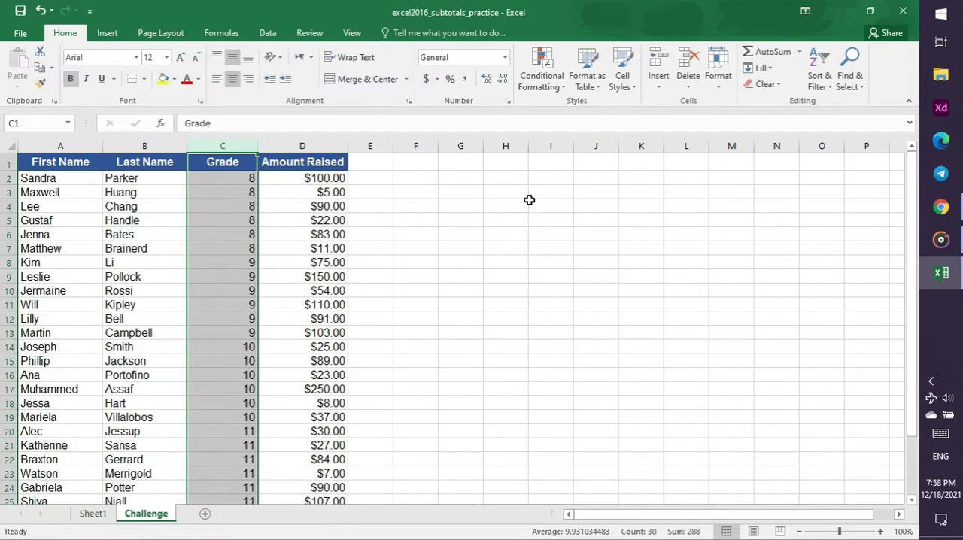
{"action": "left_click", "coordinate": [941, 213]}
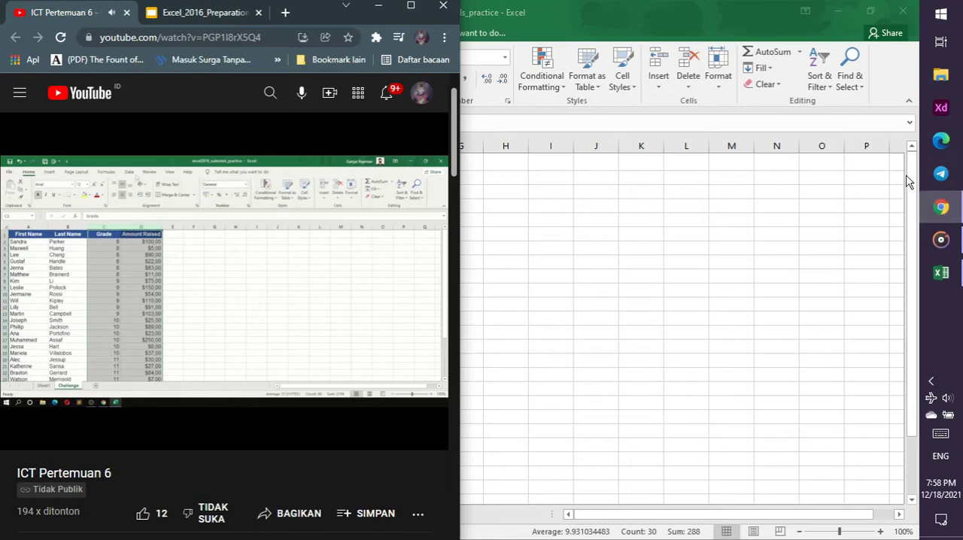
Switch to Excel, select the Grade and Amount Raised columns together and bring up the data commands
{"action": "left_click", "coordinate": [709, 3]}
{"action": "left_click_drag", "start_coordinate": [221, 167], "coordinate": [301, 146]}
{"action": "left_click", "coordinate": [236, 148]}
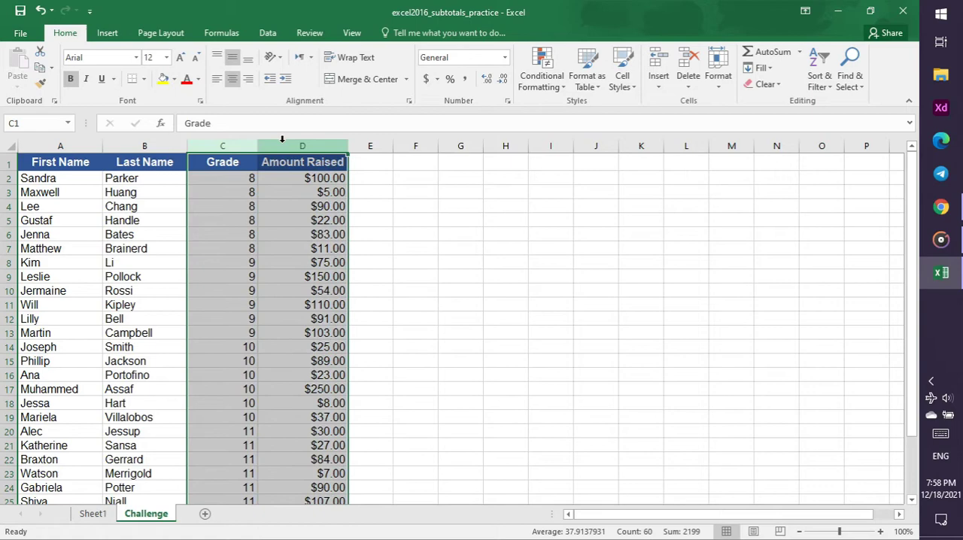
{"action": "left_click", "coordinate": [267, 32]}
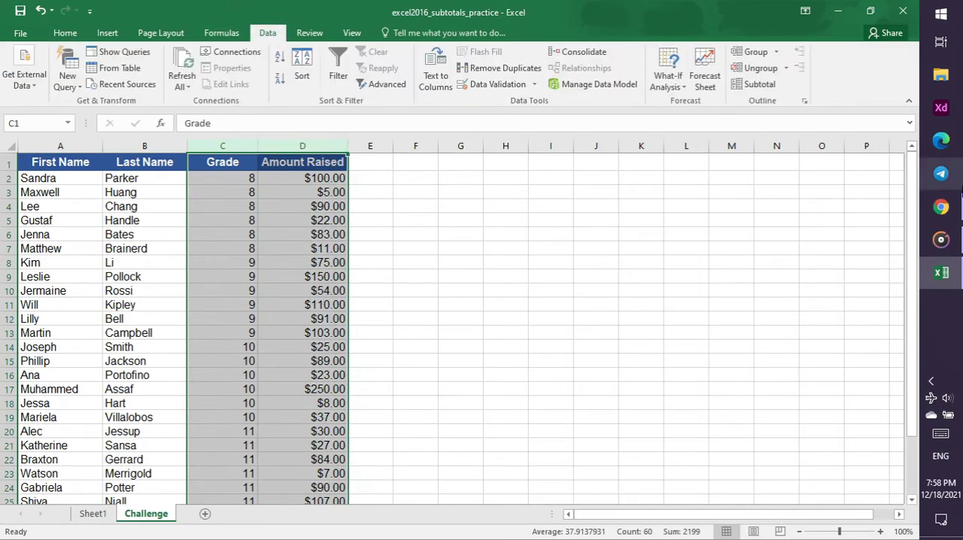
Consult the video's Subtotal settings, then start a Sum subtotal at each change in Grade in Excel, checking Grade and unchecking Amount Raised
{"action": "left_click", "coordinate": [954, 210]}
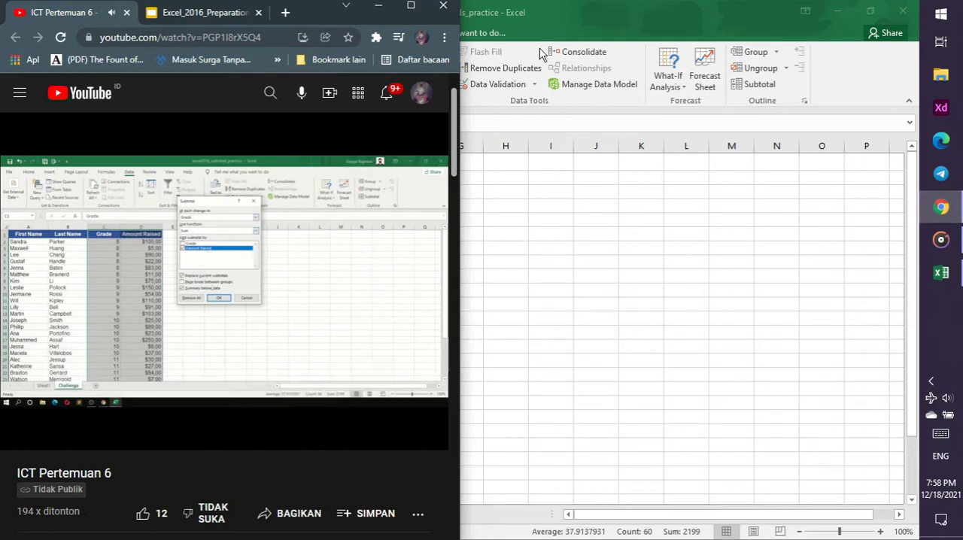
{"action": "left_click", "coordinate": [554, 25]}
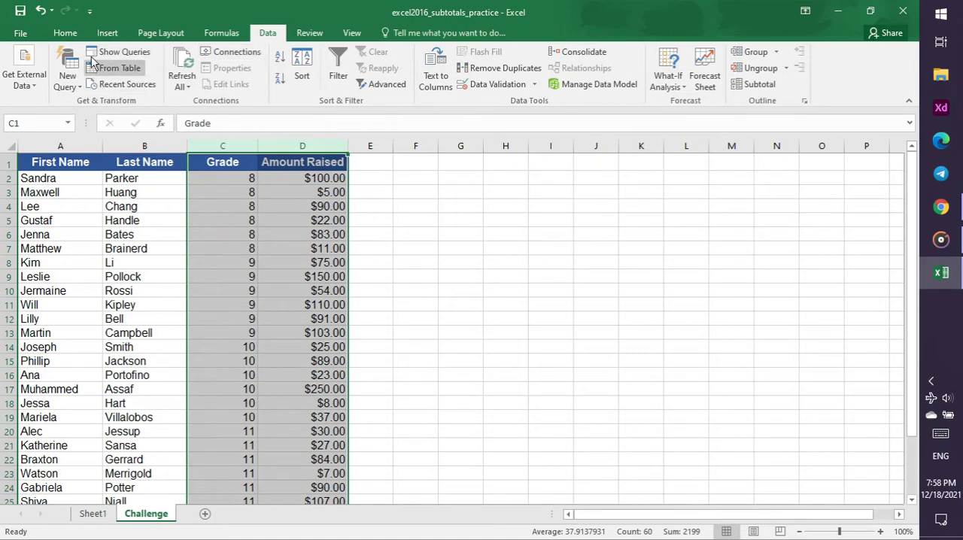
{"action": "left_click", "coordinate": [745, 86]}
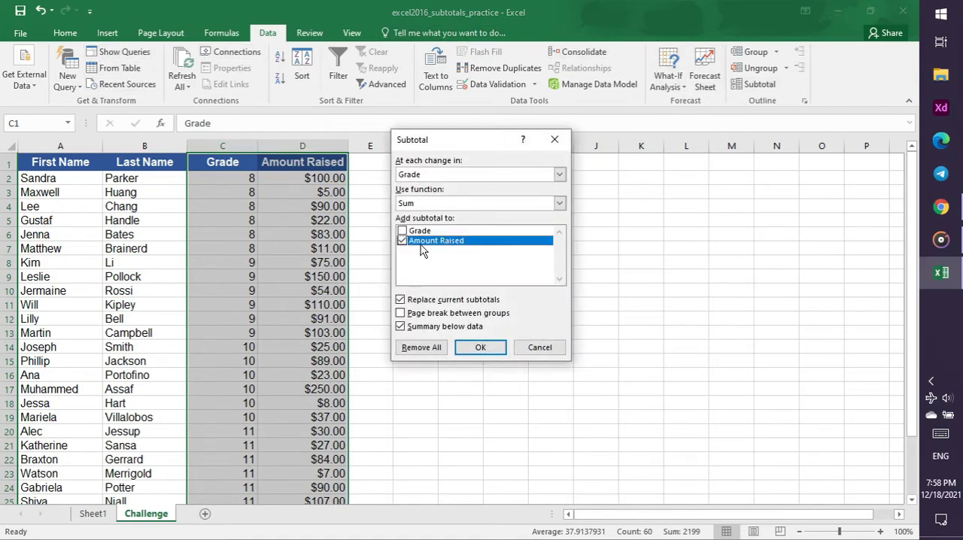
{"action": "left_click", "coordinate": [402, 231]}
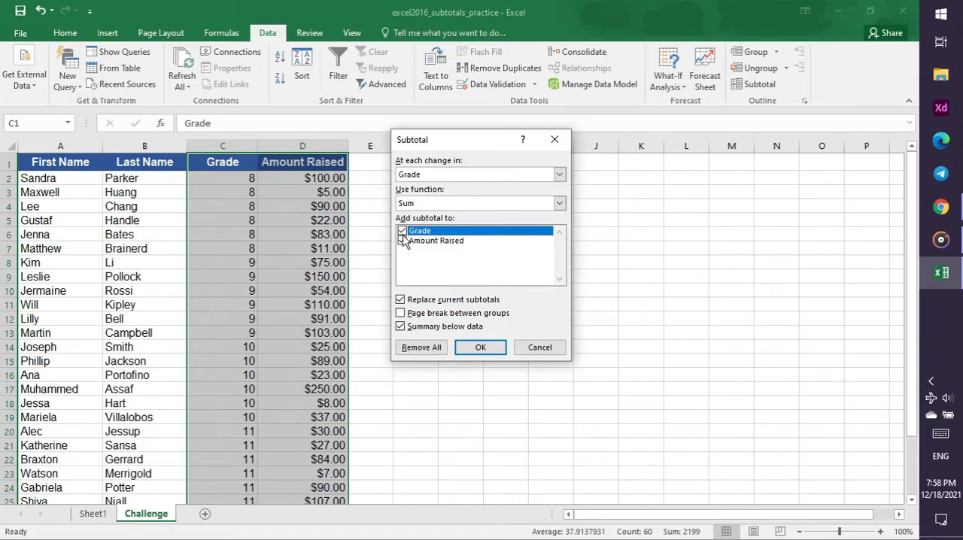
{"action": "left_click", "coordinate": [404, 241]}
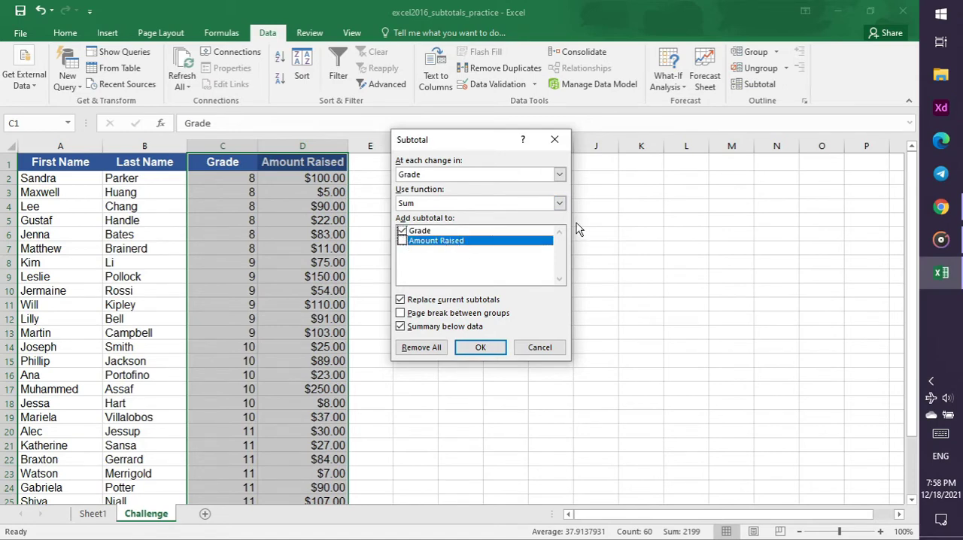
Switch to Chrome and check the subtotal instruction in the tutorial video and on the Groups and Subtotals slide
{"action": "left_click", "coordinate": [952, 207]}
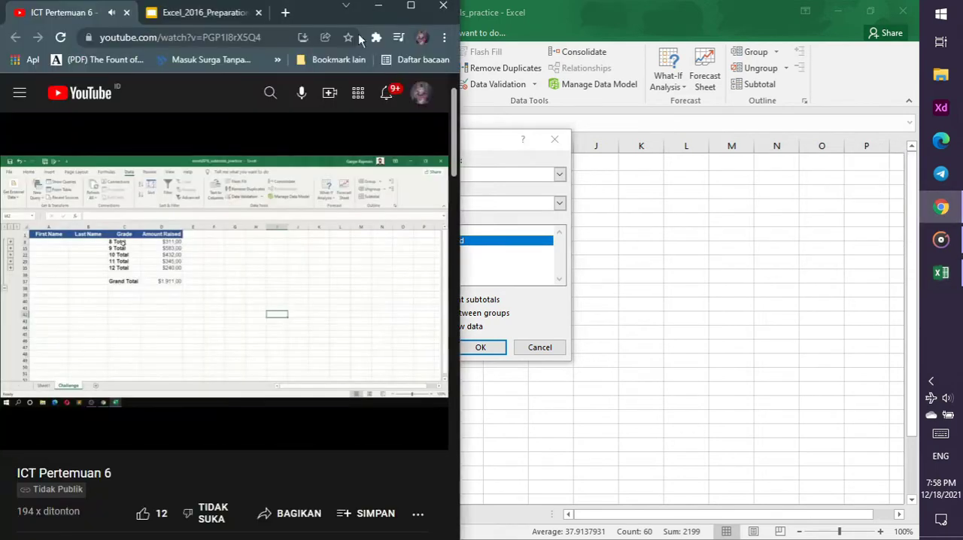
{"action": "left_click", "coordinate": [203, 22]}
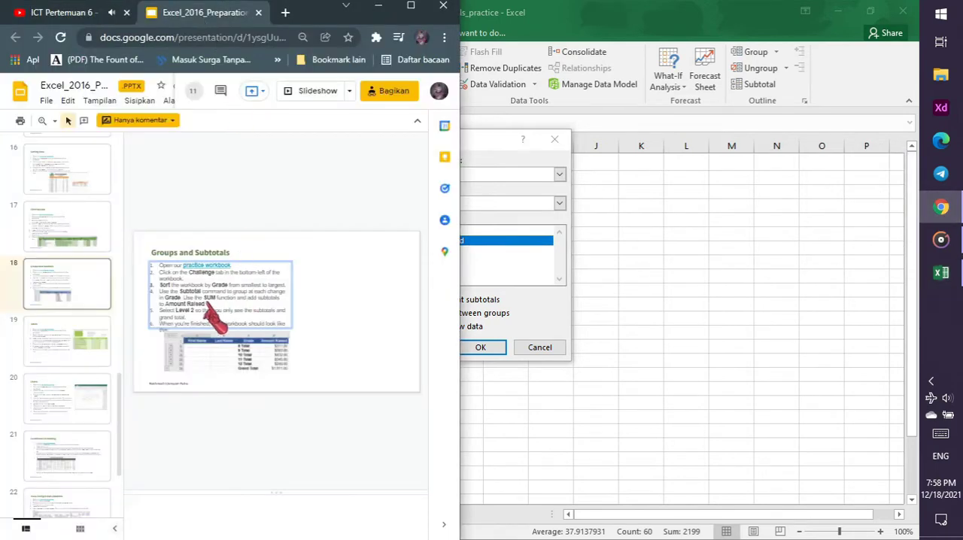
Switch to Excel and apply the Sum subtotal of Grade at each change in Grade
{"action": "left_click", "coordinate": [497, 346]}
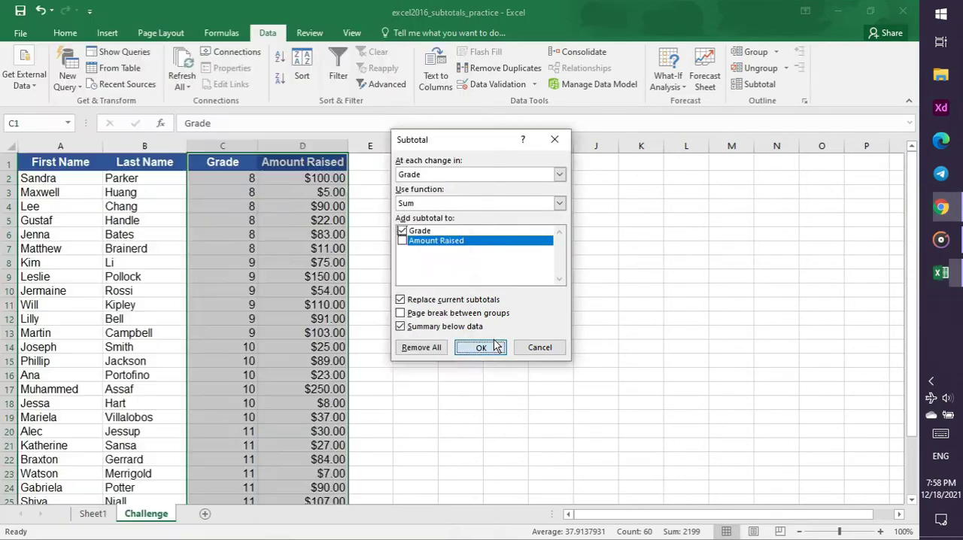
{"action": "left_click", "coordinate": [496, 346]}
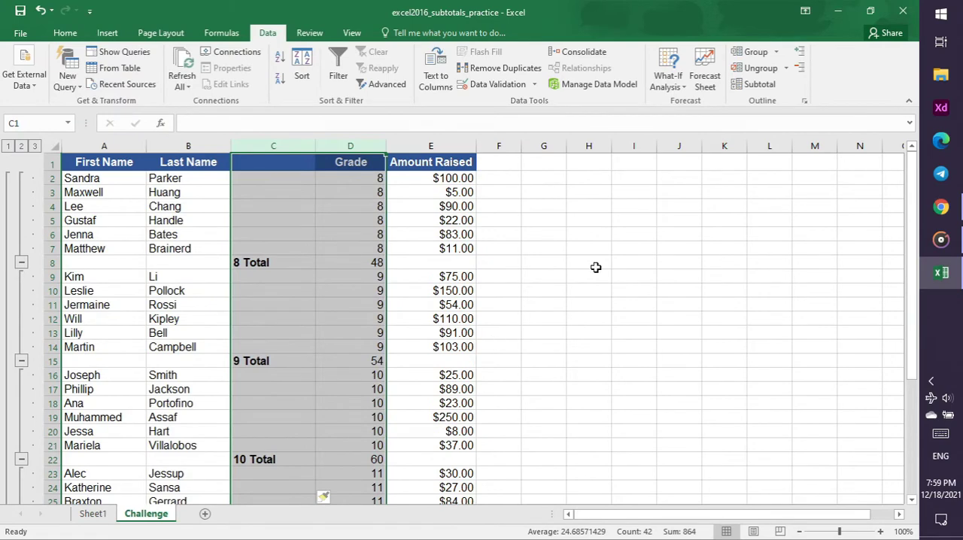
Switch to Chrome and replay the part of the tutorial video that shows the finished subtotals and the outline levels
{"action": "left_click", "coordinate": [936, 209]}
{"action": "left_click", "coordinate": [57, 14]}
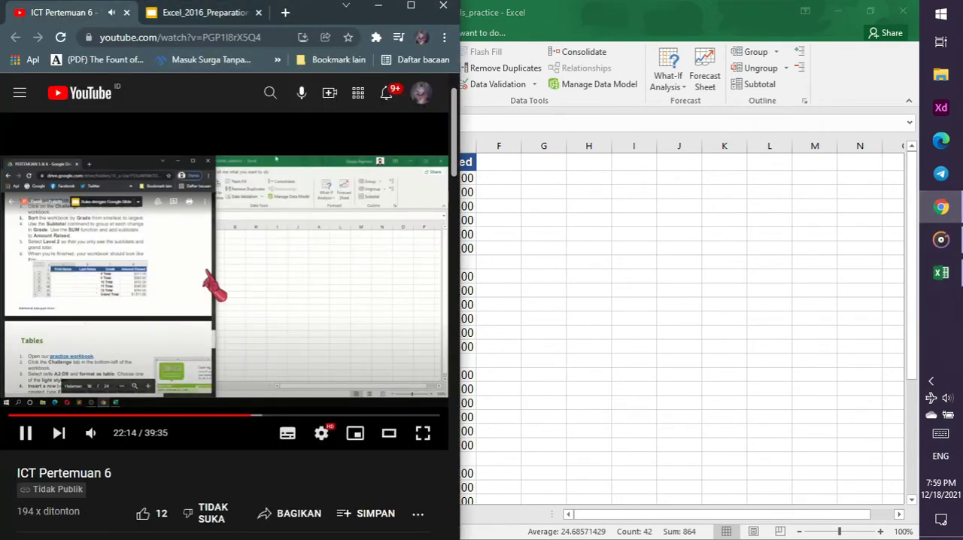
{"action": "key", "text": "Left"}
{"action": "key", "text": "Left"}
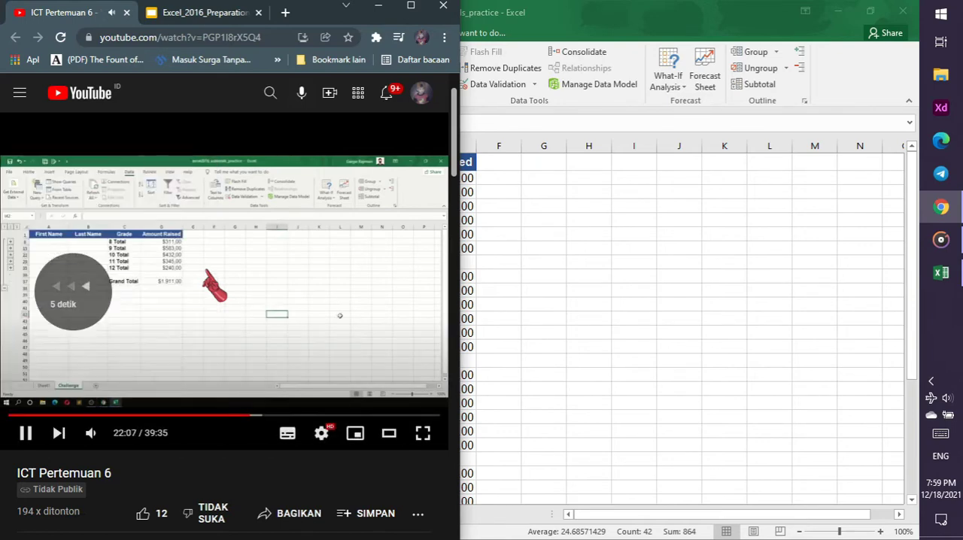
{"action": "key", "text": "Left"}
{"action": "key", "text": "Left"}
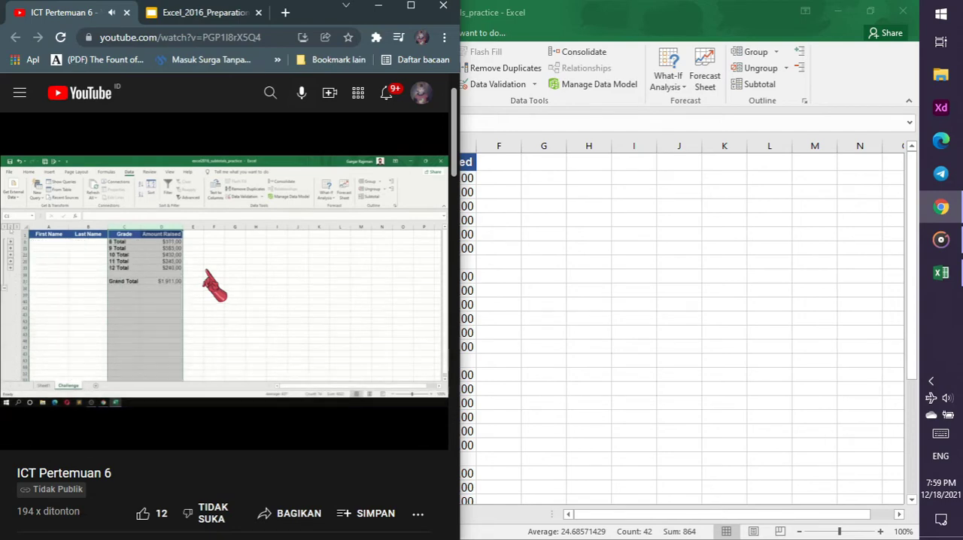
{"action": "key", "text": "Left"}
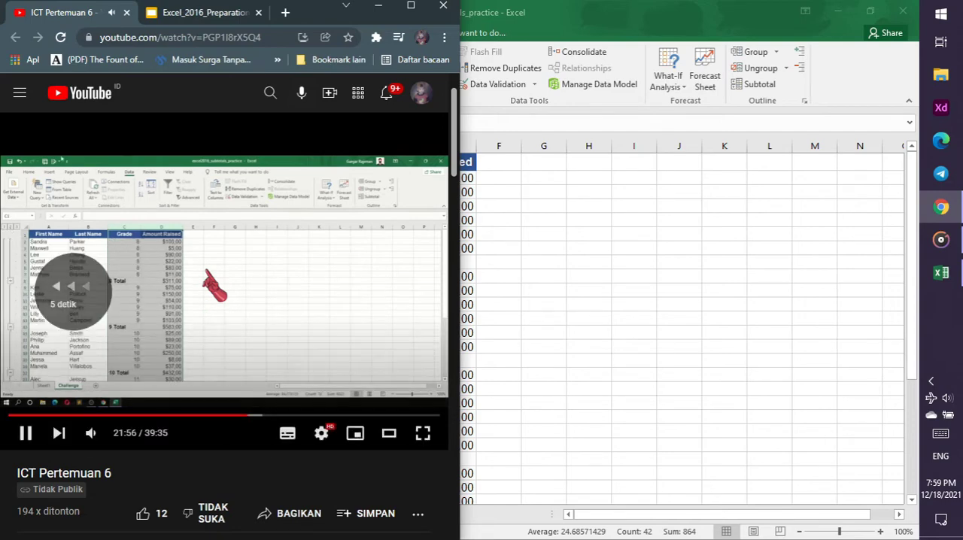
Switch to Excel and collapse the Challenge sheet's outline to level 2, leaving cell A8 selected
{"action": "left_click", "coordinate": [538, 233]}
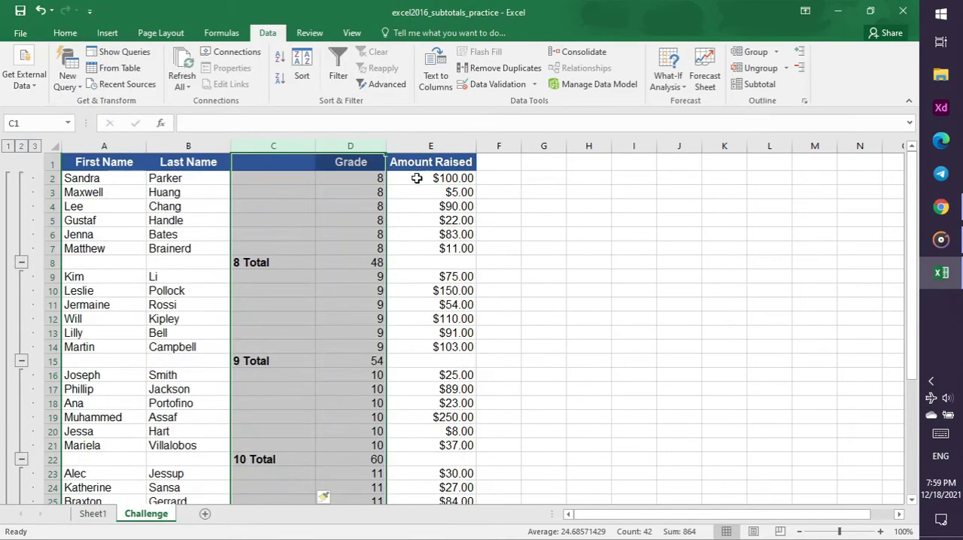
{"action": "left_click", "coordinate": [21, 147]}
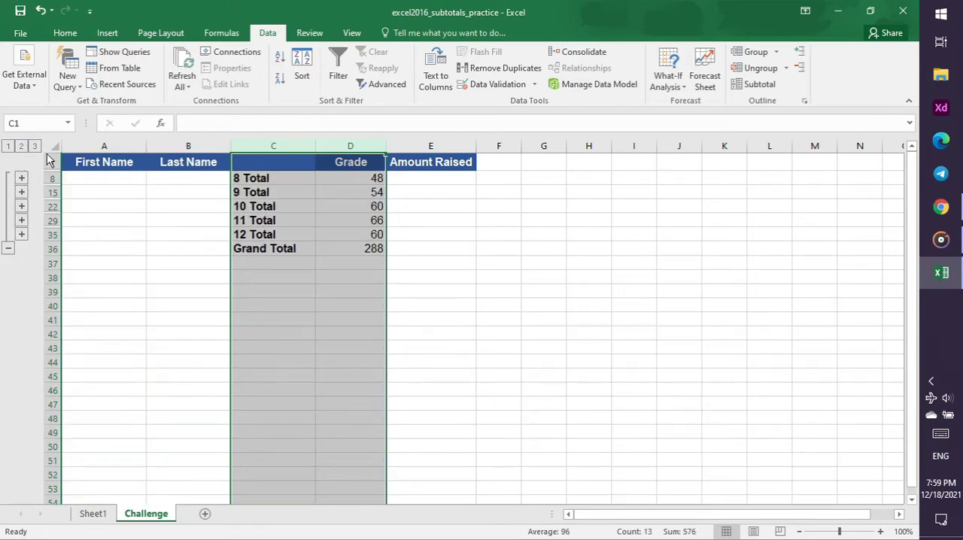
{"action": "left_click", "coordinate": [423, 286]}
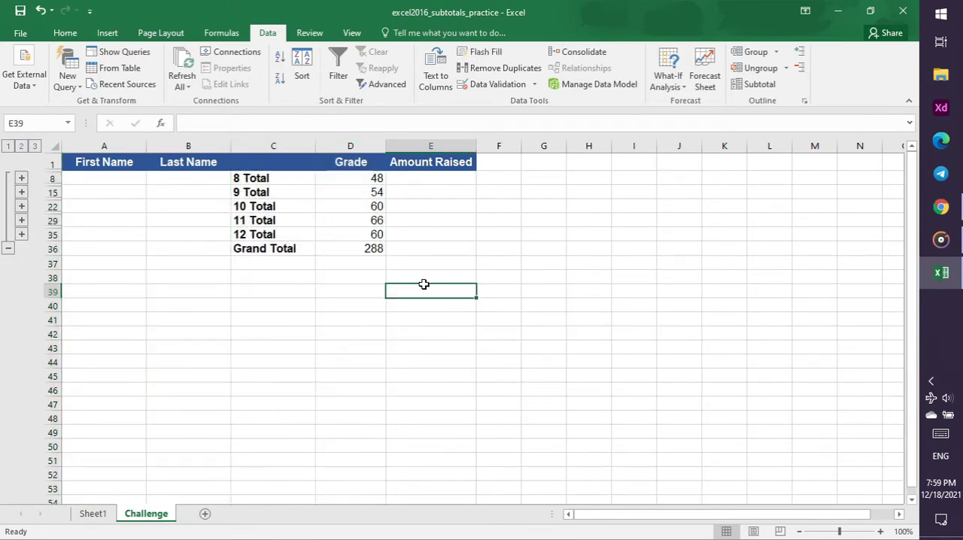
{"action": "left_click", "coordinate": [408, 192]}
{"action": "left_click", "coordinate": [430, 179]}
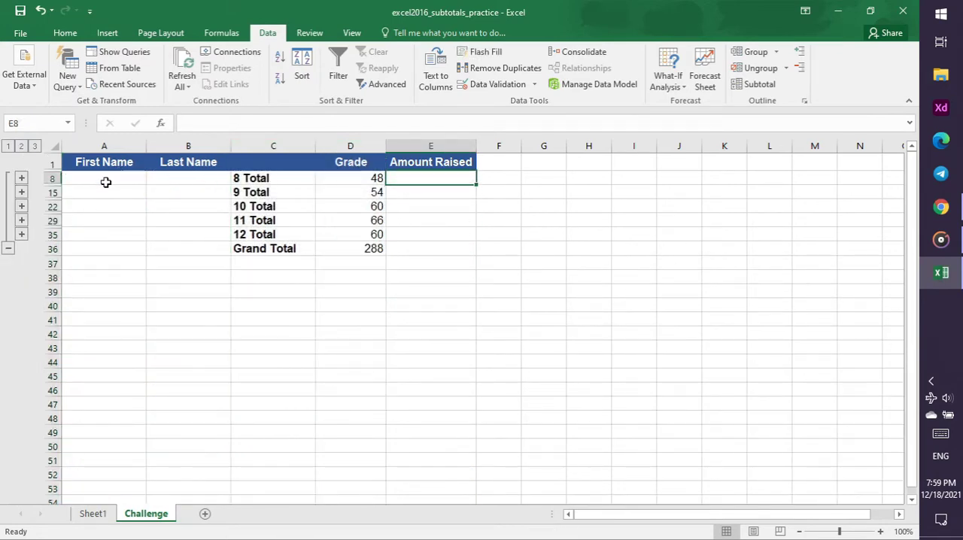
{"action": "left_click", "coordinate": [106, 182]}
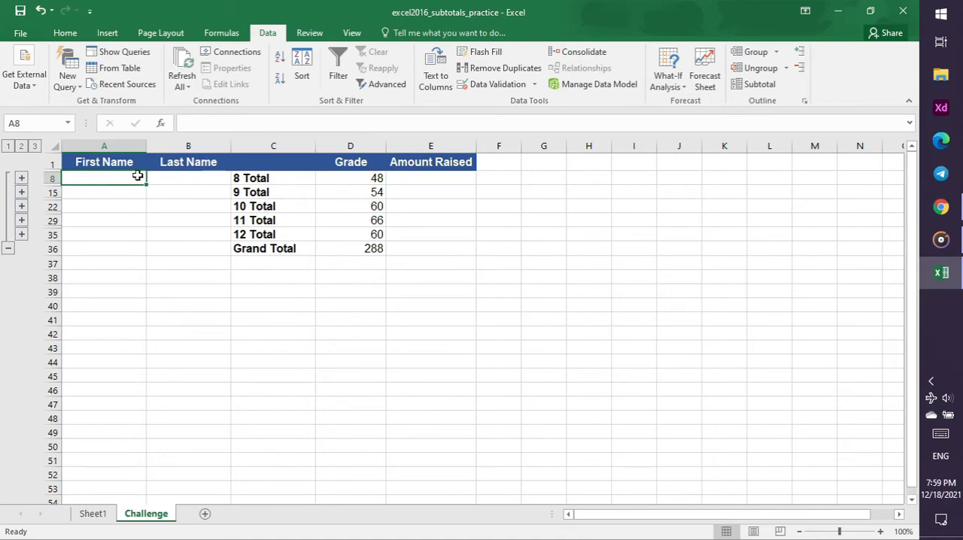
Check the tutorial video in Chrome, then save the changes to the subtotals practice workbook in Excel and close it
{"action": "left_click", "coordinate": [954, 213]}
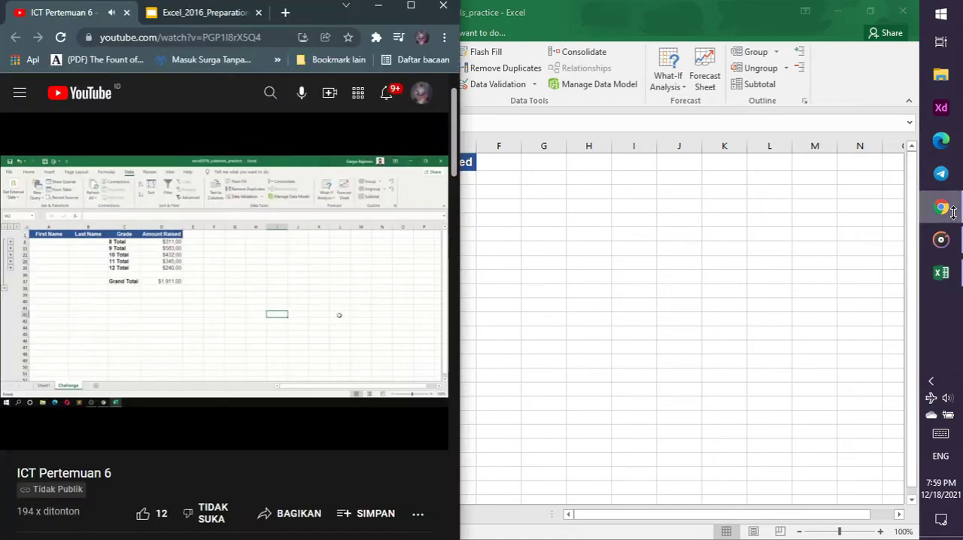
{"action": "left_click", "coordinate": [941, 273]}
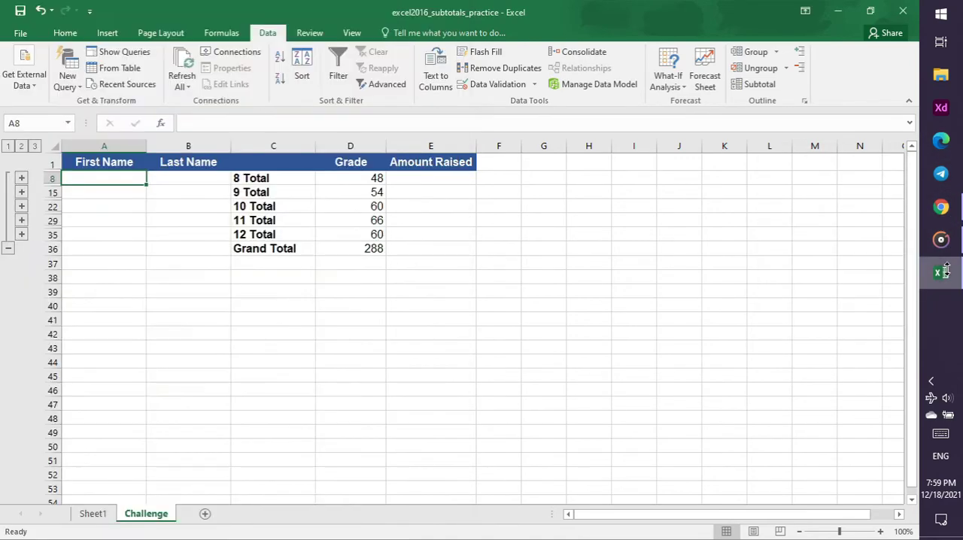
{"action": "left_click", "coordinate": [905, 12]}
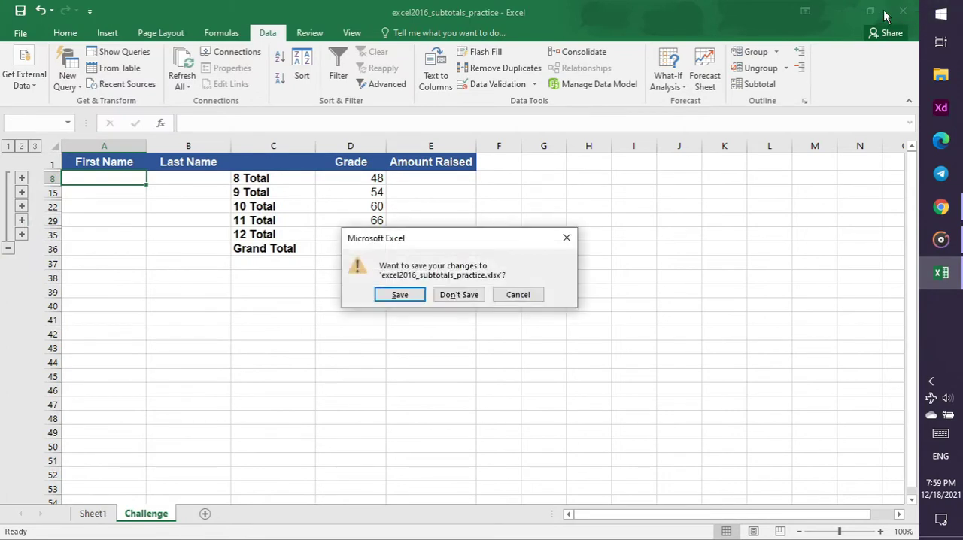
{"action": "left_click", "coordinate": [396, 300]}
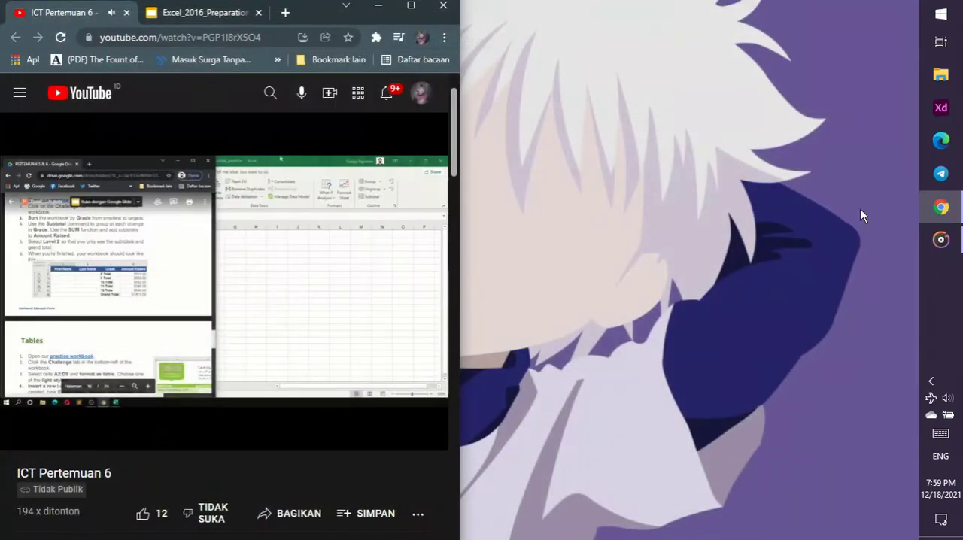
Download the practice workbook linked on the Tables slide in Chrome and open it in Excel with editing enabled
{"action": "left_click", "coordinate": [213, 7]}
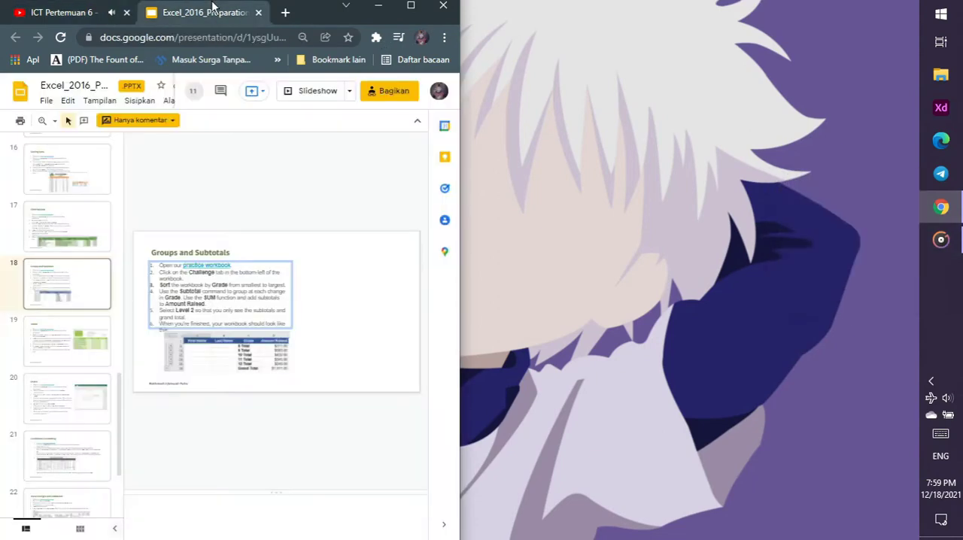
{"action": "left_click", "coordinate": [76, 359]}
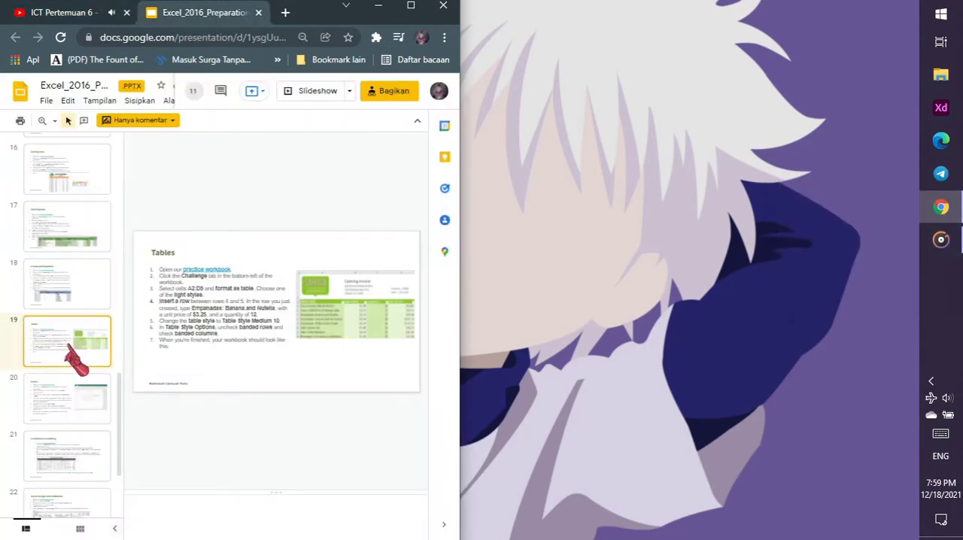
{"action": "left_click", "coordinate": [203, 271]}
{"action": "left_click", "coordinate": [226, 285]}
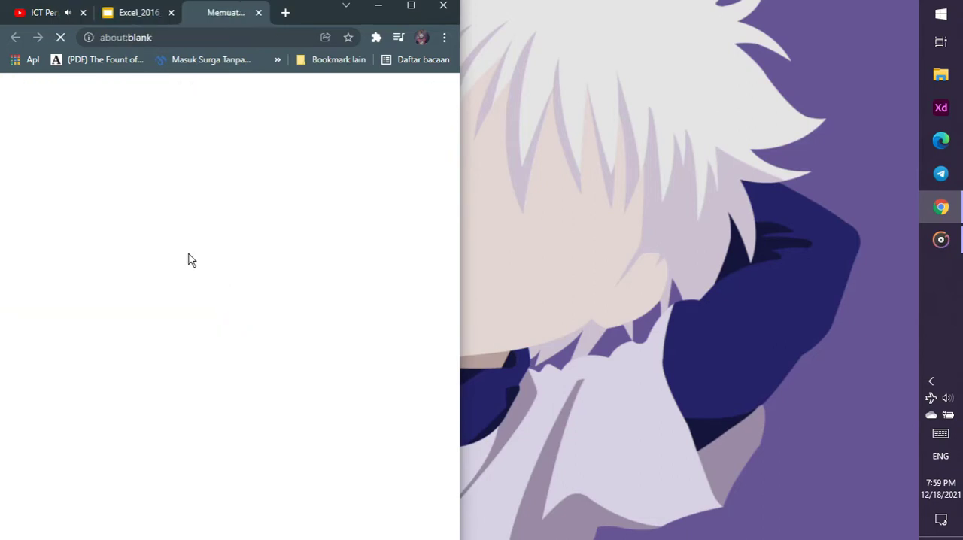
{"action": "left_click", "coordinate": [259, 12]}
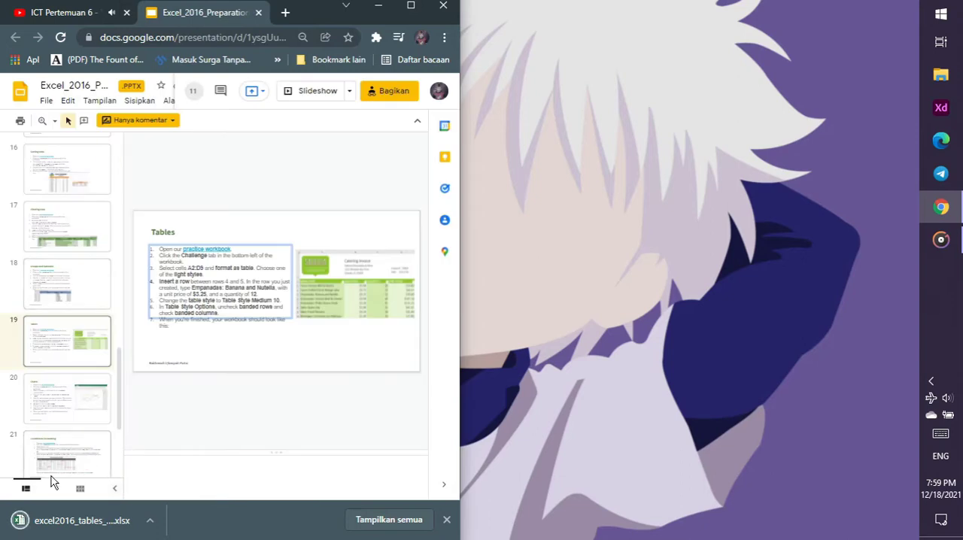
{"action": "left_click", "coordinate": [75, 520]}
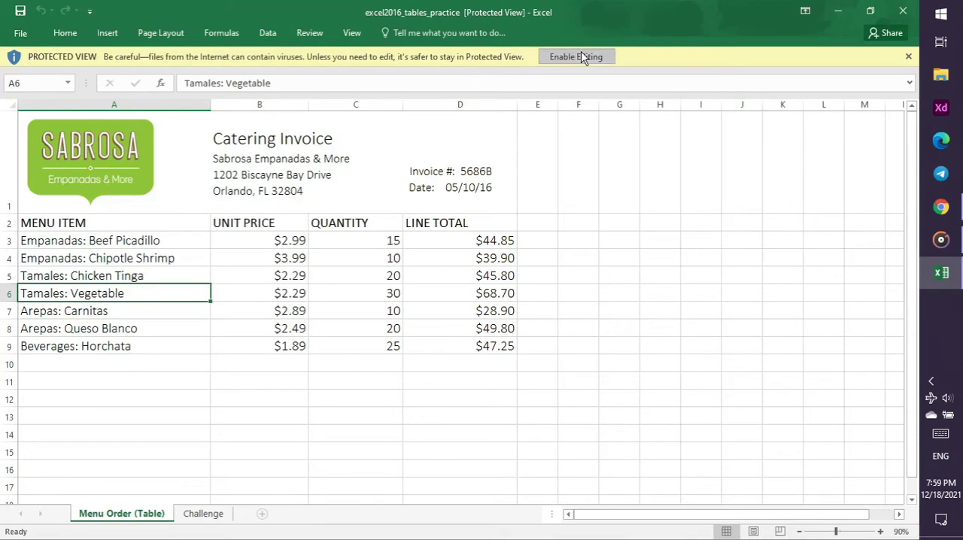
{"action": "left_click", "coordinate": [581, 58]}
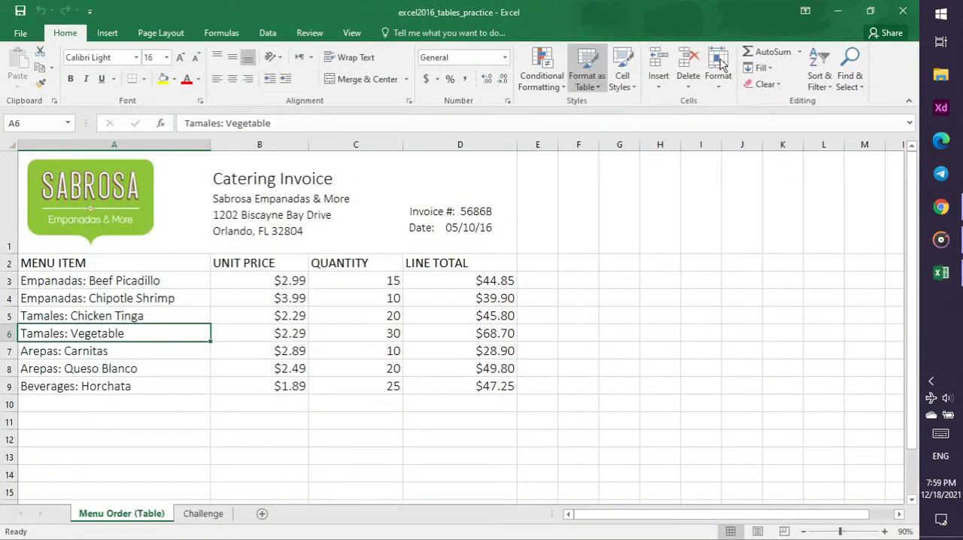
Check the Tables slide in Chrome, then show the Challenge sheet in Excel and select the MENU ITEM header cell A2
{"action": "left_click", "coordinate": [941, 207]}
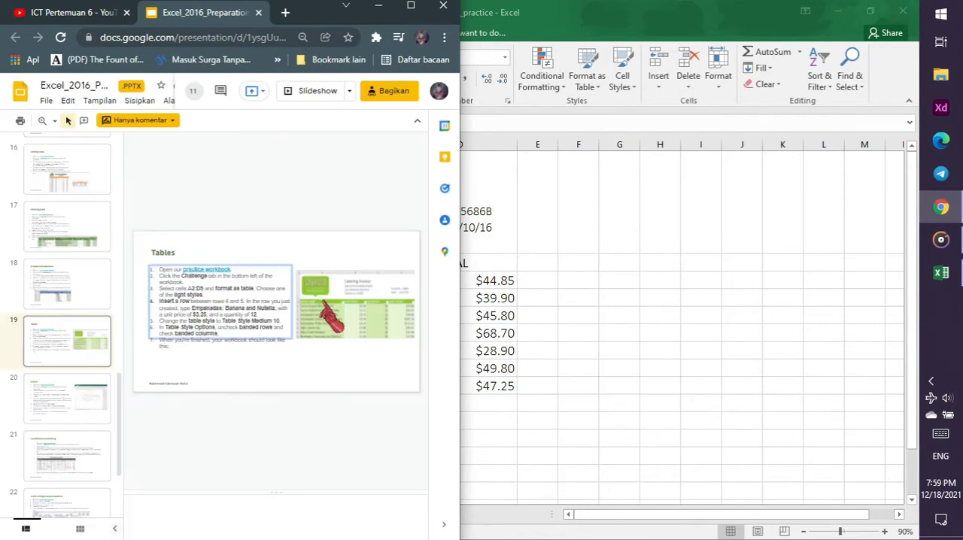
{"action": "left_click", "coordinate": [551, 343]}
{"action": "left_click", "coordinate": [211, 518]}
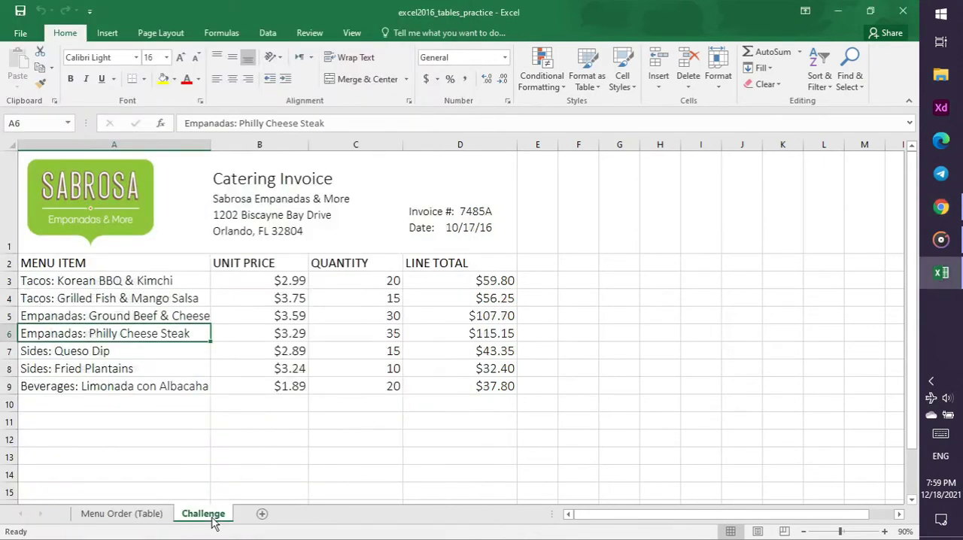
{"action": "left_click", "coordinate": [115, 262]}
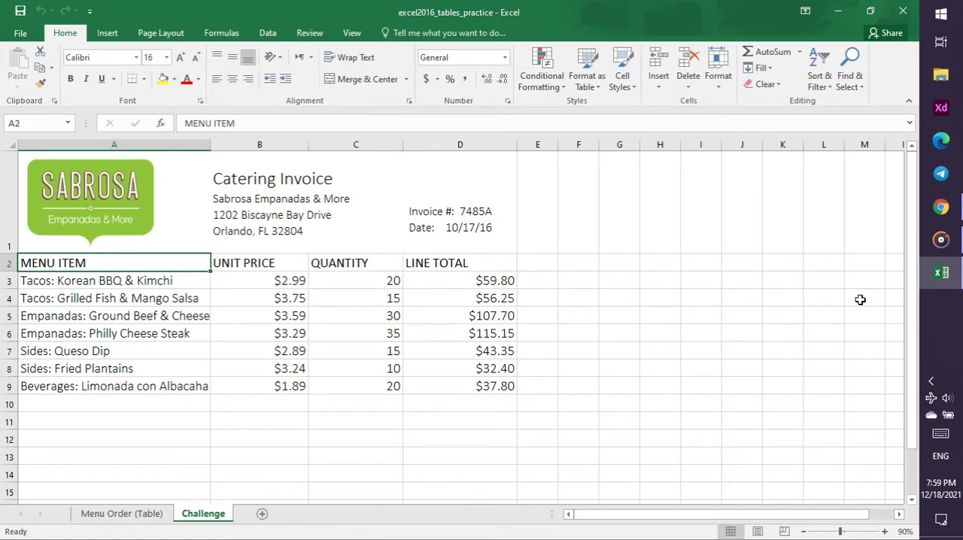
Review the Tables slide and tutorial video in Chrome, and select cells A2:D9 of the catering invoice in Excel
{"action": "left_click", "coordinate": [941, 207]}
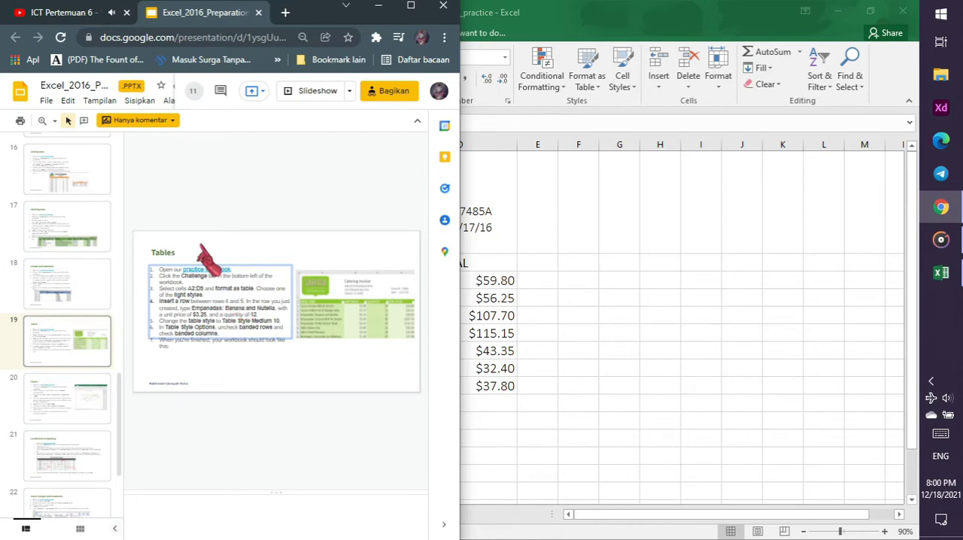
{"action": "left_click", "coordinate": [56, 13]}
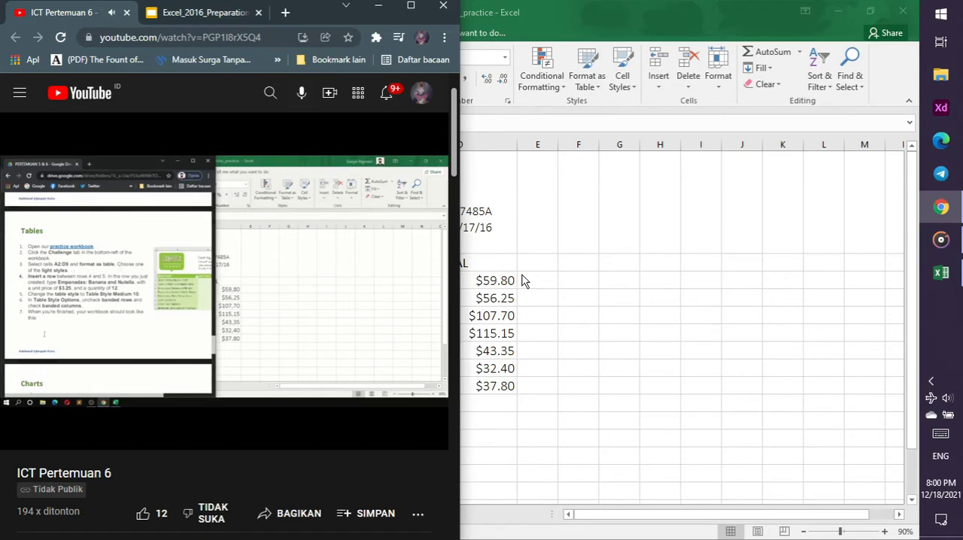
{"action": "key", "text": "alt+Tab"}
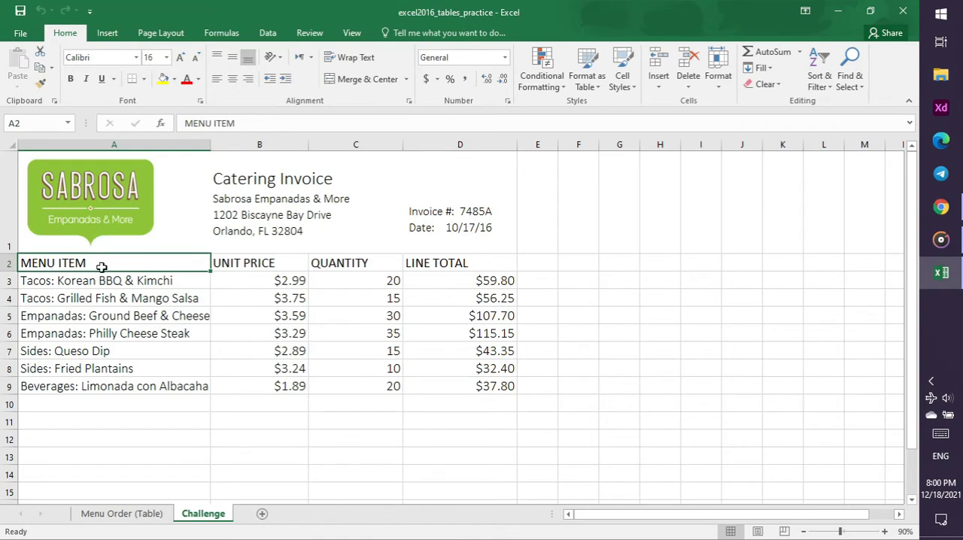
{"action": "left_click_drag", "start_coordinate": [213, 263], "coordinate": [445, 389]}
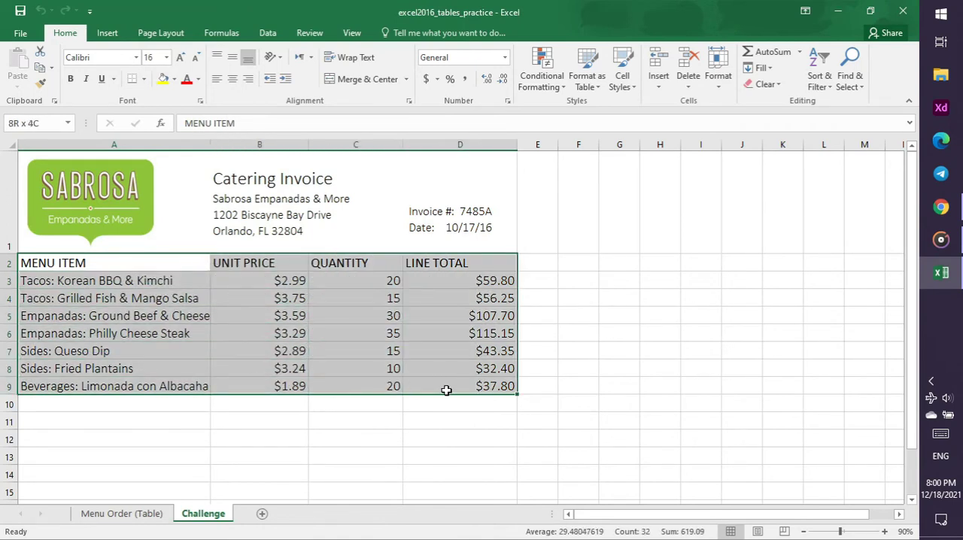
{"action": "left_click", "coordinate": [957, 213]}
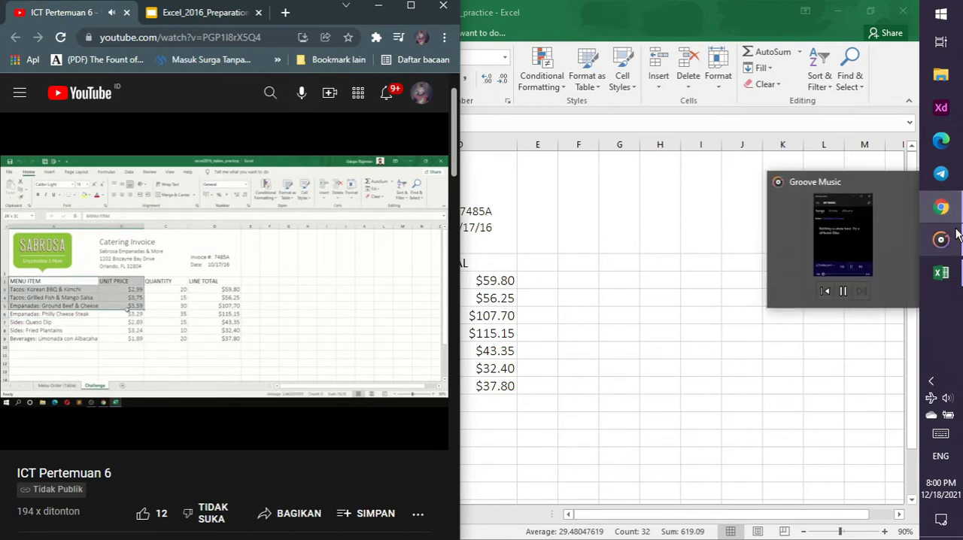
{"action": "left_click", "coordinate": [554, 7]}
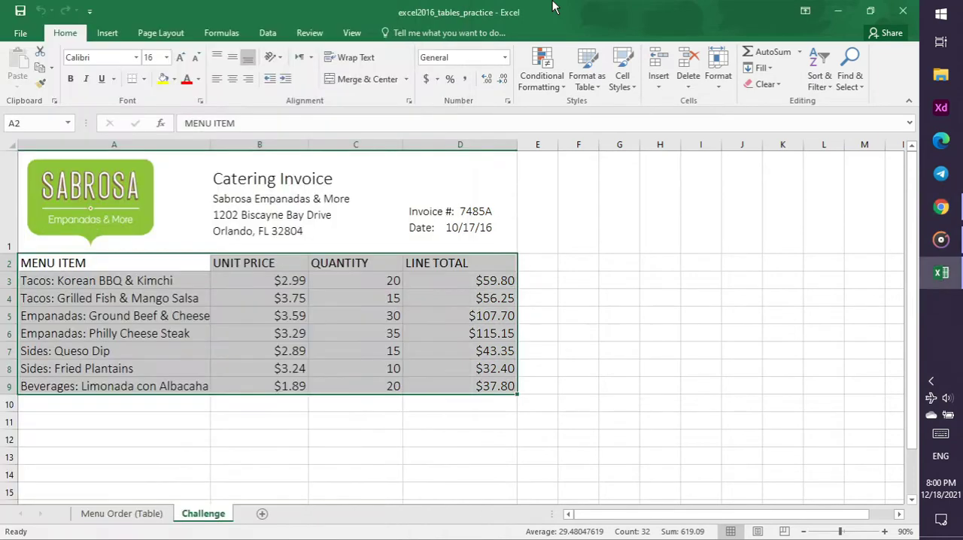
{"action": "left_click", "coordinate": [107, 33]}
{"action": "left_click", "coordinate": [81, 36]}
{"action": "left_click", "coordinate": [717, 81]}
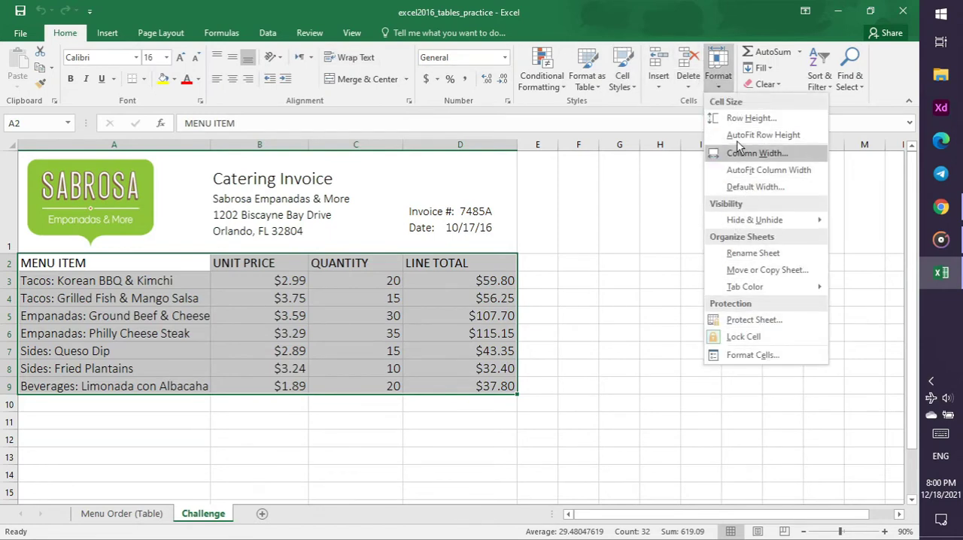
Replay the table styling in the tutorial video in Chrome, then format A2:D9 in Excel as a table with headers using the brown banded medium style
{"action": "left_click", "coordinate": [941, 207]}
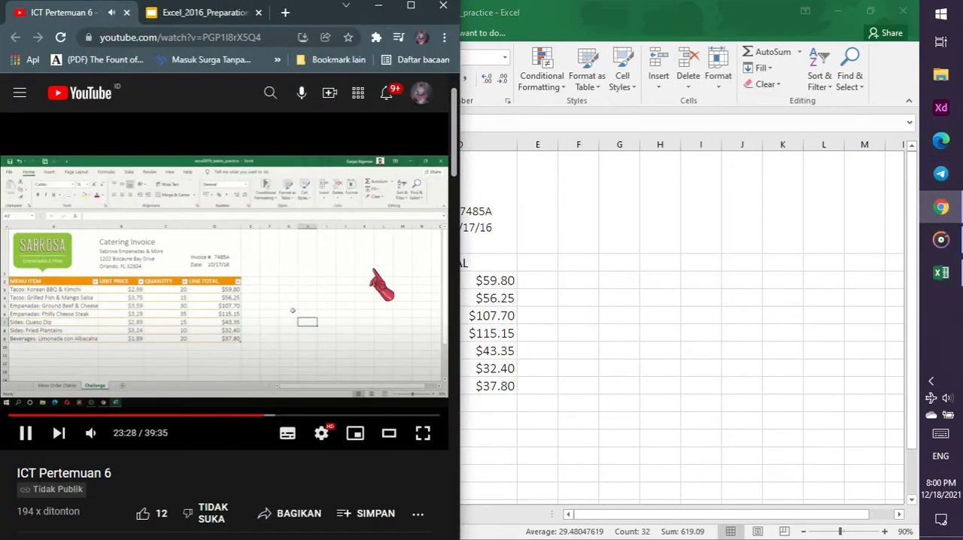
{"action": "key", "text": "Left"}
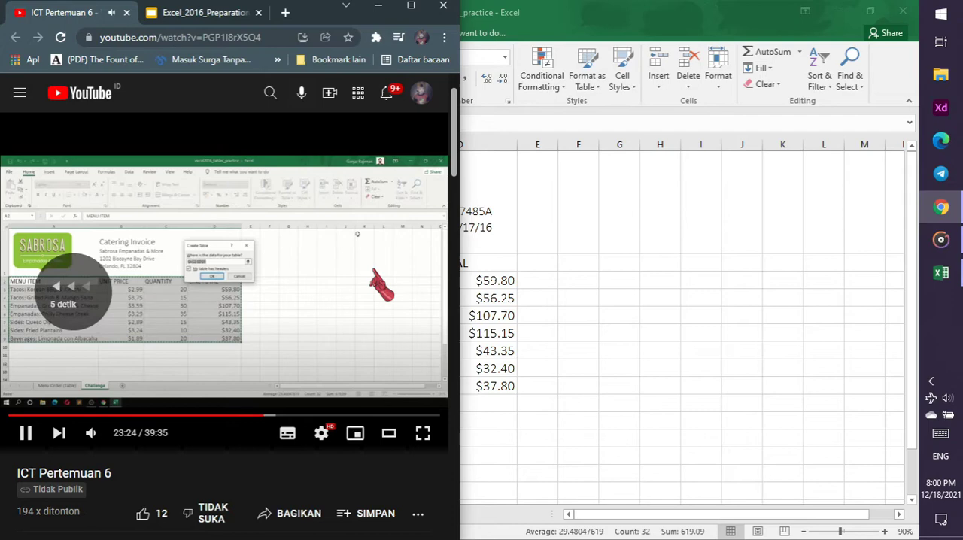
{"action": "key", "text": "Left"}
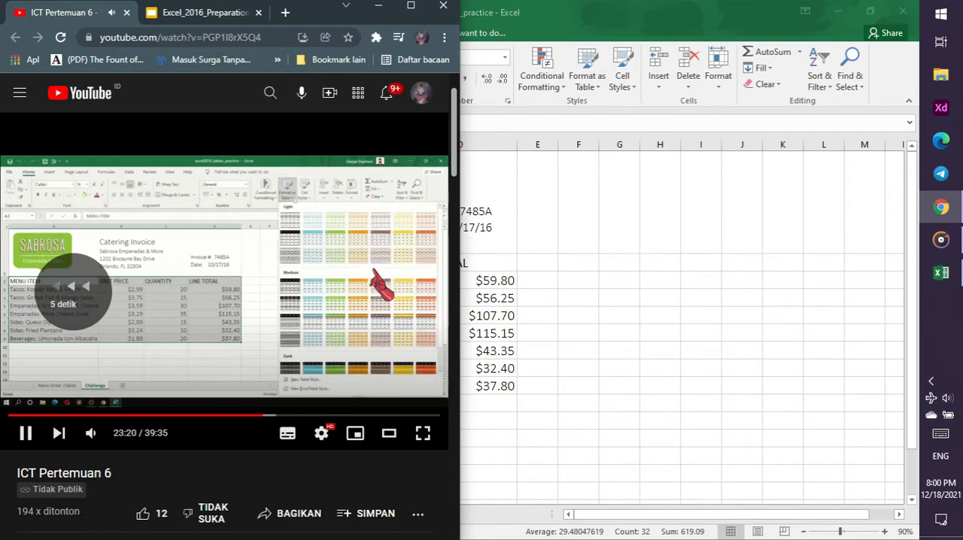
{"action": "left_click", "coordinate": [595, 88]}
{"action": "left_click", "coordinate": [594, 80]}
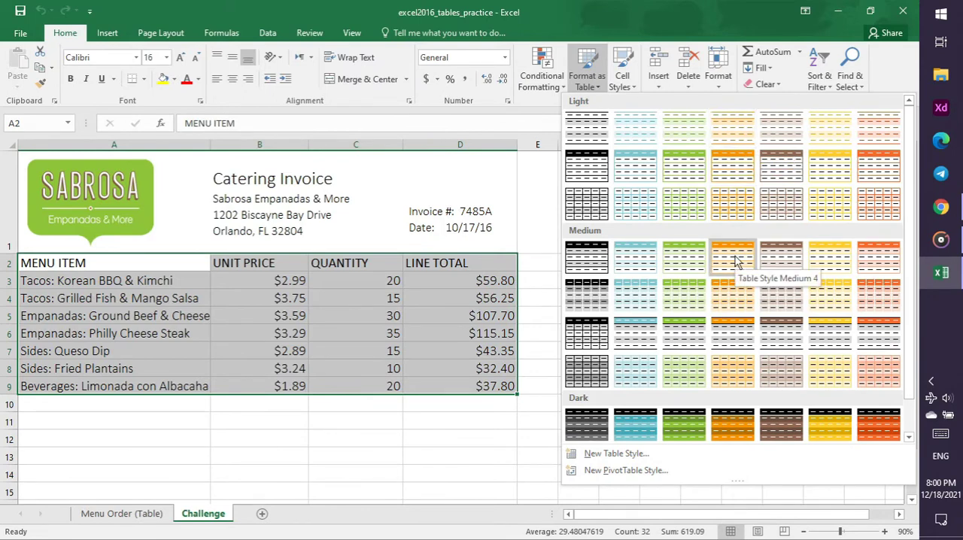
{"action": "left_click", "coordinate": [768, 258]}
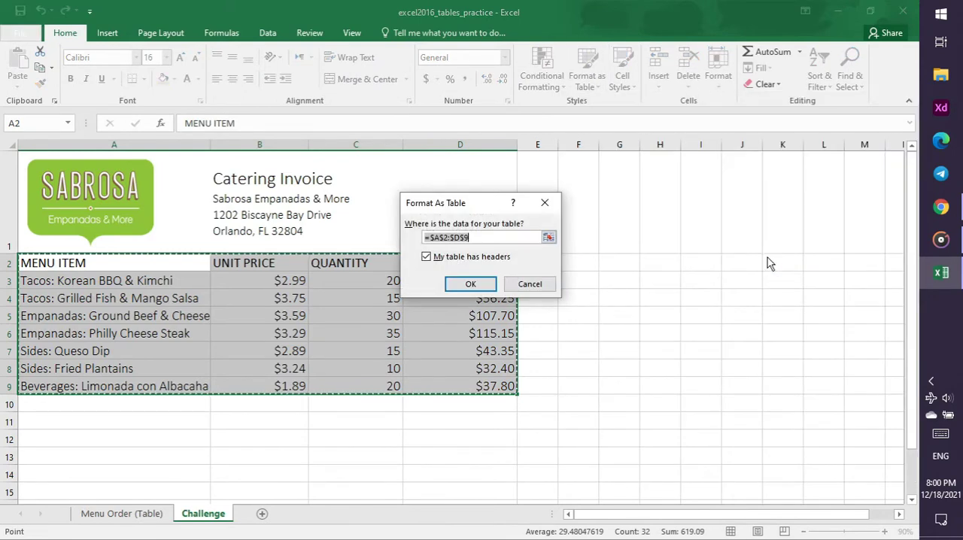
{"action": "left_click", "coordinate": [487, 288]}
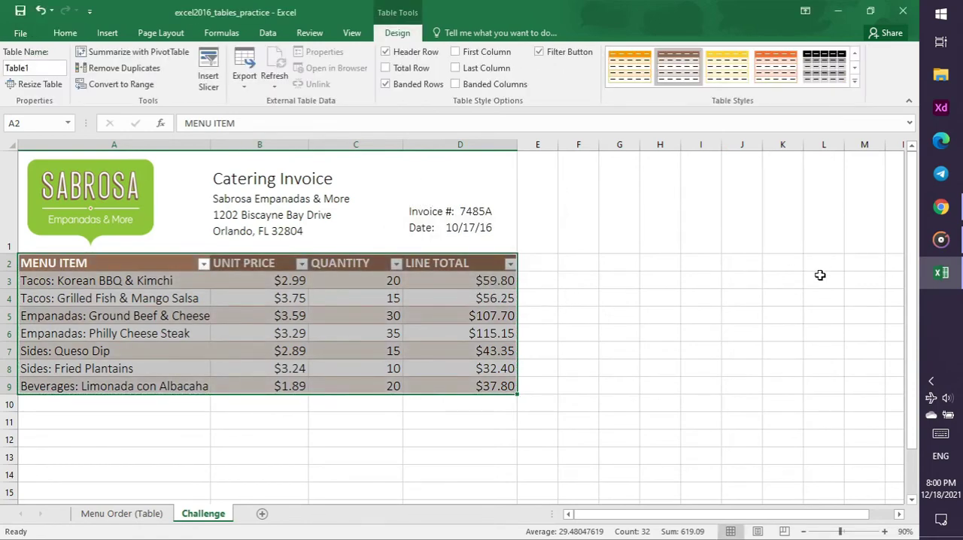
{"action": "left_click", "coordinate": [820, 276]}
Check the tutorial video in Chrome, then insert a sheet row between rows 4 and 5 of the invoice table in Excel
{"action": "left_click", "coordinate": [941, 208]}
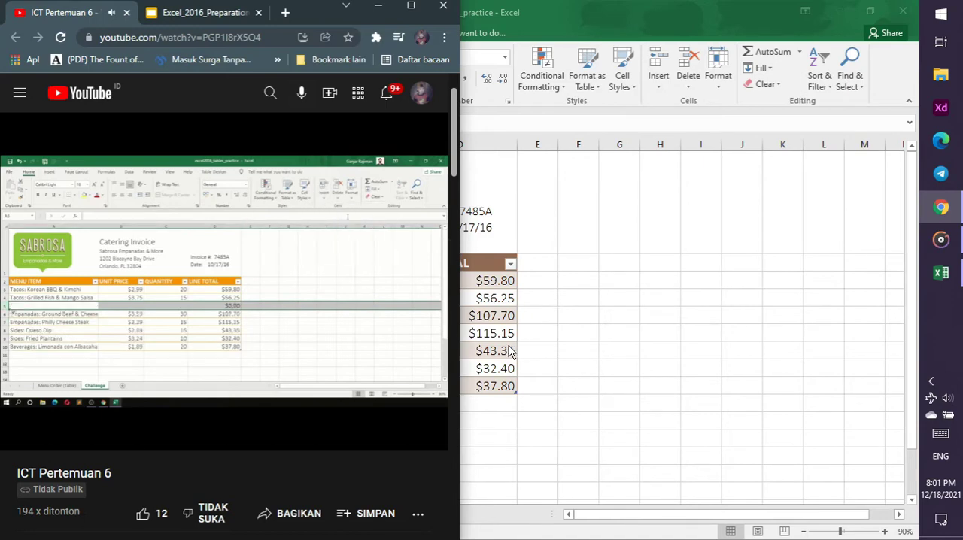
{"action": "key", "text": "alt+Tab"}
{"action": "left_click", "coordinate": [9, 317]}
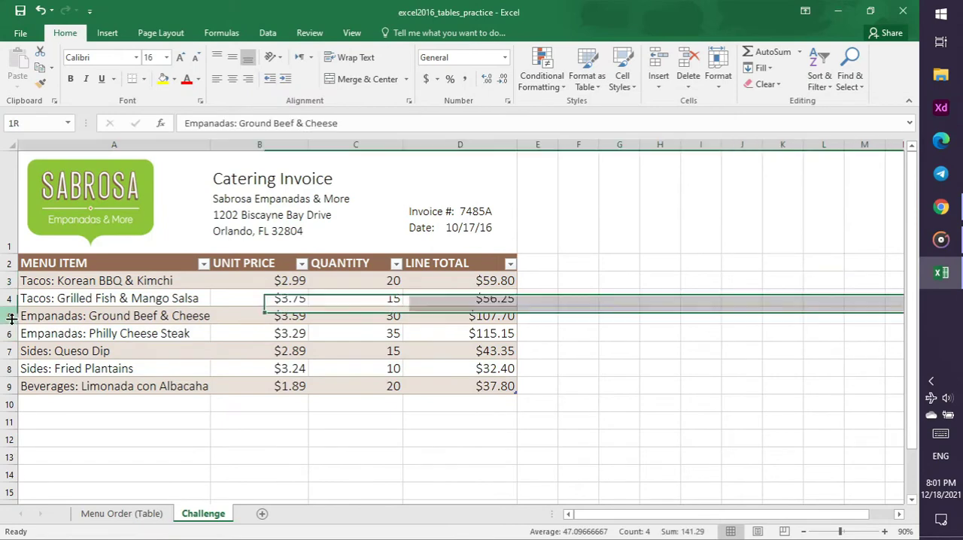
{"action": "left_click", "coordinate": [658, 81]}
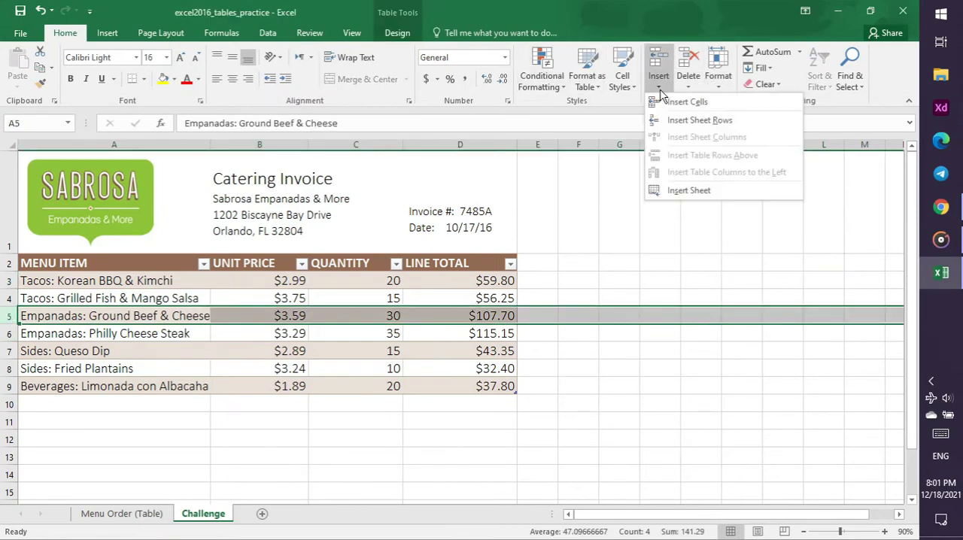
{"action": "left_click", "coordinate": [681, 121]}
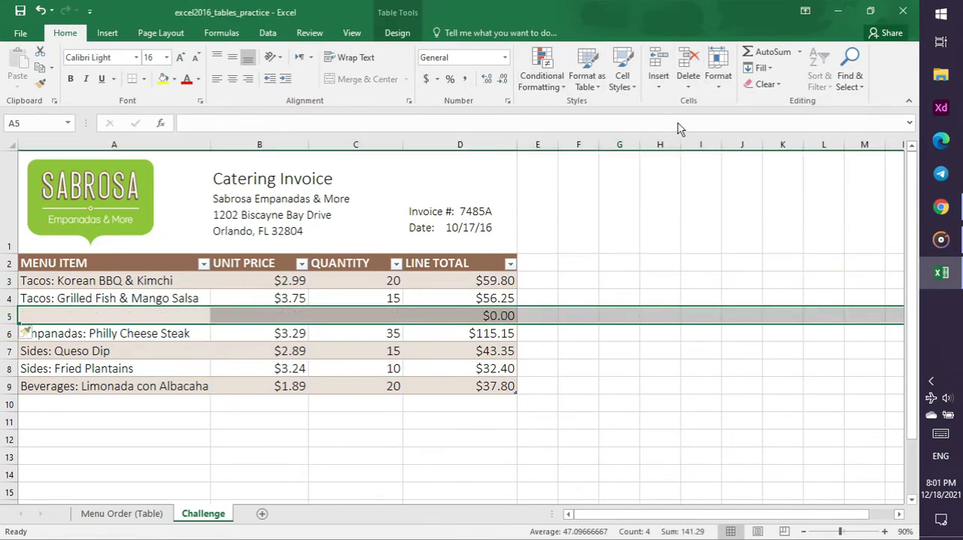
Check the Tables slide and tutorial video in Chrome, and enter "Empanadas: Banana & Nutela" as the menu item in cell A5 in Excel
{"action": "left_click", "coordinate": [175, 319]}
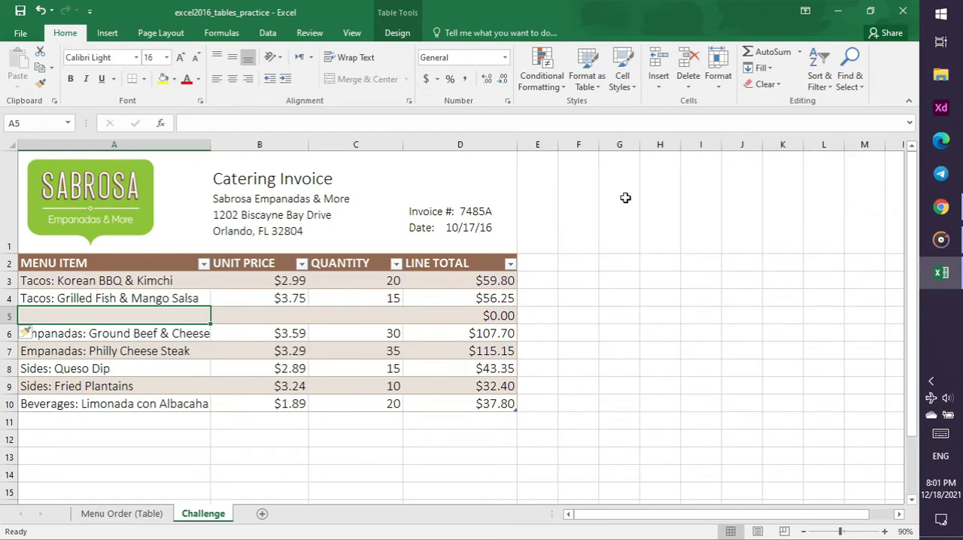
{"action": "left_click", "coordinate": [944, 211]}
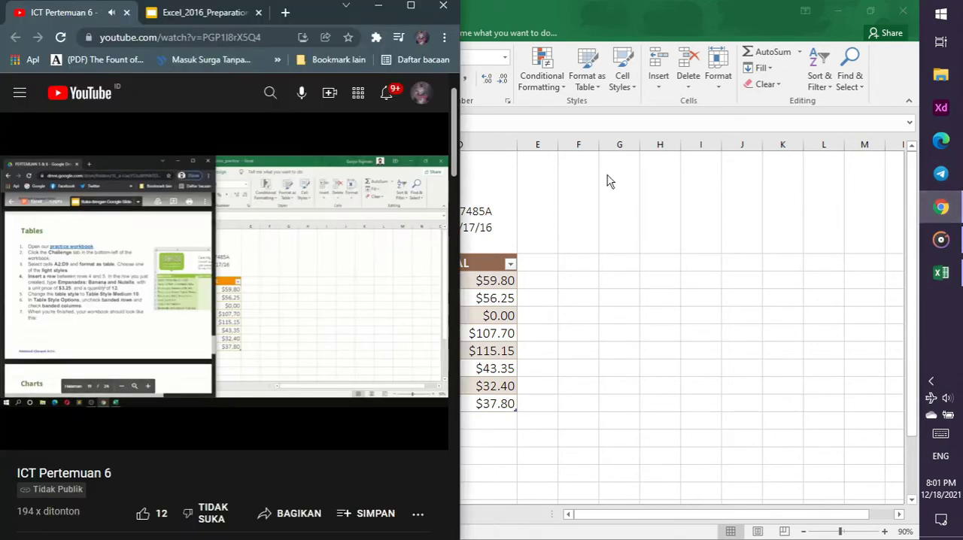
{"action": "left_click", "coordinate": [179, 20]}
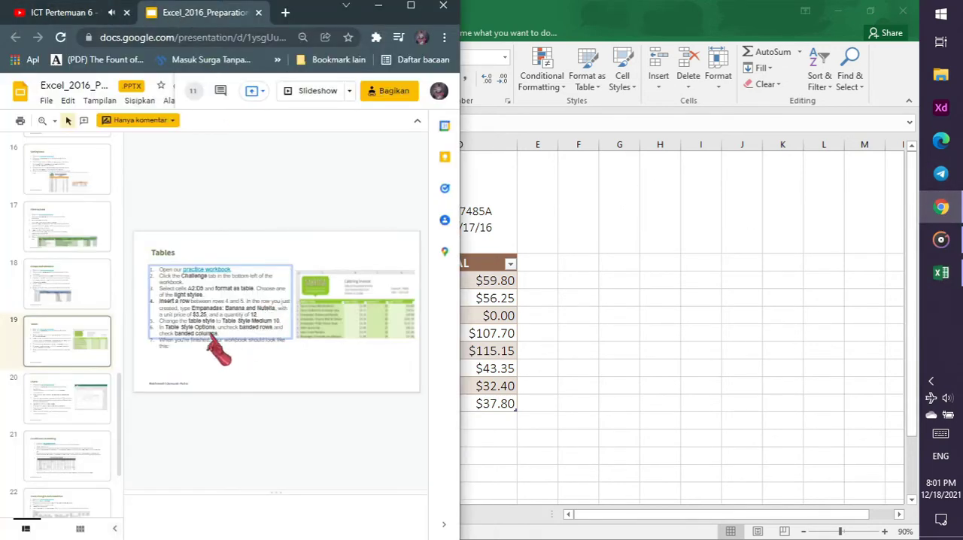
{"action": "left_click", "coordinate": [51, 12]}
{"action": "left_click", "coordinate": [601, 291]}
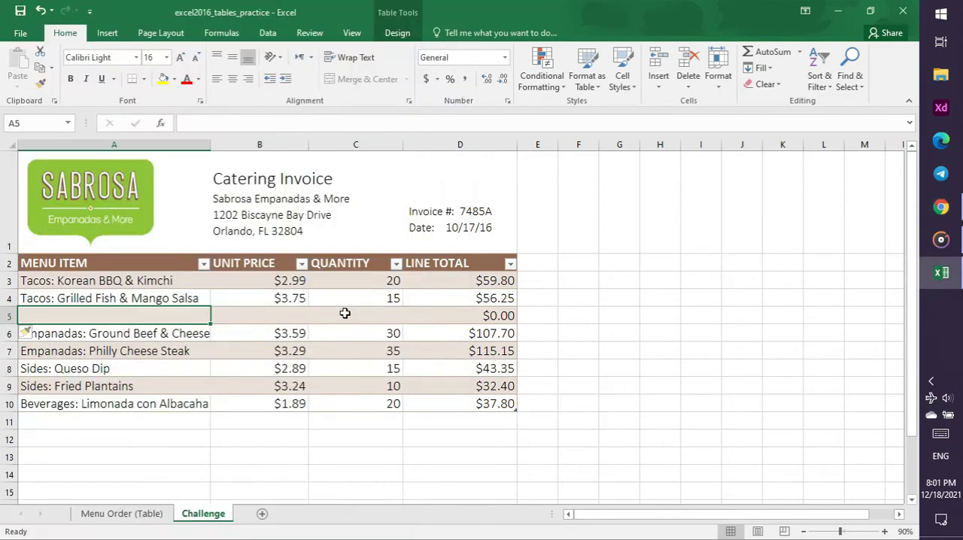
{"action": "type", "text": "Empana"}
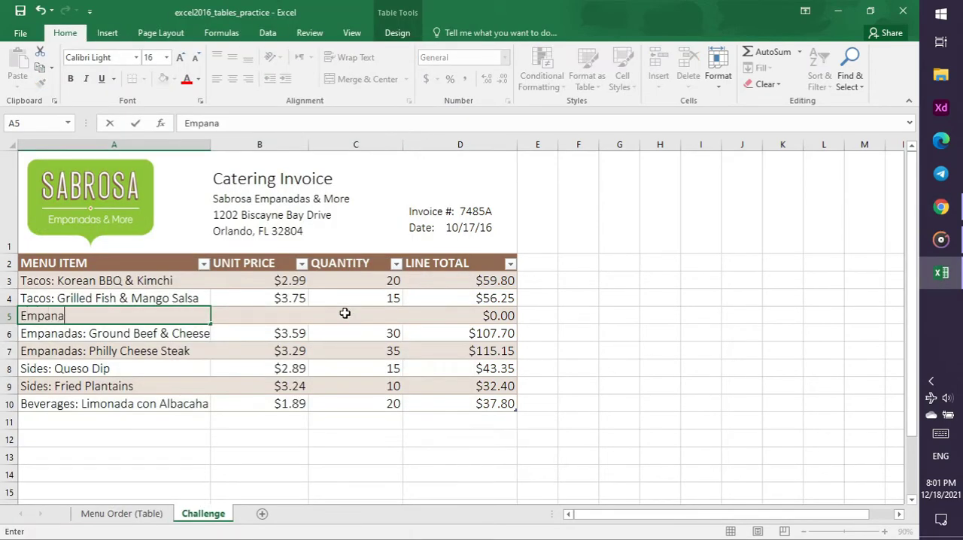
{"action": "type", "text": "das: Banana & Nutela"}
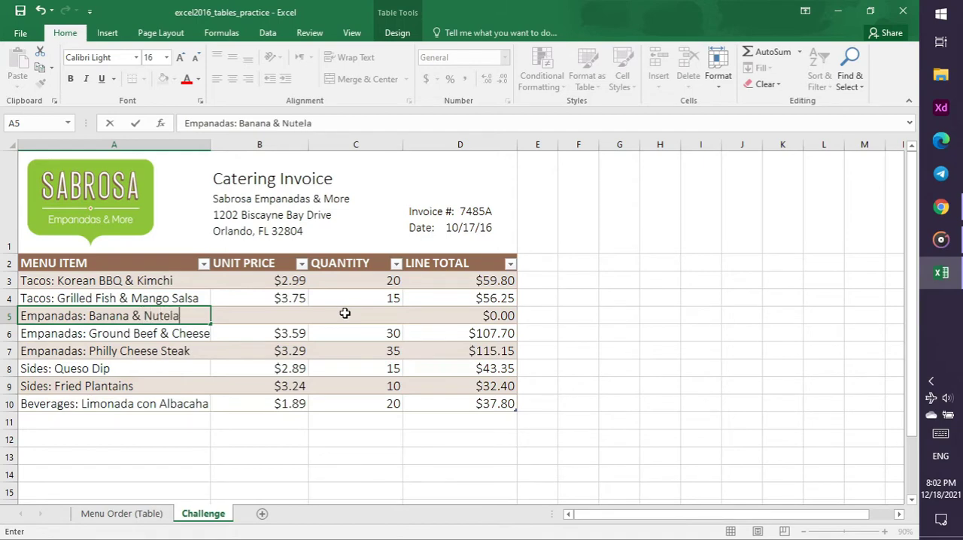
{"action": "left_click", "coordinate": [941, 209]}
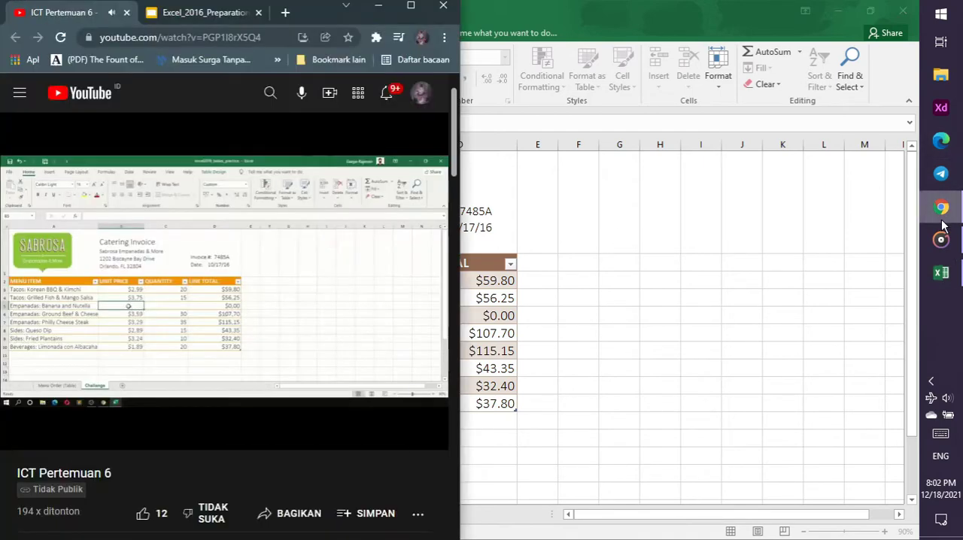
{"action": "left_click", "coordinate": [653, 327]}
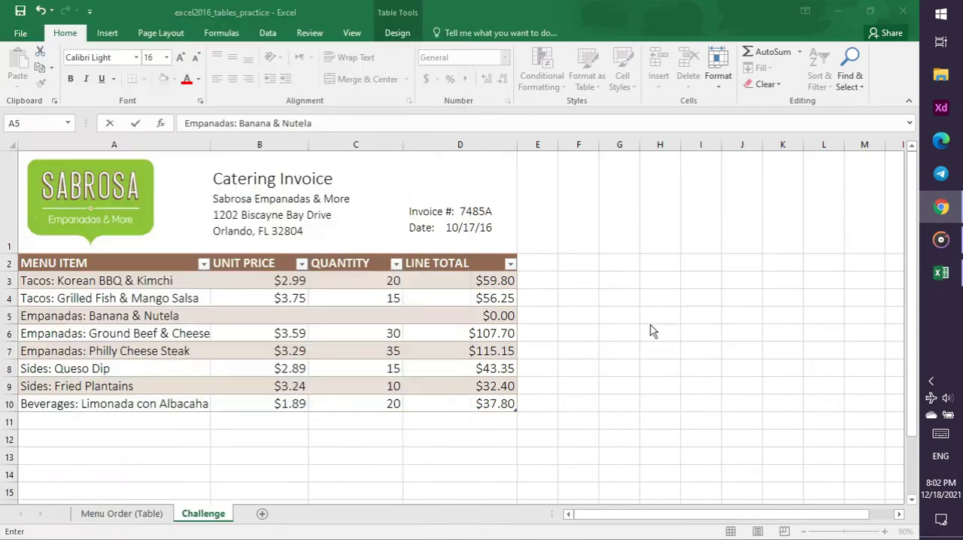
{"action": "key", "text": "Escape"}
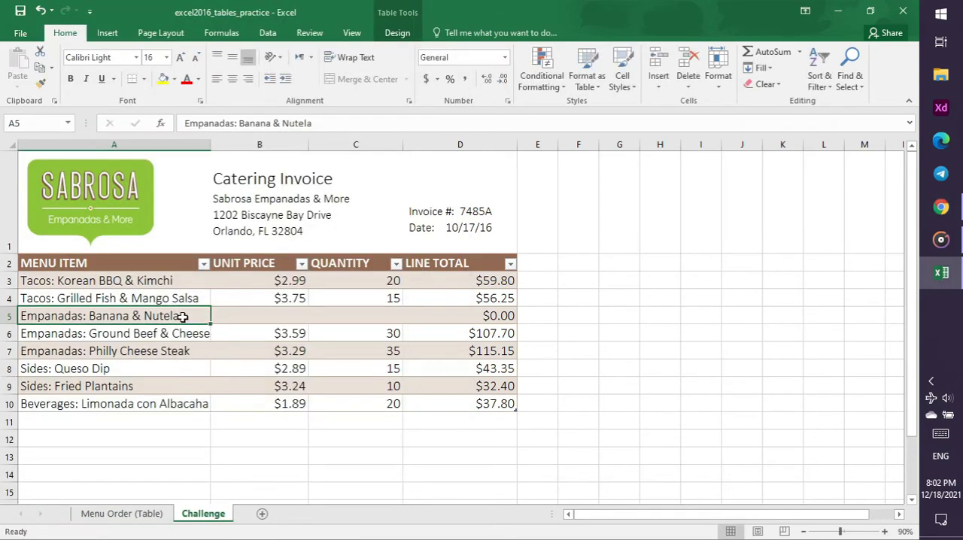
{"action": "key", "text": "BackSpace"}
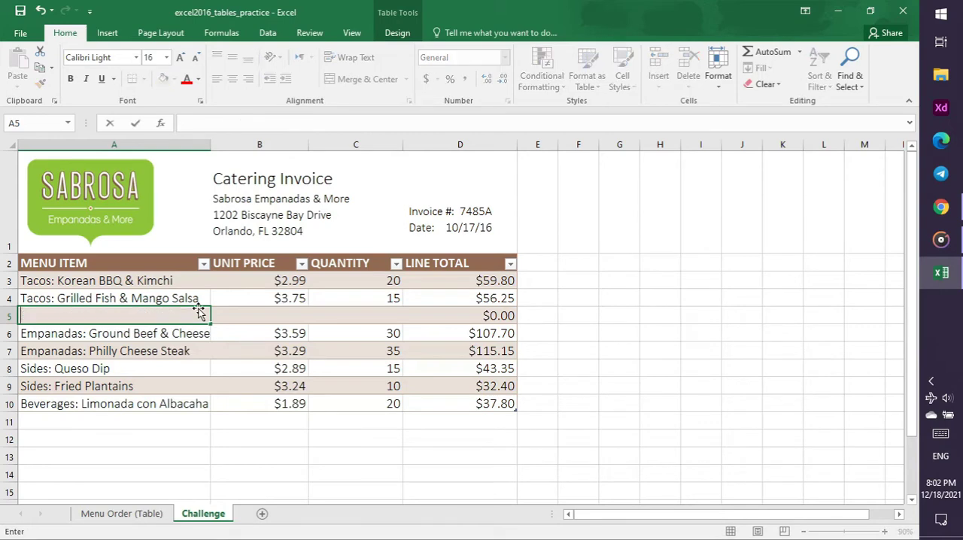
{"action": "key", "text": "ctrl+z"}
{"action": "key", "text": "Escape"}
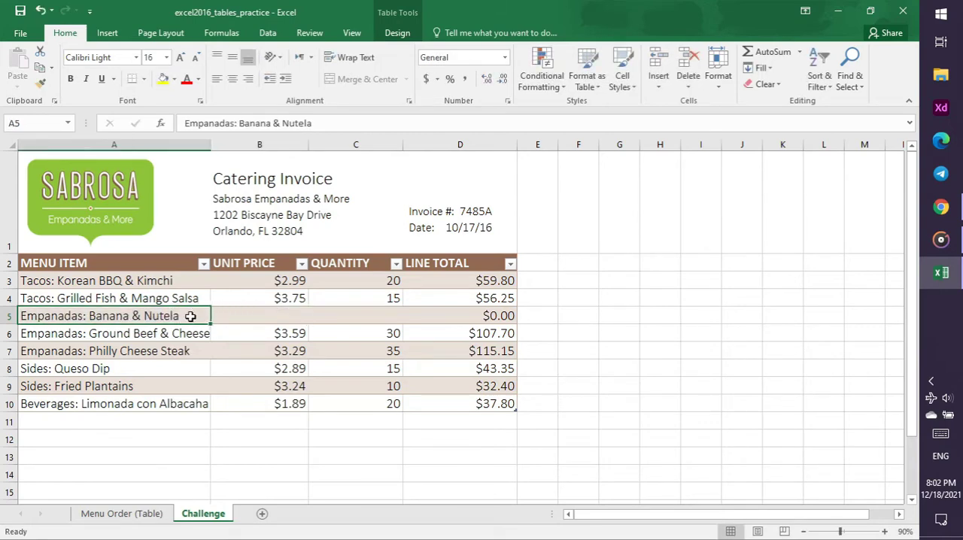
Correct the menu item in cell A5 to "Empanadas: Banana & Nutella"
{"action": "left_click", "coordinate": [329, 118]}
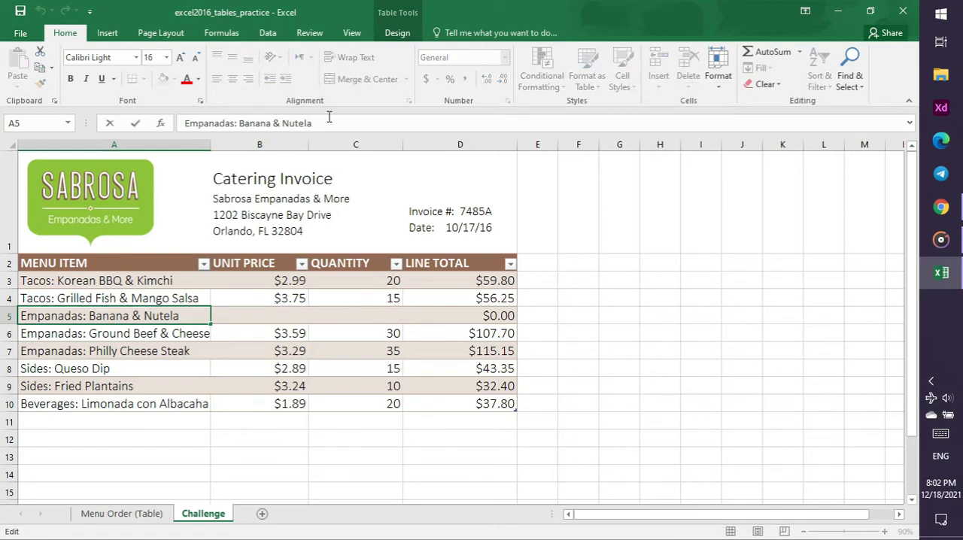
{"action": "key", "text": "Left"}
{"action": "type", "text": "l"}
{"action": "left_click", "coordinate": [328, 321]}
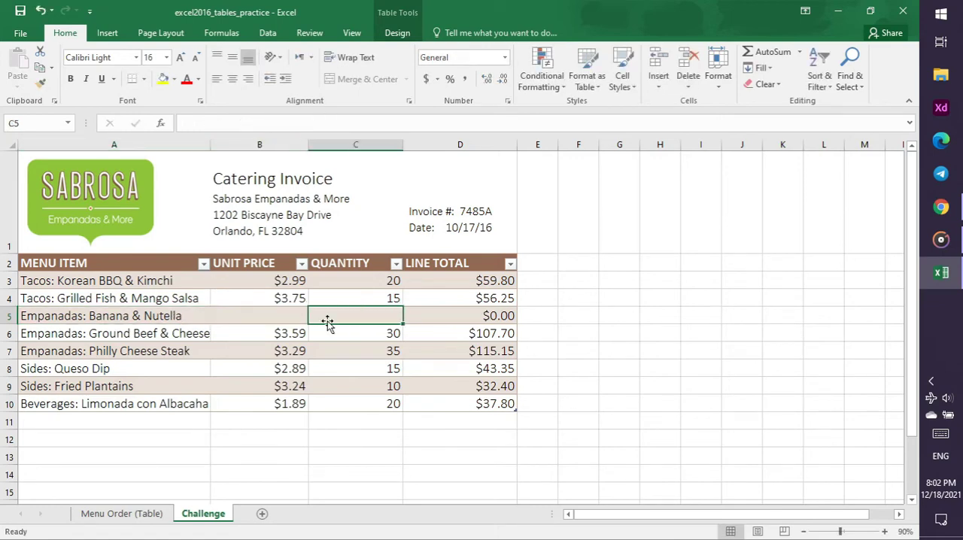
Replay the unit price part of the tutorial video in Chrome, then enter 3.5 as the unit price in cell B5 in Excel
{"action": "left_click", "coordinate": [298, 314]}
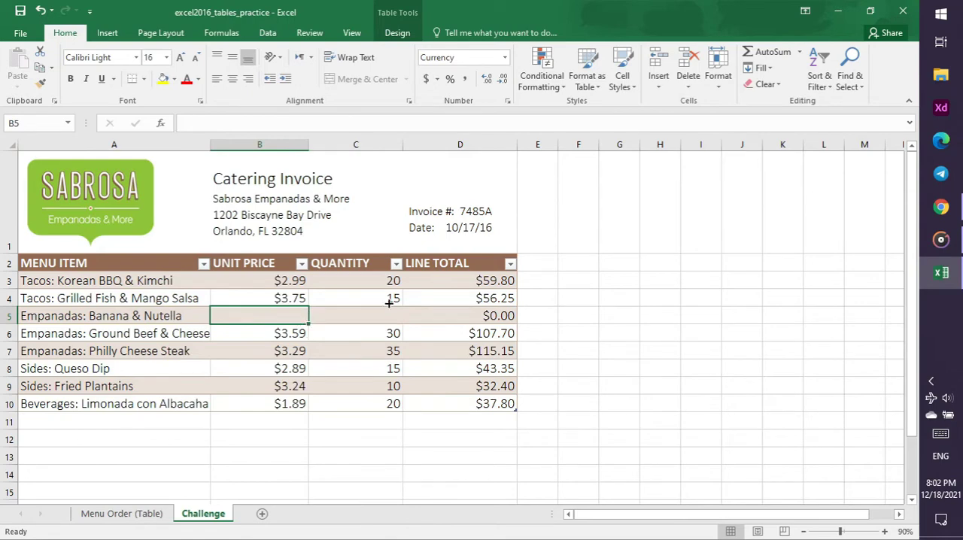
{"action": "left_click", "coordinate": [941, 207]}
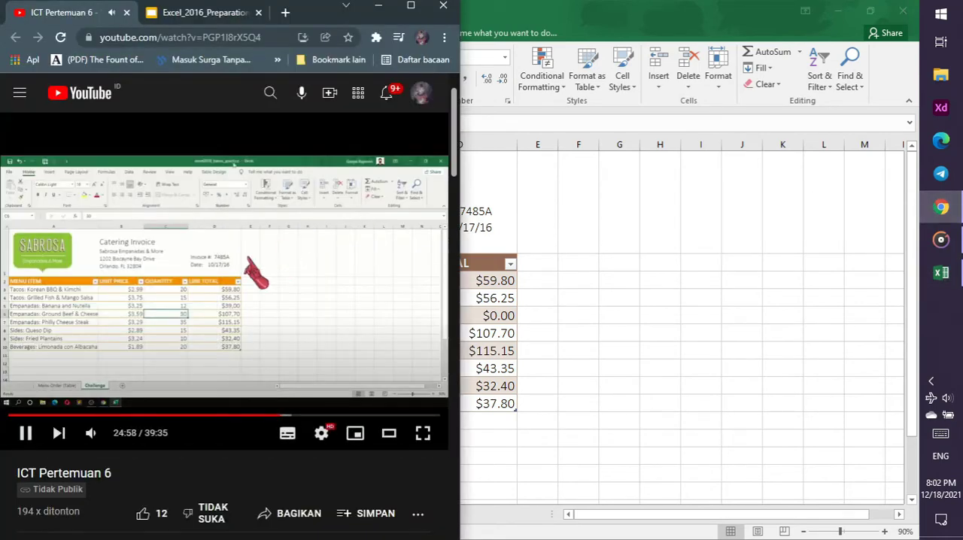
{"action": "key", "text": "Left"}
{"action": "key", "text": "Left"}
{"action": "key", "text": "Left"}
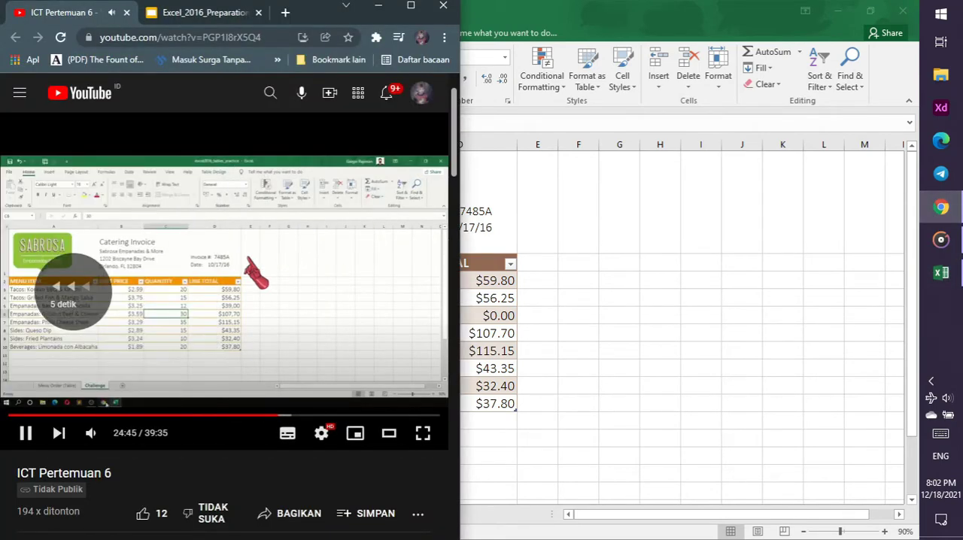
{"action": "key", "text": "Left"}
{"action": "key", "text": "Left"}
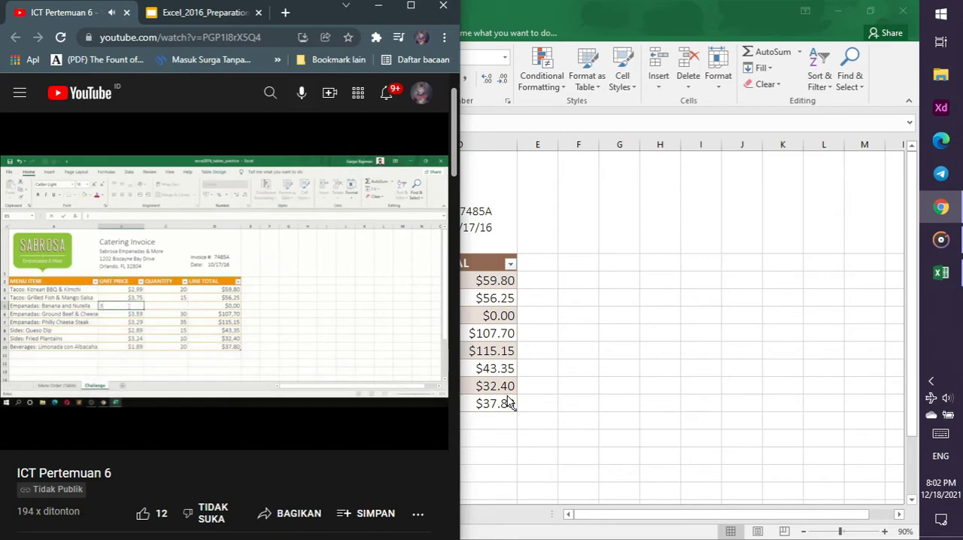
{"action": "left_click", "coordinate": [514, 334]}
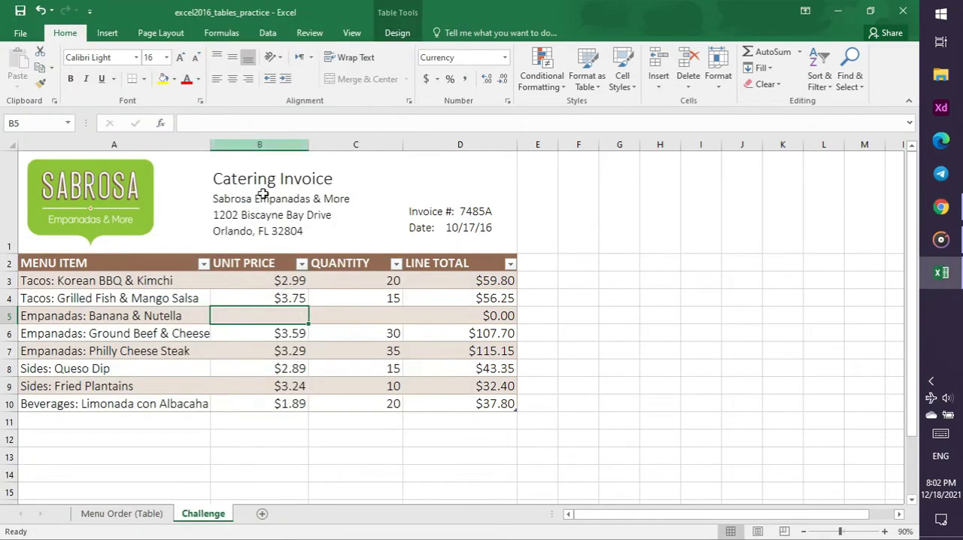
{"action": "type", "text": "3.5"}
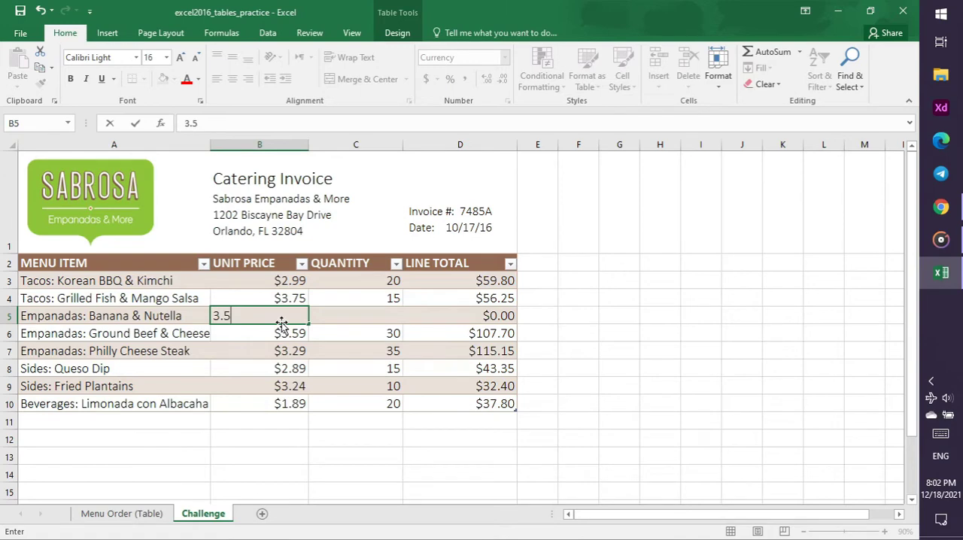
{"action": "key", "text": "Return"}
Enter 12 as the quantity for the Banana & Nutella empanadas in cell C5
{"action": "left_click", "coordinate": [335, 314]}
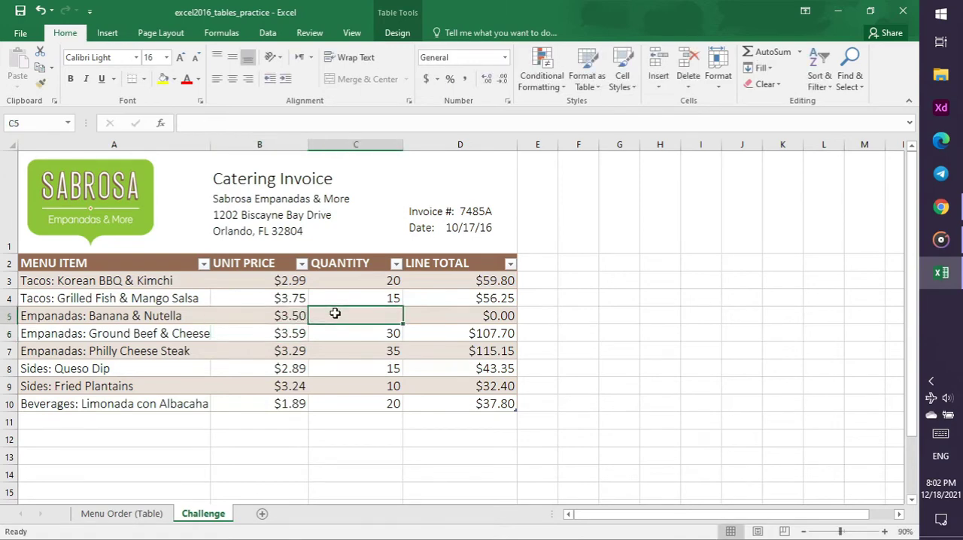
{"action": "type", "text": "12"}
{"action": "key", "text": "Return"}
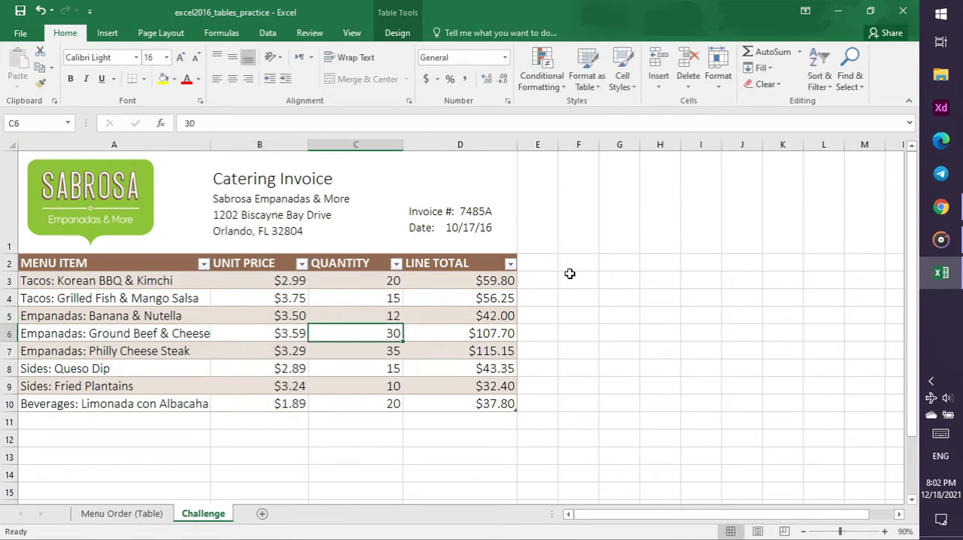
Check the tutorial video and Tables slide in Chrome, then apply Table Style Medium 10 to the invoice table in Excel
{"action": "left_click", "coordinate": [941, 208]}
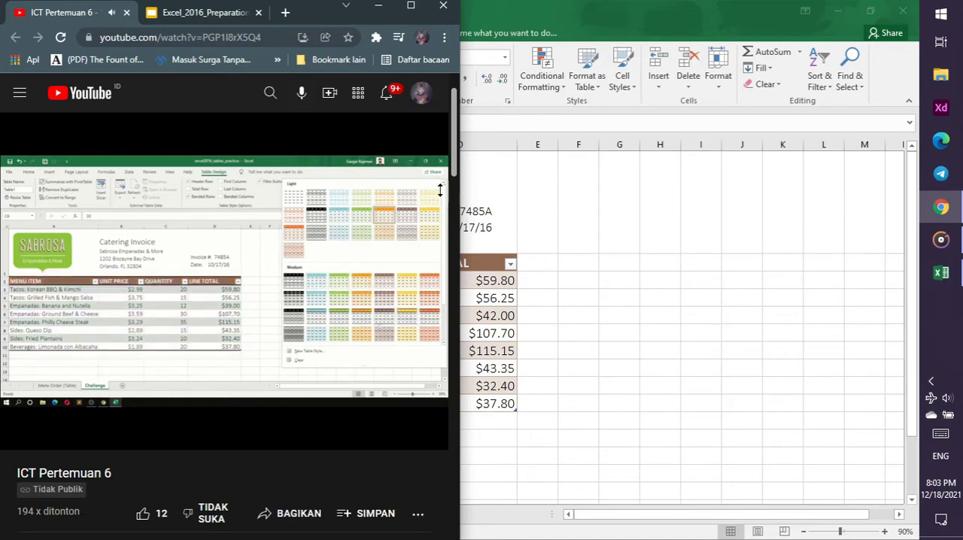
{"action": "left_click", "coordinate": [392, 292]}
{"action": "left_click", "coordinate": [206, 17]}
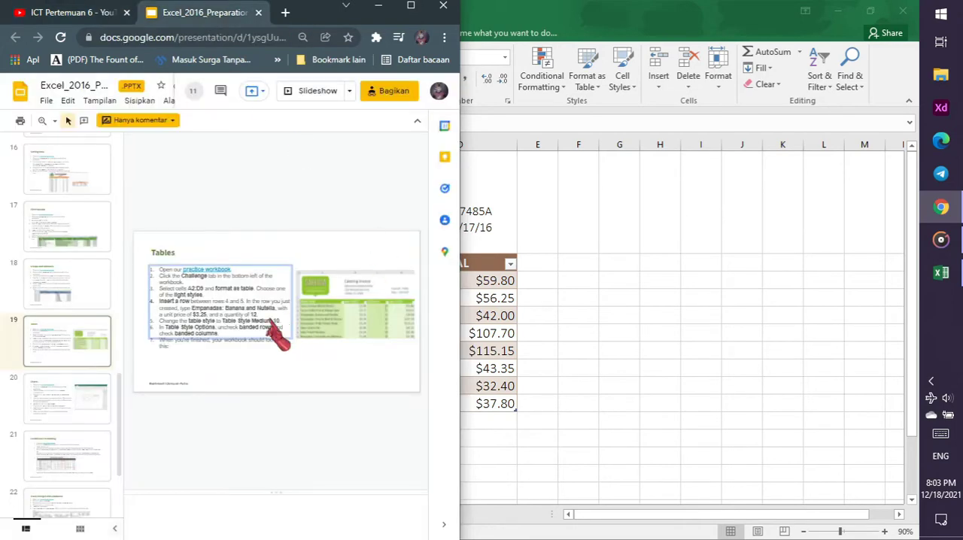
{"action": "left_click", "coordinate": [541, 23]}
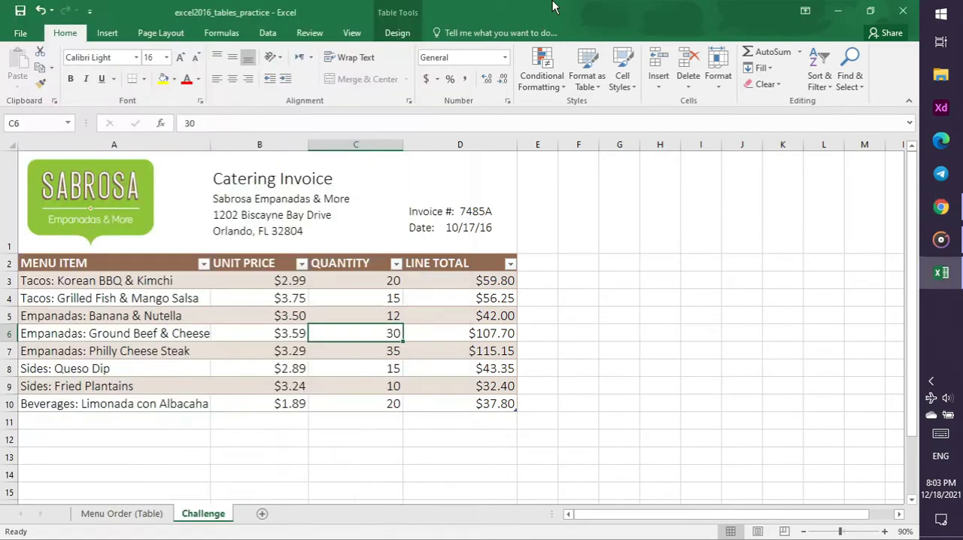
{"action": "left_click", "coordinate": [397, 34]}
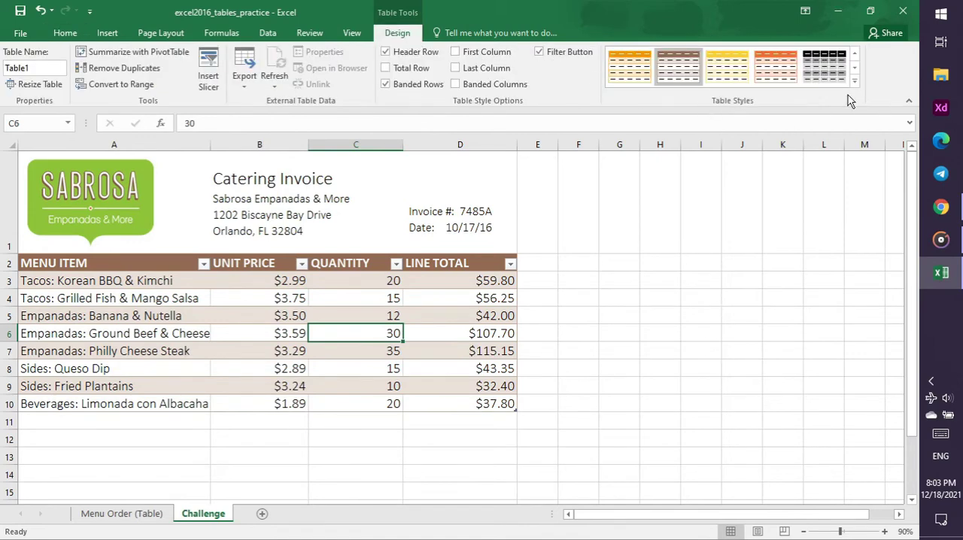
{"action": "left_click", "coordinate": [909, 101]}
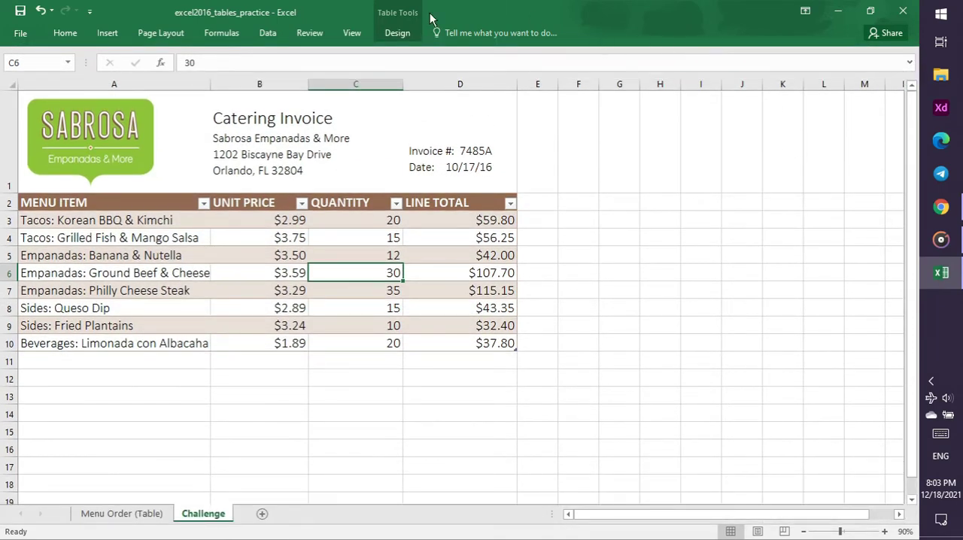
{"action": "double_click", "coordinate": [395, 32]}
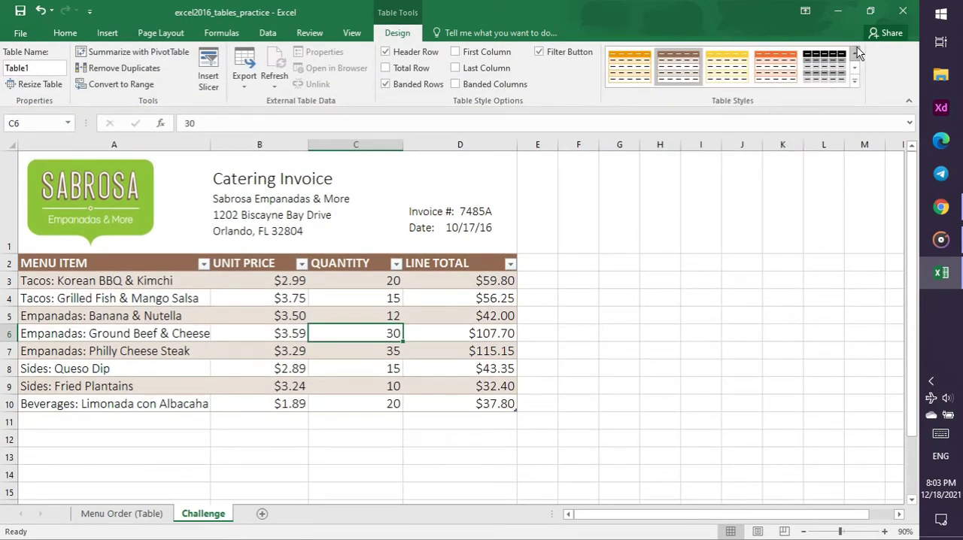
{"action": "left_click", "coordinate": [855, 80]}
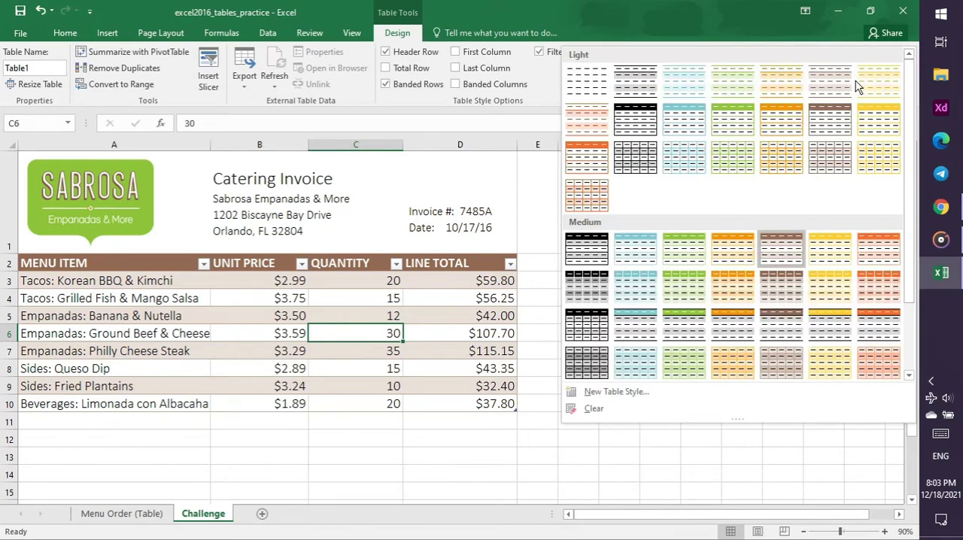
{"action": "left_click", "coordinate": [694, 286]}
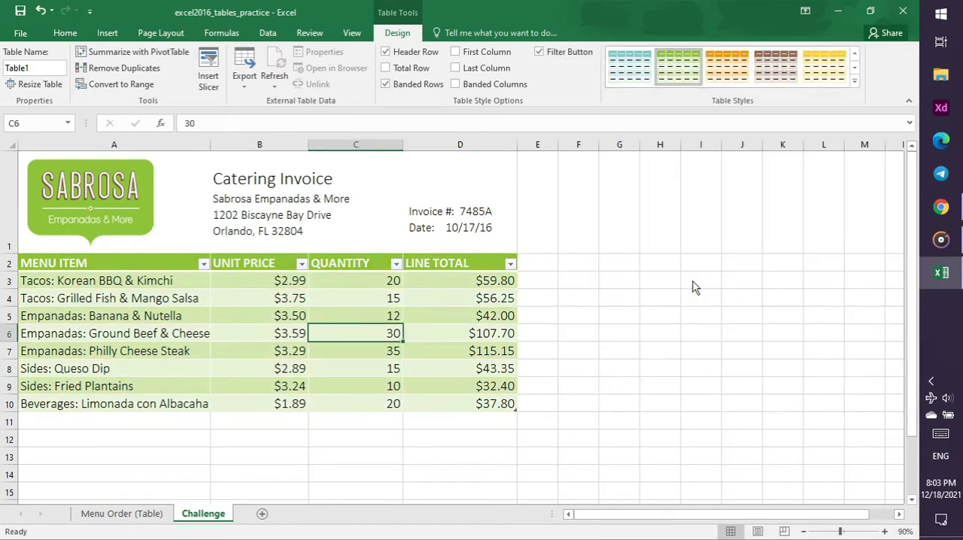
Check the table style options instructions in Chrome, then turn off banded rows and turn on banded columns for the invoice table in Excel
{"action": "left_click", "coordinate": [940, 207]}
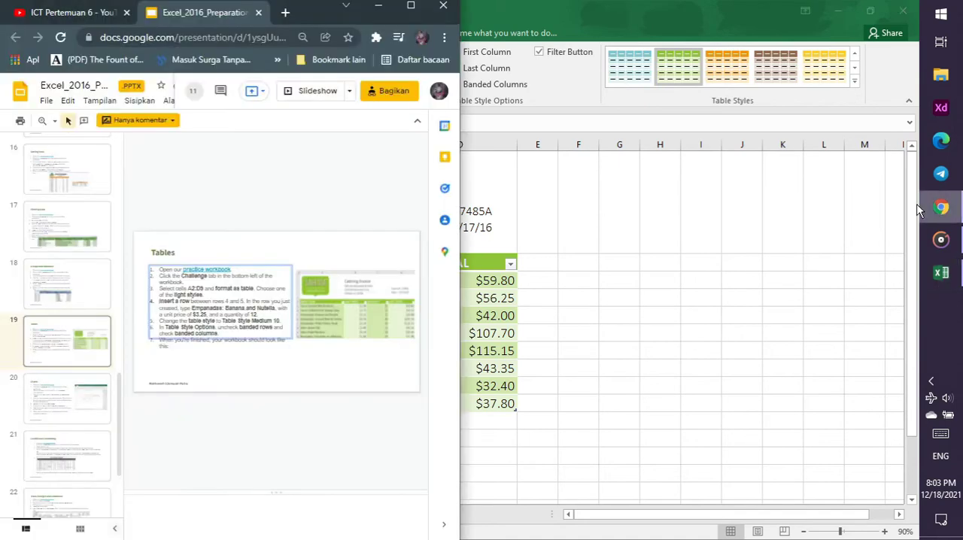
{"action": "left_click", "coordinate": [97, 16]}
{"action": "left_click", "coordinate": [256, 248]}
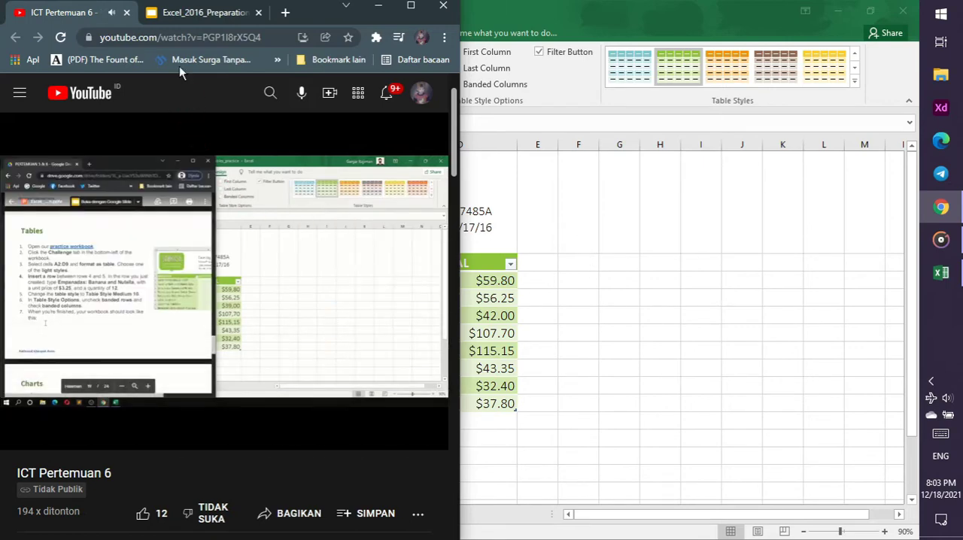
{"action": "left_click", "coordinate": [177, 15]}
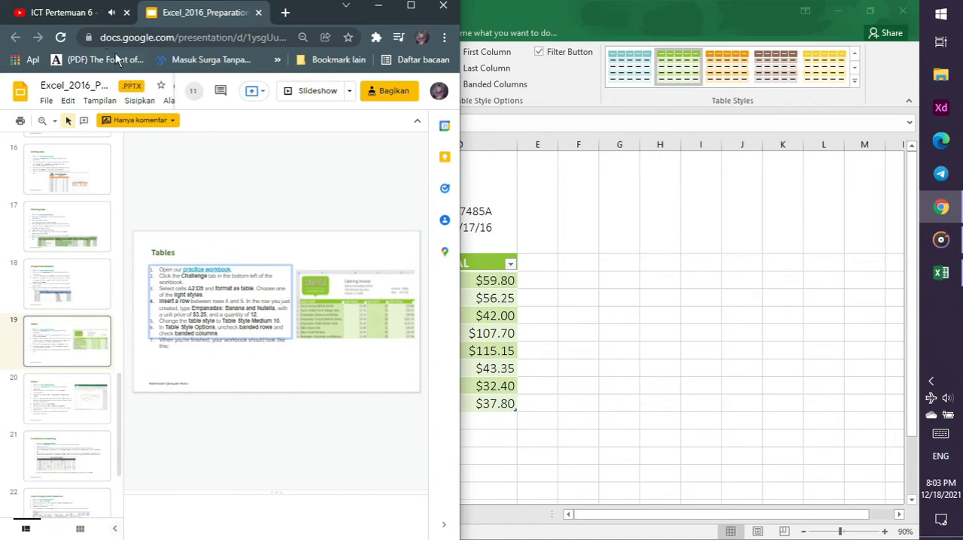
{"action": "left_click", "coordinate": [80, 15]}
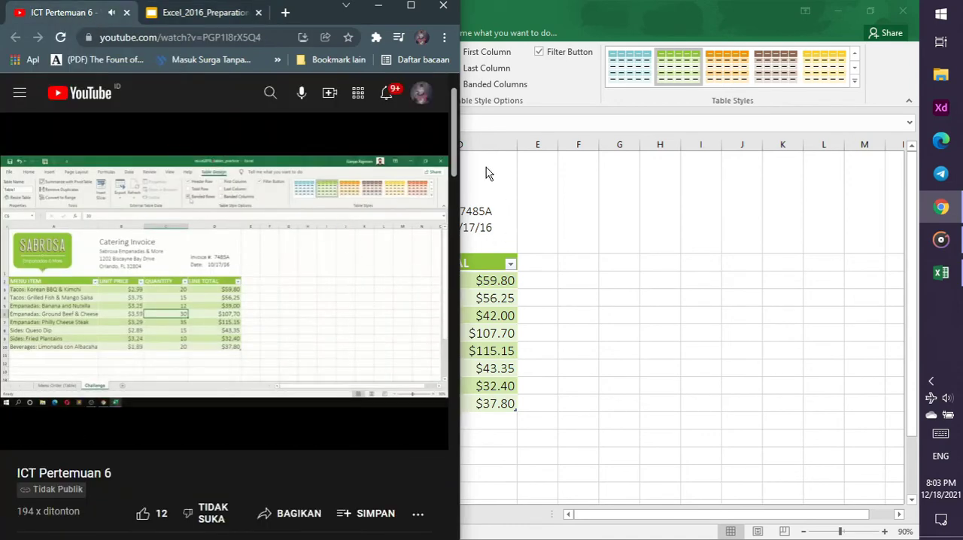
{"action": "left_click", "coordinate": [555, 99]}
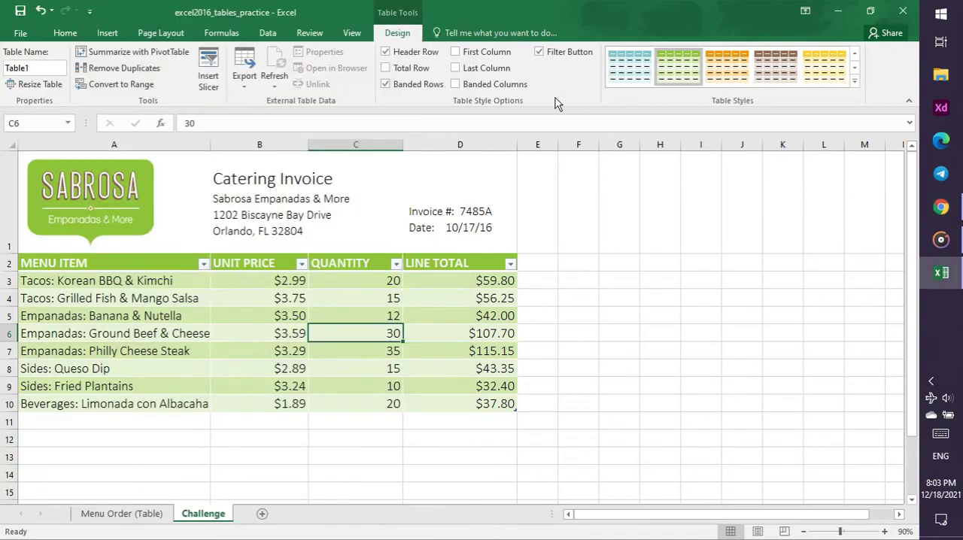
{"action": "left_click", "coordinate": [386, 83]}
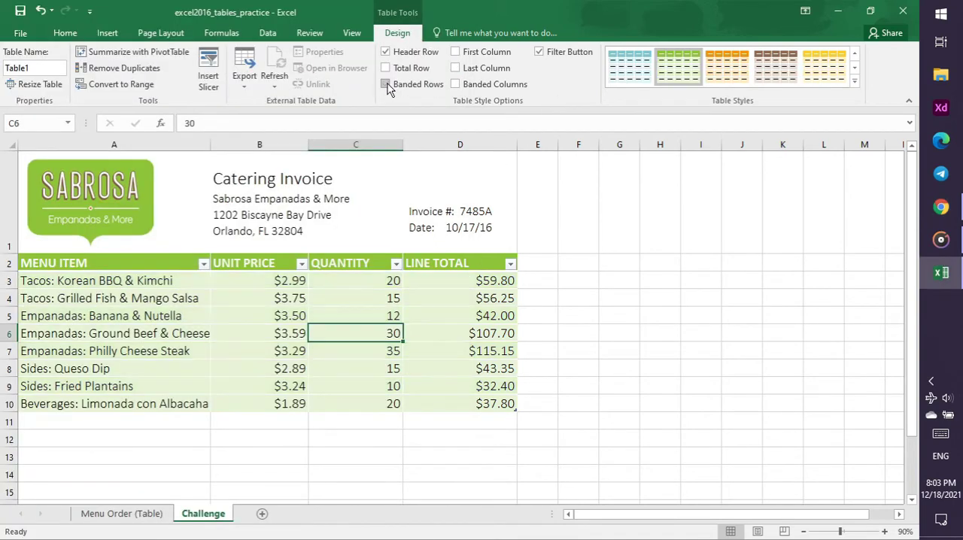
{"action": "left_click", "coordinate": [456, 84]}
Check the tutorial video in Chrome, then close the excel2016_tables_practice workbook in Excel, saving its changes
{"action": "left_click", "coordinate": [937, 209]}
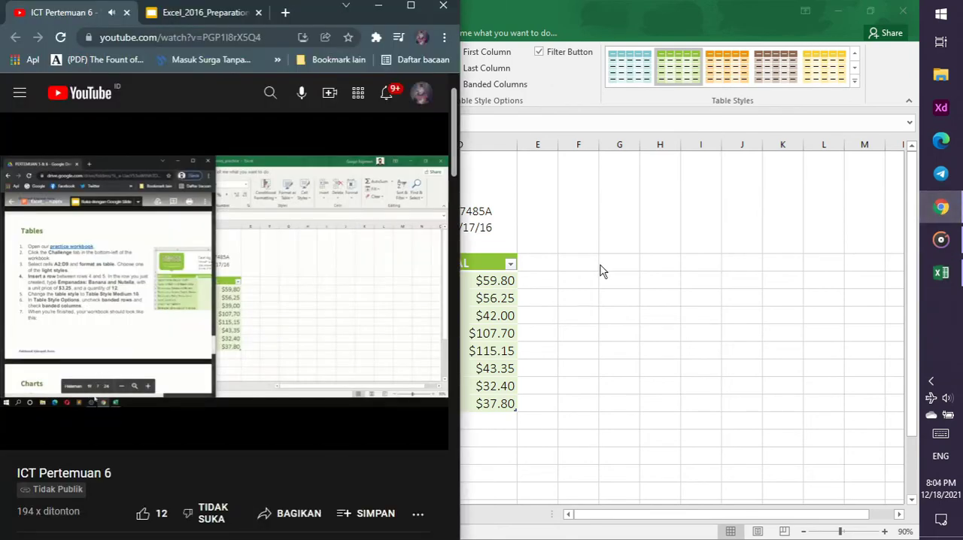
{"action": "key", "text": "alt+Tab"}
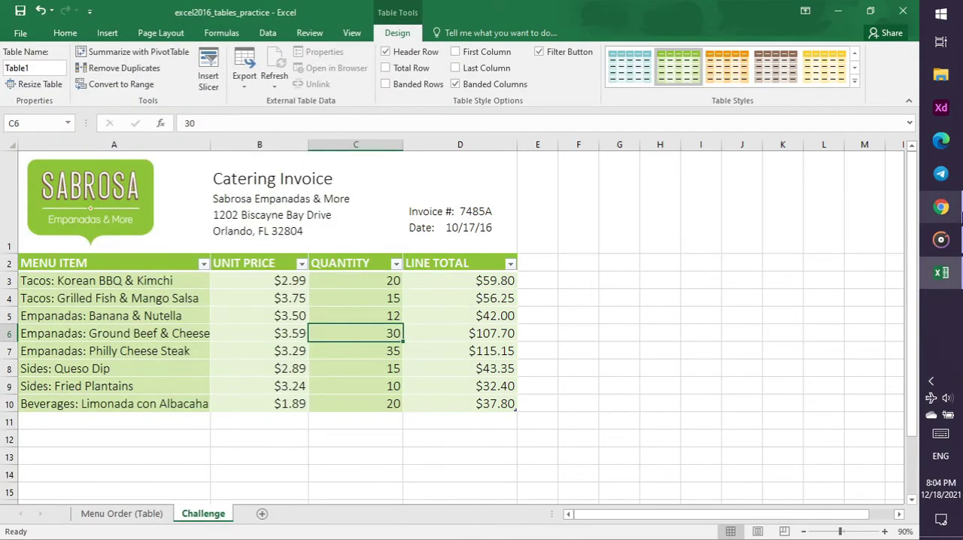
{"action": "left_click", "coordinate": [959, 214]}
{"action": "key", "text": "alt+Tab"}
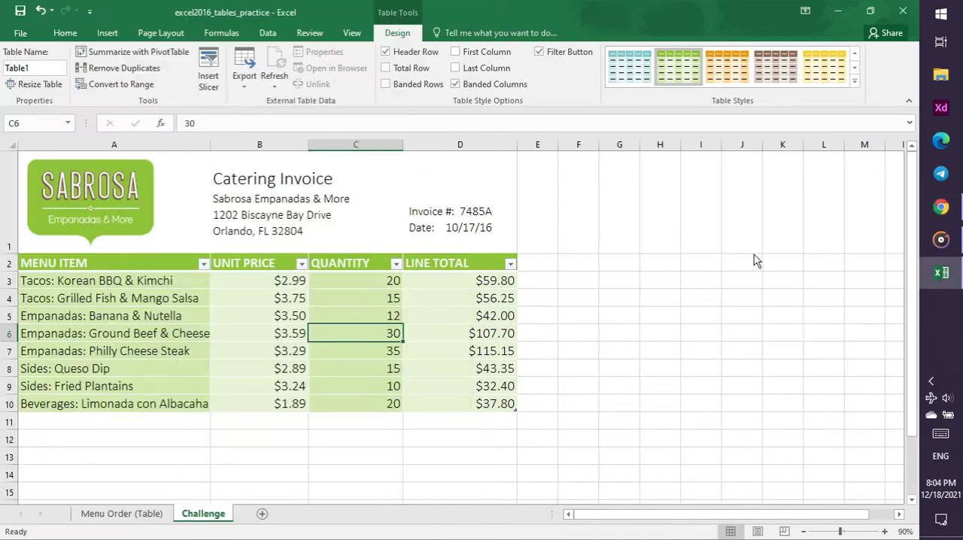
{"action": "left_click", "coordinate": [903, 10]}
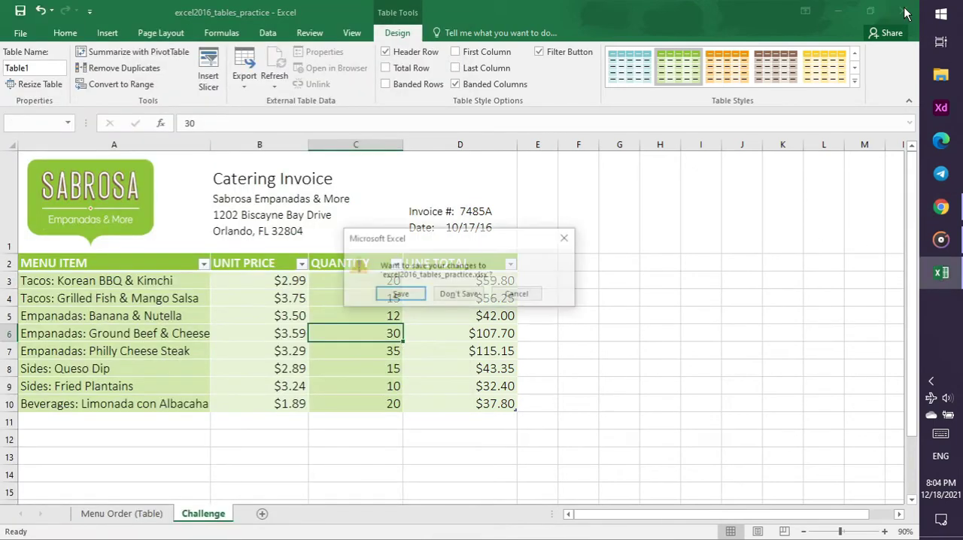
{"action": "left_click", "coordinate": [400, 295]}
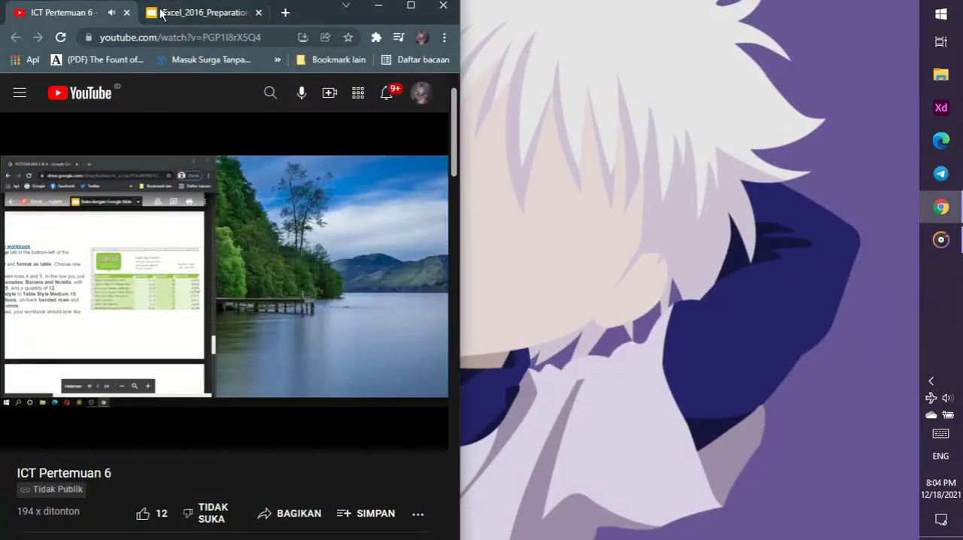
Download the practice workbook linked on the Charts slide in Chrome, then open excel2016_charts_practice in Excel and enable editing
{"action": "left_click", "coordinate": [167, 12]}
{"action": "scroll", "coordinate": [107, 340], "scroll_direction": "down", "scroll_amount": 2}
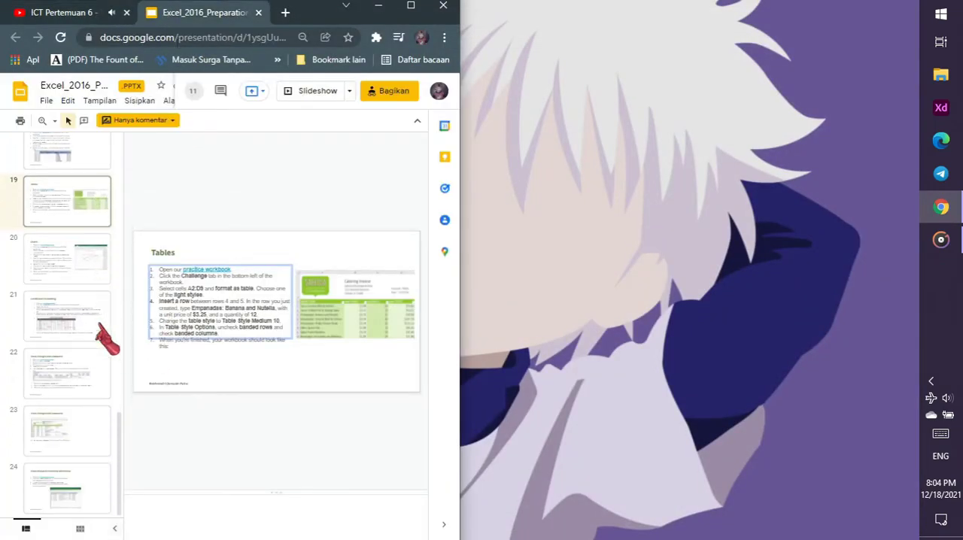
{"action": "left_click", "coordinate": [86, 258]}
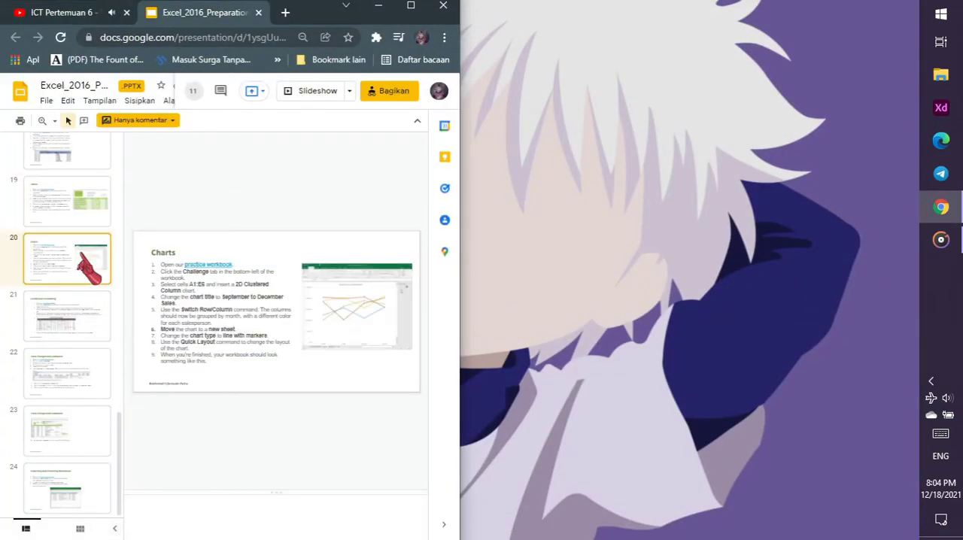
{"action": "left_click", "coordinate": [218, 265]}
{"action": "left_click", "coordinate": [245, 283]}
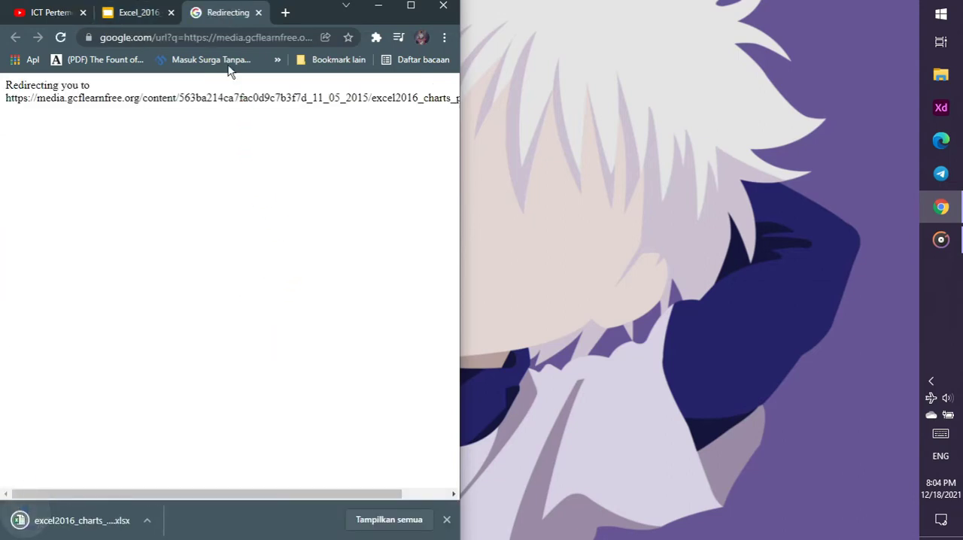
{"action": "left_click", "coordinate": [258, 12]}
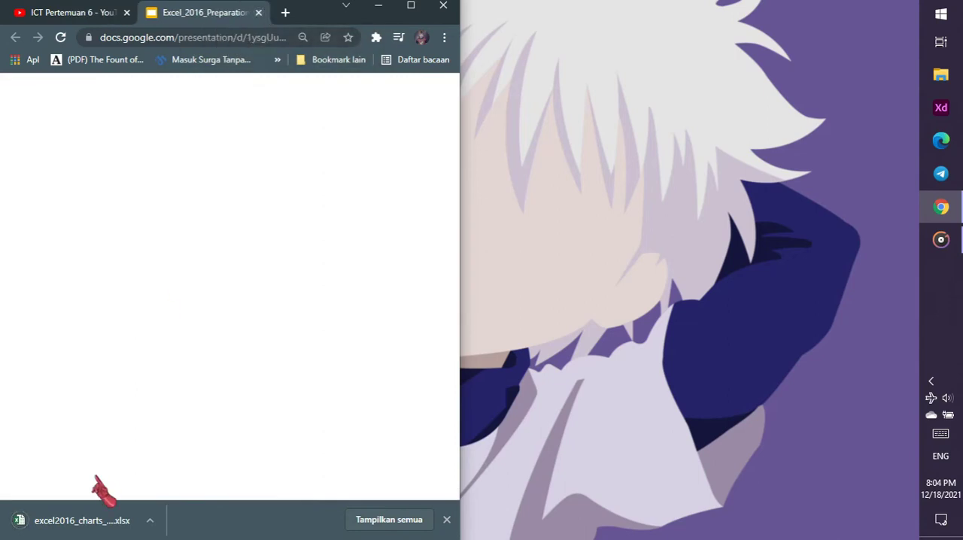
{"action": "left_click", "coordinate": [82, 521]}
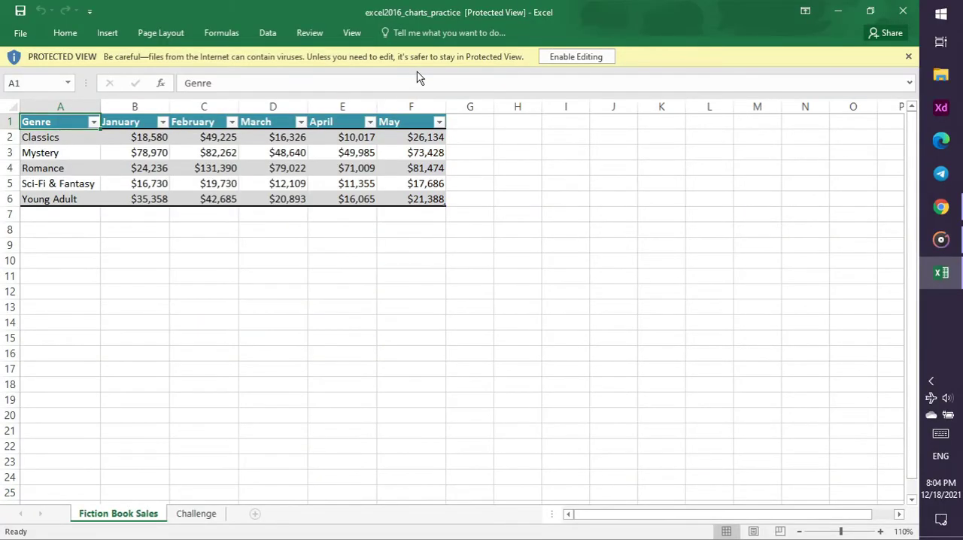
{"action": "left_click", "coordinate": [547, 60]}
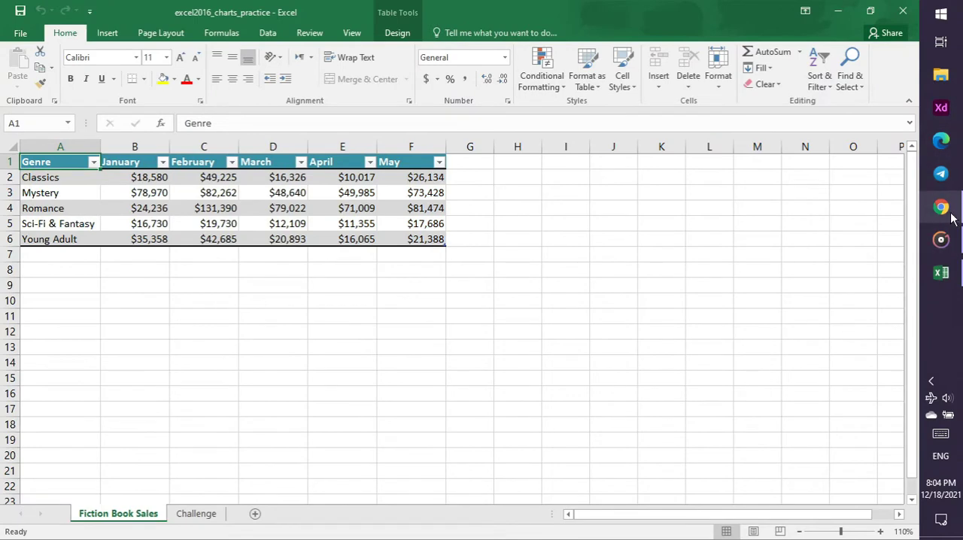
Check the charts part of the tutorial video in Chrome, then show the Challenge worksheet of excel2016_charts_practice in Excel
{"action": "left_click", "coordinate": [950, 214]}
{"action": "left_click", "coordinate": [72, 13]}
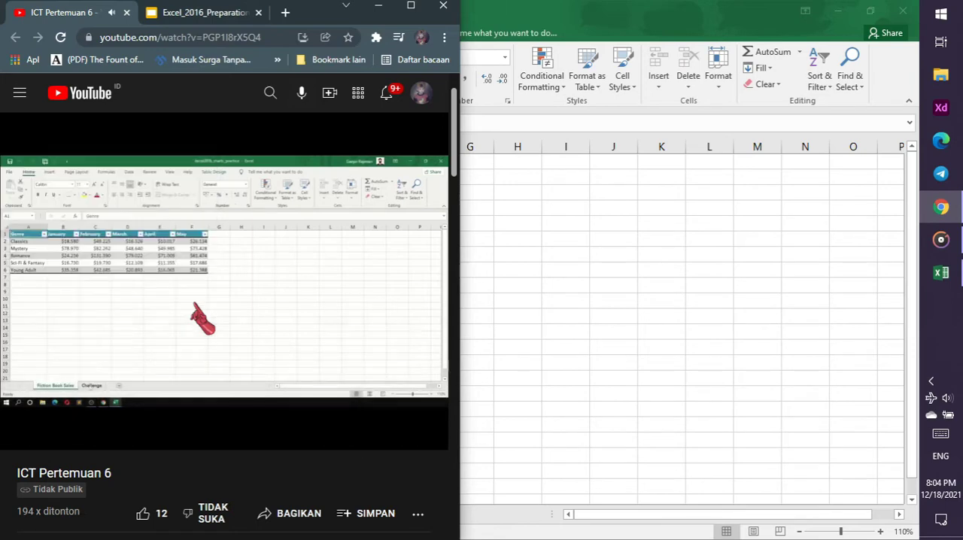
{"action": "left_click", "coordinate": [488, 293]}
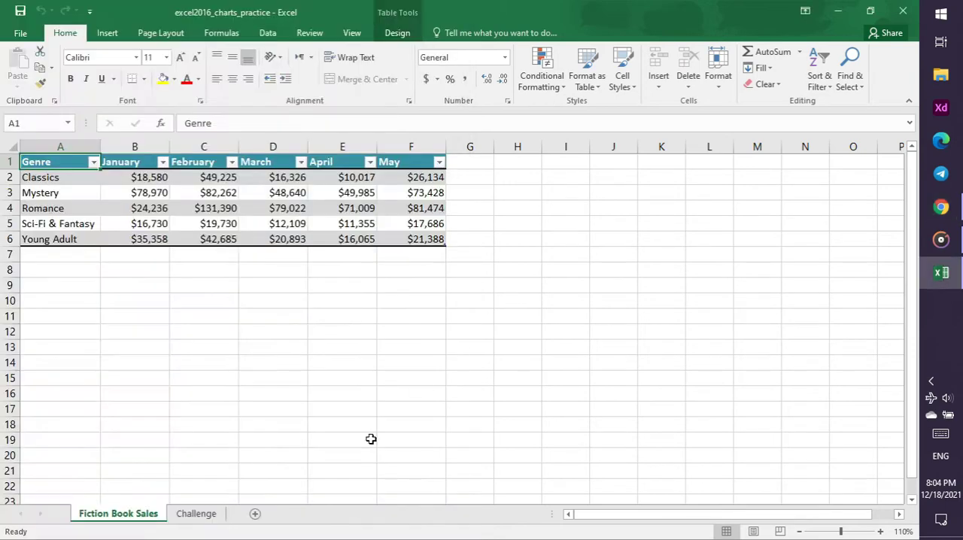
{"action": "left_click", "coordinate": [197, 515]}
Check the Charts slide instructions and the tutorial video in Chrome, then return to the Challenge worksheet in Excel
{"action": "left_click", "coordinate": [942, 207]}
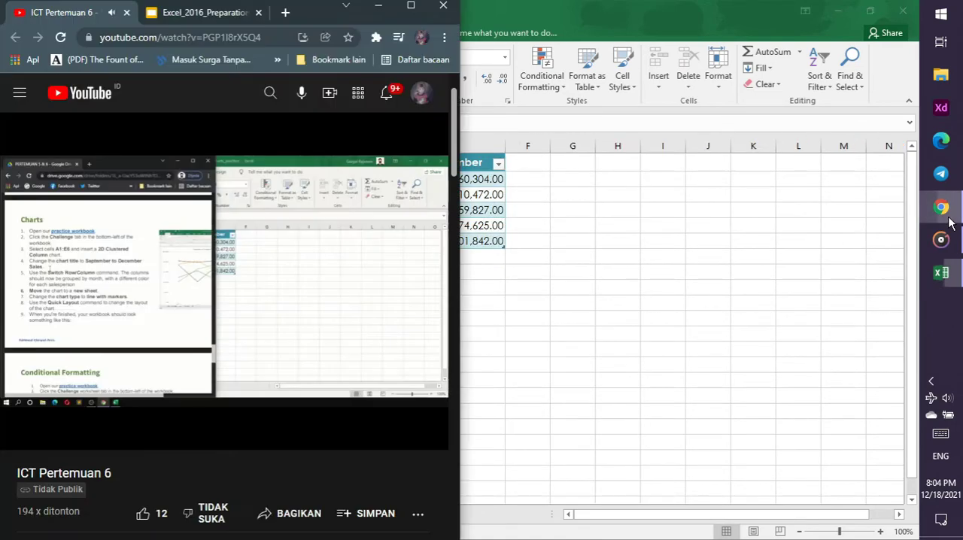
{"action": "left_click", "coordinate": [197, 13]}
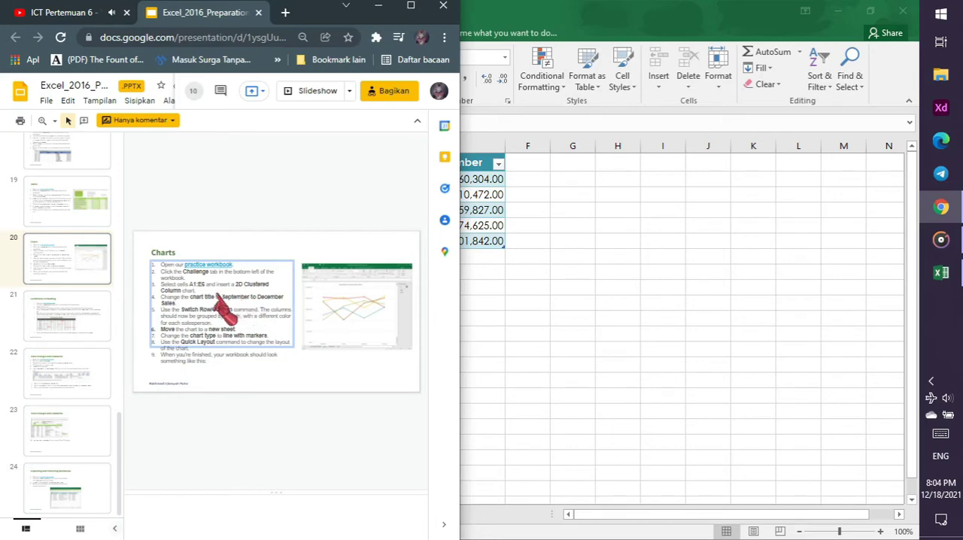
{"action": "left_click", "coordinate": [79, 9]}
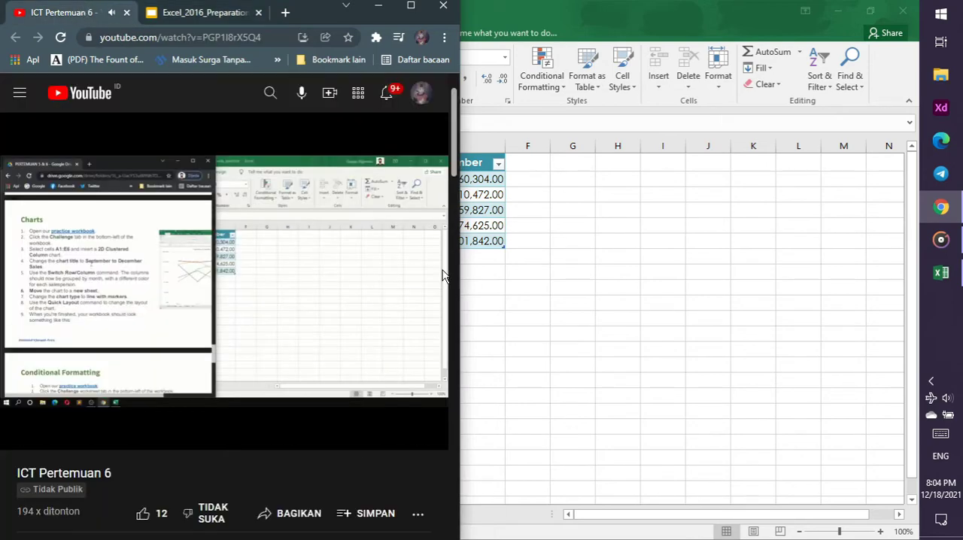
{"action": "left_click", "coordinate": [488, 295]}
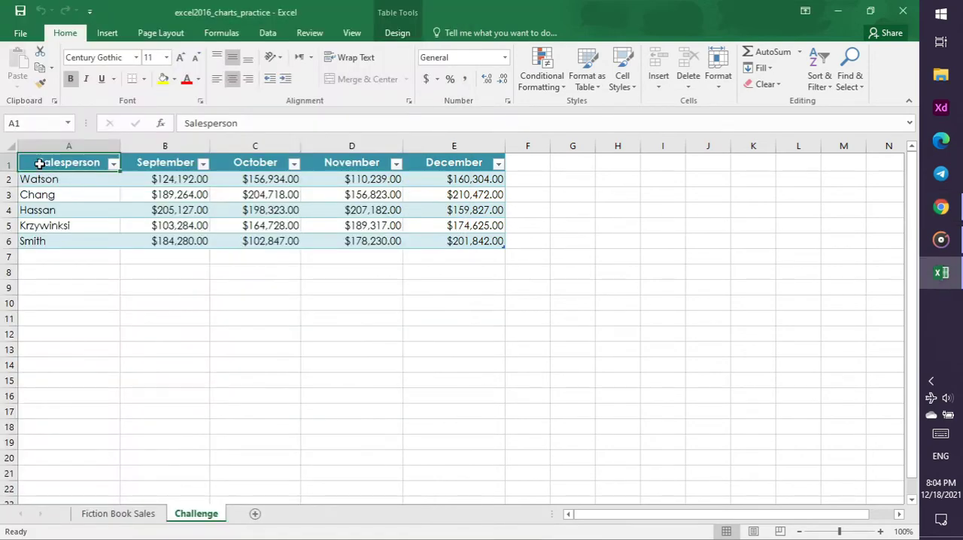
Insert a 2-D Clustered Column chart from cells A1:E6 in Excel, checking the chart type against the tutorial video in Chrome
{"action": "left_click_drag", "start_coordinate": [39, 164], "coordinate": [447, 238]}
{"action": "left_click", "coordinate": [957, 216]}
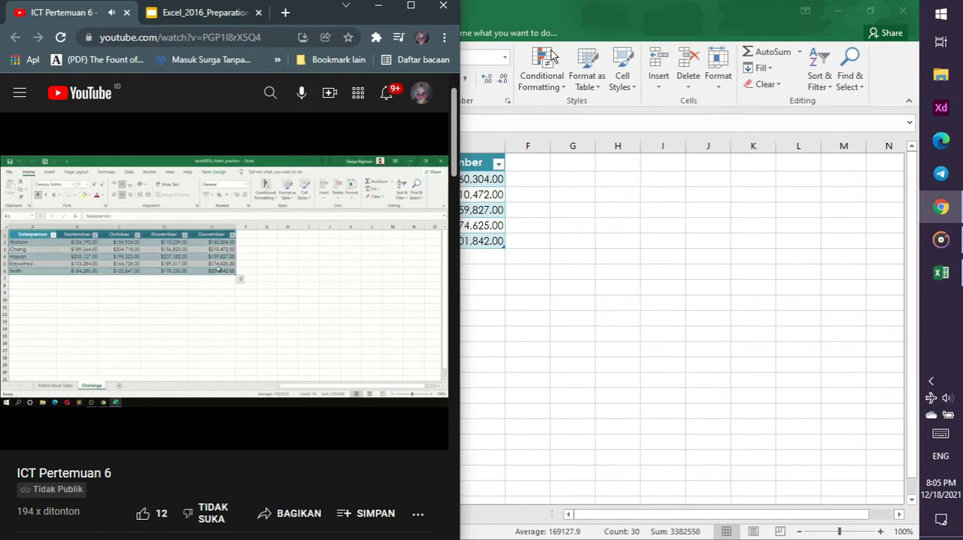
{"action": "left_click", "coordinate": [542, 7]}
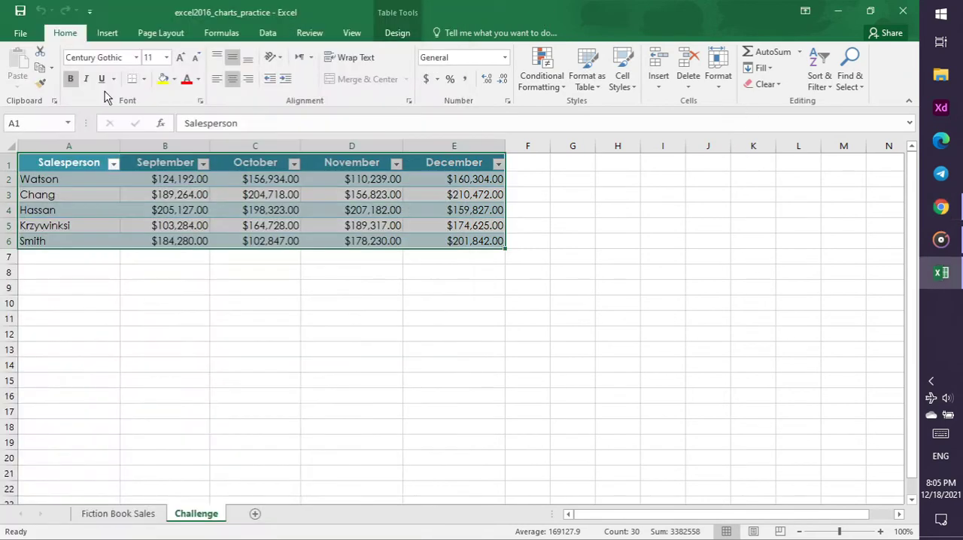
{"action": "left_click", "coordinate": [96, 35]}
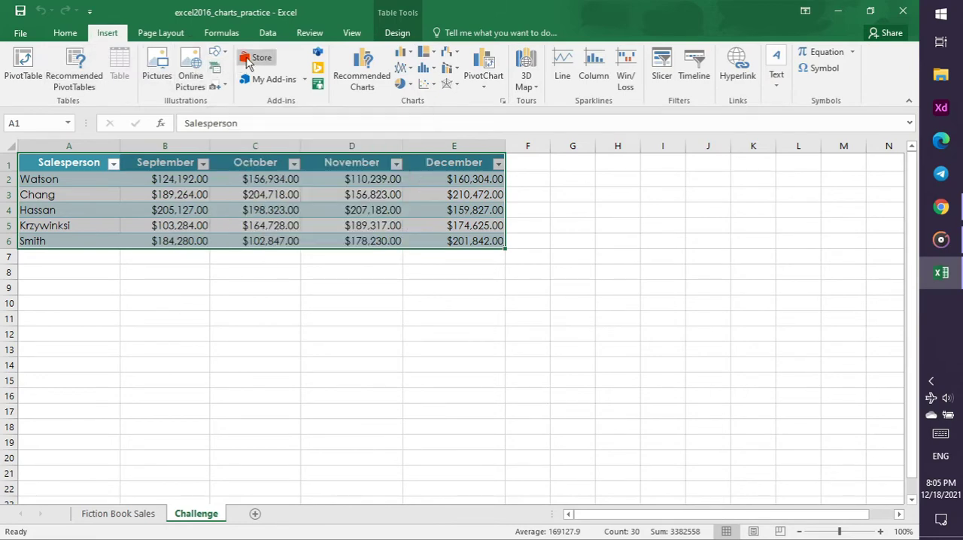
{"action": "left_click", "coordinate": [410, 58]}
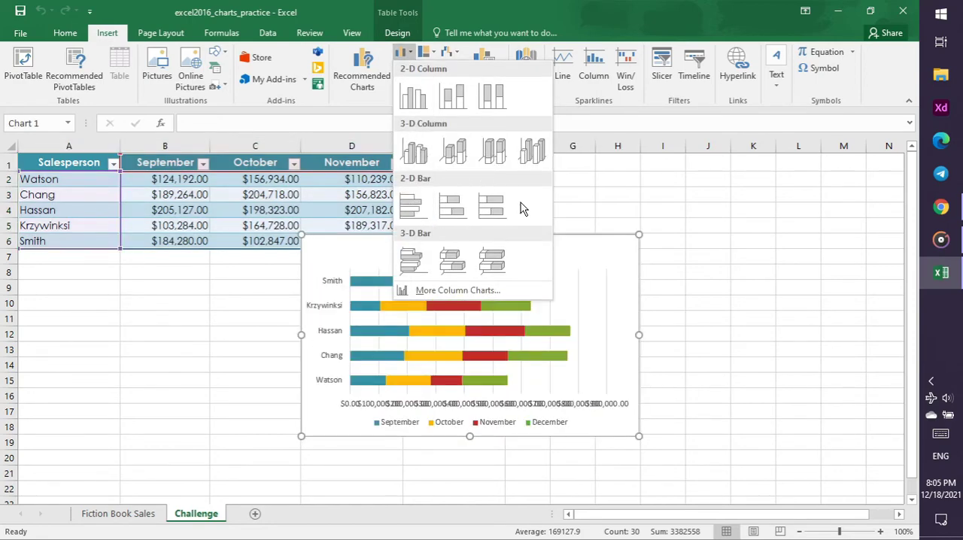
{"action": "left_click", "coordinate": [941, 207]}
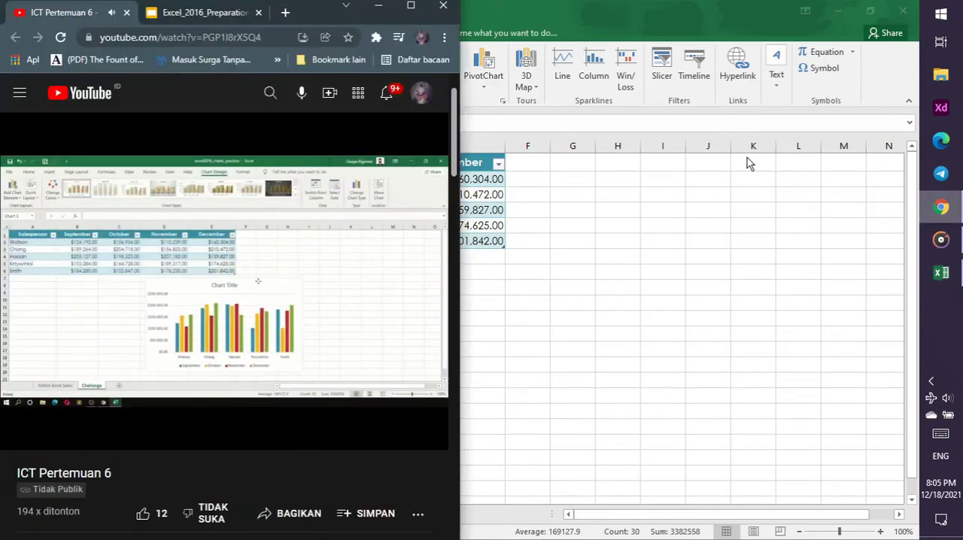
{"action": "left_click", "coordinate": [578, 6]}
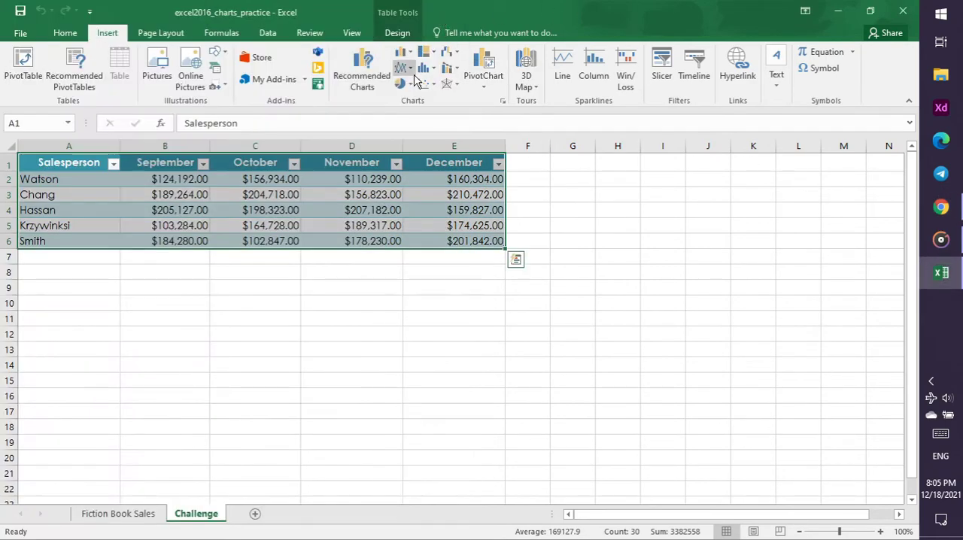
{"action": "left_click", "coordinate": [400, 53]}
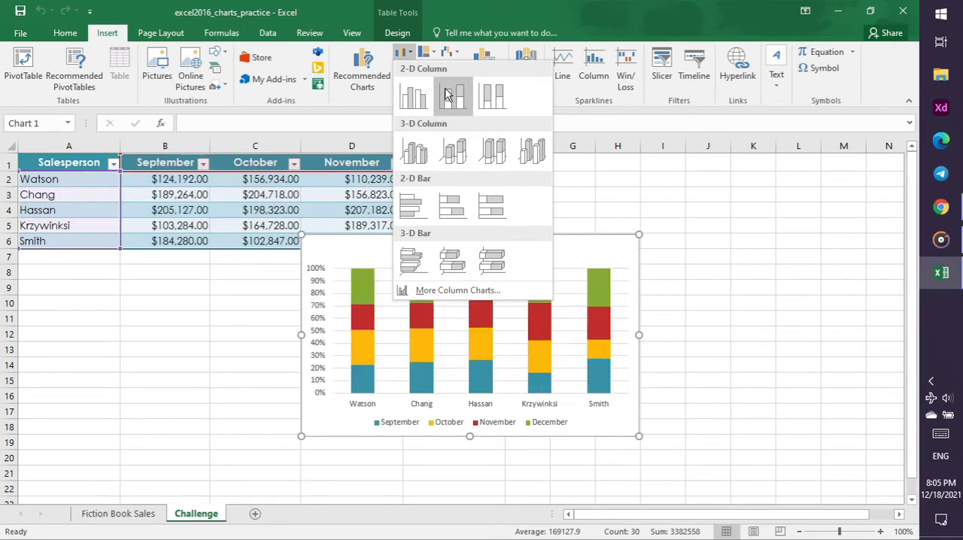
{"action": "left_click", "coordinate": [413, 96]}
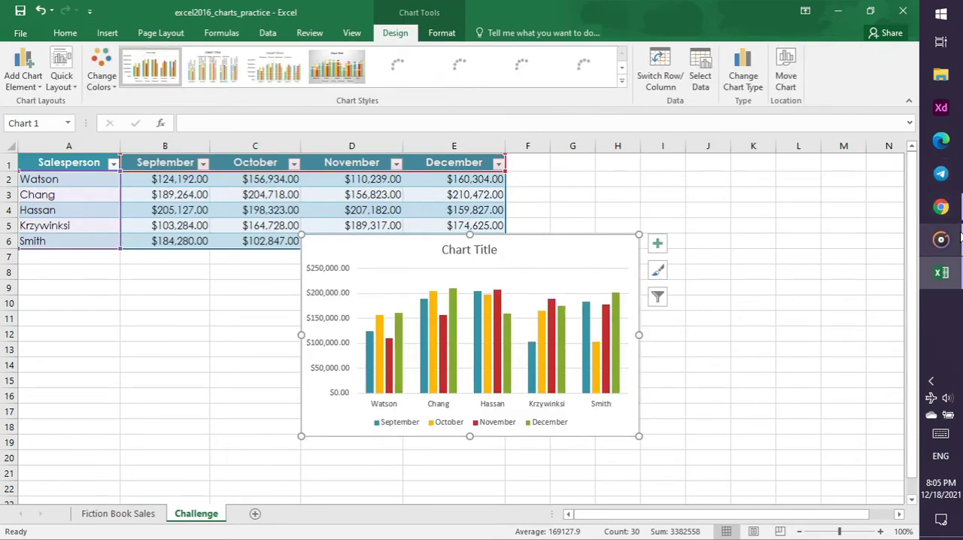
Check the chart title instruction on the Charts slide and in the tutorial video in Chrome, then return to the chart in Excel
{"action": "left_click", "coordinate": [941, 207]}
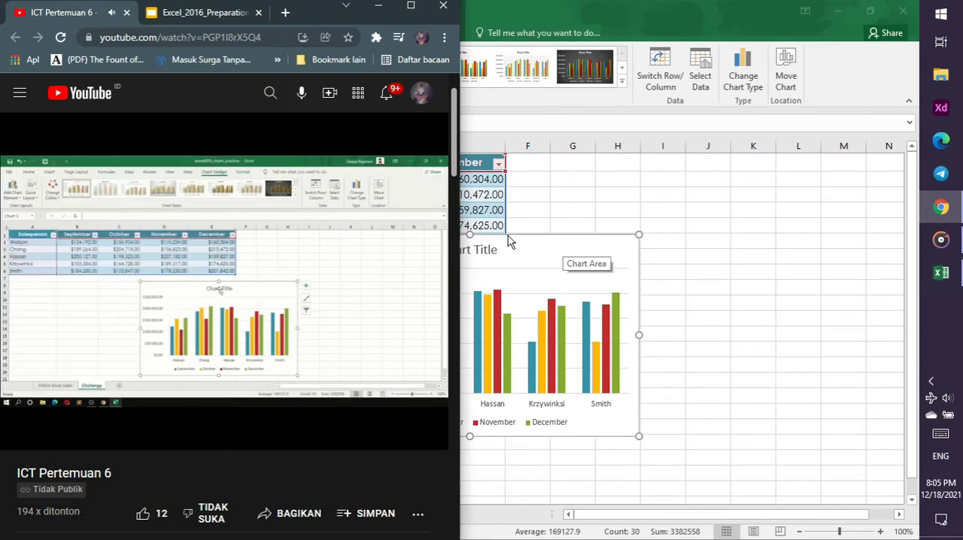
{"action": "left_click", "coordinate": [211, 14]}
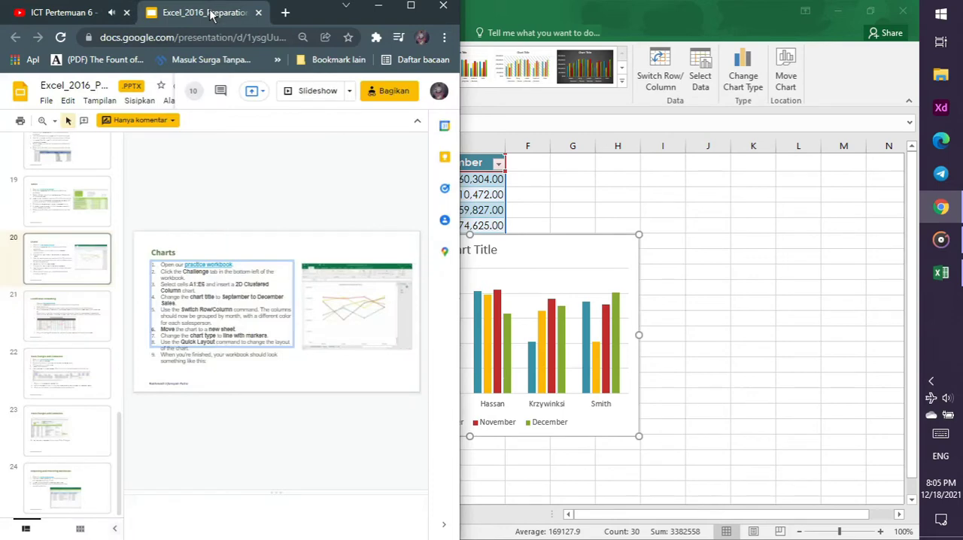
{"action": "left_click", "coordinate": [49, 11]}
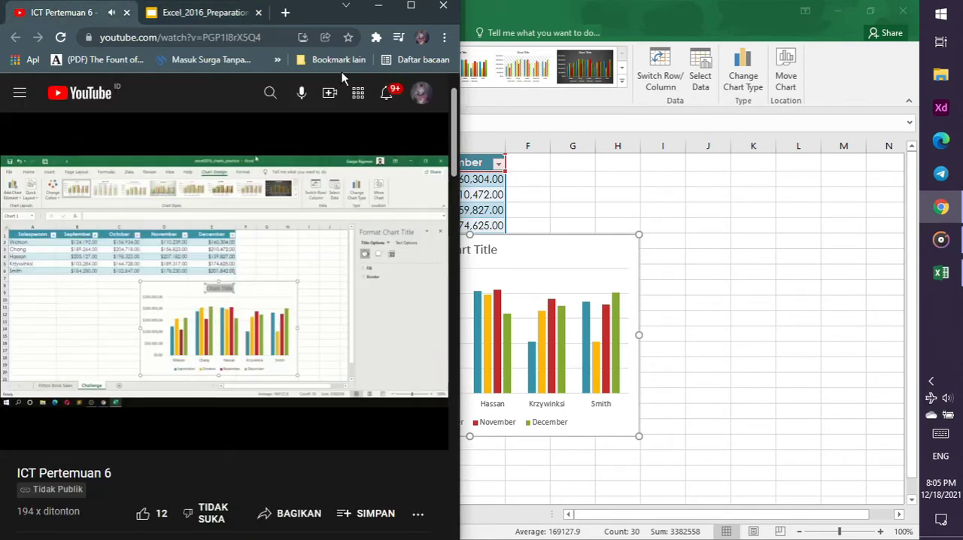
{"action": "left_click", "coordinate": [544, 240]}
{"action": "left_click", "coordinate": [470, 252]}
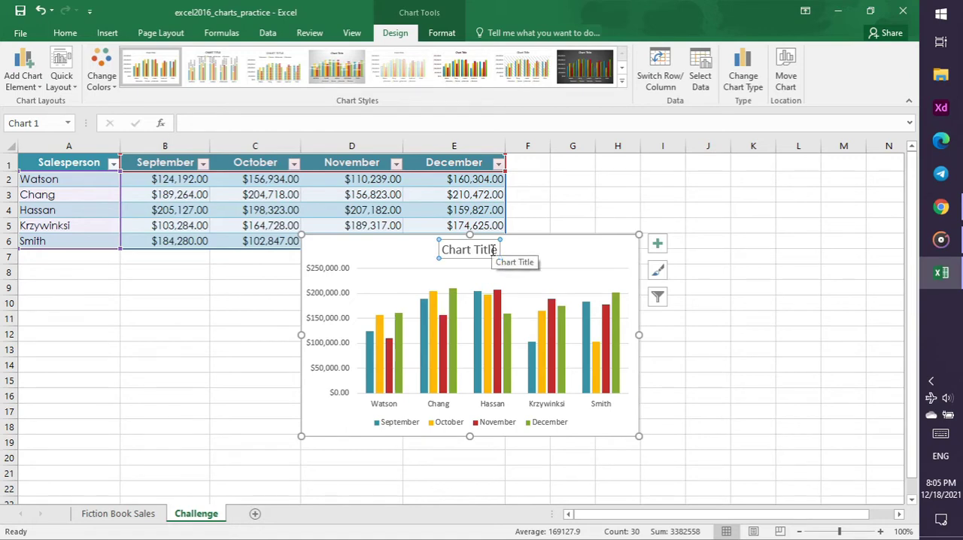
{"action": "type", "text": "Smith"}
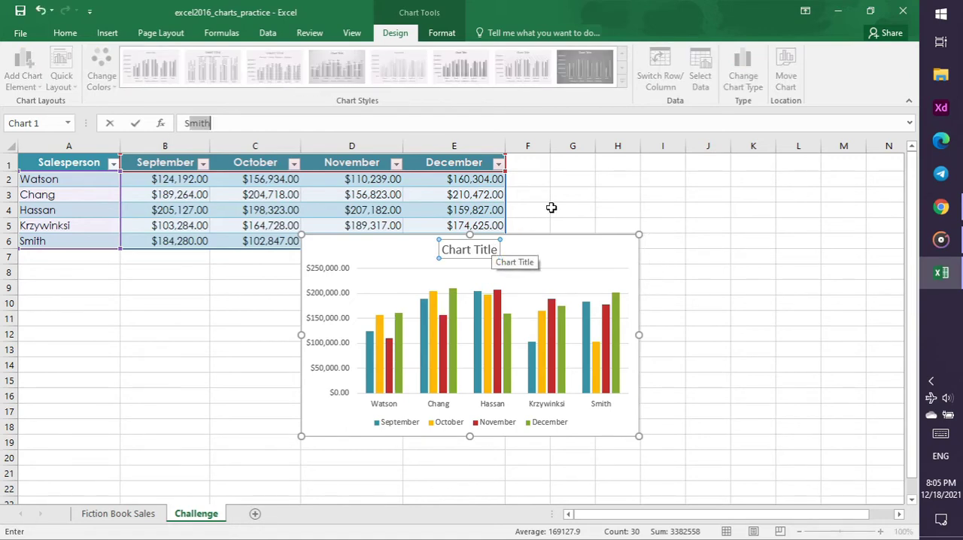
{"action": "left_click", "coordinate": [673, 285]}
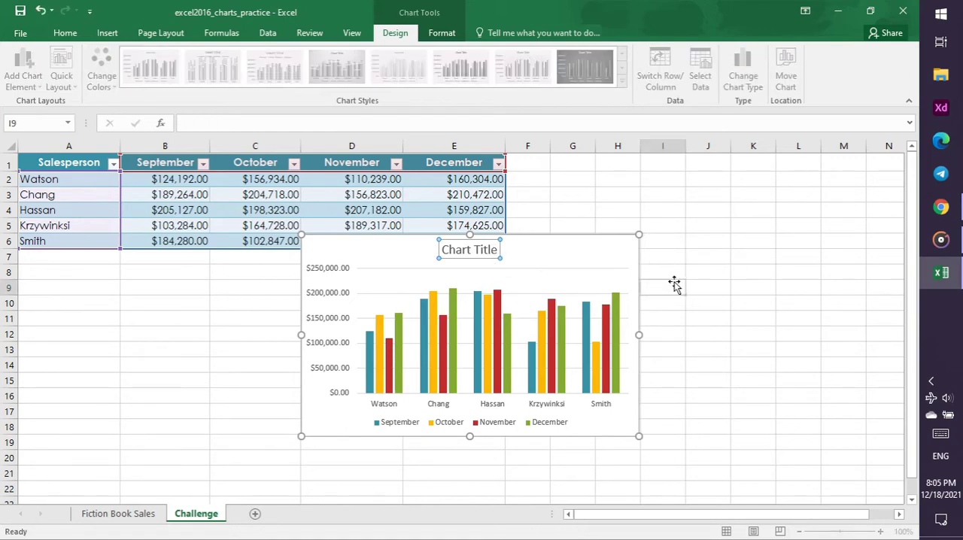
Set the title of the column chart to "September to December"
{"action": "left_click", "coordinate": [468, 242]}
{"action": "left_click", "coordinate": [475, 253]}
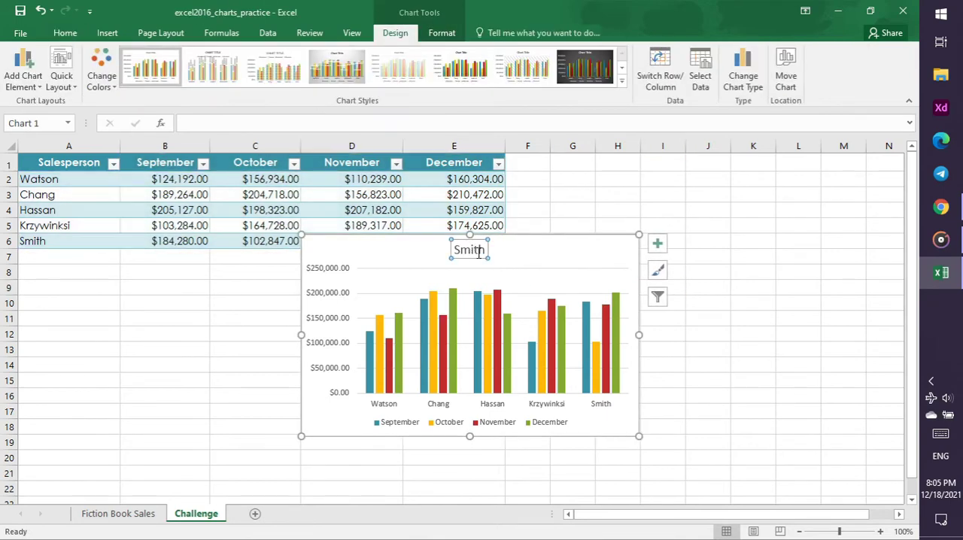
{"action": "type", "text": "se"}
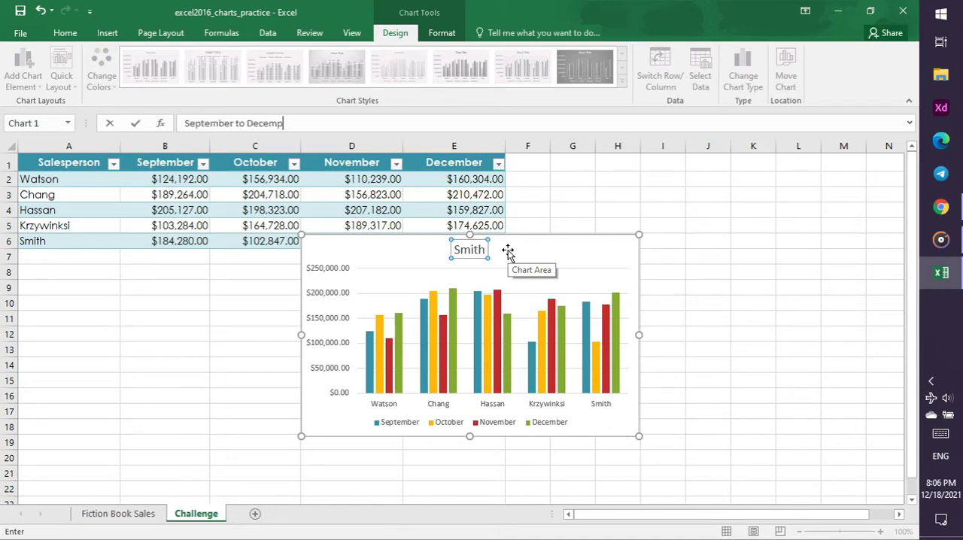
{"action": "key", "text": "Return"}
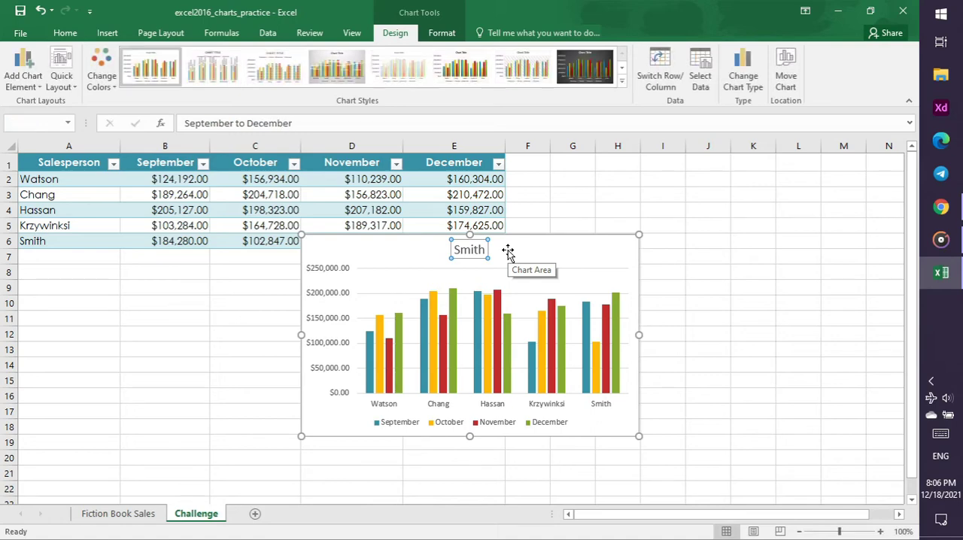
Check the Switch Row/Column instruction in Chrome, then switch the rows and columns of the chart in Excel to group the columns by month
{"action": "left_click", "coordinate": [945, 210]}
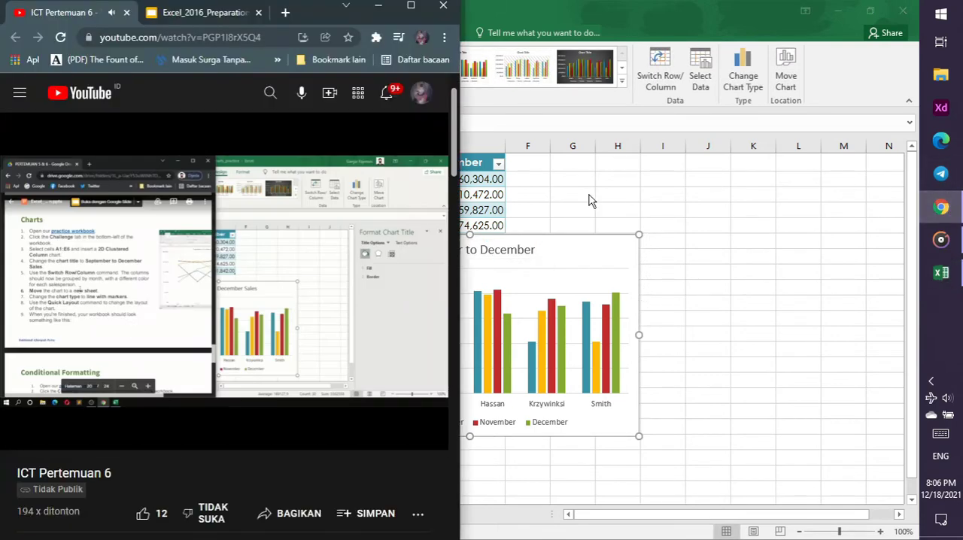
{"action": "left_click", "coordinate": [180, 18]}
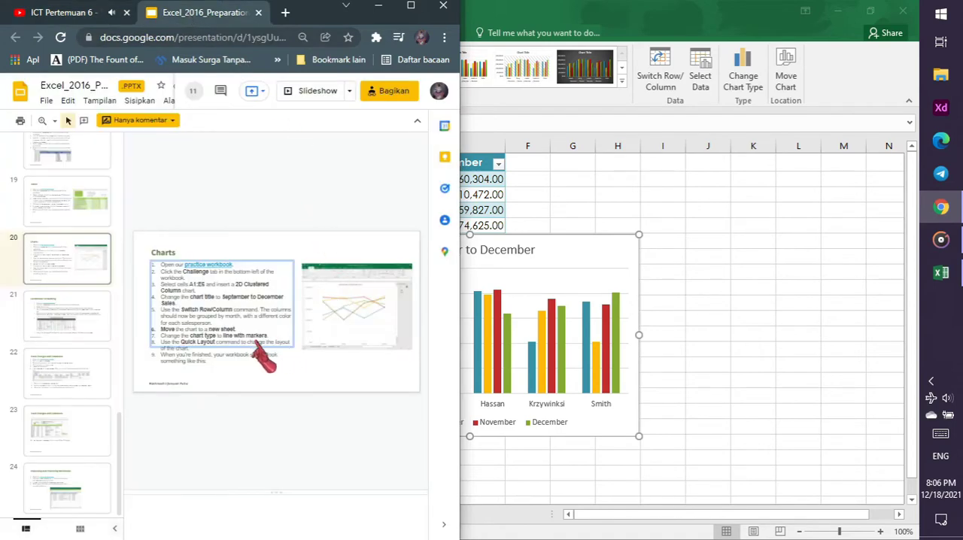
{"action": "left_click", "coordinate": [61, 12]}
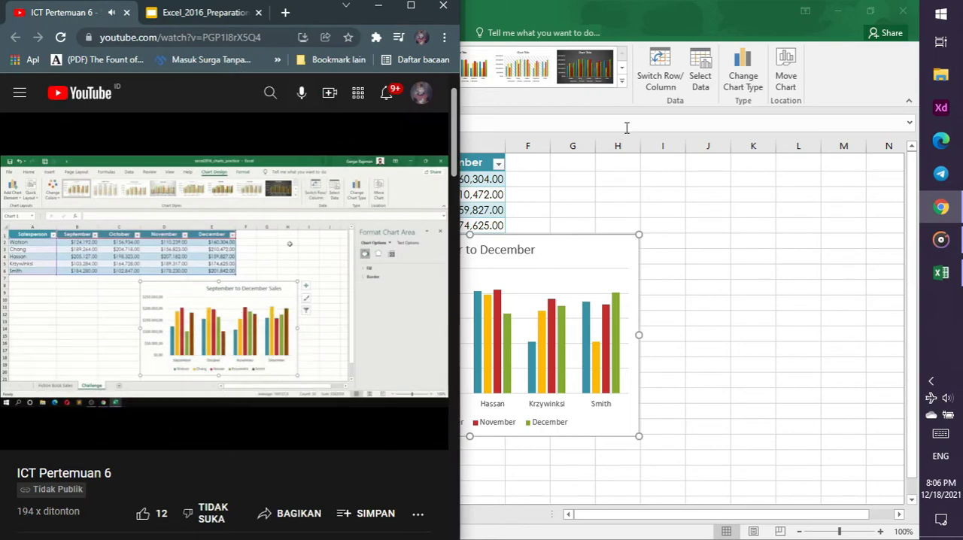
{"action": "left_click", "coordinate": [609, 230]}
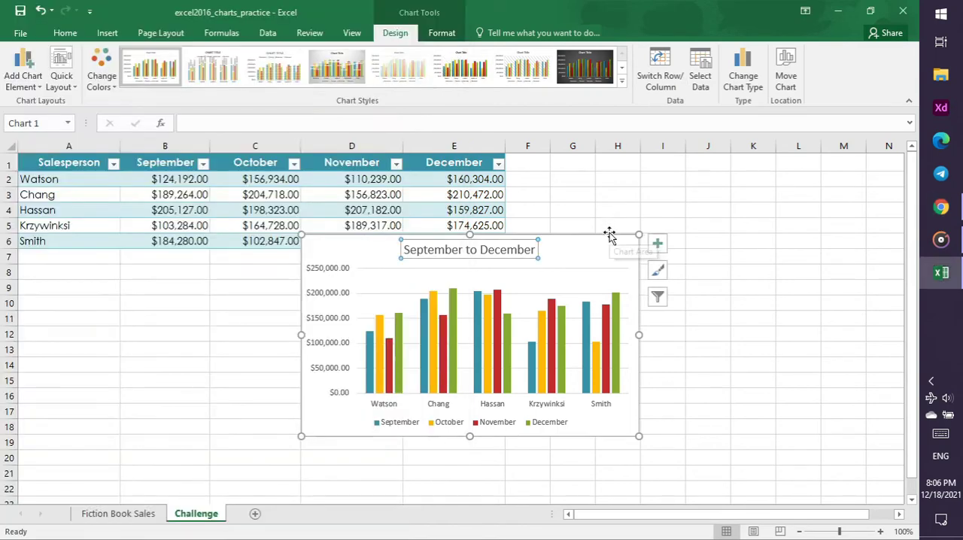
{"action": "left_click", "coordinate": [669, 76]}
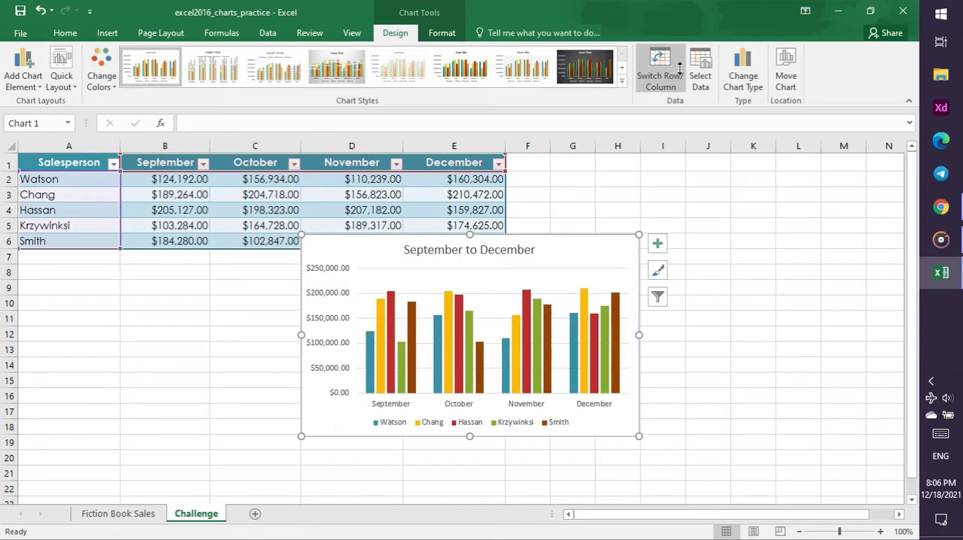
{"action": "left_click", "coordinate": [940, 206]}
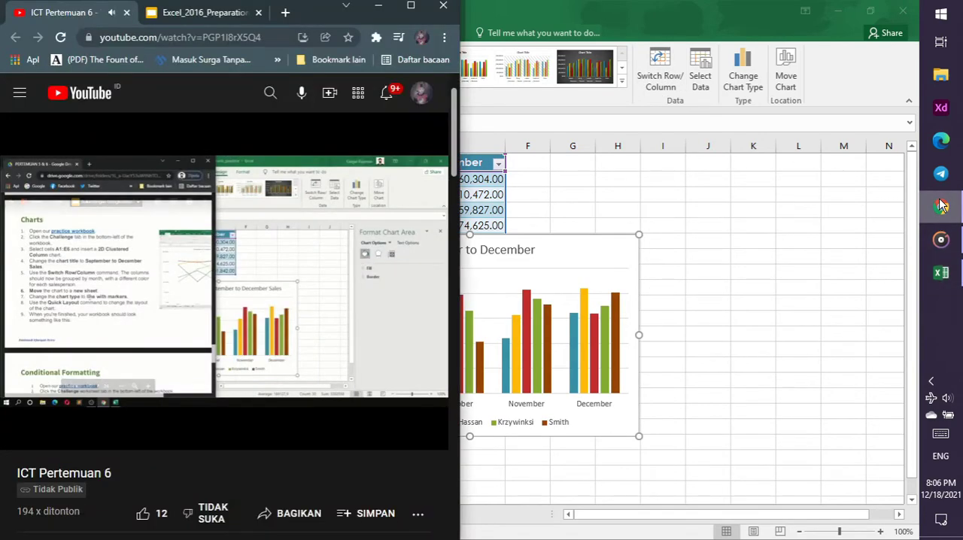
{"action": "left_click", "coordinate": [532, 252]}
{"action": "left_click", "coordinate": [531, 251]}
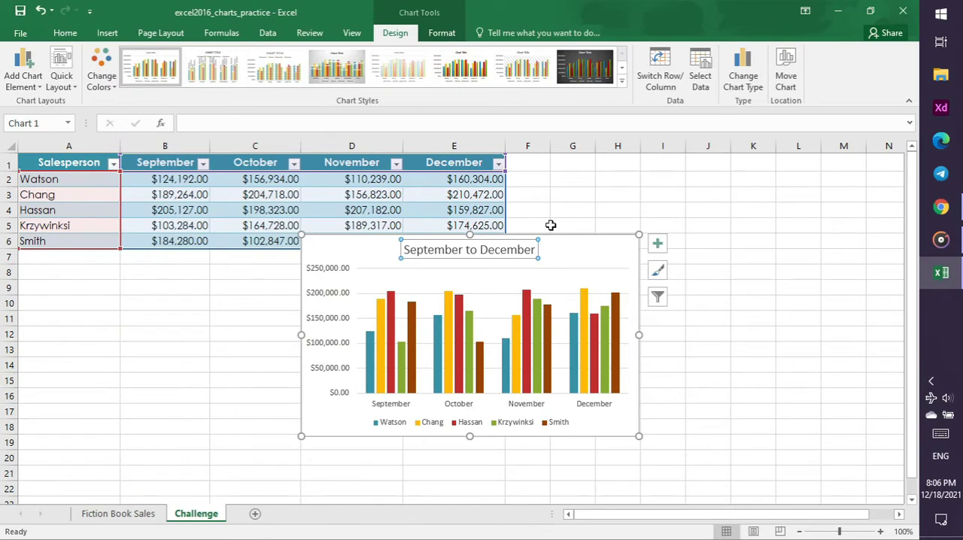
{"action": "type", "text": "S"}
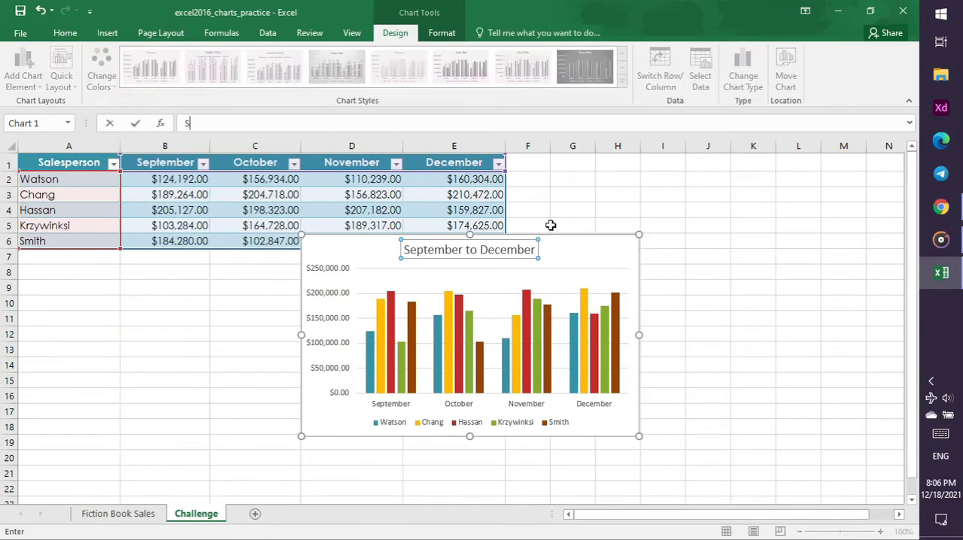
{"action": "left_click", "coordinate": [697, 288]}
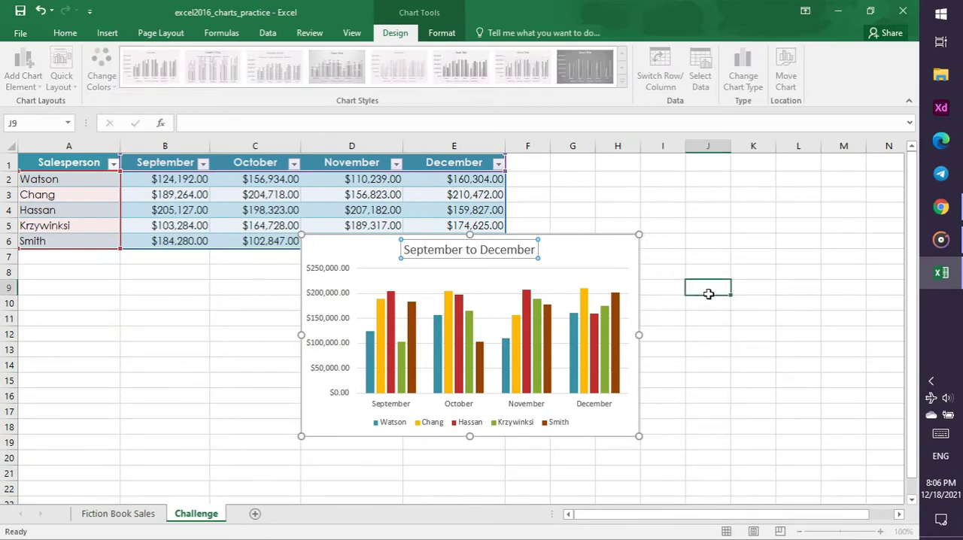
Review the Move Chart part of the tutorial video in Chrome, then move the column chart in Excel to a new sheet
{"action": "left_click", "coordinate": [935, 217]}
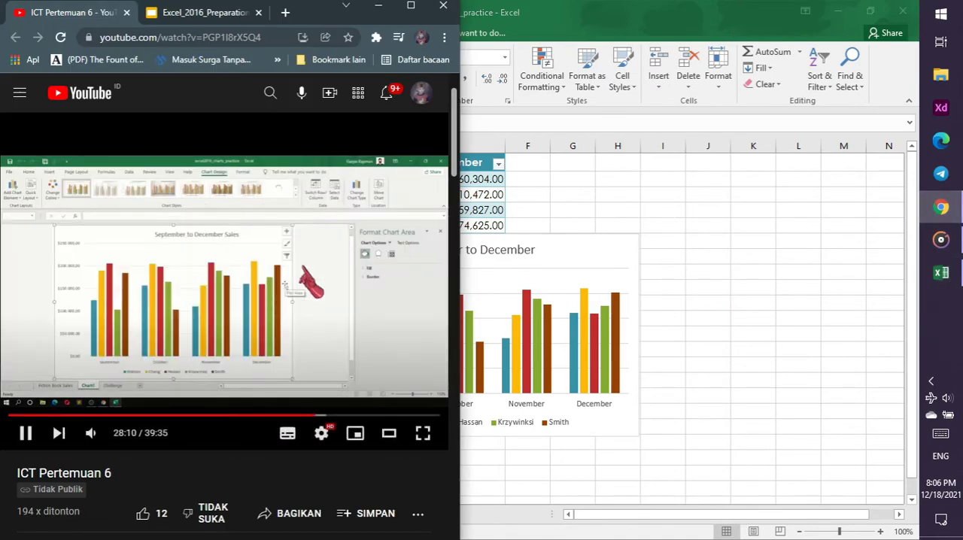
{"action": "key", "text": "Left"}
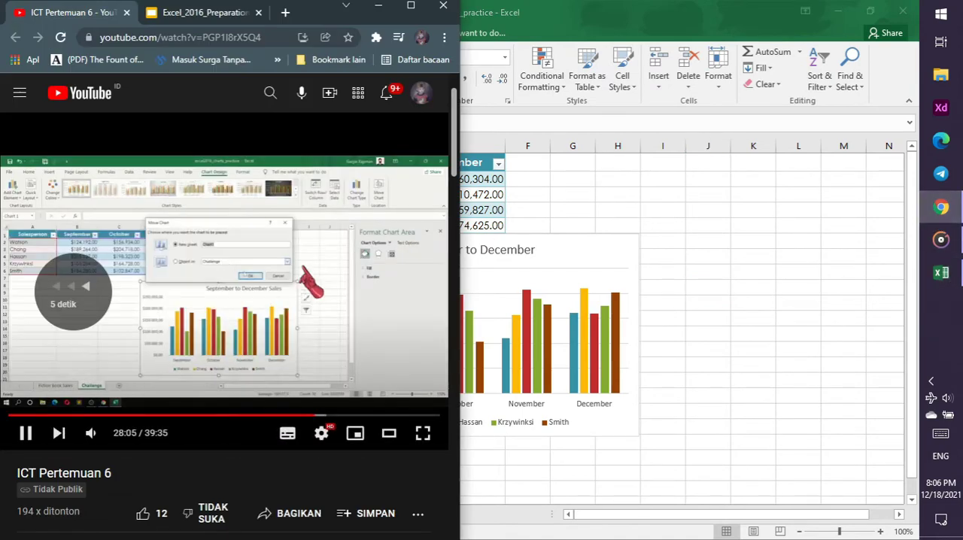
{"action": "key", "text": "Left"}
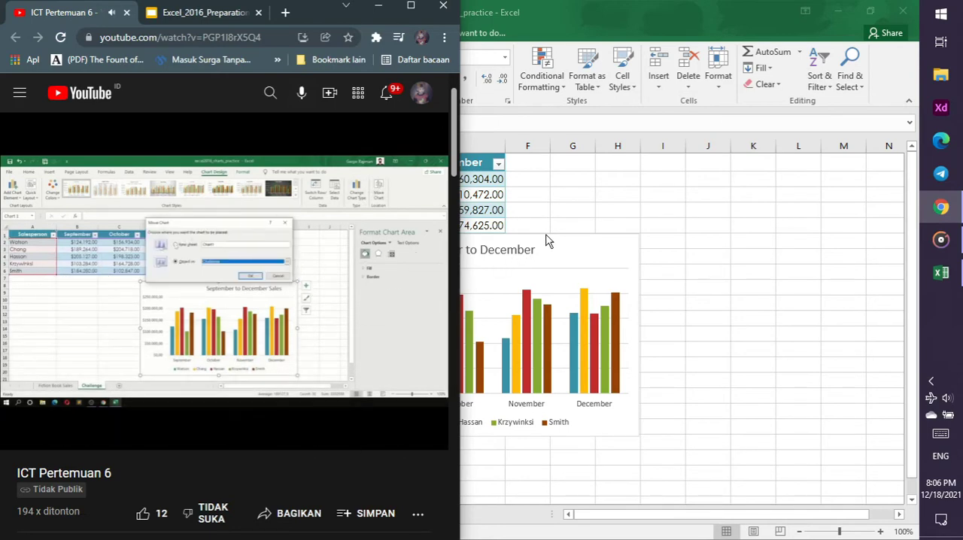
{"action": "left_click", "coordinate": [554, 236]}
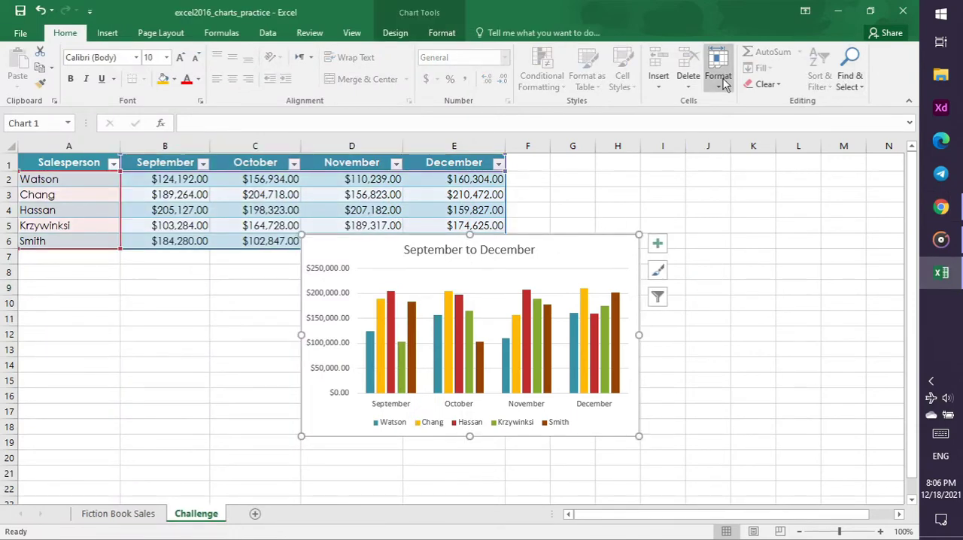
{"action": "left_click", "coordinate": [413, 34]}
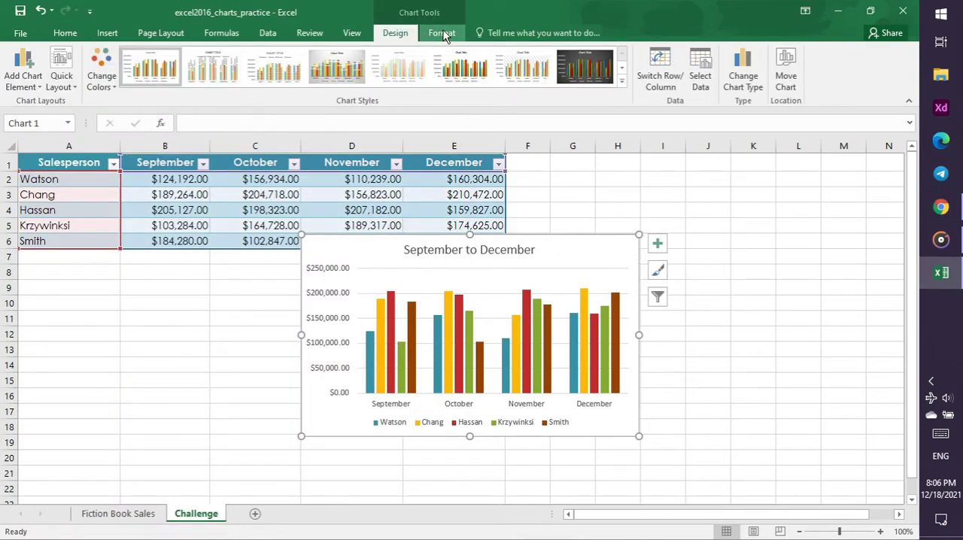
{"action": "left_click", "coordinate": [785, 81]}
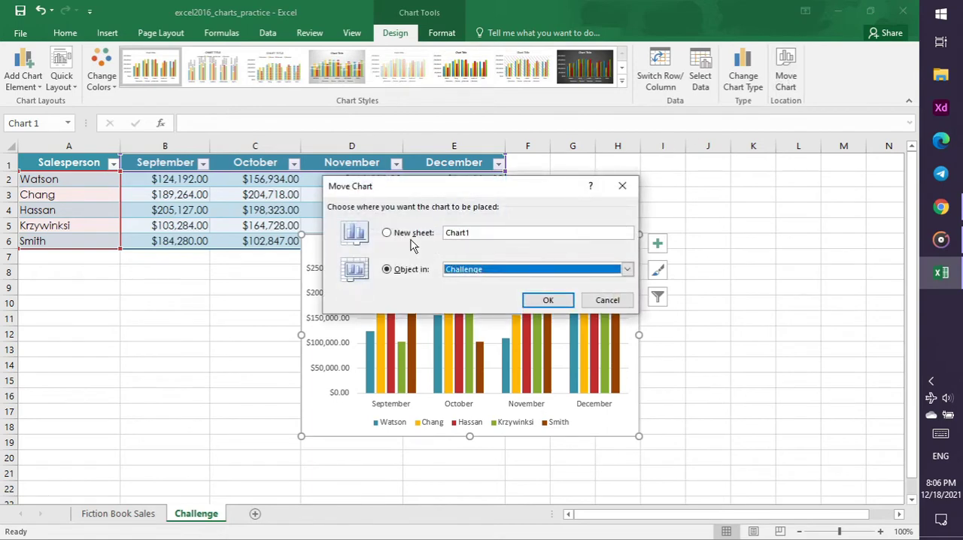
{"action": "left_click", "coordinate": [407, 234]}
{"action": "left_click", "coordinate": [548, 301]}
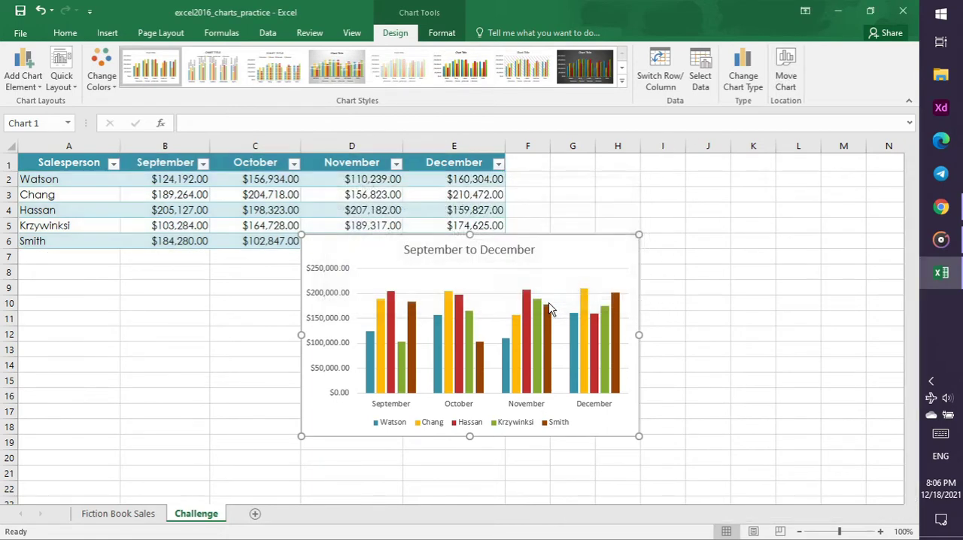
Check the chart type in the tutorial video in Chrome, then change the Excel chart to Line with Markers
{"action": "left_click", "coordinate": [960, 211]}
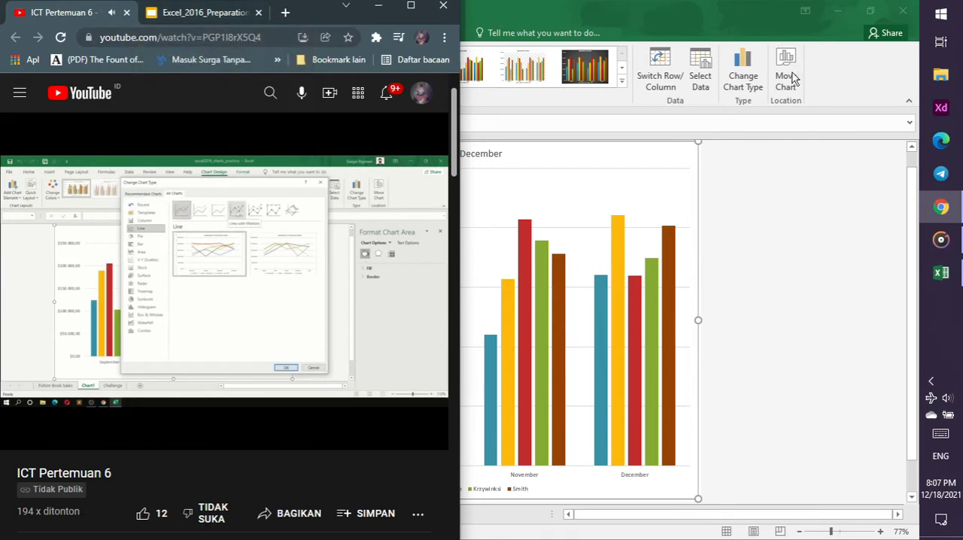
{"action": "left_click", "coordinate": [755, 90]}
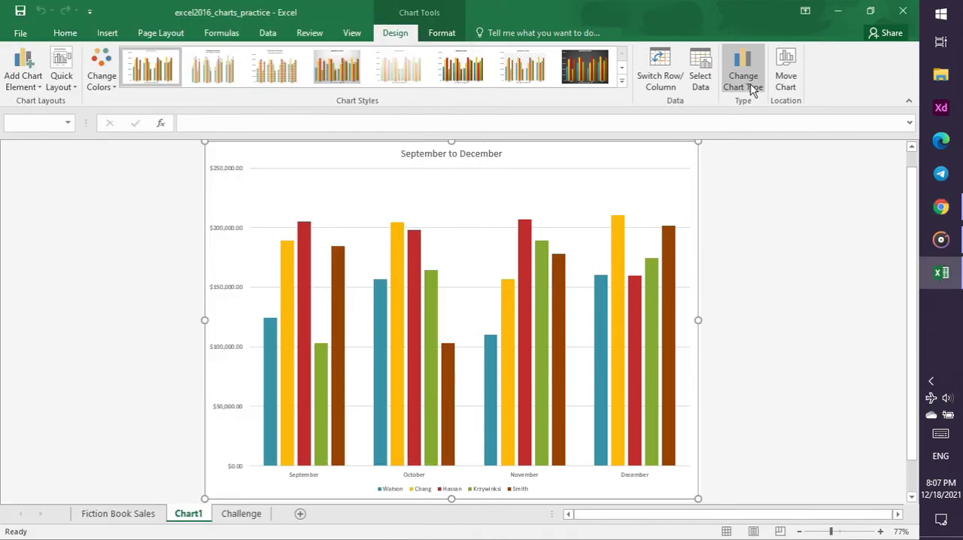
{"action": "left_click", "coordinate": [755, 90]}
{"action": "left_click", "coordinate": [355, 152]}
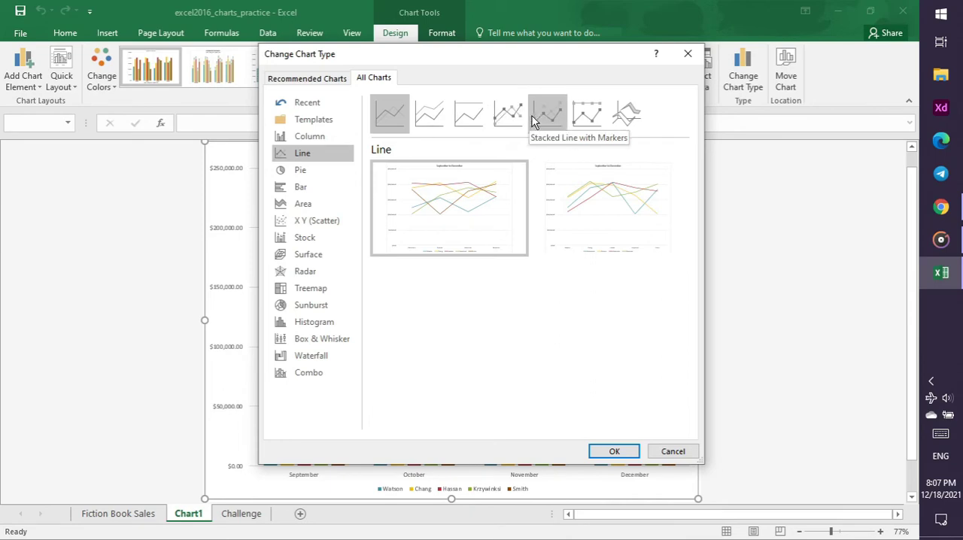
{"action": "left_click", "coordinate": [508, 113]}
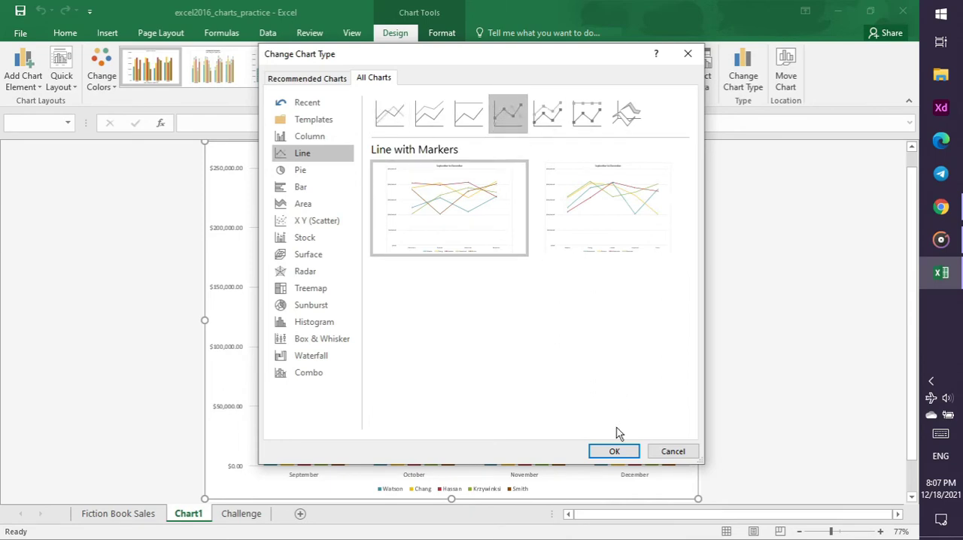
{"action": "left_click", "coordinate": [614, 452]}
Check the Quick Layout part of the tutorial video in Chrome, then apply the quick layout with a data table to the Excel chart
{"action": "left_click", "coordinate": [946, 211]}
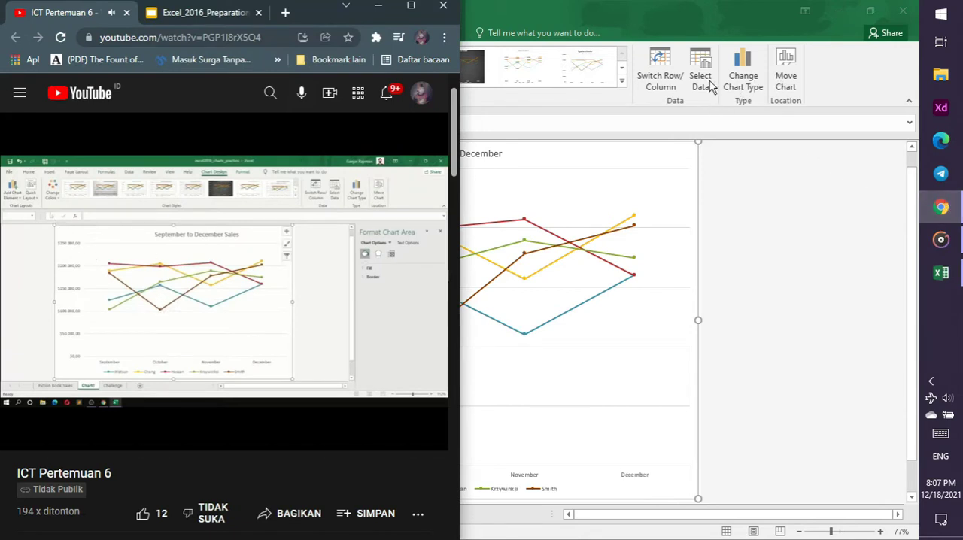
{"action": "left_click", "coordinate": [587, 7]}
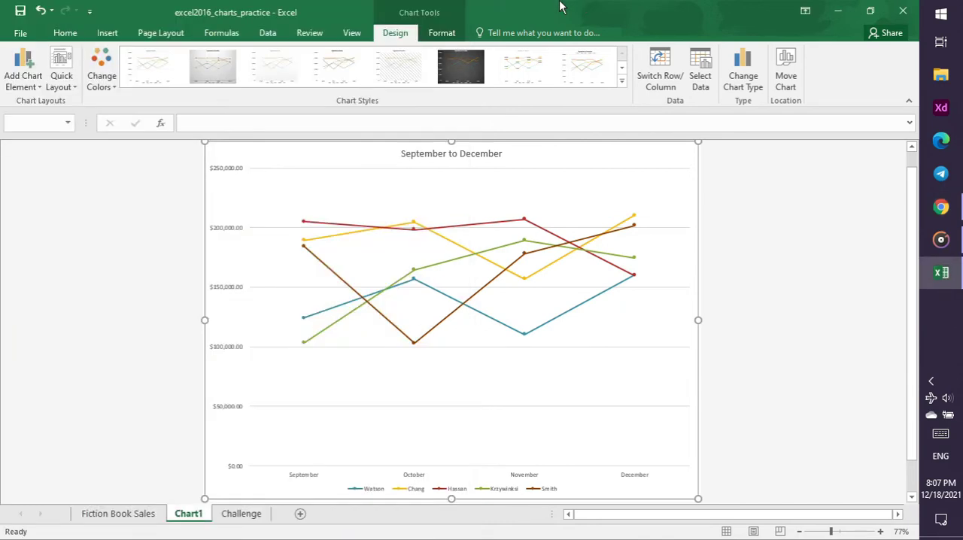
{"action": "left_click", "coordinate": [61, 75]}
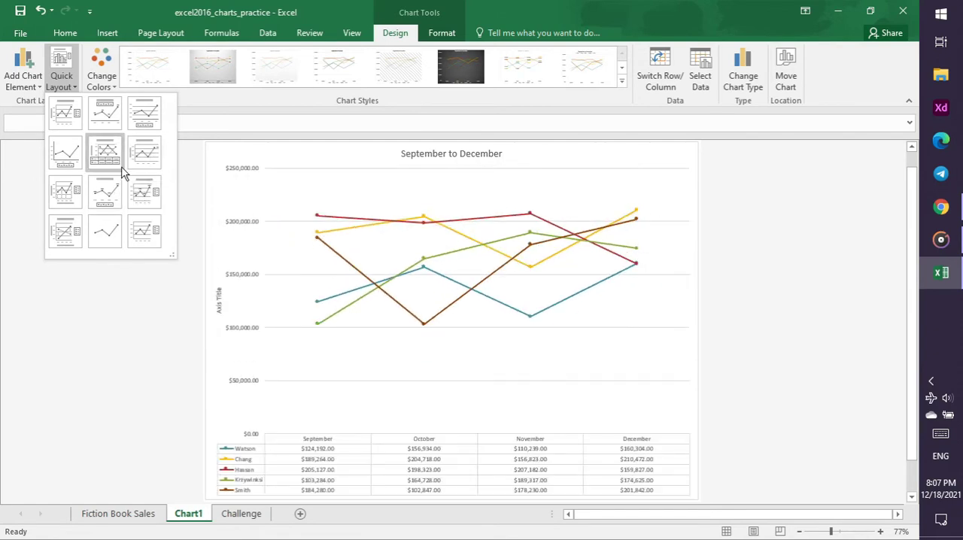
{"action": "left_click", "coordinate": [123, 173]}
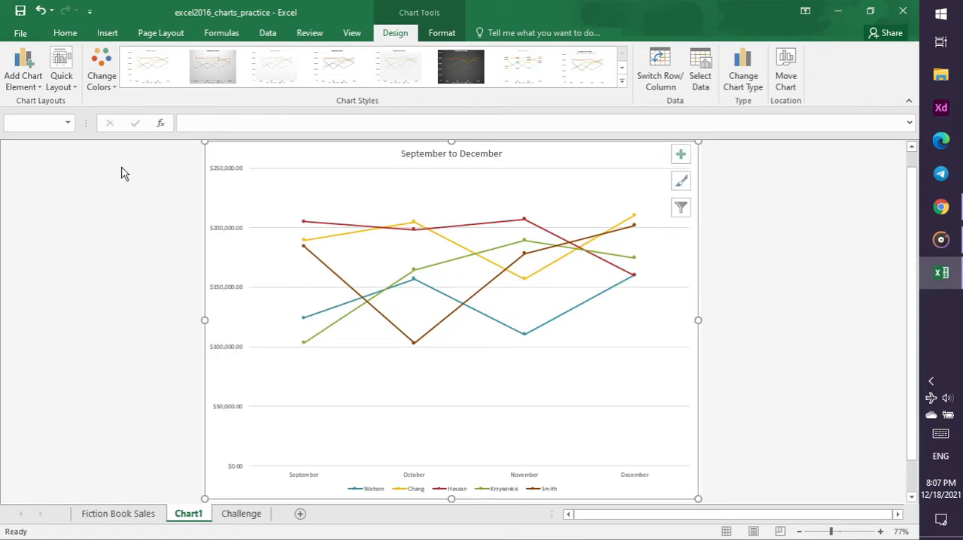
Check the Charts instructions in the tutorial video in Chrome, then change the chart title in Excel to "September to December Sales"
{"action": "left_click", "coordinate": [958, 209]}
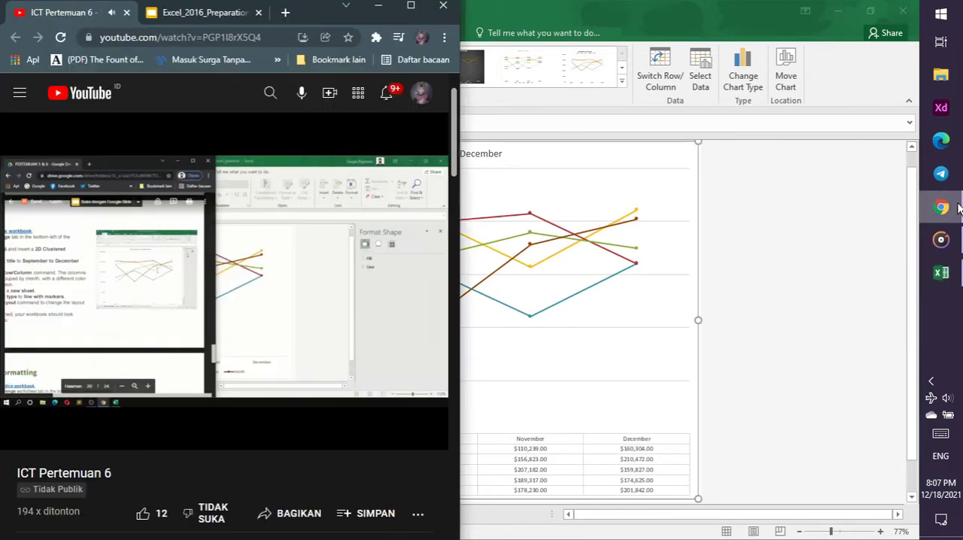
{"action": "left_click", "coordinate": [785, 239]}
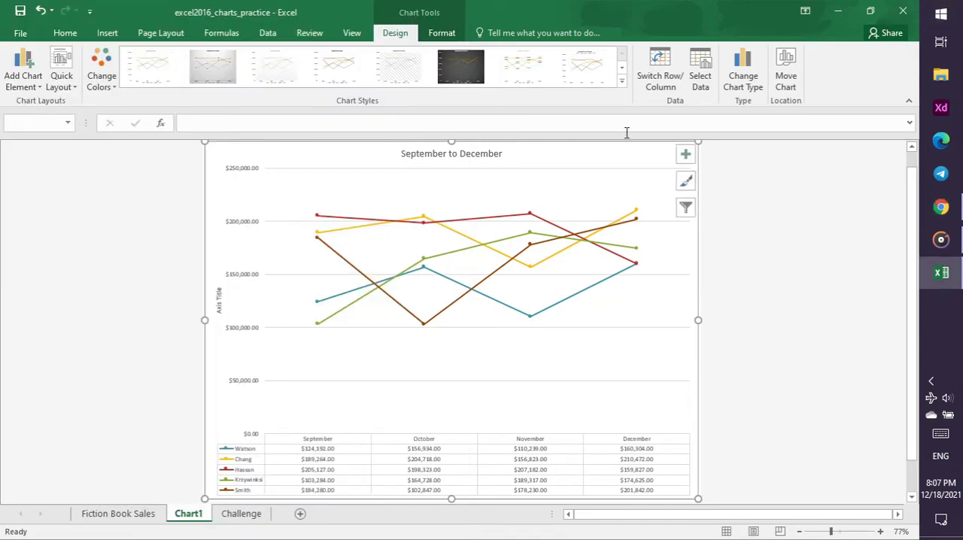
{"action": "left_click", "coordinate": [953, 203]}
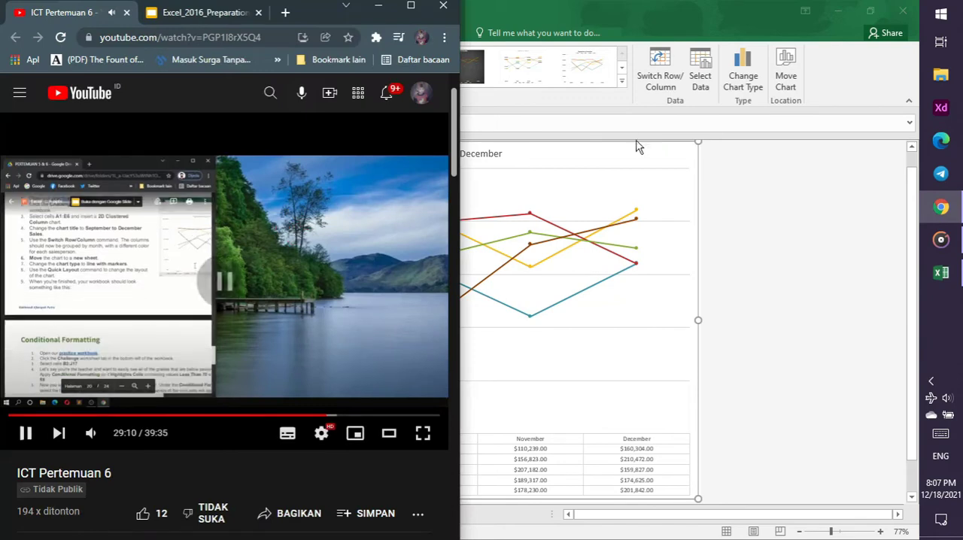
{"action": "left_click", "coordinate": [574, 161]}
{"action": "left_click", "coordinate": [501, 156]}
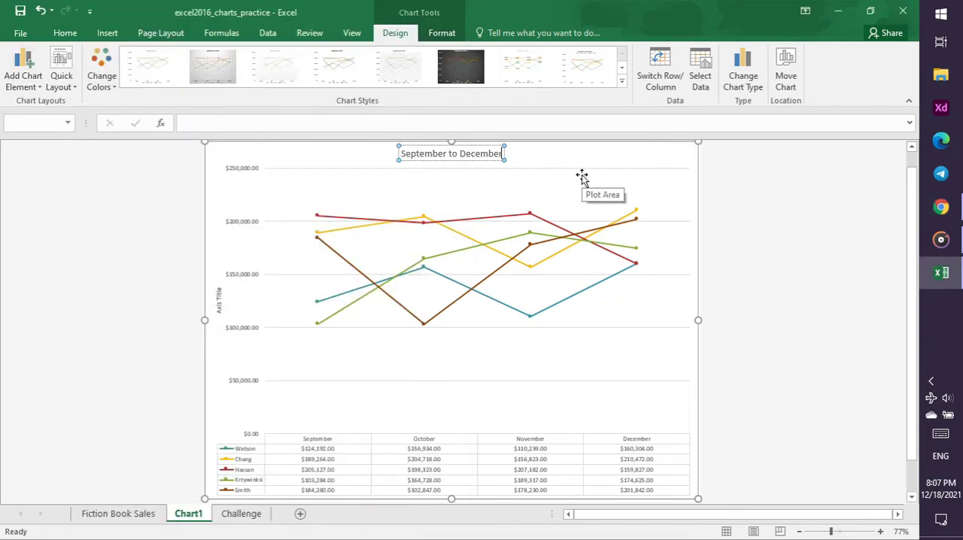
{"action": "type", "text": "Sales"}
{"action": "key", "text": "Return"}
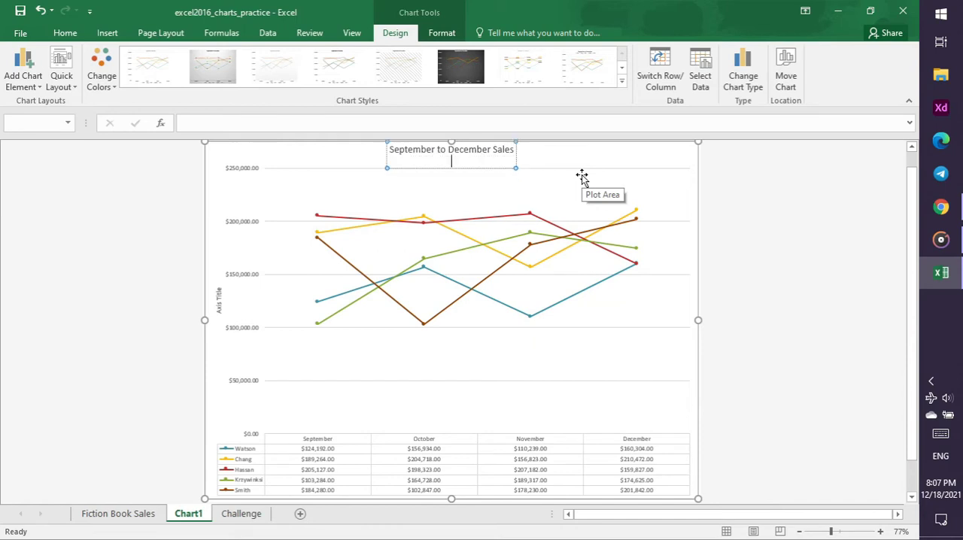
{"action": "key", "text": "BackSpace"}
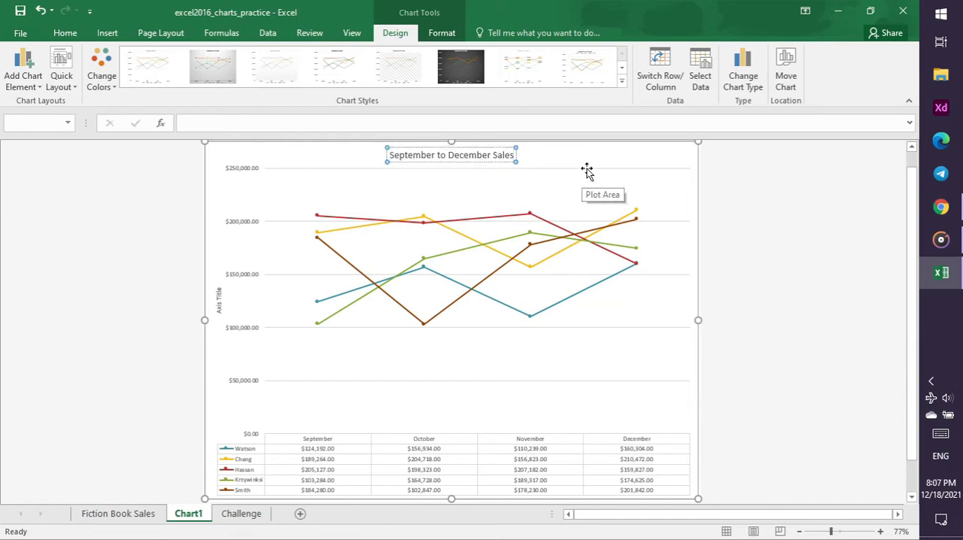
{"action": "left_click", "coordinate": [657, 158]}
{"action": "left_click", "coordinate": [800, 183]}
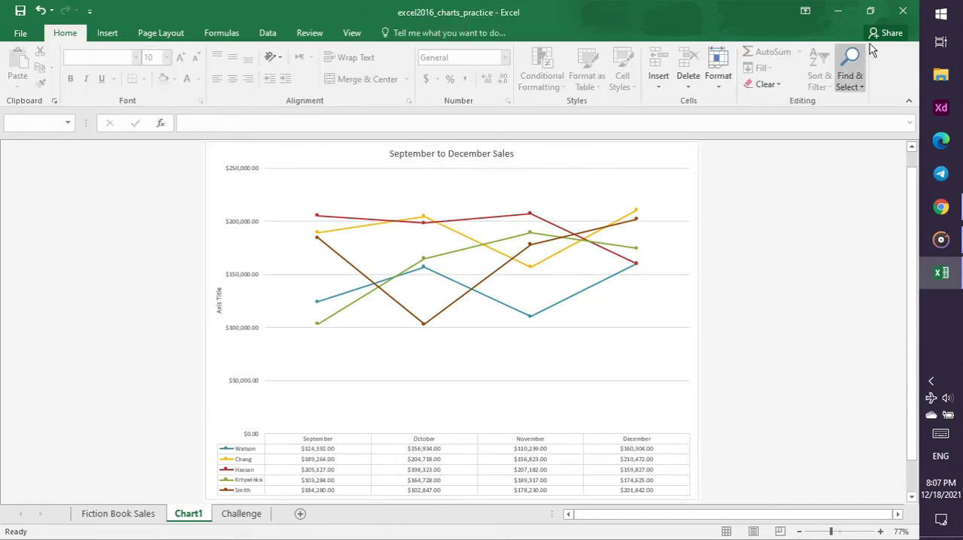
Close the excel2016_charts_practice workbook with its changes saved, then resume the tutorial video in Chrome
{"action": "scroll", "coordinate": [638, 281], "scroll_direction": "up", "scroll_amount": 1}
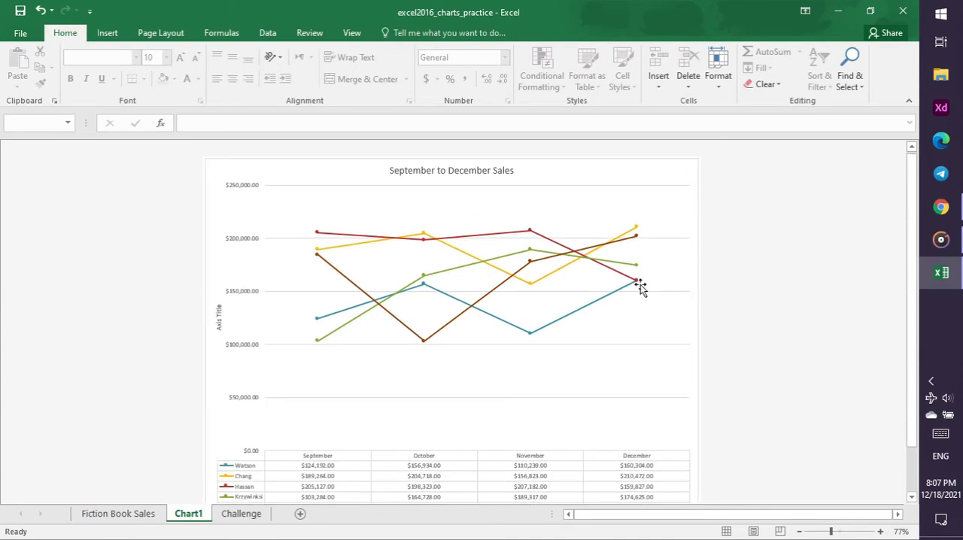
{"action": "left_click", "coordinate": [906, 13]}
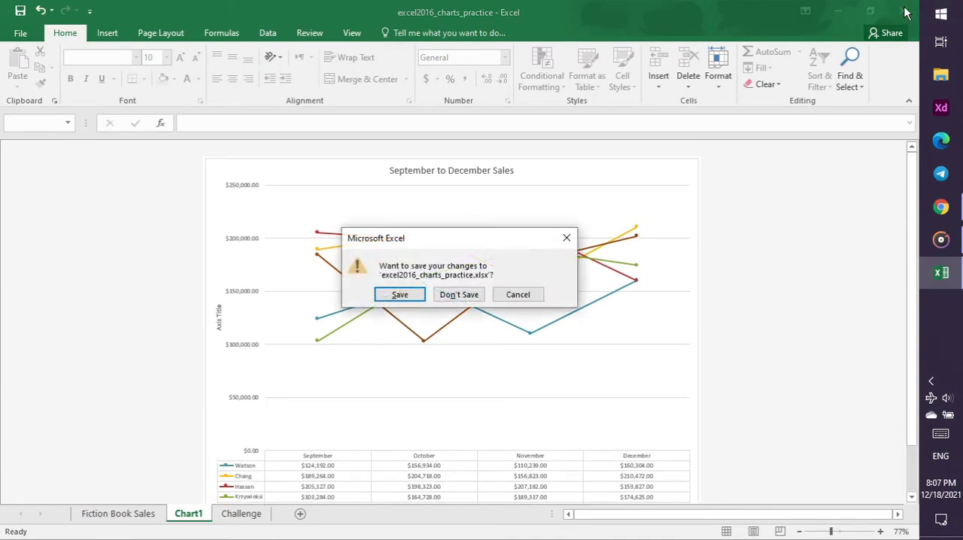
{"action": "left_click", "coordinate": [414, 299]}
{"action": "left_click", "coordinate": [222, 275]}
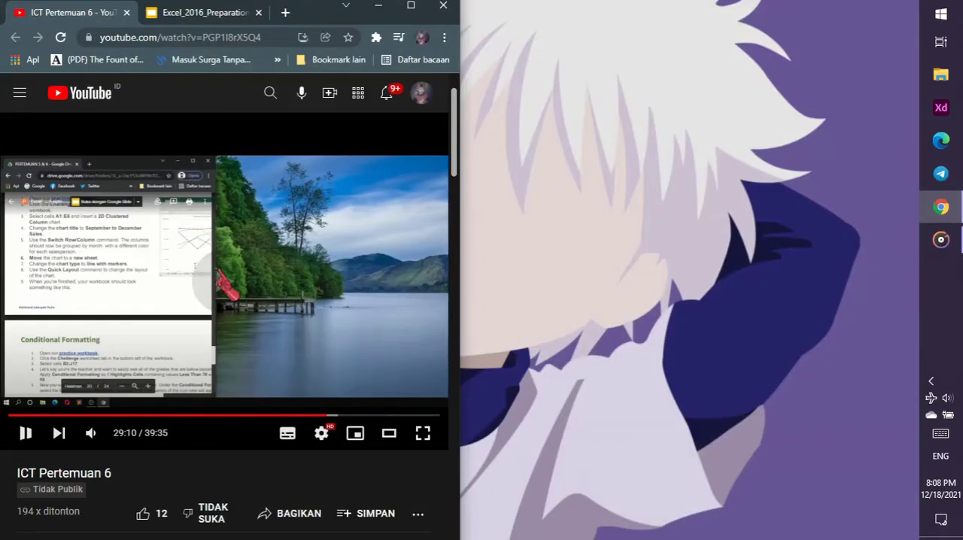
{"action": "left_click", "coordinate": [932, 382]}
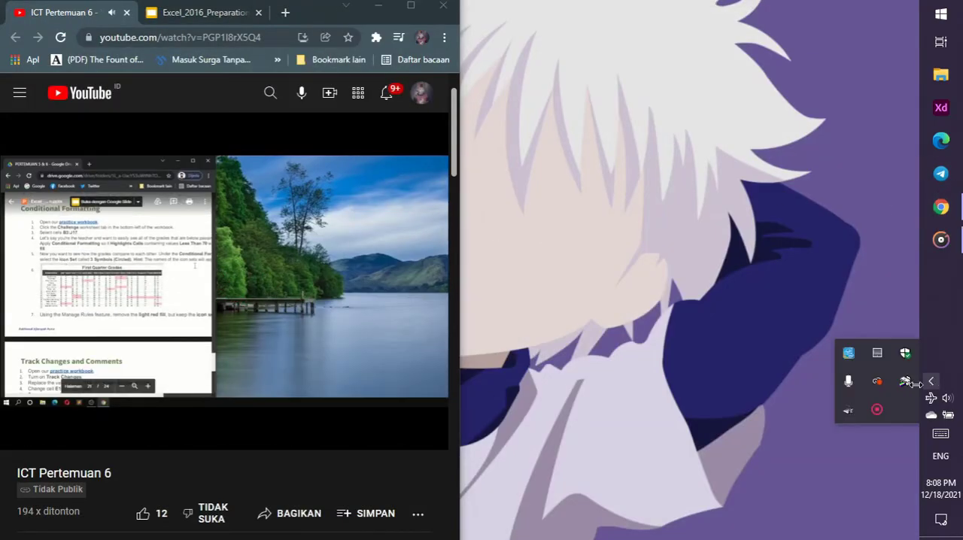
{"action": "left_click", "coordinate": [932, 382]}
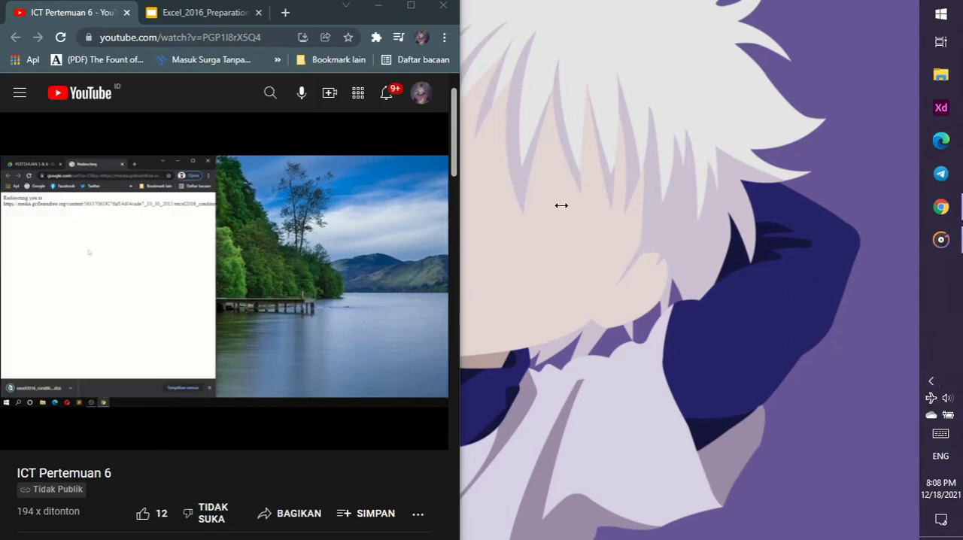
Download the practice workbook linked on the Conditional Formatting slide, close the redirect page, and open the downloaded file in Excel
{"action": "left_click", "coordinate": [226, 13]}
{"action": "left_click", "coordinate": [57, 332]}
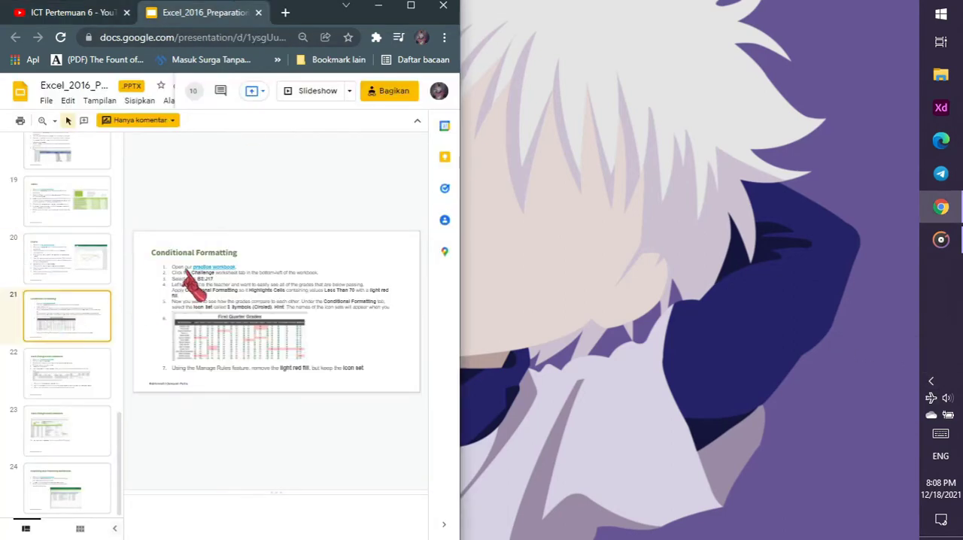
{"action": "left_click", "coordinate": [219, 268]}
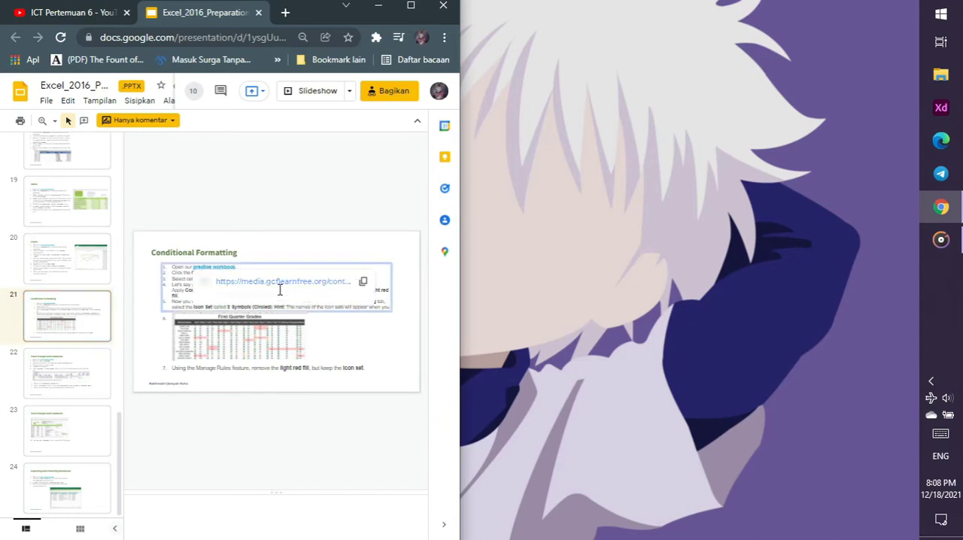
{"action": "left_click", "coordinate": [280, 287]}
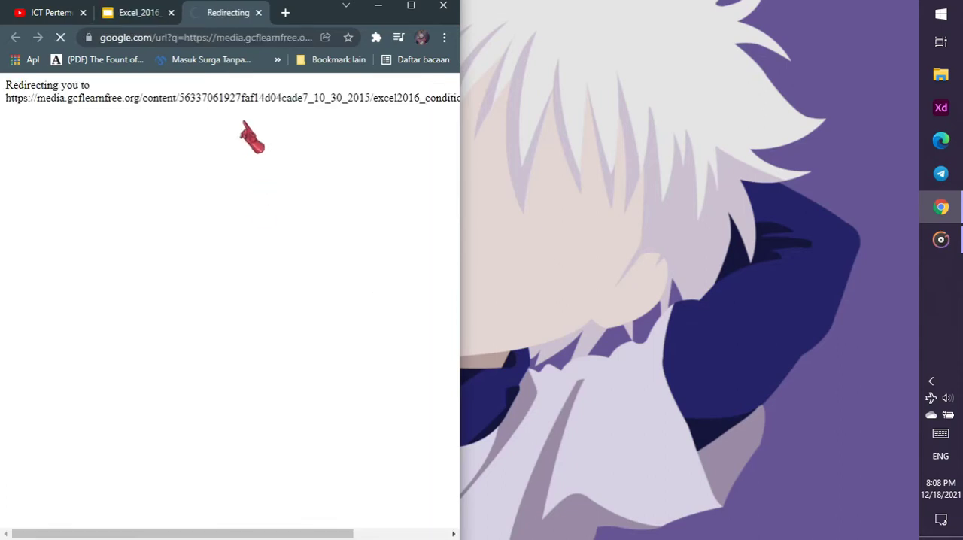
{"action": "left_click", "coordinate": [258, 13]}
{"action": "left_click", "coordinate": [88, 521]}
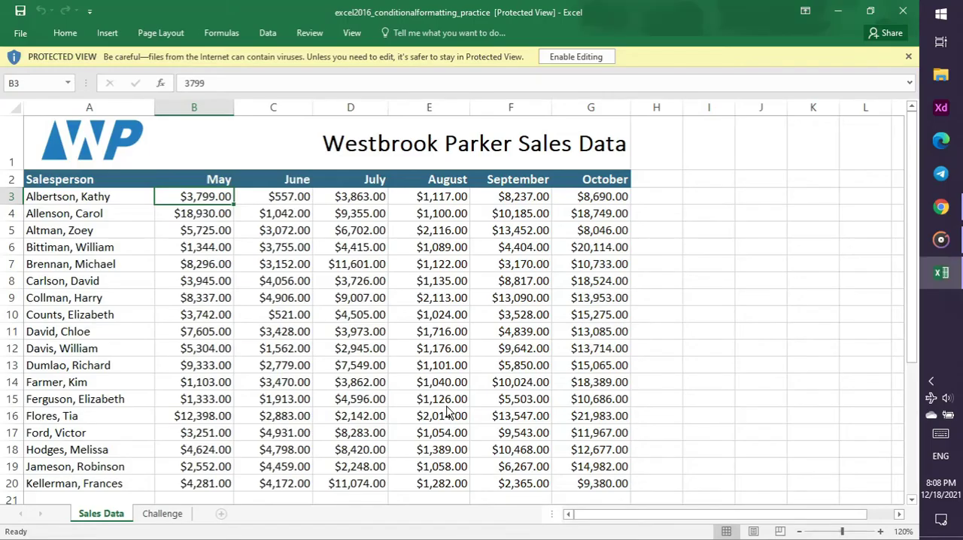
Enable editing in the conditional formatting workbook and show its Challenge sheet, checking the slide's instructions in Chrome
{"action": "left_click", "coordinate": [595, 51]}
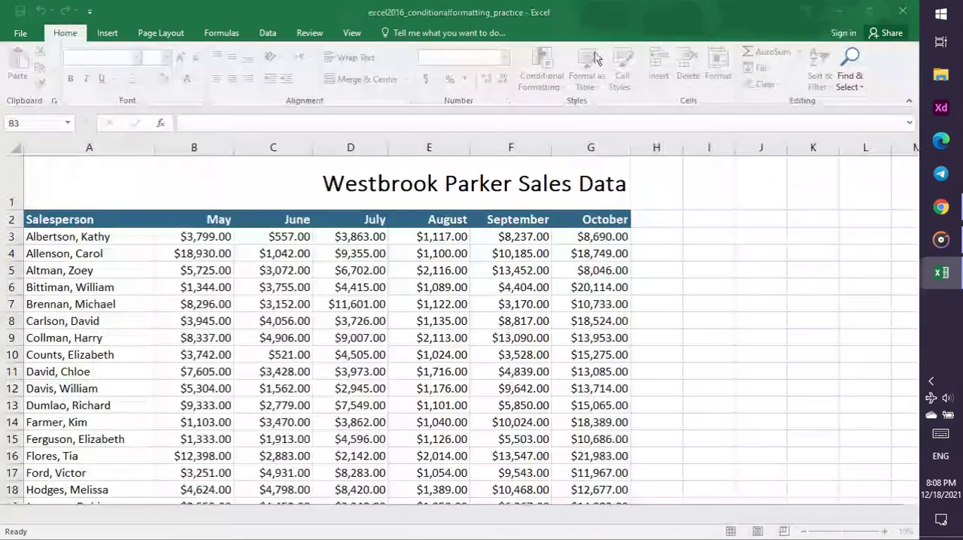
{"action": "left_click", "coordinate": [179, 520]}
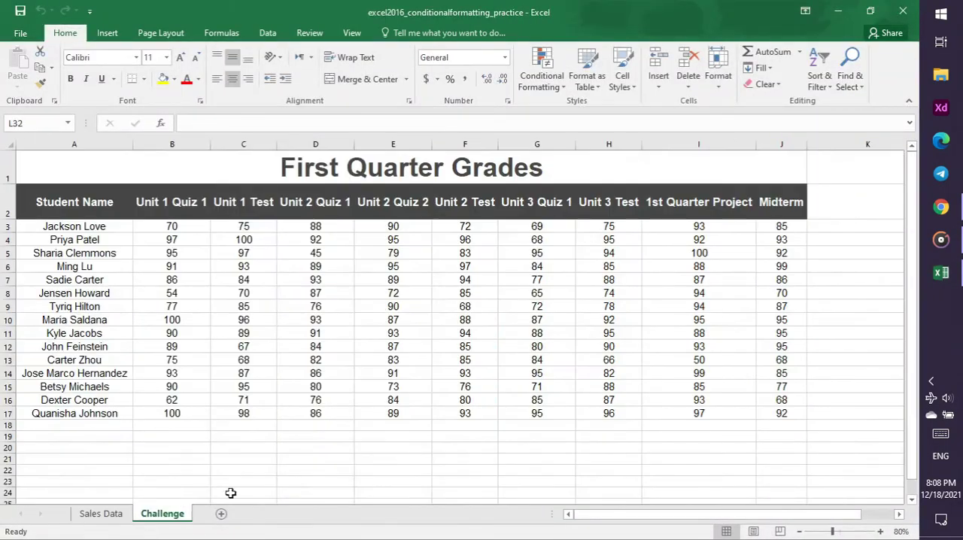
{"action": "left_click", "coordinate": [942, 207]}
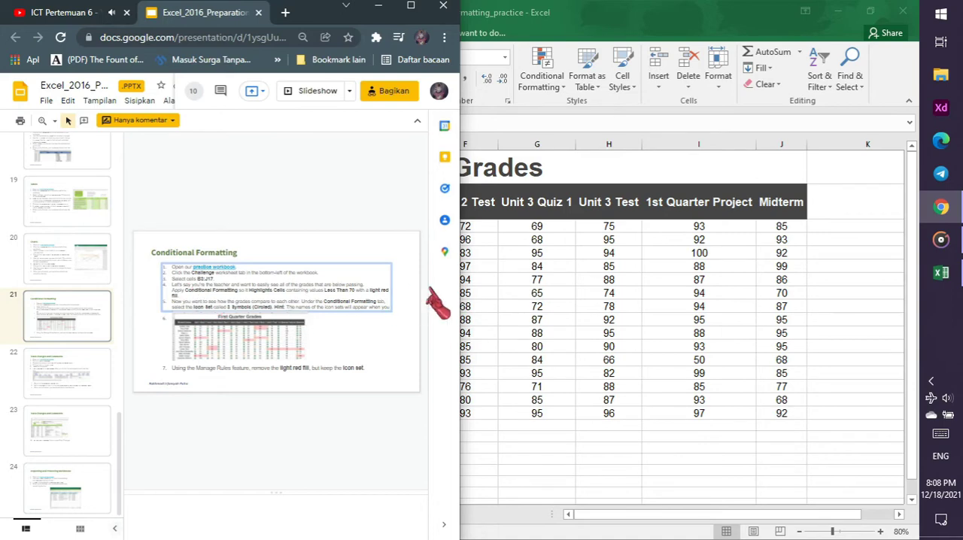
{"action": "left_click", "coordinate": [526, 262]}
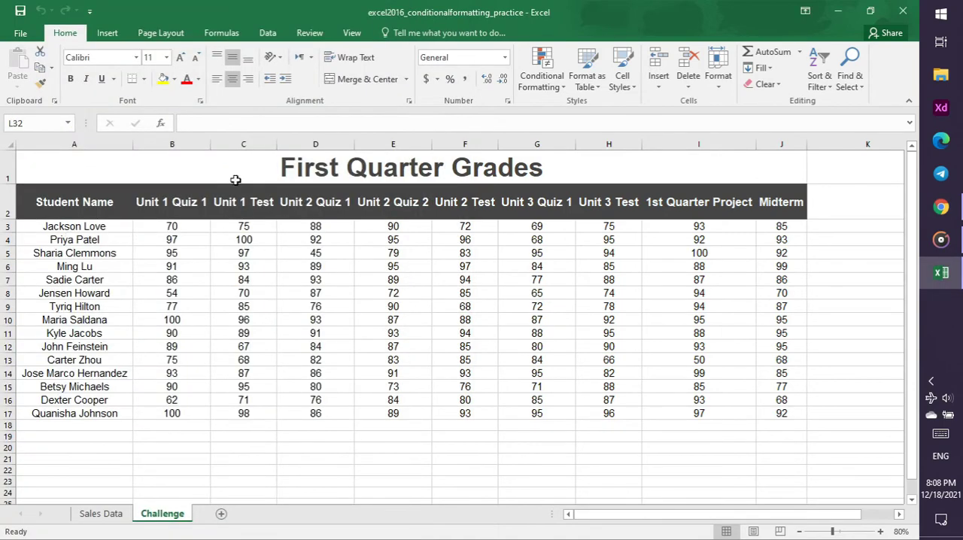
Select the grades in cells B3:J17 on the Challenge sheet, then check the Conditional Formatting instructions in the slides and tutorial video in Chrome
{"action": "left_click_drag", "start_coordinate": [168, 225], "coordinate": [784, 411]}
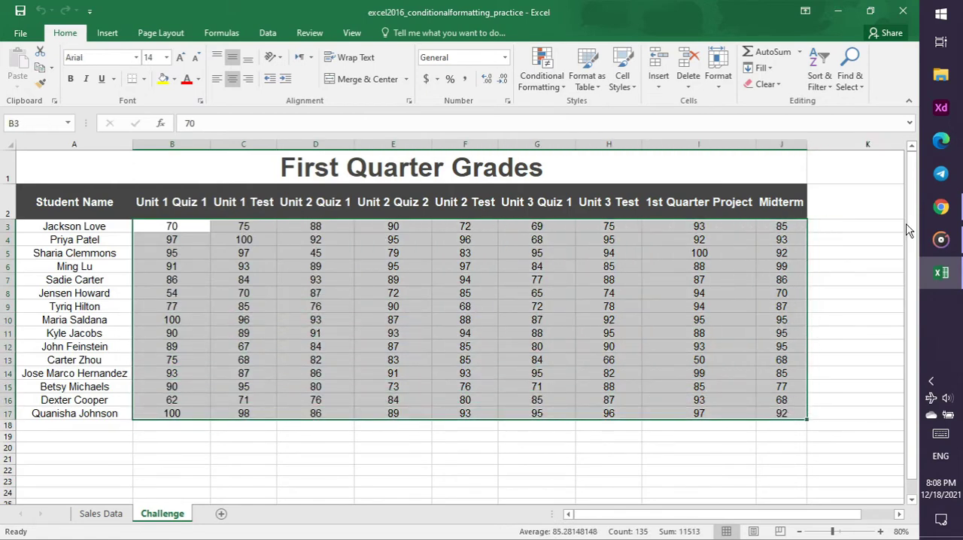
{"action": "left_click", "coordinate": [941, 206]}
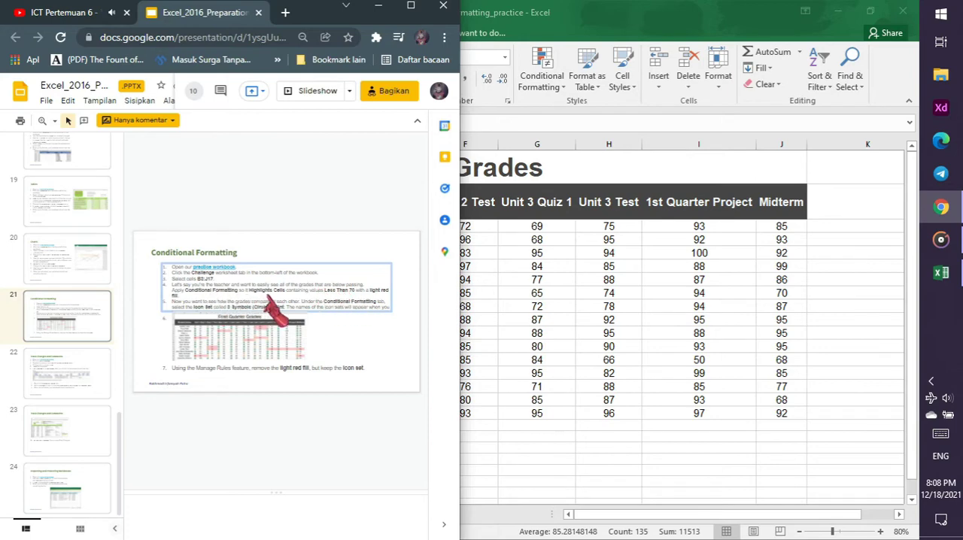
{"action": "left_click", "coordinate": [97, 14]}
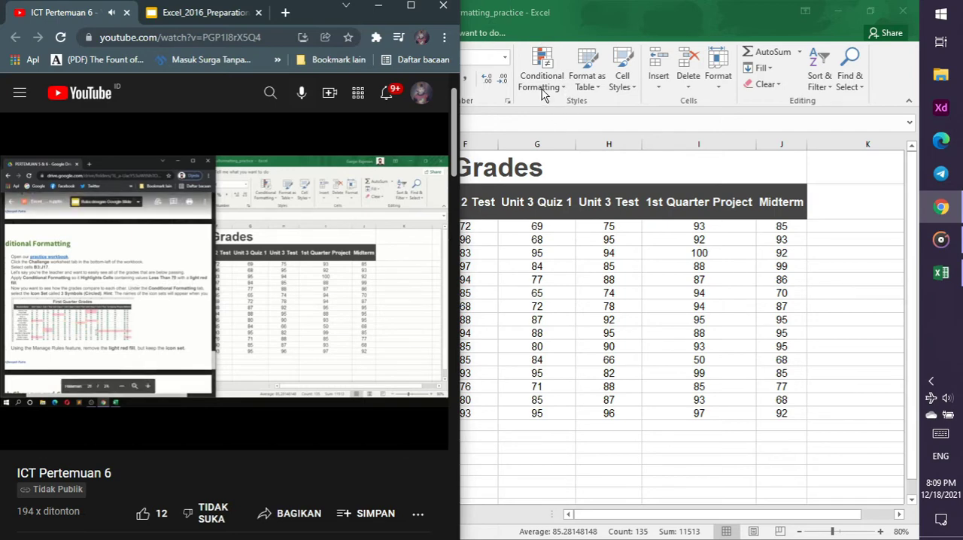
{"action": "left_click", "coordinate": [188, 15]}
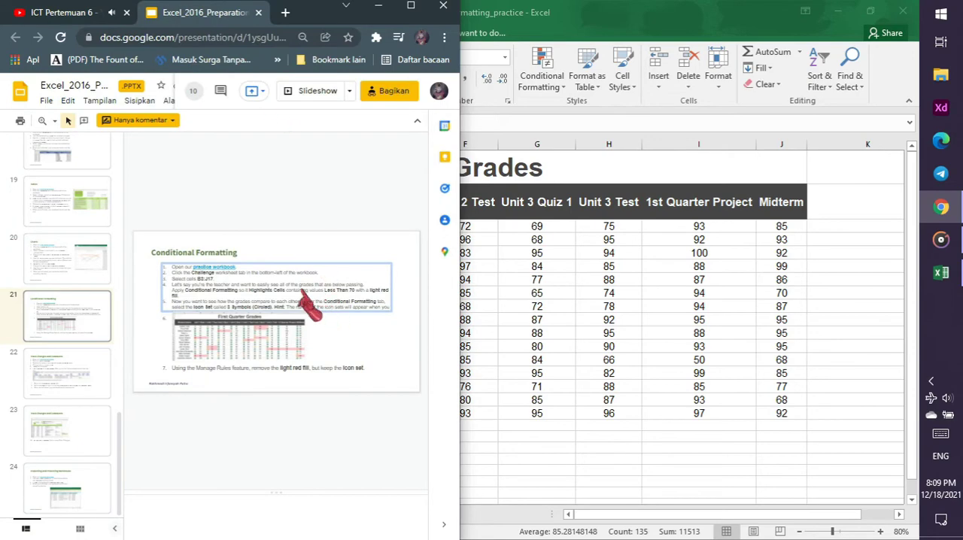
Compare Excel's Conditional Formatting rule types with the instructions on the Conditional Formatting slide in Chrome
{"action": "left_click", "coordinate": [552, 84]}
{"action": "left_click", "coordinate": [552, 84]}
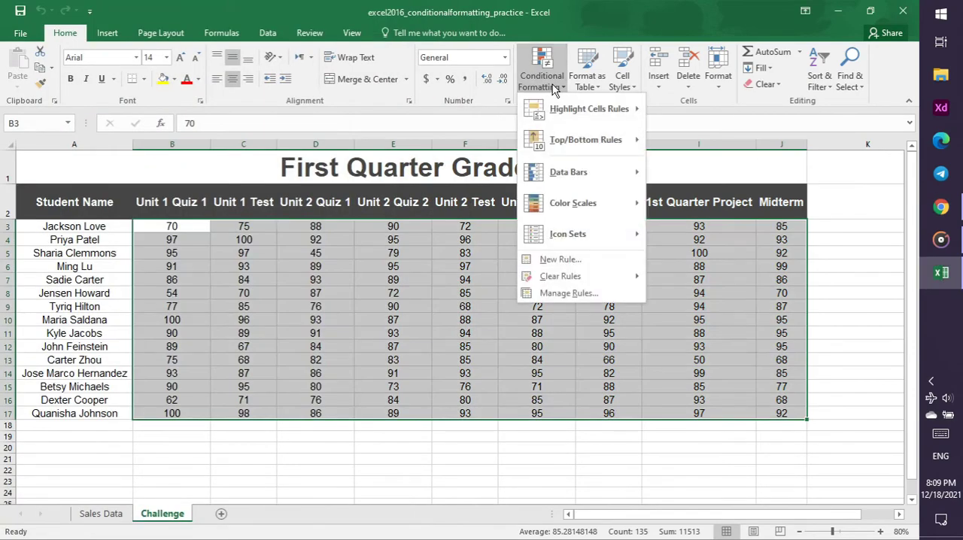
{"action": "mouse_move", "coordinate": [586, 140]}
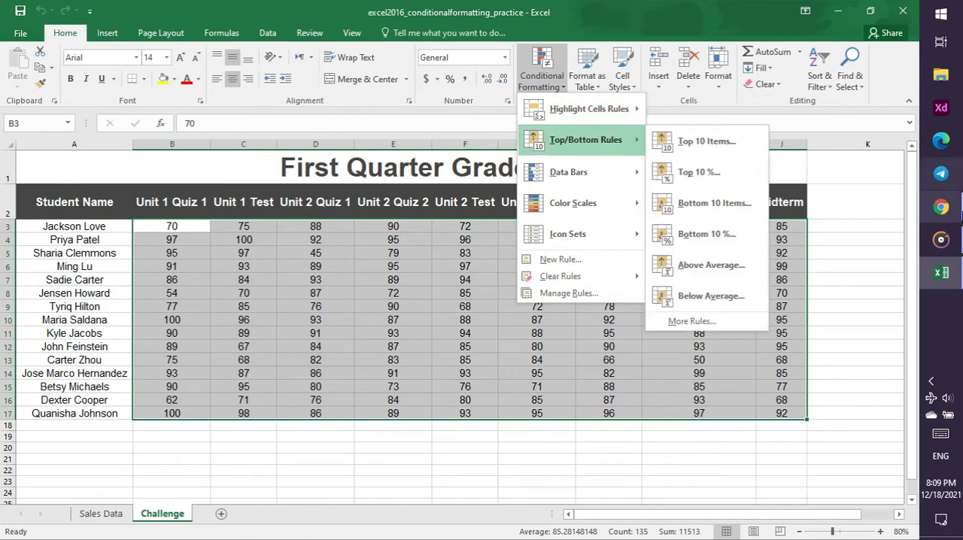
{"action": "left_click", "coordinate": [944, 212]}
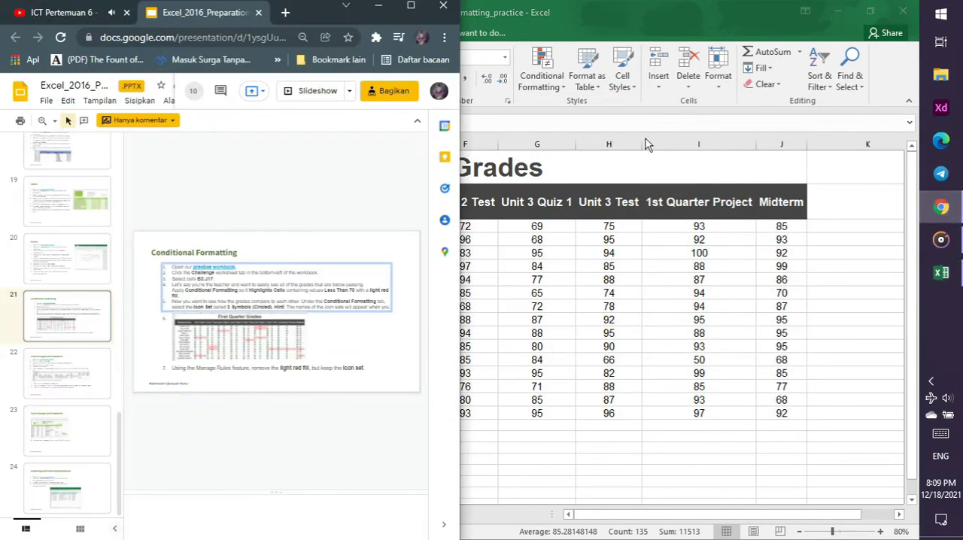
{"action": "left_click", "coordinate": [544, 93]}
{"action": "left_click", "coordinate": [544, 84]}
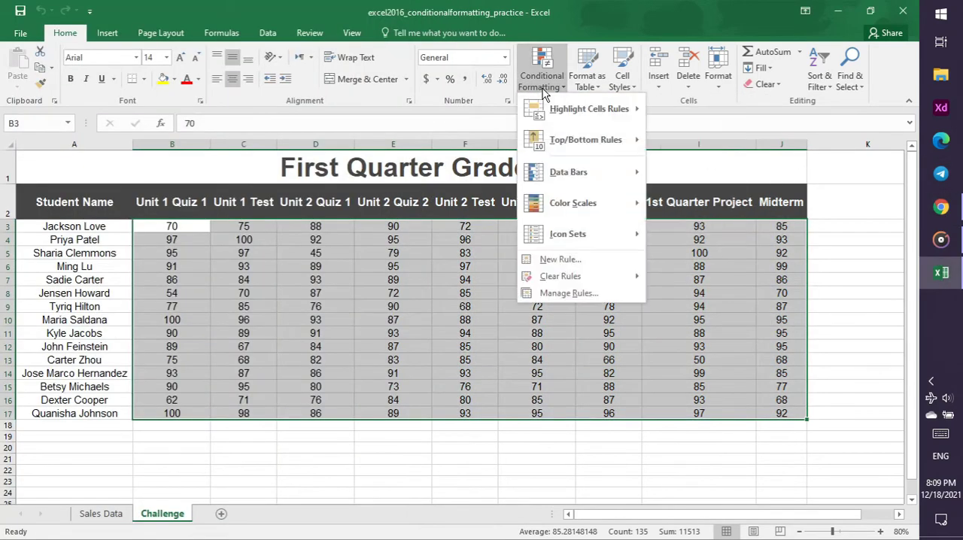
{"action": "mouse_move", "coordinate": [594, 110]}
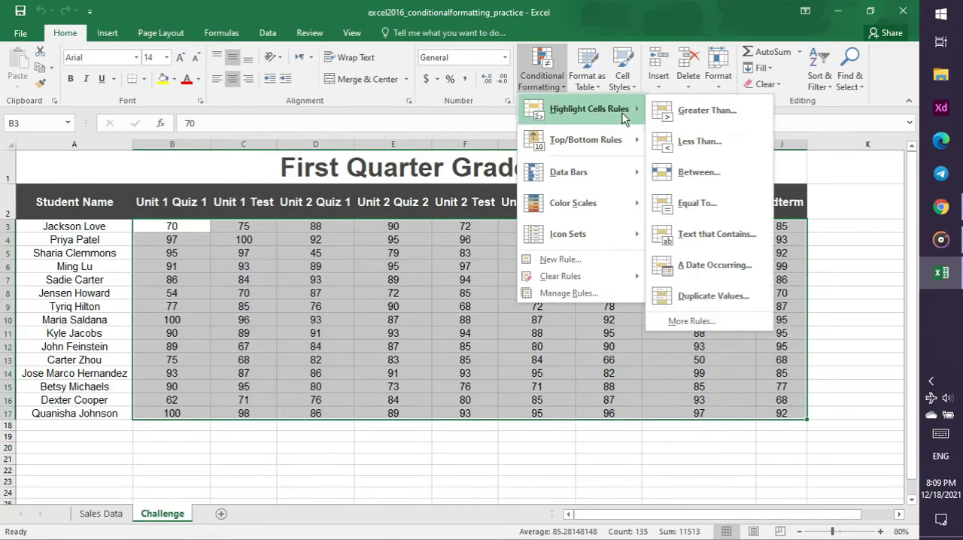
{"action": "left_click", "coordinate": [942, 209]}
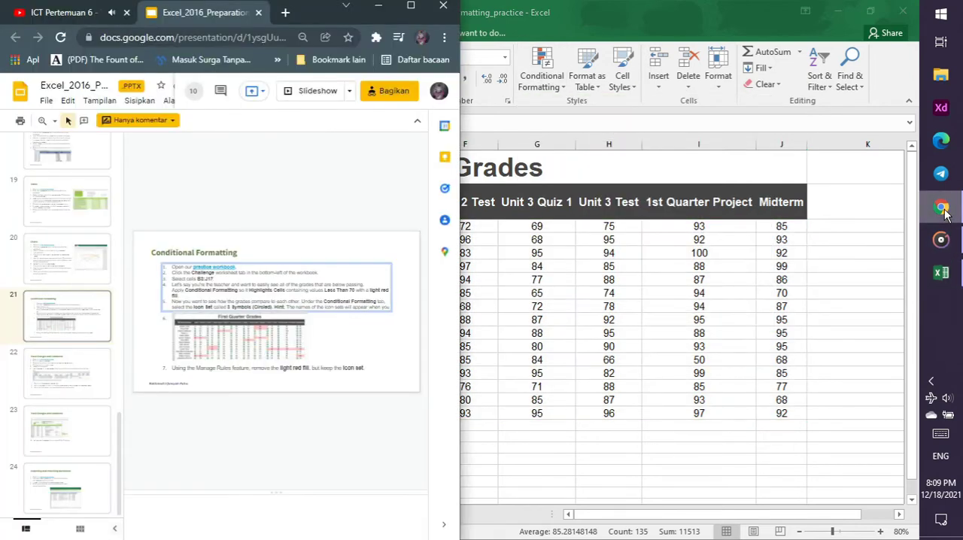
{"action": "left_click", "coordinate": [944, 211]}
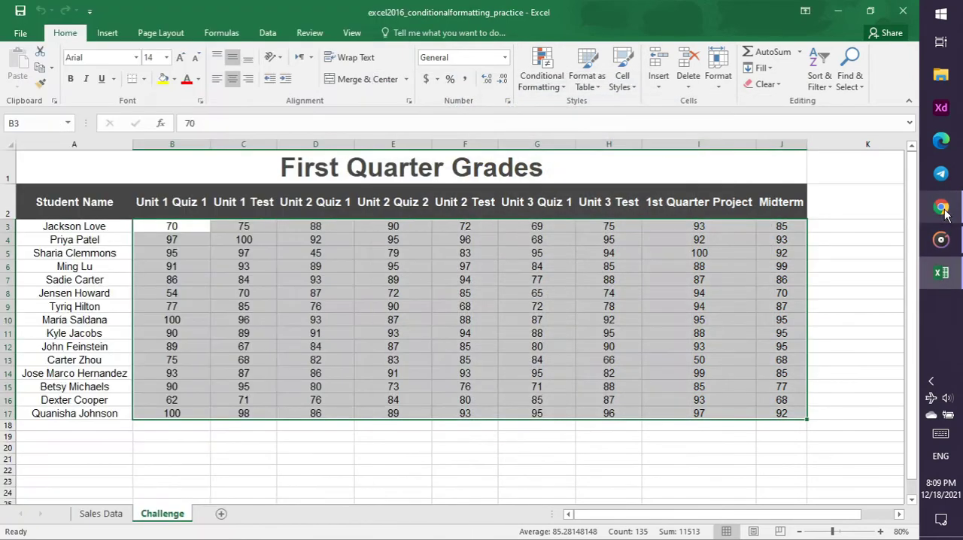
{"action": "left_click", "coordinate": [542, 76]}
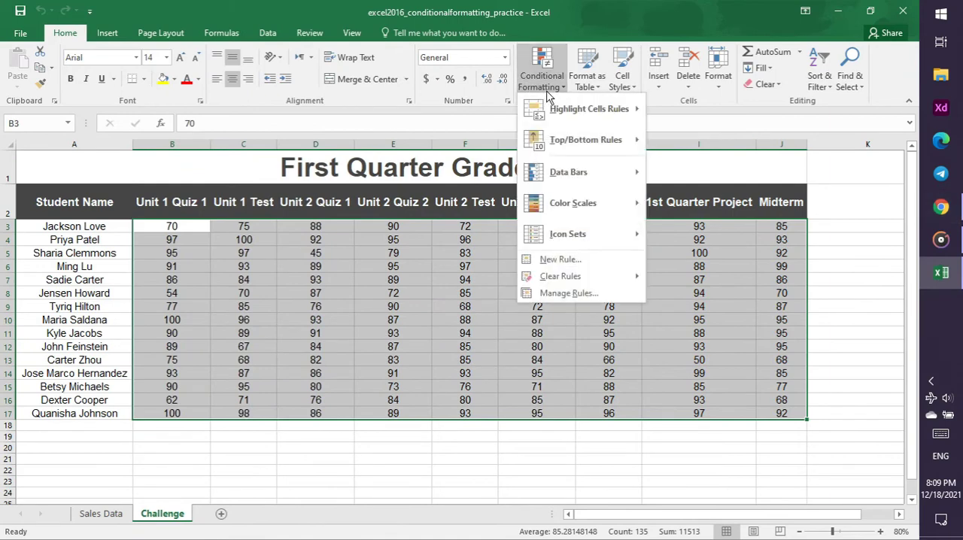
{"action": "mouse_move", "coordinate": [568, 114]}
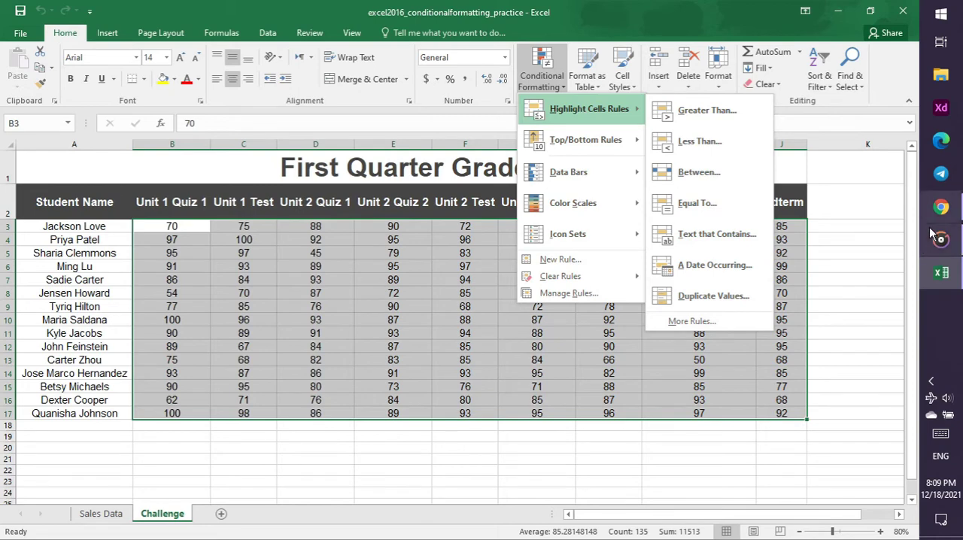
Rewind the tutorial video in Chrome to the Less Than rule demonstration, pause it, and return to Excel
{"action": "left_click", "coordinate": [941, 207]}
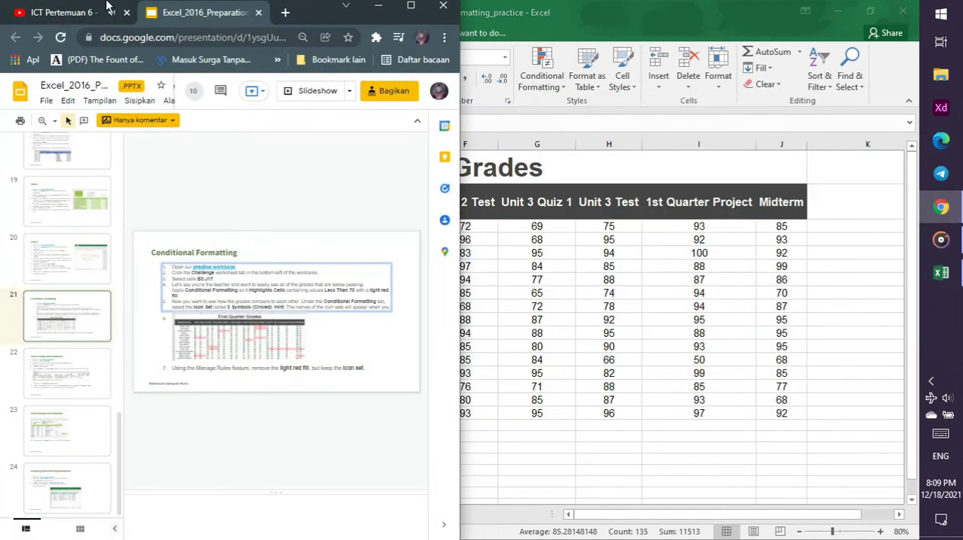
{"action": "left_click", "coordinate": [85, 14]}
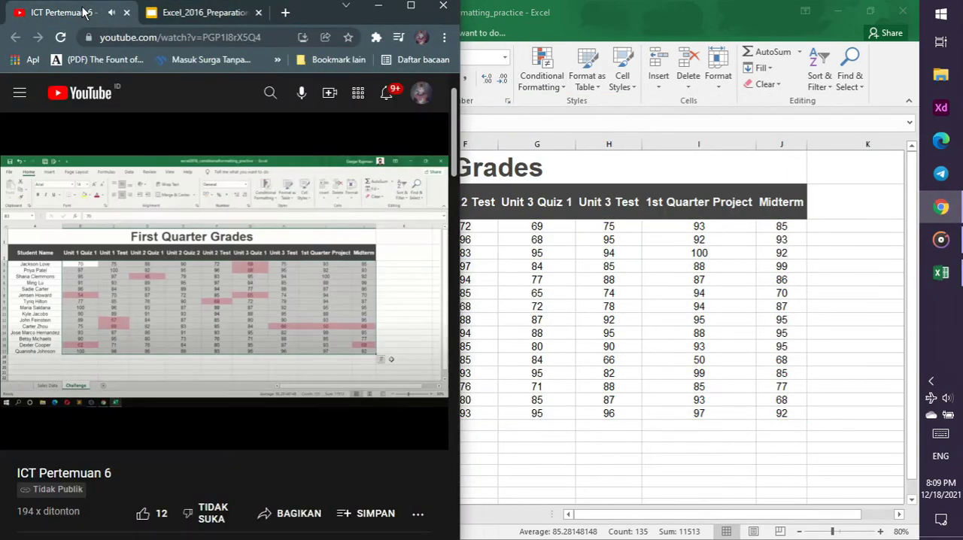
{"action": "key", "text": "Left"}
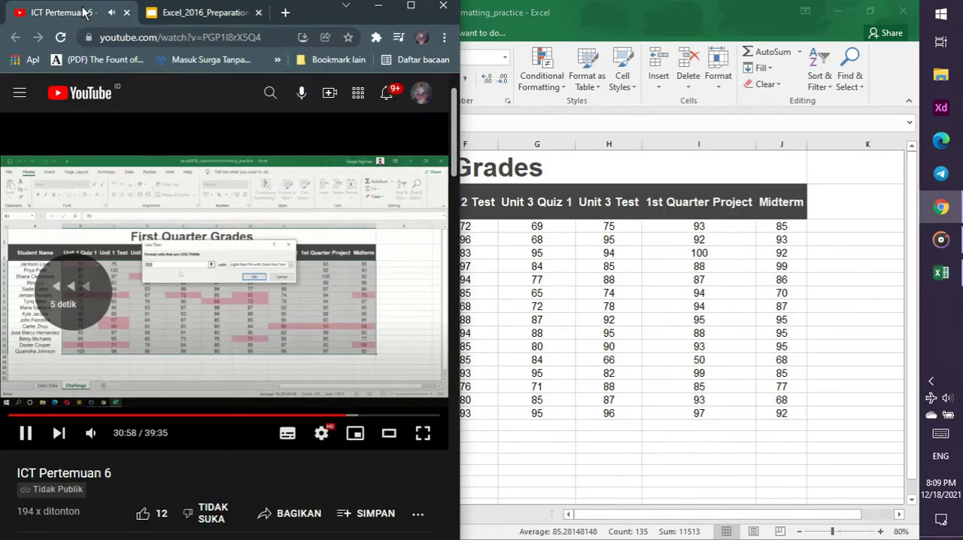
{"action": "key", "text": "Left"}
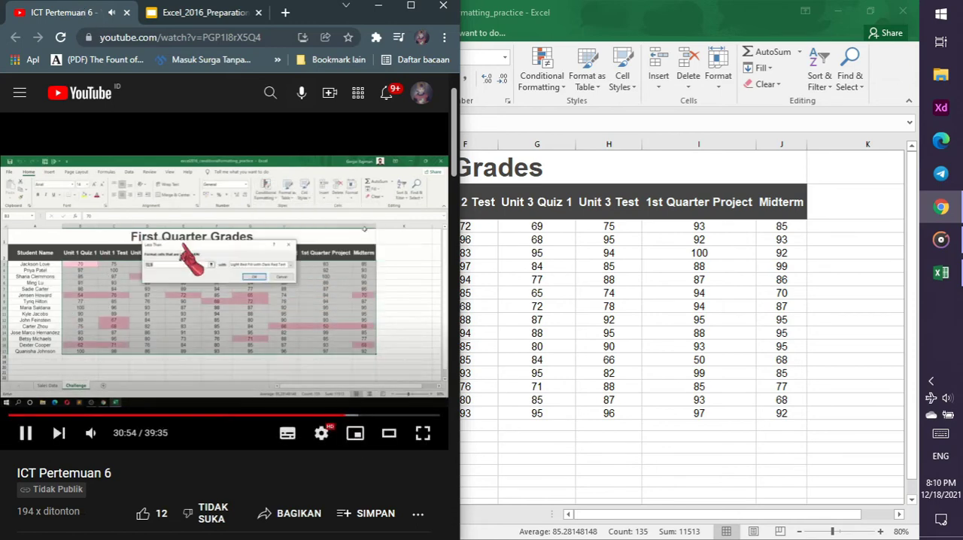
{"action": "left_click", "coordinate": [185, 237]}
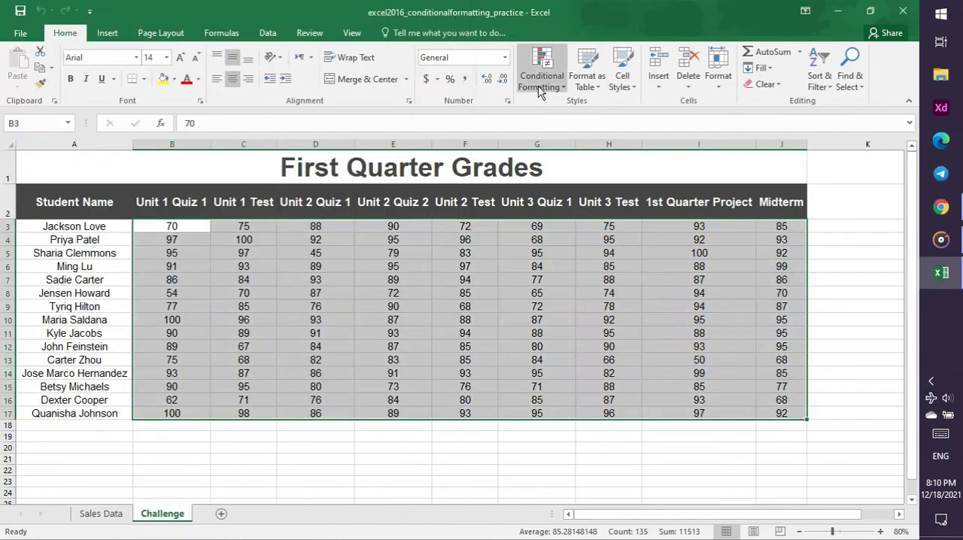
Highlight grades in B3:J17 less than 70 with Light Red Fill with Dark Red Text, checking the threshold on the slide in Chrome
{"action": "left_click", "coordinate": [541, 75]}
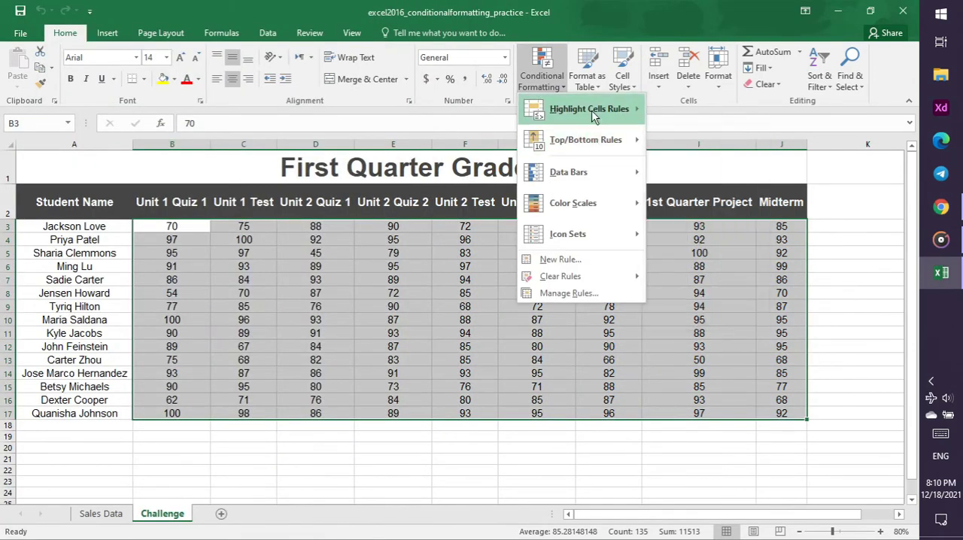
{"action": "left_click", "coordinate": [739, 146]}
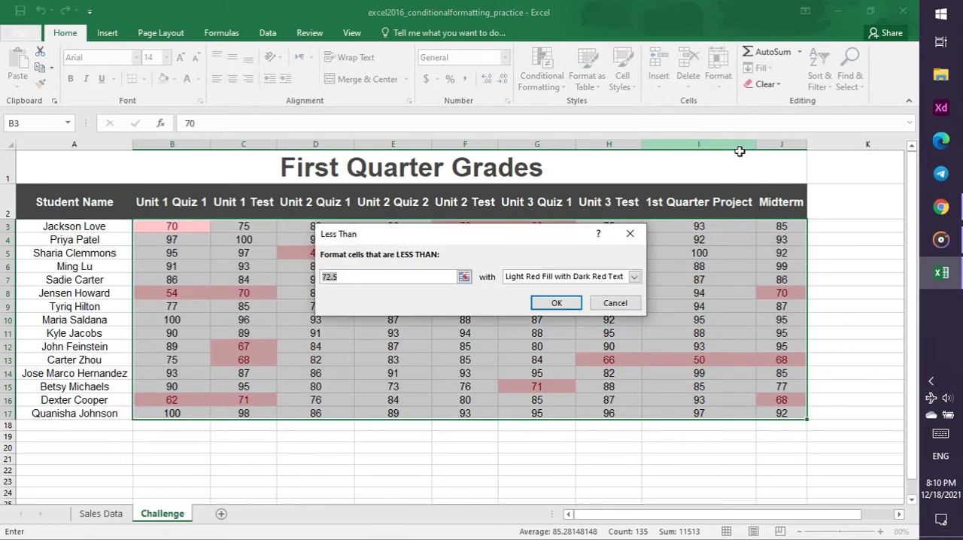
{"action": "left_click", "coordinate": [959, 215]}
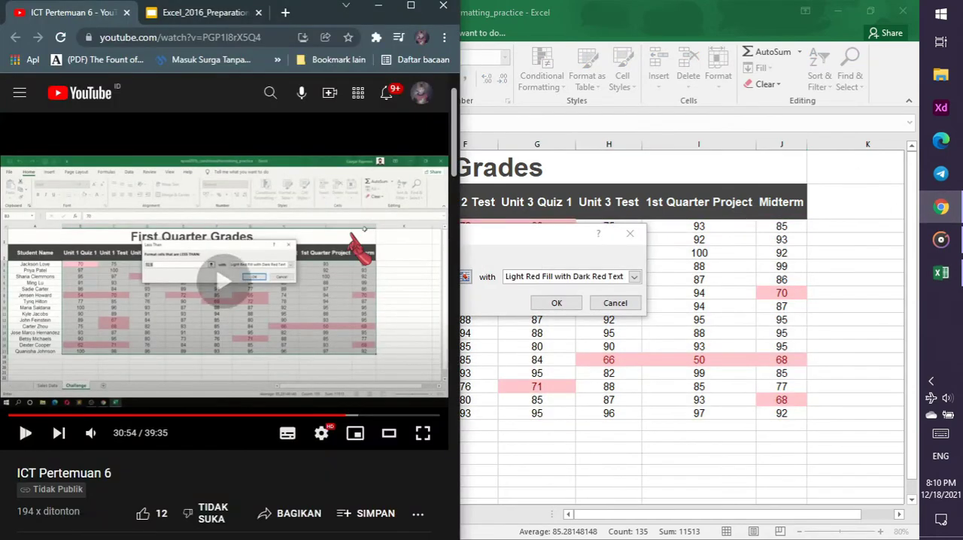
{"action": "key", "text": "space"}
{"action": "left_click", "coordinate": [201, 14]}
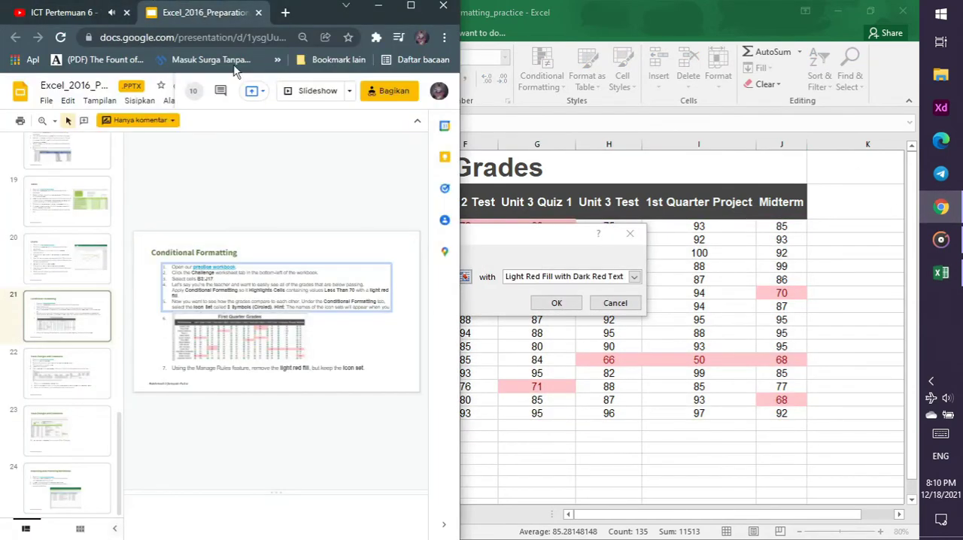
{"action": "left_click", "coordinate": [517, 253]}
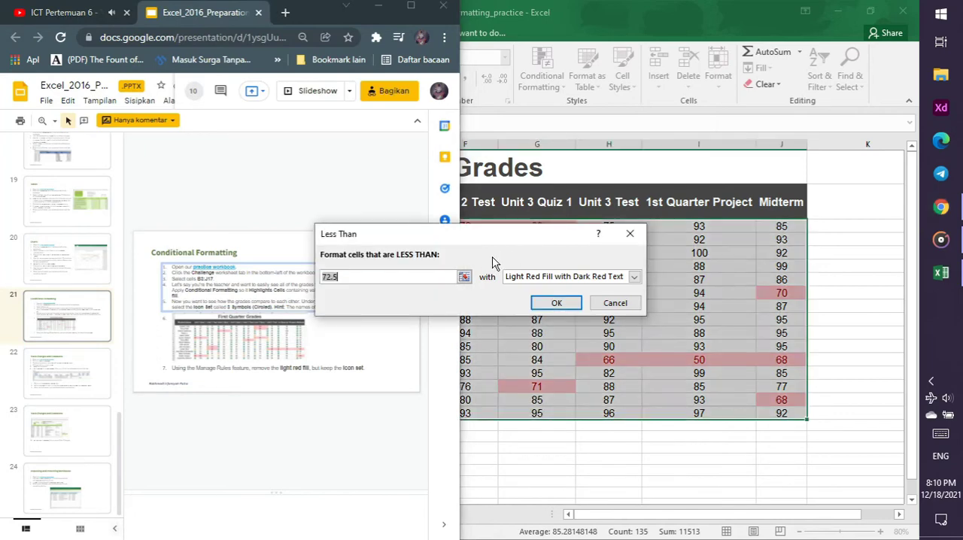
{"action": "type", "text": "70"}
{"action": "key", "text": "Return"}
{"action": "left_click", "coordinate": [418, 276]}
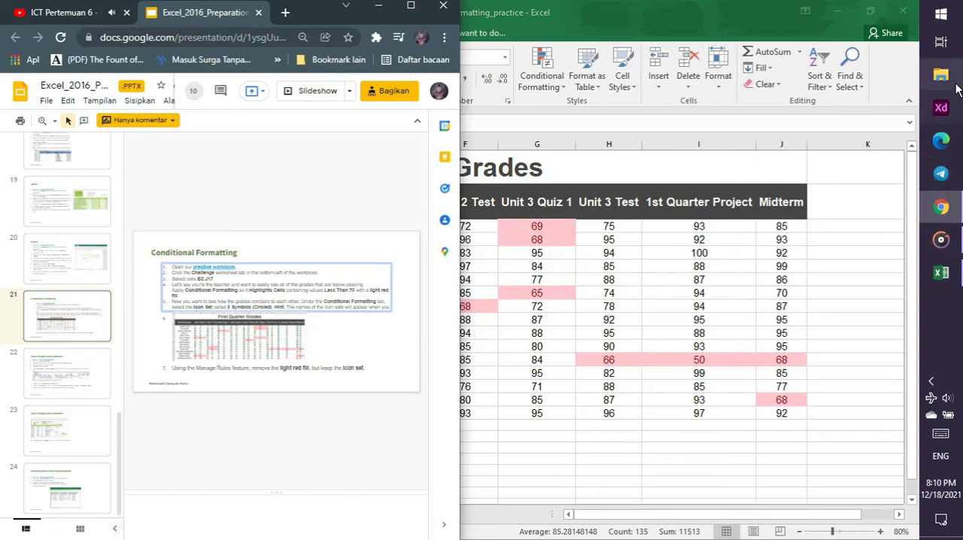
Inspect the highlighted grades in Excel, then check the following instruction in the tutorial video and slides in Chrome
{"action": "key", "text": "alt+Tab"}
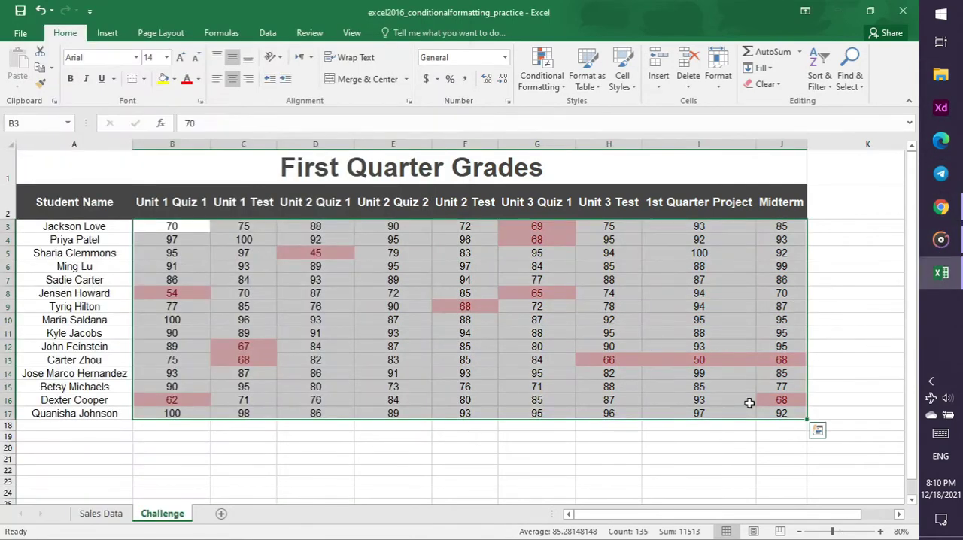
{"action": "left_click", "coordinate": [193, 231]}
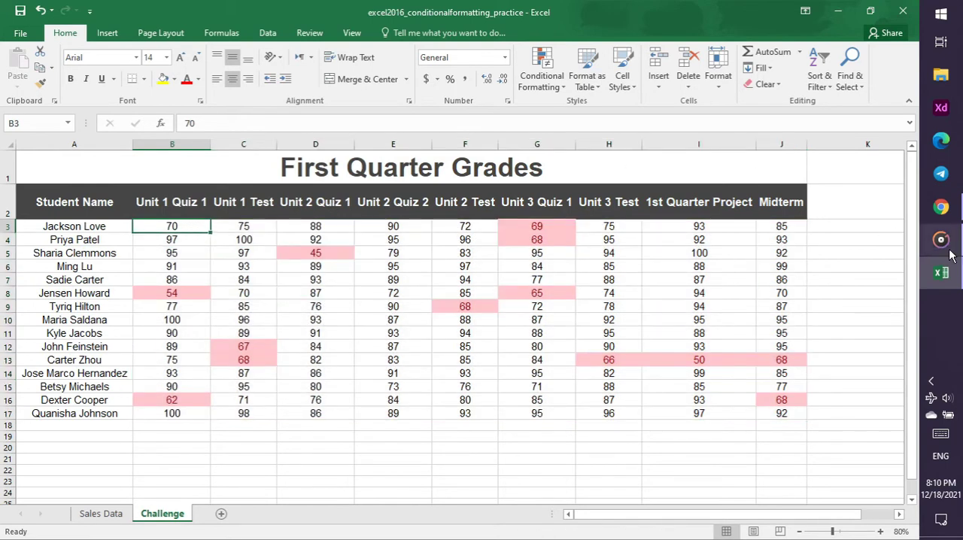
{"action": "left_click", "coordinate": [941, 273]}
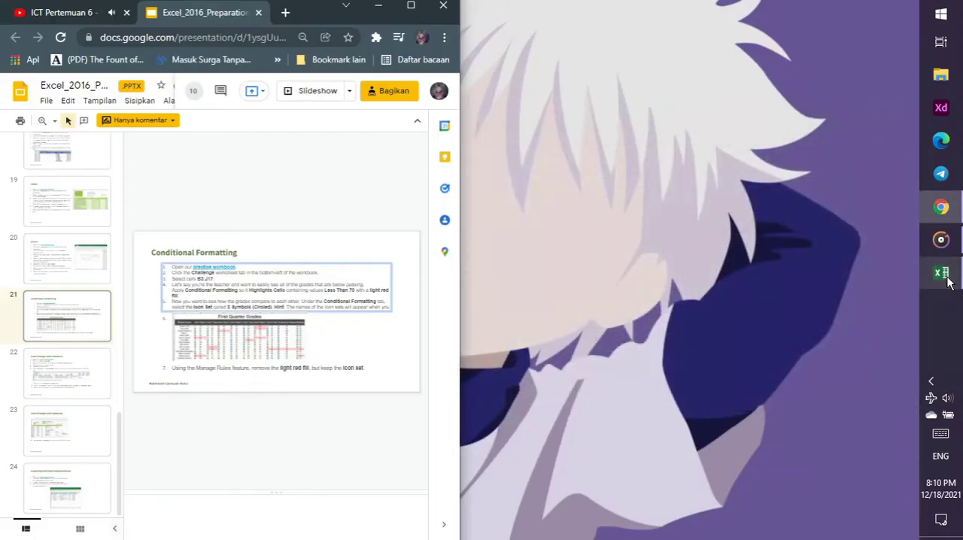
{"action": "left_click", "coordinate": [941, 273]}
{"action": "left_click", "coordinate": [941, 207]}
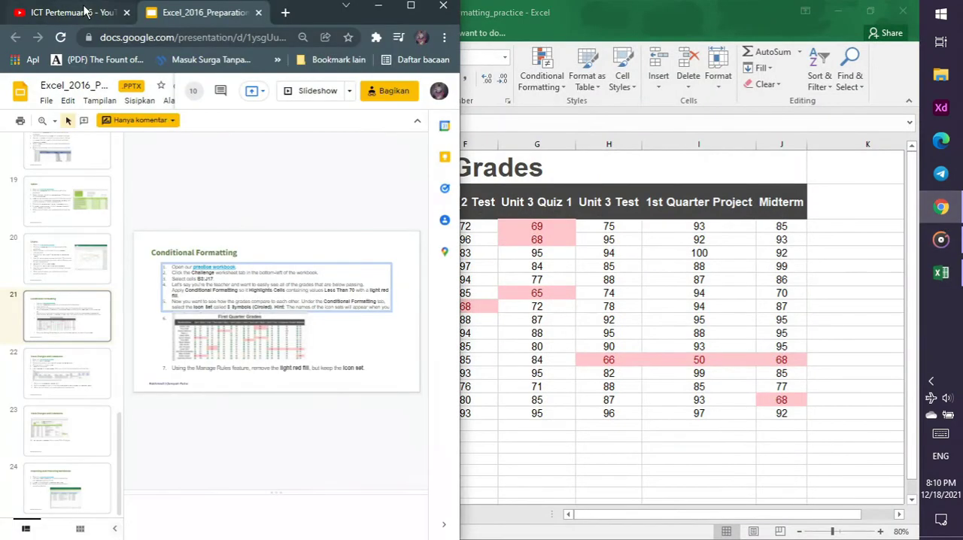
{"action": "left_click", "coordinate": [85, 12]}
{"action": "left_click", "coordinate": [155, 10]}
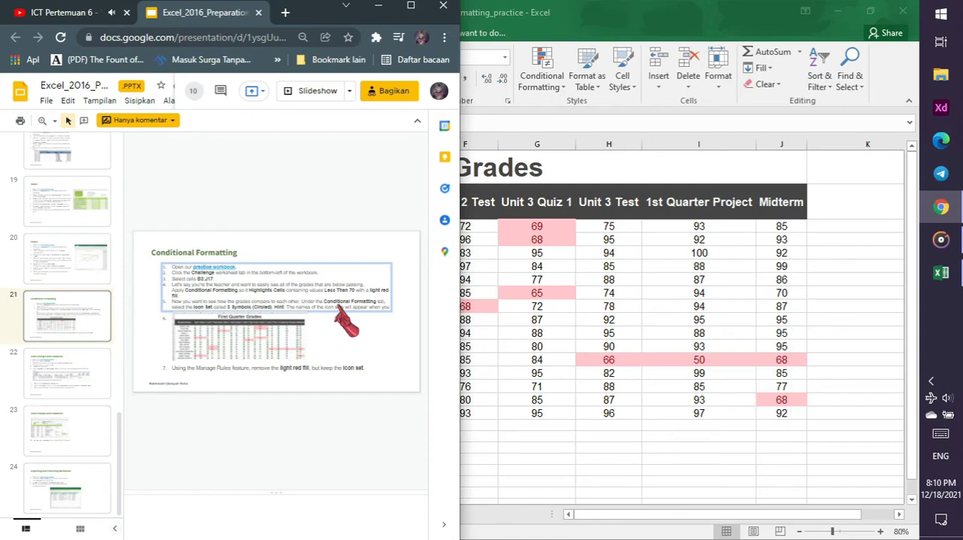
Apply the 3 Symbols (Circled) icon set to grades B3:J17 in Excel, checking the demonstration in the tutorial video in Chrome
{"action": "left_click", "coordinate": [505, 289]}
{"action": "left_click_drag", "start_coordinate": [179, 226], "coordinate": [776, 412]}
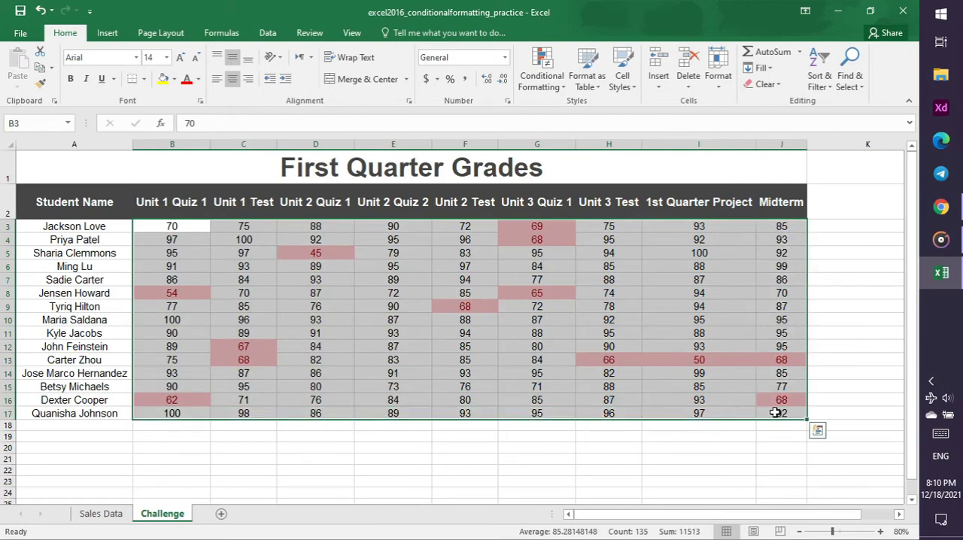
{"action": "left_click", "coordinate": [542, 79]}
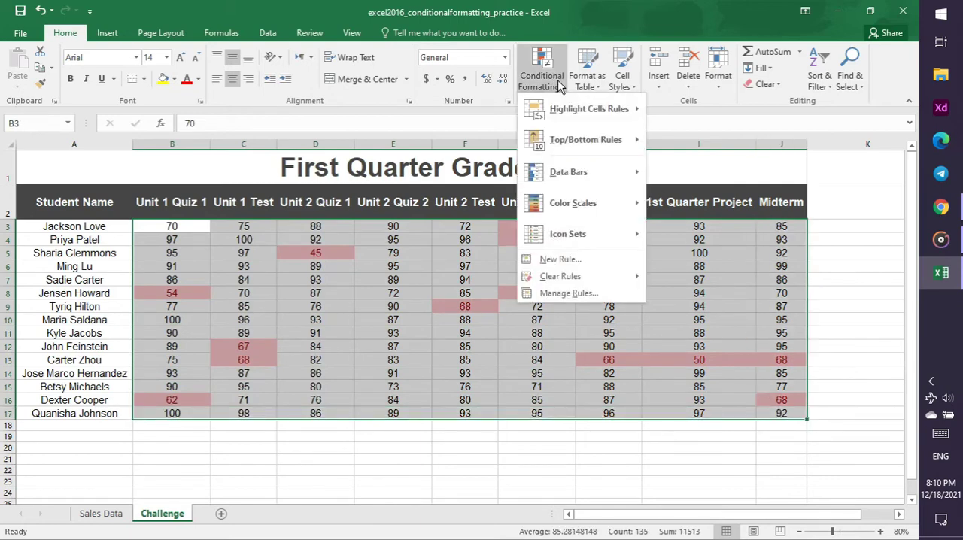
{"action": "mouse_move", "coordinate": [585, 110]}
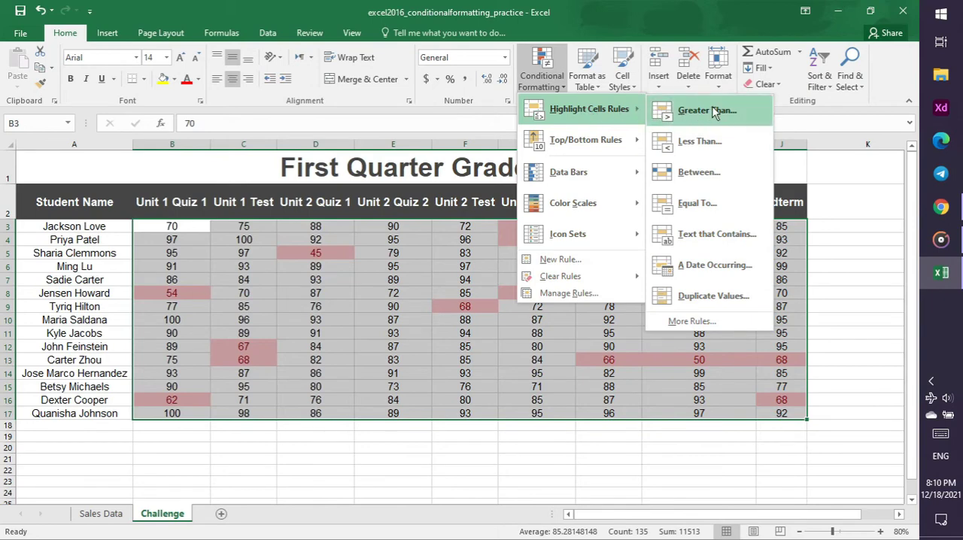
{"action": "left_click", "coordinate": [941, 207]}
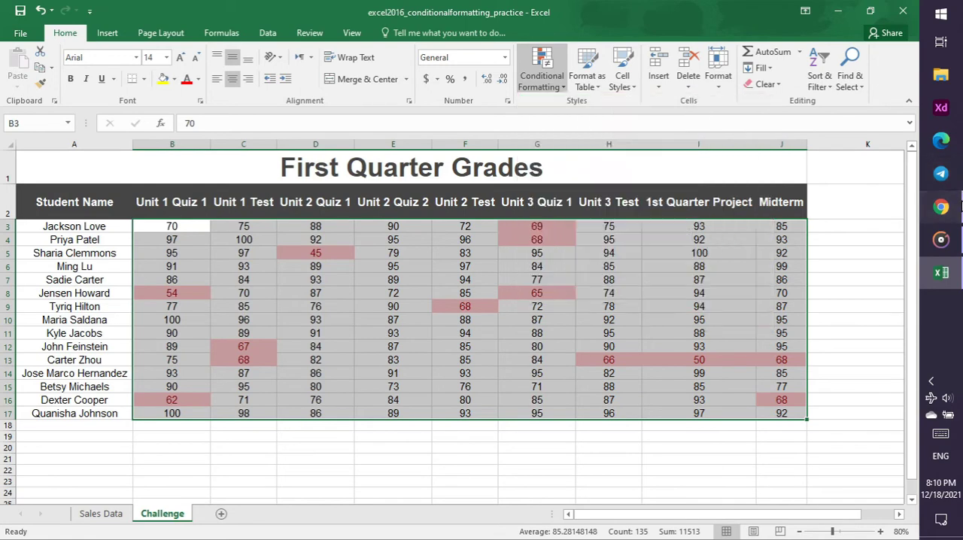
{"action": "left_click", "coordinate": [60, 13]}
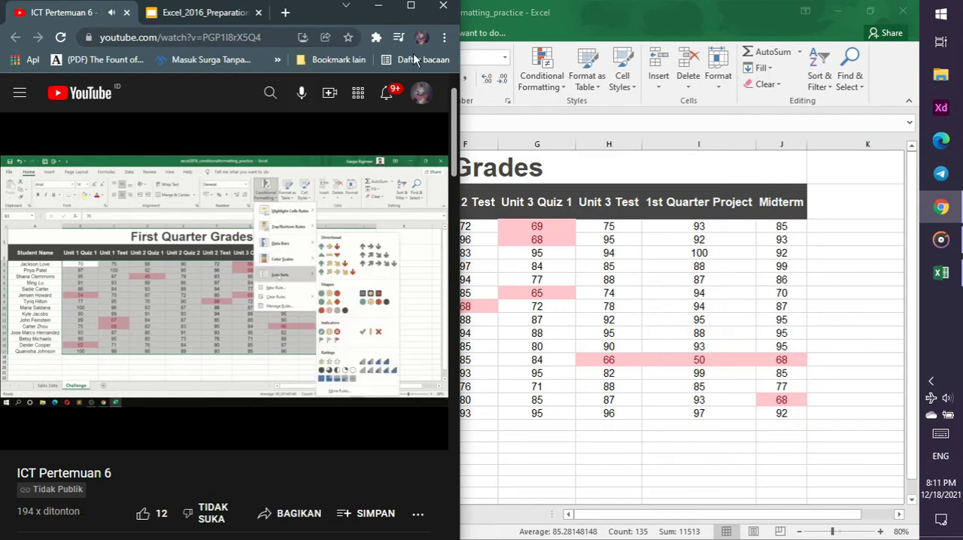
{"action": "left_click", "coordinate": [557, 89]}
{"action": "left_click", "coordinate": [557, 88]}
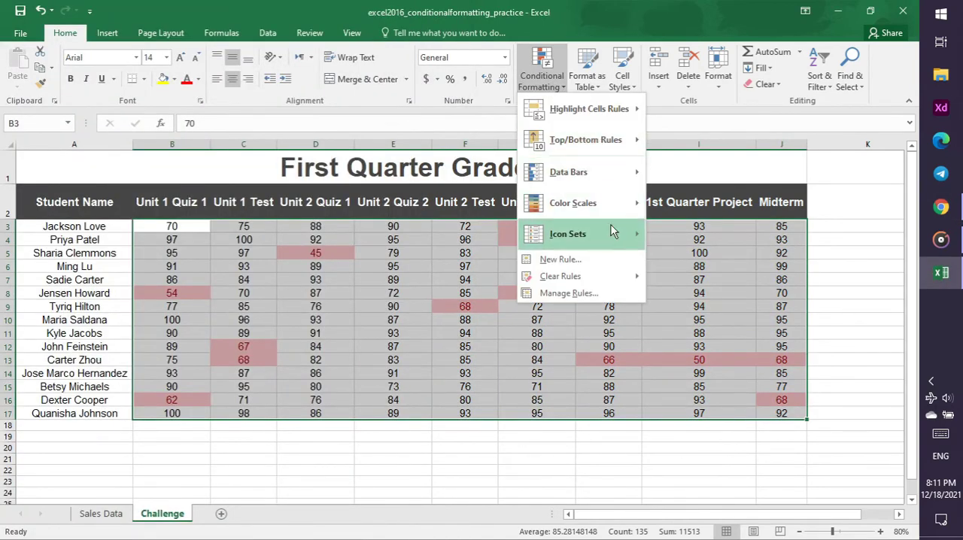
{"action": "mouse_move", "coordinate": [613, 232]}
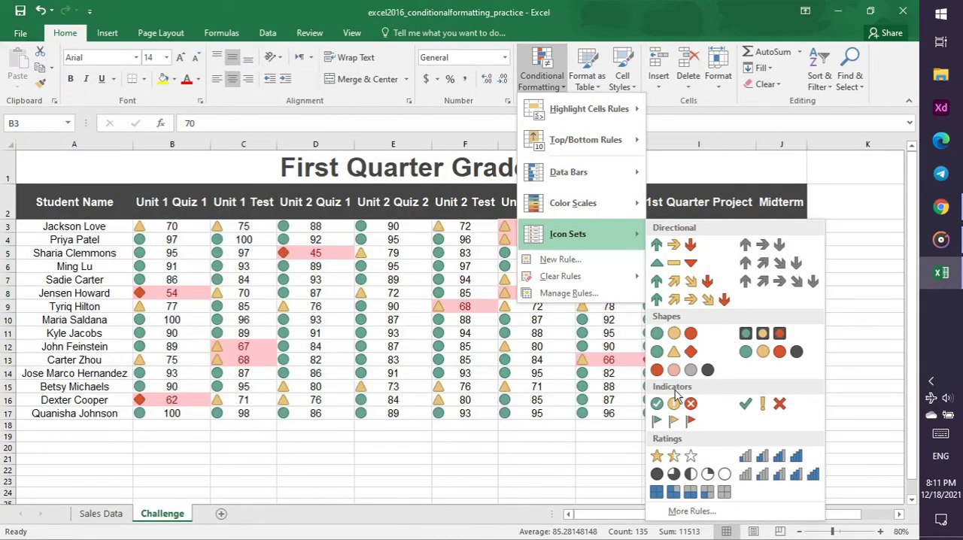
{"action": "left_click", "coordinate": [675, 405]}
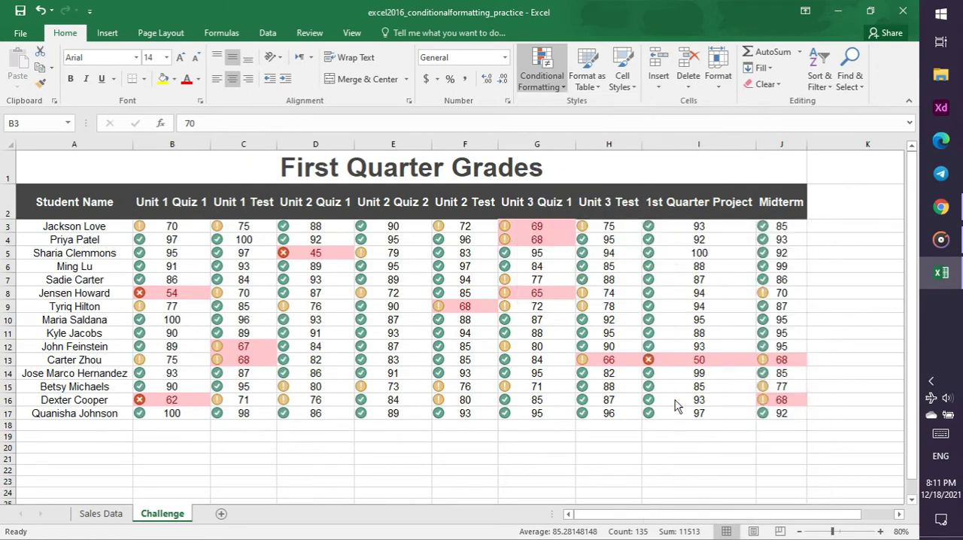
Check the following instruction on the Conditional Formatting slide and in the tutorial video in Chrome, comparing it with the Excel sheet
{"action": "left_click", "coordinate": [950, 209]}
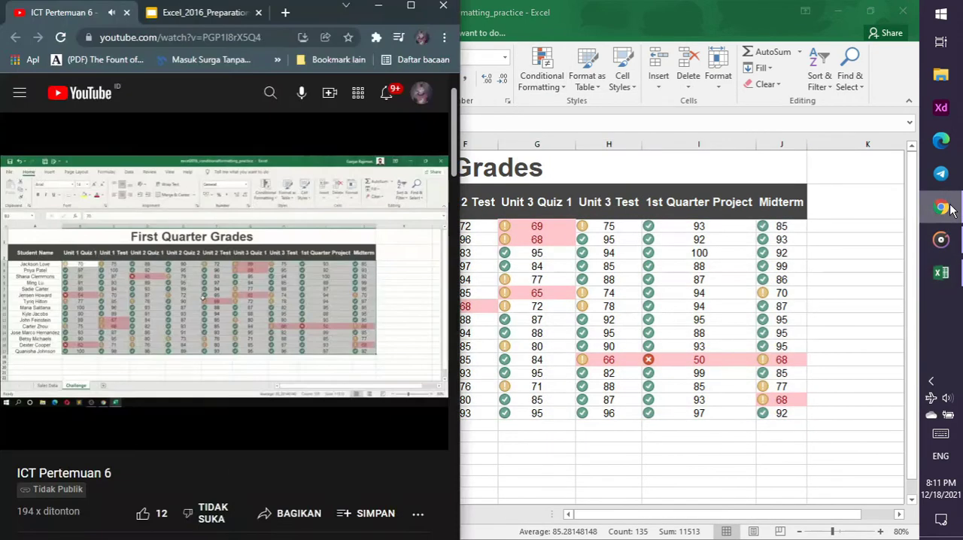
{"action": "left_click", "coordinate": [241, 9]}
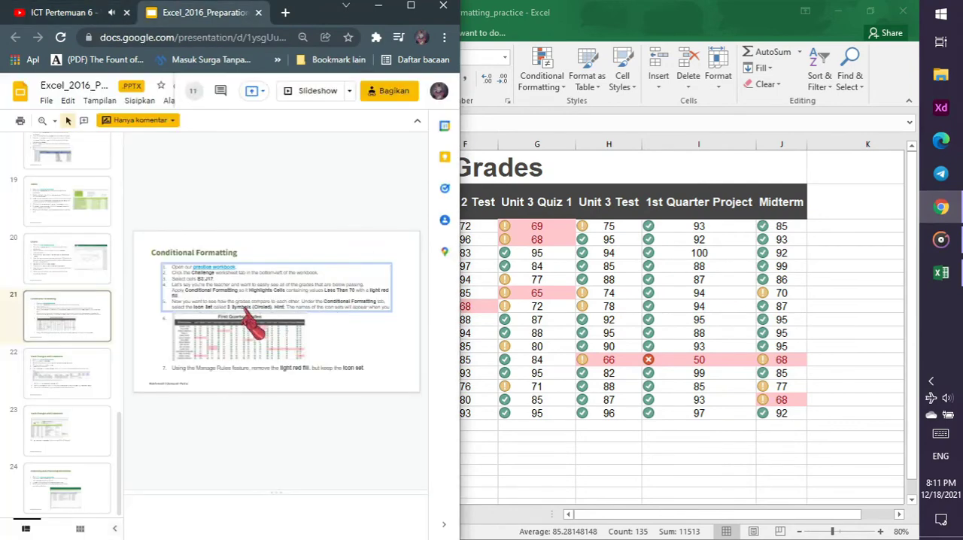
{"action": "left_click", "coordinate": [531, 320]}
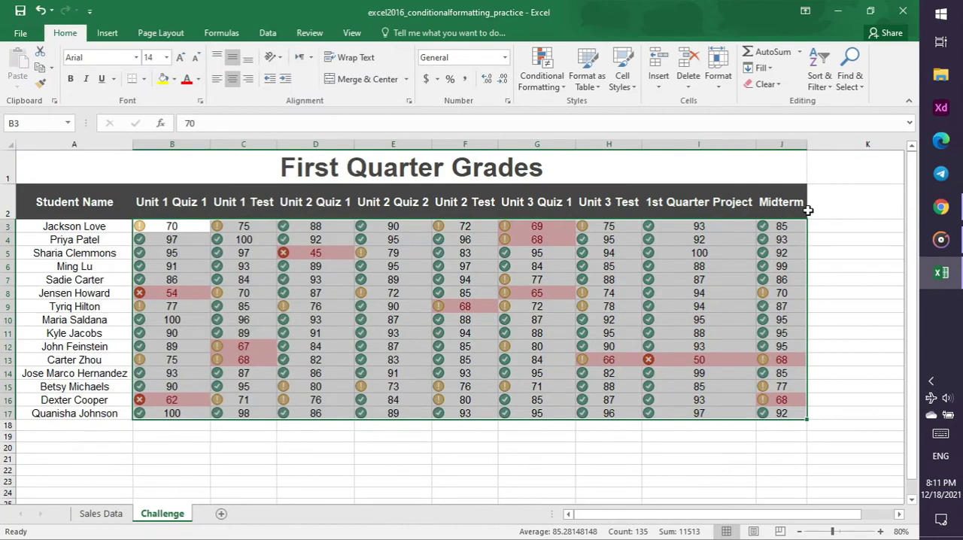
{"action": "left_click", "coordinate": [958, 211]}
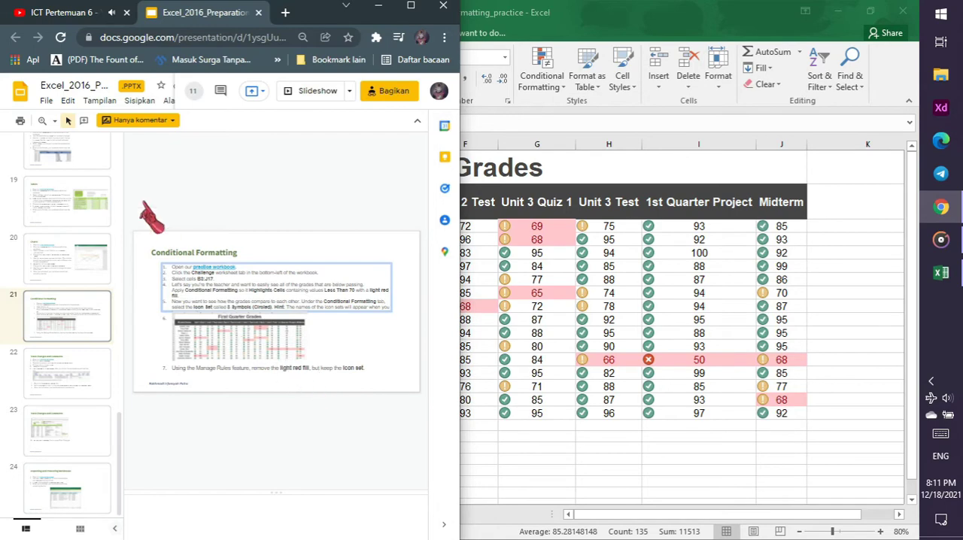
{"action": "left_click", "coordinate": [56, 11]}
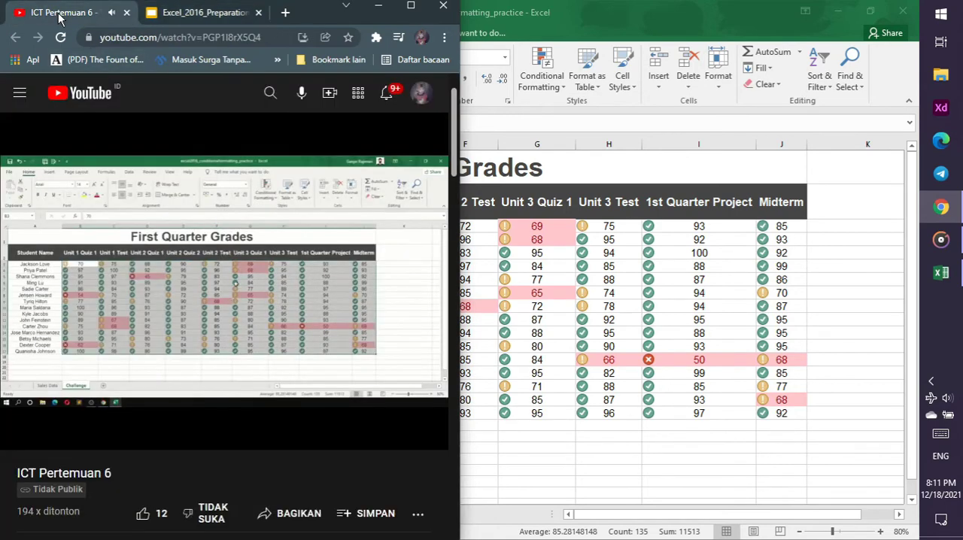
Look through the Clear Rules options in Excel, and rewind the tutorial video in Chrome to the Manage Rules demonstration
{"action": "left_click", "coordinate": [551, 92]}
{"action": "left_click", "coordinate": [552, 90]}
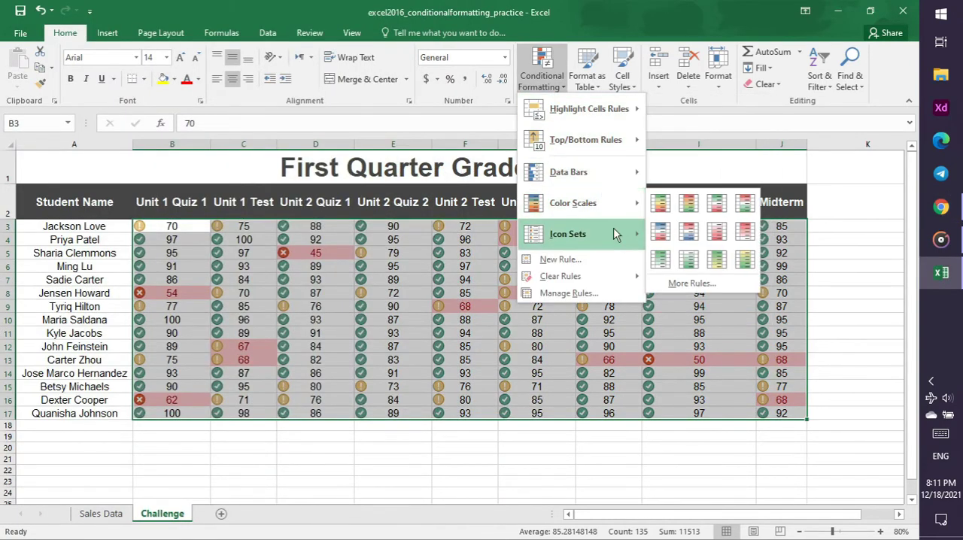
{"action": "mouse_move", "coordinate": [597, 277]}
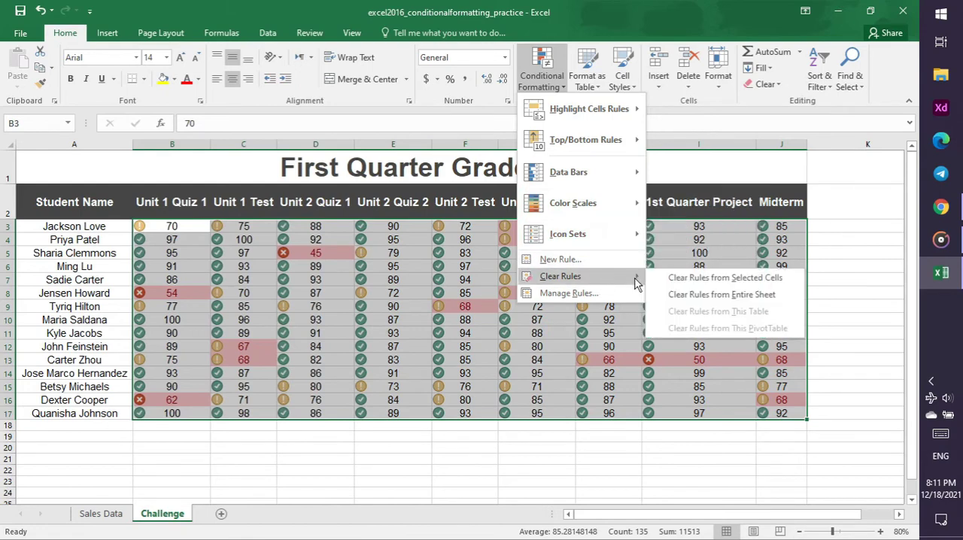
{"action": "left_click", "coordinate": [941, 210]}
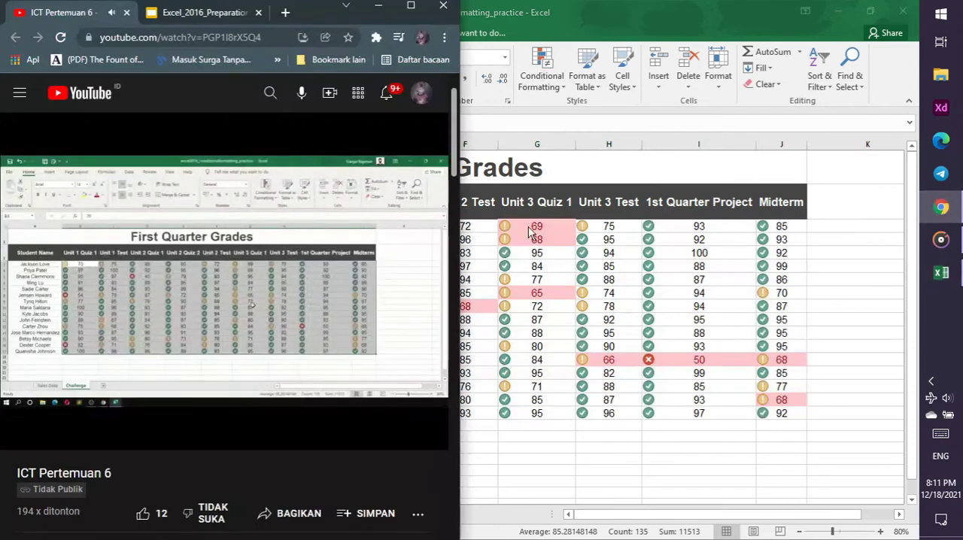
{"action": "key", "text": "Left"}
{"action": "key", "text": "Left"}
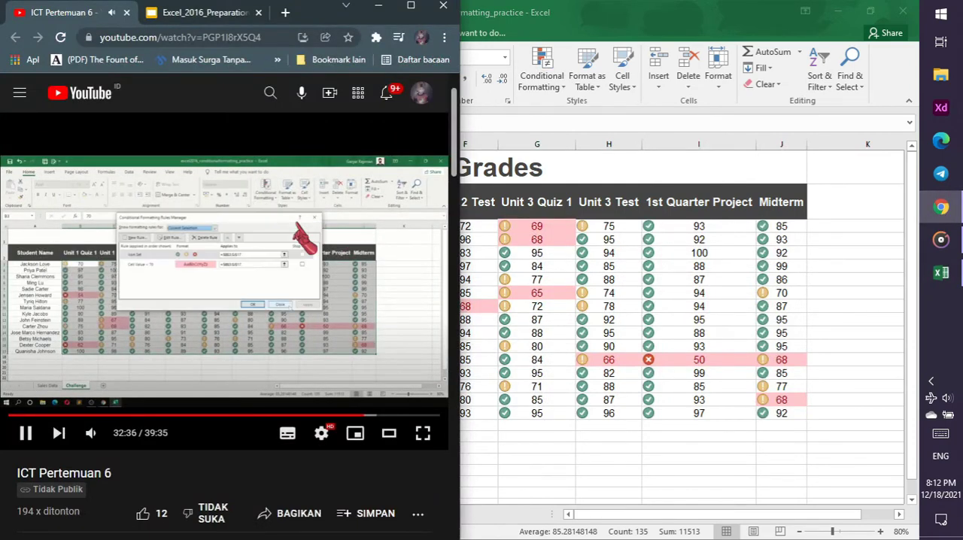
{"action": "key", "text": "Left"}
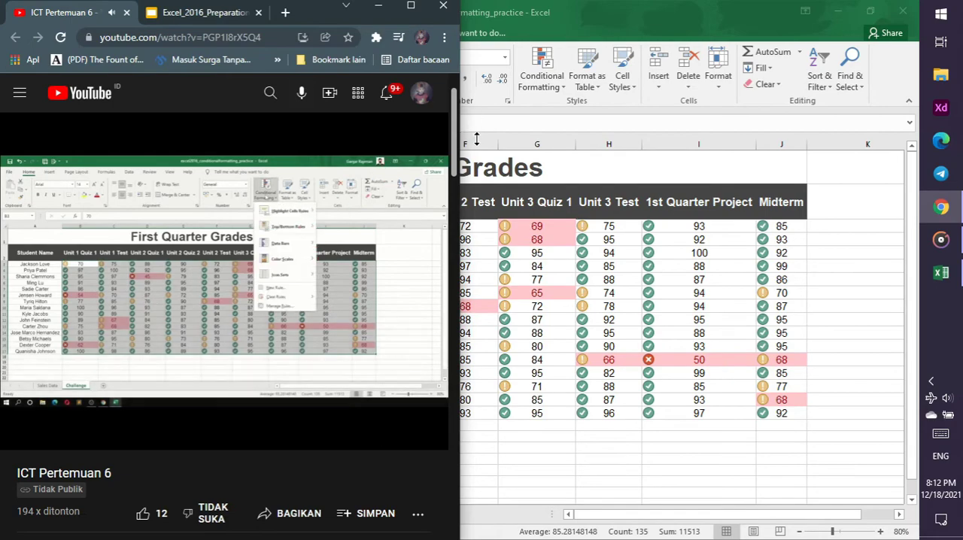
Open the Conditional Formatting Rules Manager for B3:J17 in Excel and compare it with the tutorial video in Chrome
{"action": "left_click", "coordinate": [536, 91]}
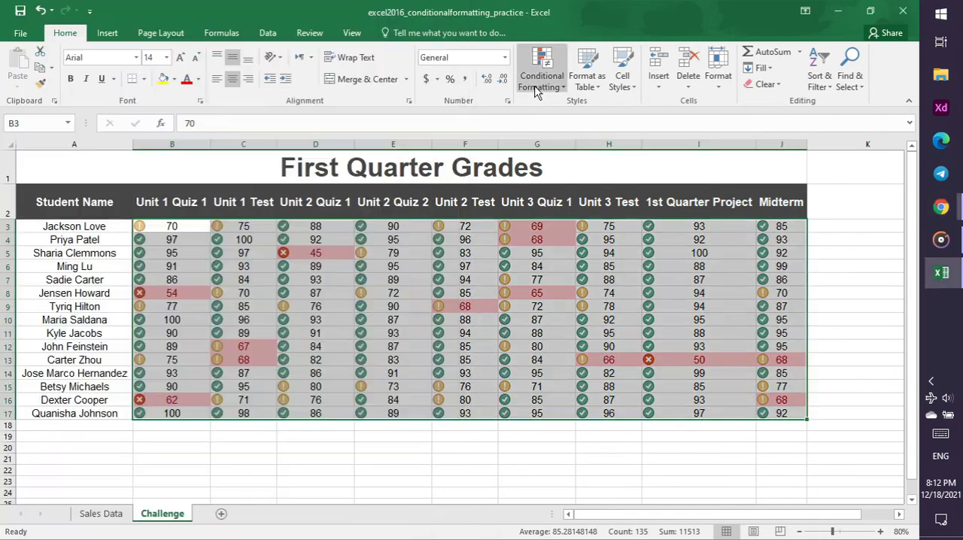
{"action": "left_click", "coordinate": [536, 90]}
{"action": "left_click", "coordinate": [566, 354]}
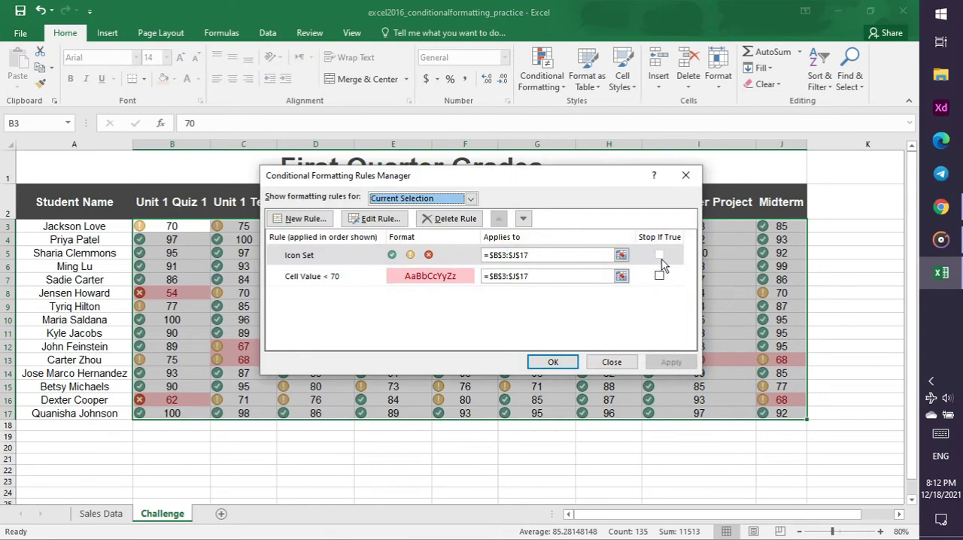
{"action": "left_click", "coordinate": [943, 209]}
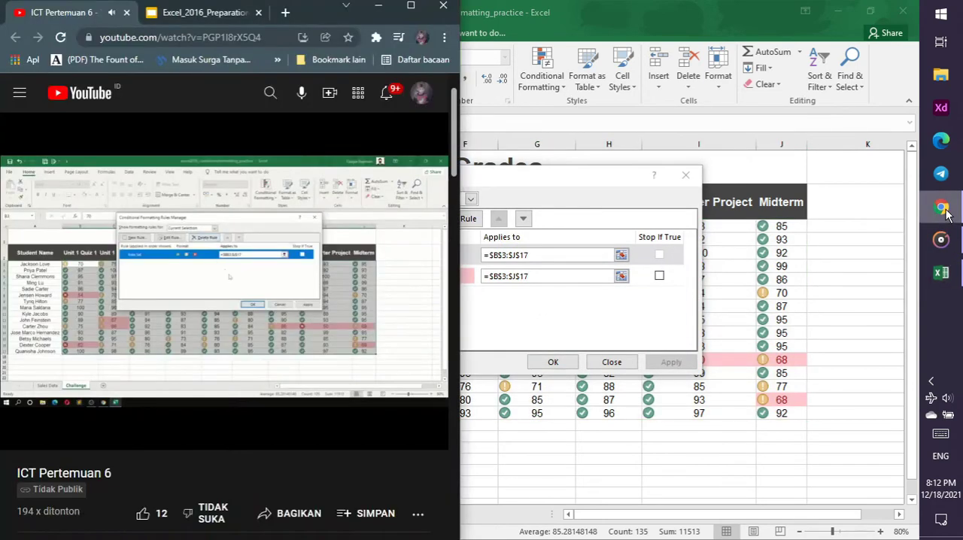
Try the Stop If True option on the Icon Set and Cell Value < 70 rules
{"action": "left_click", "coordinate": [665, 258]}
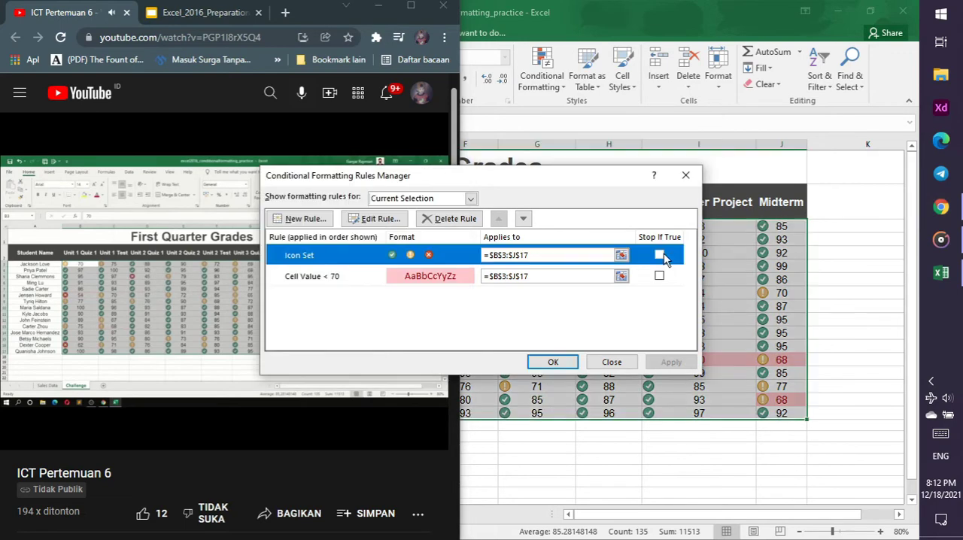
{"action": "left_click", "coordinate": [659, 277]}
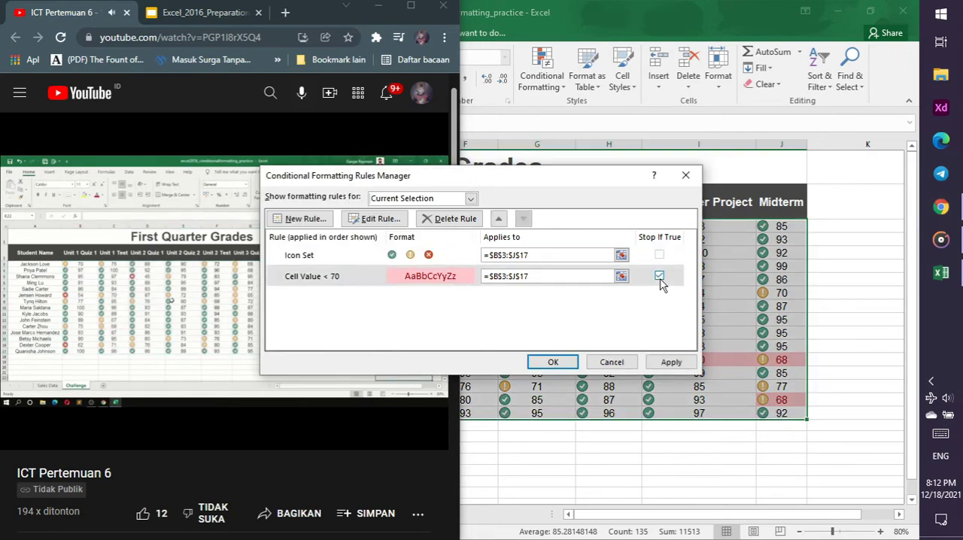
{"action": "left_click", "coordinate": [663, 261]}
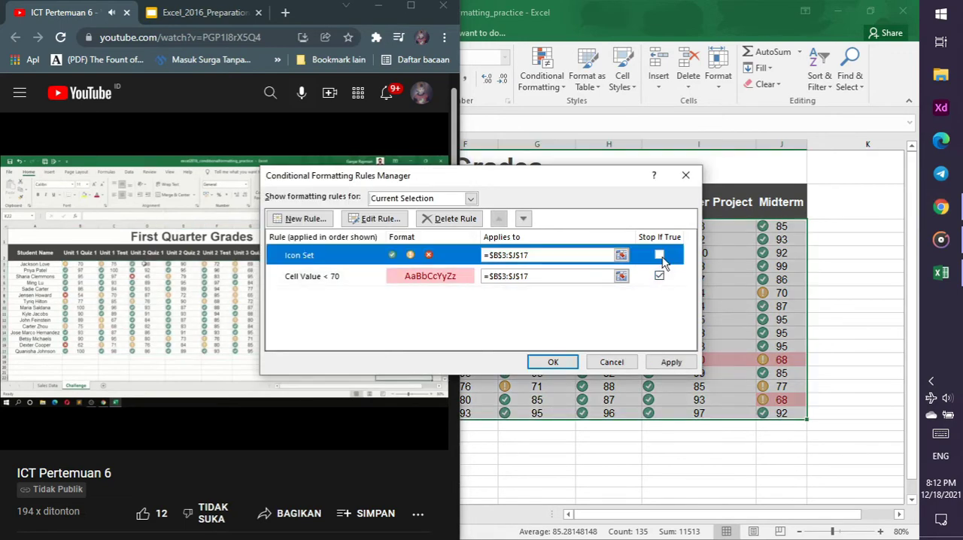
{"action": "left_click", "coordinate": [659, 277]}
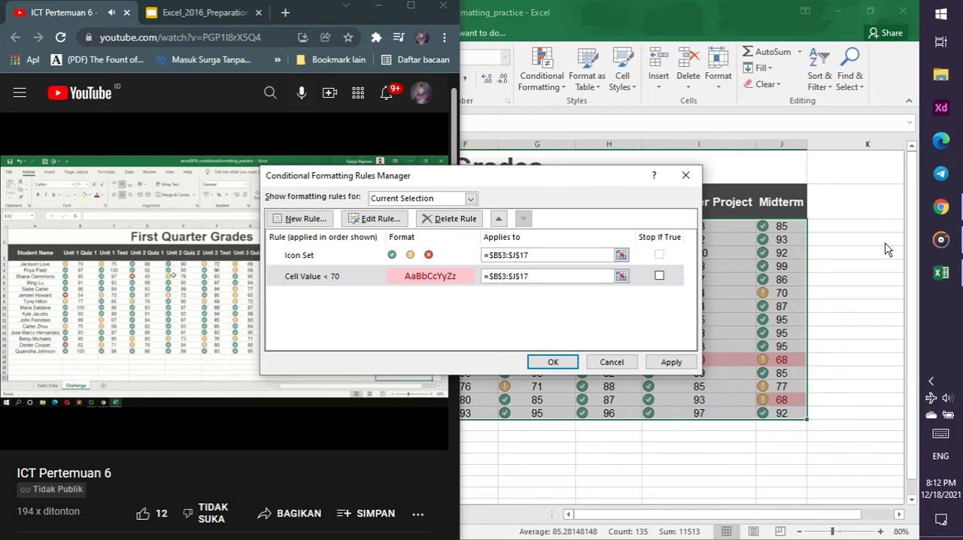
Rewind the tutorial video in Chrome to the part where a rule is deleted in the Rules Manager
{"action": "left_click", "coordinate": [941, 207]}
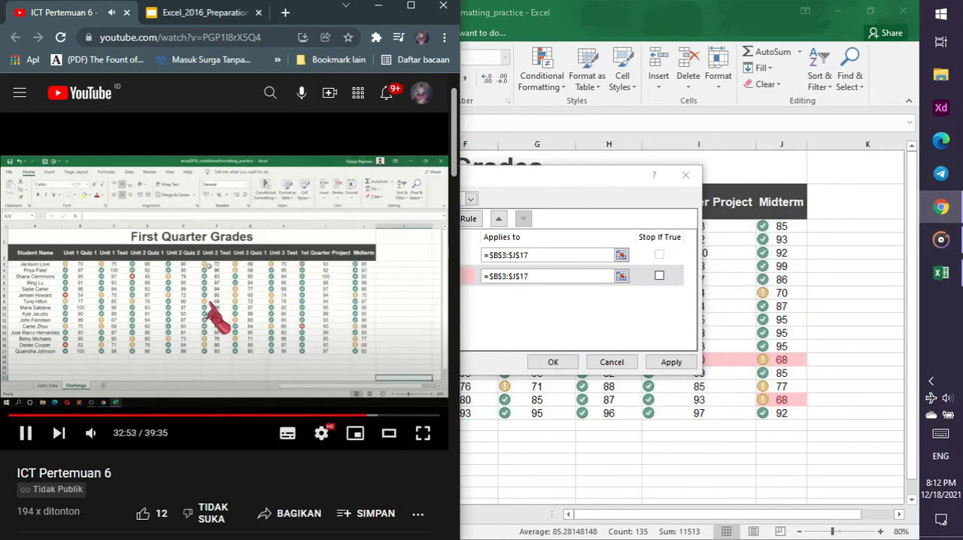
{"action": "key", "text": "Left"}
{"action": "key", "text": "Left"}
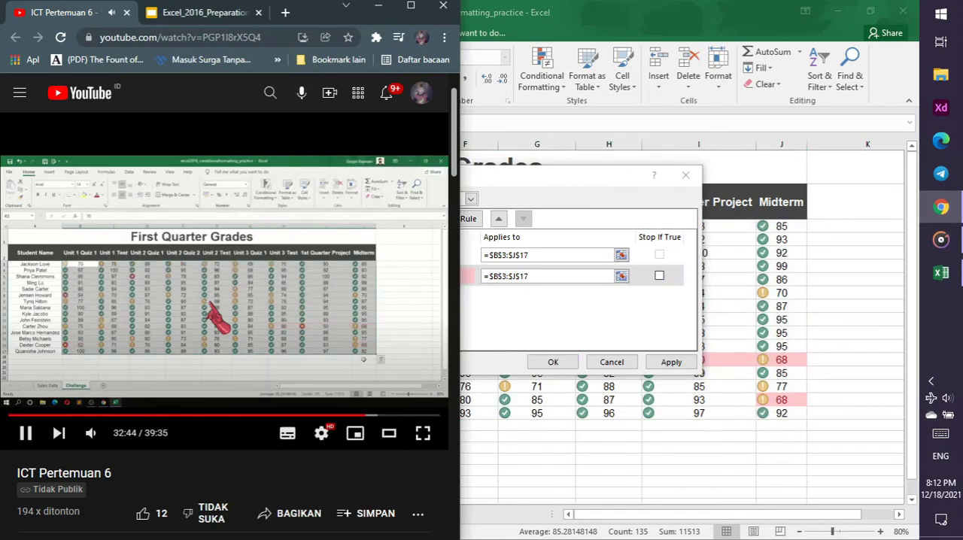
{"action": "key", "text": "Left"}
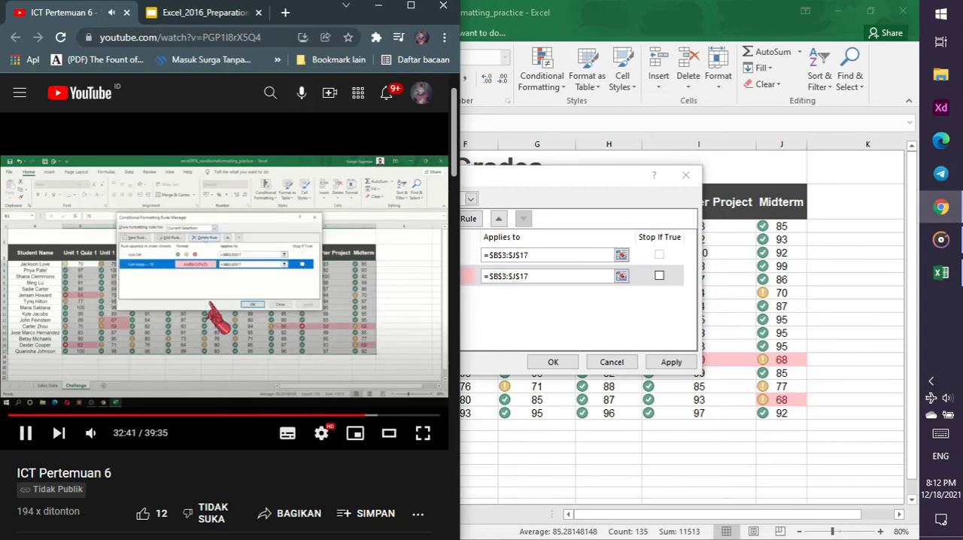
{"action": "key", "text": "Left"}
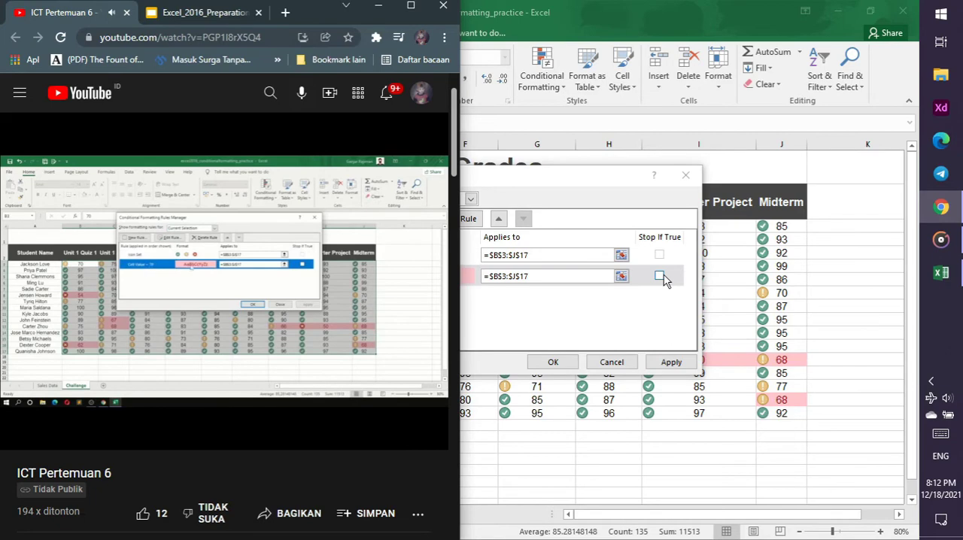
Delete the Cell Value < 70 rule, keeping the Icon Set rule, and select cell B3 in Excel
{"action": "left_click", "coordinate": [473, 277]}
{"action": "left_click", "coordinate": [432, 218]}
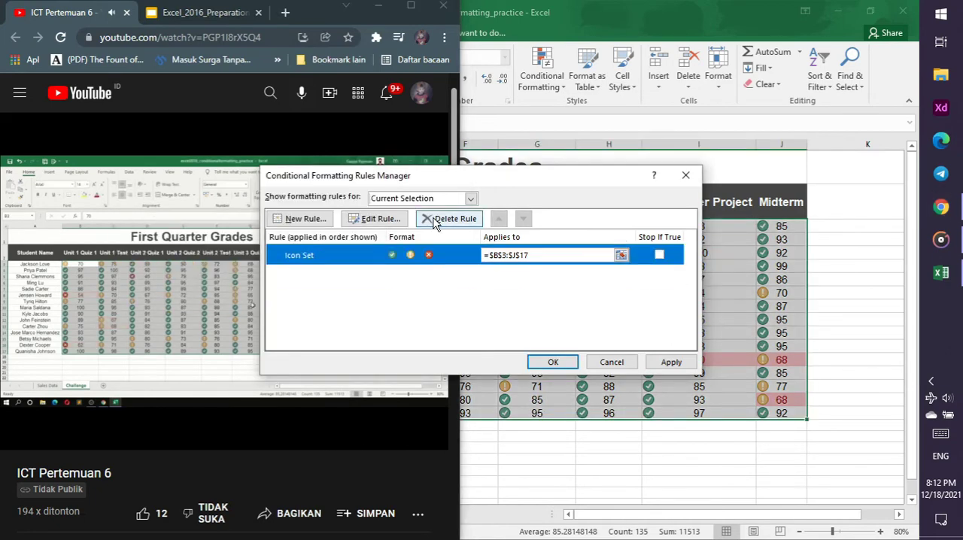
{"action": "left_click", "coordinate": [554, 362]}
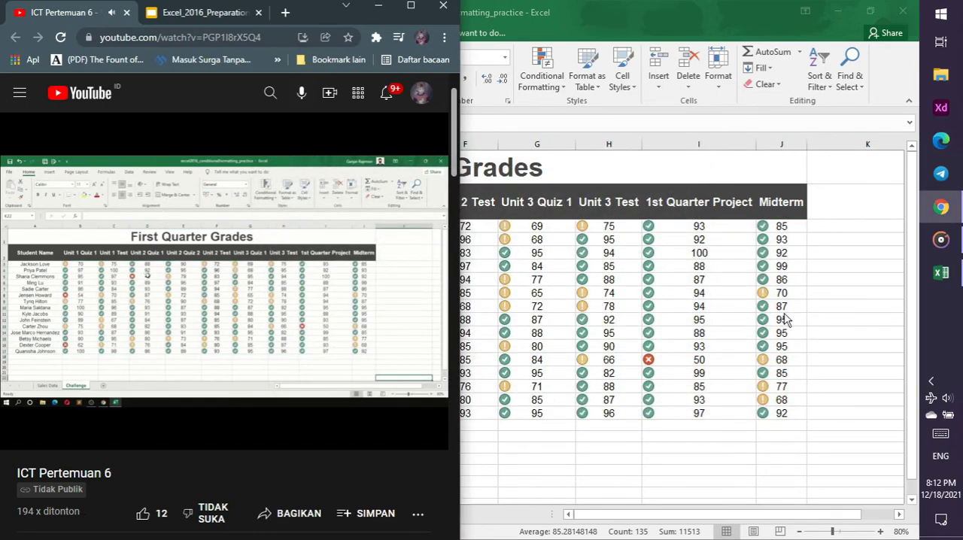
{"action": "left_click", "coordinate": [789, 397]}
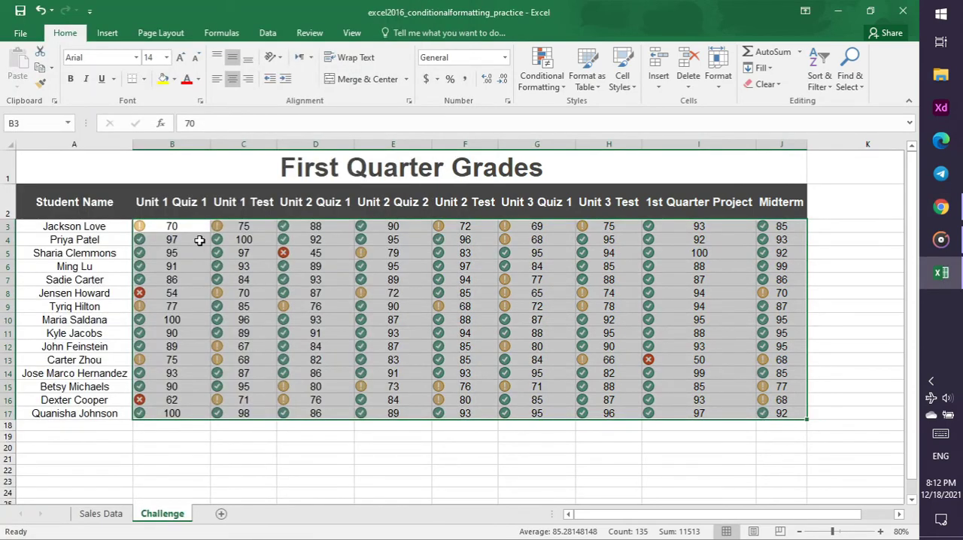
{"action": "left_click", "coordinate": [192, 228]}
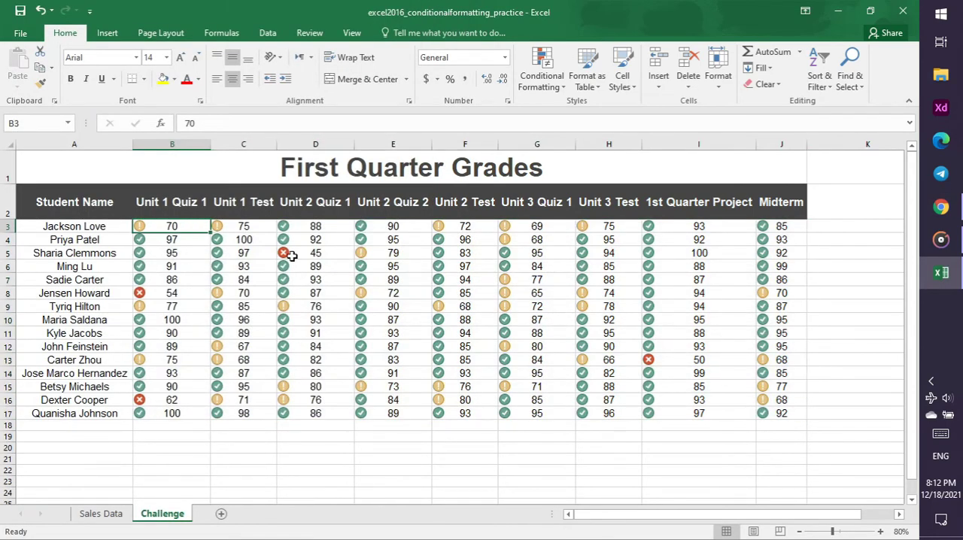
Close the conditional formatting practice workbook, saving its changes, and switch to Chrome
{"action": "left_click", "coordinate": [903, 15]}
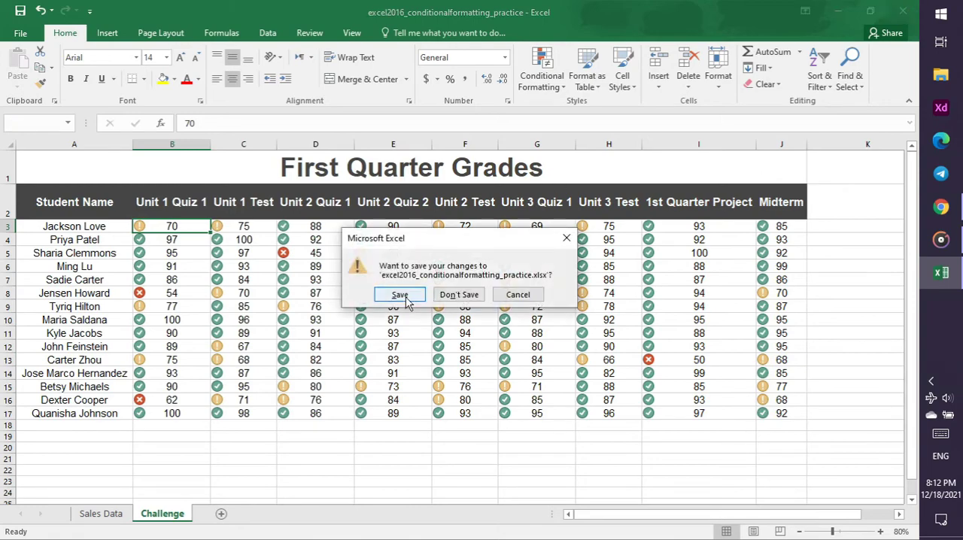
{"action": "left_click", "coordinate": [405, 296]}
{"action": "left_click", "coordinate": [940, 211]}
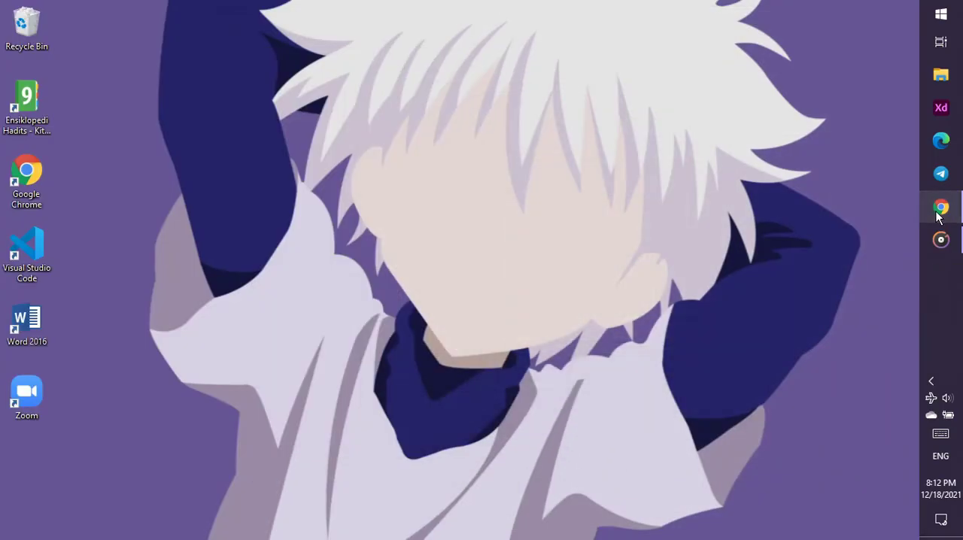
Switch to Chrome and display the Track Changes and Comments slide, number 22, in the Excel 2016 presentation
{"action": "left_click", "coordinate": [940, 214]}
{"action": "left_click", "coordinate": [222, 18]}
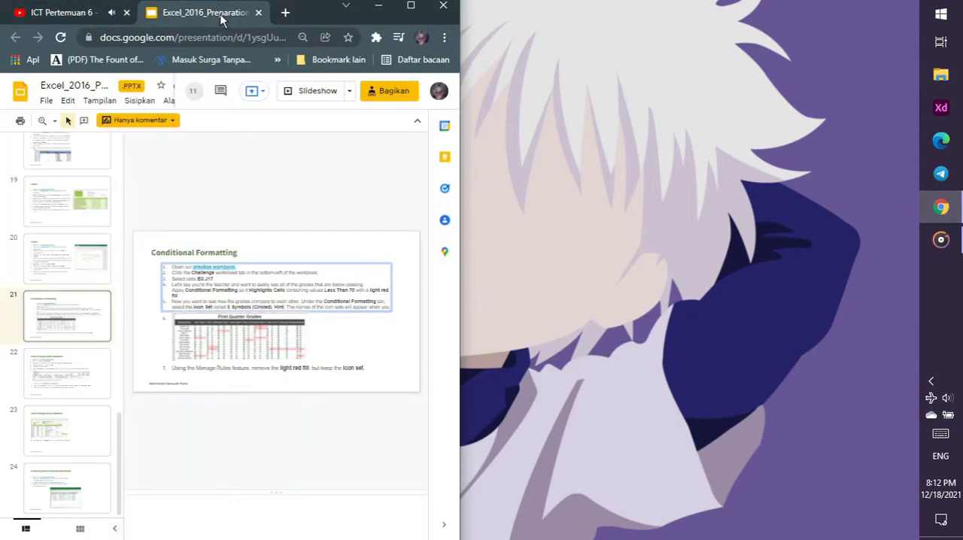
{"action": "left_click", "coordinate": [49, 380]}
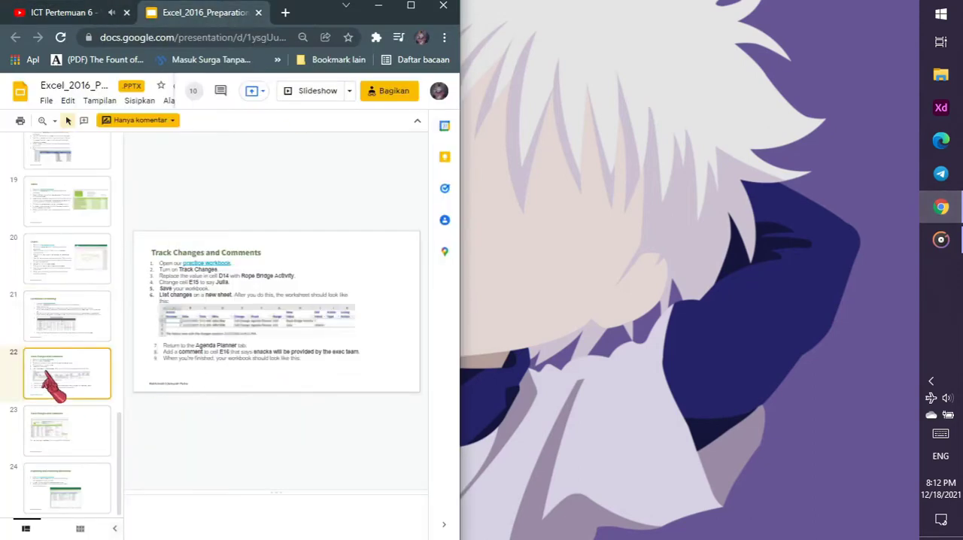
{"action": "scroll", "coordinate": [130, 295], "scroll_direction": "down", "scroll_amount": 1}
{"action": "left_click", "coordinate": [56, 363]}
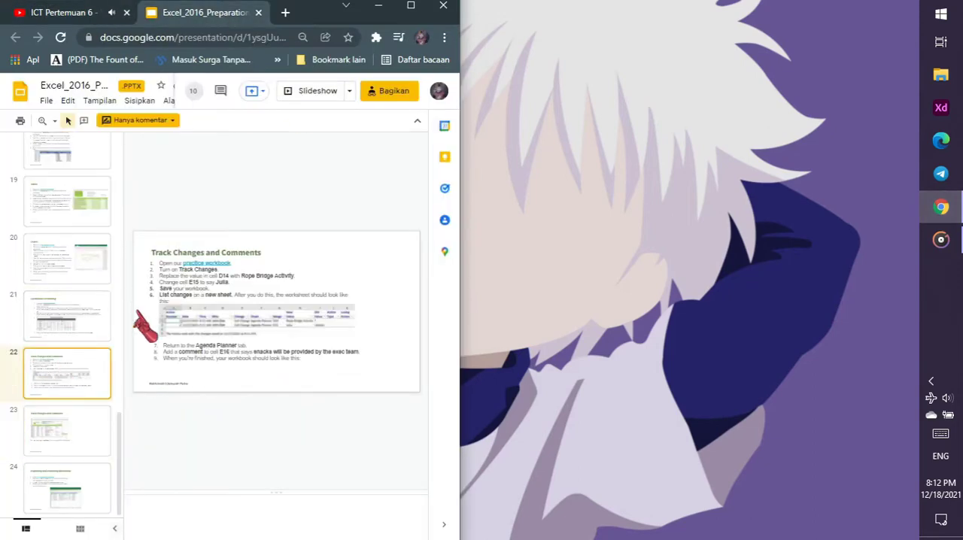
Download the slide's track changes practice workbook, close the redirect page, and open the file in Excel with editing enabled
{"action": "left_click", "coordinate": [191, 265]}
{"action": "left_click", "coordinate": [227, 280]}
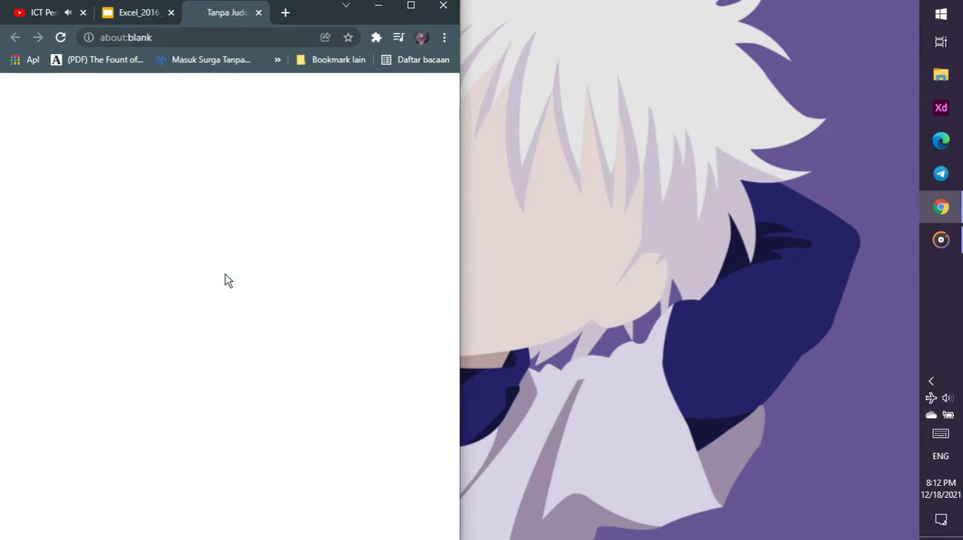
{"action": "left_click", "coordinate": [258, 13]}
{"action": "left_click", "coordinate": [87, 11]}
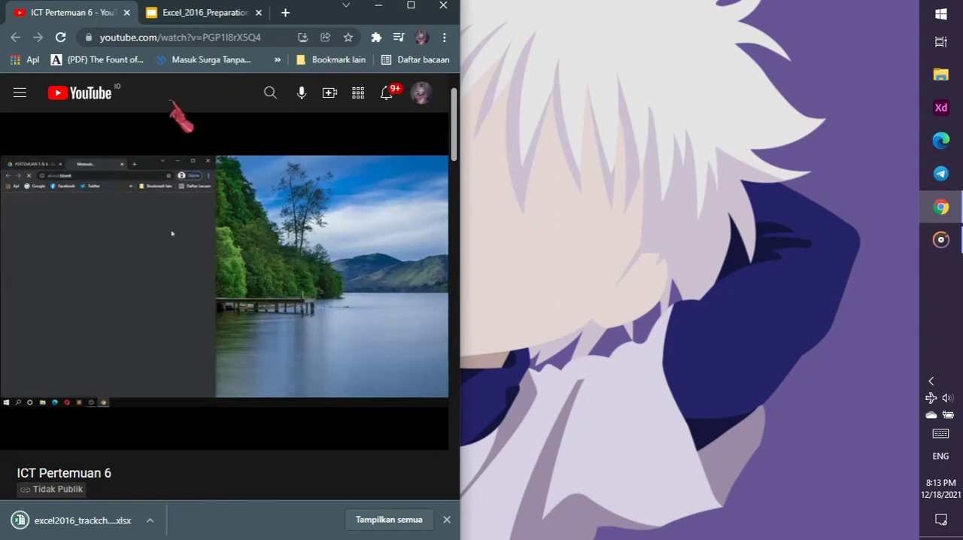
{"action": "left_click", "coordinate": [112, 521]}
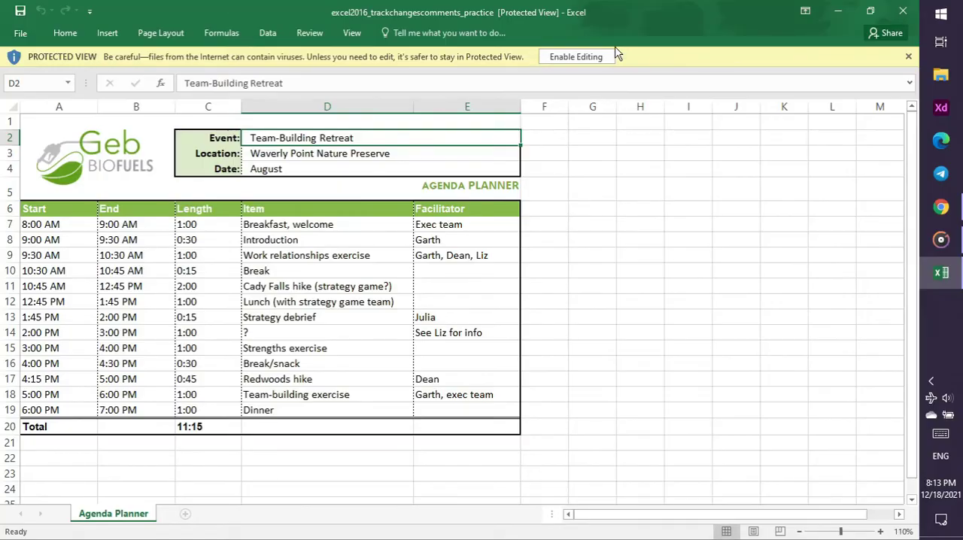
{"action": "left_click", "coordinate": [585, 58]}
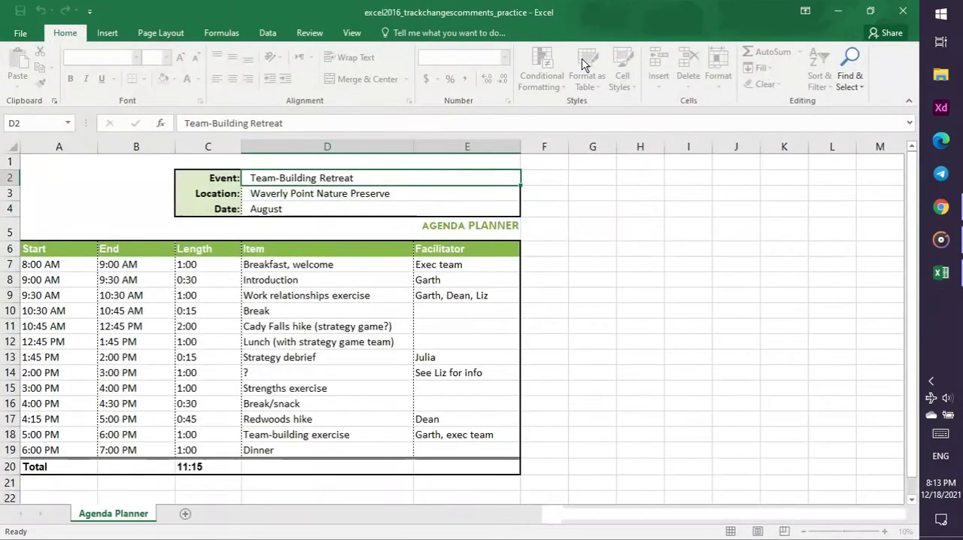
Check the Track Changes and Comments instructions on the Chrome slide and return to the practice workbook in Excel
{"action": "left_click", "coordinate": [940, 207]}
{"action": "left_click", "coordinate": [202, 12]}
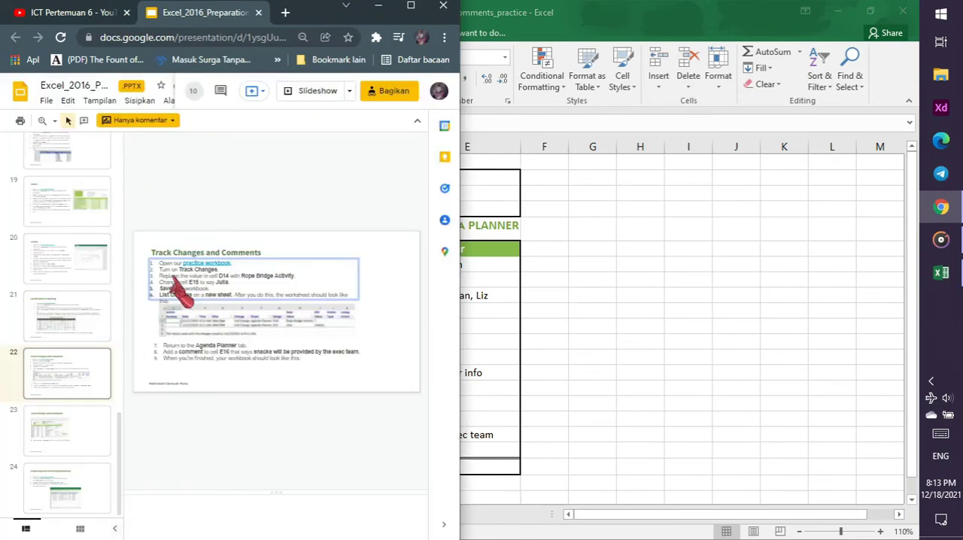
{"action": "left_click", "coordinate": [477, 294]}
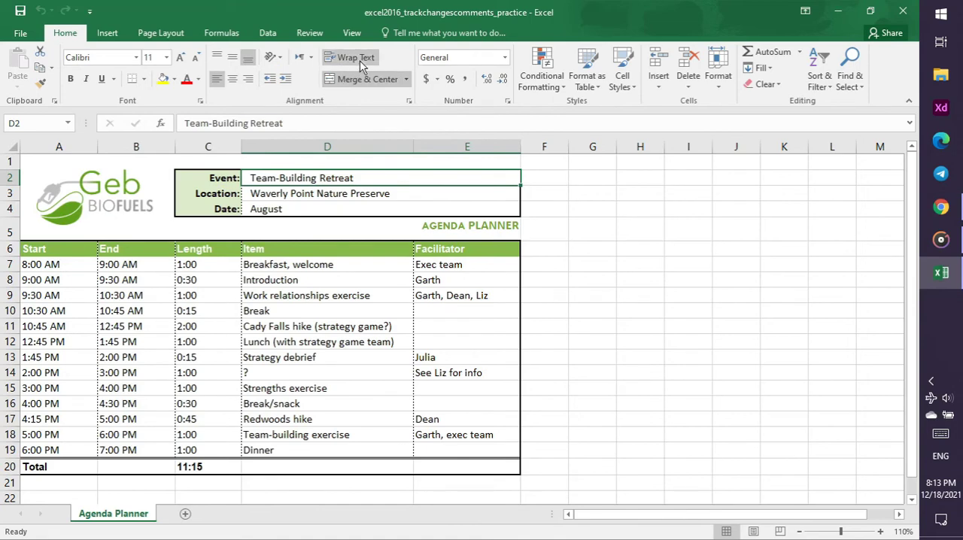
Bring up the ICT Pertemuan 6 tutorial video in Chrome, snap its window to half the screen, and return to Excel
{"action": "left_click", "coordinate": [941, 207]}
{"action": "left_click", "coordinate": [34, 18]}
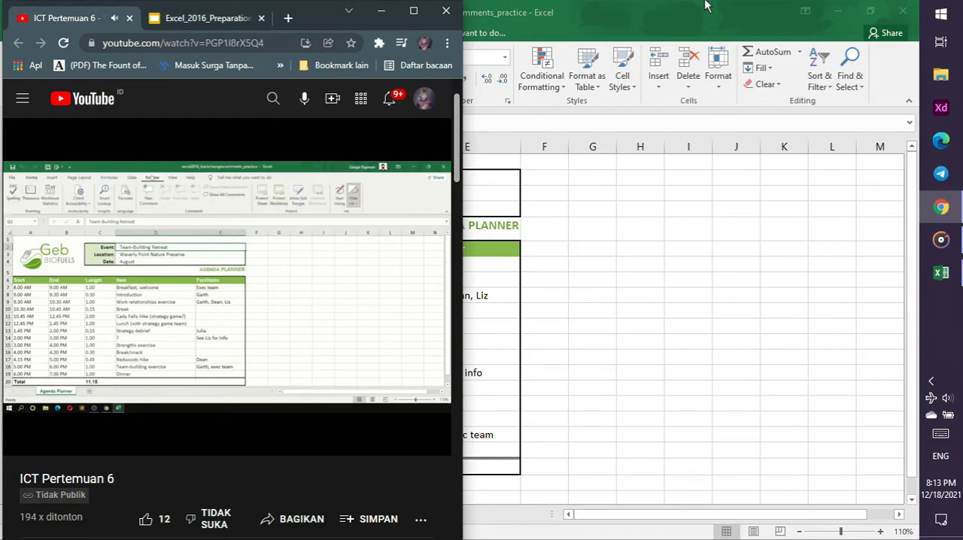
{"action": "key", "text": "super+Left"}
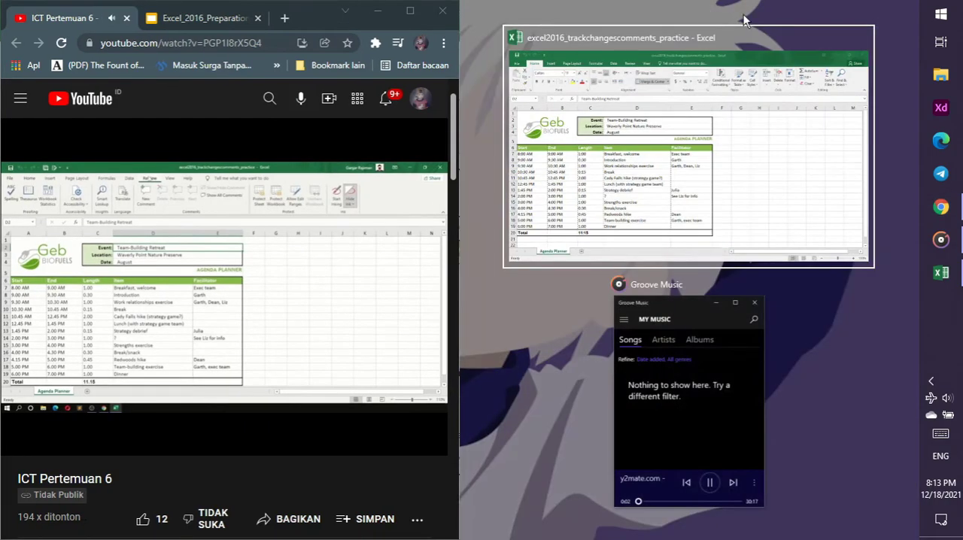
{"action": "left_click", "coordinate": [813, 333]}
{"action": "key", "text": "alt+Tab"}
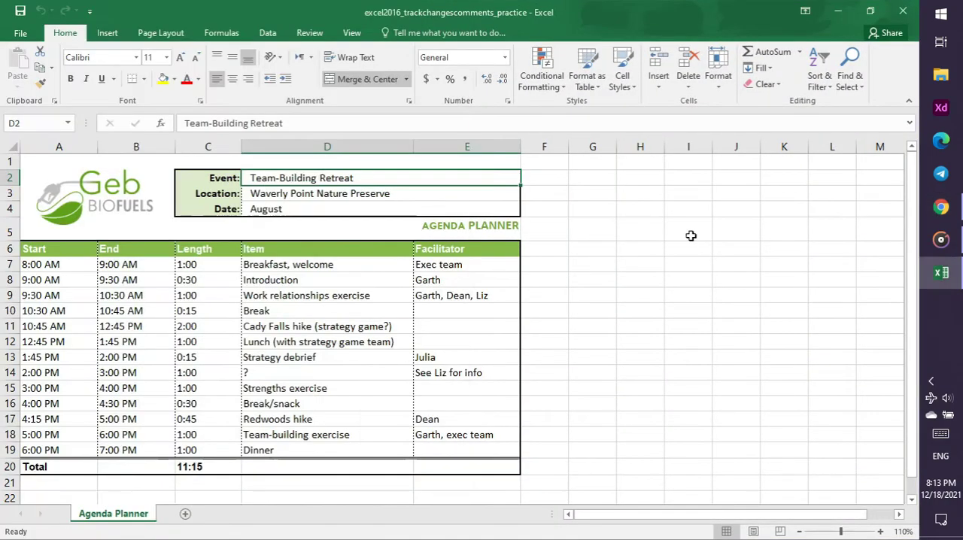
Look through Excel's view commands for Track Changes and switch to the tutorial video in Chrome
{"action": "left_click", "coordinate": [352, 32]}
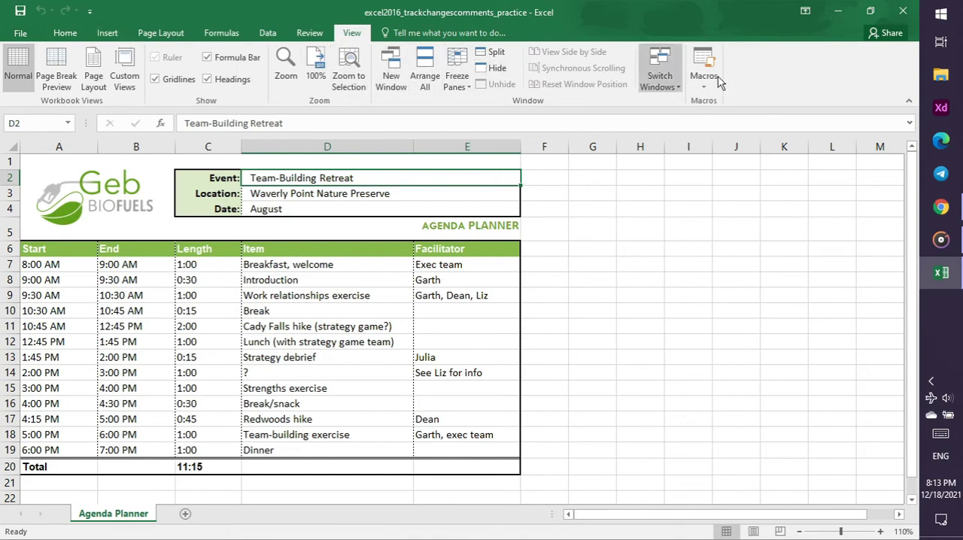
{"action": "left_click", "coordinate": [941, 209]}
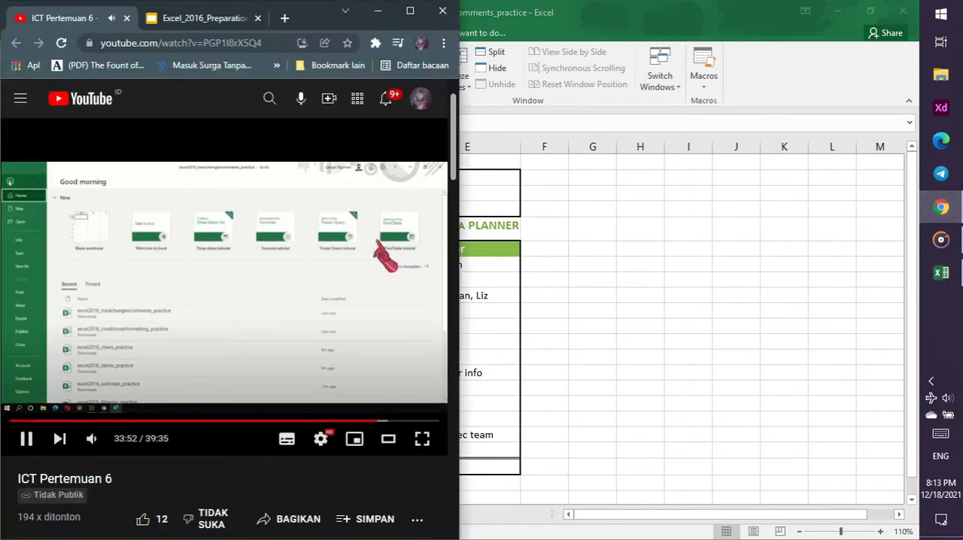
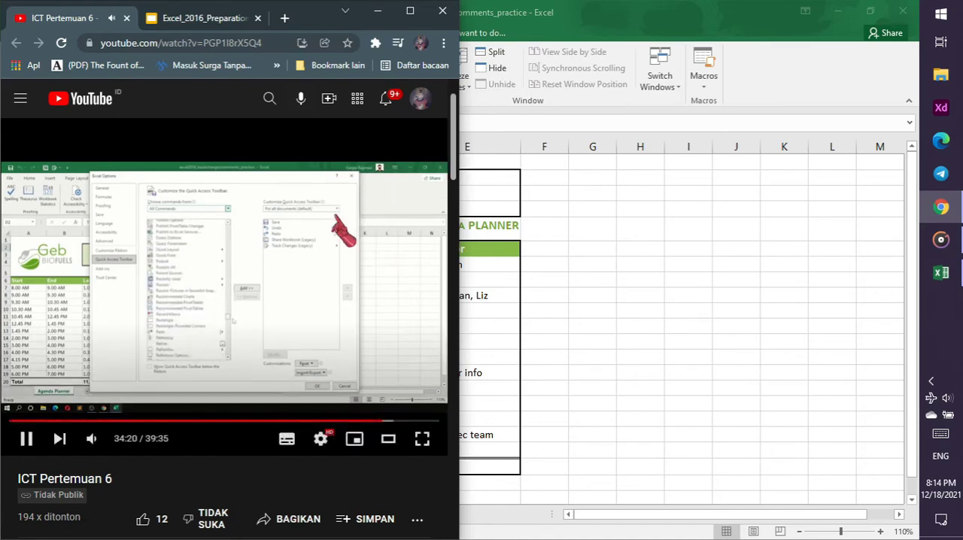
Return to Excel and bring up the ribbon customization settings in Excel Options
{"action": "left_click", "coordinate": [570, 10]}
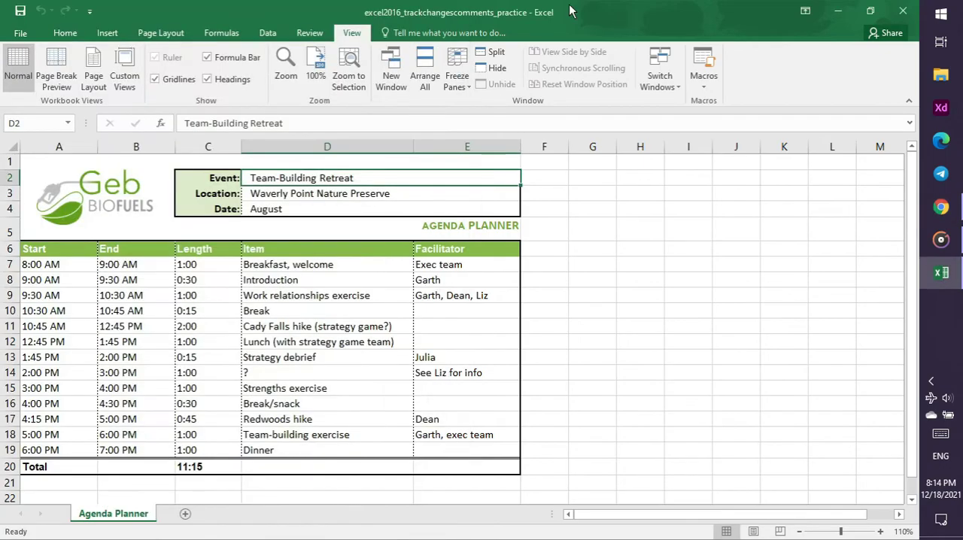
{"action": "left_click", "coordinate": [25, 31]}
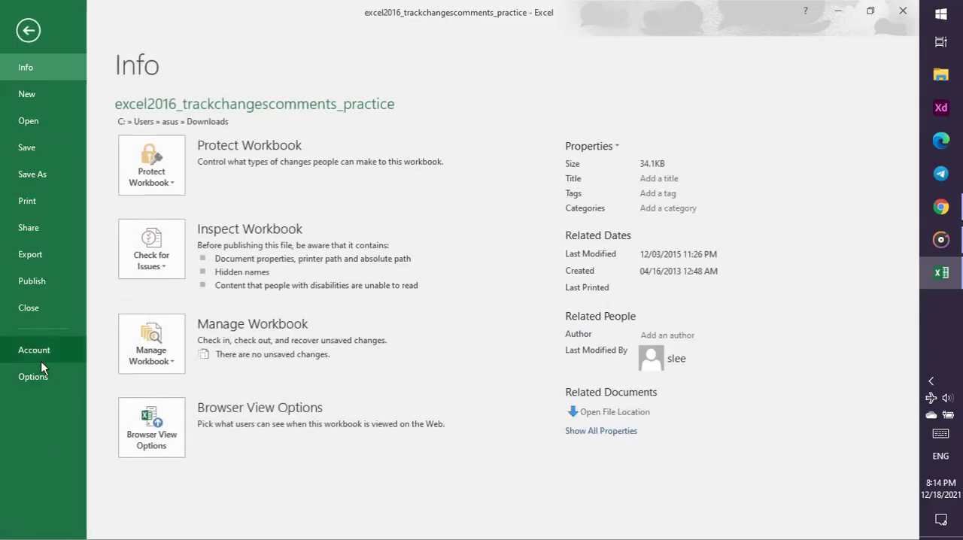
{"action": "left_click", "coordinate": [37, 377]}
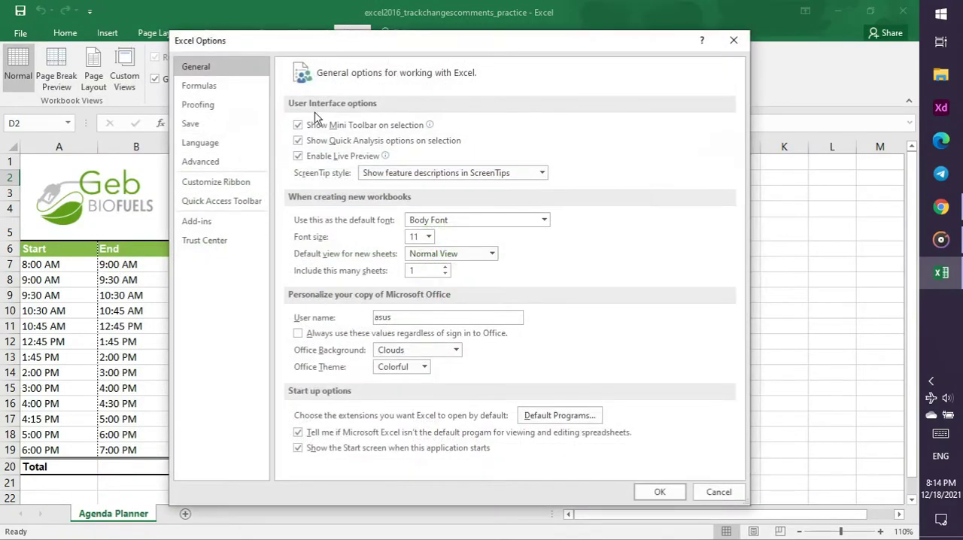
{"action": "left_click", "coordinate": [220, 90]}
{"action": "left_click", "coordinate": [227, 110]}
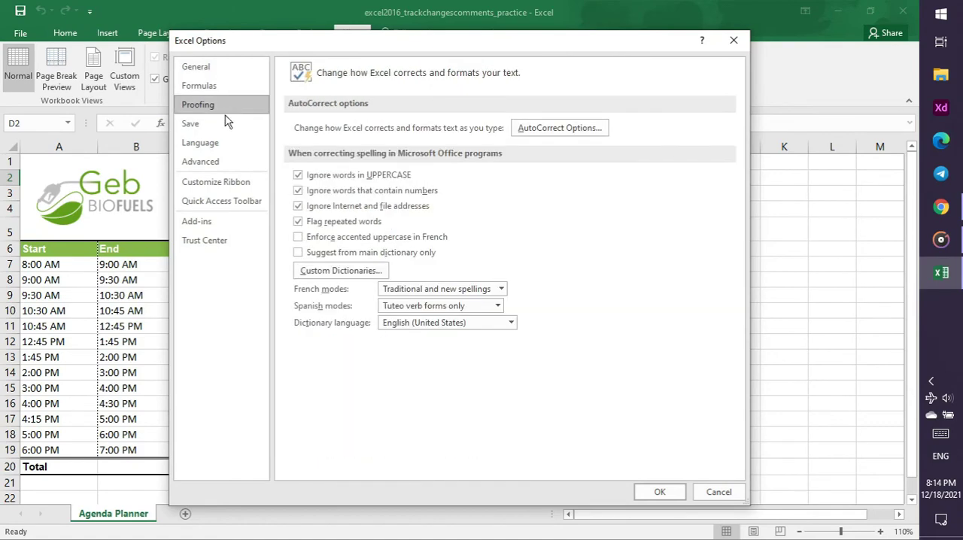
{"action": "left_click", "coordinate": [220, 130]}
{"action": "left_click", "coordinate": [219, 143]}
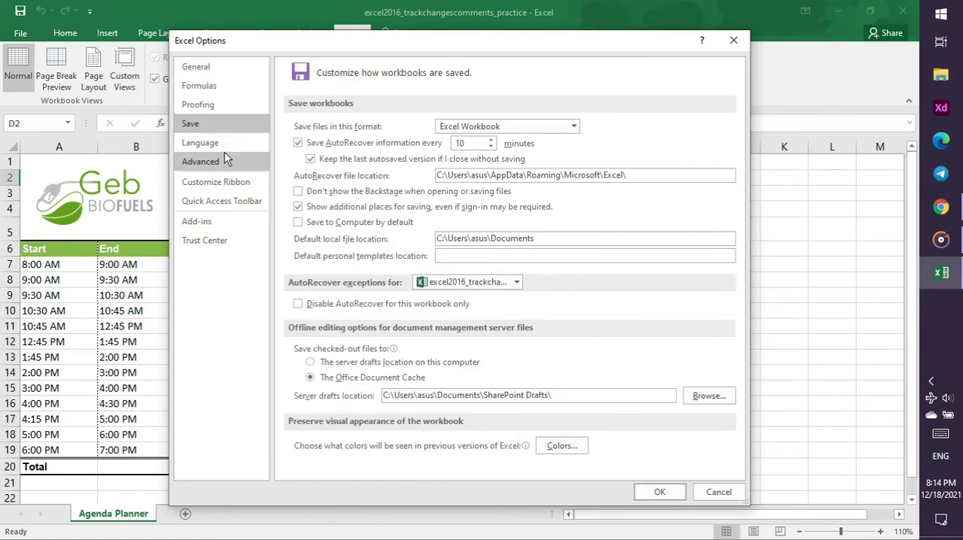
{"action": "left_click", "coordinate": [223, 162]}
{"action": "left_click", "coordinate": [229, 174]}
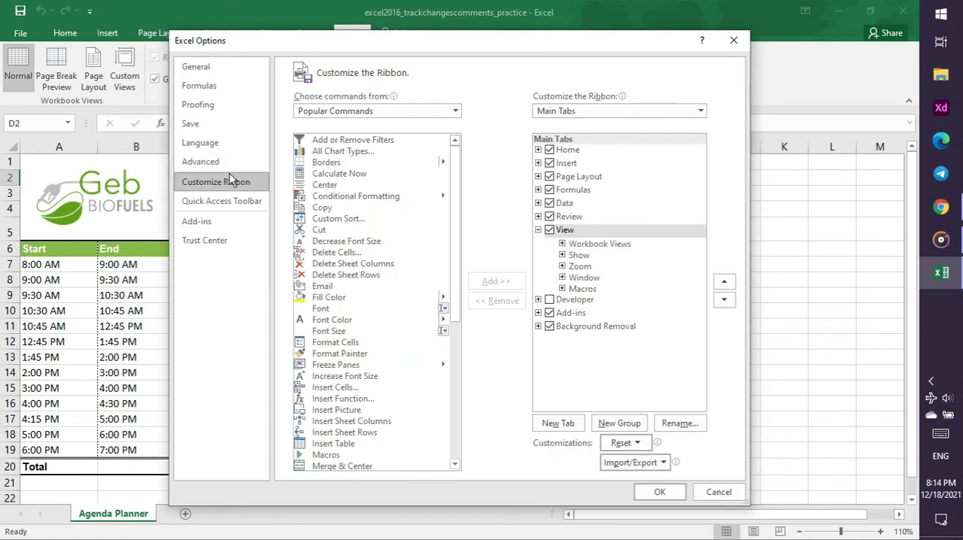
Try to add Track Changes from All Commands to the ribbon's View tab, and close Excel Options
{"action": "left_click", "coordinate": [367, 112]}
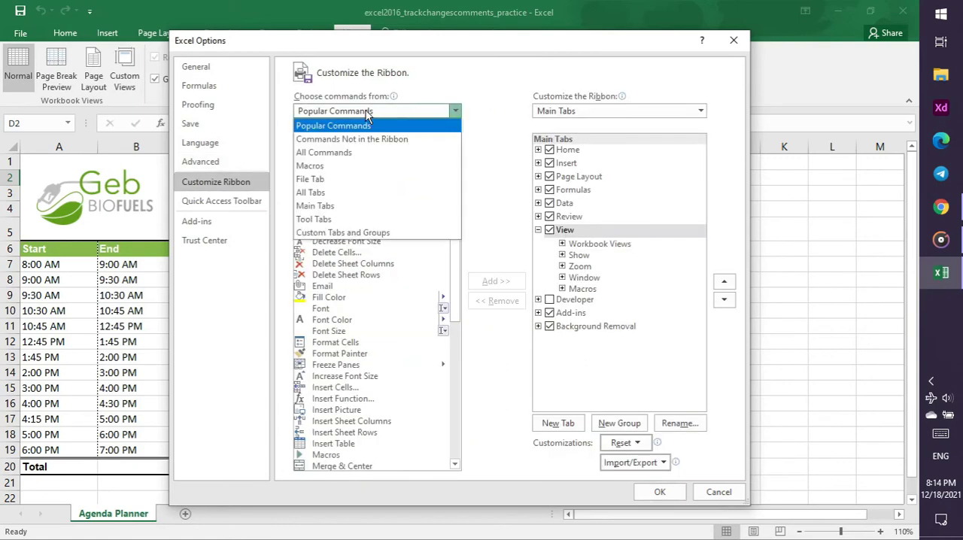
{"action": "left_click", "coordinate": [338, 154]}
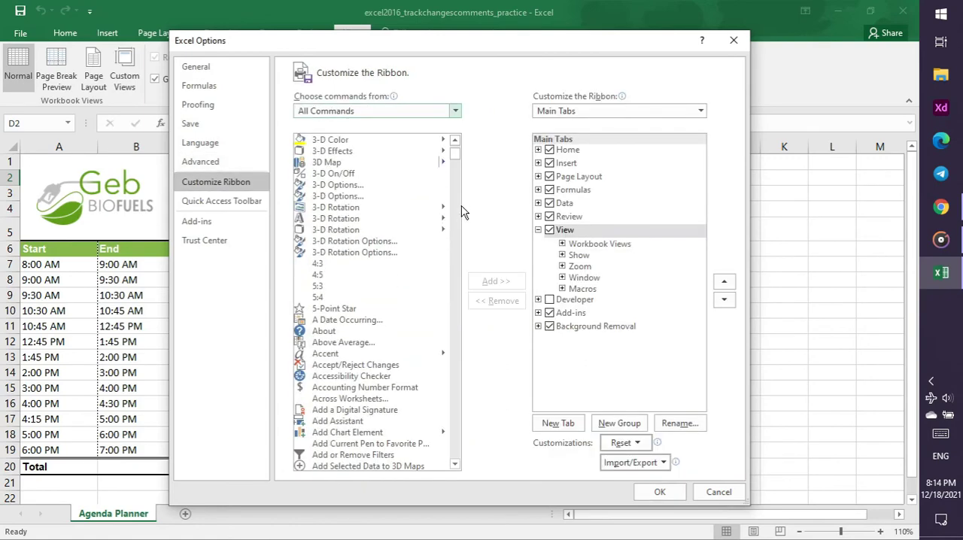
{"action": "left_click_drag", "start_coordinate": [459, 156], "coordinate": [469, 439]}
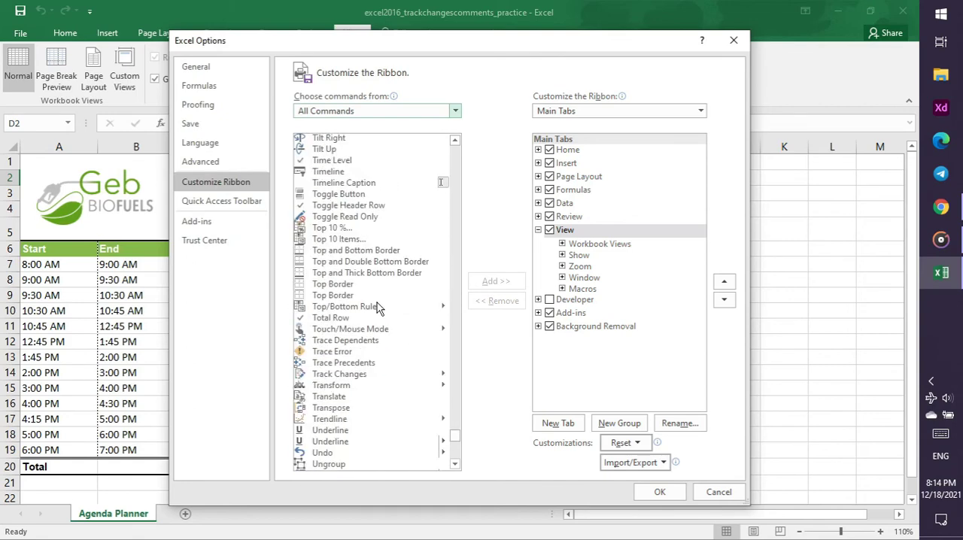
{"action": "left_click", "coordinate": [353, 376]}
{"action": "left_click", "coordinate": [486, 284]}
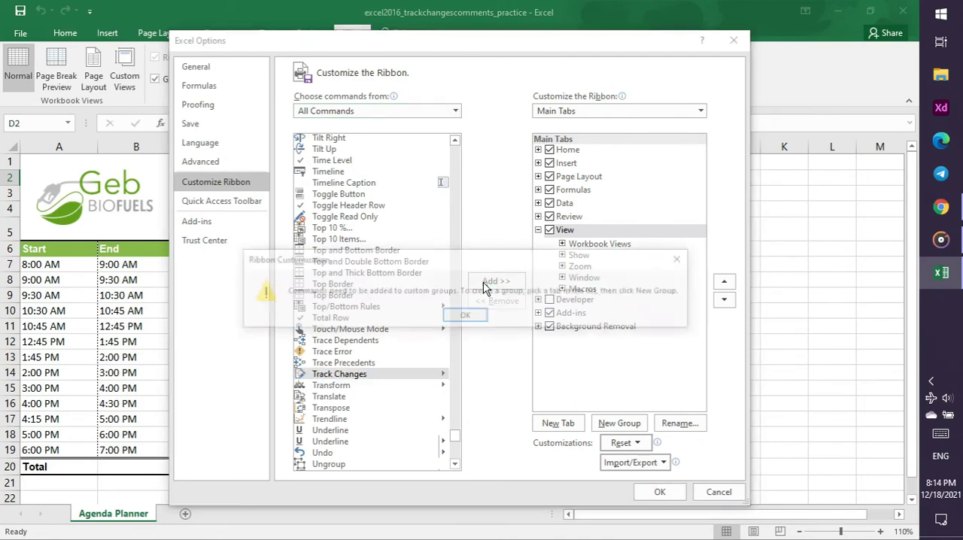
{"action": "left_click", "coordinate": [474, 317]}
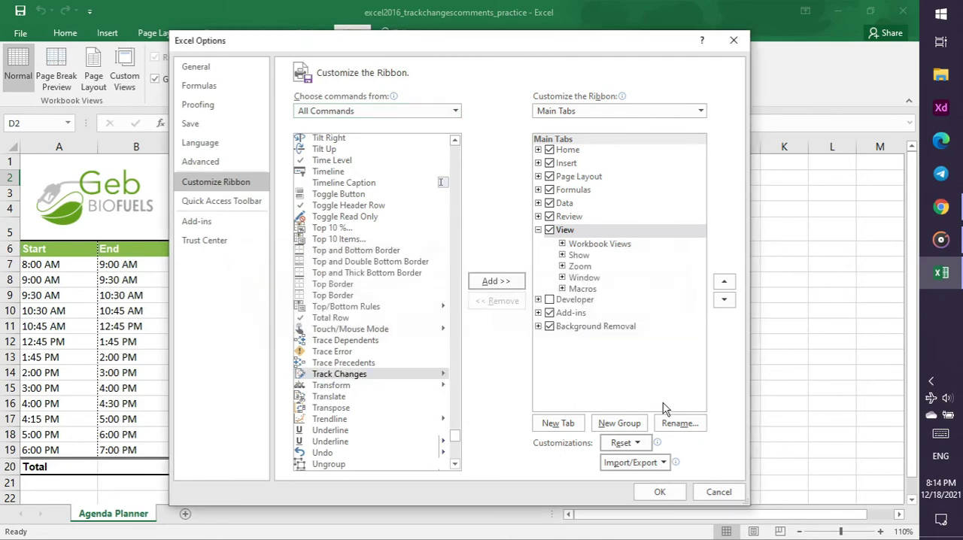
{"action": "left_click", "coordinate": [662, 493]}
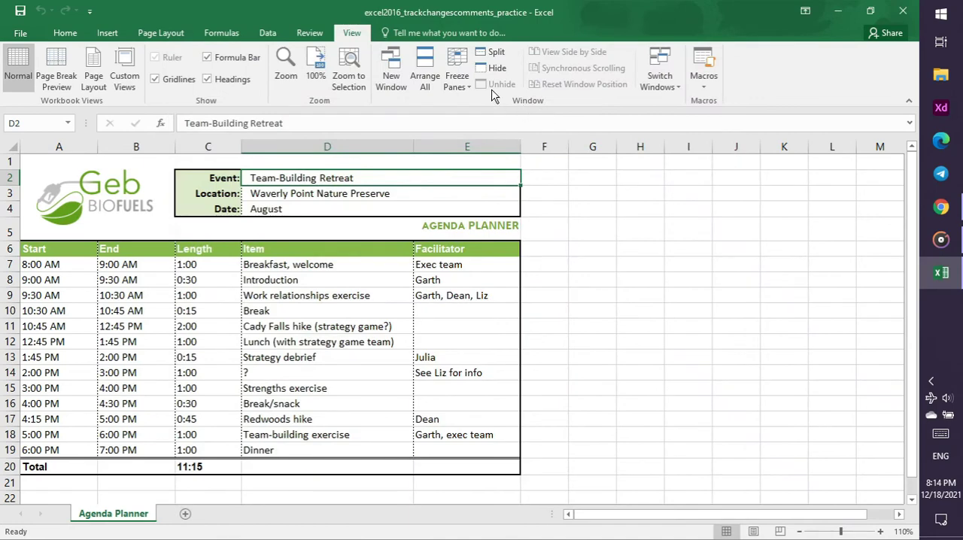
Rewind the tutorial video in Chrome to its Quick Access Toolbar customization part around 34:19, and return to the Excel workbook
{"action": "left_click", "coordinate": [941, 207]}
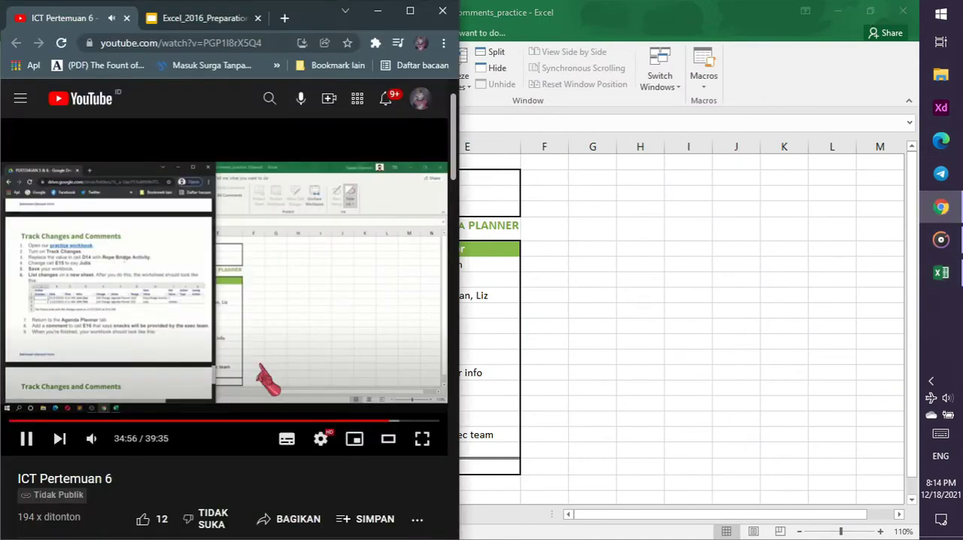
{"action": "left_click", "coordinate": [374, 422]}
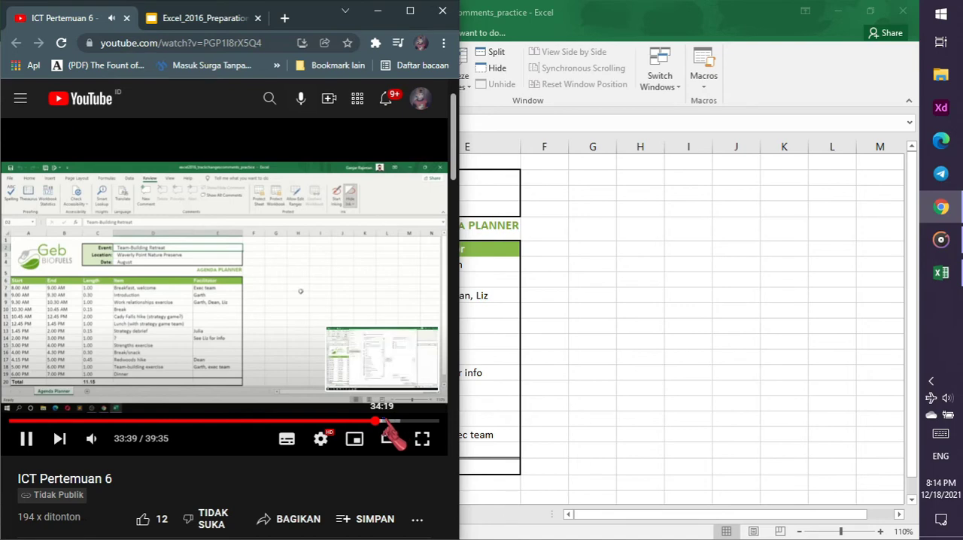
{"action": "left_click", "coordinate": [384, 421]}
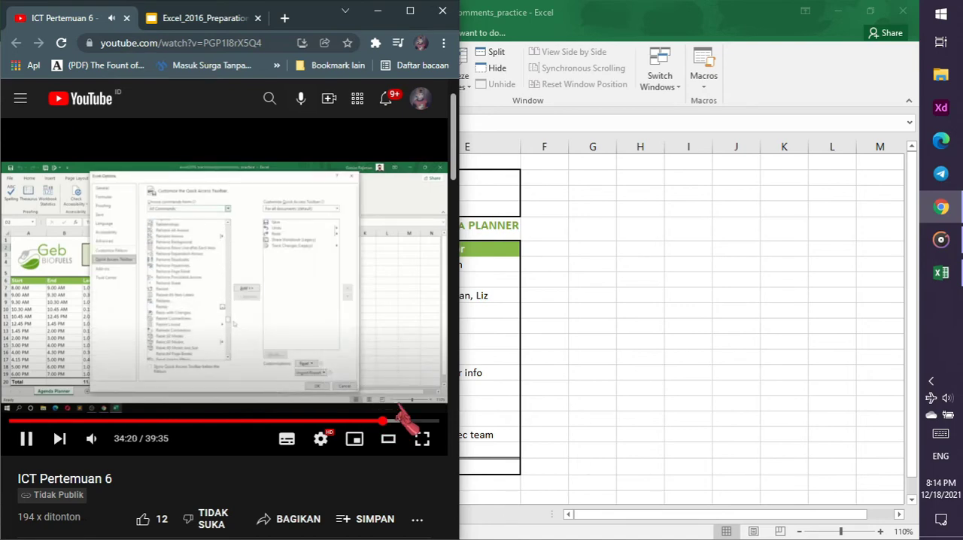
{"action": "left_click", "coordinate": [624, 35]}
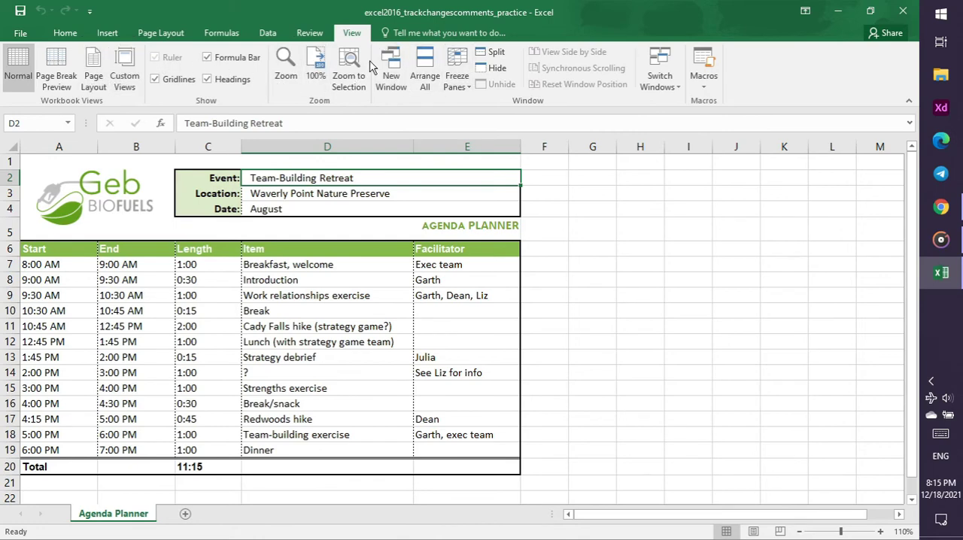
{"action": "left_click", "coordinate": [941, 206]}
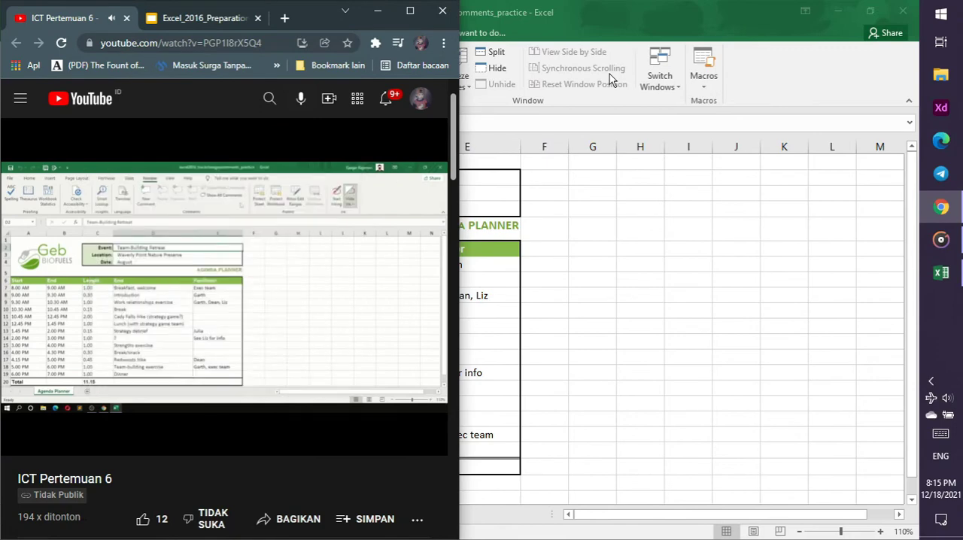
{"action": "left_click", "coordinate": [575, 41]}
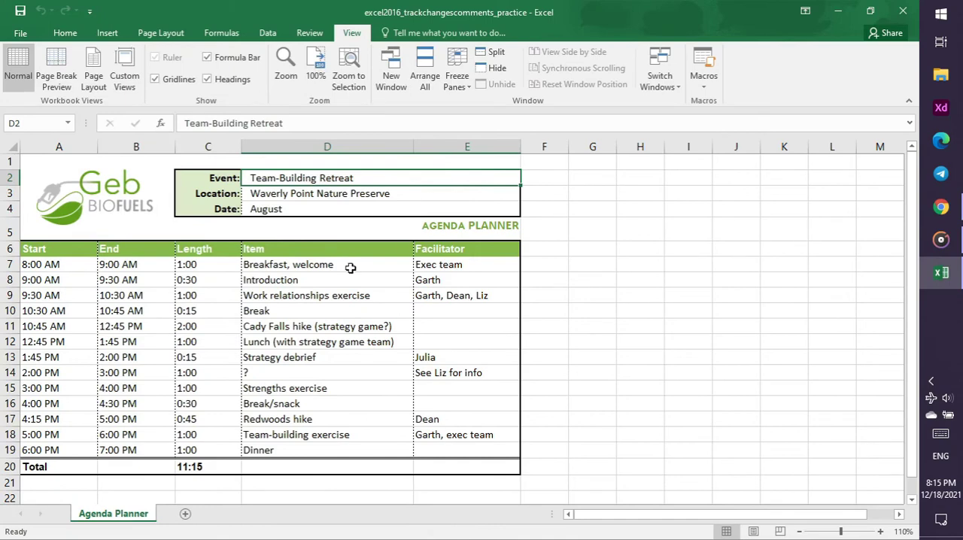
{"action": "left_click", "coordinate": [34, 252]}
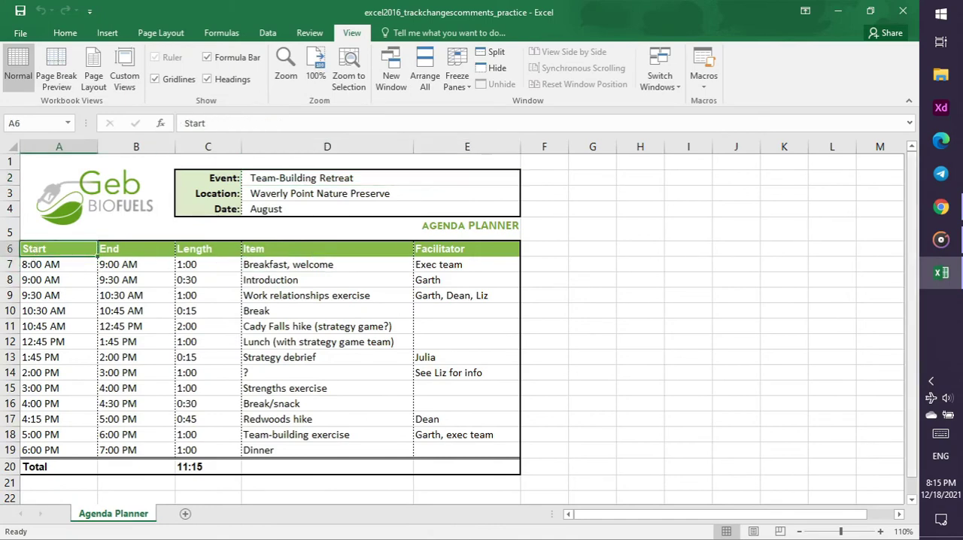
Replay the tutorial video's part on using Track Changes in Chrome, and return to Excel
{"action": "left_click", "coordinate": [941, 207]}
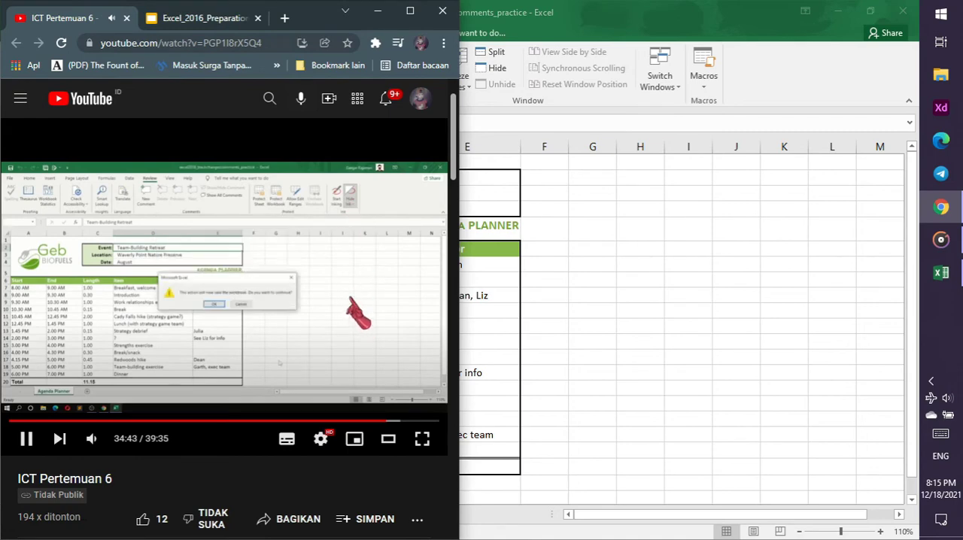
{"action": "key", "text": "Left"}
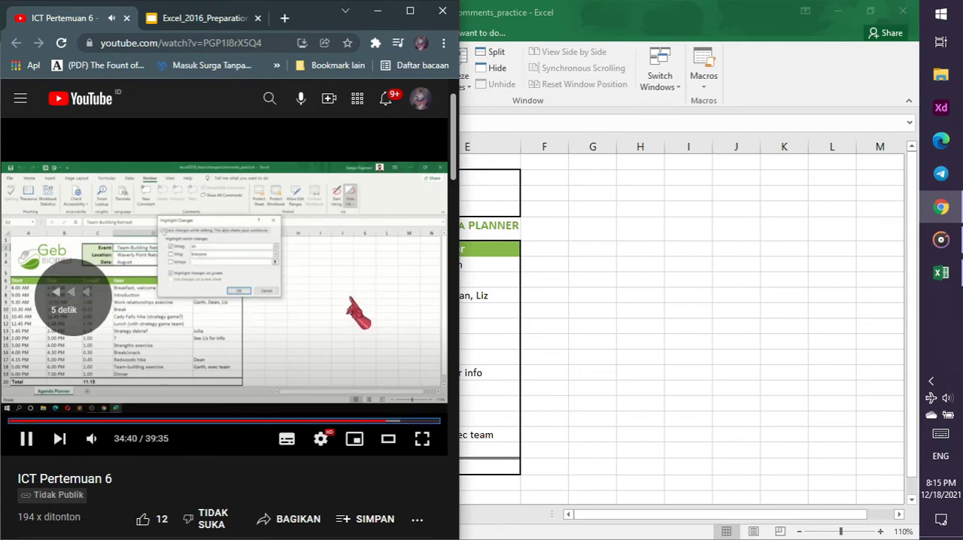
{"action": "key", "text": "Left"}
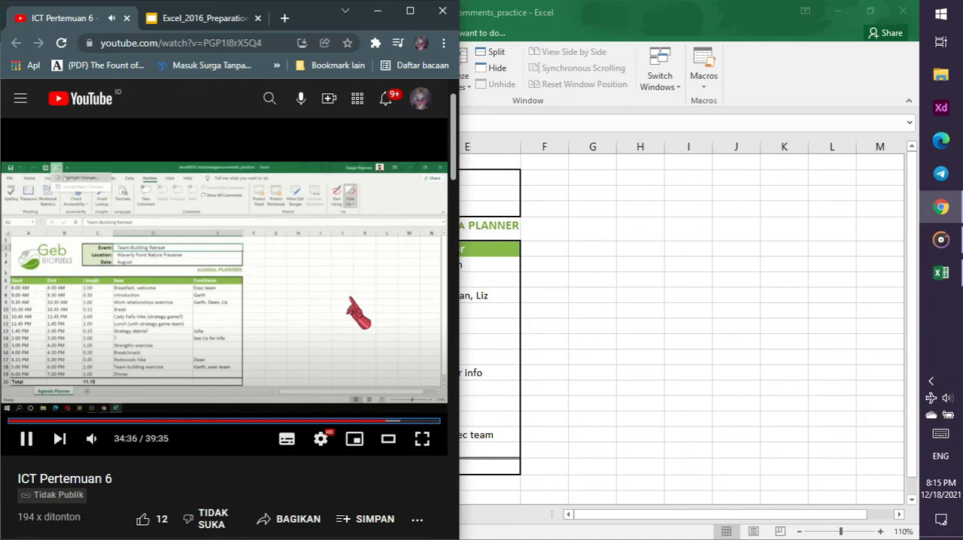
{"action": "key", "text": "Left"}
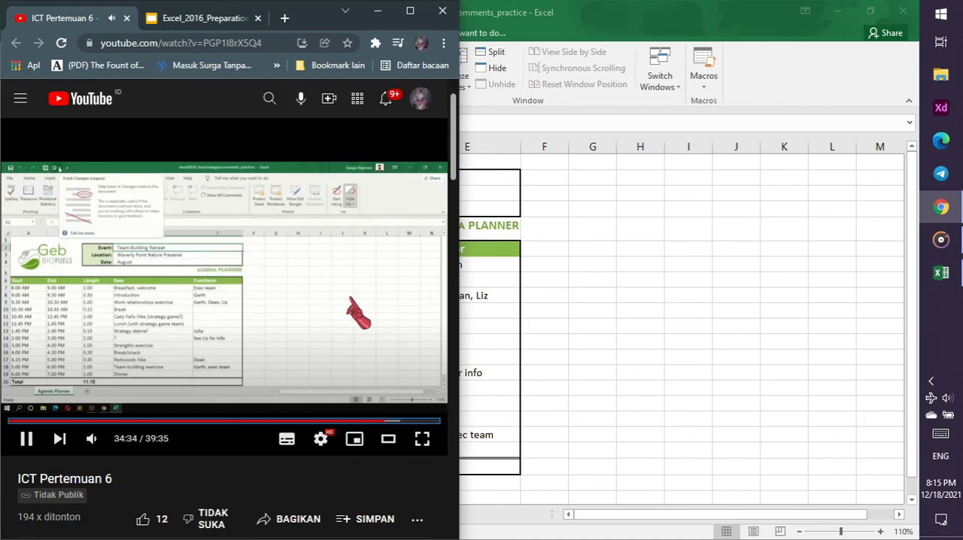
{"action": "left_click", "coordinate": [402, 229]}
{"action": "left_click", "coordinate": [629, 3]}
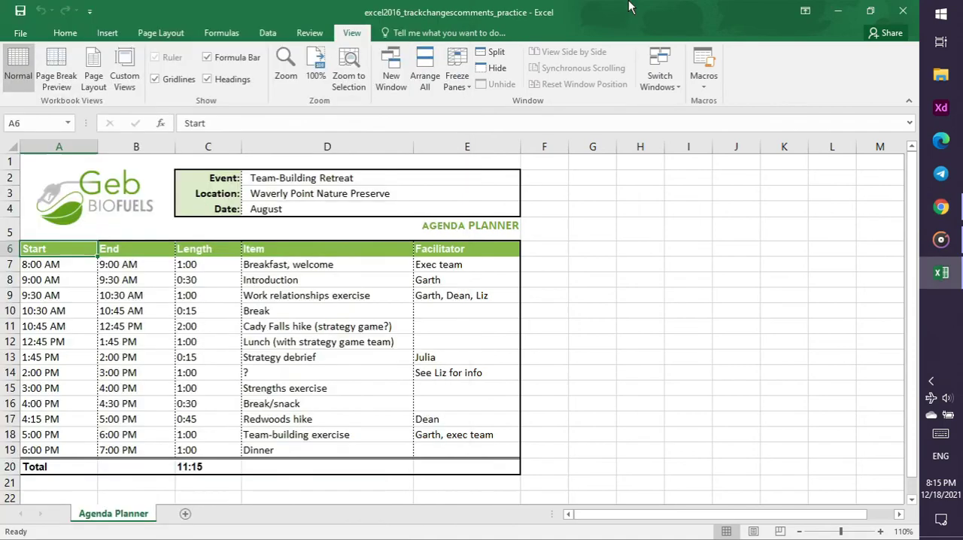
Look for Track Changes among the Quick Access Toolbar choices and the review and view commands
{"action": "left_click", "coordinate": [90, 11]}
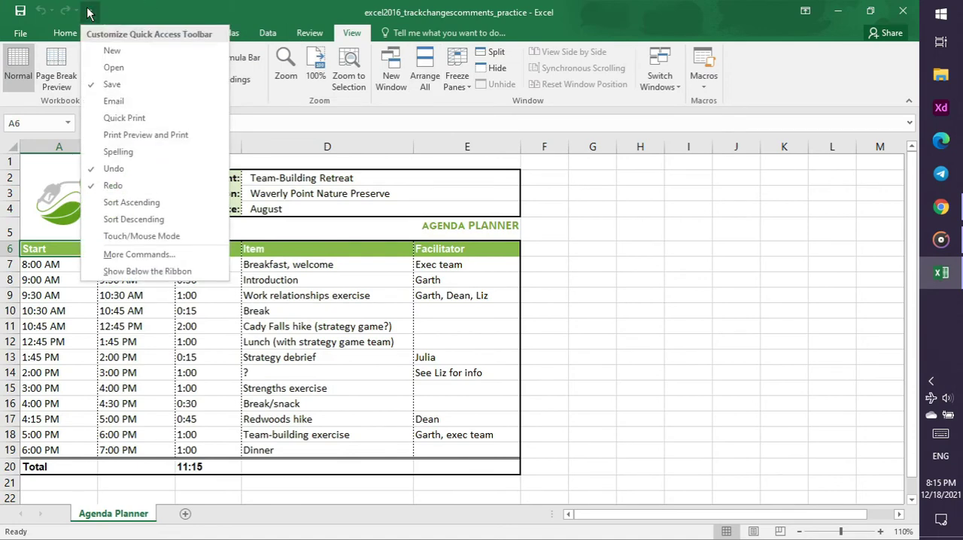
{"action": "left_click", "coordinate": [90, 12]}
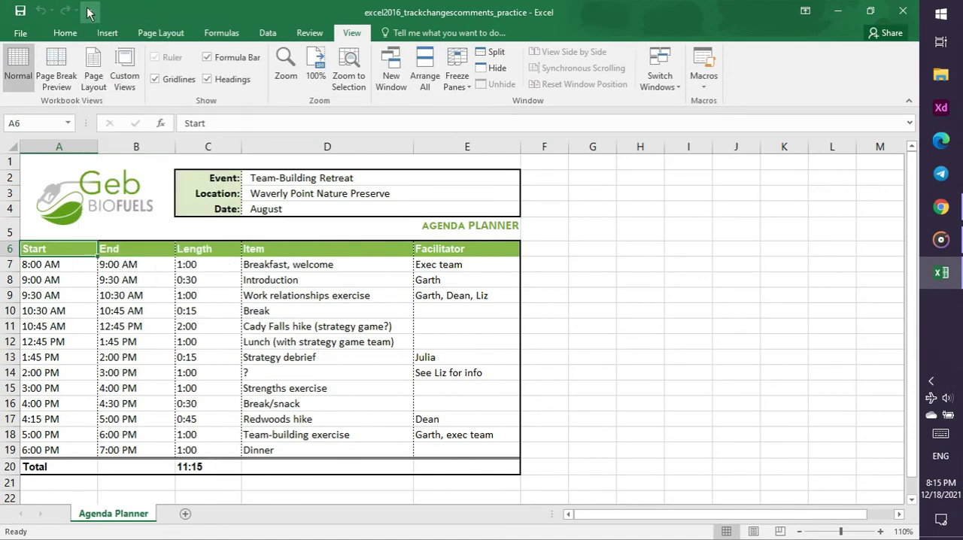
{"action": "left_click", "coordinate": [311, 35]}
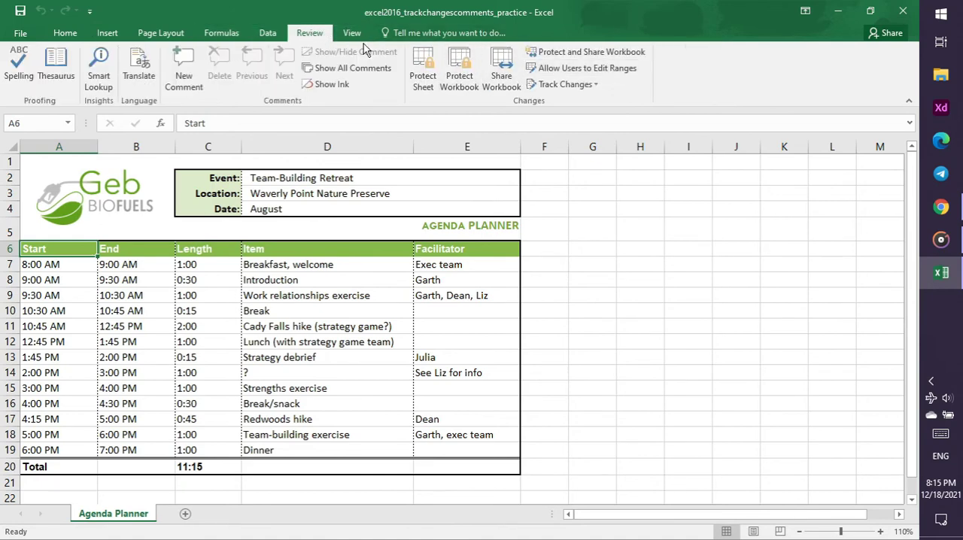
{"action": "left_click", "coordinate": [354, 34]}
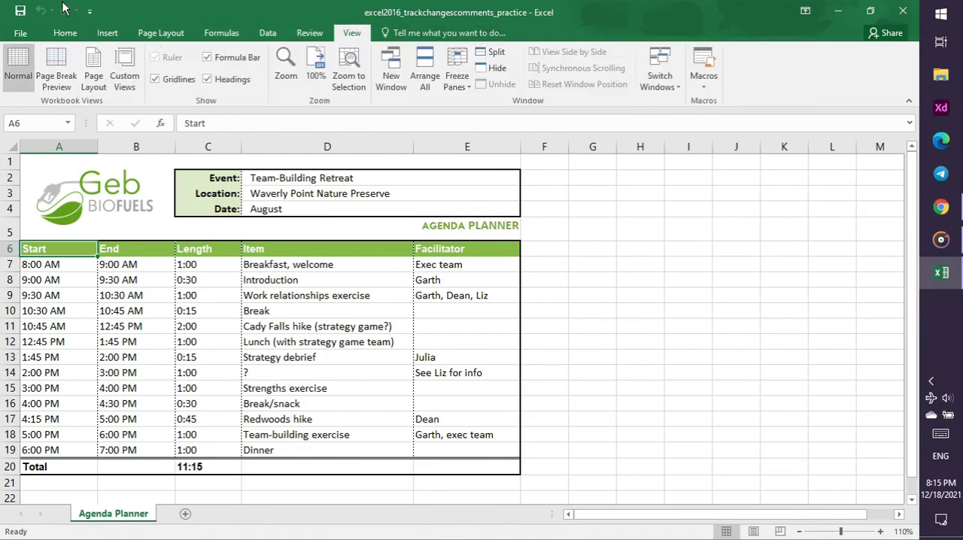
Open the Quick Access Toolbar customization in Excel Options and list All Commands as the available choices
{"action": "left_click", "coordinate": [22, 33]}
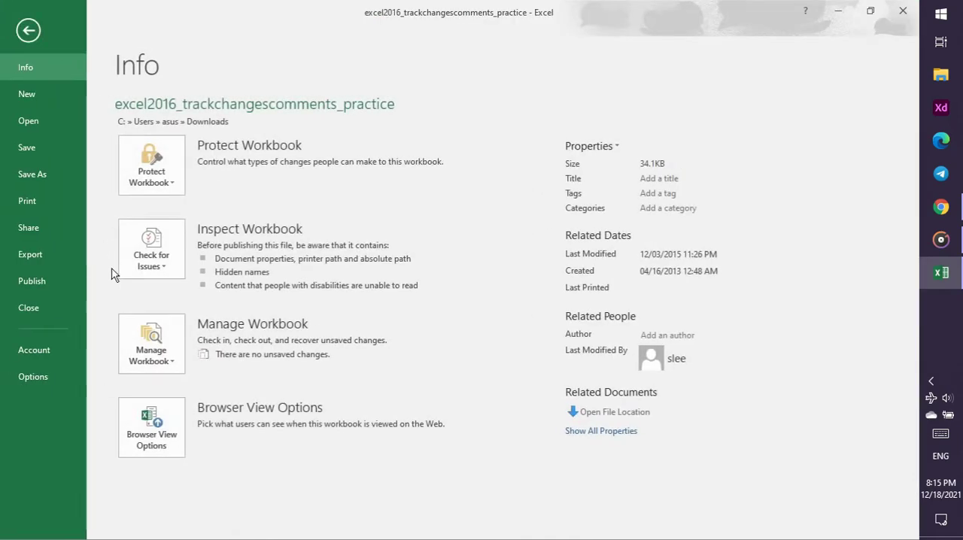
{"action": "left_click", "coordinate": [43, 384]}
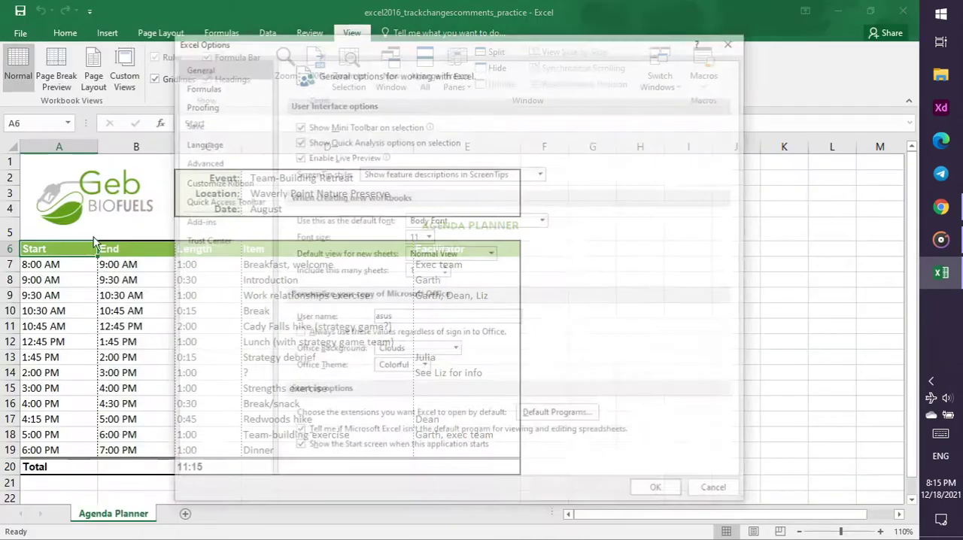
{"action": "left_click", "coordinate": [219, 202]}
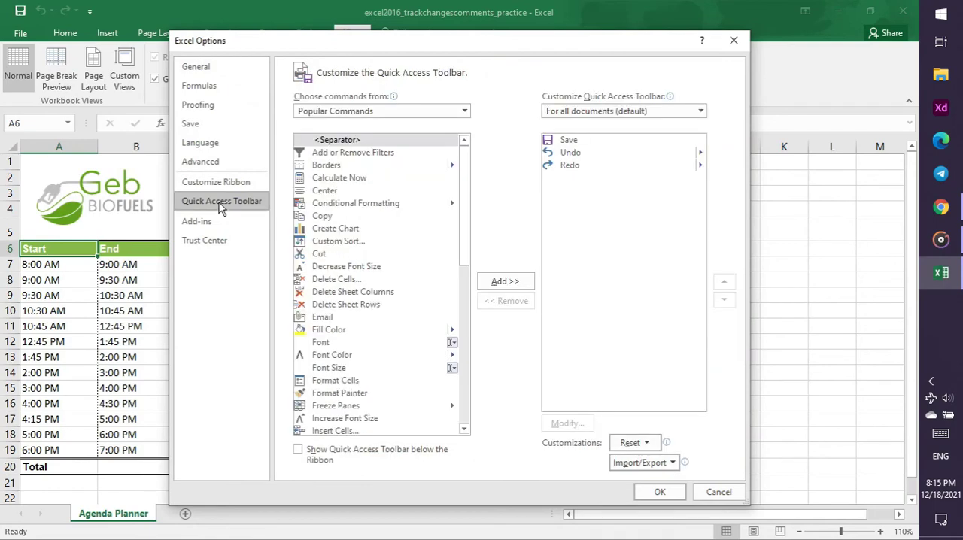
{"action": "left_click", "coordinate": [228, 189]}
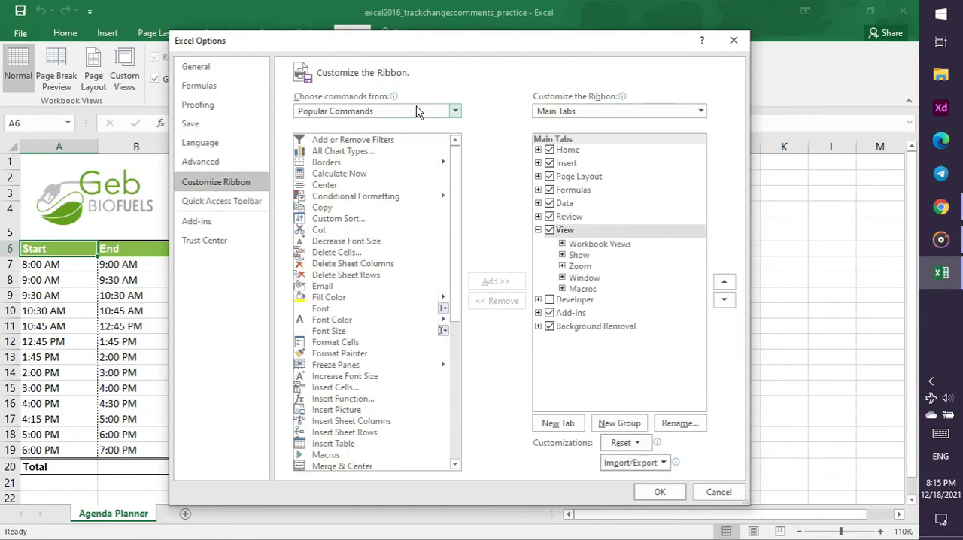
{"action": "left_click", "coordinate": [235, 203]}
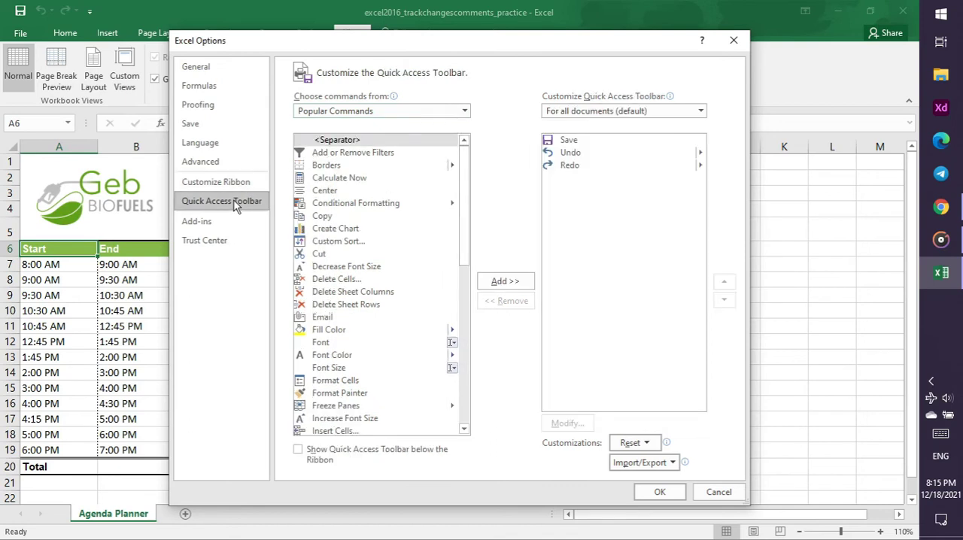
{"action": "left_click", "coordinate": [462, 110]}
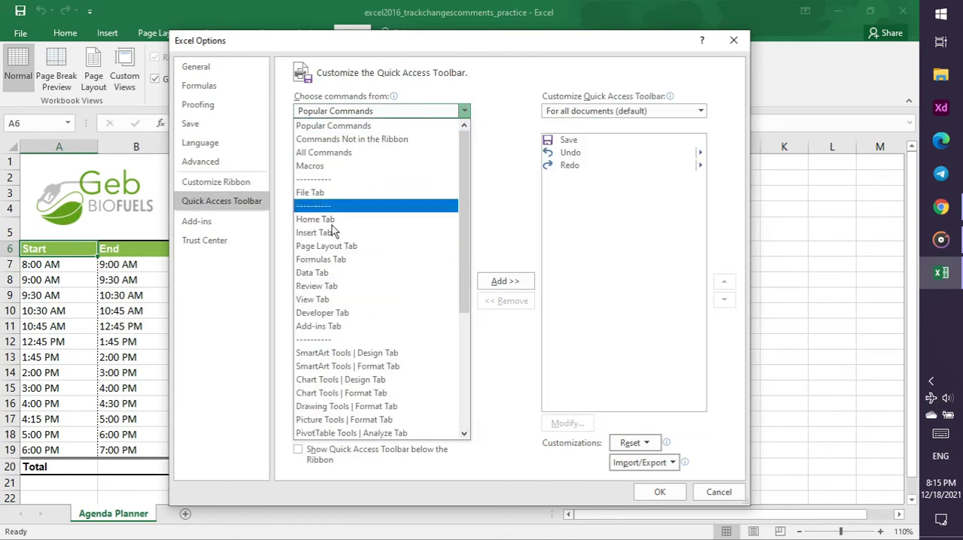
{"action": "left_click", "coordinate": [336, 153]}
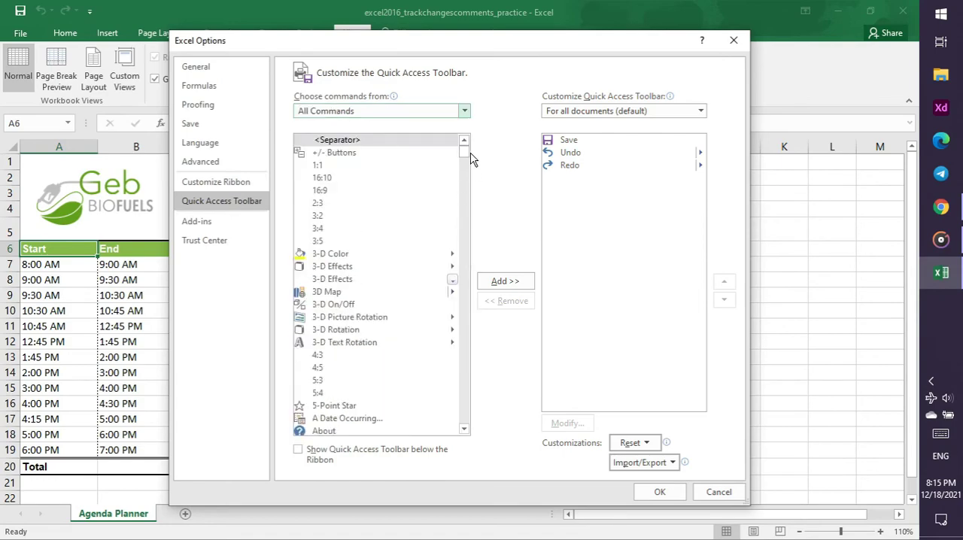
Add Track Changes from the command list to the Quick Access Toolbar and apply the options
{"action": "left_click_drag", "start_coordinate": [463, 151], "coordinate": [454, 398]}
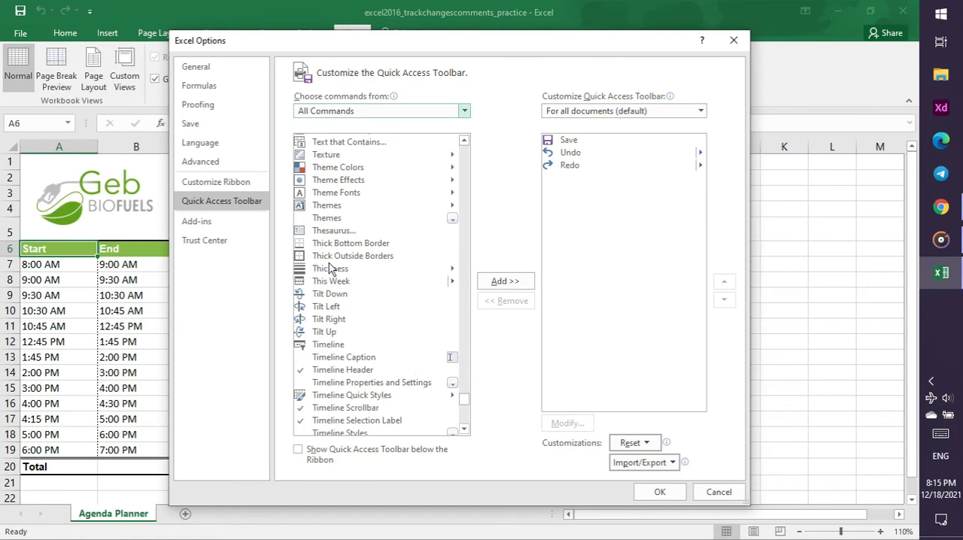
{"action": "scroll", "coordinate": [346, 216], "scroll_direction": "up", "scroll_amount": 2}
{"action": "scroll", "coordinate": [344, 212], "scroll_direction": "down", "scroll_amount": 9}
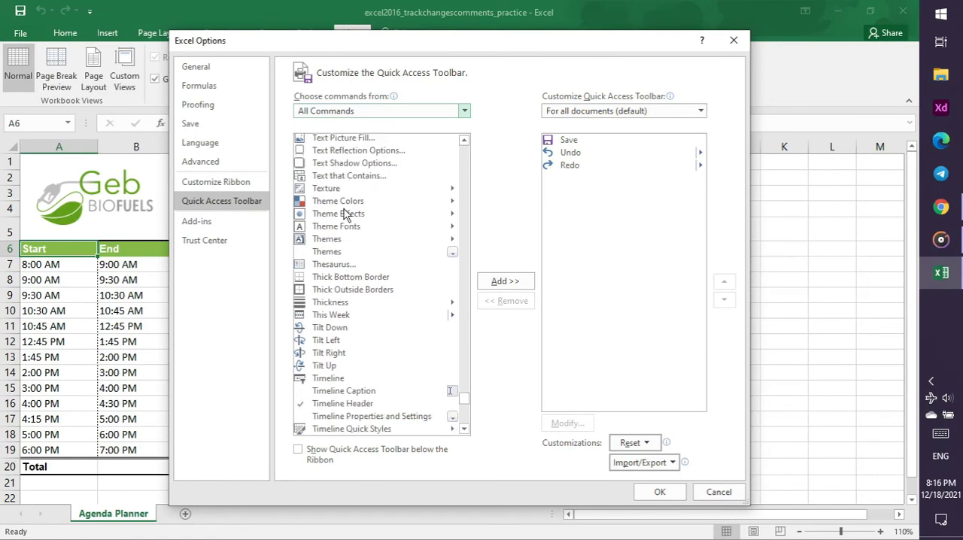
{"action": "scroll", "coordinate": [344, 214], "scroll_direction": "down", "scroll_amount": 5}
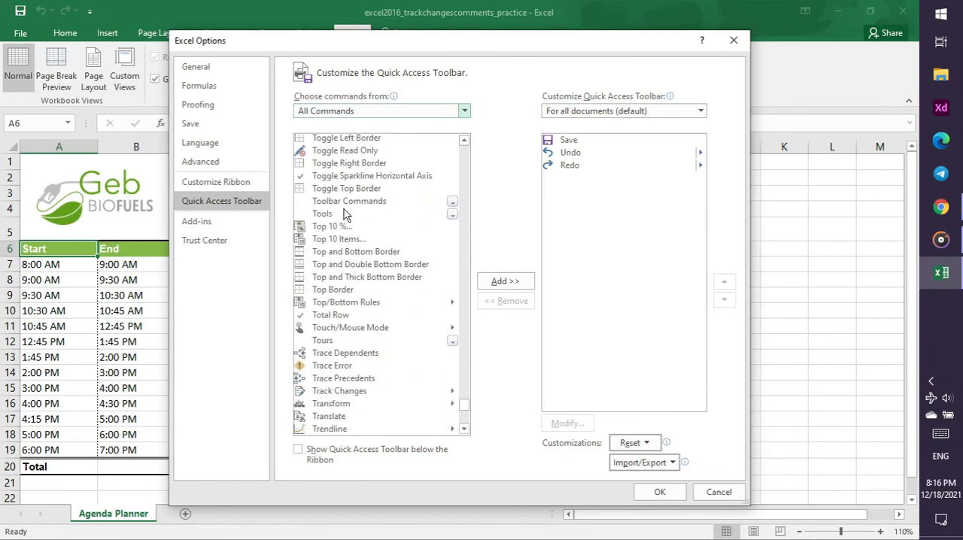
{"action": "left_click", "coordinate": [351, 292]}
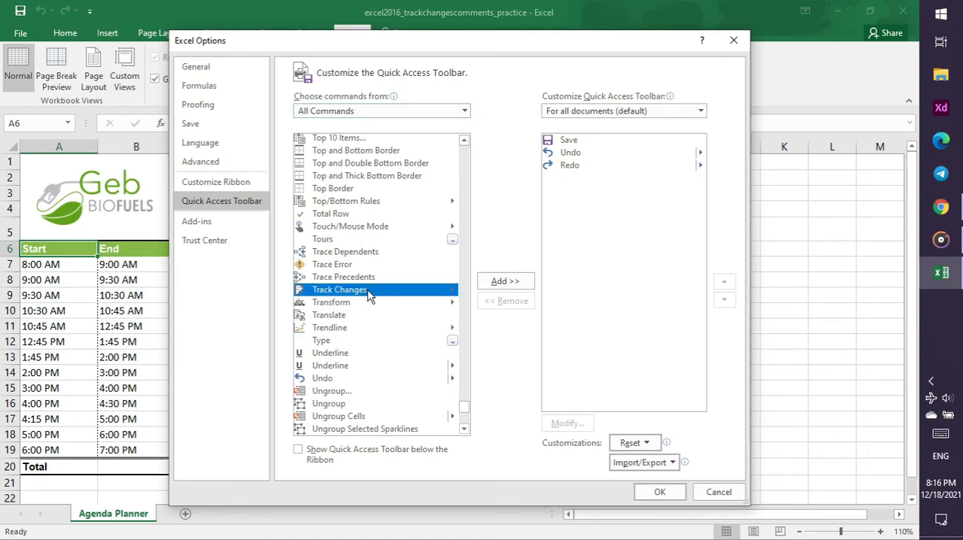
{"action": "left_click", "coordinate": [505, 281]}
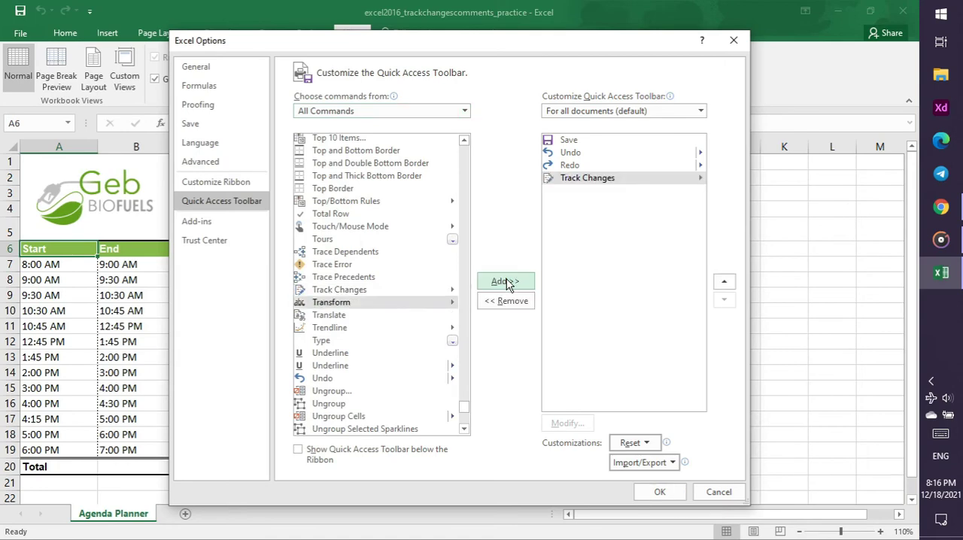
{"action": "left_click", "coordinate": [660, 492]}
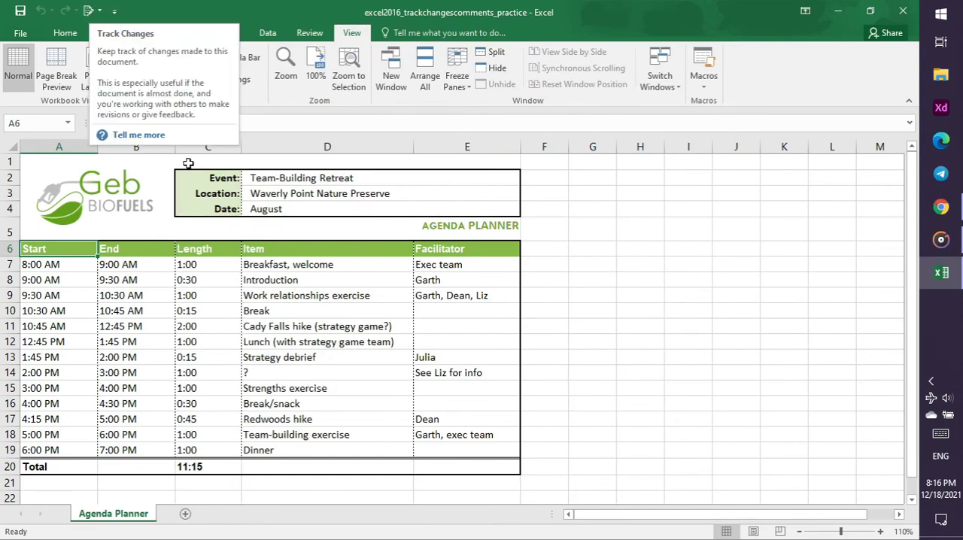
Play the tutorial video's part on highlighting changes in Chrome, and return to the Excel workbook
{"action": "left_click", "coordinate": [953, 206]}
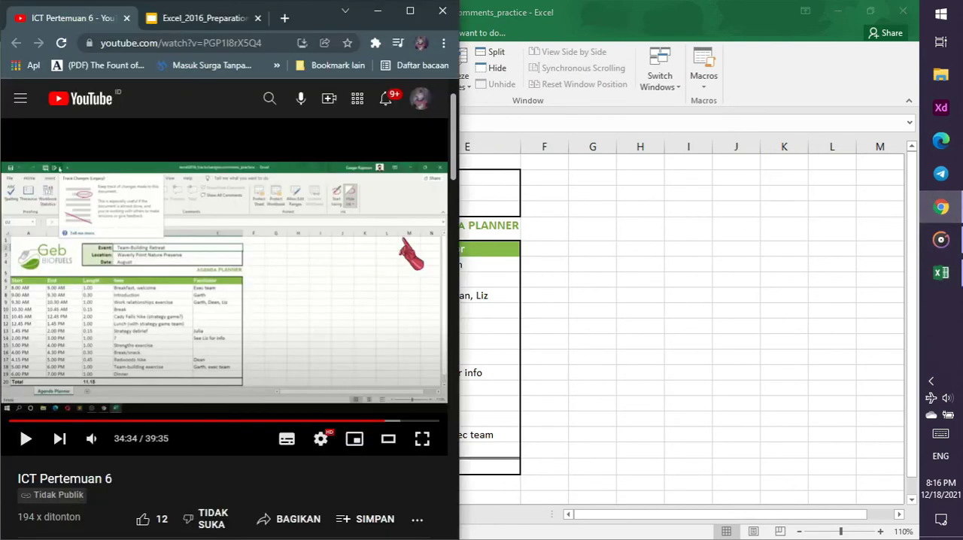
{"action": "left_click", "coordinate": [276, 260]}
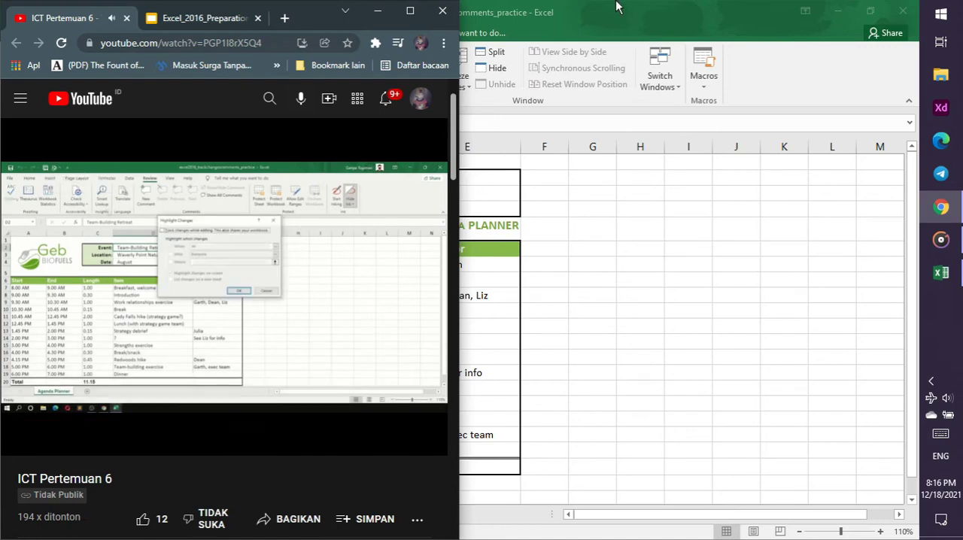
{"action": "left_click", "coordinate": [590, 7]}
Turn on Track changes while editing with When set to All and changes highlighted on screen, and allow the workbook to be saved
{"action": "left_click", "coordinate": [88, 10]}
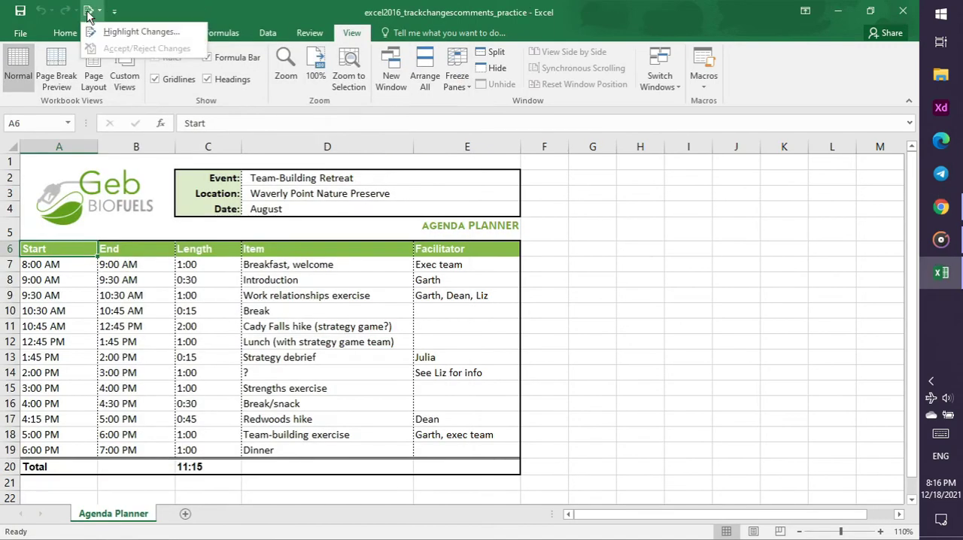
{"action": "left_click", "coordinate": [110, 33]}
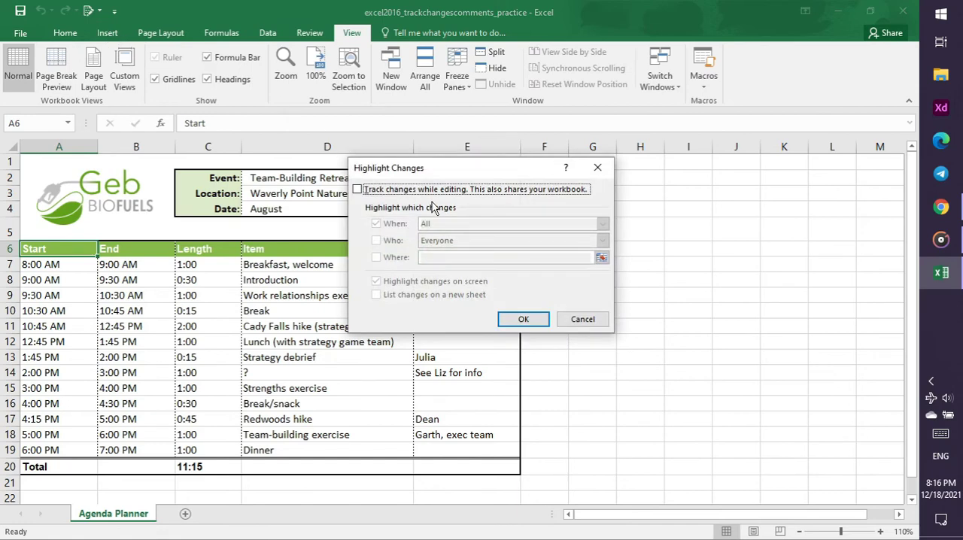
{"action": "left_click", "coordinate": [413, 191]}
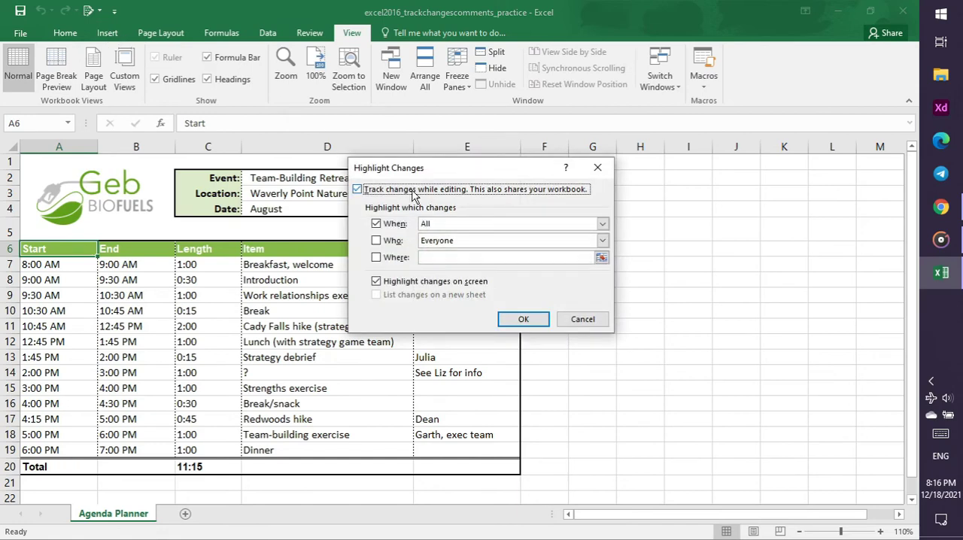
{"action": "left_click", "coordinate": [536, 323]}
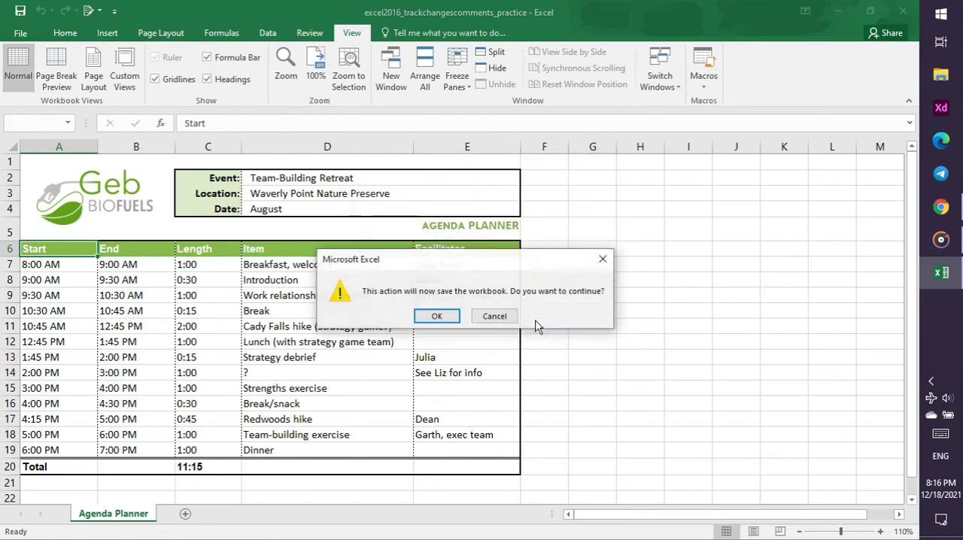
{"action": "left_click", "coordinate": [451, 321]}
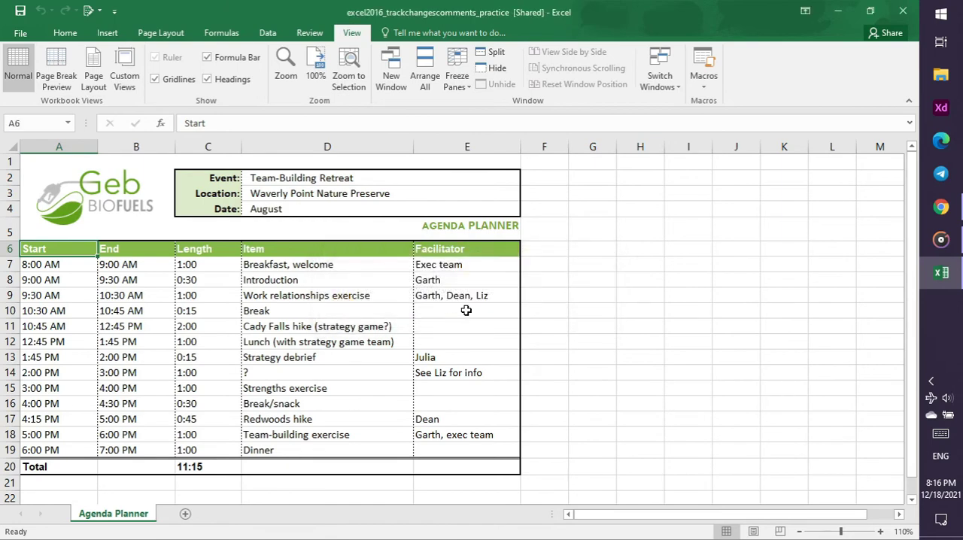
Review the Track Changes and Comments slide and the tutorial video in Chrome, and return to Excel
{"action": "left_click", "coordinate": [941, 210]}
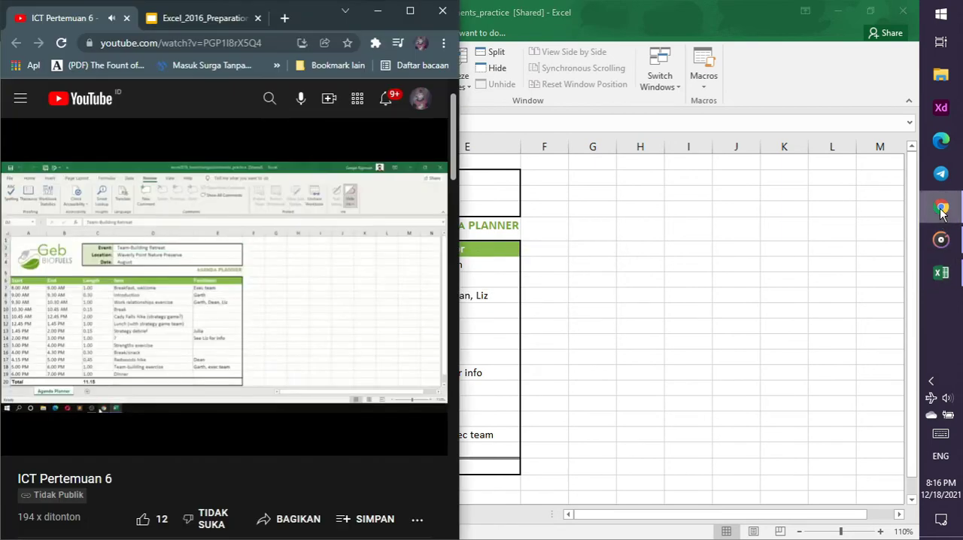
{"action": "left_click", "coordinate": [156, 18]}
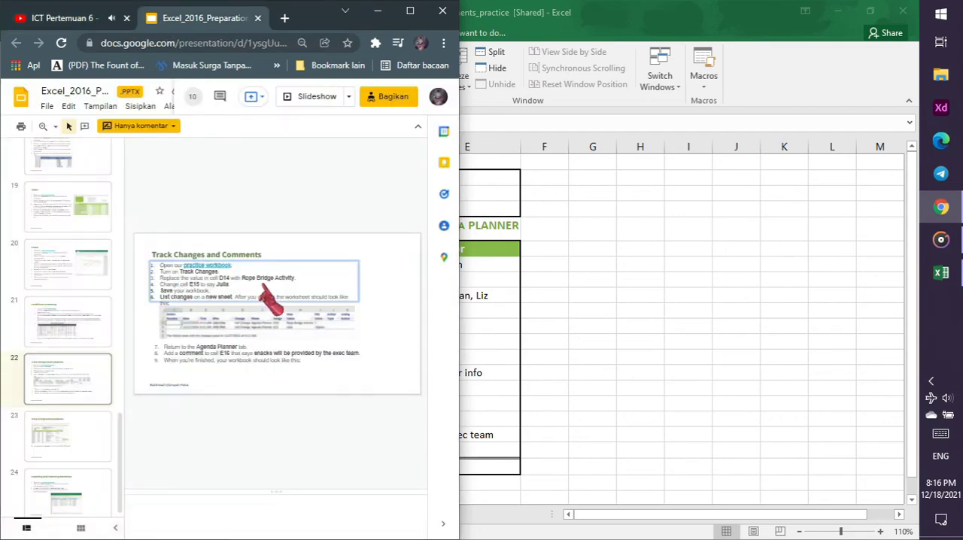
{"action": "left_click", "coordinate": [73, 17]}
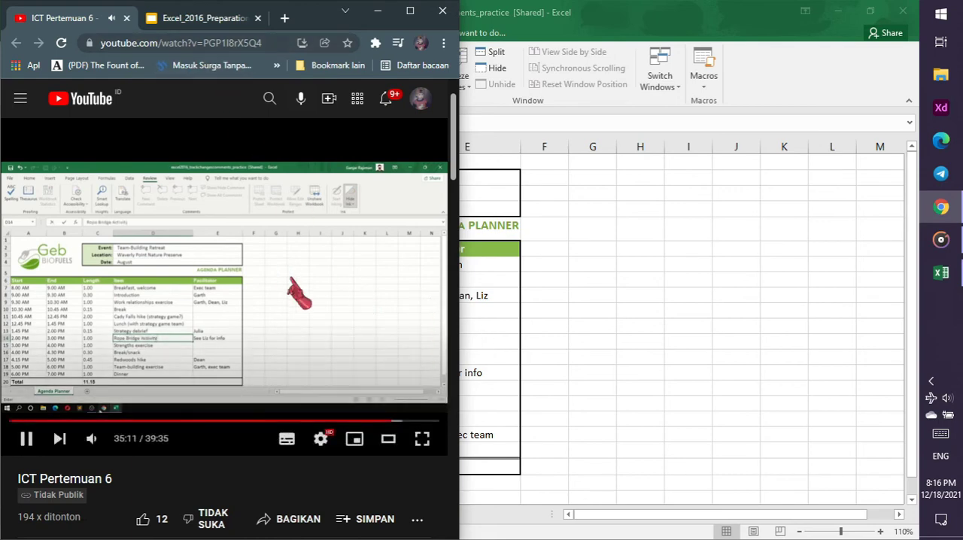
{"action": "left_click", "coordinate": [482, 325]}
Replace the value in cell D14 with "Rope Bridge Active"
{"action": "left_click", "coordinate": [286, 374]}
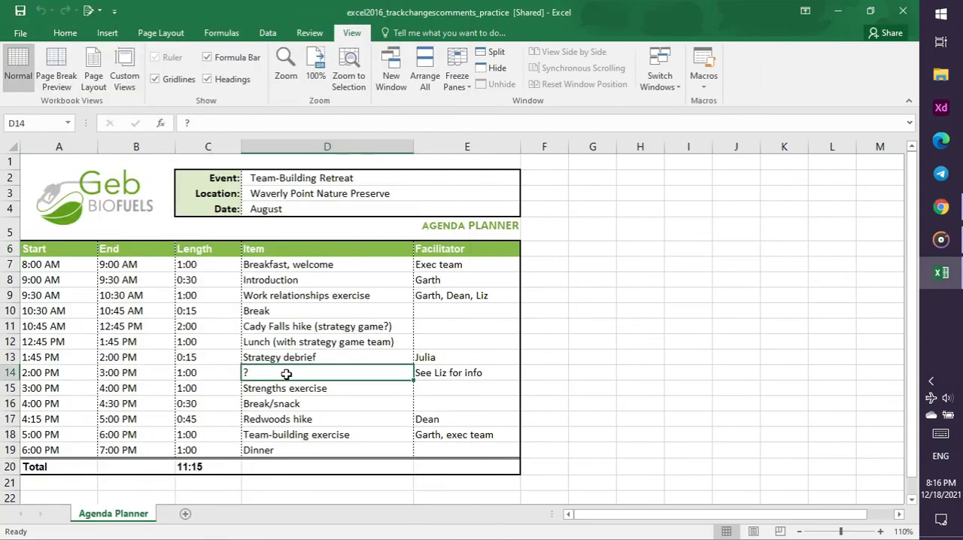
{"action": "key", "text": "BackSpace"}
{"action": "type", "text": "Rop"}
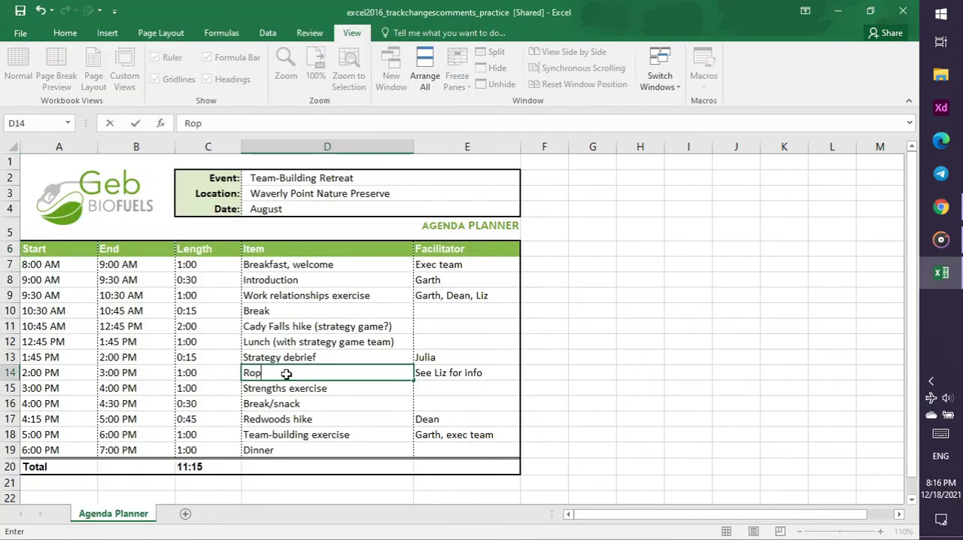
{"action": "type", "text": "e Bridge Active"}
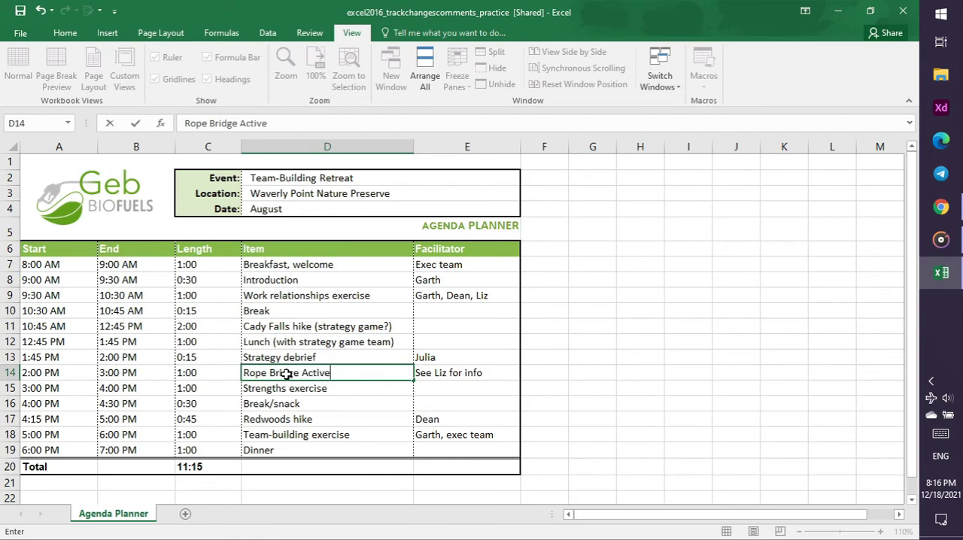
{"action": "key", "text": "Return"}
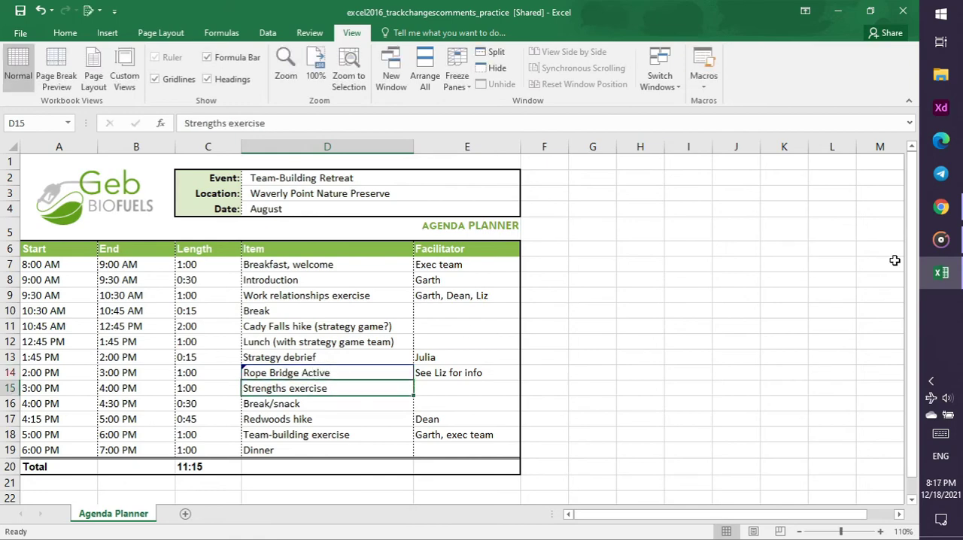
Pause the tutorial video in Chrome, check the practice slide's instructions for cell E15, and return to Excel
{"action": "left_click", "coordinate": [940, 213]}
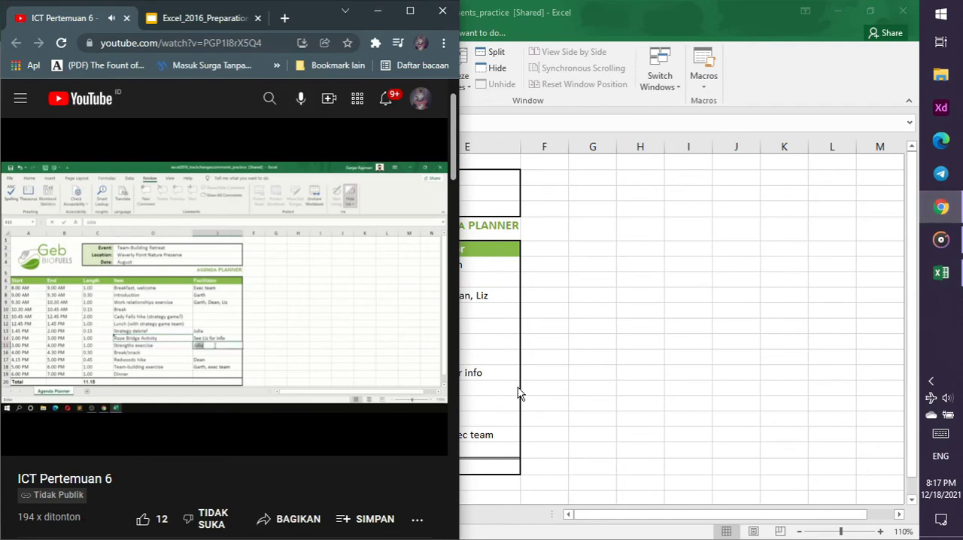
{"action": "left_click", "coordinate": [242, 286]}
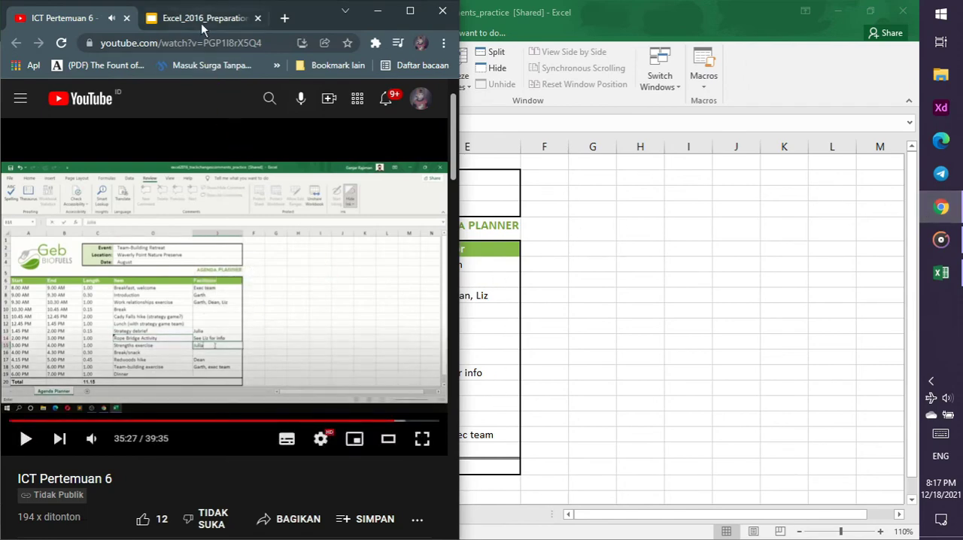
{"action": "left_click", "coordinate": [205, 22]}
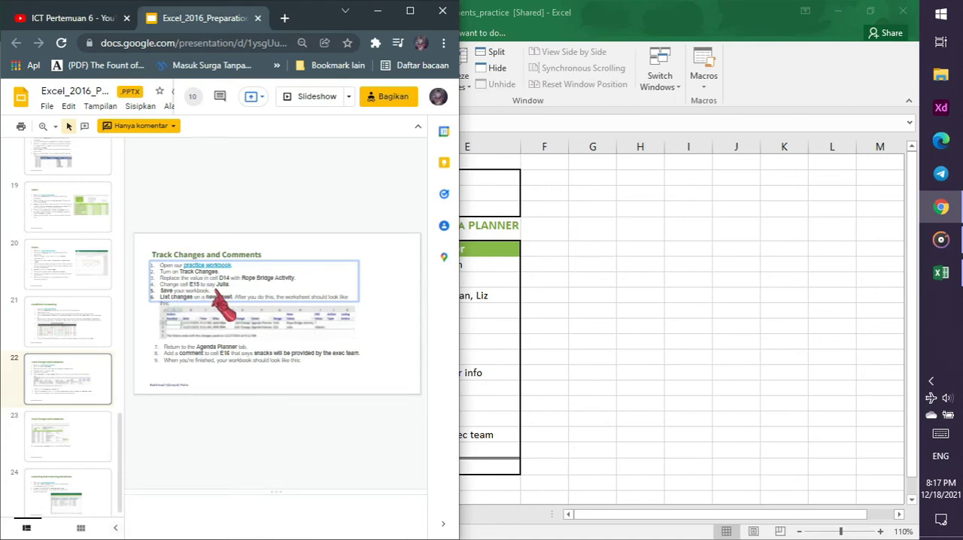
{"action": "left_click", "coordinate": [504, 410]}
Enter the facilitator's name given on the practice slide in cell E15 for the Strengths exercise
{"action": "left_click", "coordinate": [484, 413]}
{"action": "left_click", "coordinate": [470, 403]}
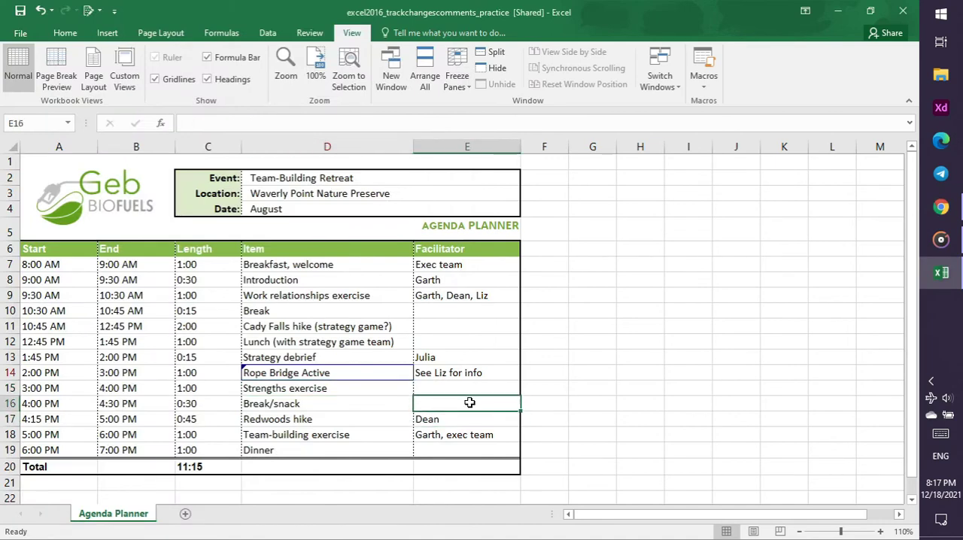
{"action": "left_click", "coordinate": [467, 388]}
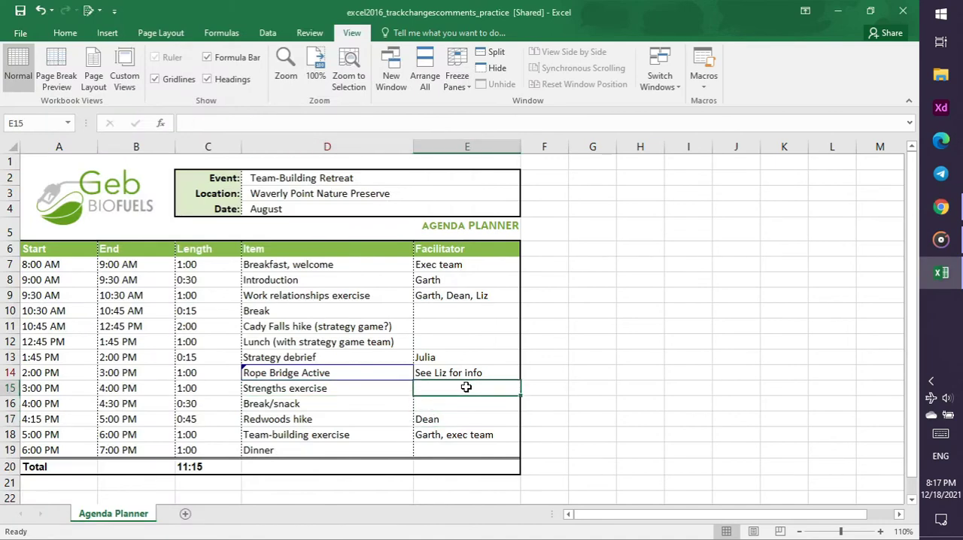
{"action": "type", "text": "Julia"}
{"action": "key", "text": "Return"}
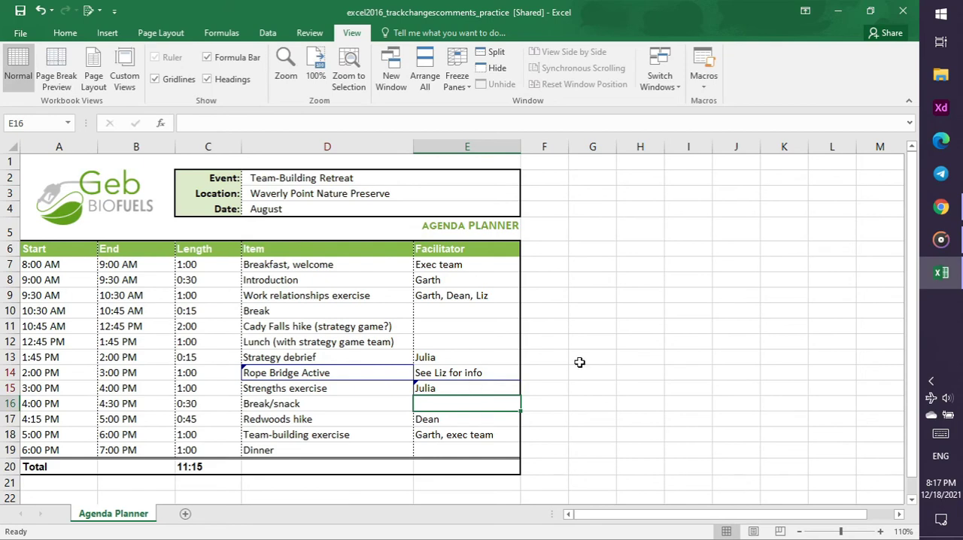
Switch to Chrome and resume the ICT Pertemuan 6 tutorial video after the cell E15 edit
{"action": "left_click", "coordinate": [941, 207]}
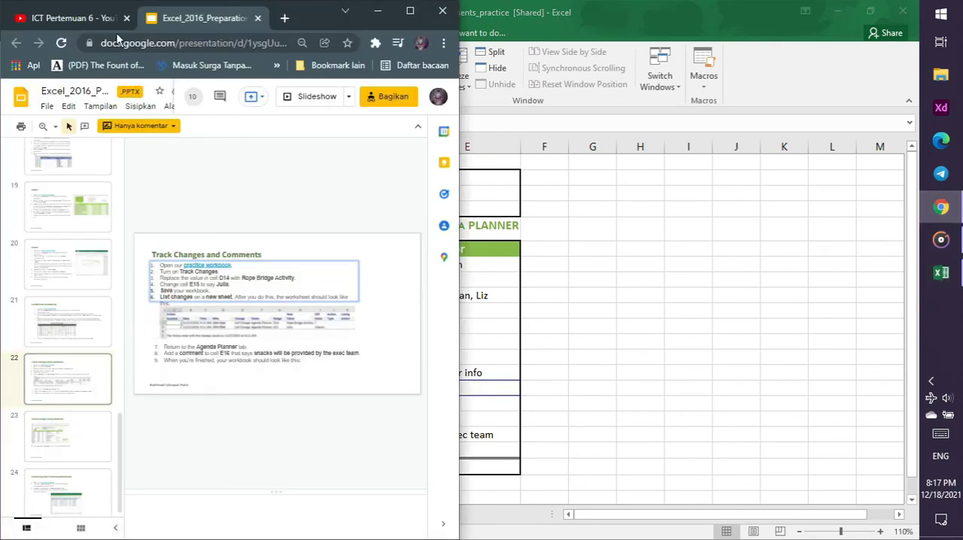
{"action": "left_click", "coordinate": [98, 17]}
{"action": "left_click", "coordinate": [257, 323]}
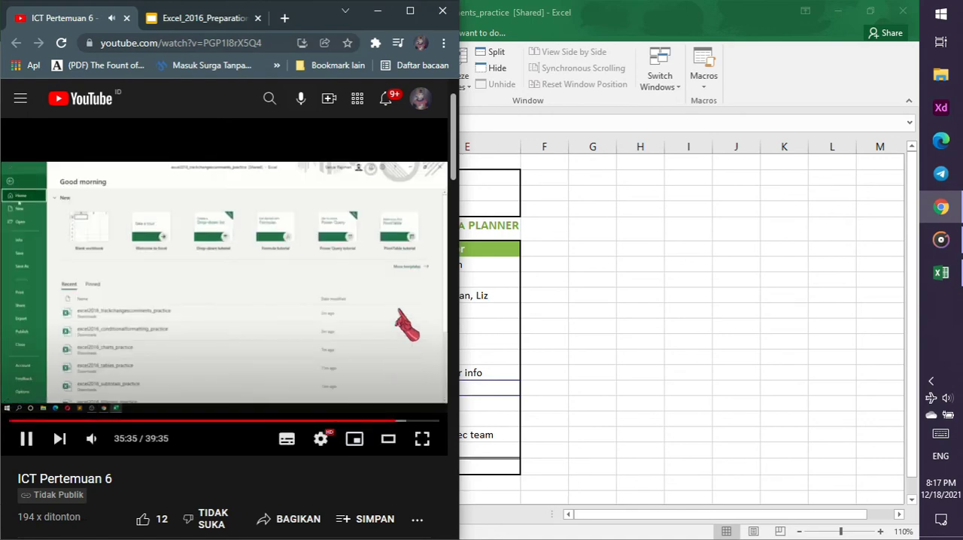
Switch to Excel and save the excel2016_trackchangescomments_practice workbook
{"action": "left_click", "coordinate": [562, 5]}
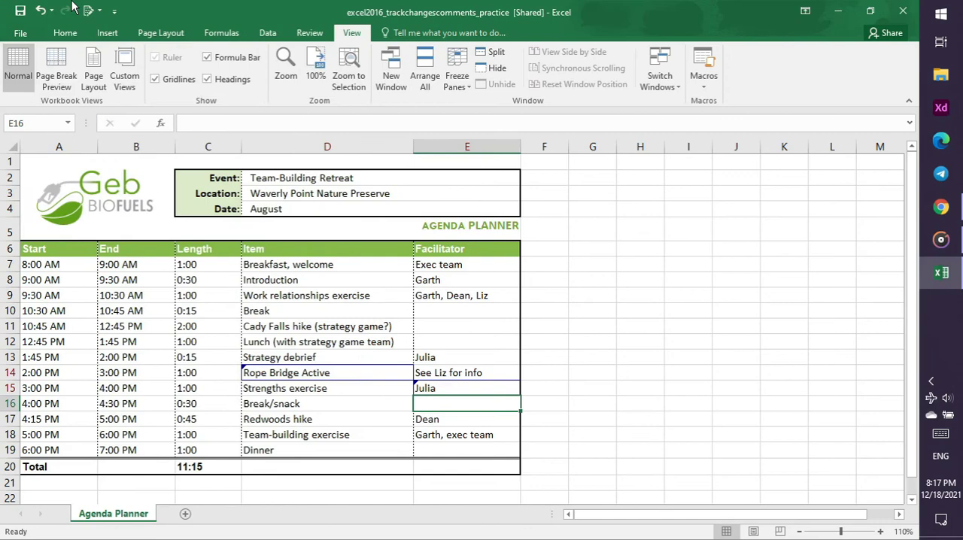
{"action": "left_click", "coordinate": [20, 33]}
{"action": "left_click", "coordinate": [42, 147]}
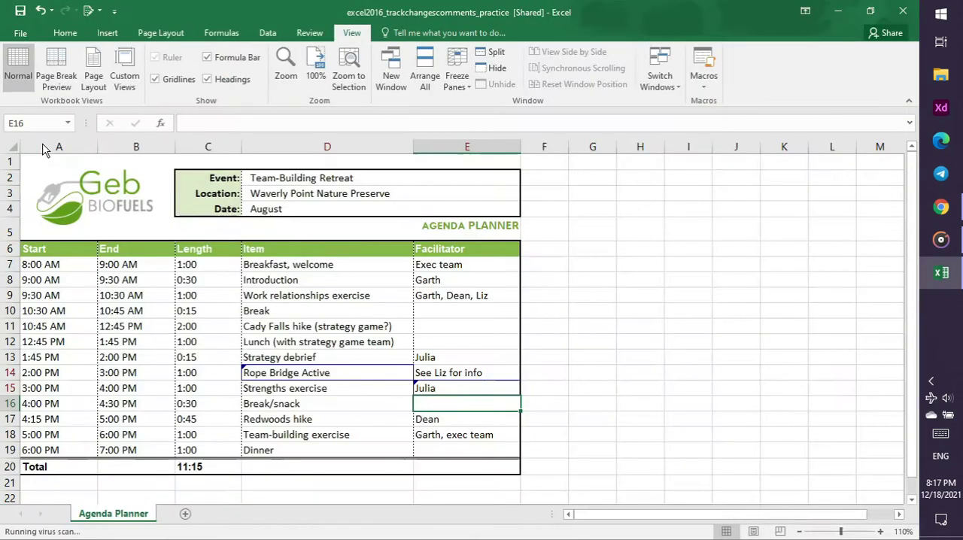
Switch to Chrome and check the tutorial video and the Track Changes and Comments slide for the instructions that follow saving
{"action": "left_click", "coordinate": [940, 207]}
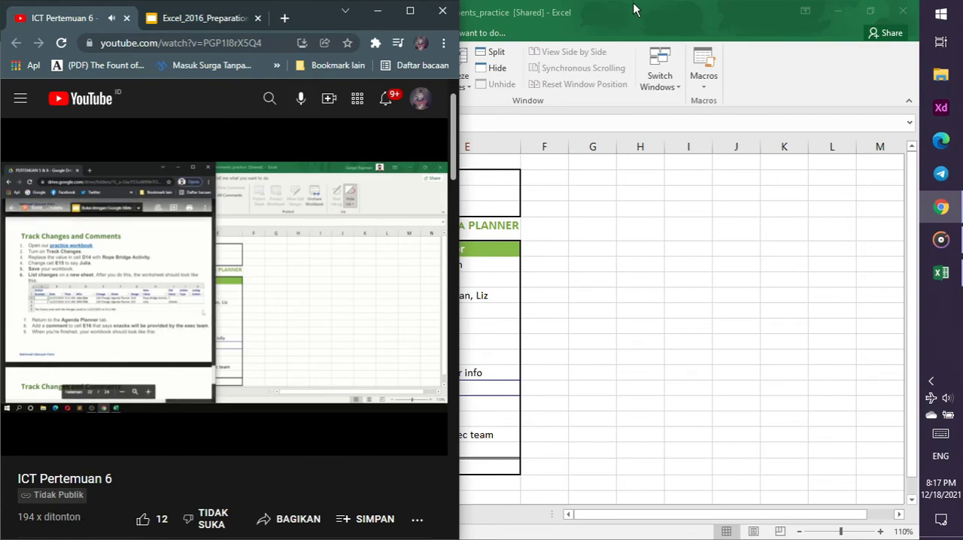
{"action": "key", "text": "alt+Tab"}
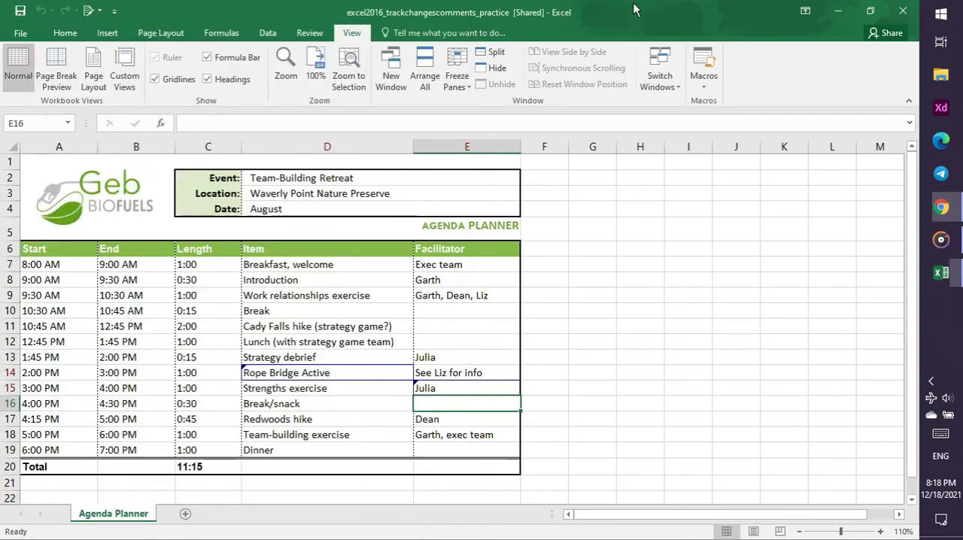
{"action": "left_click", "coordinate": [941, 208]}
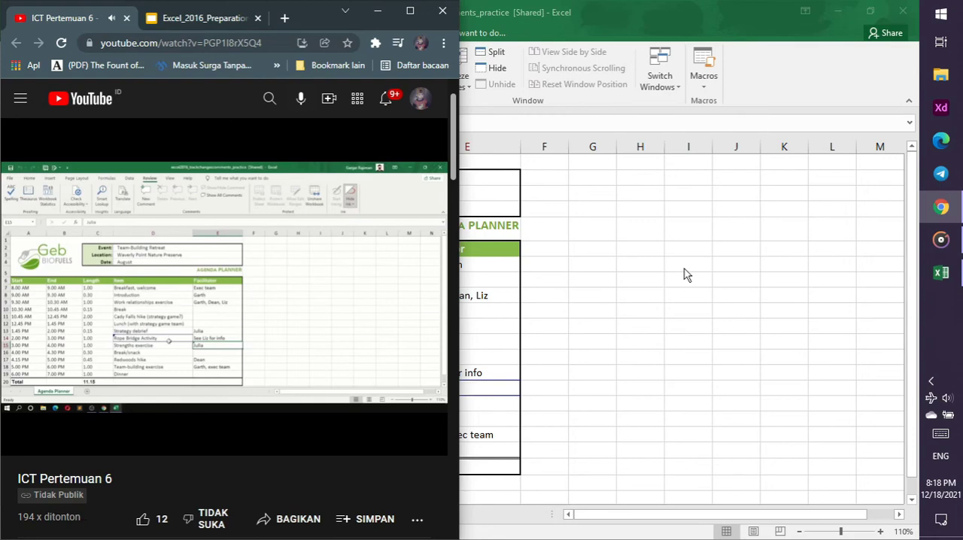
{"action": "left_click", "coordinate": [200, 25]}
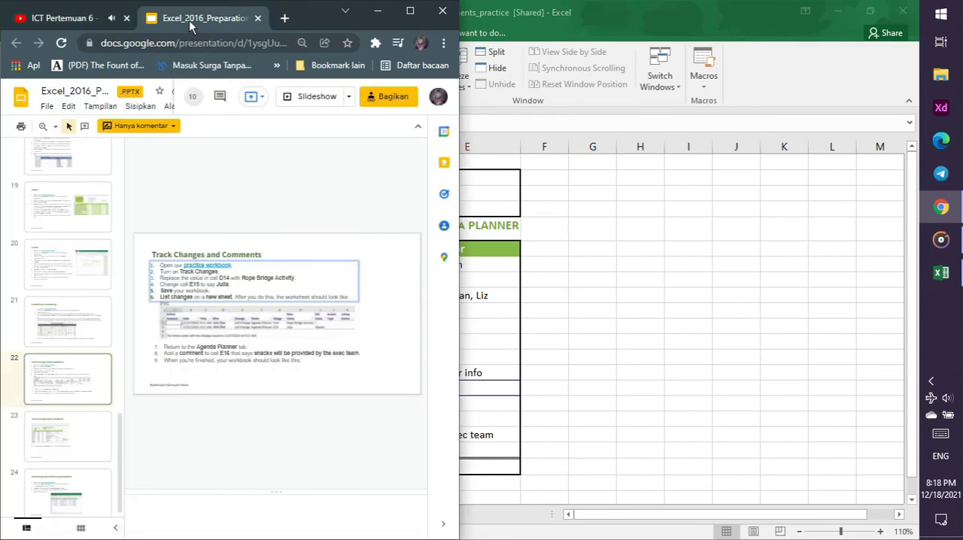
{"action": "left_click", "coordinate": [80, 22]}
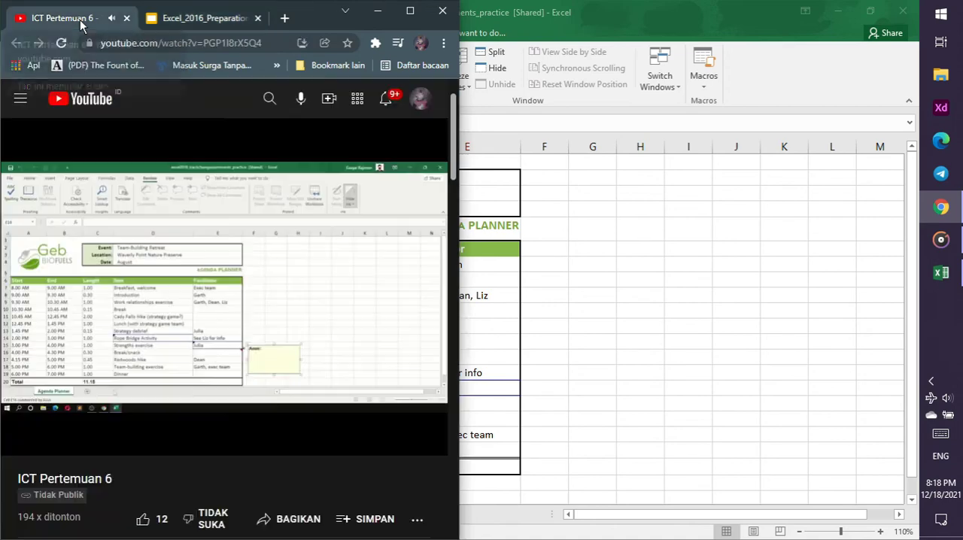
Return to Excel and enter "Snack will be provided by the exact team" in cell E16, consulting the practice slide for the wording
{"action": "left_click", "coordinate": [503, 403]}
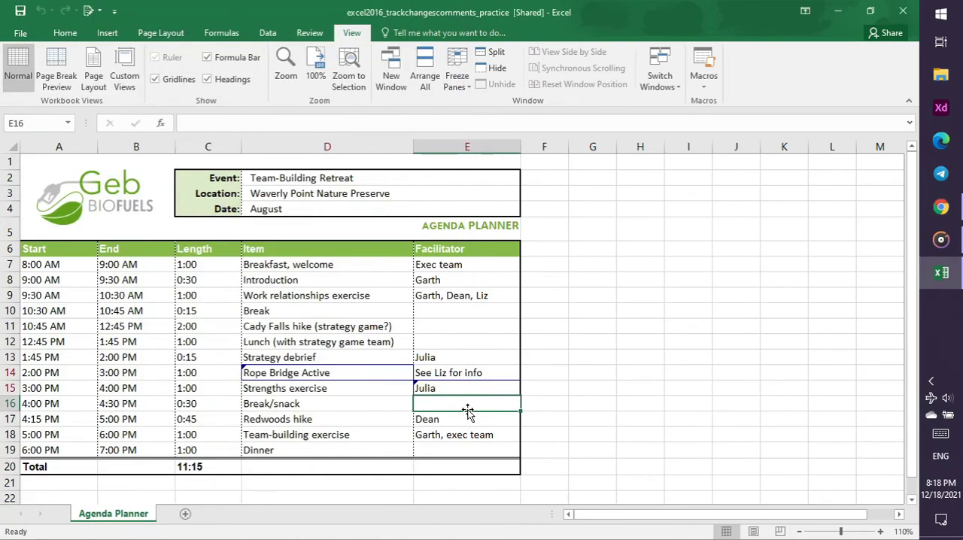
{"action": "left_click", "coordinate": [465, 390]}
{"action": "left_click", "coordinate": [462, 405]}
{"action": "type", "text": "See Liz for info"}
{"action": "type", "text": "Snack will be"}
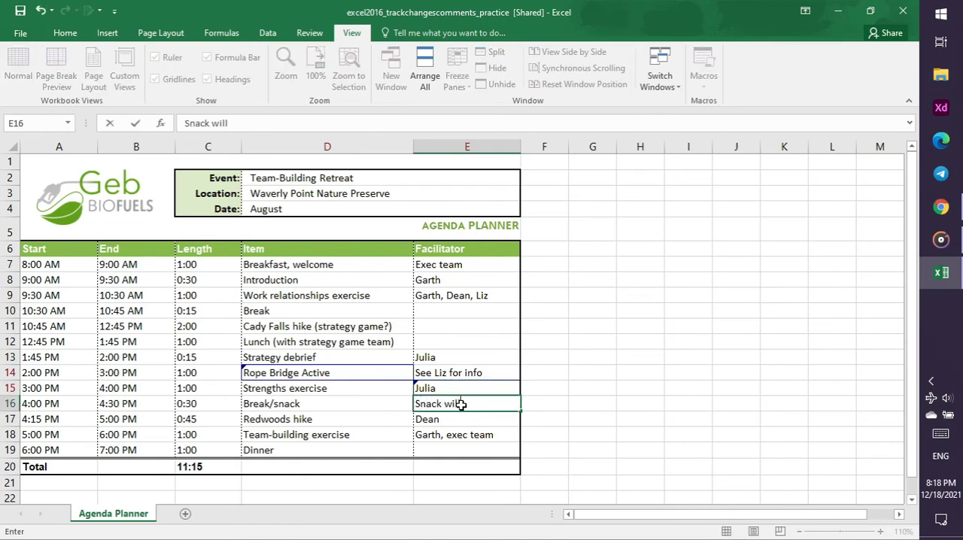
{"action": "left_click", "coordinate": [941, 207]}
{"action": "left_click", "coordinate": [188, 18]}
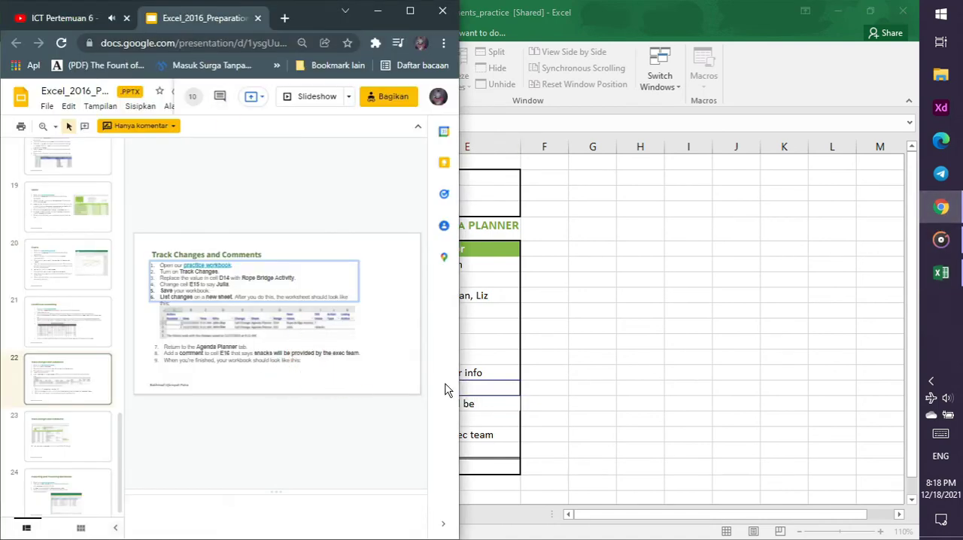
{"action": "key", "text": "alt+Tab"}
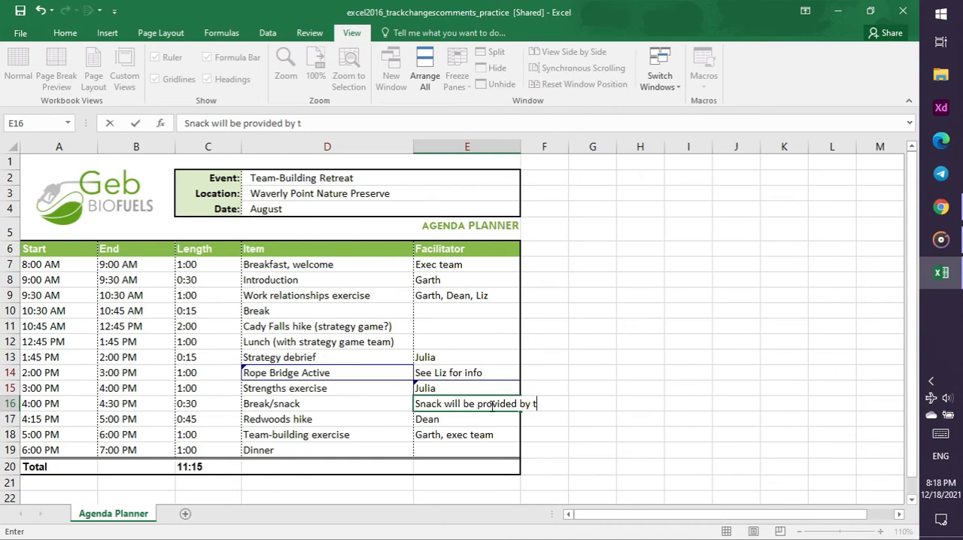
{"action": "left_click", "coordinate": [958, 201]}
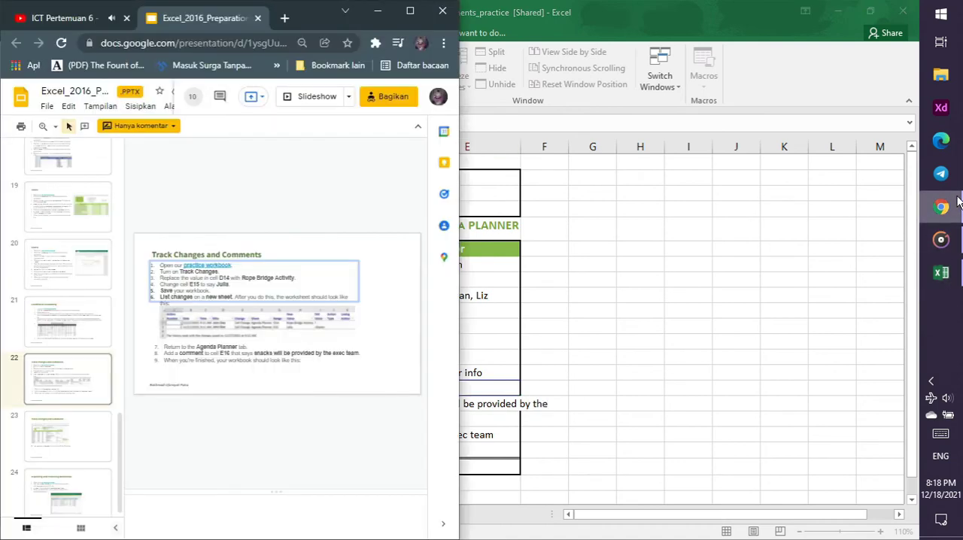
{"action": "left_click", "coordinate": [528, 405]}
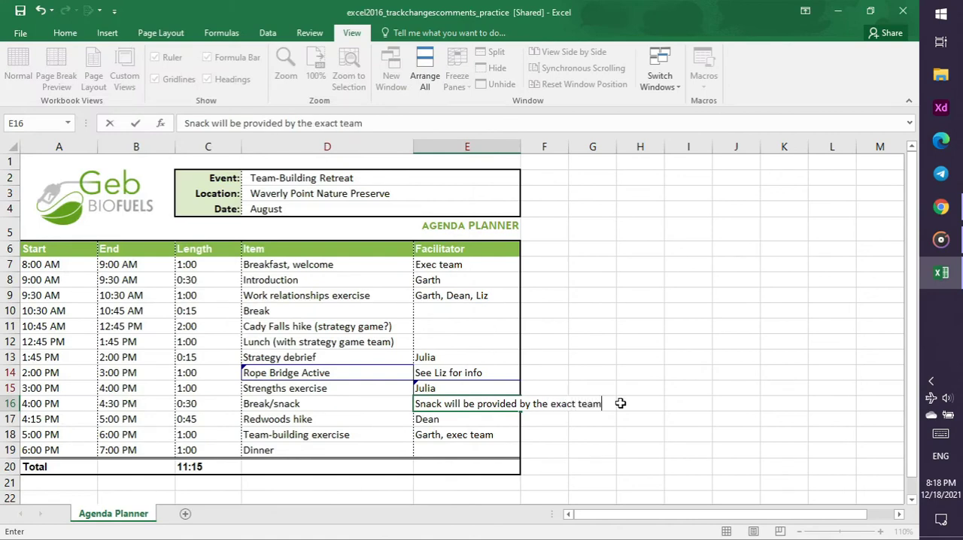
{"action": "left_click", "coordinate": [849, 309]}
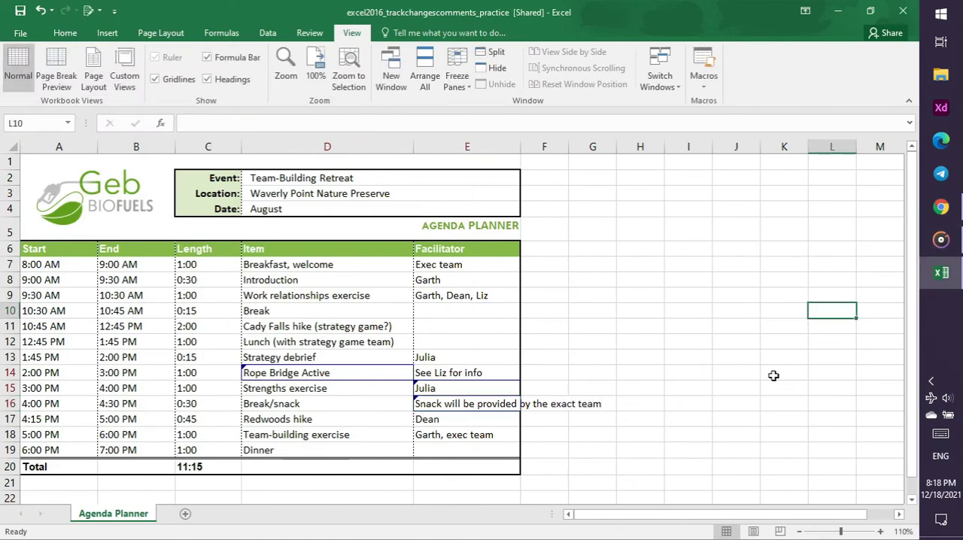
{"action": "left_click", "coordinate": [611, 415]}
Switch to Chrome and follow the tutorial video's part on accepting all changes, comparing it with cell E16 in Excel
{"action": "left_click", "coordinate": [941, 207]}
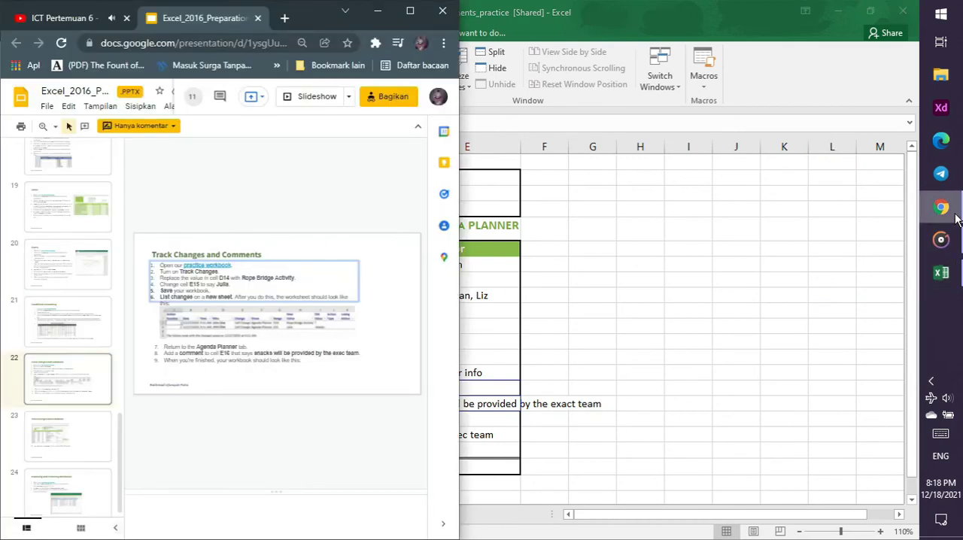
{"action": "left_click", "coordinate": [54, 19]}
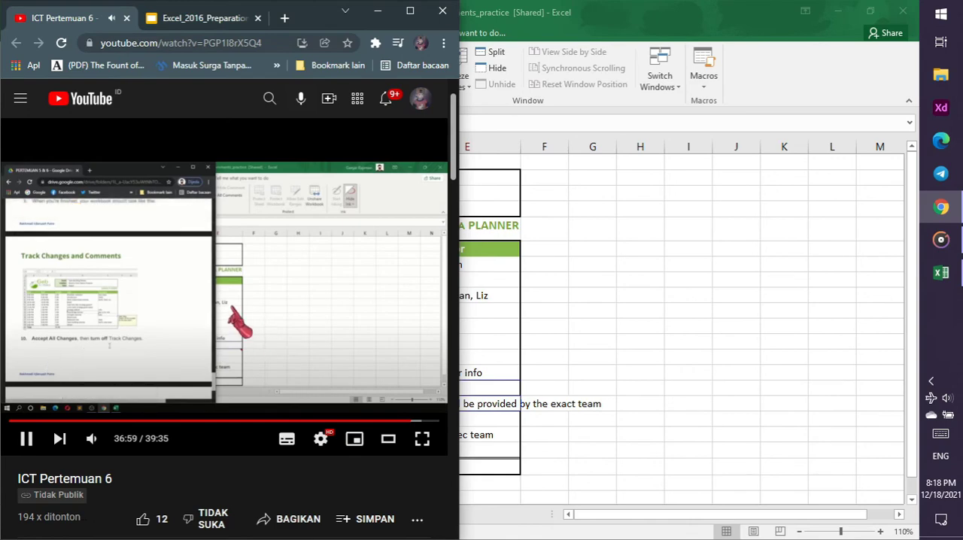
{"action": "left_click", "coordinate": [651, 306]}
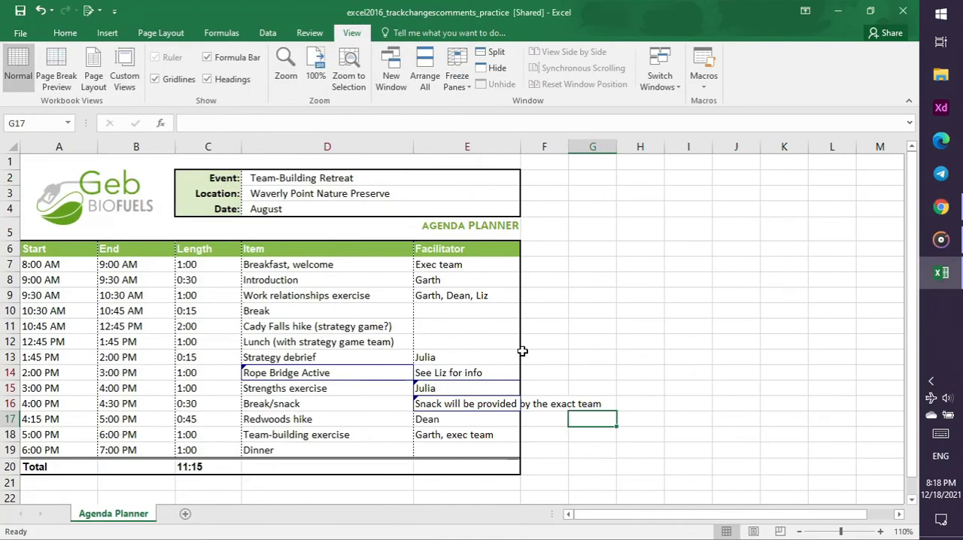
{"action": "left_click", "coordinate": [513, 402]}
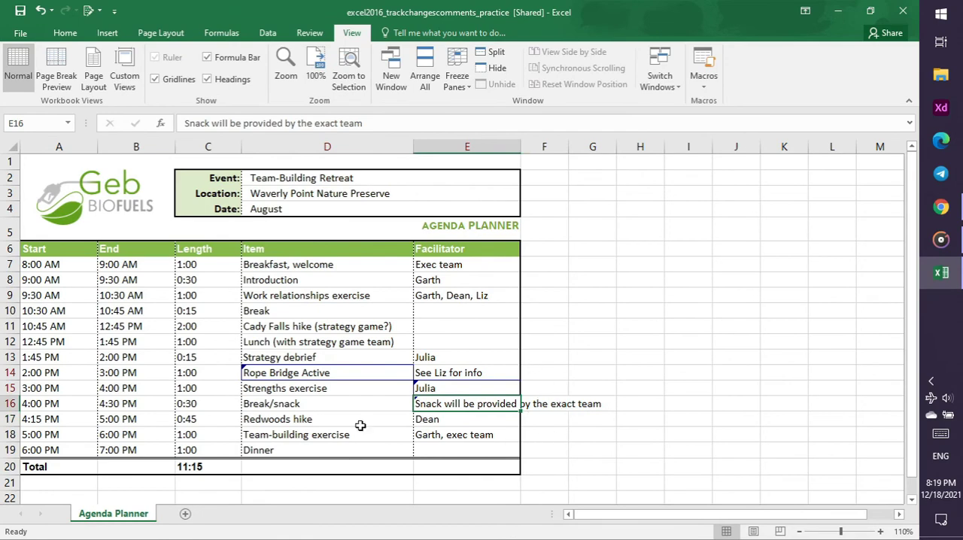
{"action": "left_click", "coordinate": [941, 207]}
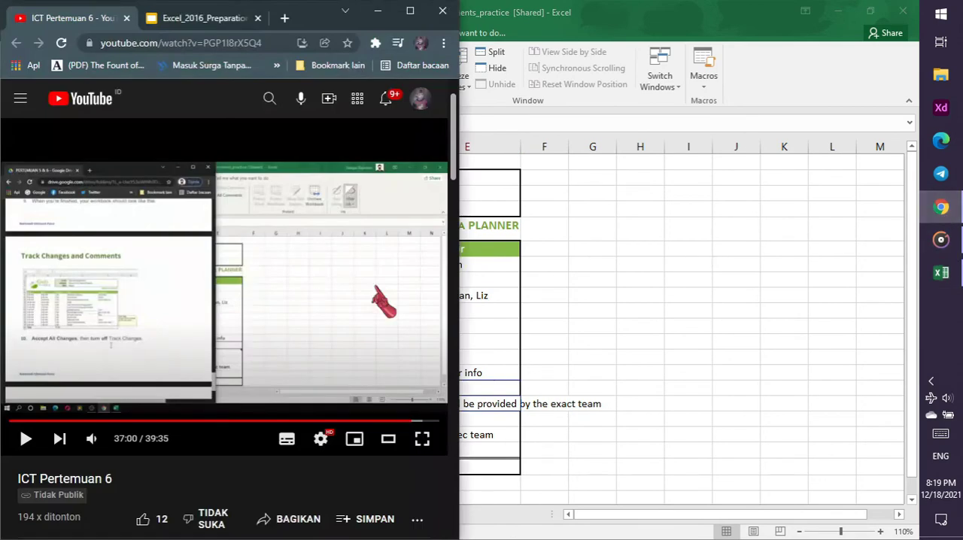
{"action": "left_click", "coordinate": [291, 280]}
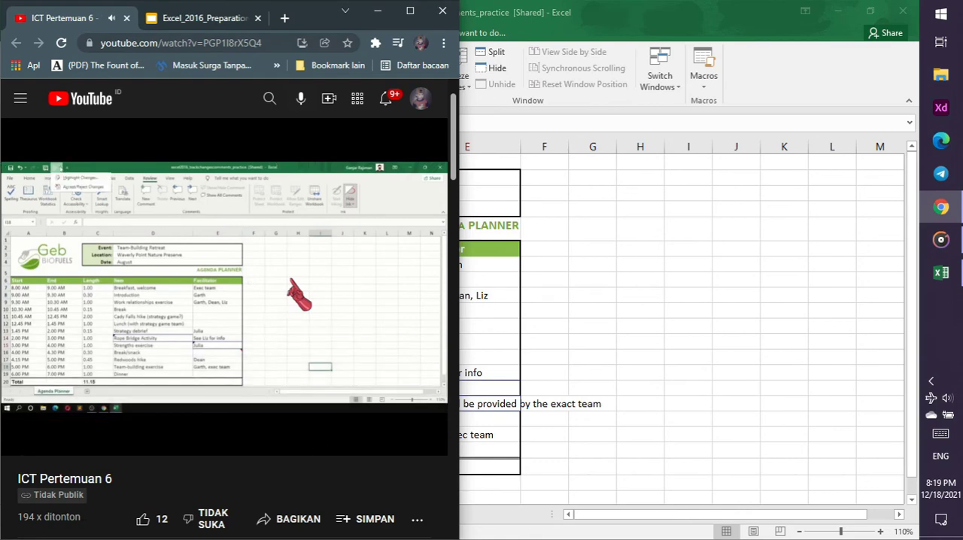
Return to Excel and accept the not-yet-reviewed tracked changes in cells D14, E15 and E16, allowing the workbook to be saved
{"action": "left_click", "coordinate": [519, 9]}
{"action": "left_click", "coordinate": [90, 10]}
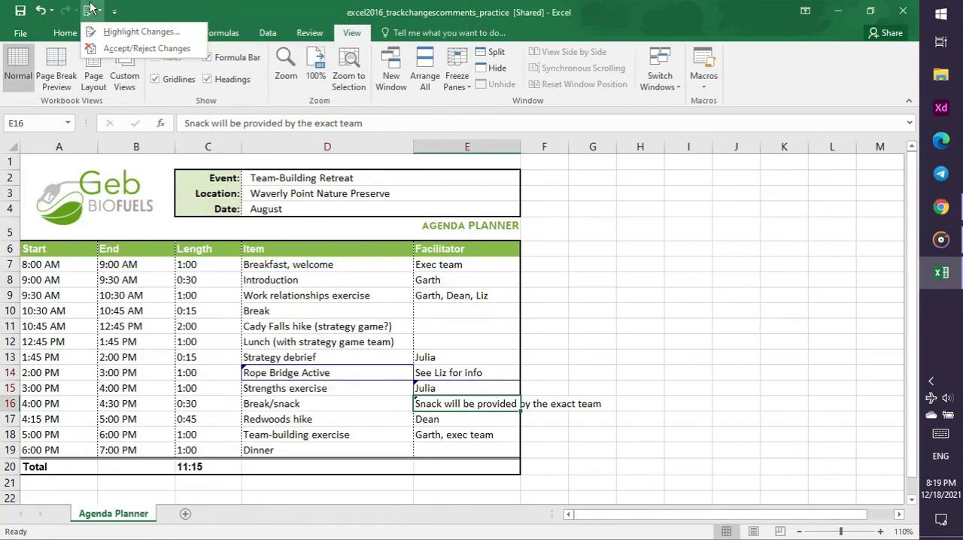
{"action": "left_click", "coordinate": [130, 51]}
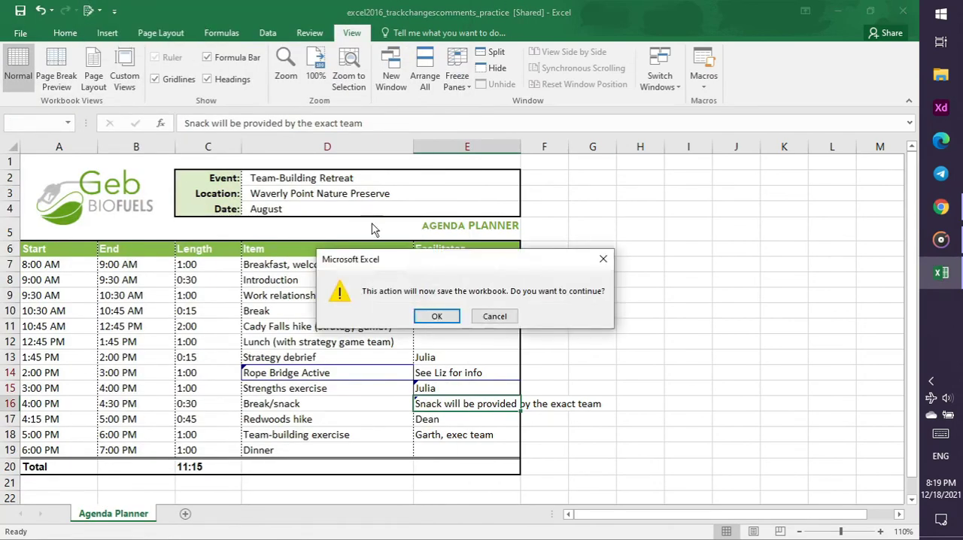
{"action": "left_click", "coordinate": [438, 319]}
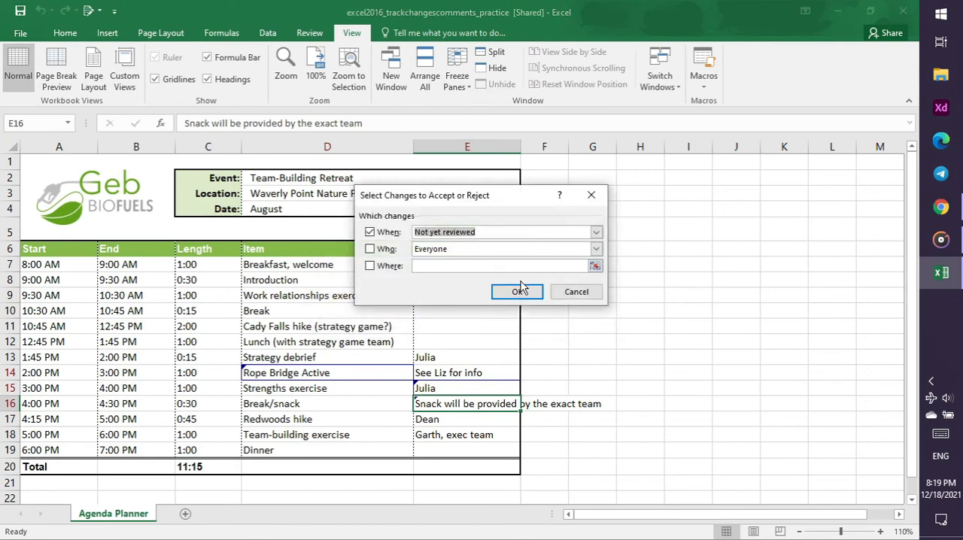
{"action": "left_click", "coordinate": [517, 292]}
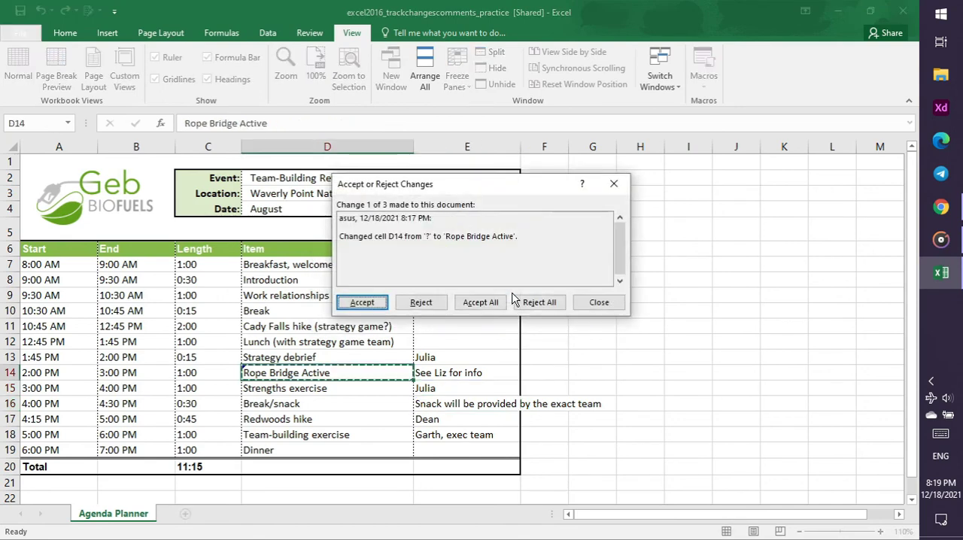
{"action": "left_click", "coordinate": [363, 303]}
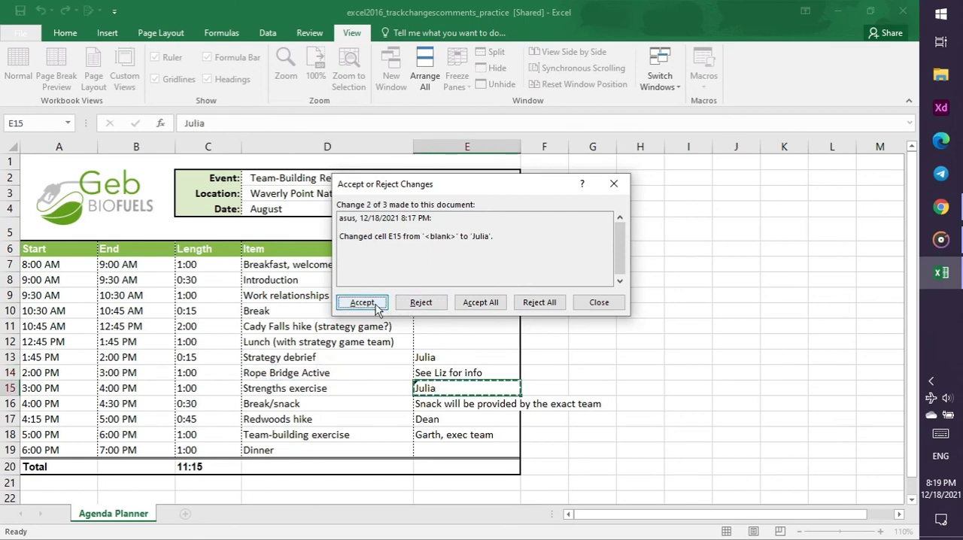
{"action": "left_click", "coordinate": [377, 307]}
{"action": "left_click", "coordinate": [377, 307]}
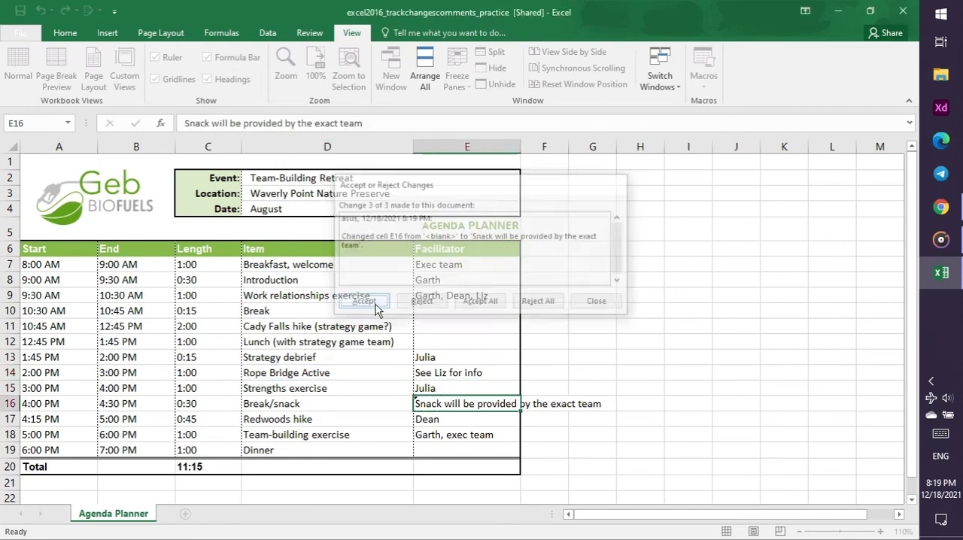
{"action": "left_click", "coordinate": [655, 386]}
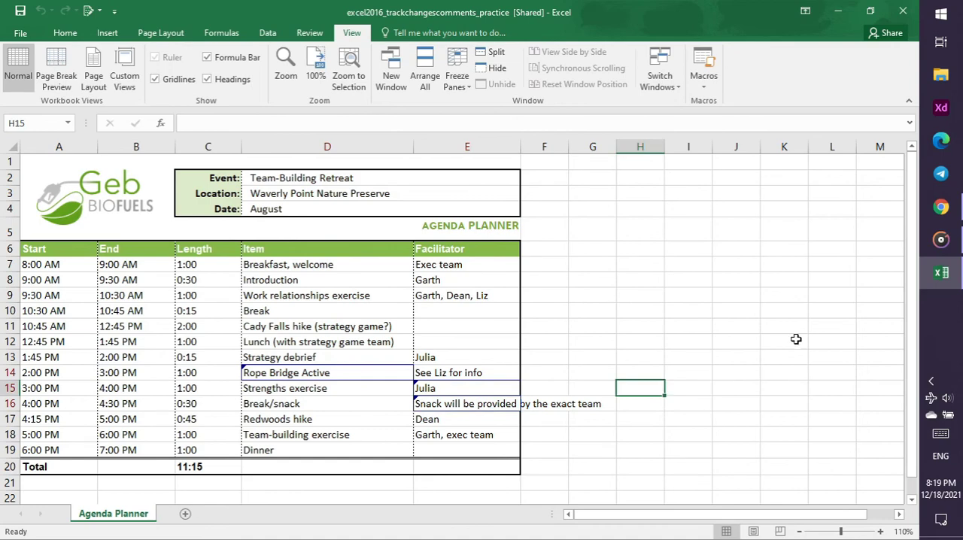
Switch to Chrome, check the practice slide, and replay the tutorial video from the part on accepting changes and turning off Track Changes
{"action": "left_click", "coordinate": [942, 208]}
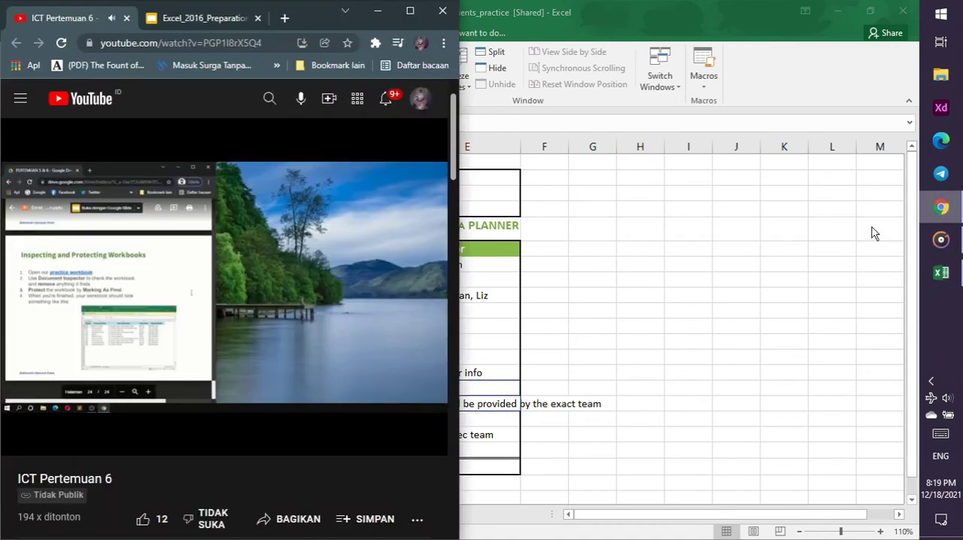
{"action": "left_click", "coordinate": [179, 21]}
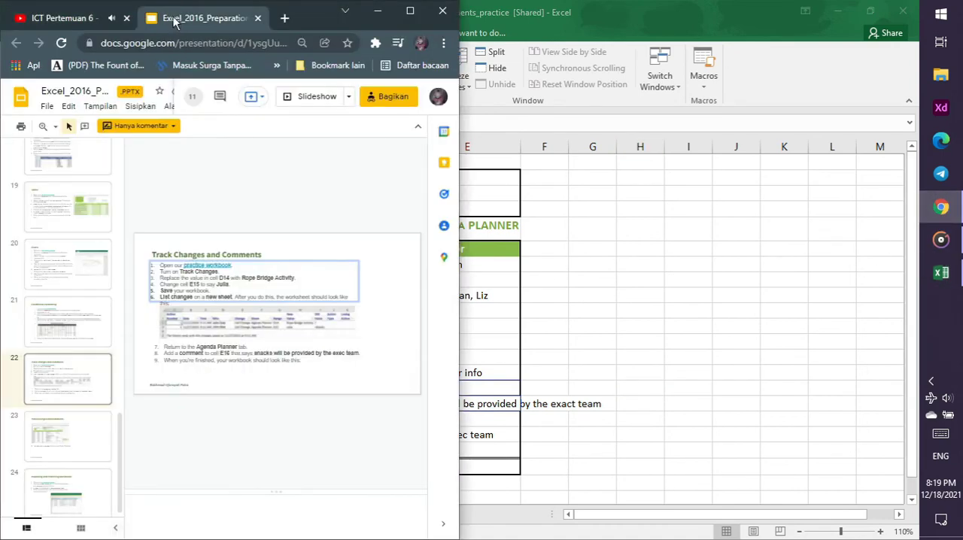
{"action": "left_click", "coordinate": [90, 18]}
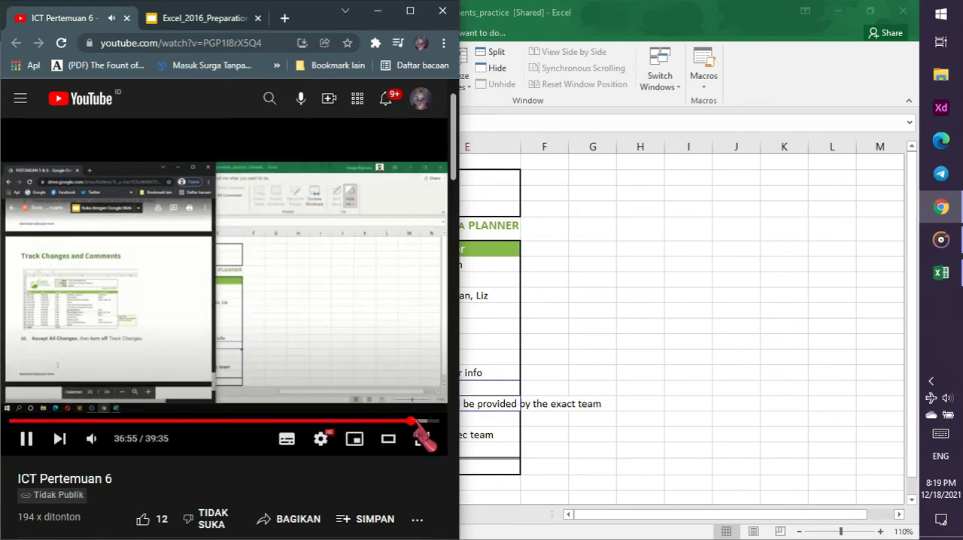
{"action": "left_click", "coordinate": [414, 421]}
{"action": "left_click", "coordinate": [421, 423]}
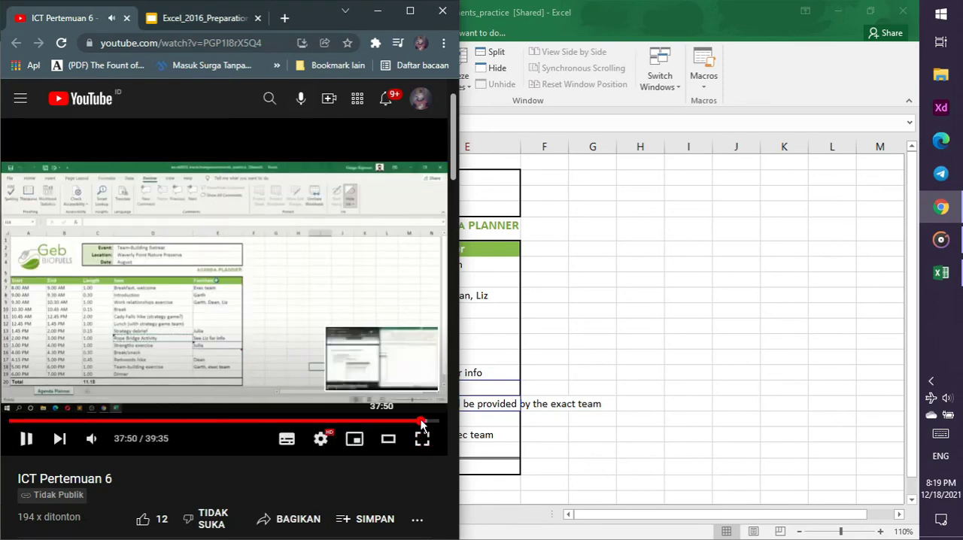
{"action": "left_click", "coordinate": [425, 423]}
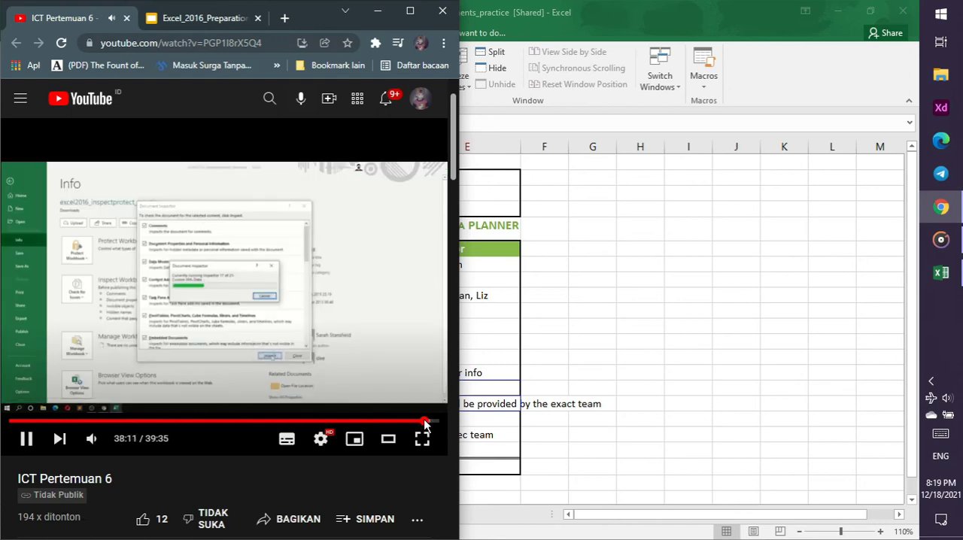
{"action": "left_click_drag", "start_coordinate": [419, 425], "coordinate": [411, 424]}
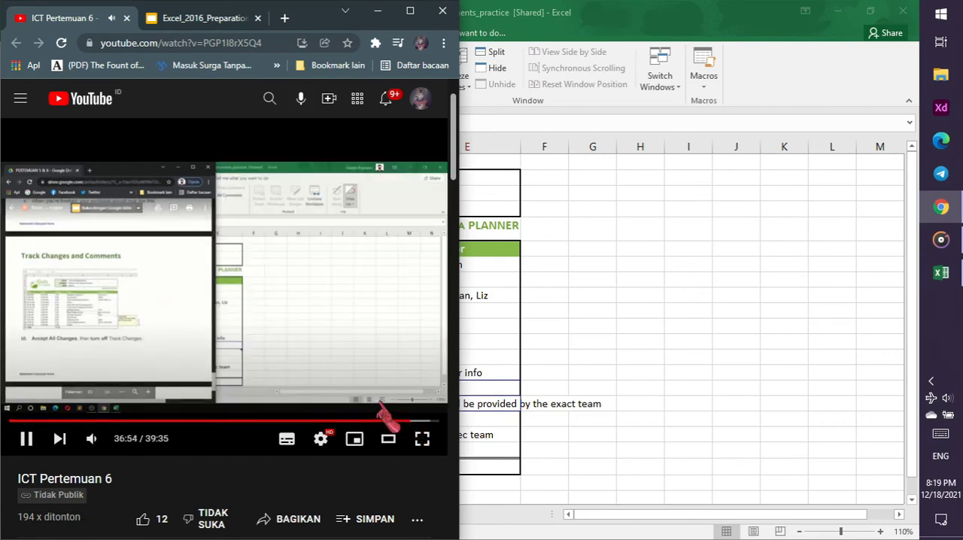
Return to Excel and inspect the tracked cells E16 and D14 on the Agenda Planner sheet
{"action": "left_click", "coordinate": [623, 386]}
{"action": "left_click", "coordinate": [553, 430]}
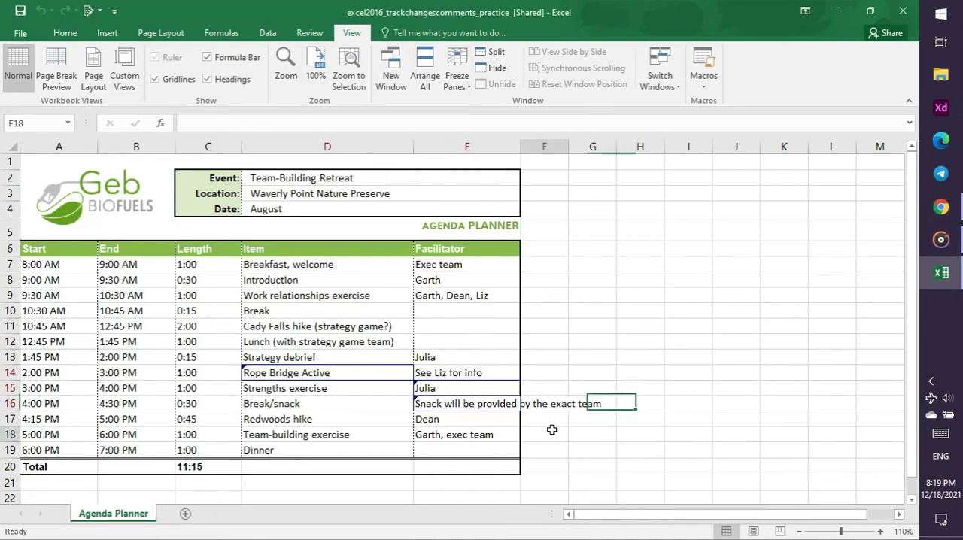
{"action": "left_click", "coordinate": [454, 416]}
{"action": "left_click", "coordinate": [444, 399]}
{"action": "left_click", "coordinate": [339, 374]}
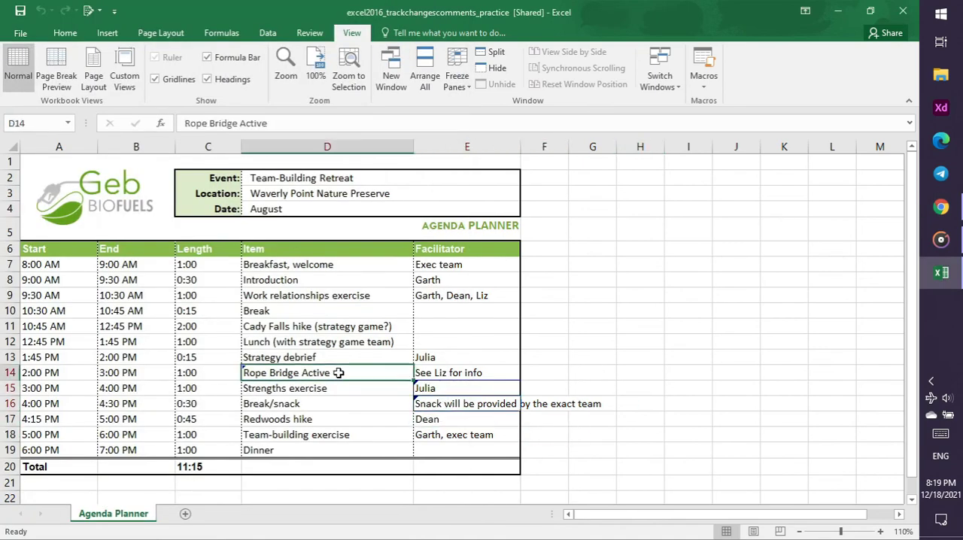
Check the workbook for any not-yet-reviewed tracked changes to accept or reject, then look over the Agenda Planner sheet
{"action": "left_click", "coordinate": [88, 10]}
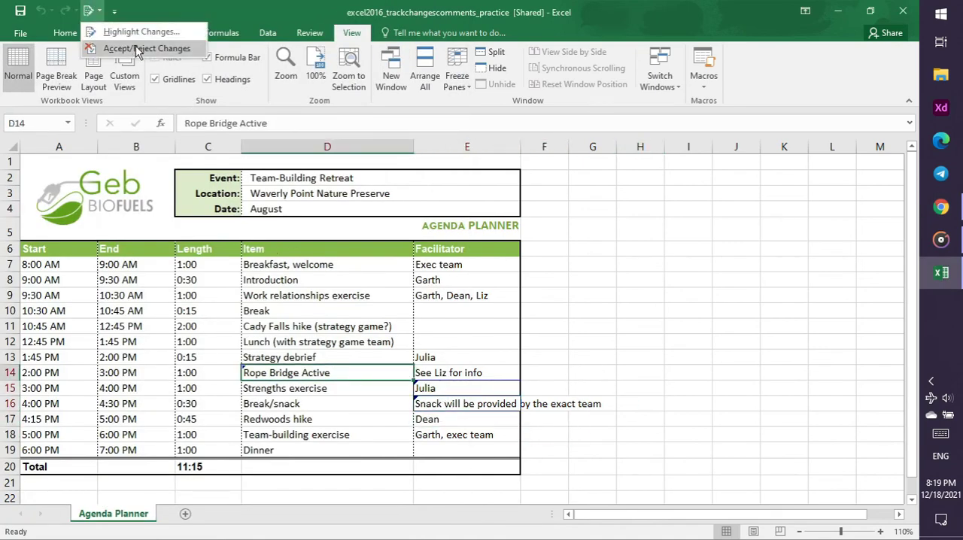
{"action": "left_click", "coordinate": [143, 48]}
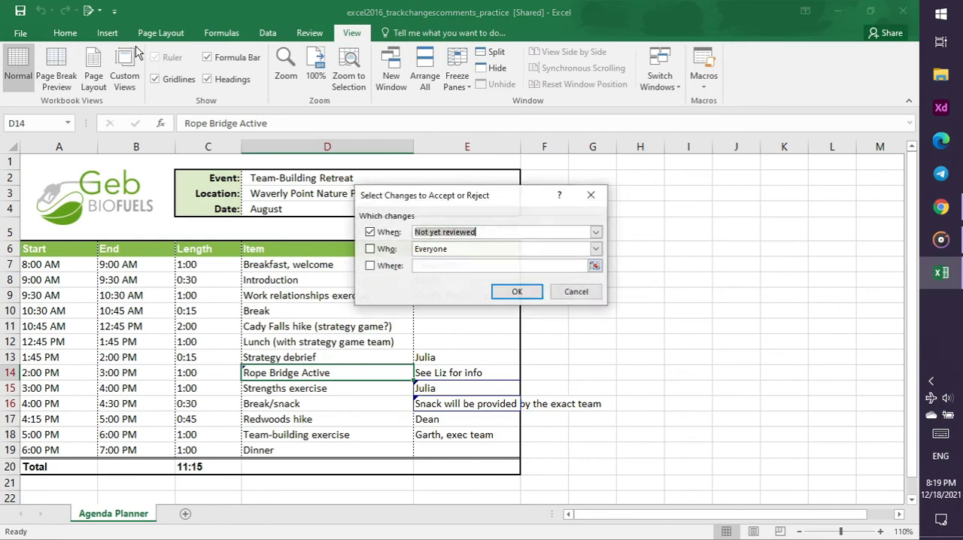
{"action": "left_click", "coordinate": [596, 232]}
{"action": "left_click", "coordinate": [596, 233]}
{"action": "left_click", "coordinate": [596, 249]}
{"action": "left_click", "coordinate": [596, 249]}
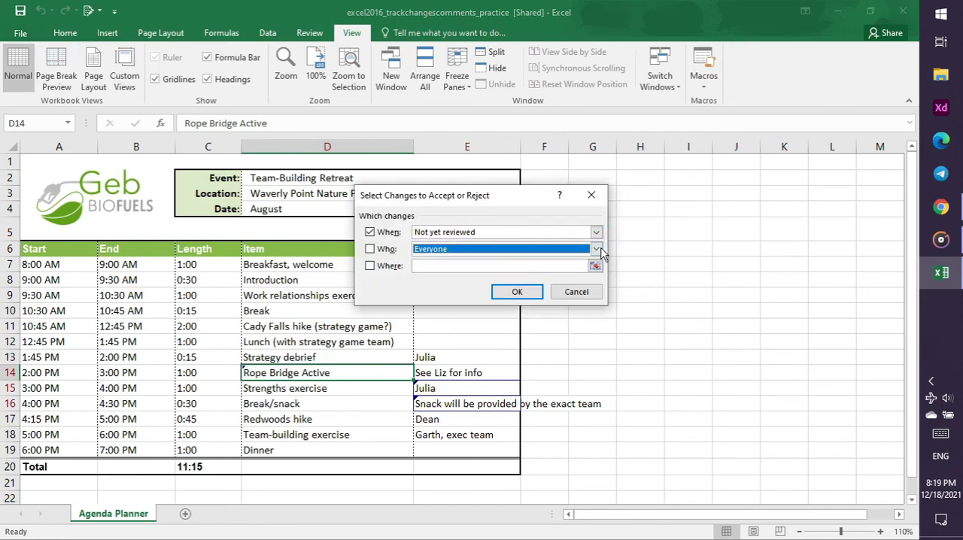
{"action": "left_click", "coordinate": [534, 296]}
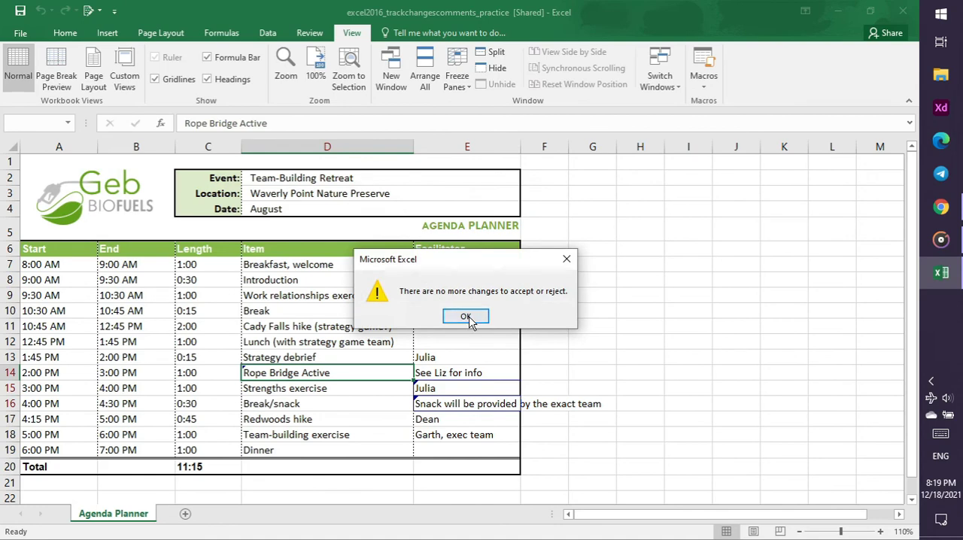
{"action": "left_click", "coordinate": [466, 317]}
{"action": "left_click", "coordinate": [645, 324]}
{"action": "left_click", "coordinate": [677, 437]}
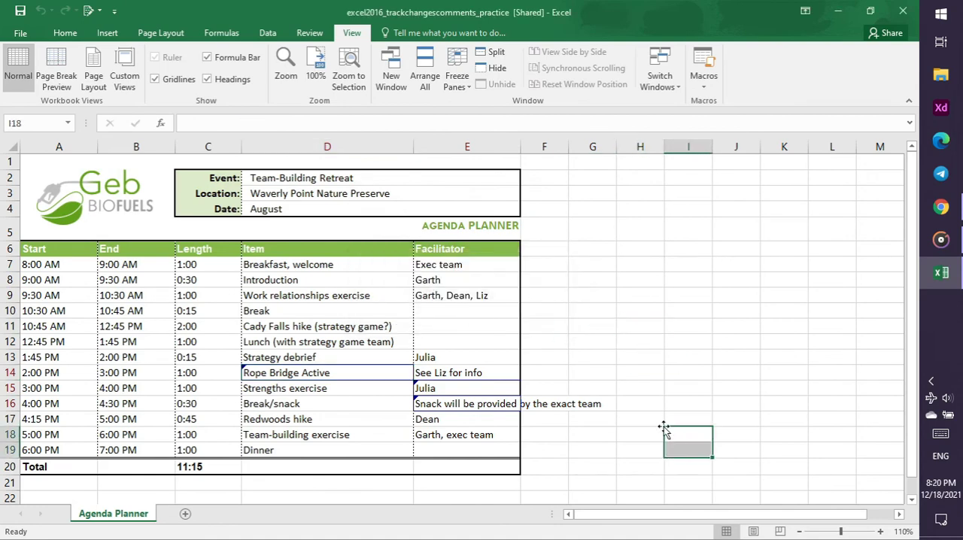
{"action": "scroll", "coordinate": [563, 299], "scroll_direction": "down", "scroll_amount": 11}
{"action": "scroll", "coordinate": [563, 299], "scroll_direction": "up", "scroll_amount": 6}
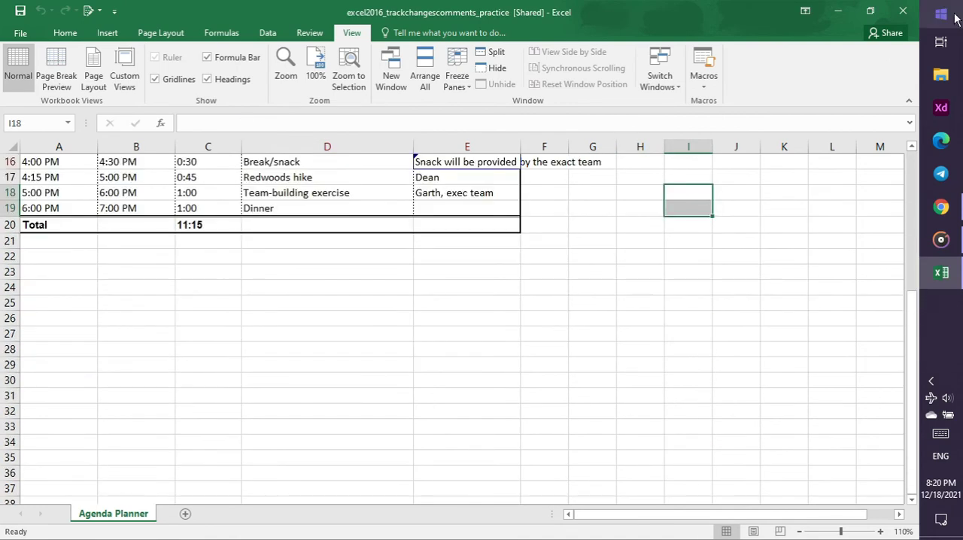
Switch to Chrome, compare the Track Changes and Comments slide with cell E16 in Excel, and pause the tutorial video
{"action": "left_click", "coordinate": [958, 210]}
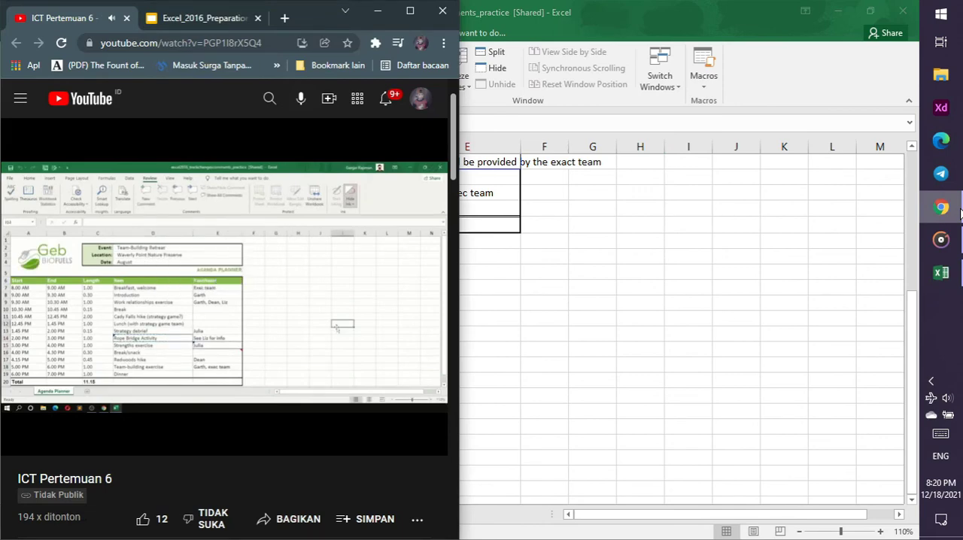
{"action": "left_click", "coordinate": [180, 26]}
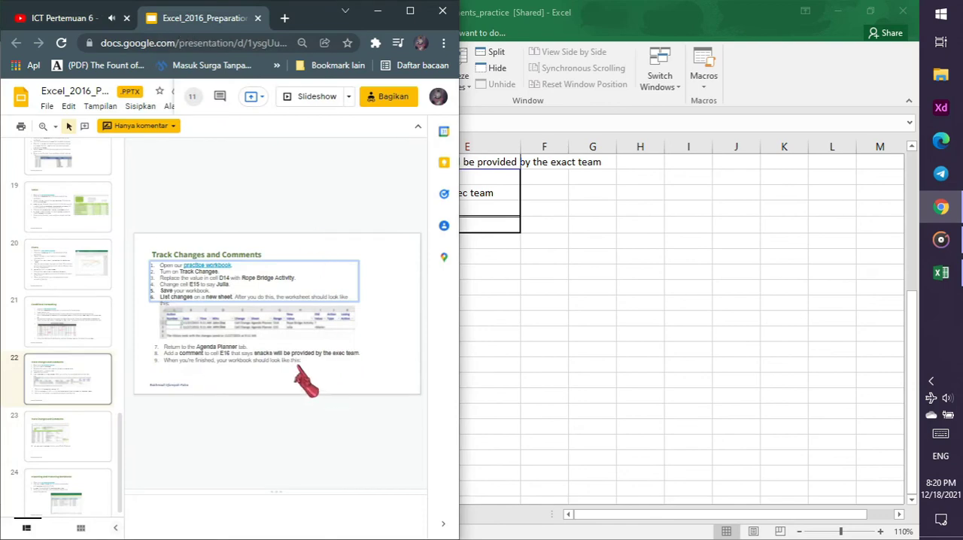
{"action": "left_click", "coordinate": [494, 245]}
{"action": "left_click", "coordinate": [482, 162]}
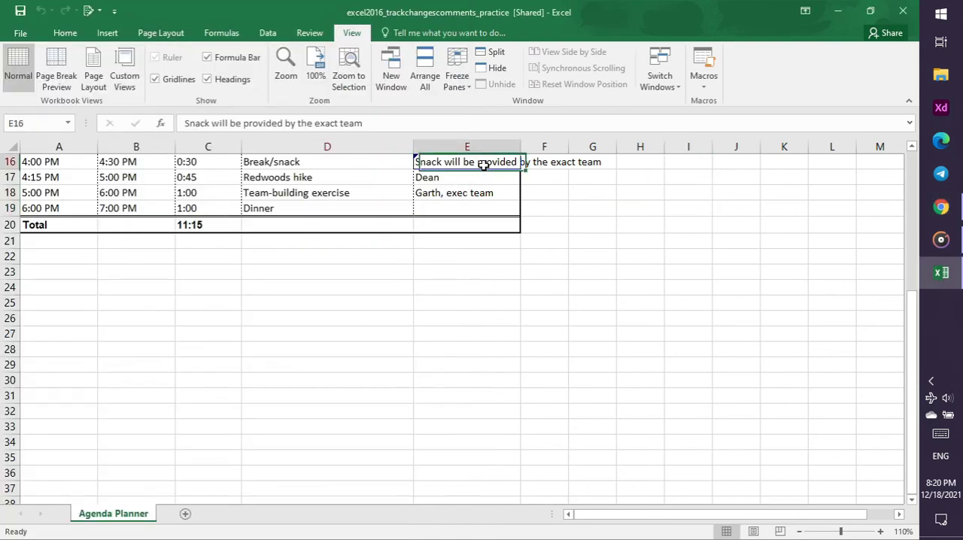
{"action": "mouse_move", "coordinate": [482, 164]}
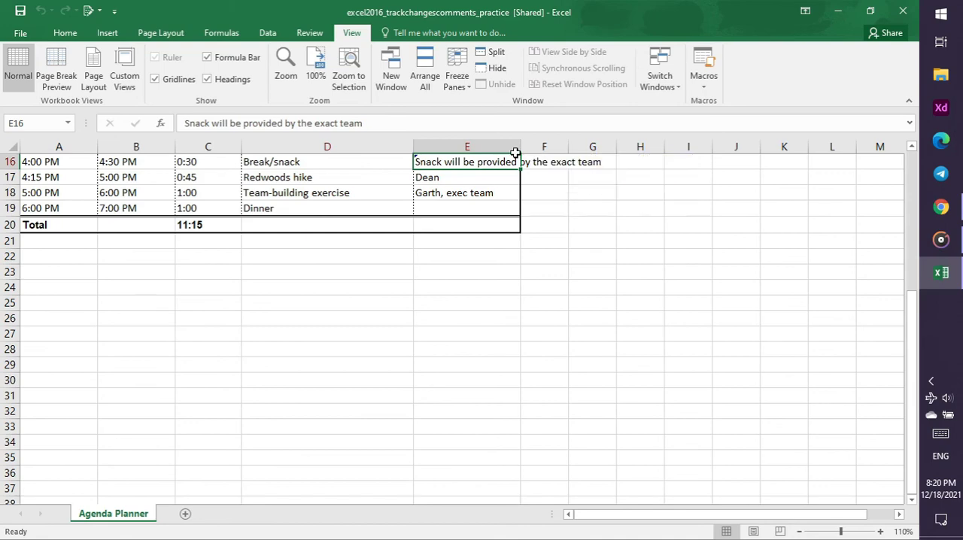
{"action": "left_click", "coordinate": [941, 207]}
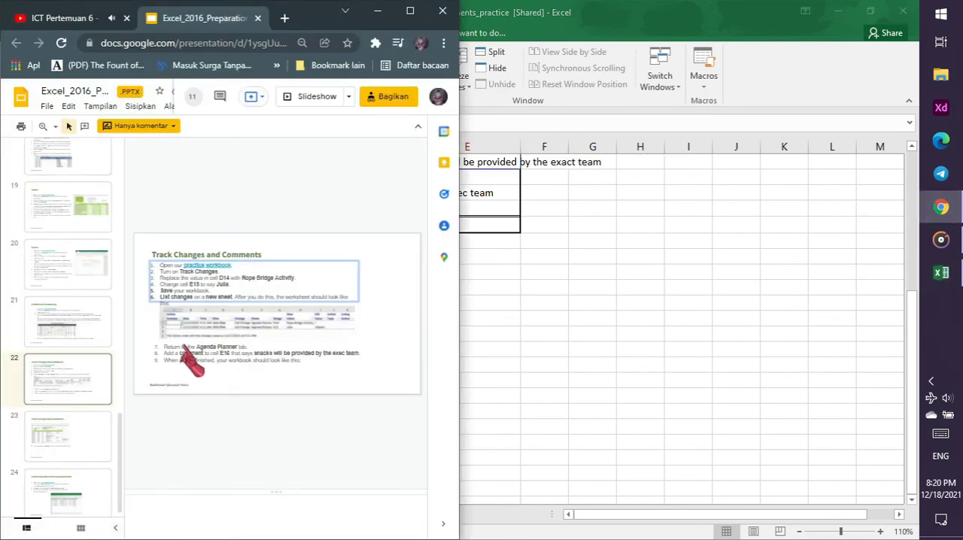
{"action": "left_click", "coordinate": [64, 19]}
{"action": "left_click", "coordinate": [161, 299]}
Return to Excel and delete the snack text from cell E16 on the Agenda Planner sheet
{"action": "left_click", "coordinate": [514, 200]}
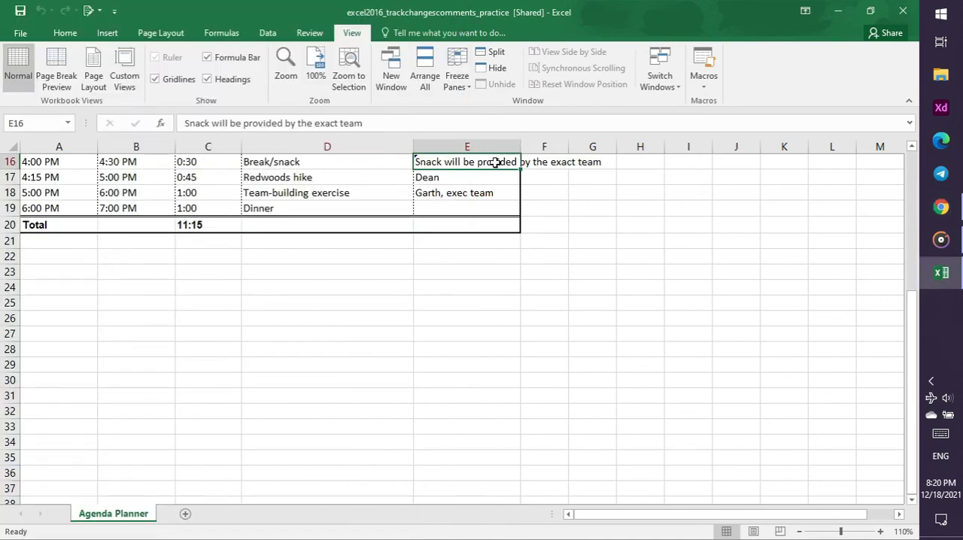
{"action": "double_click", "coordinate": [352, 124]}
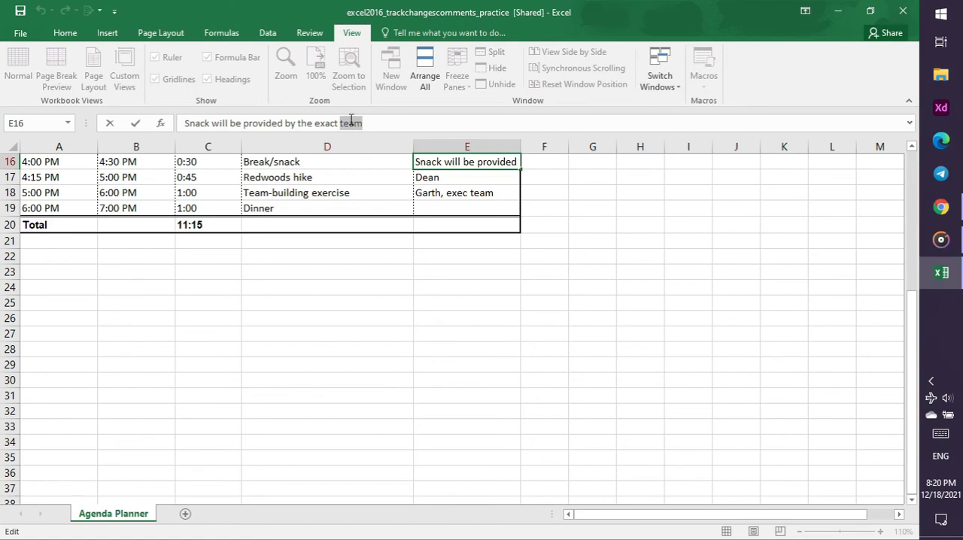
{"action": "left_click", "coordinate": [414, 126]}
{"action": "left_click_drag", "start_coordinate": [397, 126], "coordinate": [203, 113]}
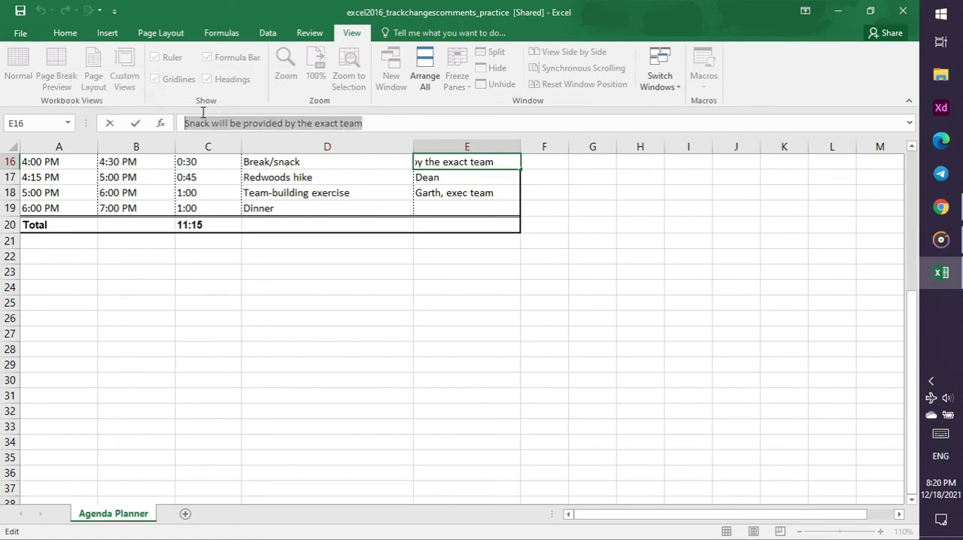
{"action": "key", "text": "BackSpace"}
{"action": "left_click", "coordinate": [641, 264]}
Add a comment to cell E16 reading "Snack will be provided by the exact team", then reselect the cell
{"action": "left_click", "coordinate": [443, 162]}
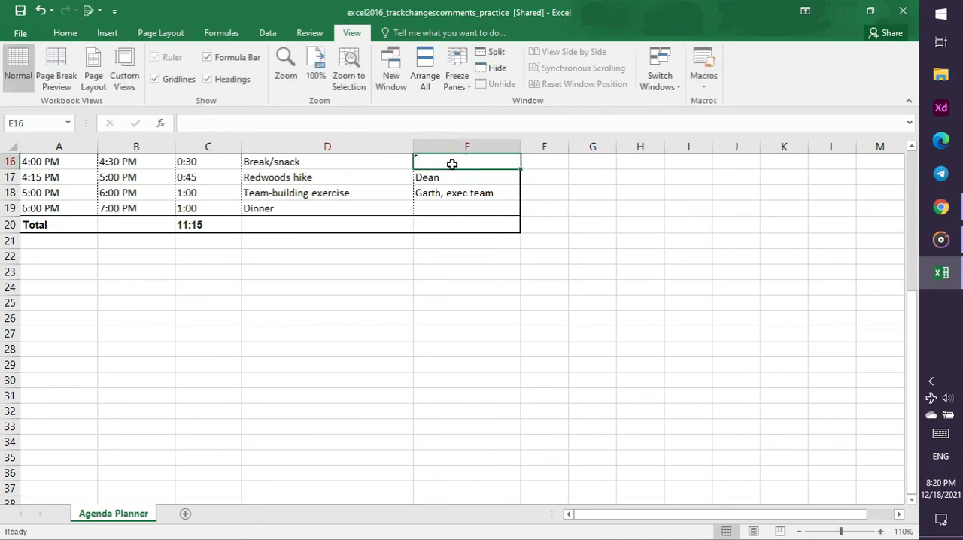
{"action": "scroll", "coordinate": [516, 228], "scroll_direction": "up", "scroll_amount": 5}
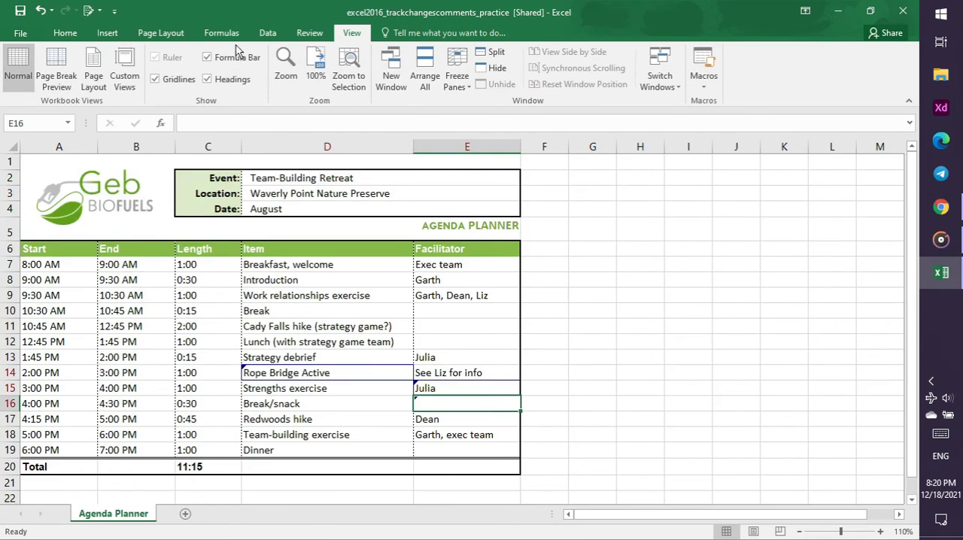
{"action": "left_click", "coordinate": [326, 33]}
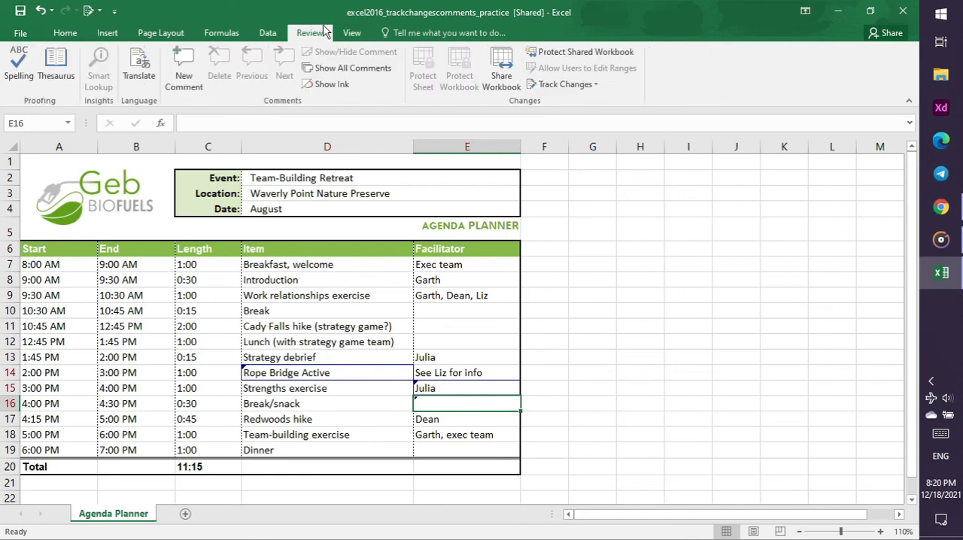
{"action": "left_click", "coordinate": [184, 78]}
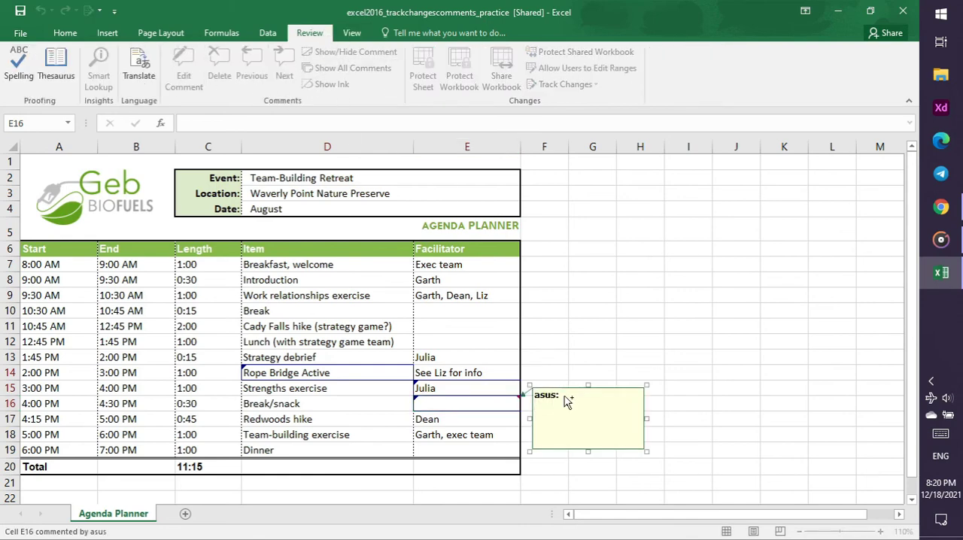
{"action": "type", "text": "Snack will be provided by the exact team"}
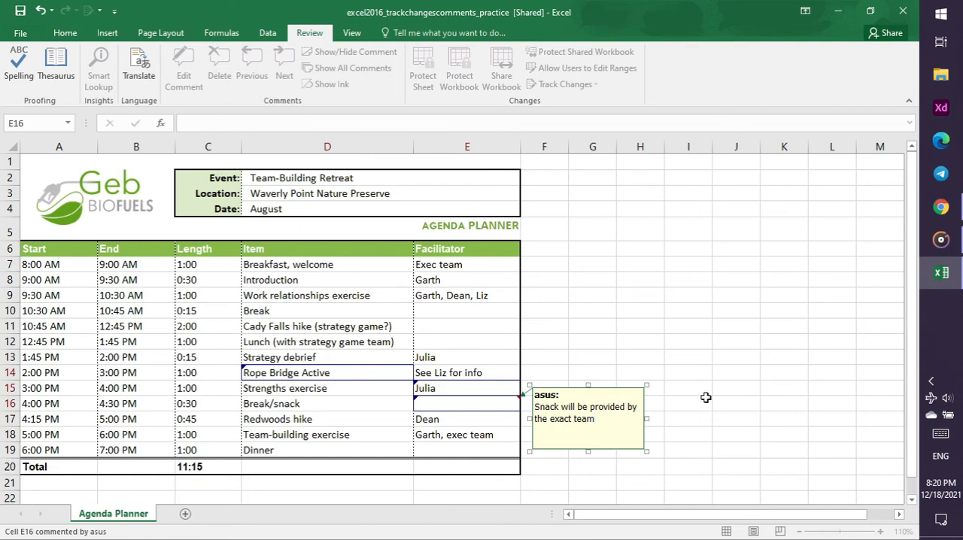
{"action": "left_click", "coordinate": [116, 10]}
{"action": "left_click", "coordinate": [117, 9]}
{"action": "left_click", "coordinate": [736, 357]}
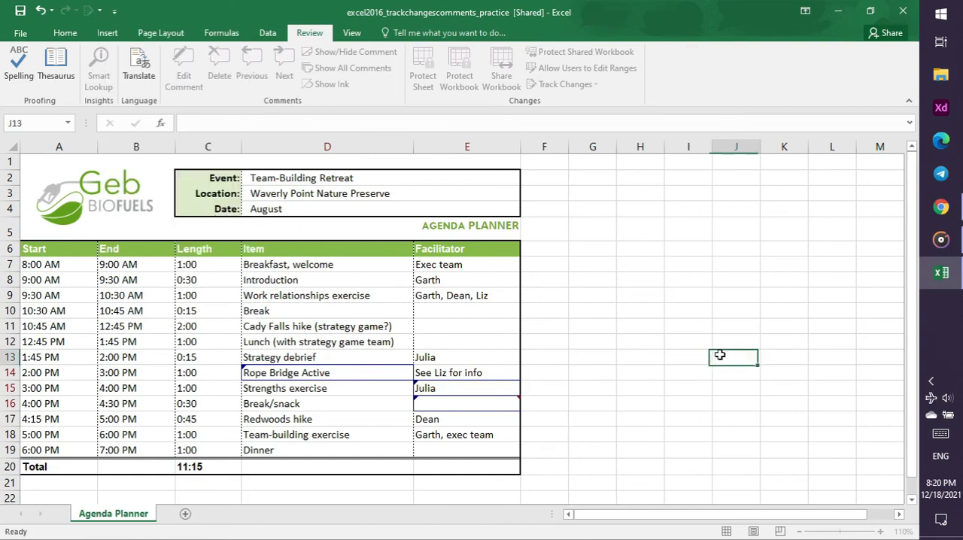
{"action": "left_click", "coordinate": [601, 404]}
{"action": "left_click", "coordinate": [494, 403]}
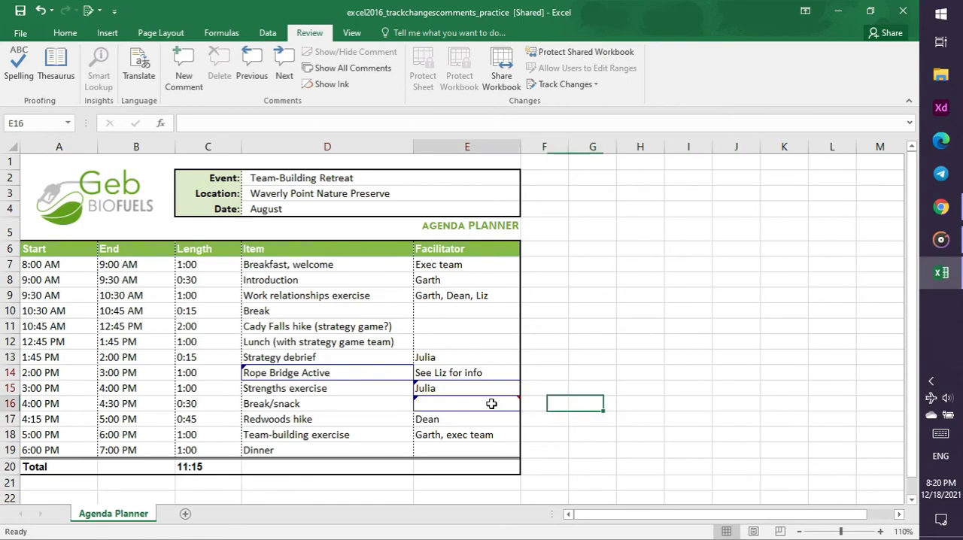
Save the Track Changes and Comments practice workbook and close it
{"action": "left_click", "coordinate": [546, 414]}
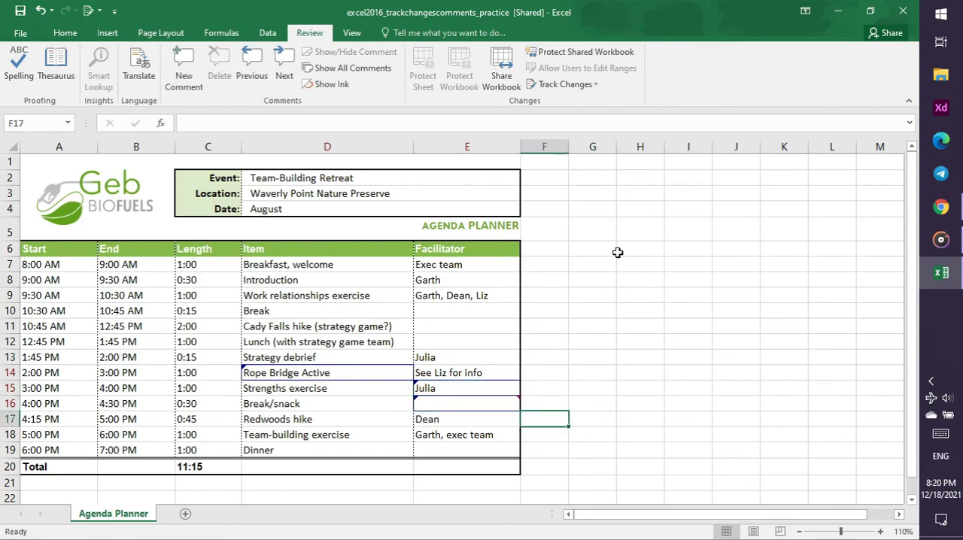
{"action": "key", "text": "ctrl+s"}
{"action": "left_click", "coordinate": [903, 10]}
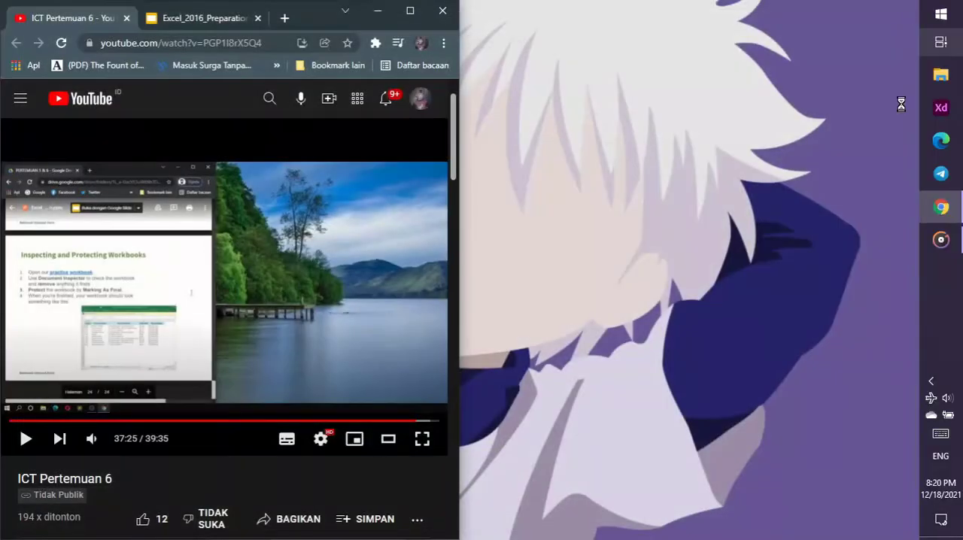
Go to slide 24, Inspecting and Protecting Workbooks, in the Chrome presentation and download its linked practice workbook
{"action": "left_click", "coordinate": [177, 21]}
{"action": "key", "text": "Down"}
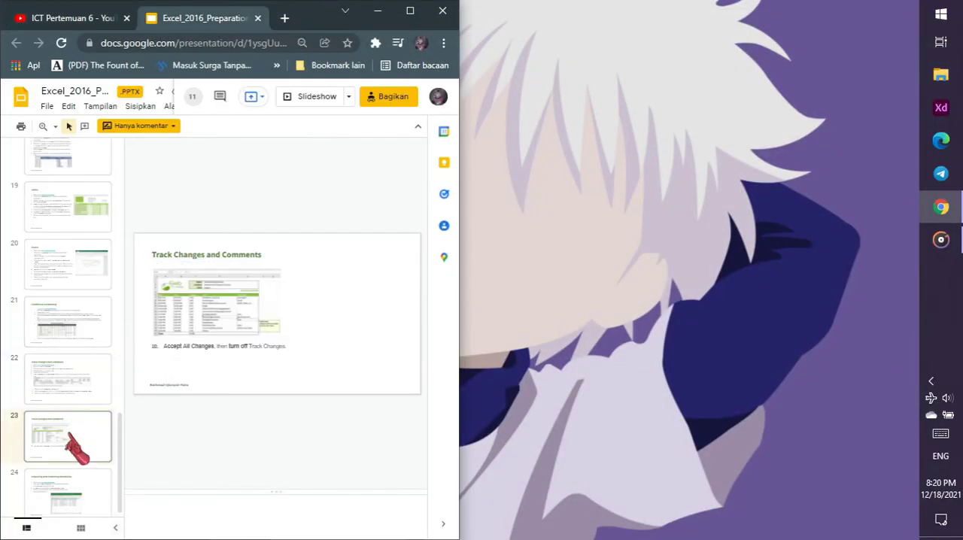
{"action": "left_click", "coordinate": [76, 493]}
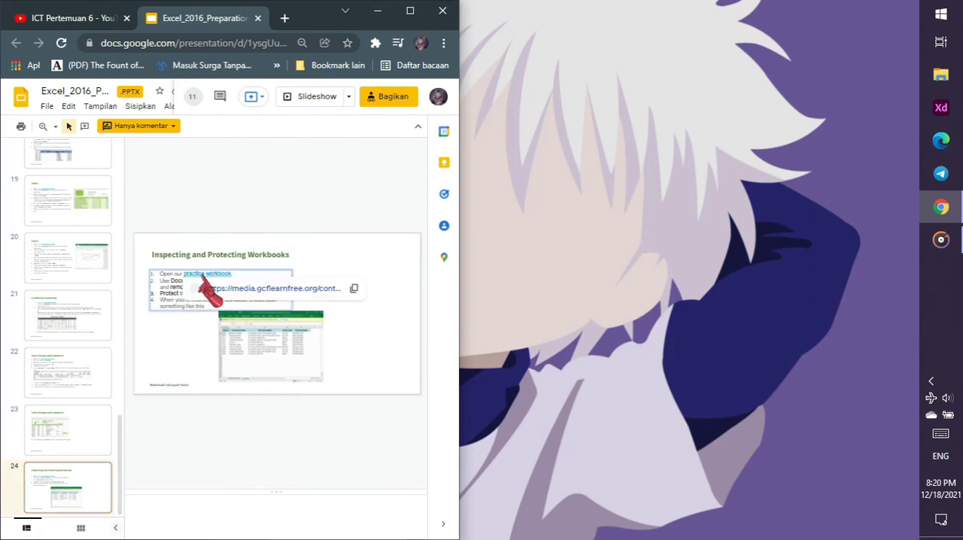
{"action": "mouse_move", "coordinate": [218, 272]}
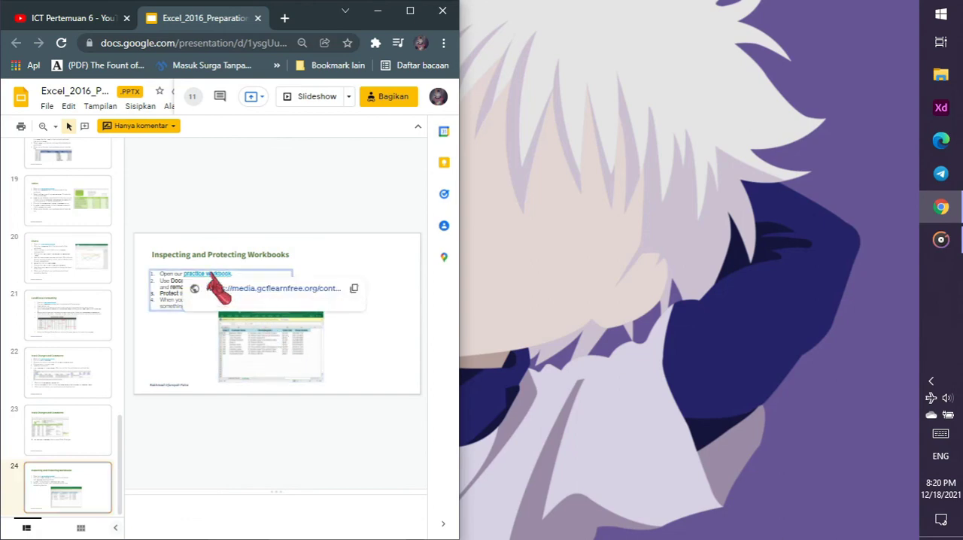
{"action": "left_click", "coordinate": [255, 292]}
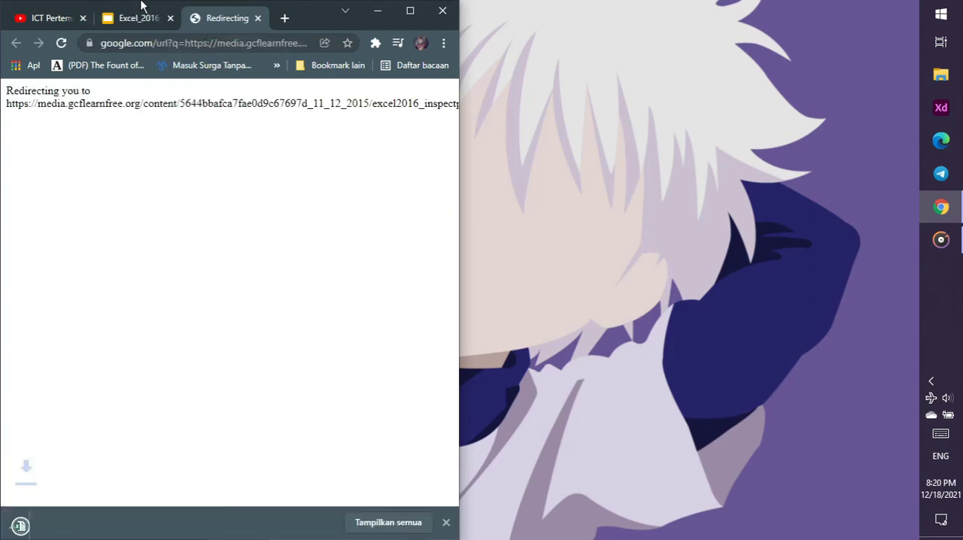
Resume the tutorial video, then open the downloaded excel2016_inspectprotect_practice workbook in Excel and enable editing
{"action": "left_click", "coordinate": [53, 18]}
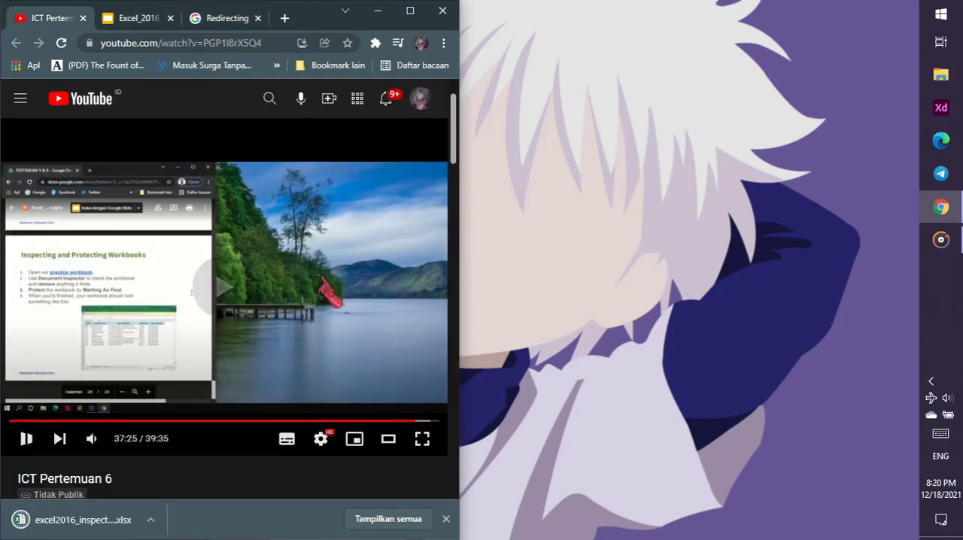
{"action": "left_click", "coordinate": [323, 290]}
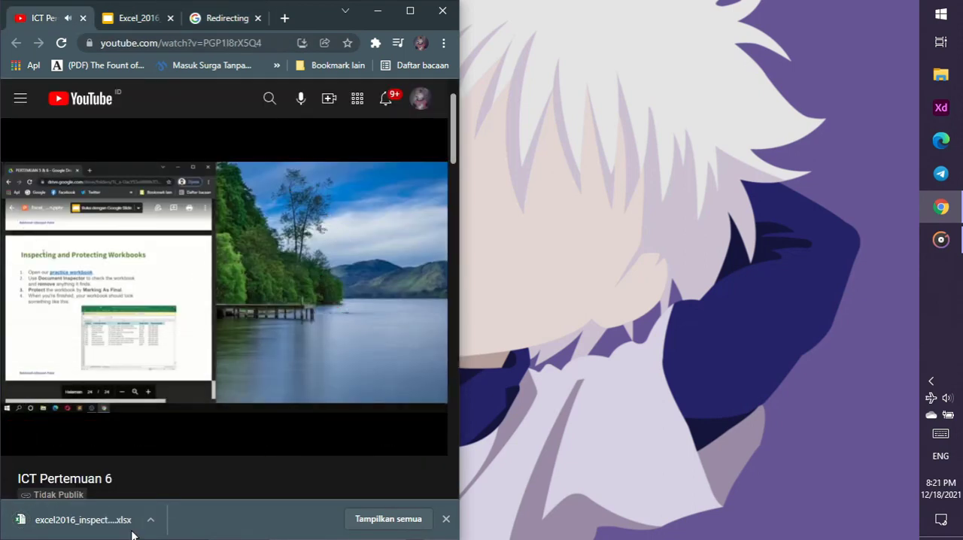
{"action": "left_click", "coordinate": [102, 518]}
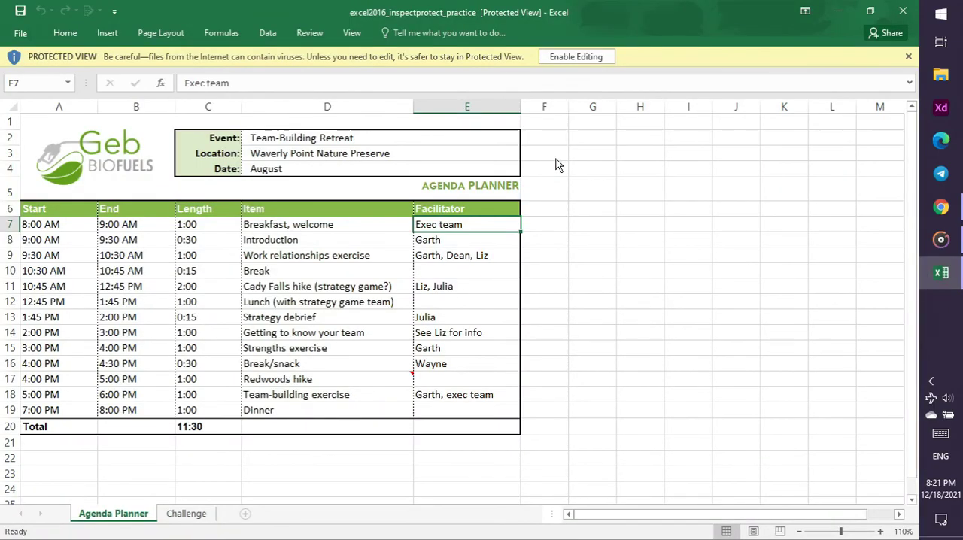
{"action": "left_click", "coordinate": [603, 56]}
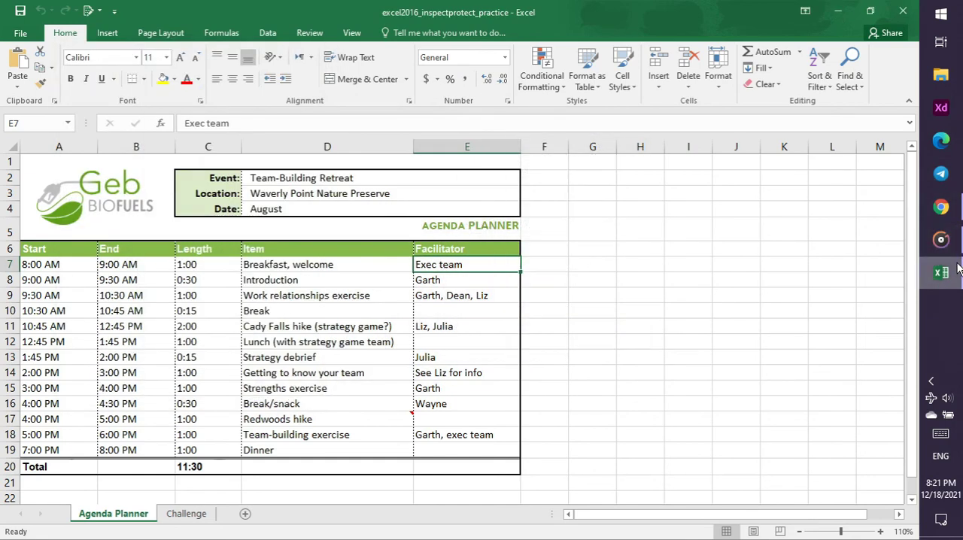
Switch to Chrome and follow the tutorial video's part on inspecting and protecting workbooks
{"action": "left_click", "coordinate": [877, 297]}
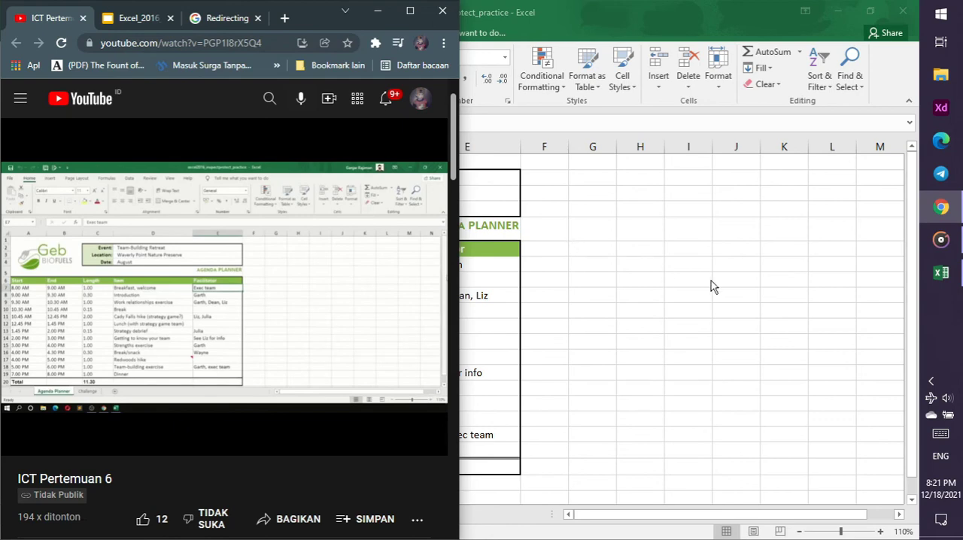
{"action": "left_click", "coordinate": [931, 381]}
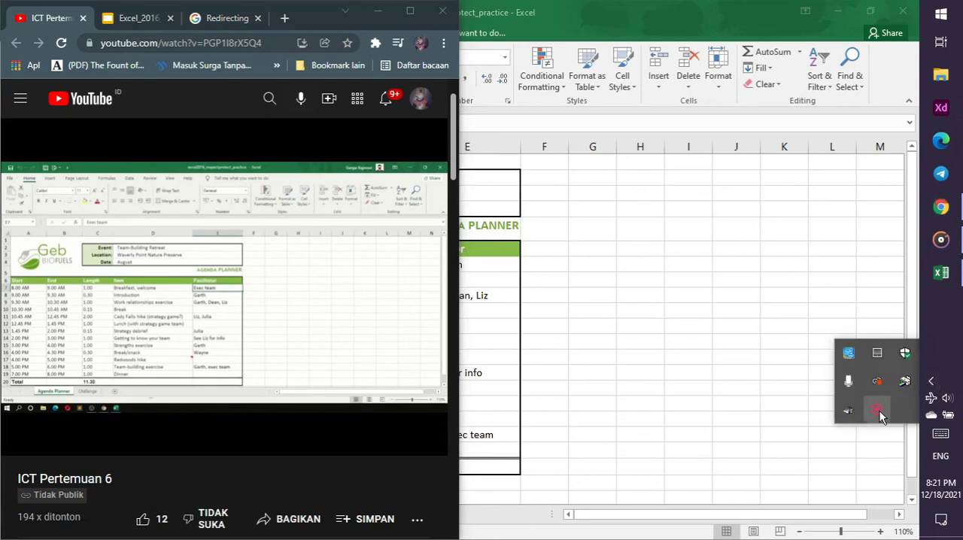
{"action": "right_click", "coordinate": [879, 410]}
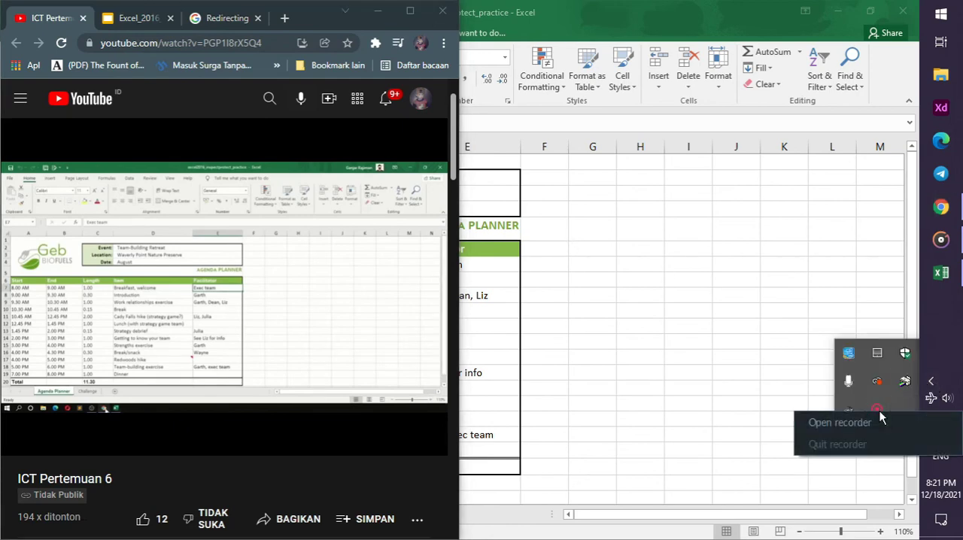
{"action": "left_click", "coordinate": [768, 378]}
{"action": "left_click", "coordinate": [942, 207]}
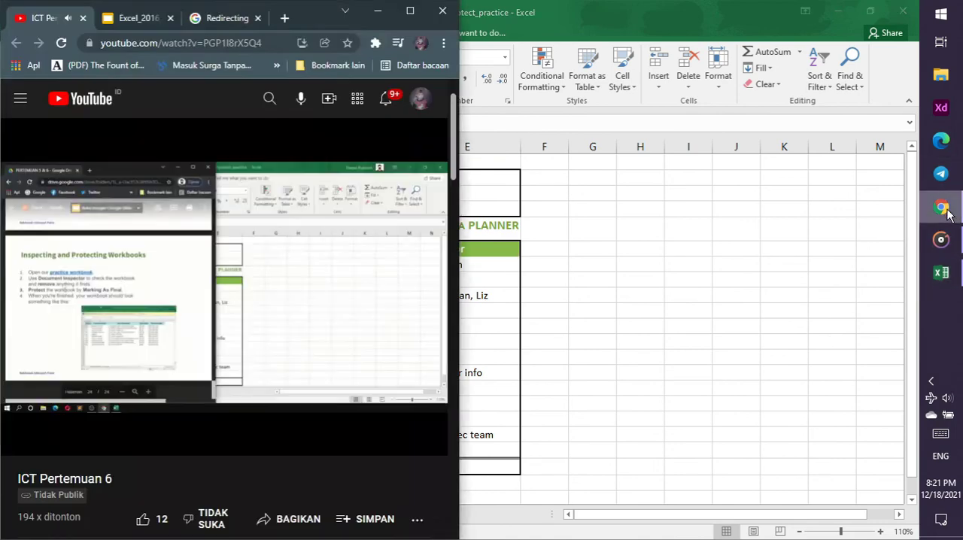
Switch to Excel and run Document Inspector on the excel2016_inspectprotect_practice workbook with all content types checked
{"action": "mouse_move", "coordinate": [249, 254]}
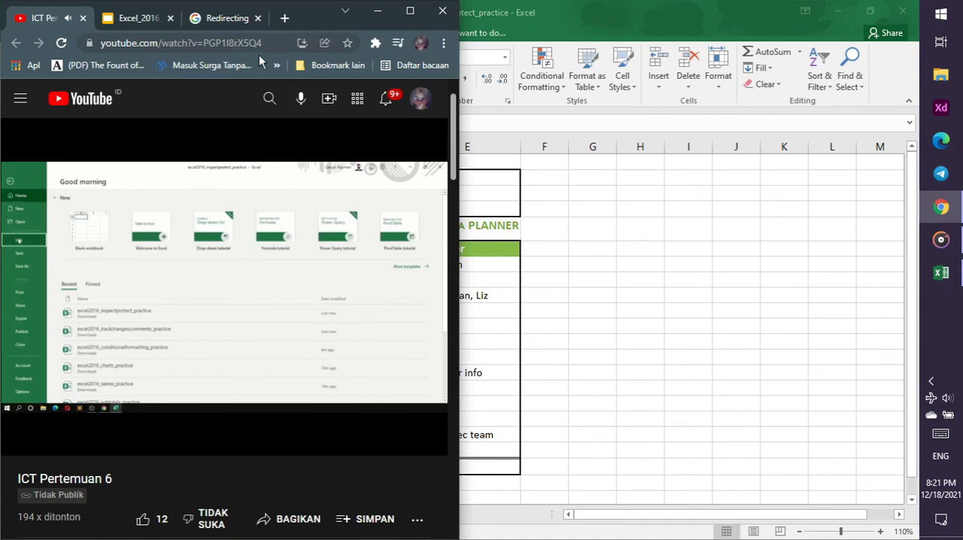
{"action": "left_click", "coordinate": [662, 6]}
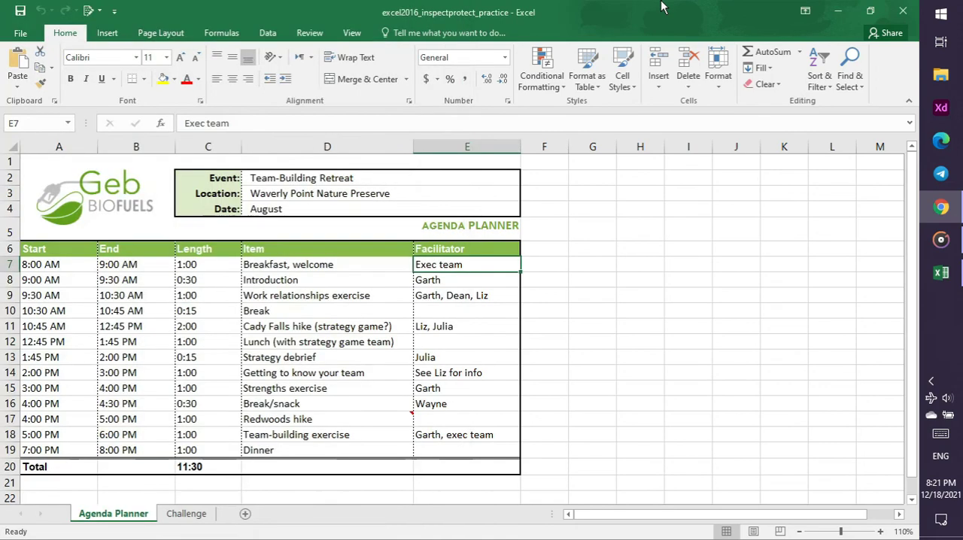
{"action": "left_click", "coordinate": [20, 35]}
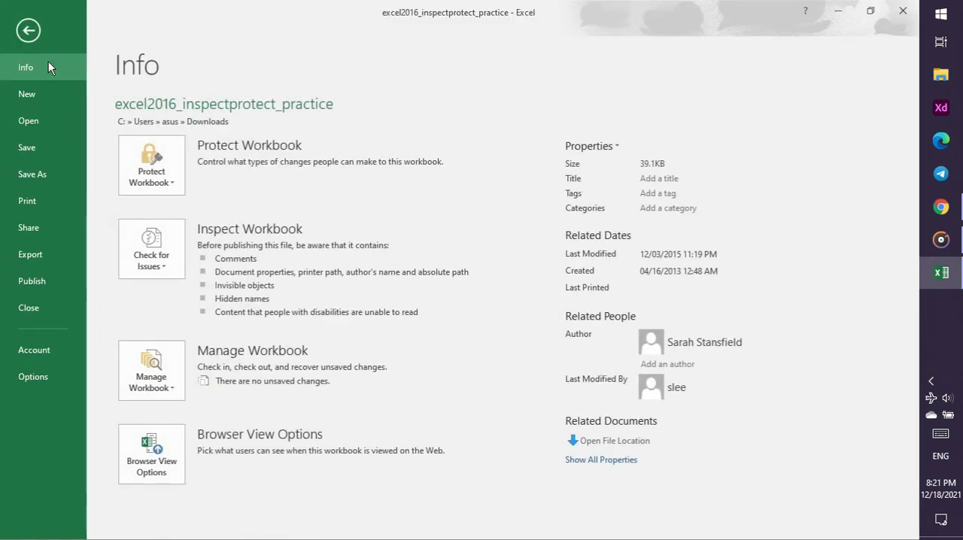
{"action": "left_click", "coordinate": [167, 269]}
{"action": "left_click", "coordinate": [173, 294]}
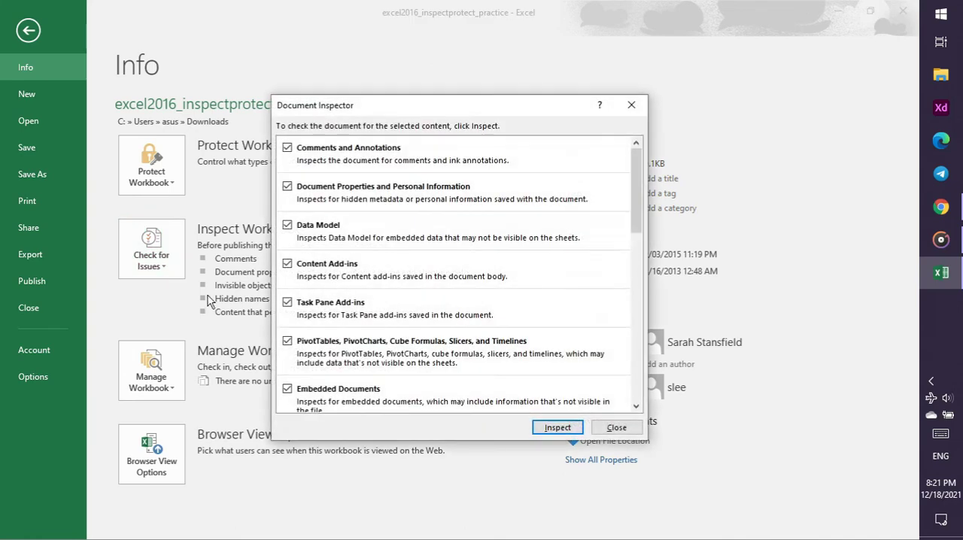
{"action": "left_click", "coordinate": [561, 427]}
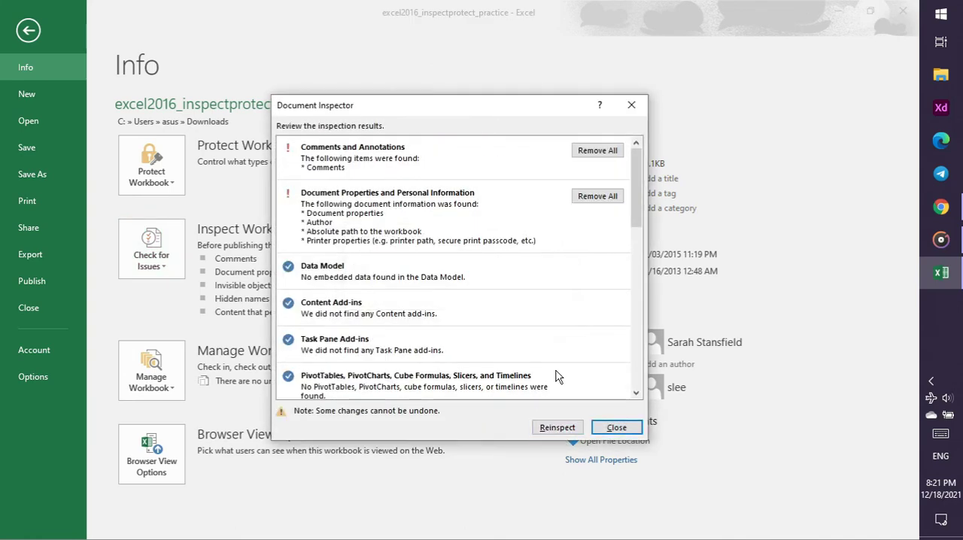
Remove all comments and annotations and all document properties and personal information through Document Inspector, and return to the worksheet
{"action": "left_click", "coordinate": [607, 152]}
{"action": "left_click", "coordinate": [597, 188]}
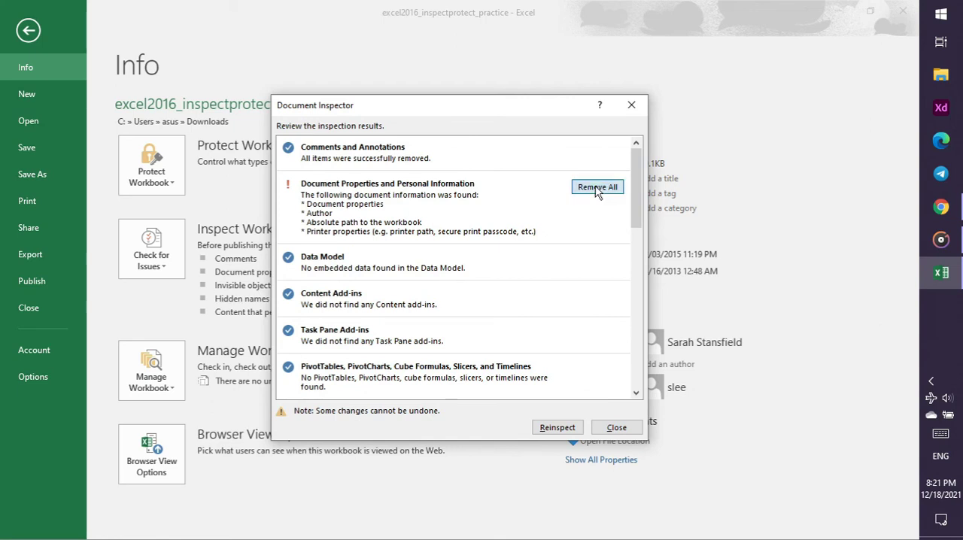
{"action": "scroll", "coordinate": [557, 322], "scroll_direction": "down", "scroll_amount": 5}
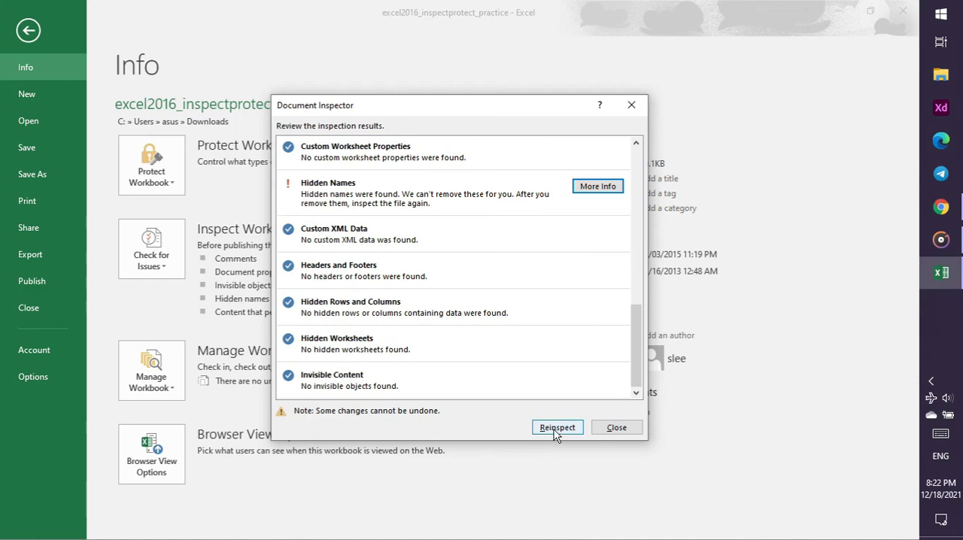
{"action": "left_click", "coordinate": [616, 428]}
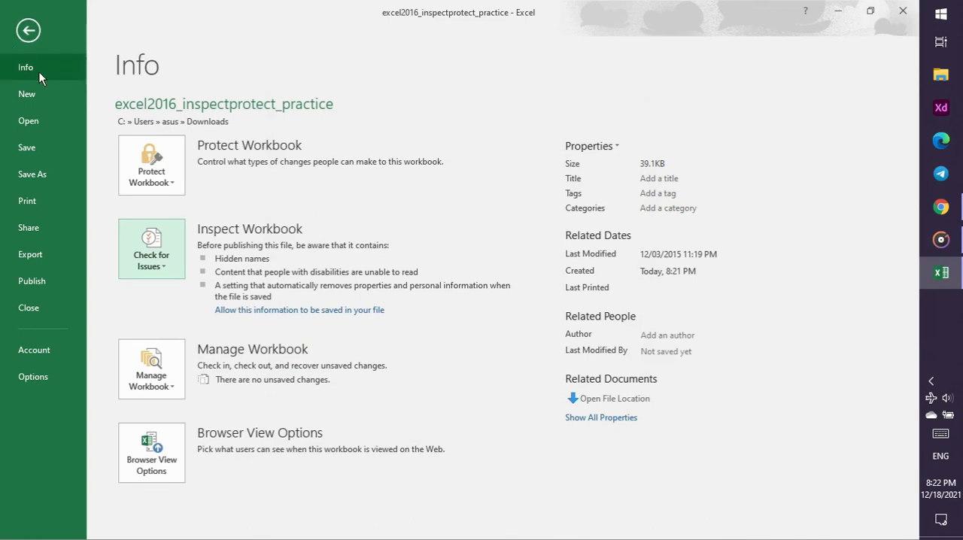
{"action": "left_click", "coordinate": [31, 41]}
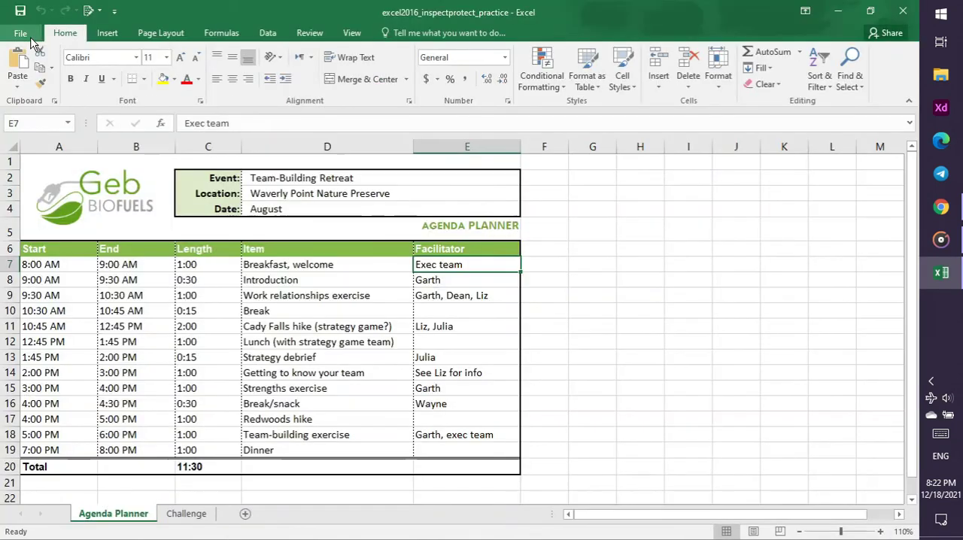
Check the tutorial video in Chrome, and protect the practice workbook in Excel by marking it as final
{"action": "left_click", "coordinate": [952, 214]}
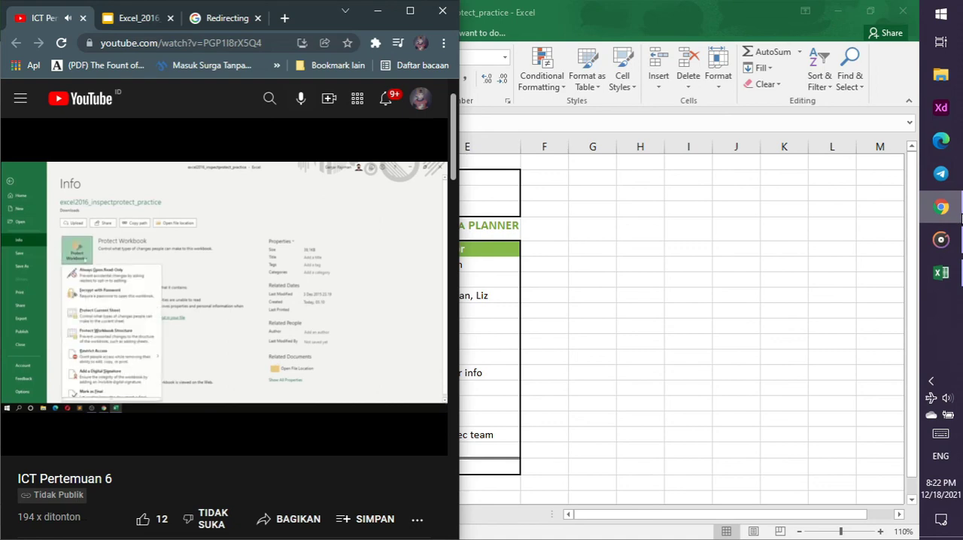
{"action": "left_click", "coordinate": [952, 213]}
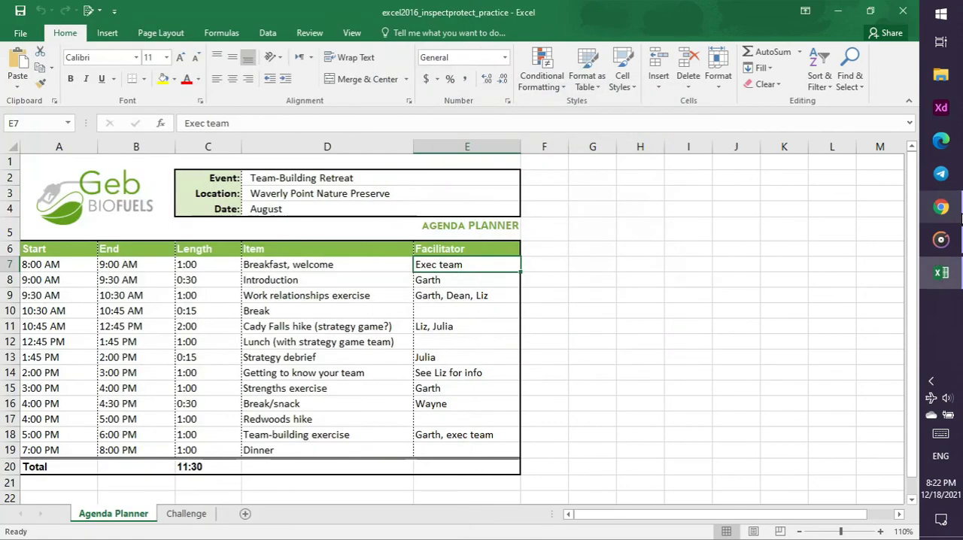
{"action": "left_click", "coordinate": [22, 33]}
{"action": "left_click", "coordinate": [169, 173]}
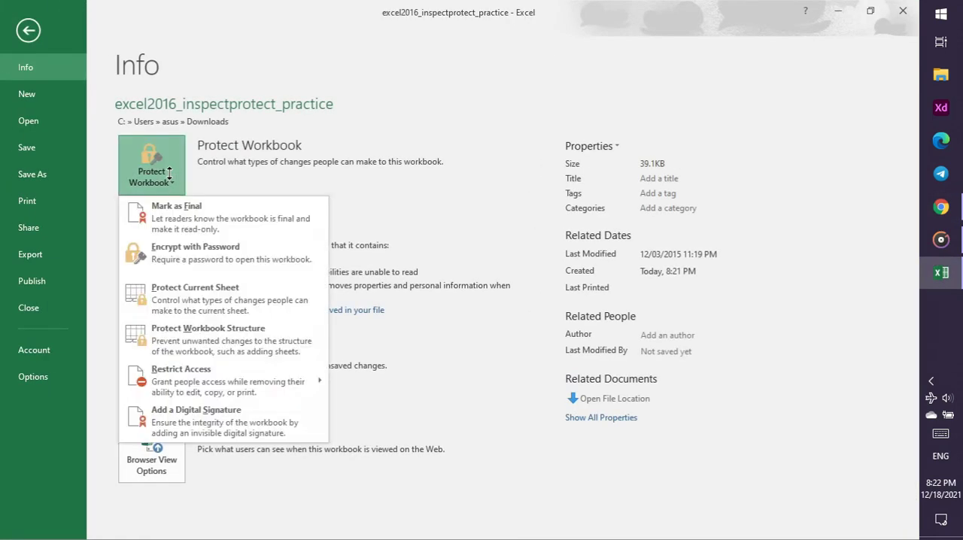
{"action": "left_click", "coordinate": [203, 218]}
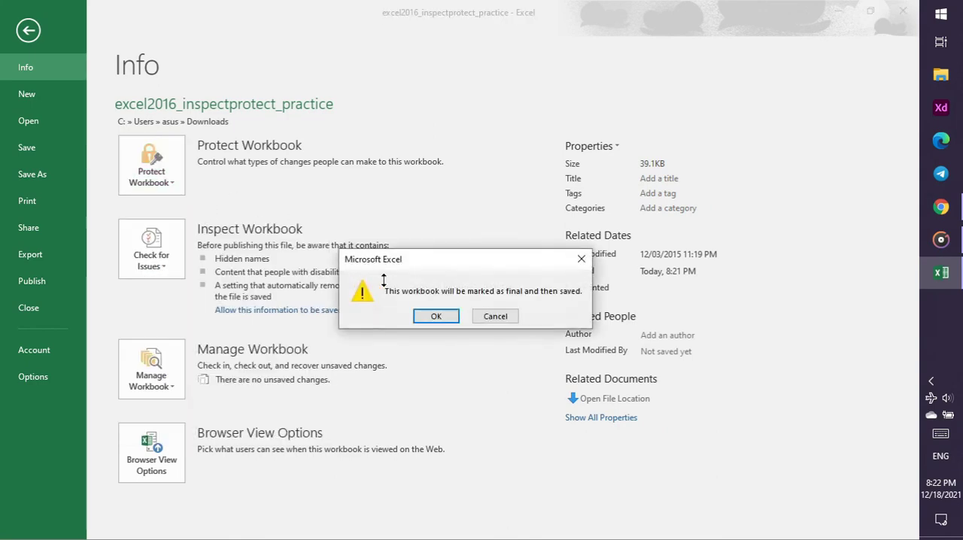
{"action": "left_click", "coordinate": [440, 316]}
{"action": "left_click", "coordinate": [464, 333]}
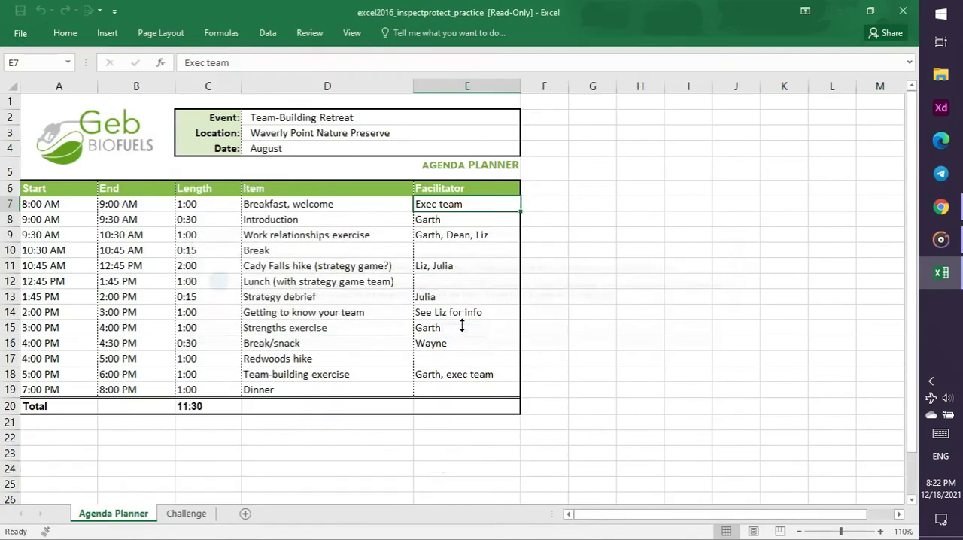
Compare the finished workbook with the tutorial video in Chrome, and close the practice workbook in Excel
{"action": "left_click", "coordinate": [944, 211]}
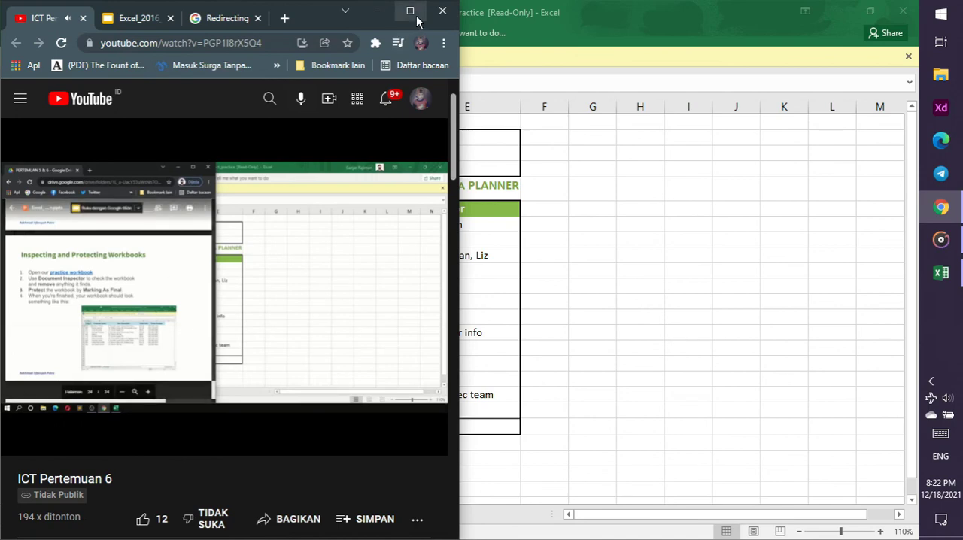
{"action": "left_click", "coordinate": [547, 220]}
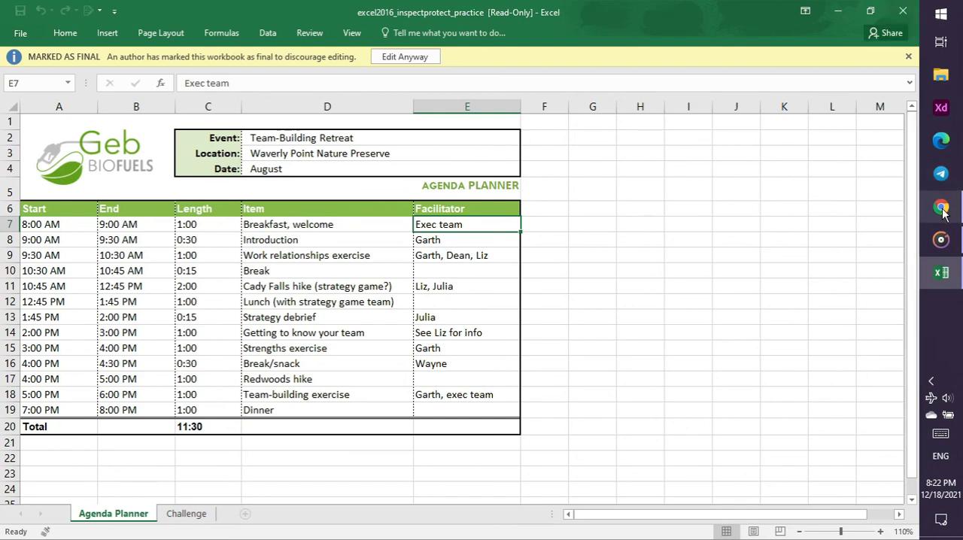
{"action": "mouse_move", "coordinate": [943, 213]}
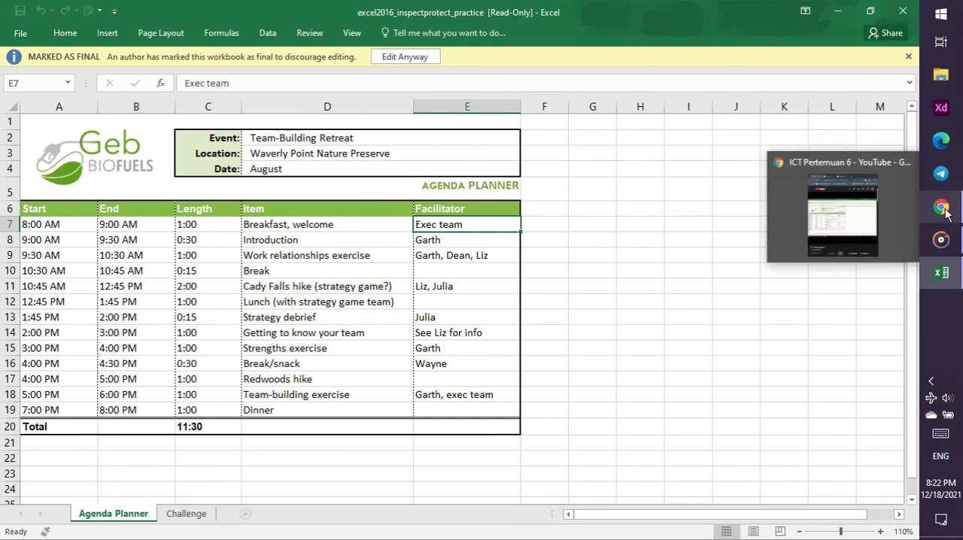
{"action": "left_click", "coordinate": [946, 214]}
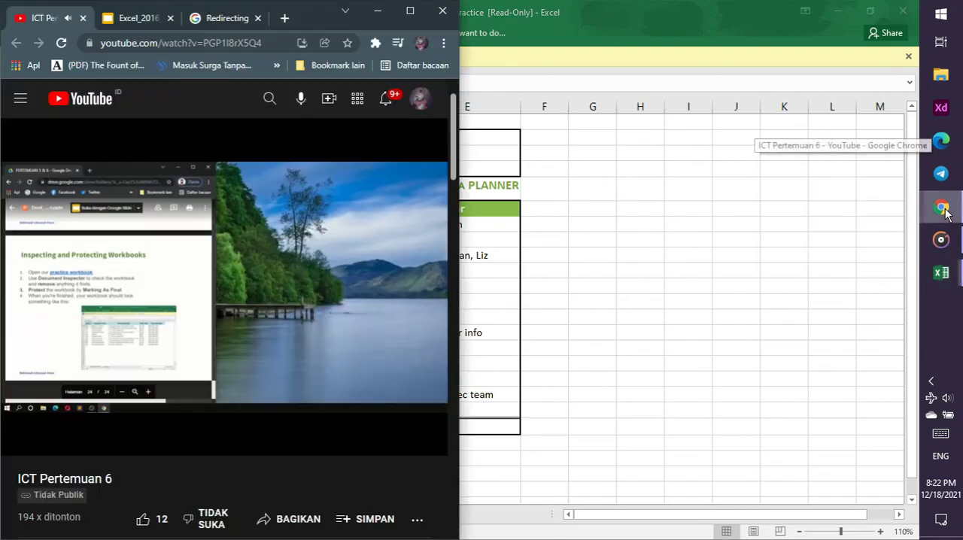
{"action": "left_click", "coordinate": [903, 13]}
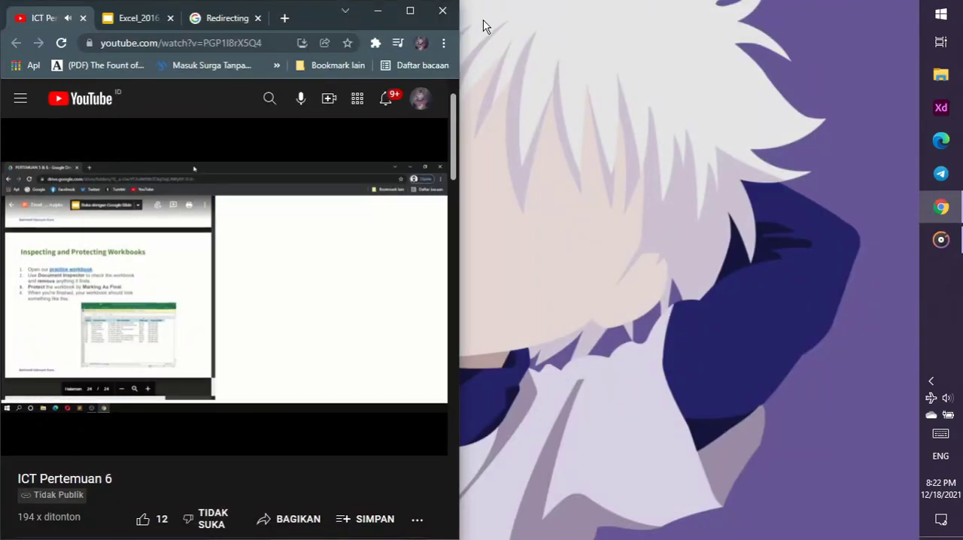
Close the Redirecting tab in Chrome, skip the tutorial video to its end and close the browser
{"action": "left_click", "coordinate": [260, 21]}
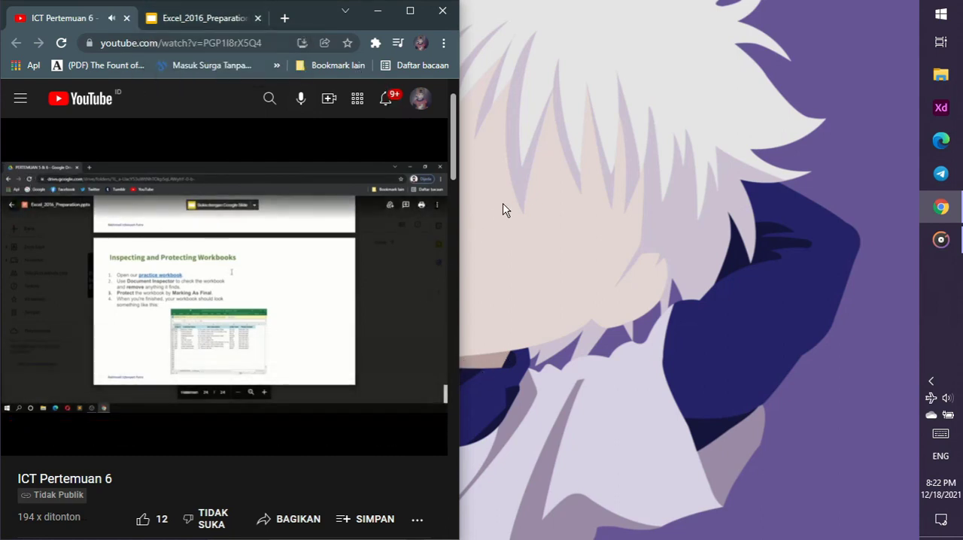
{"action": "key", "text": "Right"}
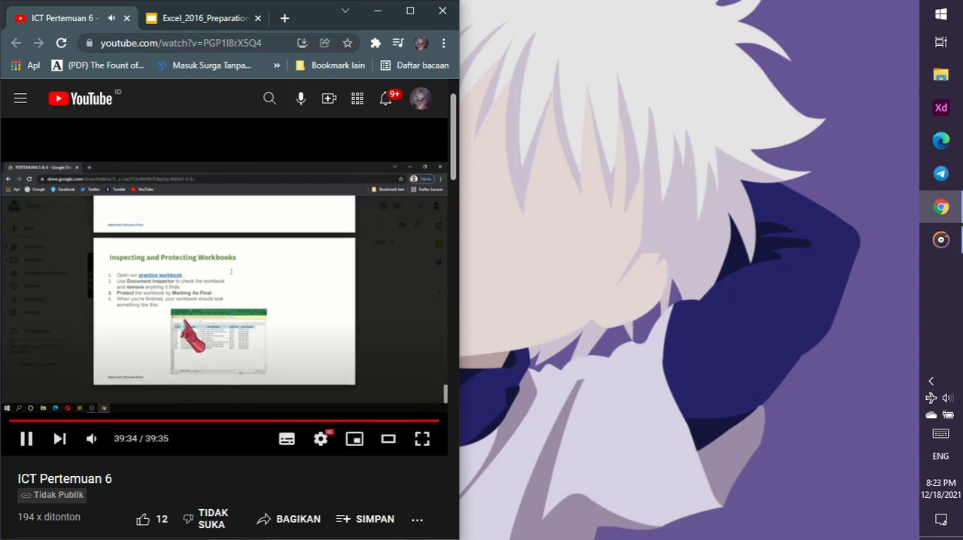
{"action": "left_click", "coordinate": [443, 17]}
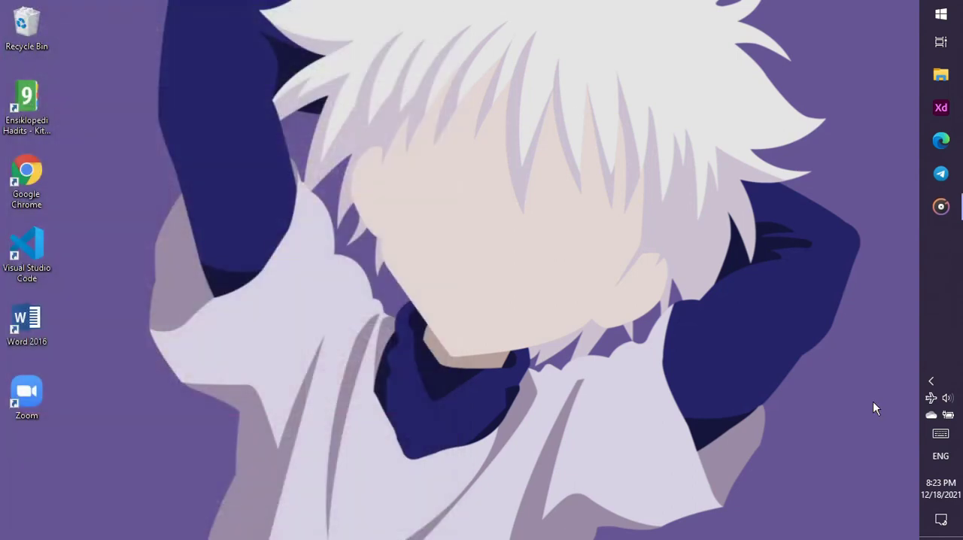
{"action": "left_click", "coordinate": [932, 383]}
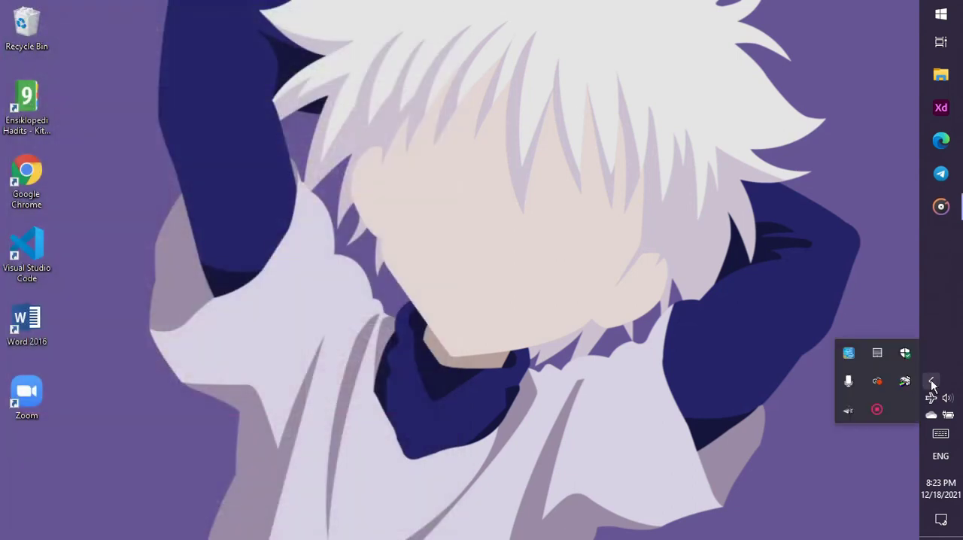
{"action": "right_click", "coordinate": [880, 411]}
{"action": "left_click", "coordinate": [856, 418]}
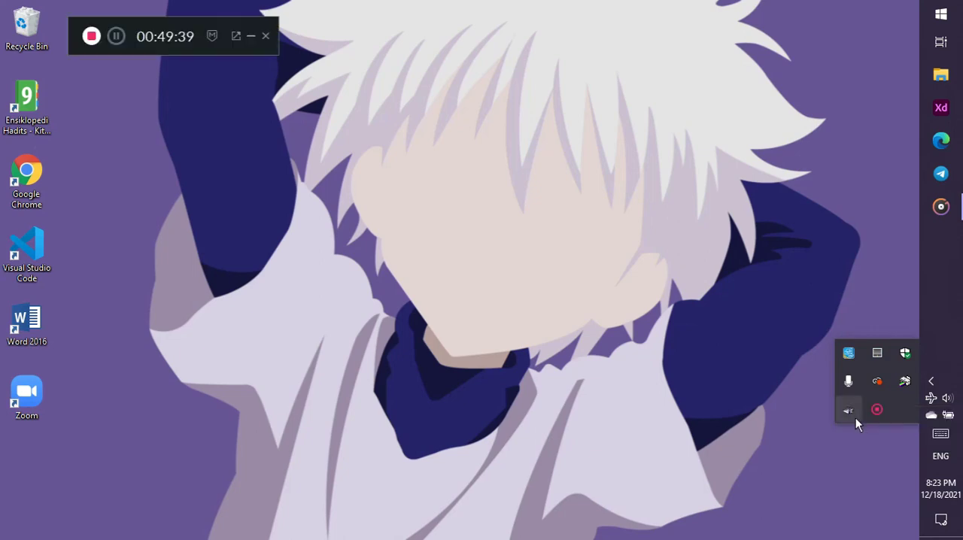